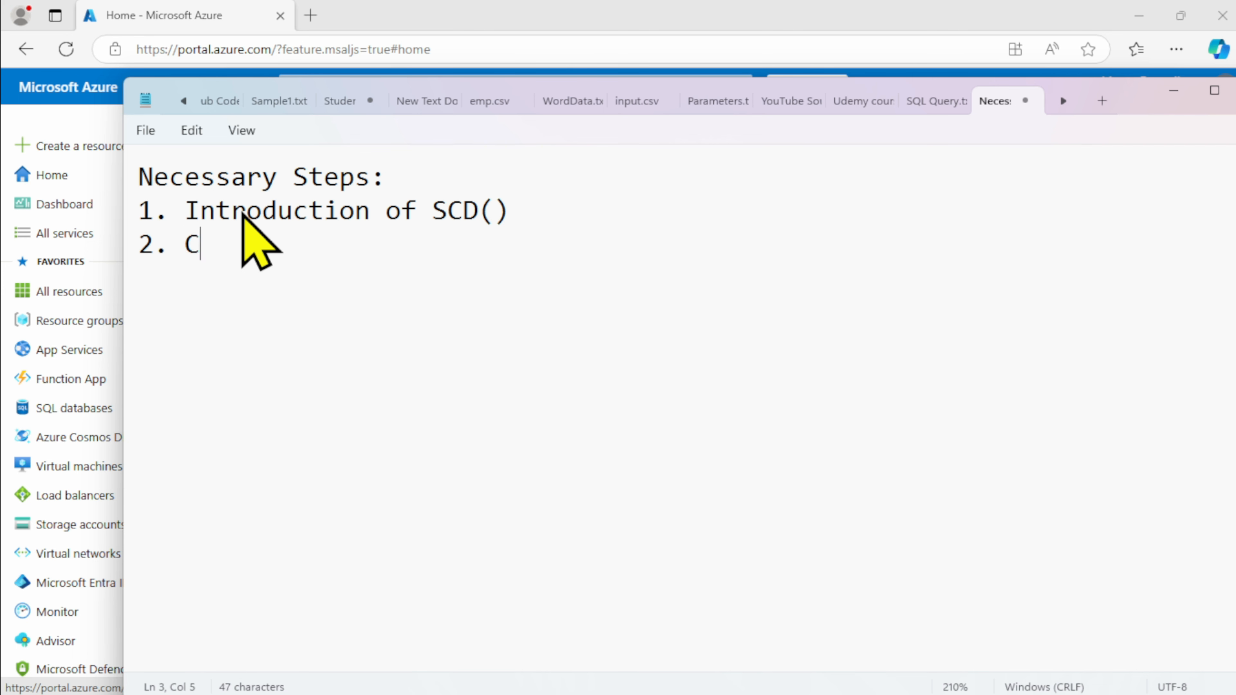
Step: Write item 2 of the Necessary Steps list as "Create a Azure SQL database instances" and begin item 3
type("Create a Azu")
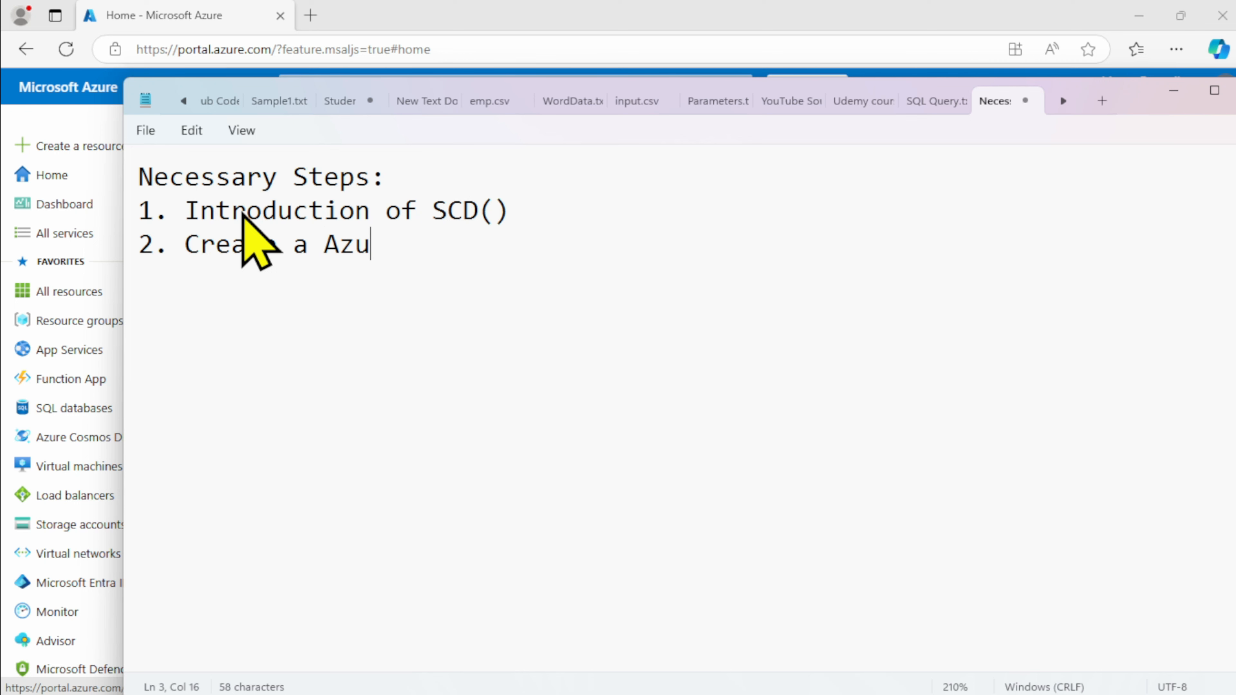
type("re ")
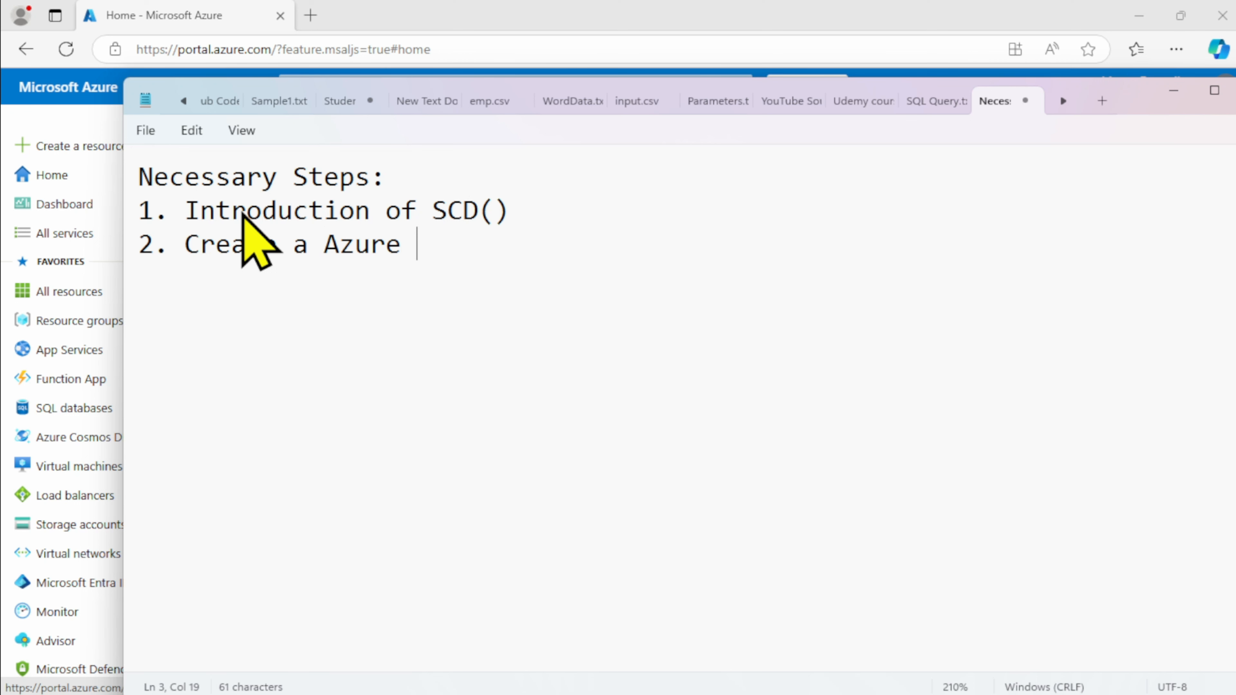
type("SQL")
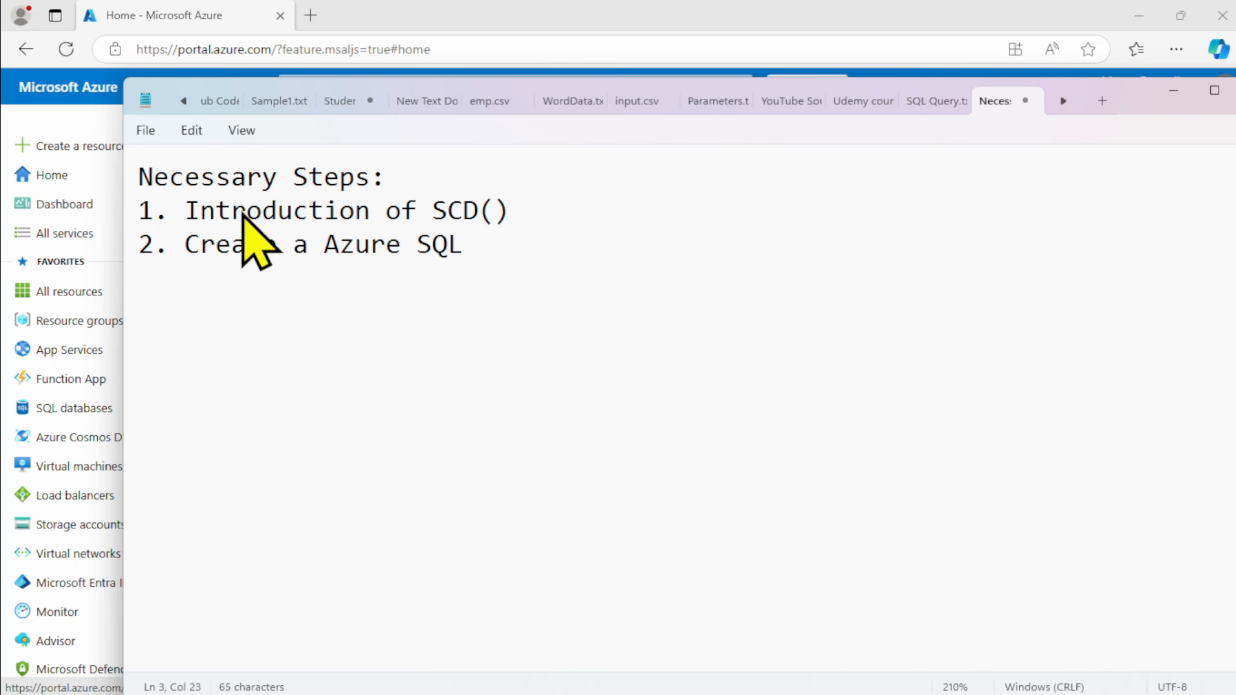
type(" database instances")
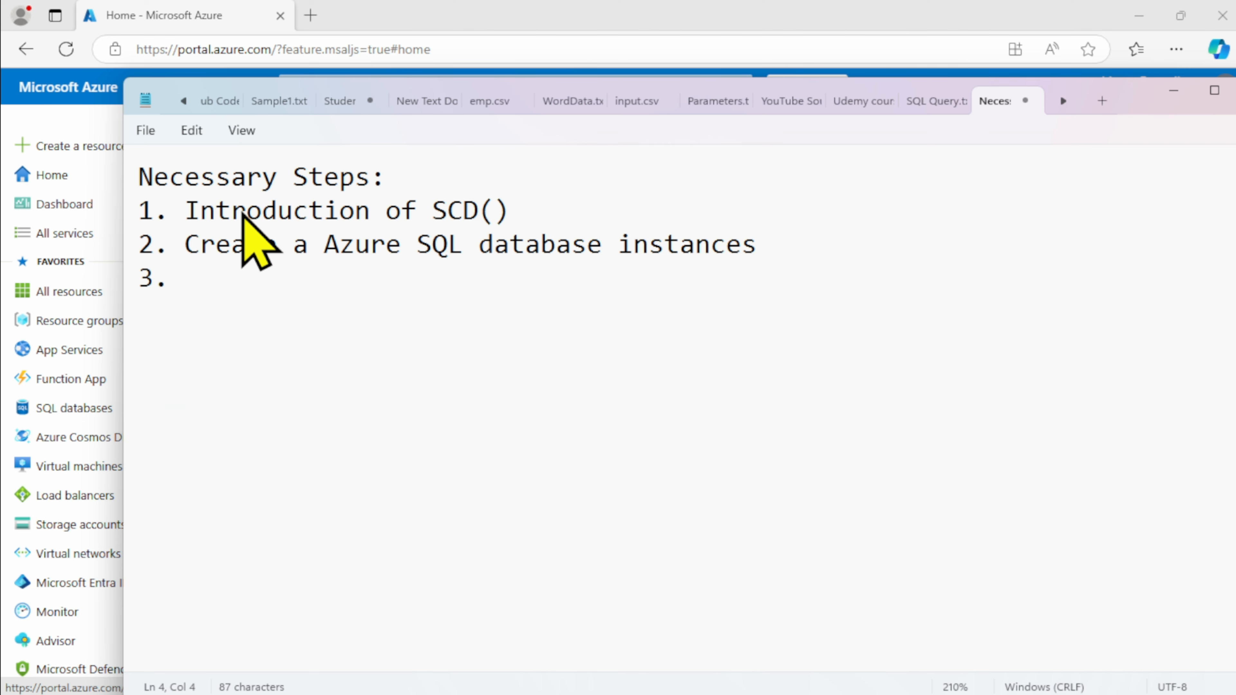
Step: Correct "a" to "an" in item 2 and write item 3 as "Create Blob database instances"
type("reate")
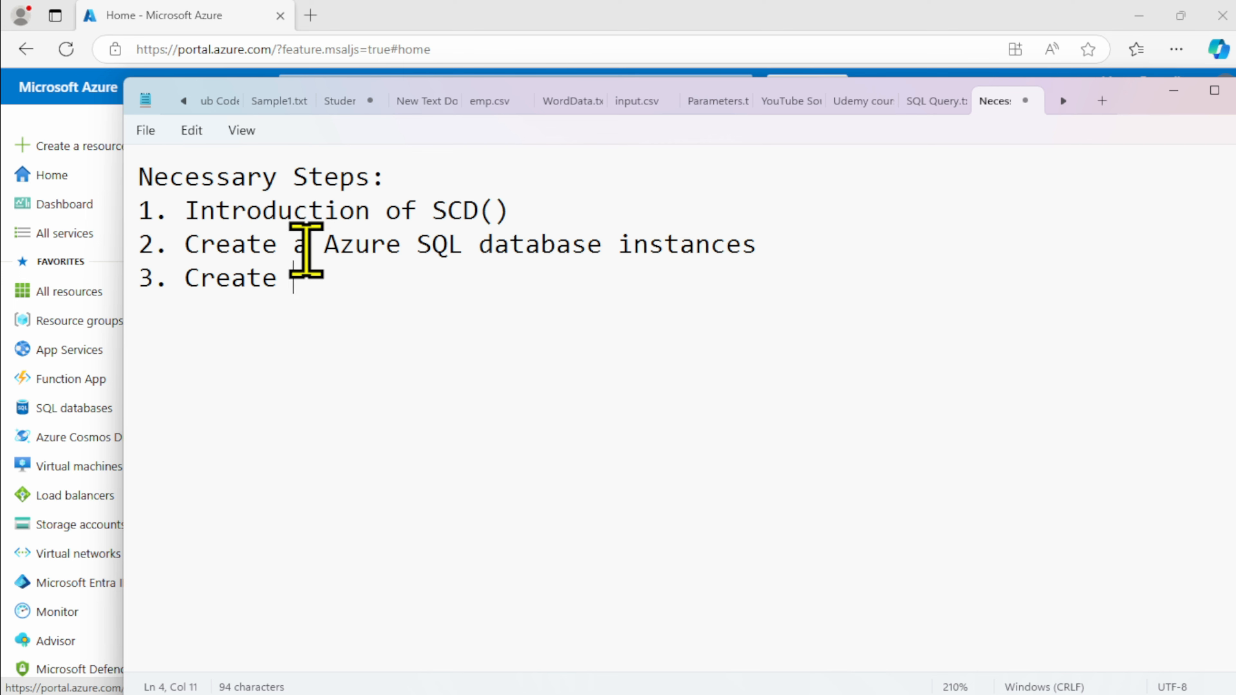
left_click(306, 246)
type("n")
left_click(292, 281)
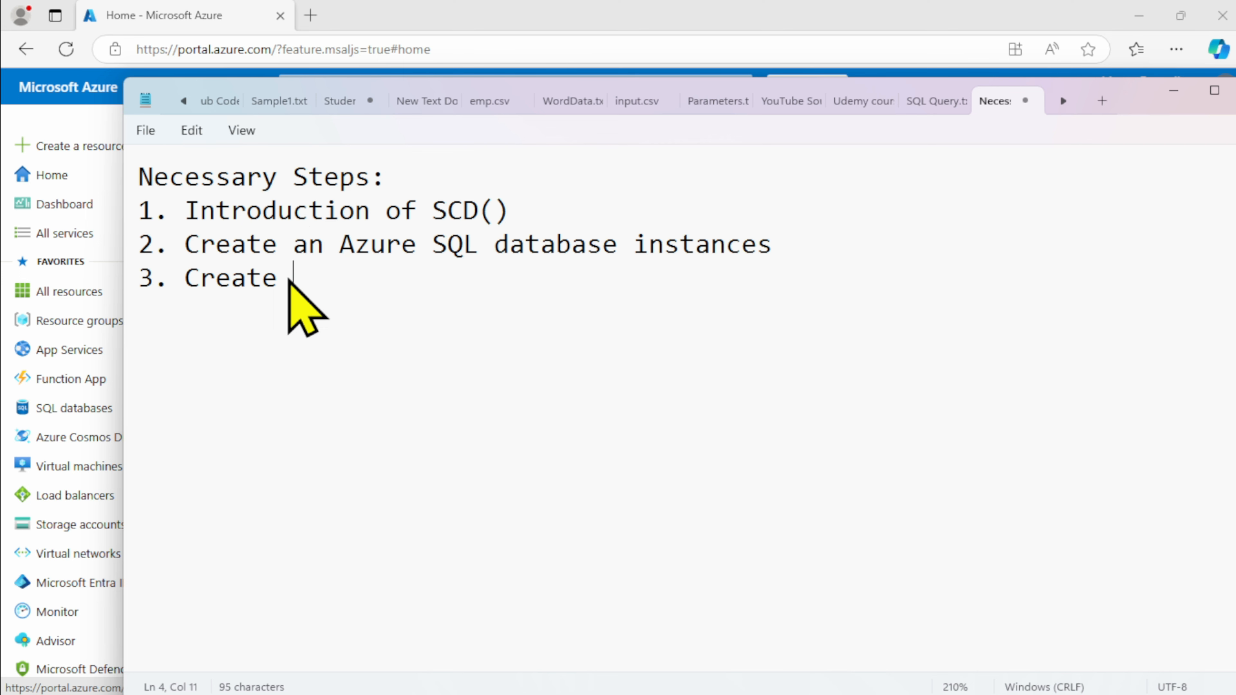
type("Blob")
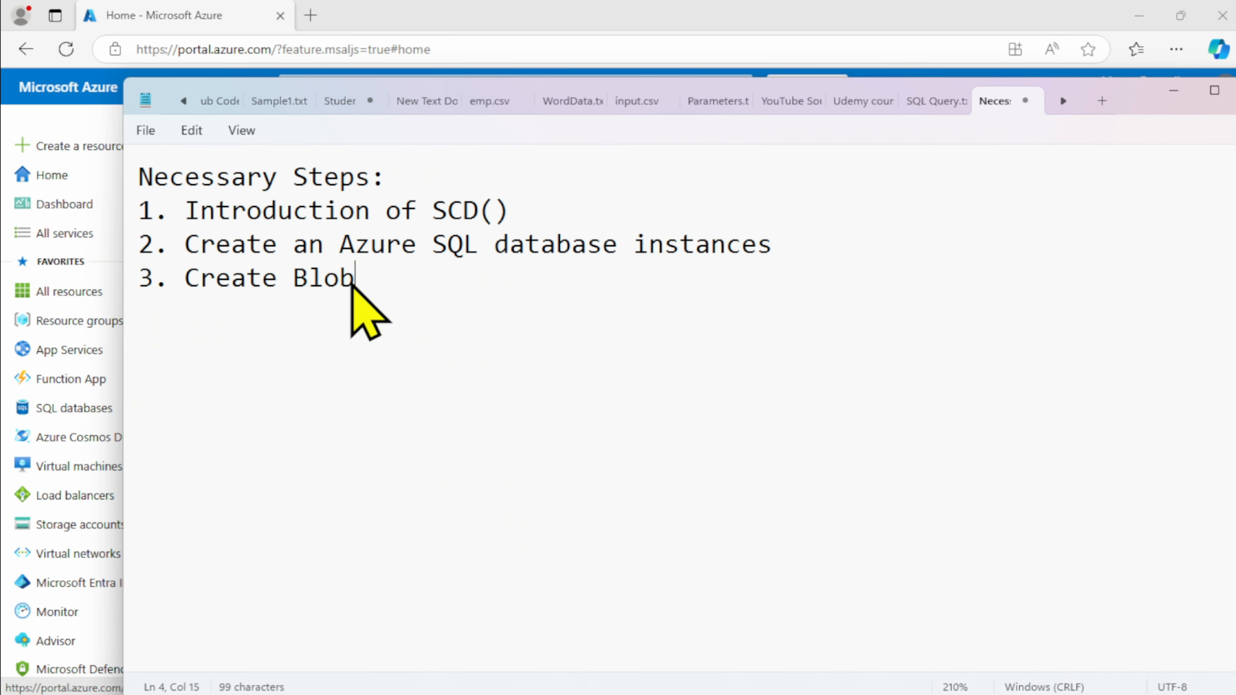
left_click_drag(494, 246, 820, 244)
key("ctrl+c")
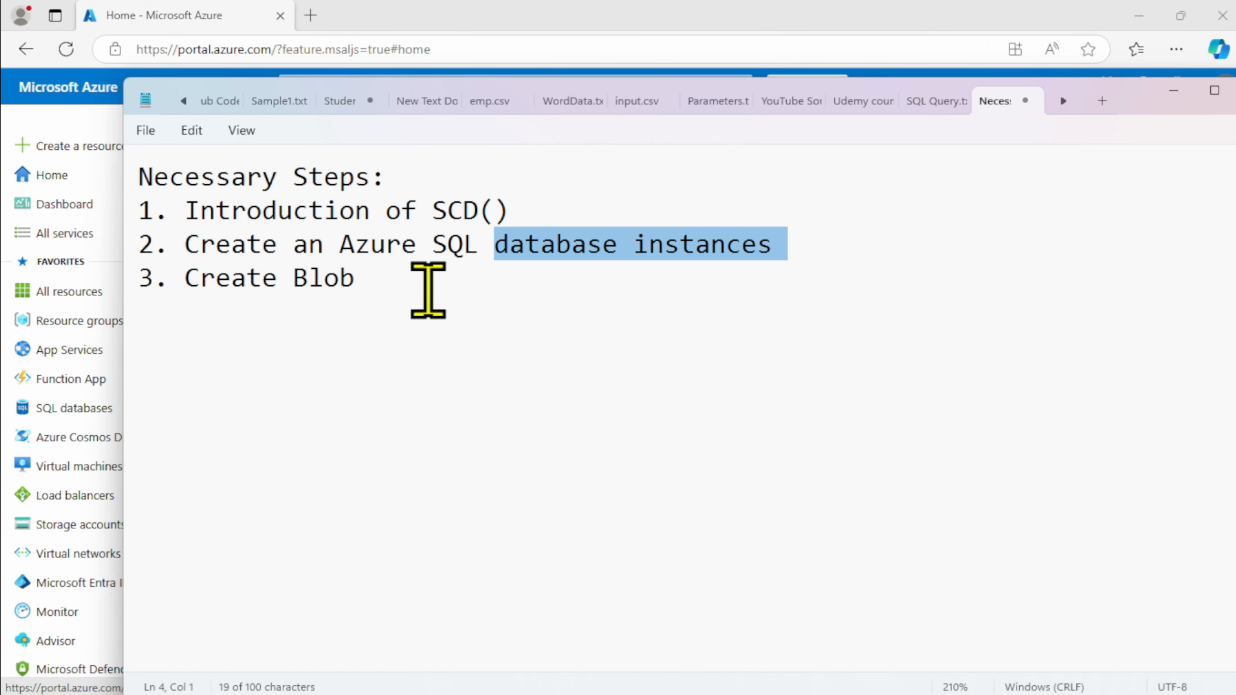
left_click(370, 285)
key("ctrl+v")
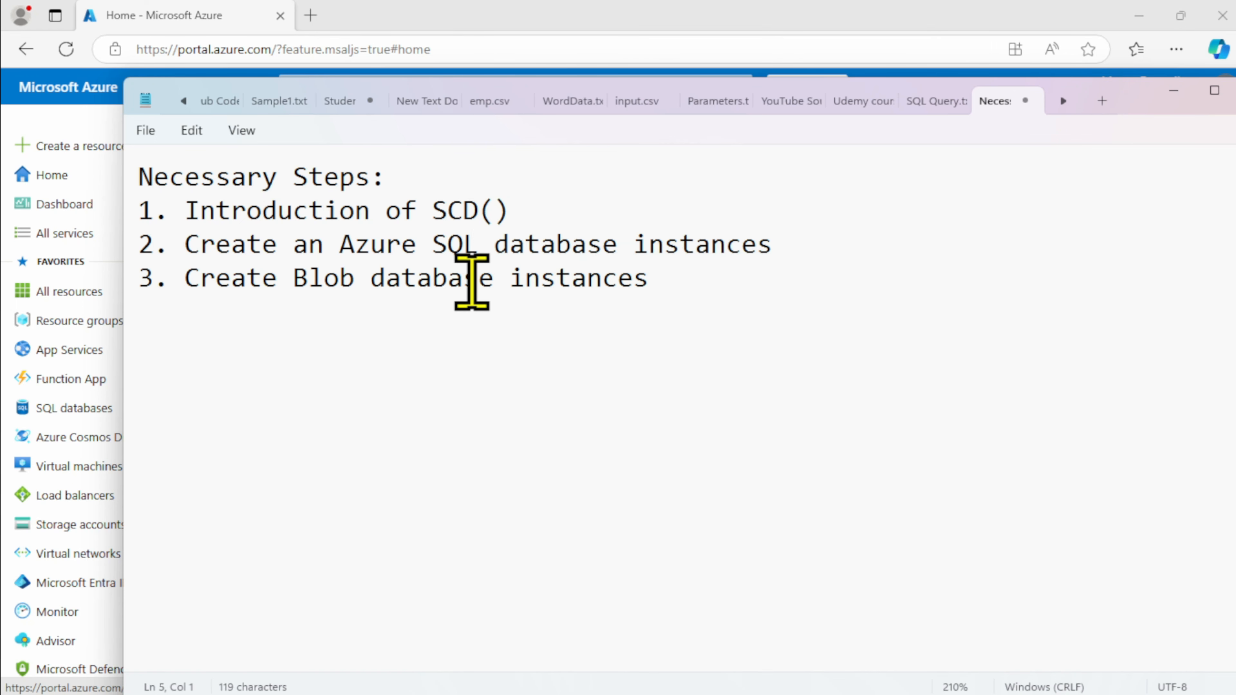
Step: Add item 4 to the list, reading "Create ADF (Azure Data Factory) instances"
type("4. Create ADF (")
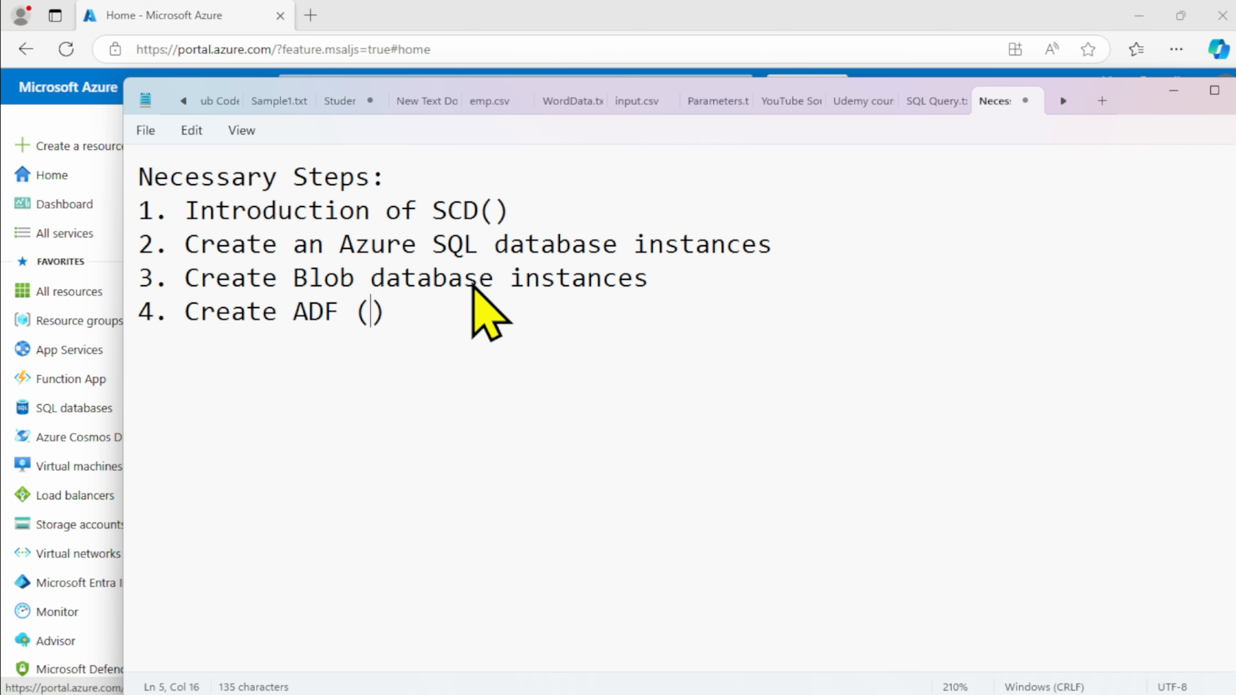
type("ure Dat")
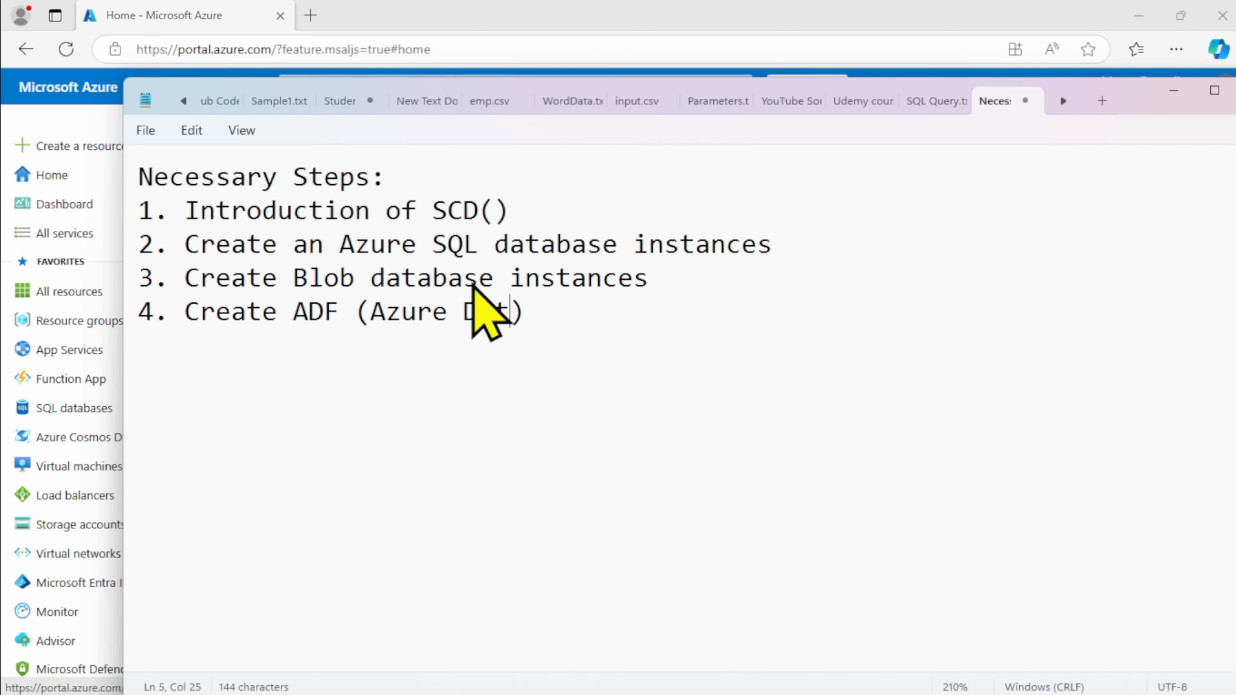
type("a Fac")
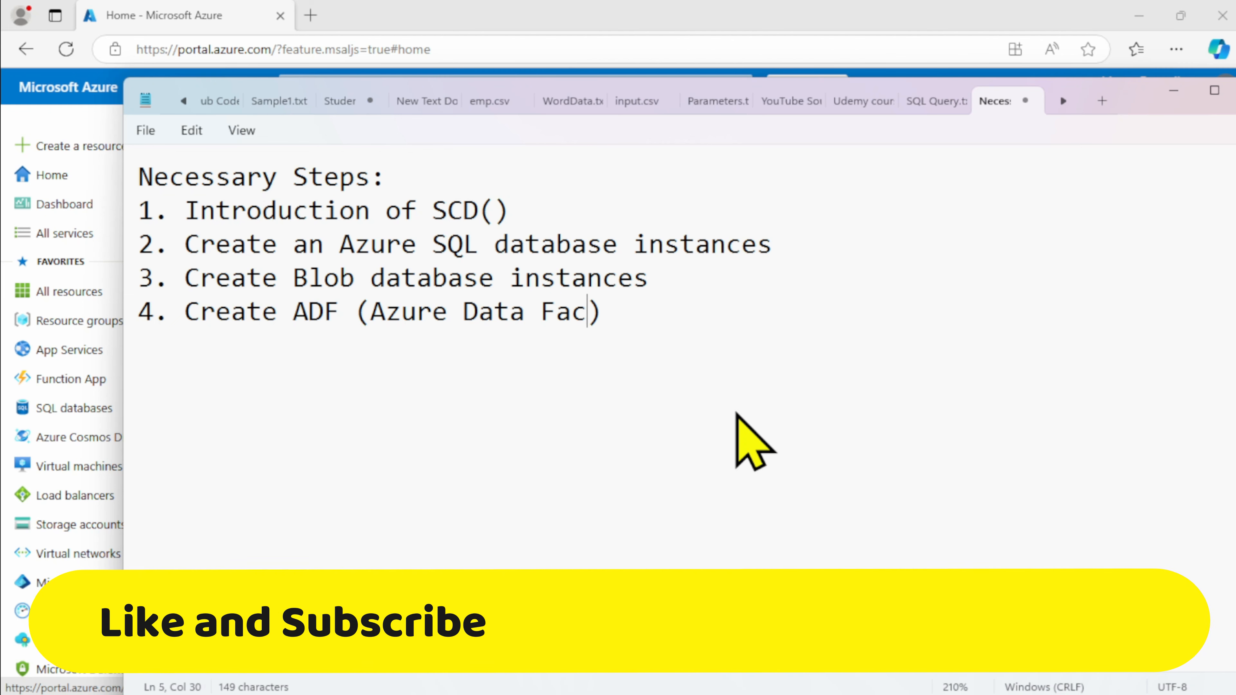
type("tory)")
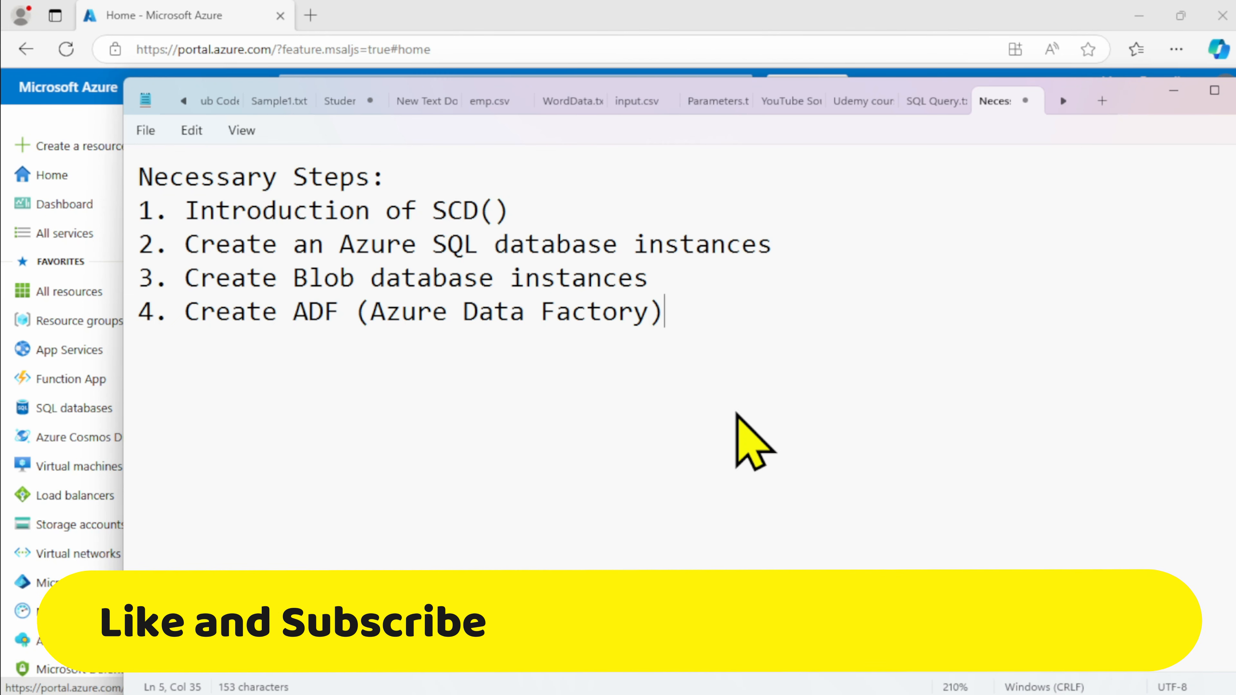
key("ctrl+v")
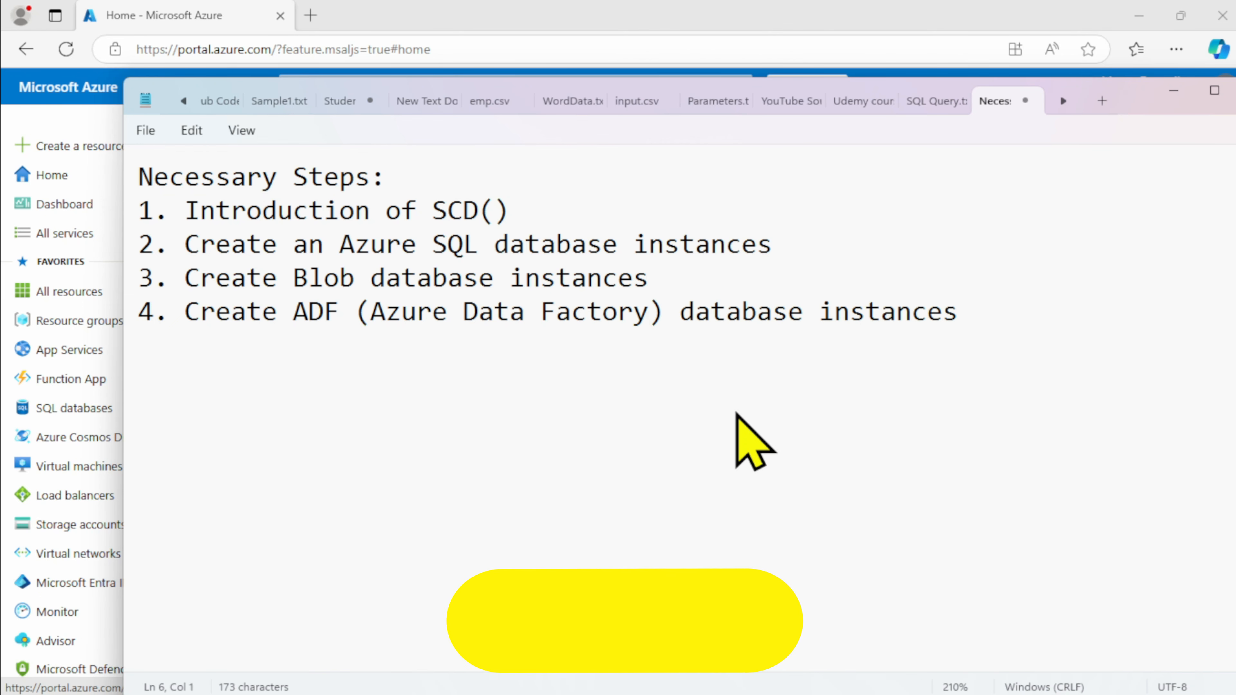
left_click_drag(818, 315, 679, 316)
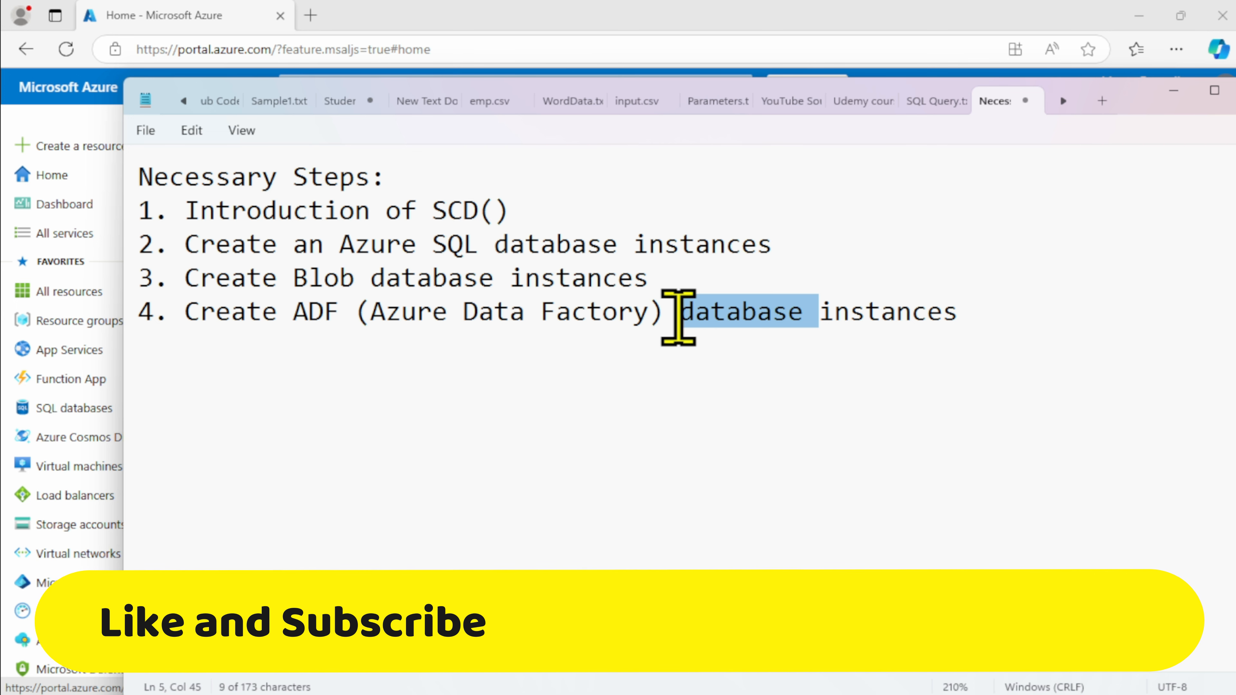
key("BackSpace")
left_click(822, 312)
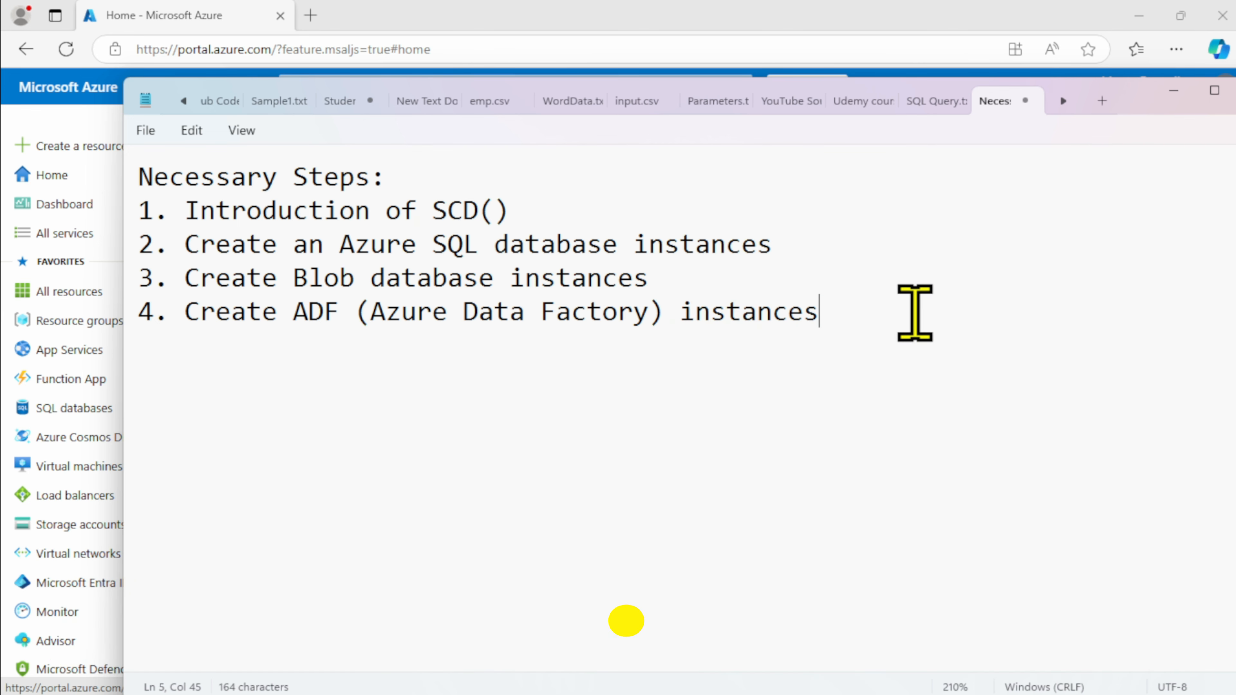
Step: Add item 5 to the list, reading "Try to migrate data from Blob storage to SQL storage SCD type 2"
key("Return")
type("5. Try to m")
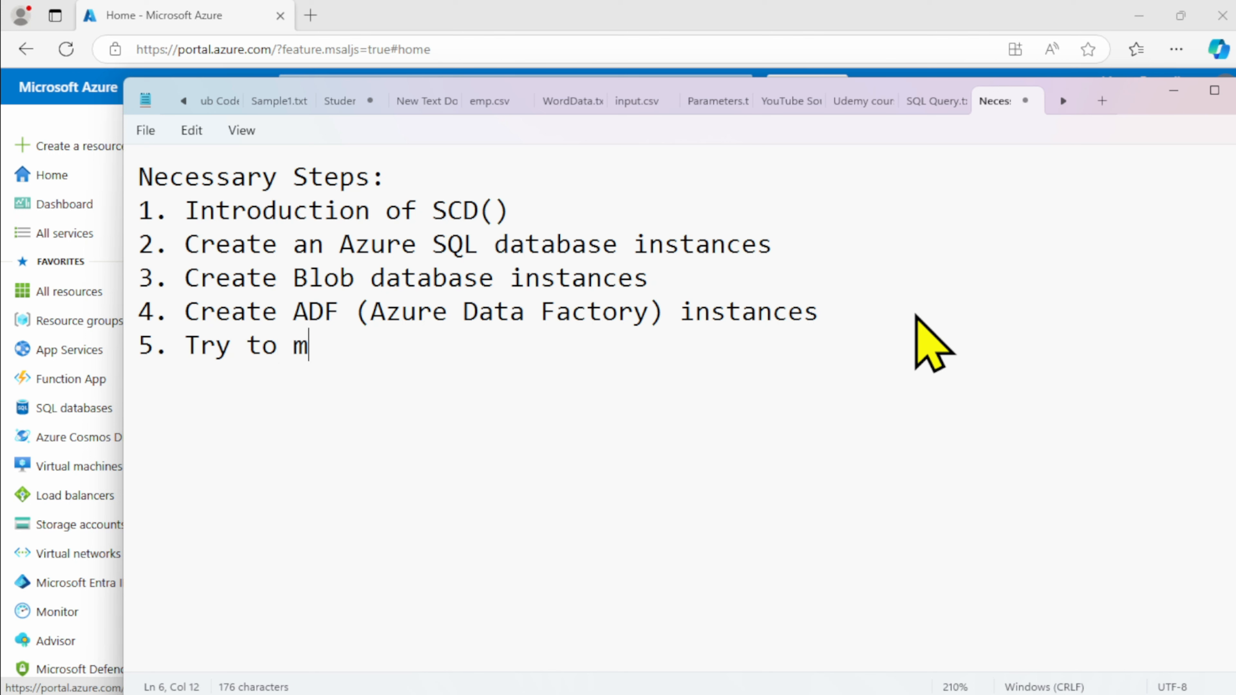
type("igrate dat")
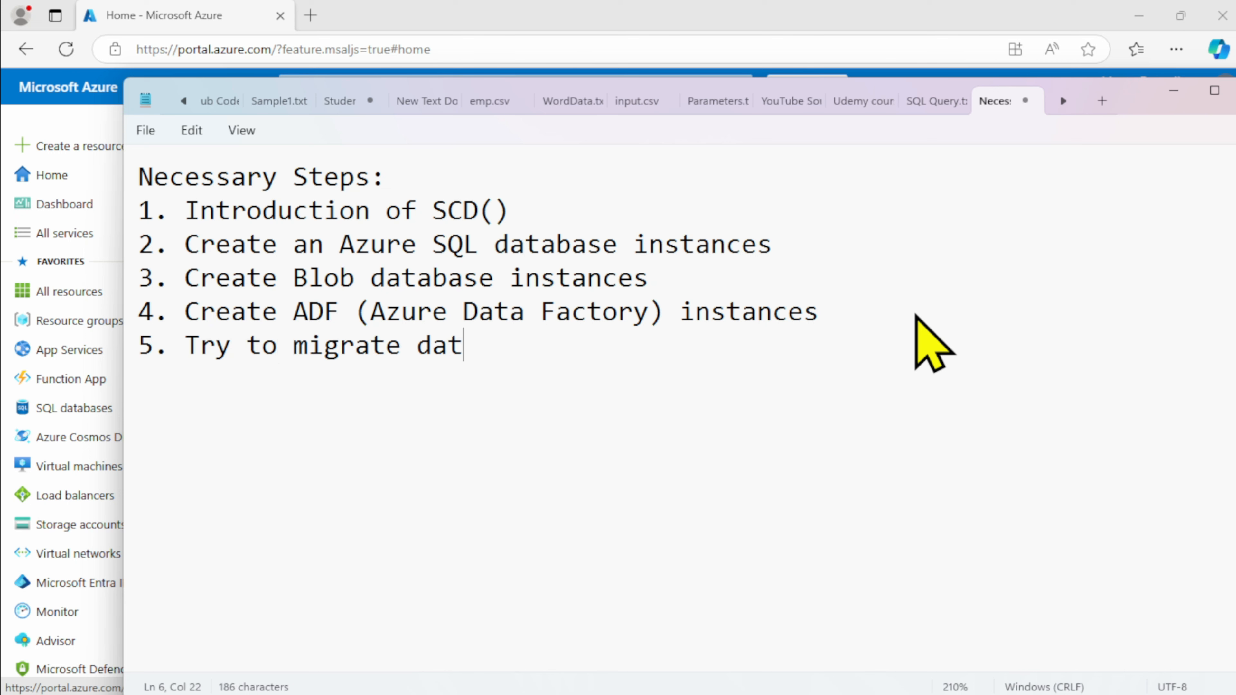
type("a from Blob storage to")
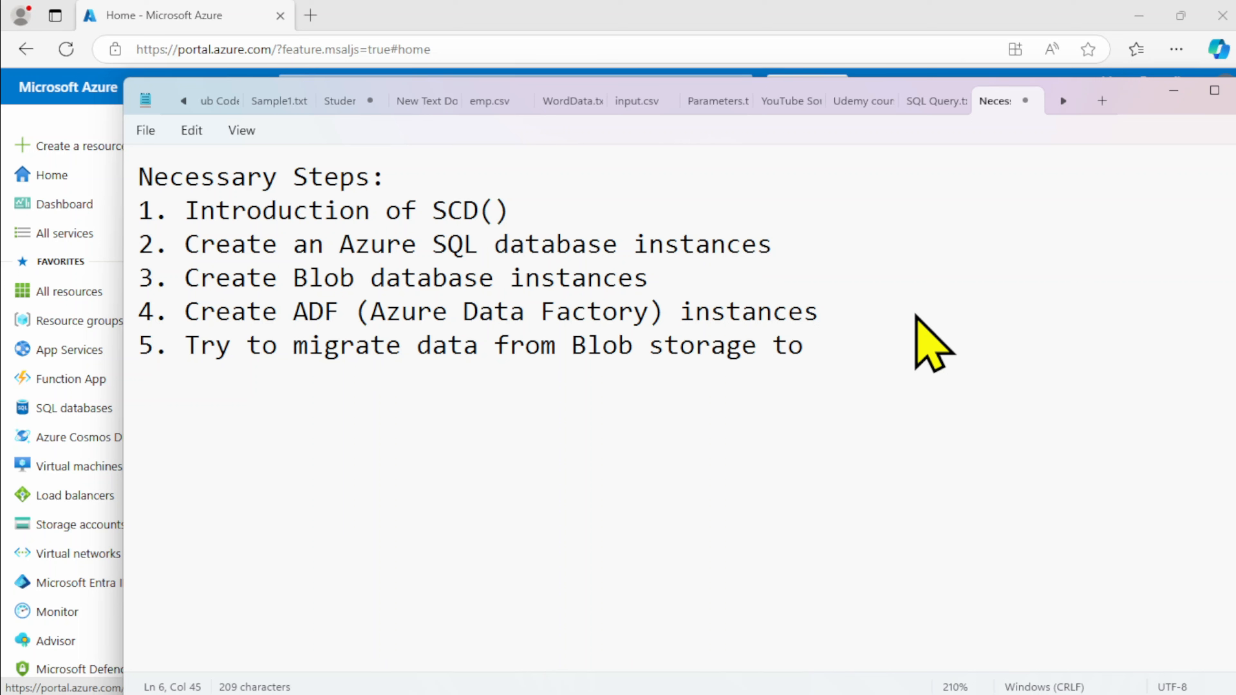
type("SW")
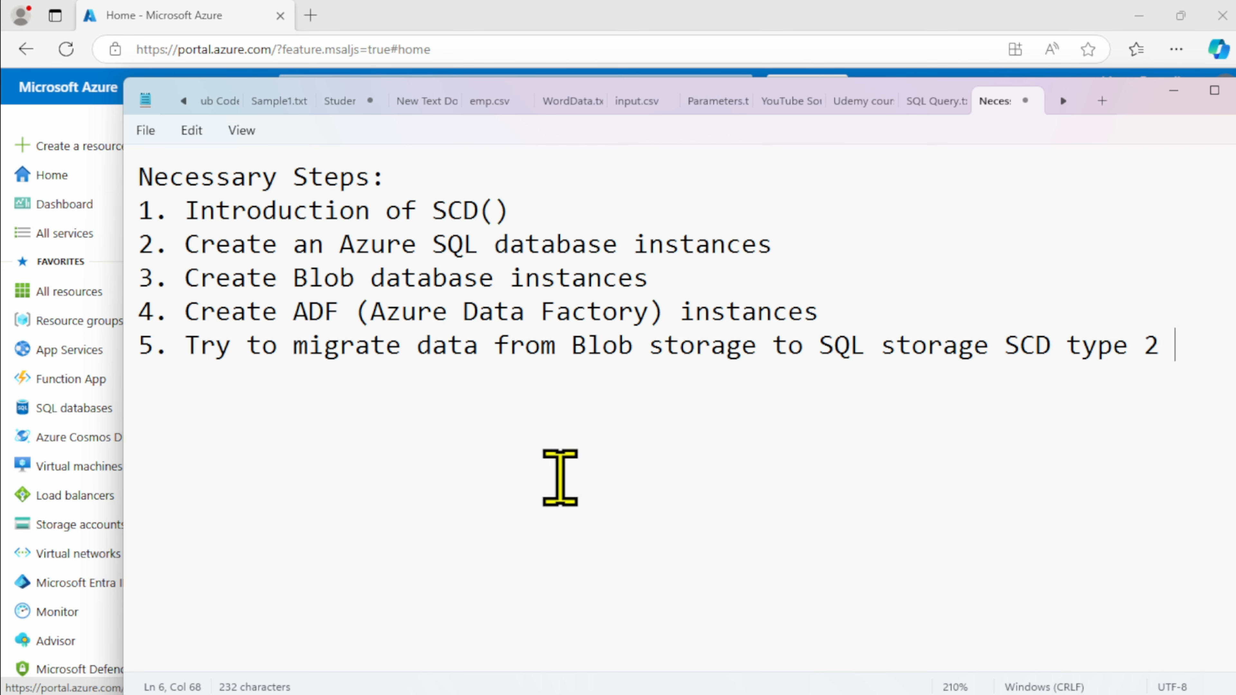
left_click_drag(1011, 344, 1180, 345)
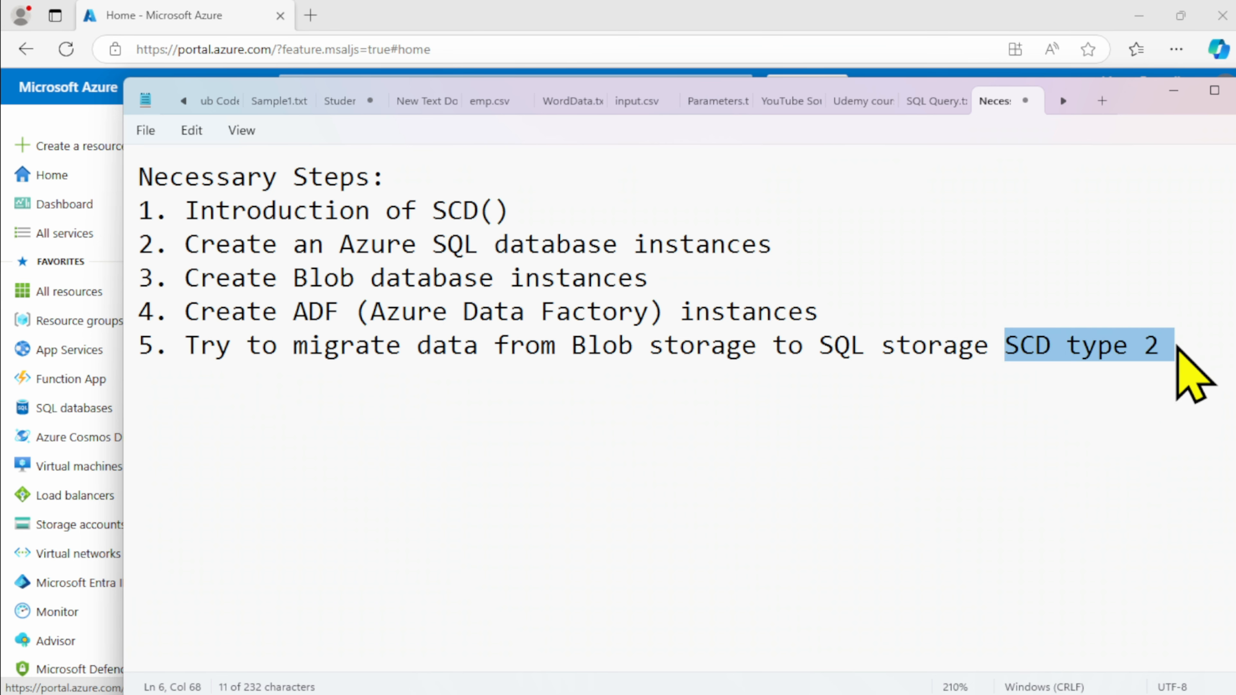
left_click(1021, 419)
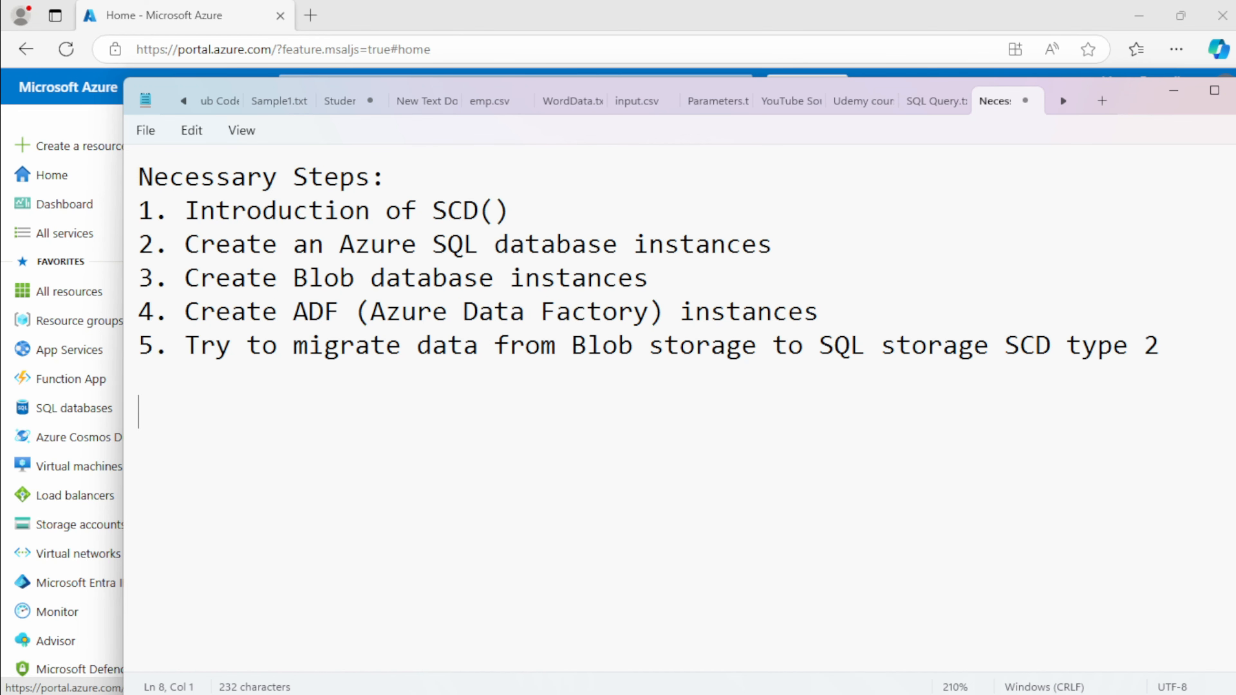
Step: Switch to the Azure portal and start creating a SQL database with the free database offer applied
key("alt+Tab")
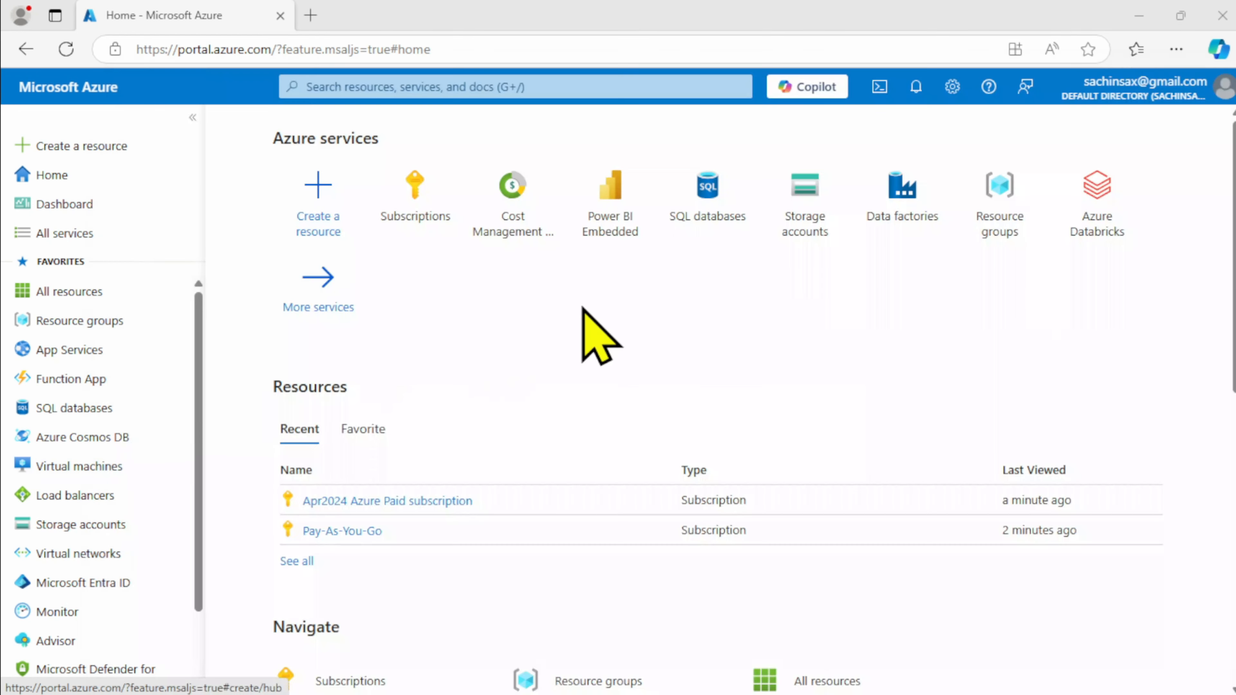
left_click(703, 200)
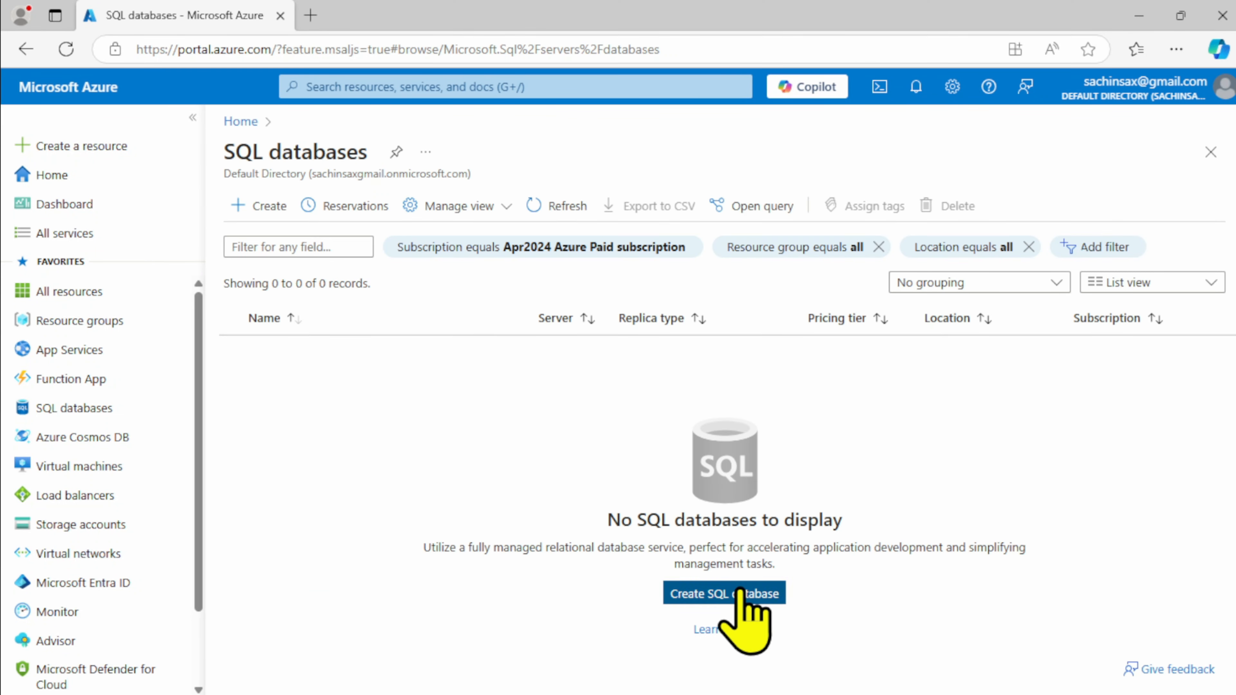
left_click(739, 591)
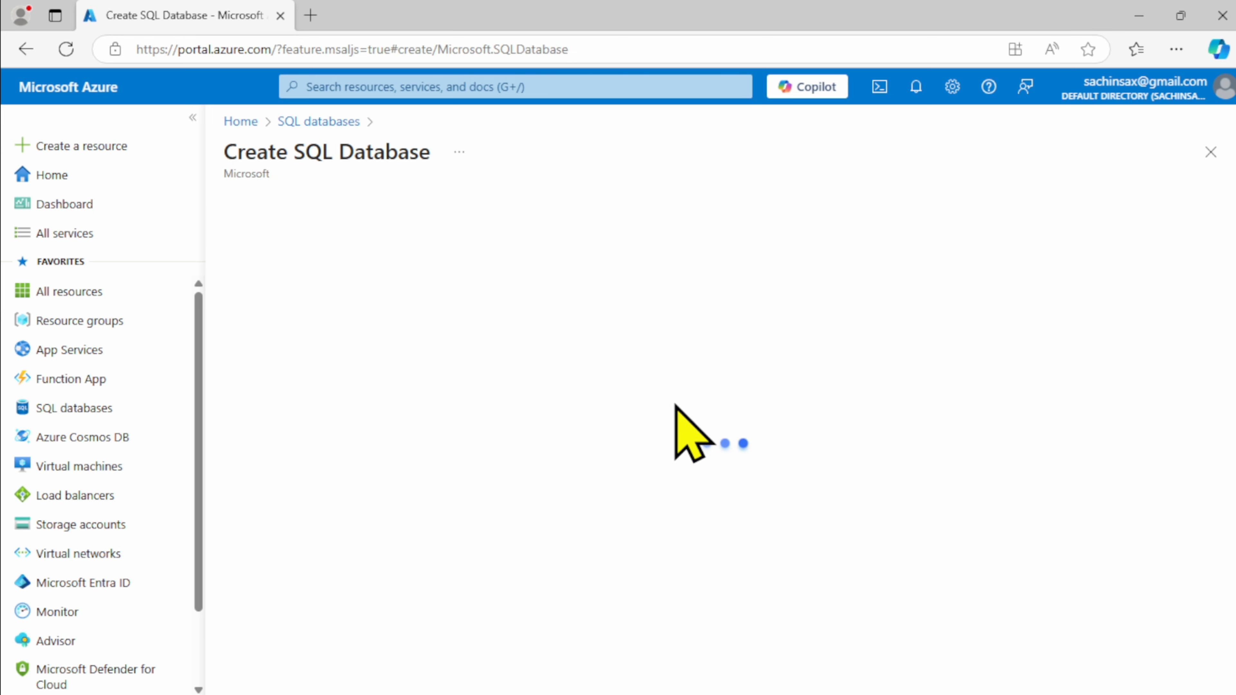
left_click(781, 377)
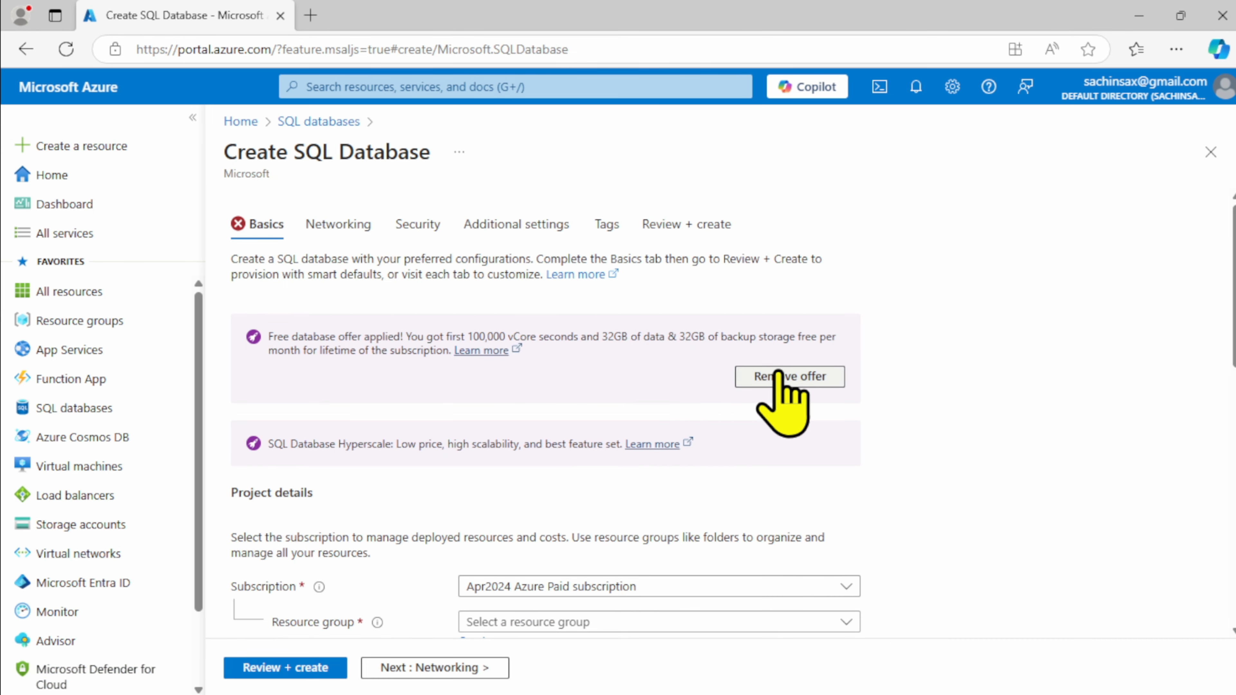
Step: Create a new resource group named rgsurya for the SQL database under the Apr2024 Azure Paid subscription
scroll(611, 463, "down", 3)
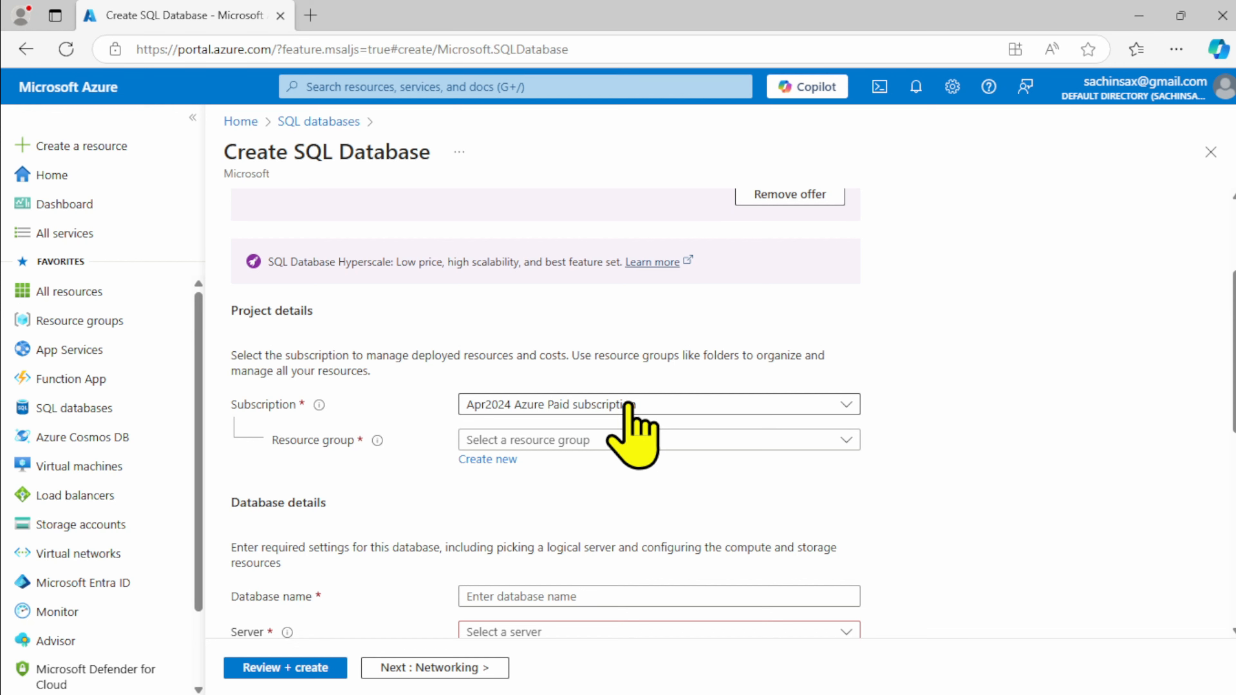
left_click(622, 440)
left_click(623, 439)
left_click(484, 460)
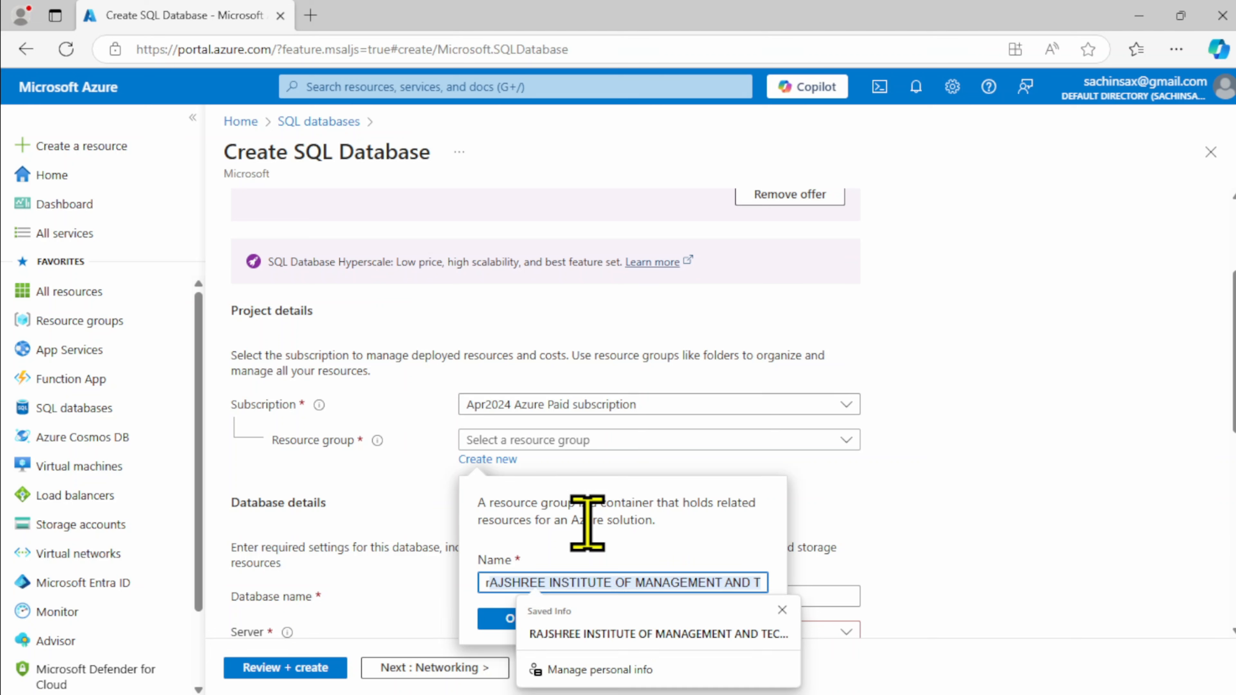
type("rg")
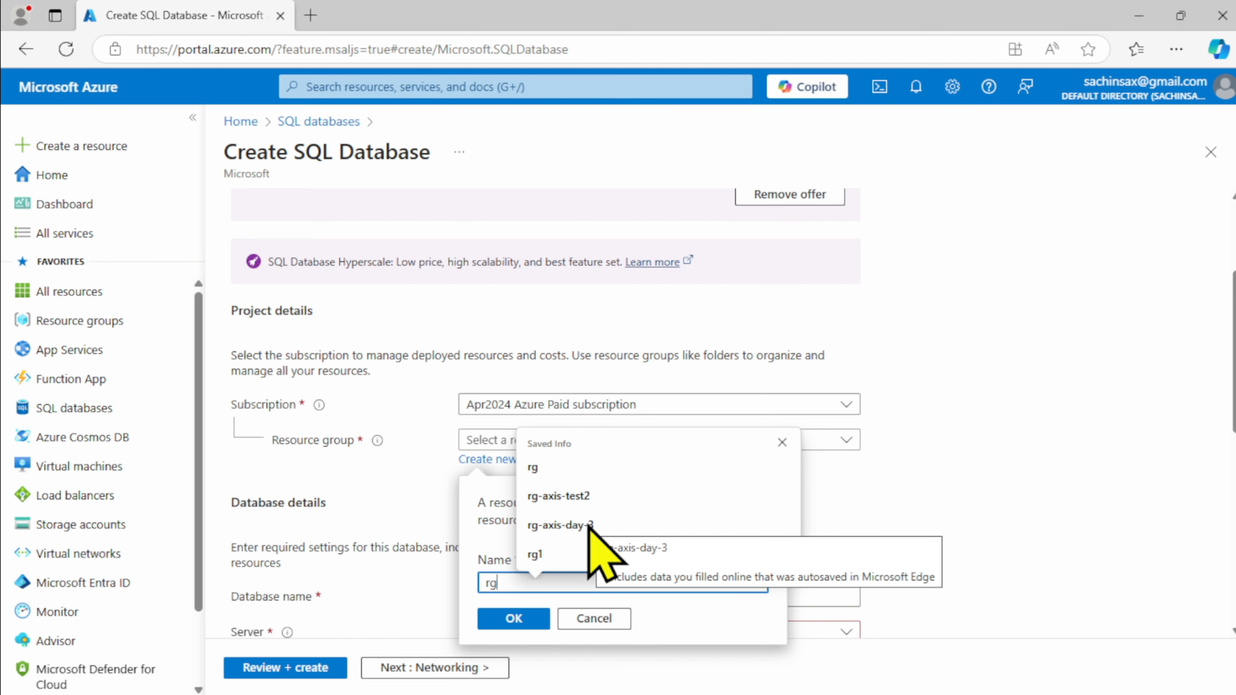
type("surya")
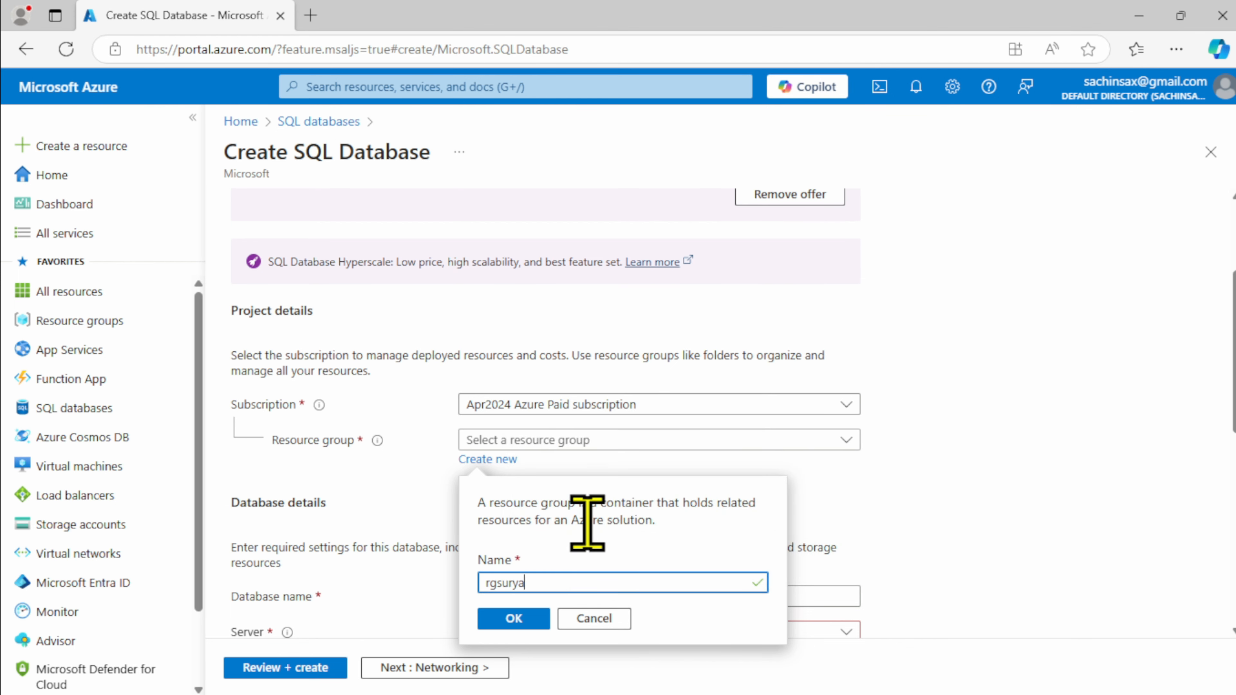
left_click(537, 619)
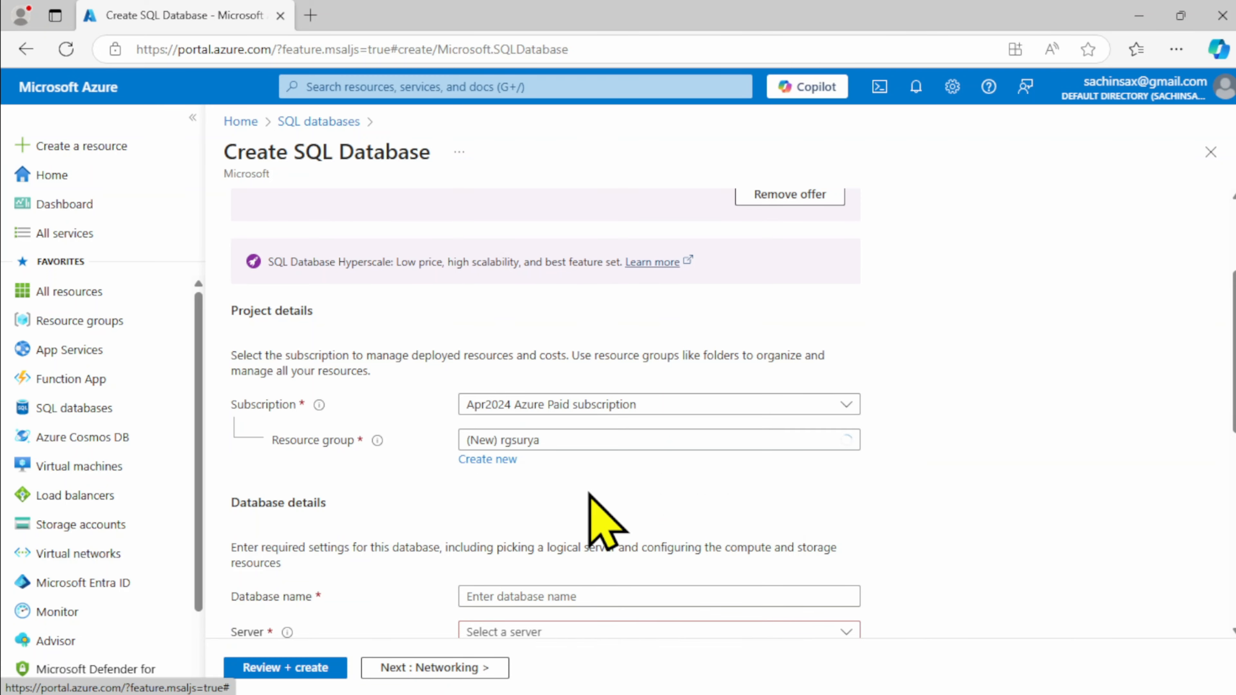
Step: Set the database name to the saved entry made of "database" followed by the owner's full name
scroll(605, 521, "down", 3)
left_click(547, 411)
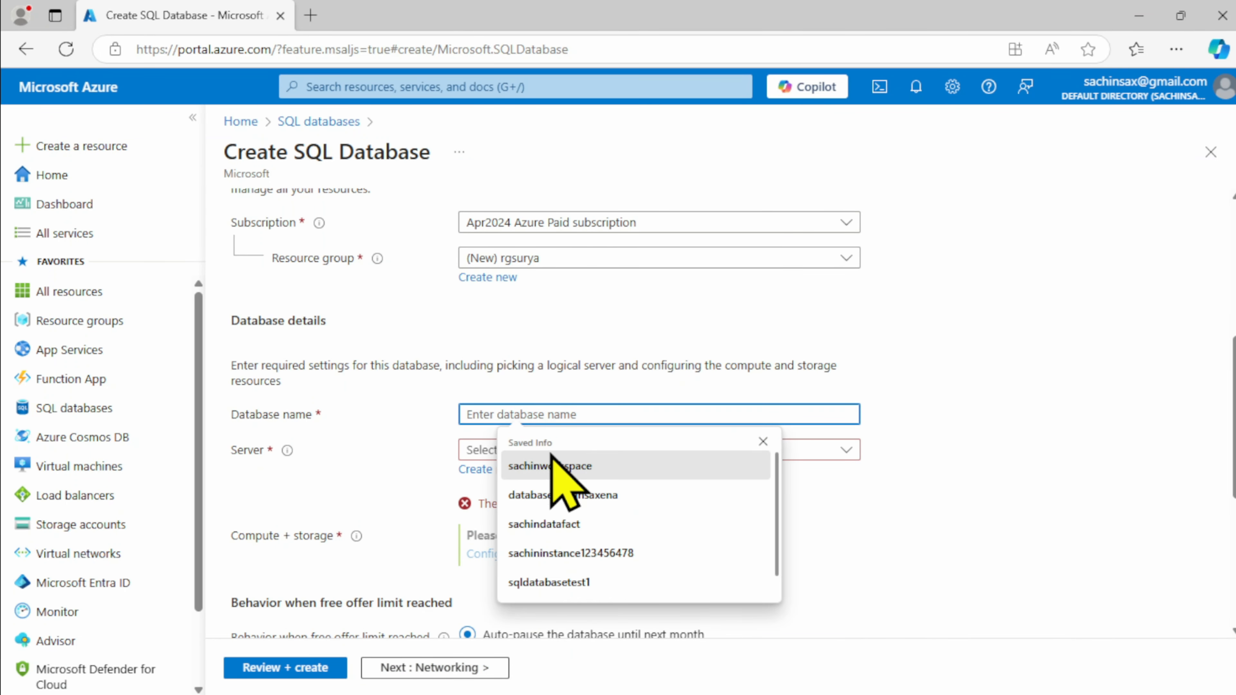
left_click(559, 494)
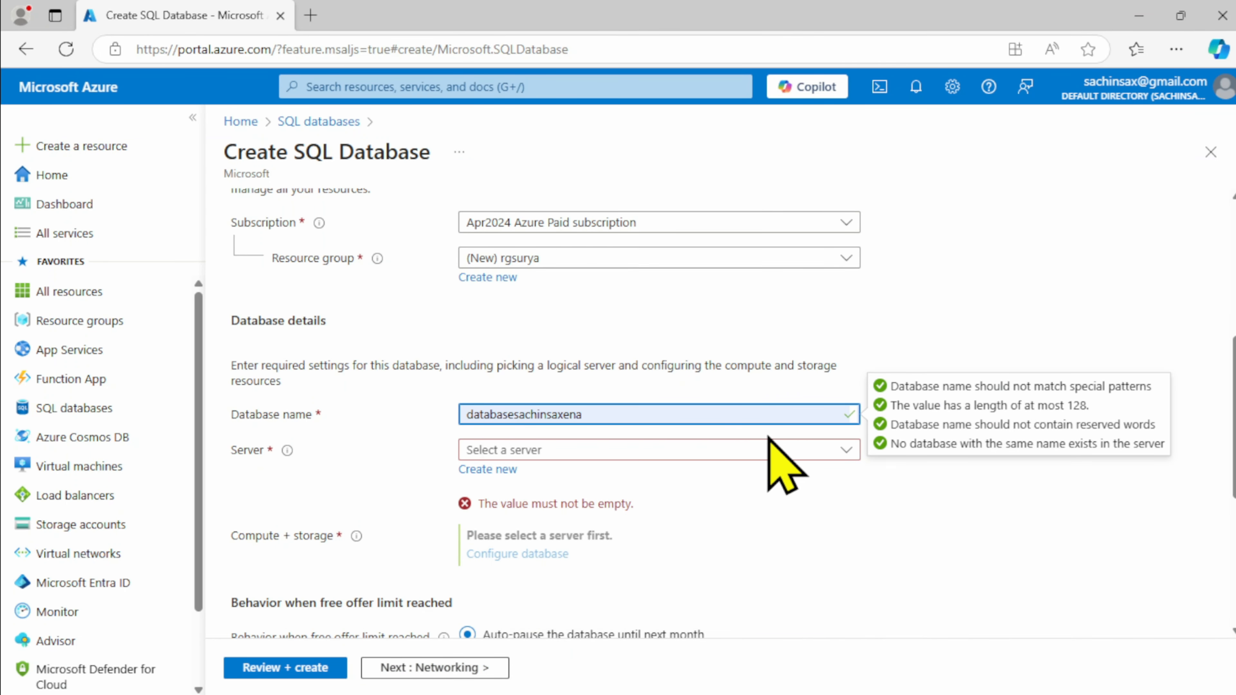
Step: Start creating a new server for the SQL database and enter servername as its name
left_click(746, 451)
left_click(746, 451)
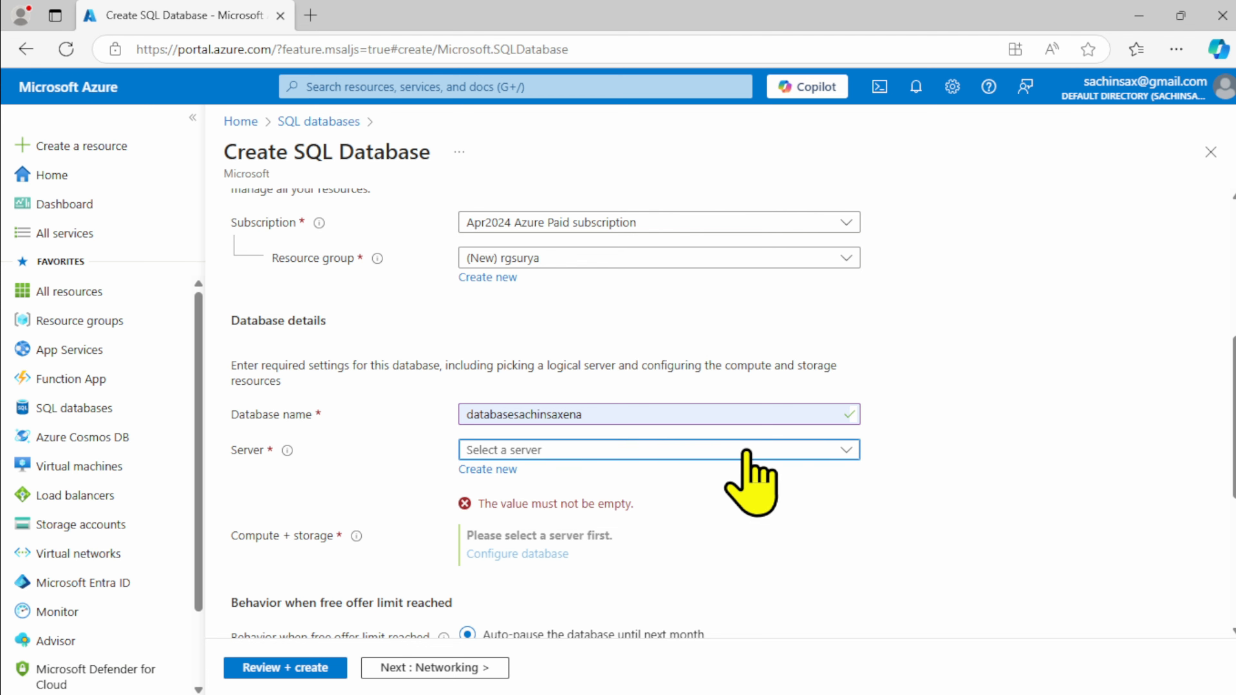
left_click(487, 469)
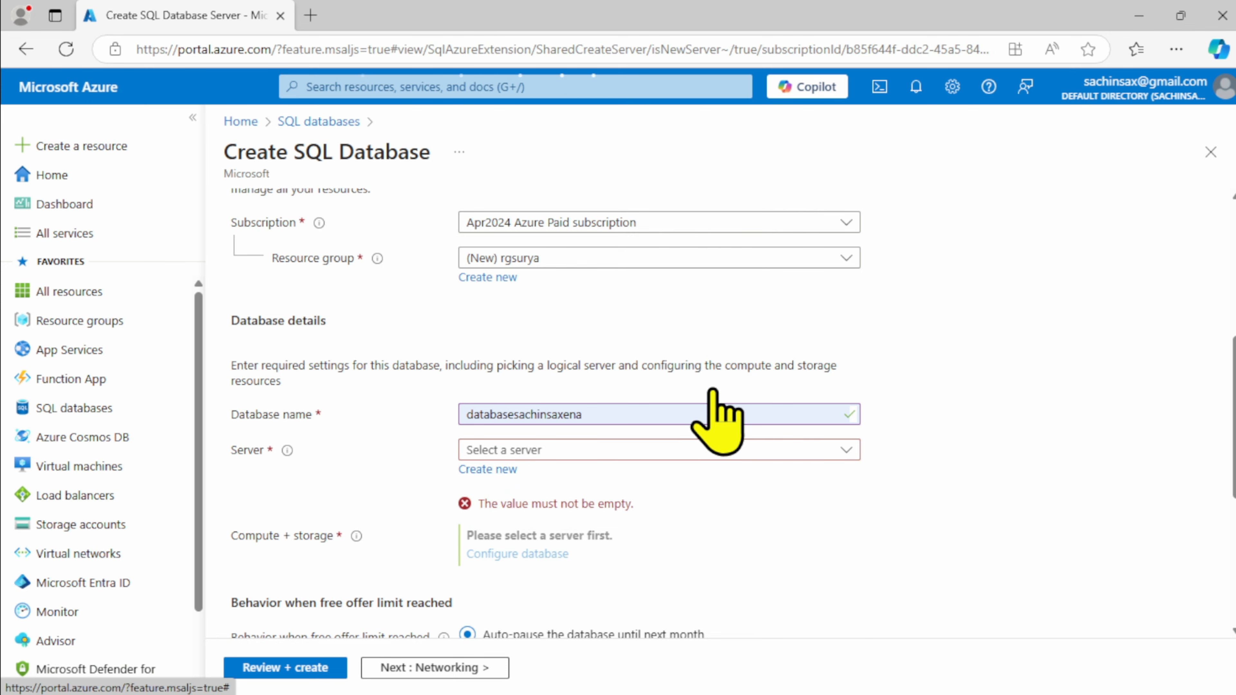
type("servername")
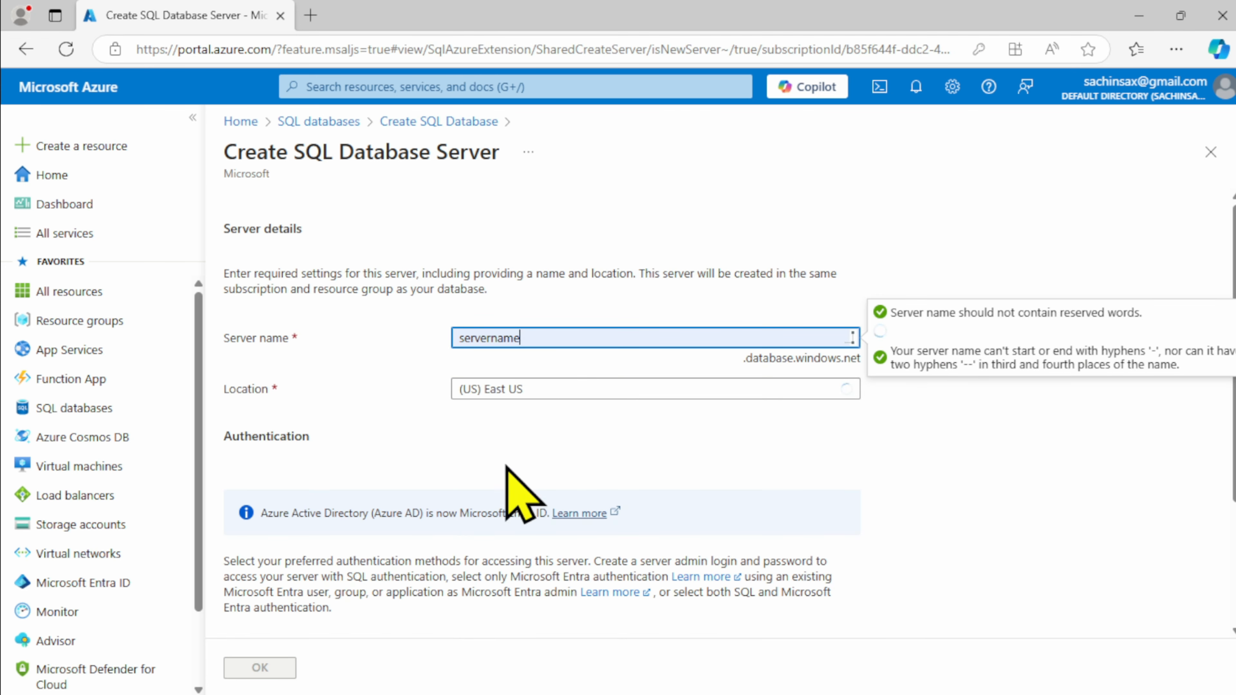
Step: Set the server's authentication method to SQL authentication and the server admin login to servername
scroll(505, 466, "down", 4)
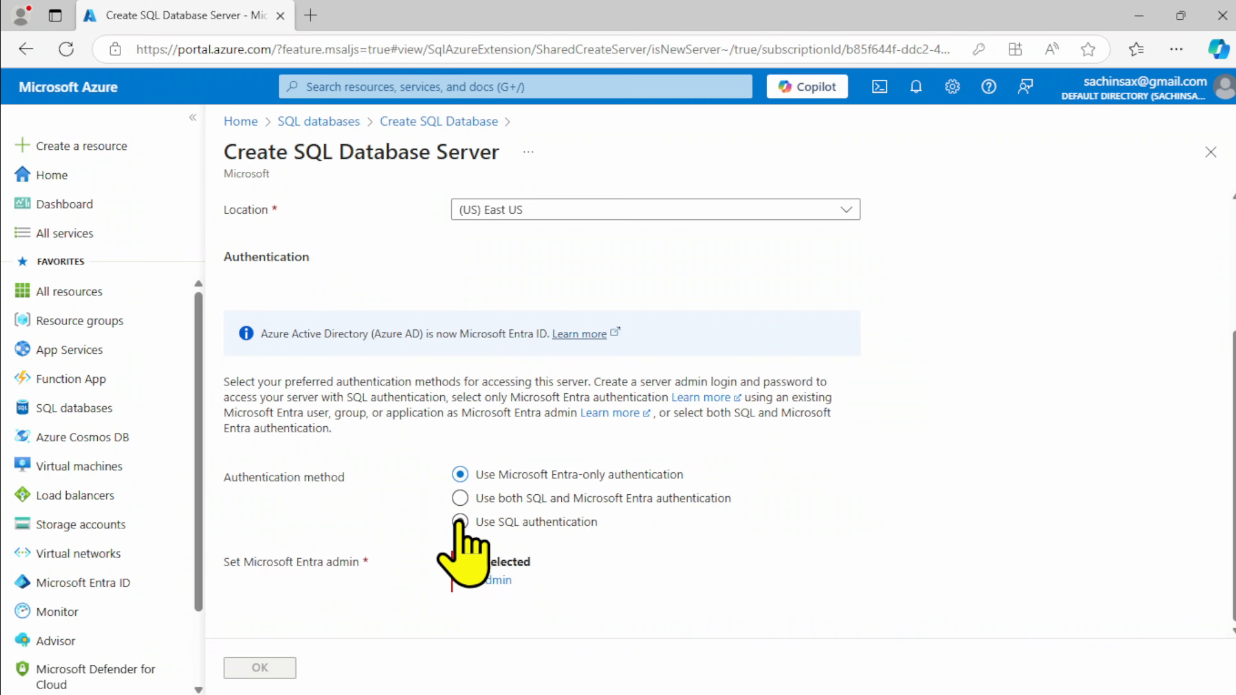
left_click(459, 521)
scroll(632, 414, "down", 1)
left_click(522, 511)
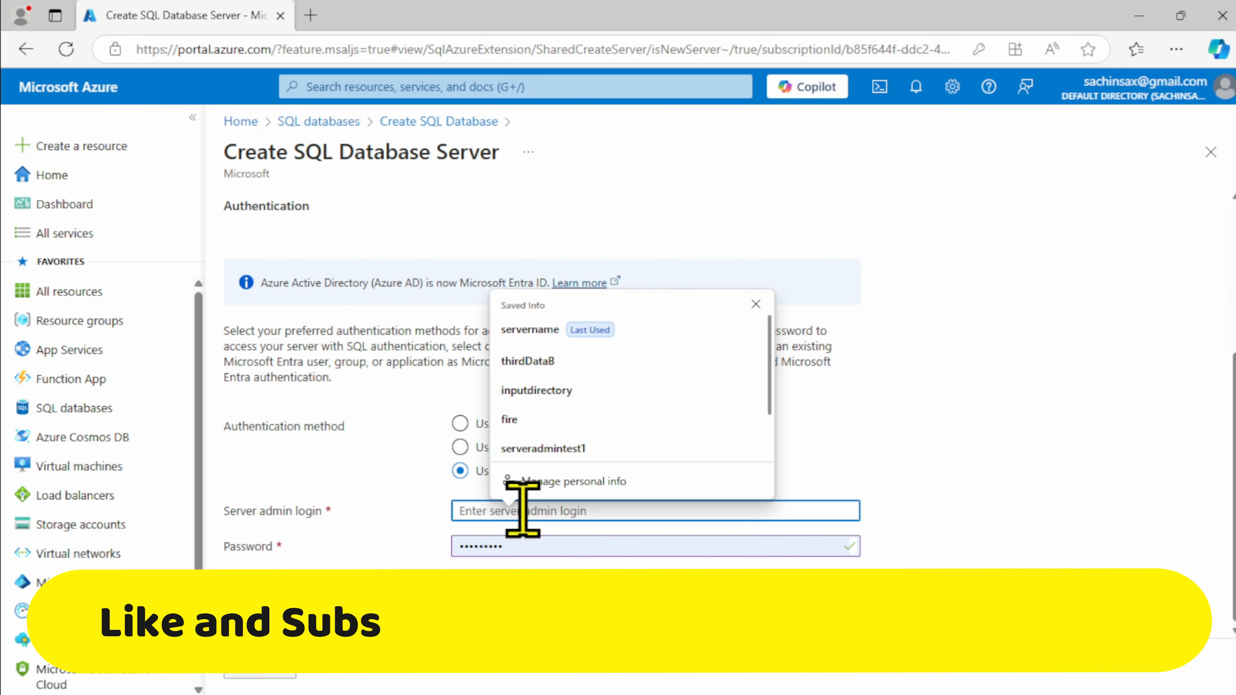
left_click(530, 331)
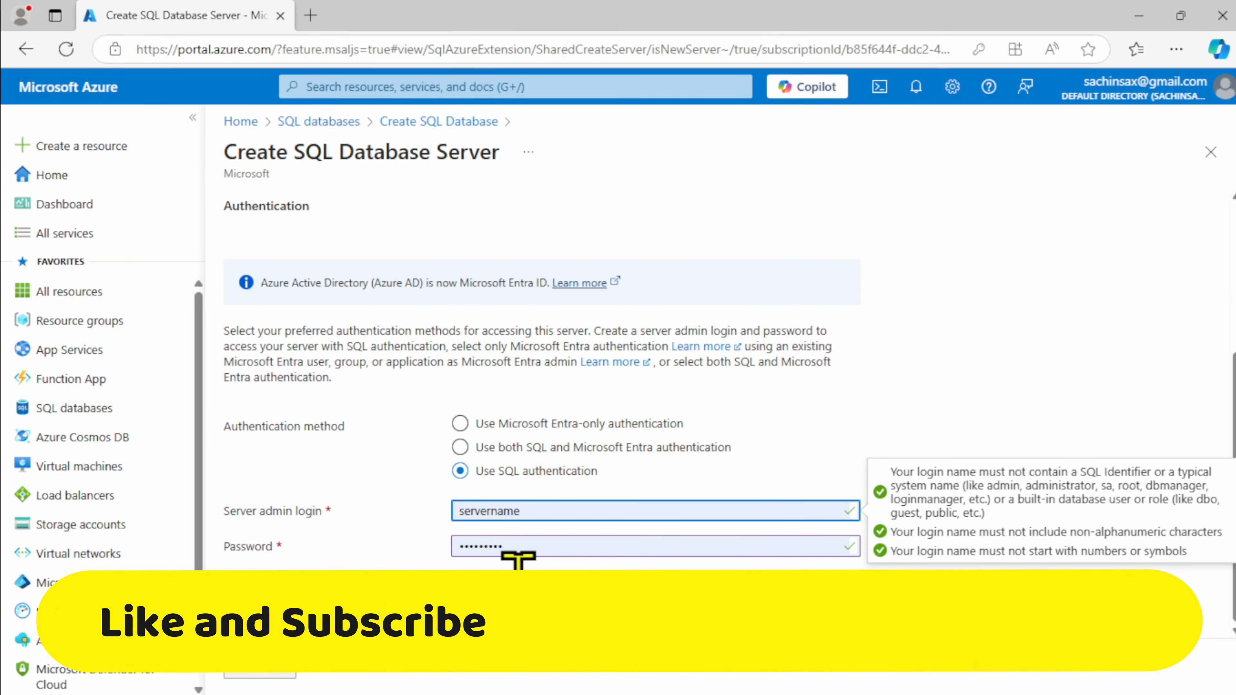
Step: Enter the server admin password again in the confirmation field
left_click(519, 575)
type("•••")
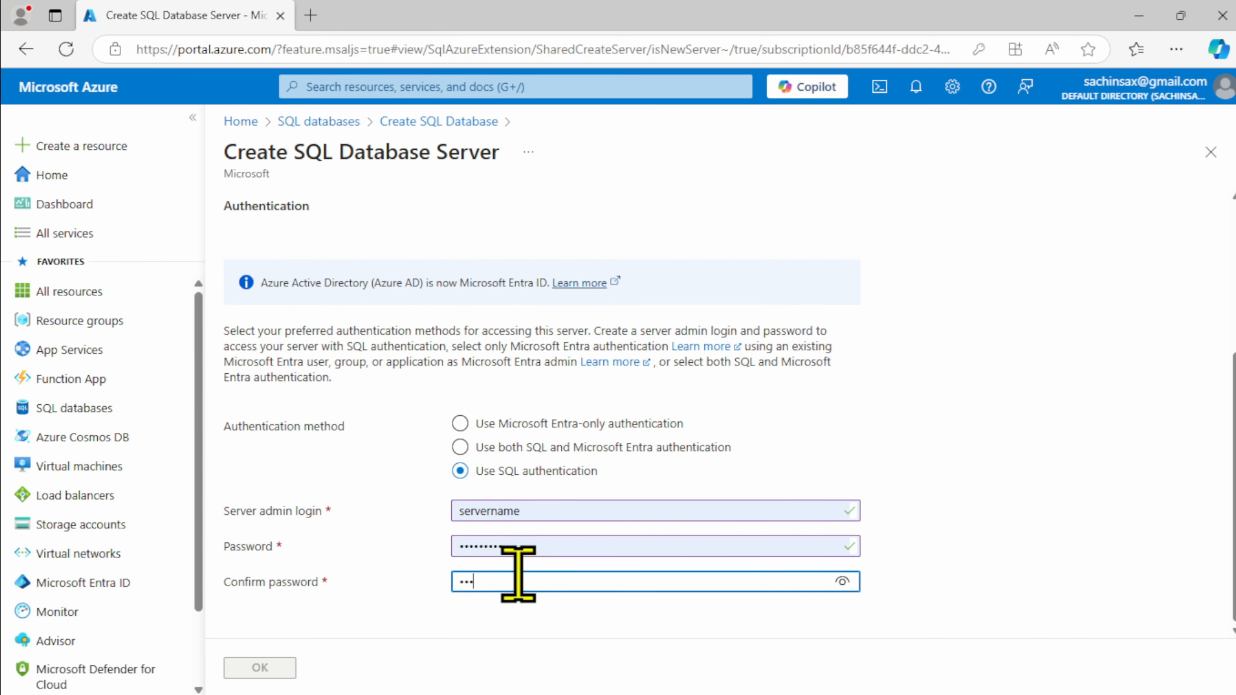
type("•")
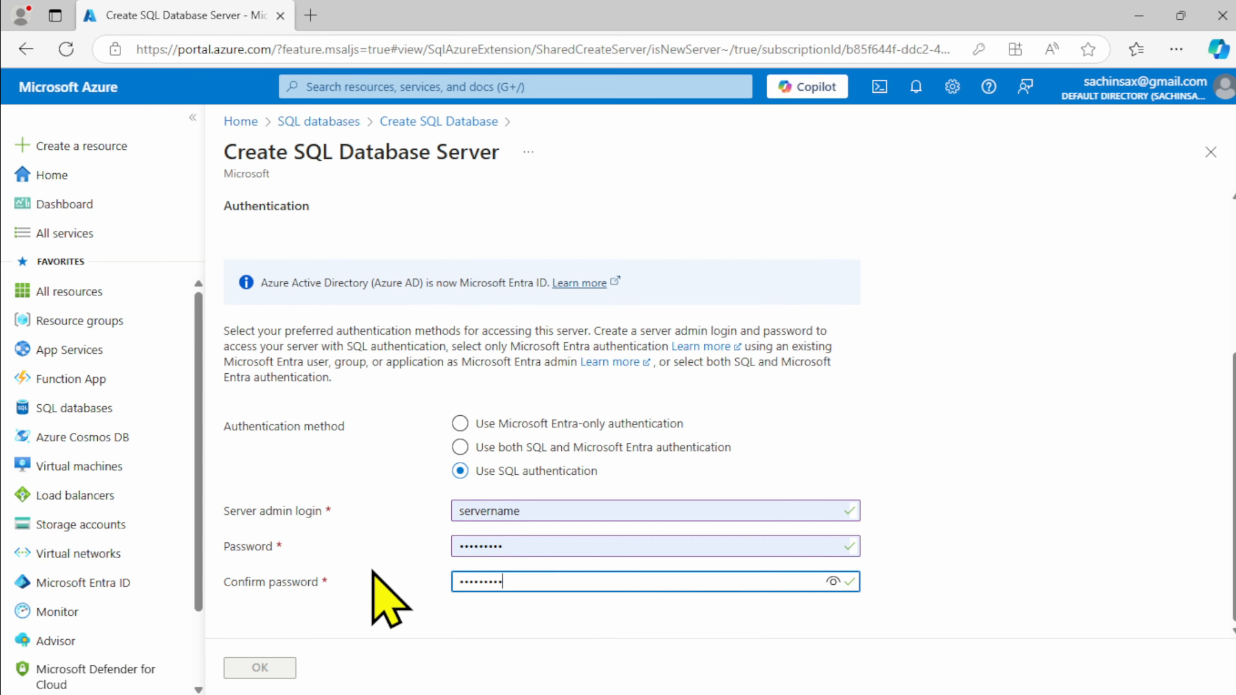
left_click(1051, 536)
Step: Append a 6 to the server name so that it reads servername6
scroll(1015, 503, "up", 5)
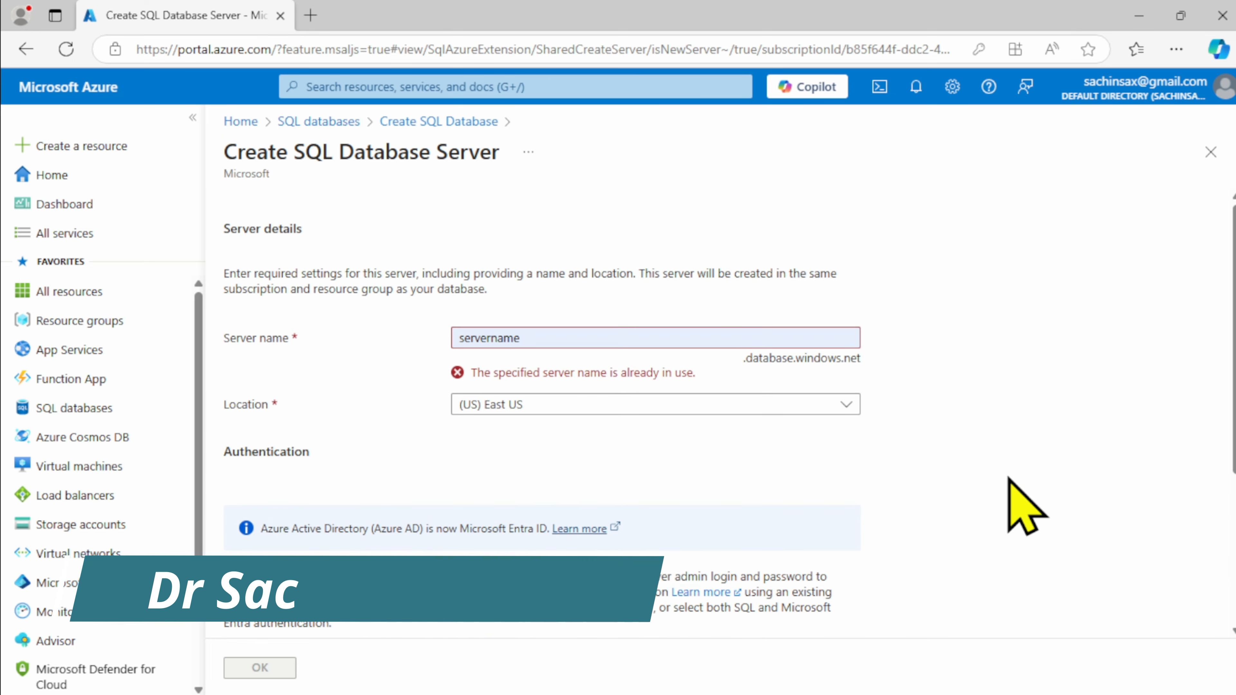
left_click(564, 339)
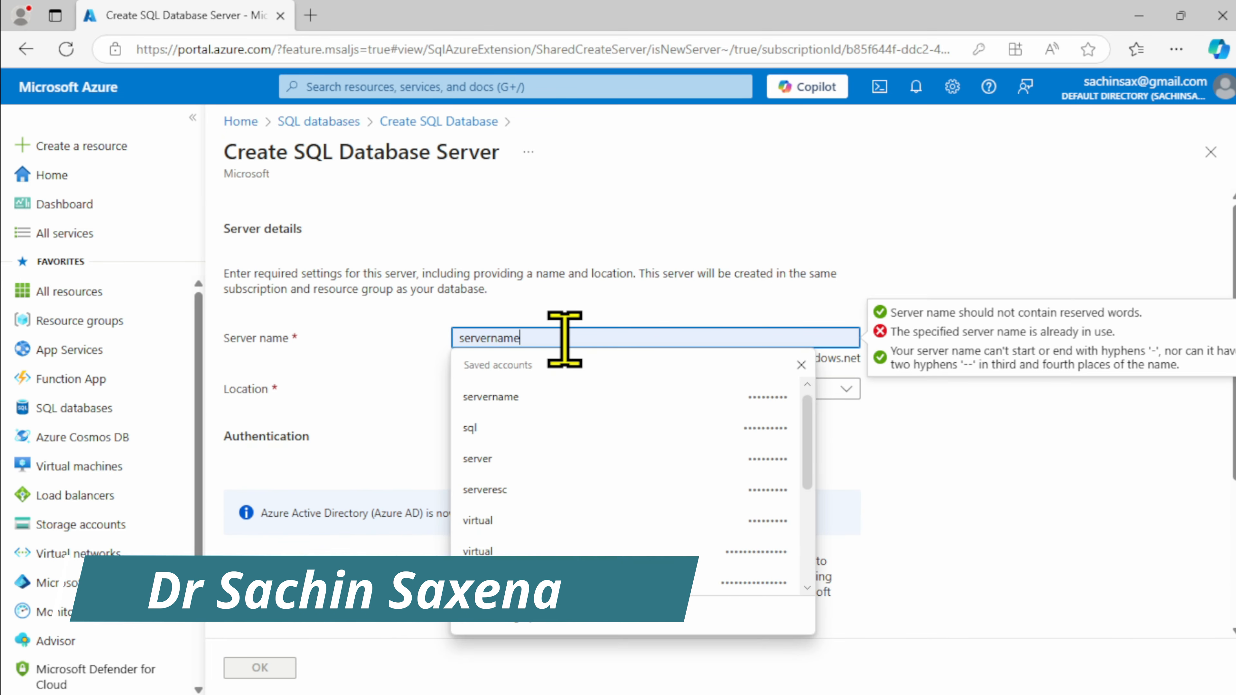
type("6")
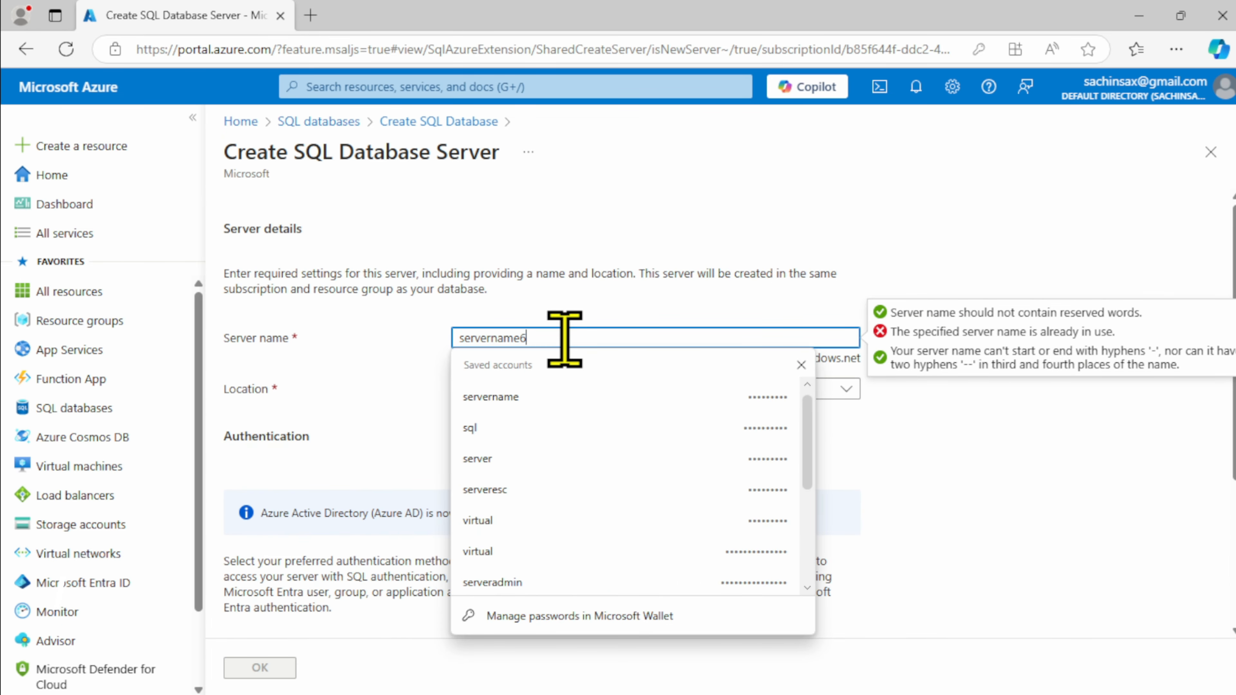
key("Escape")
left_click(1016, 514)
scroll(1019, 516, "down", 5)
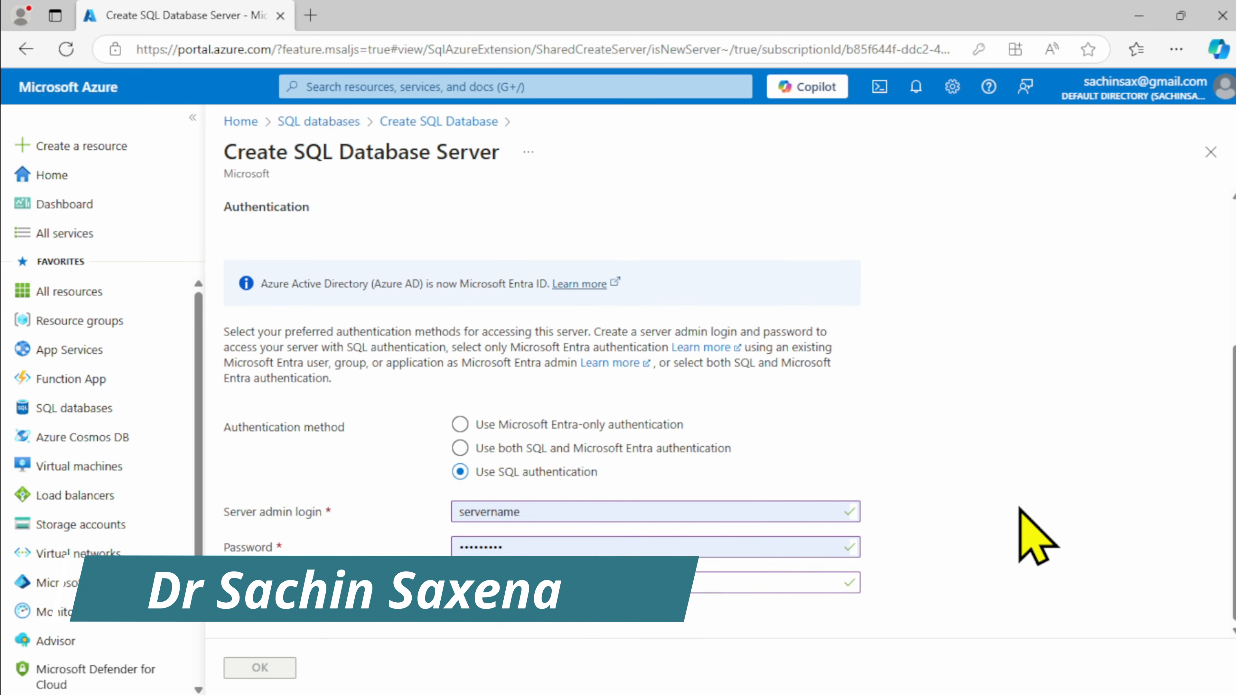
scroll(993, 428, "up", 5)
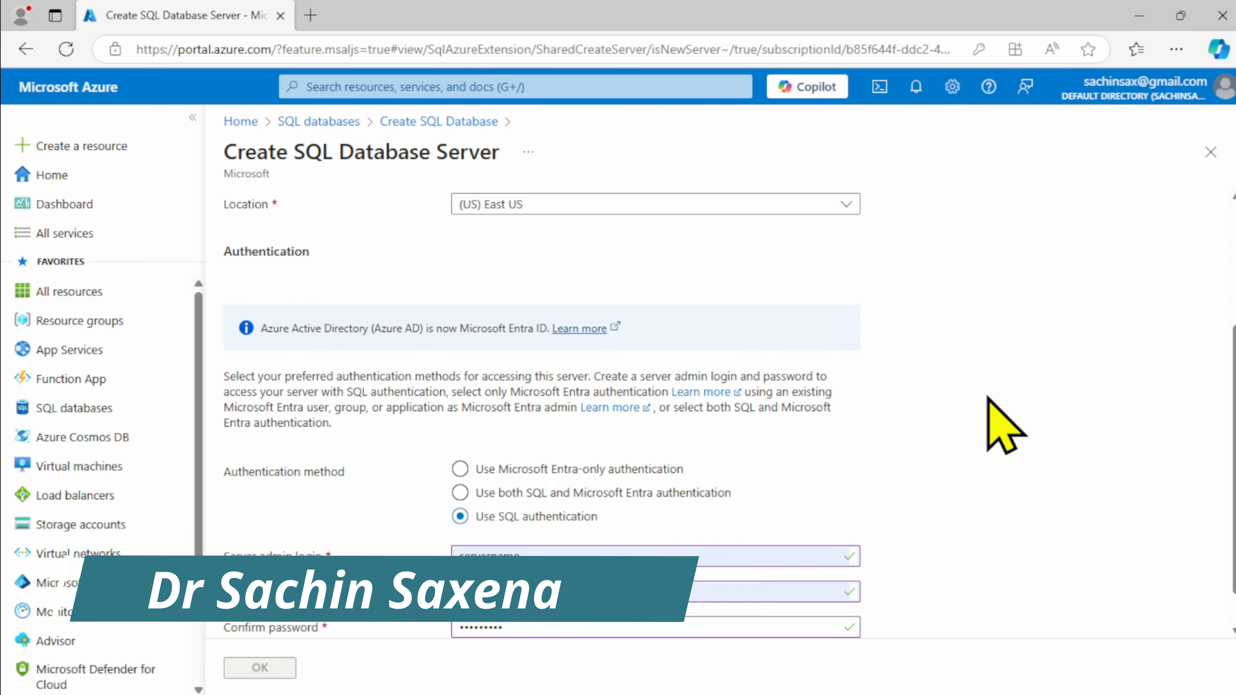
Step: Change the server name to servername6658 and accept the new server's settings
left_click(590, 338)
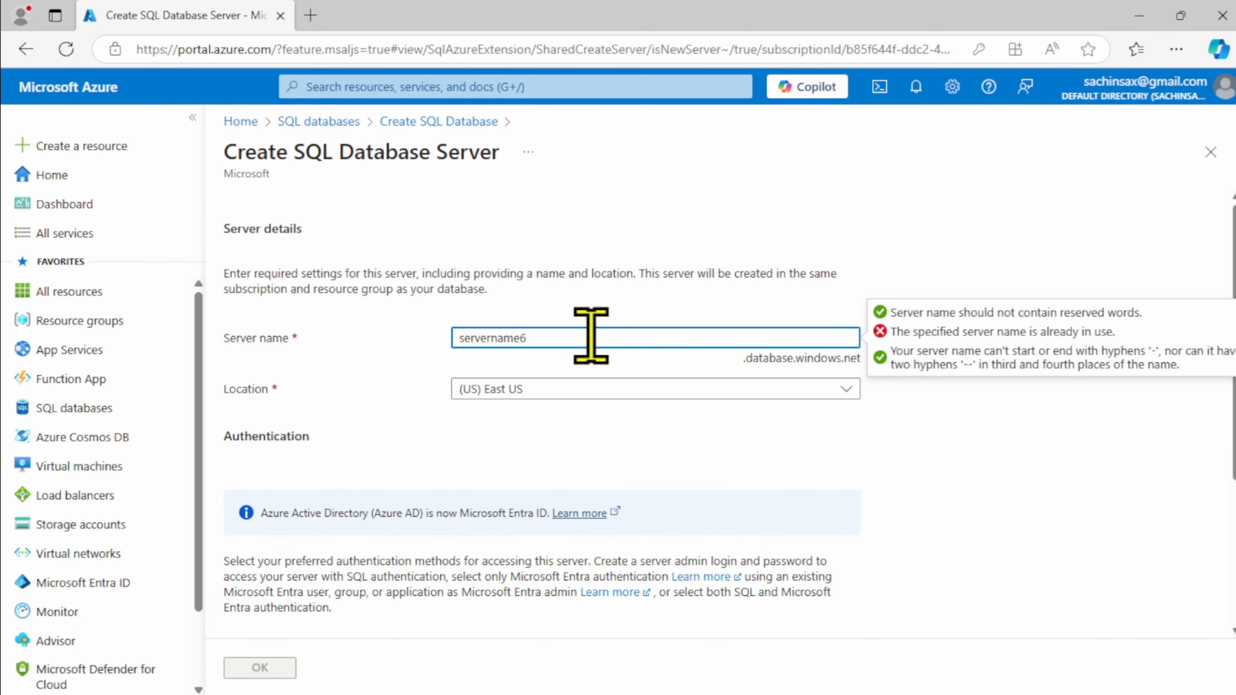
type("658")
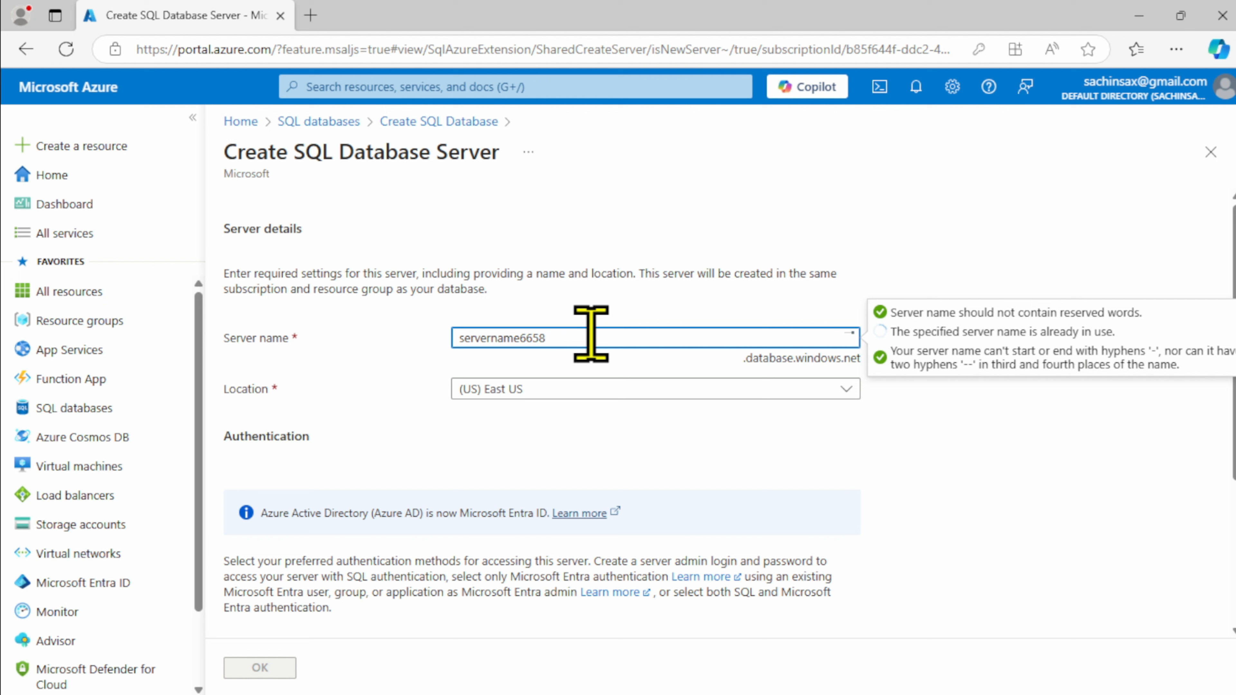
left_click(929, 462)
scroll(929, 460, "down", 1)
scroll(941, 484, "down", 3)
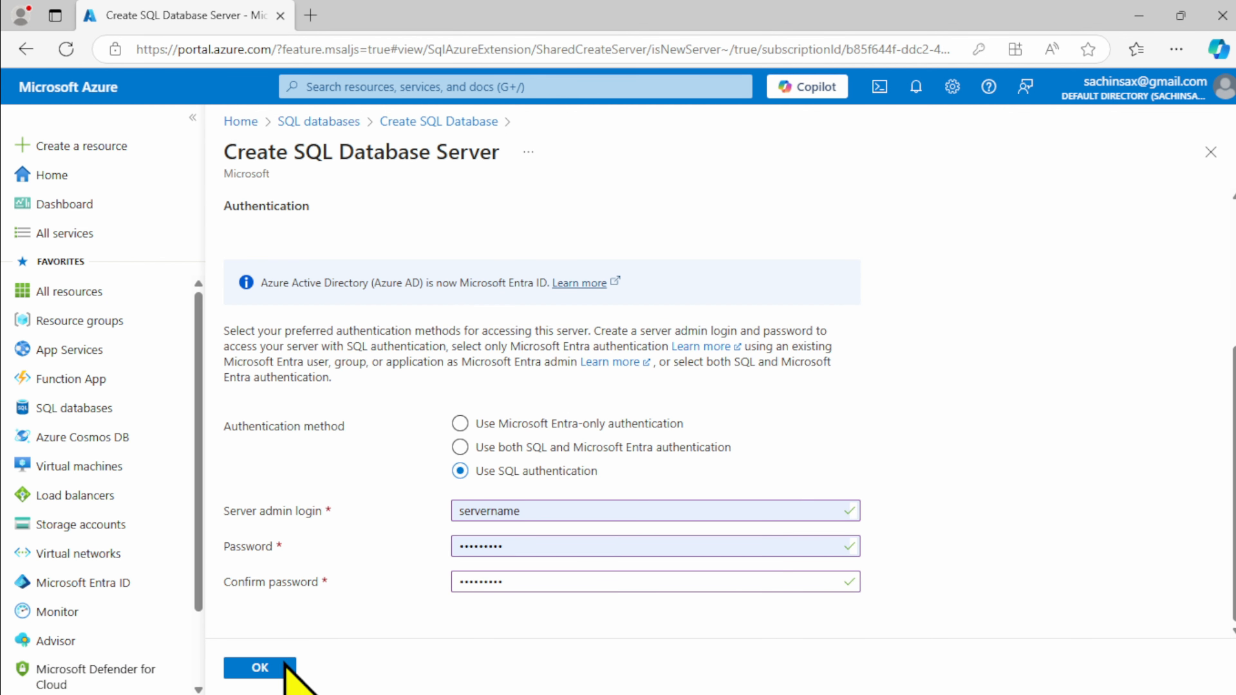
left_click(265, 672)
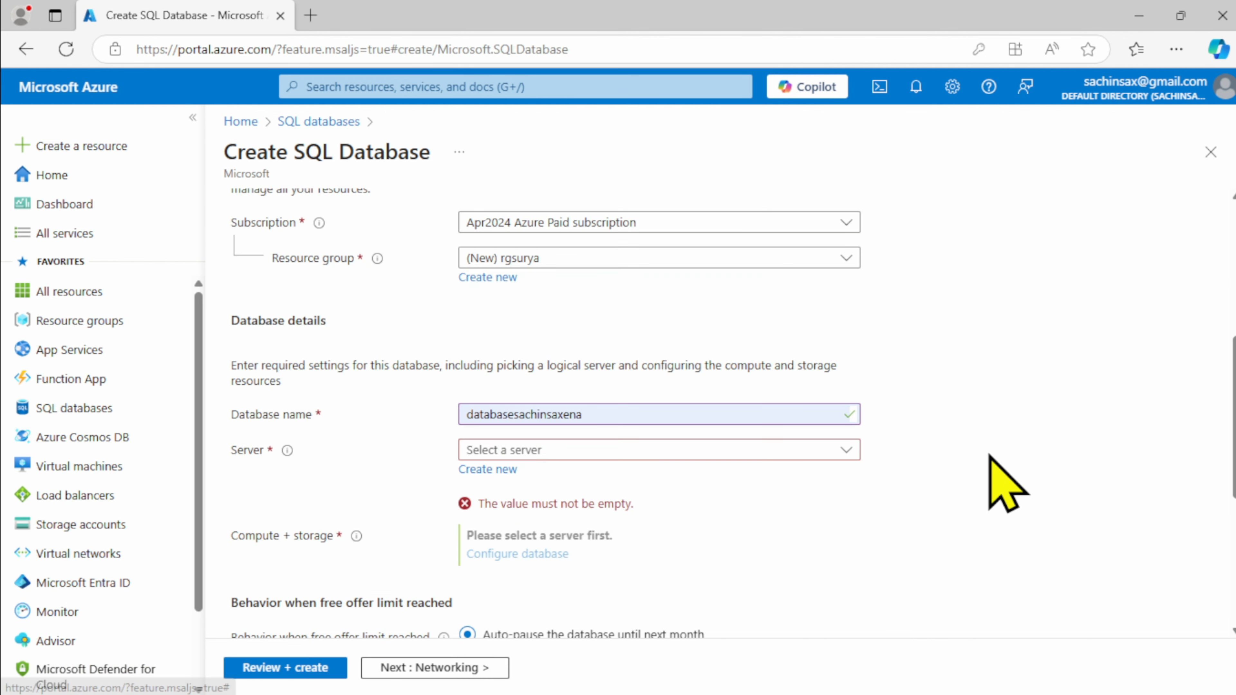
Step: Set the networking to a public endpoint, allowing access for Azure services and adding the current client IP address
scroll(788, 437, "down", 3)
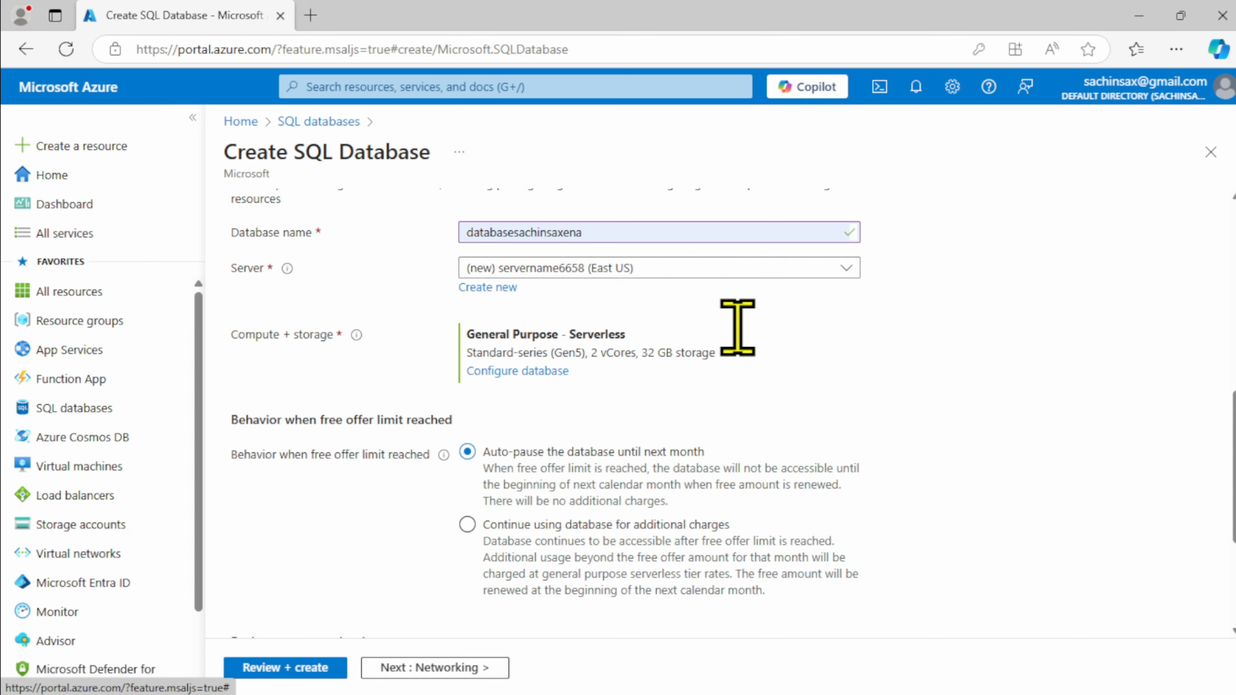
scroll(686, 360, "down", 4)
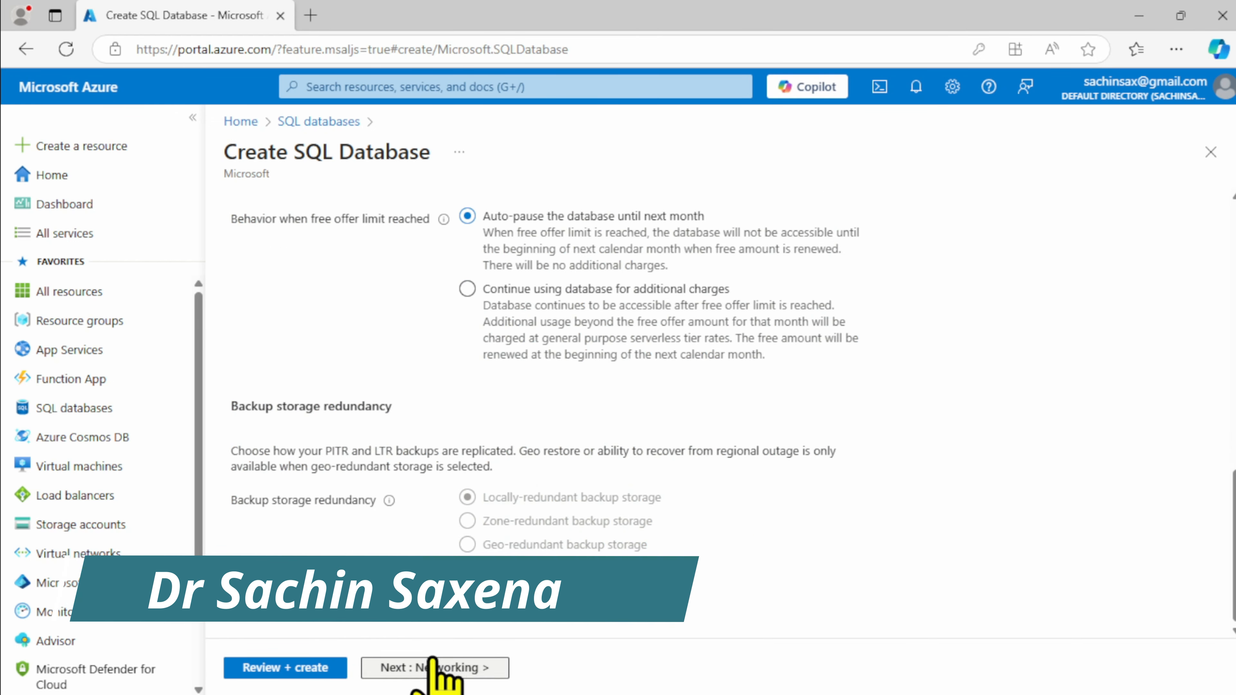
left_click(438, 671)
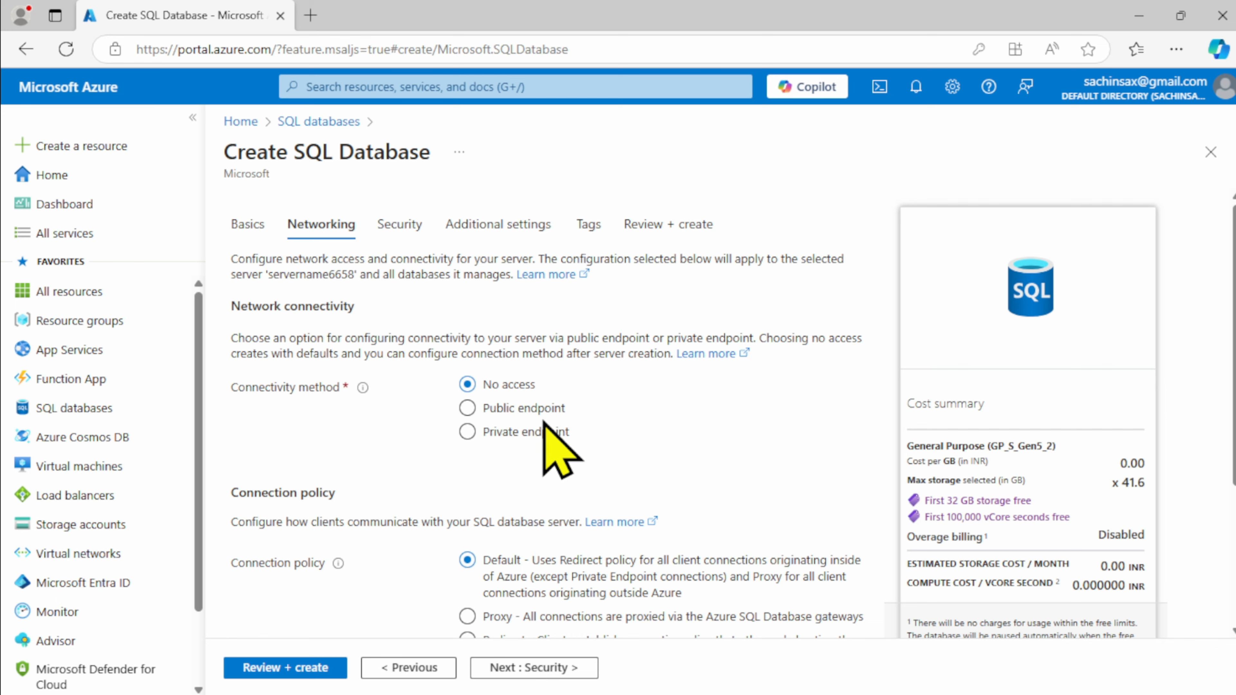
left_click(468, 408)
scroll(654, 442, "down", 2)
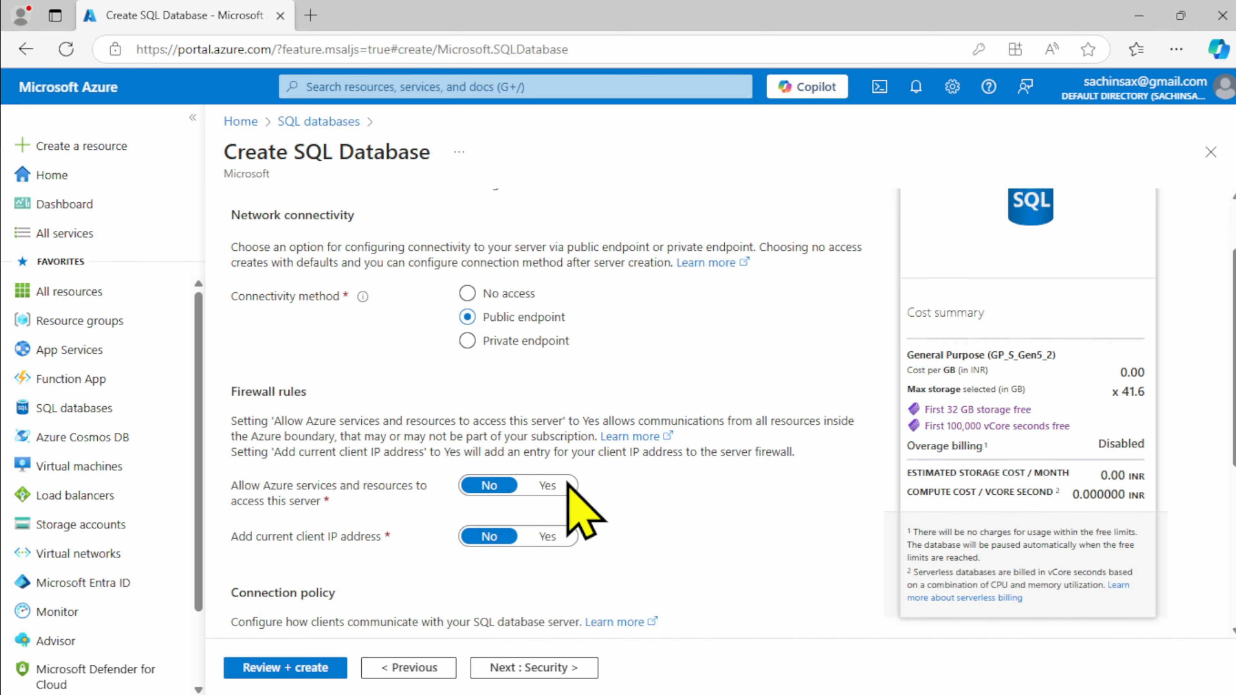
left_click(547, 485)
left_click(546, 536)
scroll(693, 487, "down", 6)
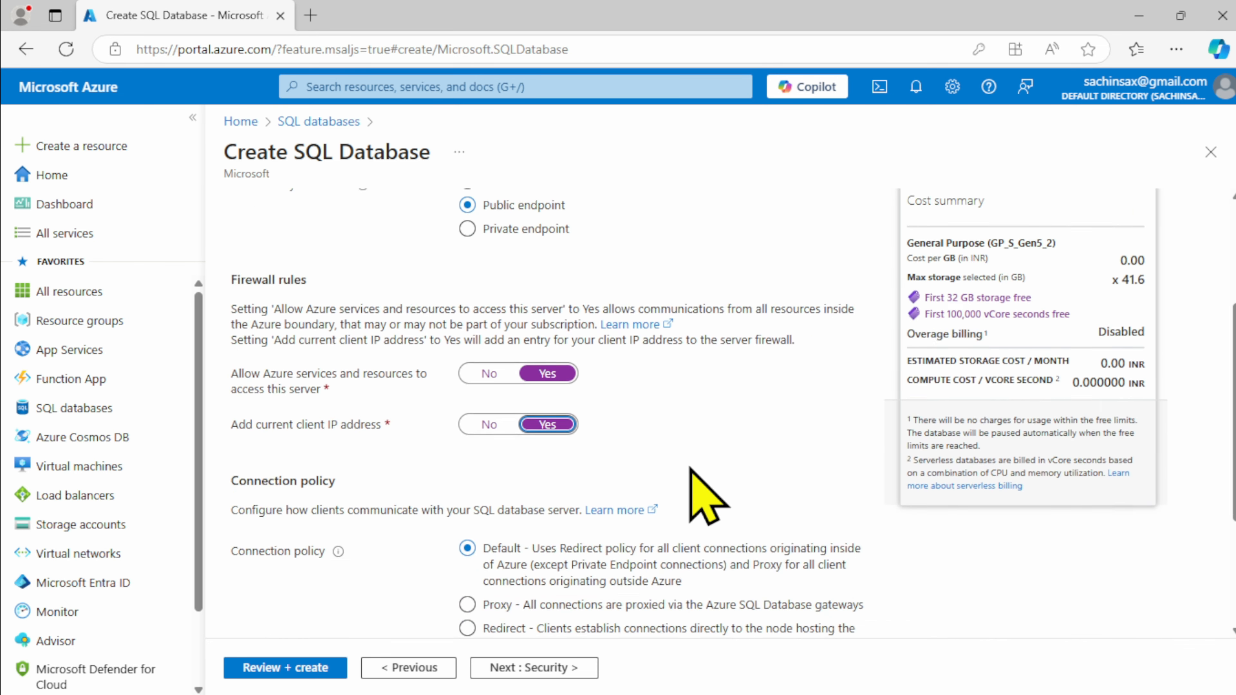
Step: Keep the default security settings and populate the database with the AdventureWorksLT sample data, accepting the compute and storage changes
left_click(511, 666)
scroll(579, 521, "down", 3)
scroll(608, 521, "down", 5)
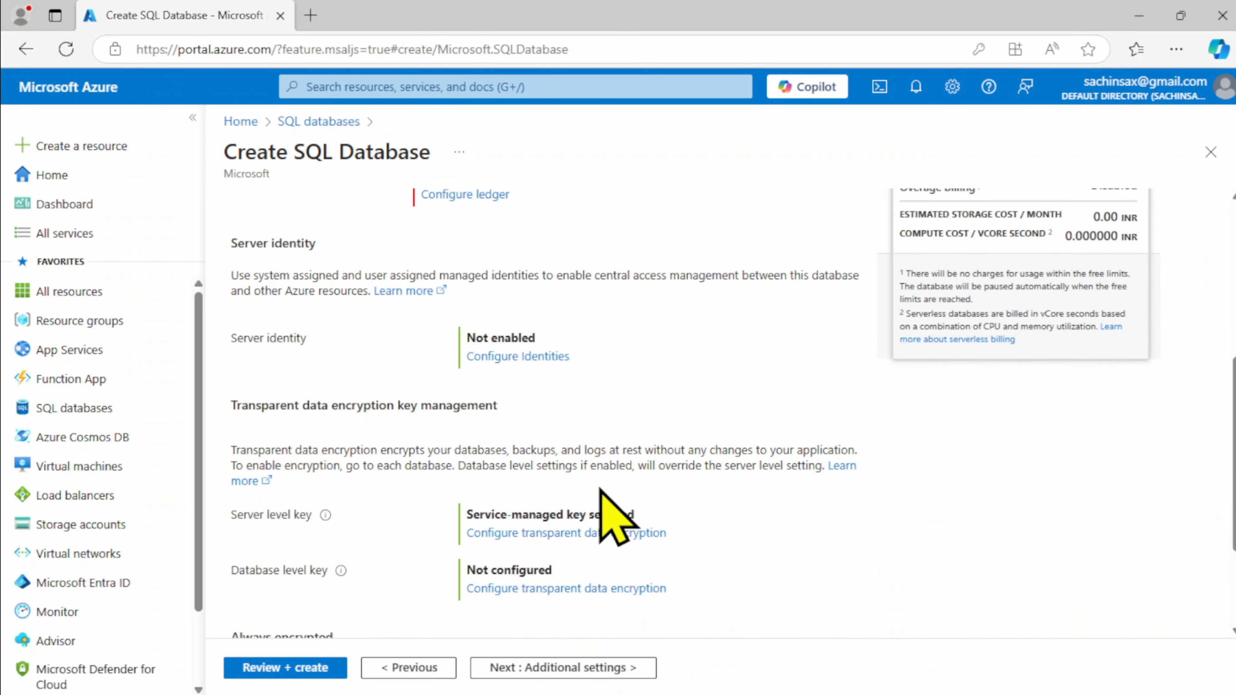
scroll(740, 409, "up", 5)
scroll(741, 409, "down", 6)
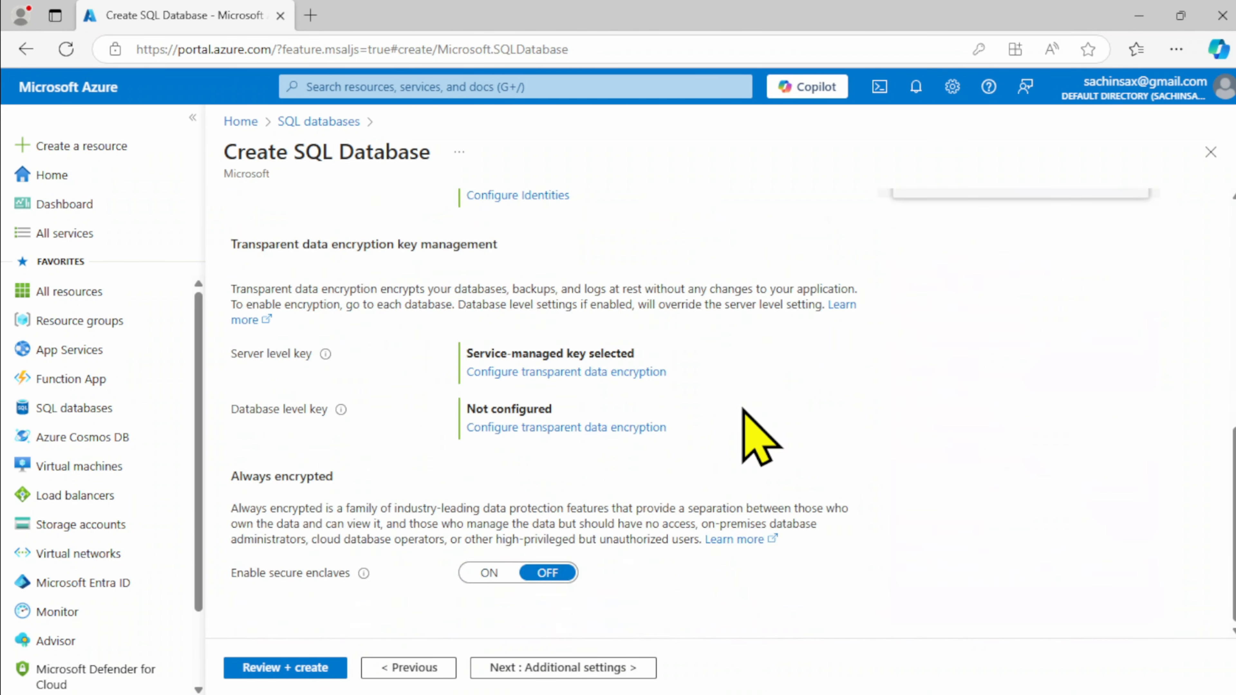
left_click(587, 668)
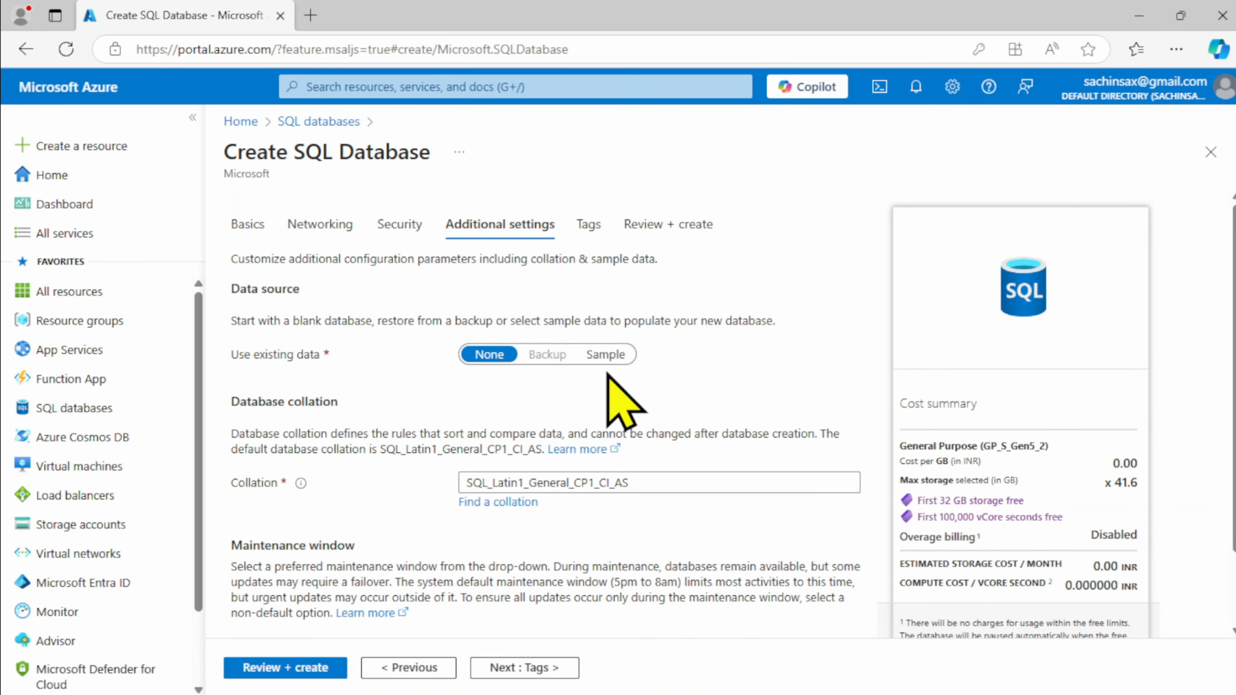
left_click(606, 354)
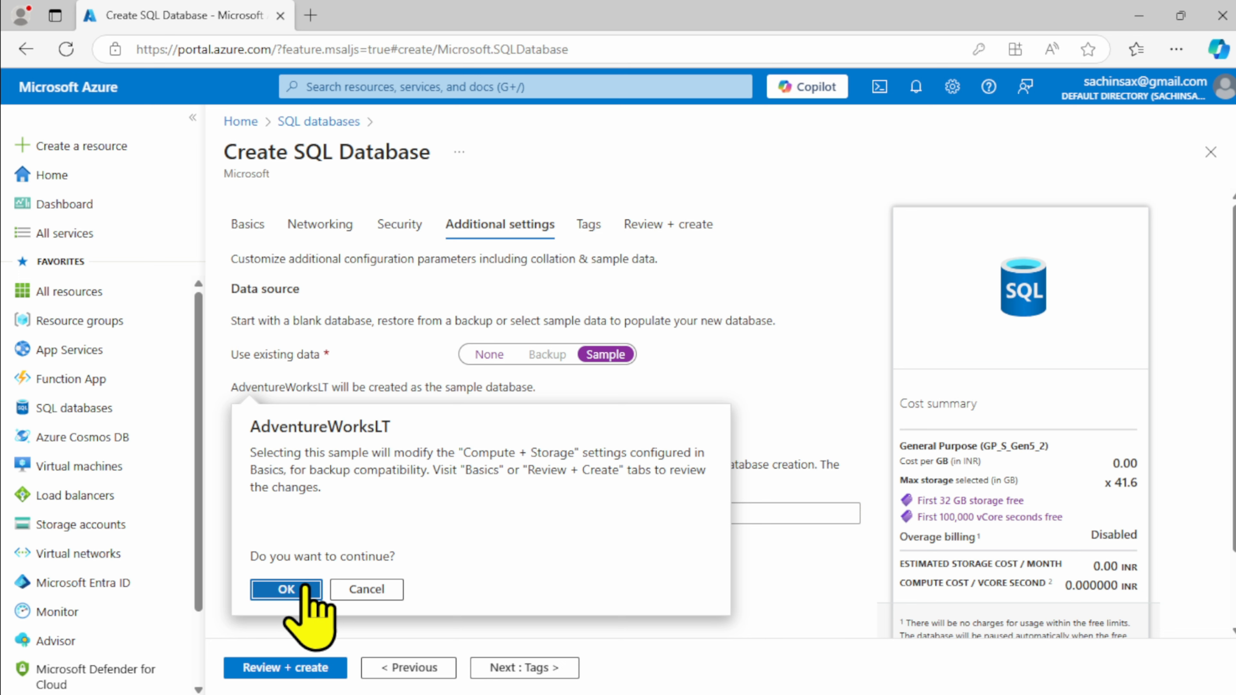
left_click(286, 589)
Step: Leave the collation and tags as they are, review the configuration and create the SQL database
scroll(743, 412, "down", 2)
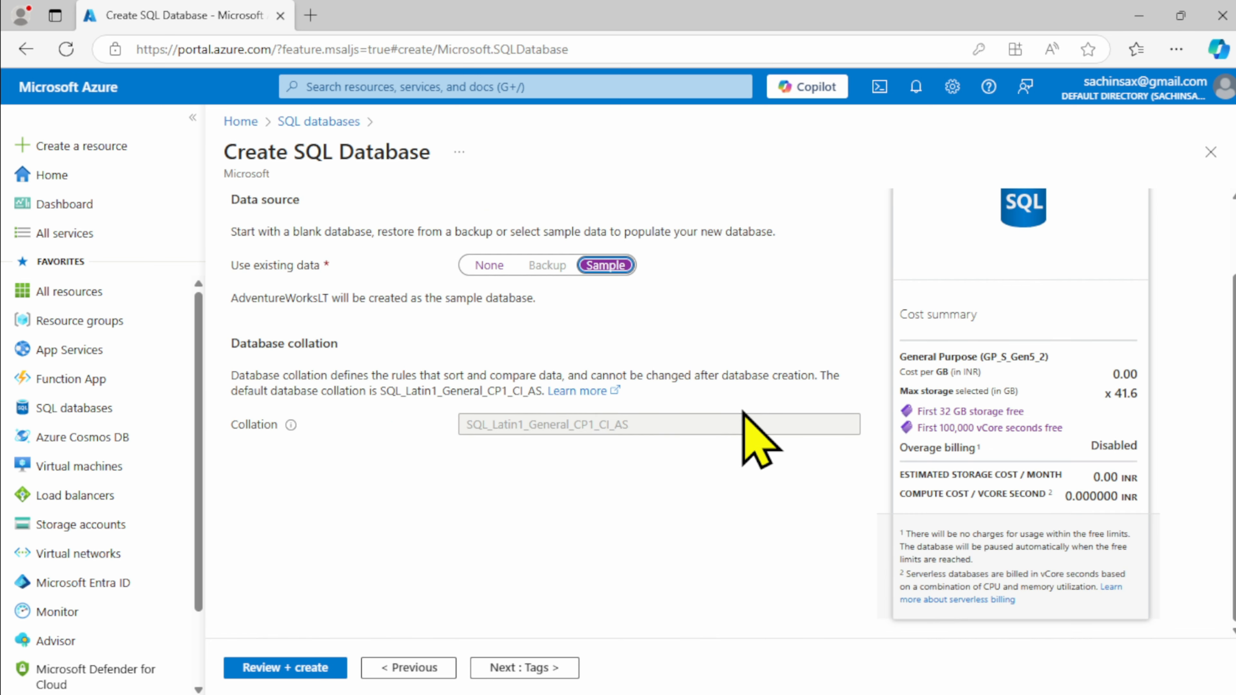
left_click(508, 675)
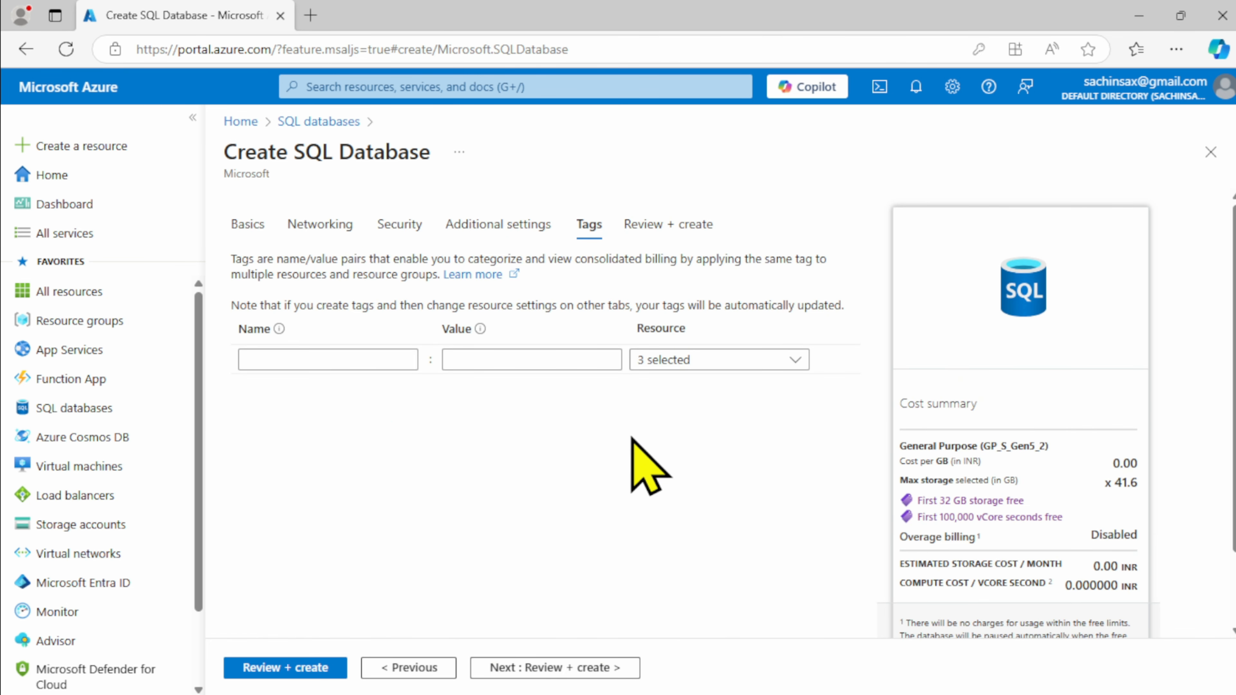
left_click(565, 664)
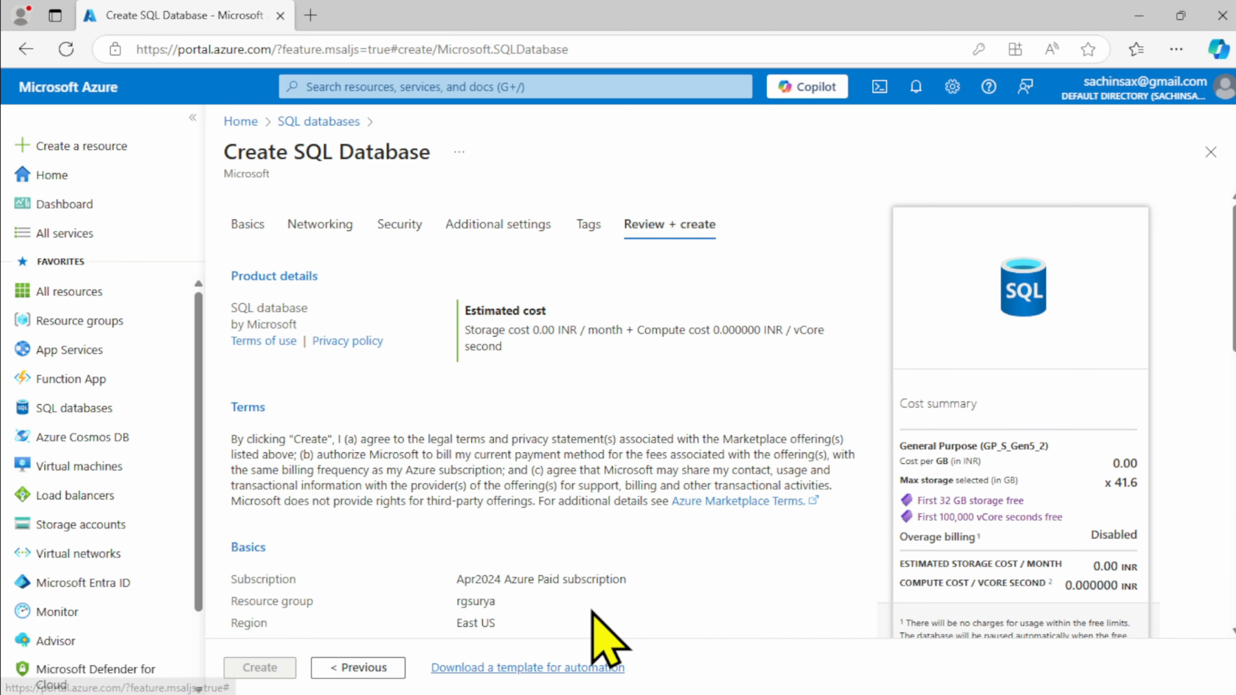
scroll(632, 511, "down", 10)
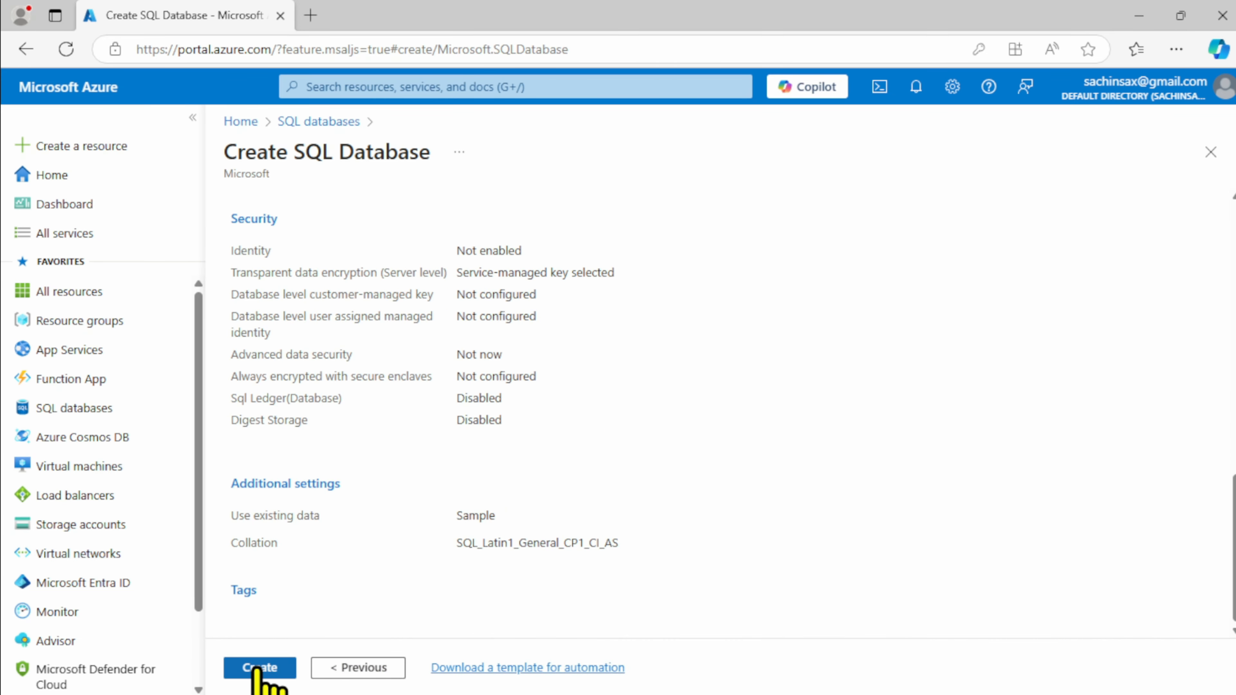
left_click(256, 670)
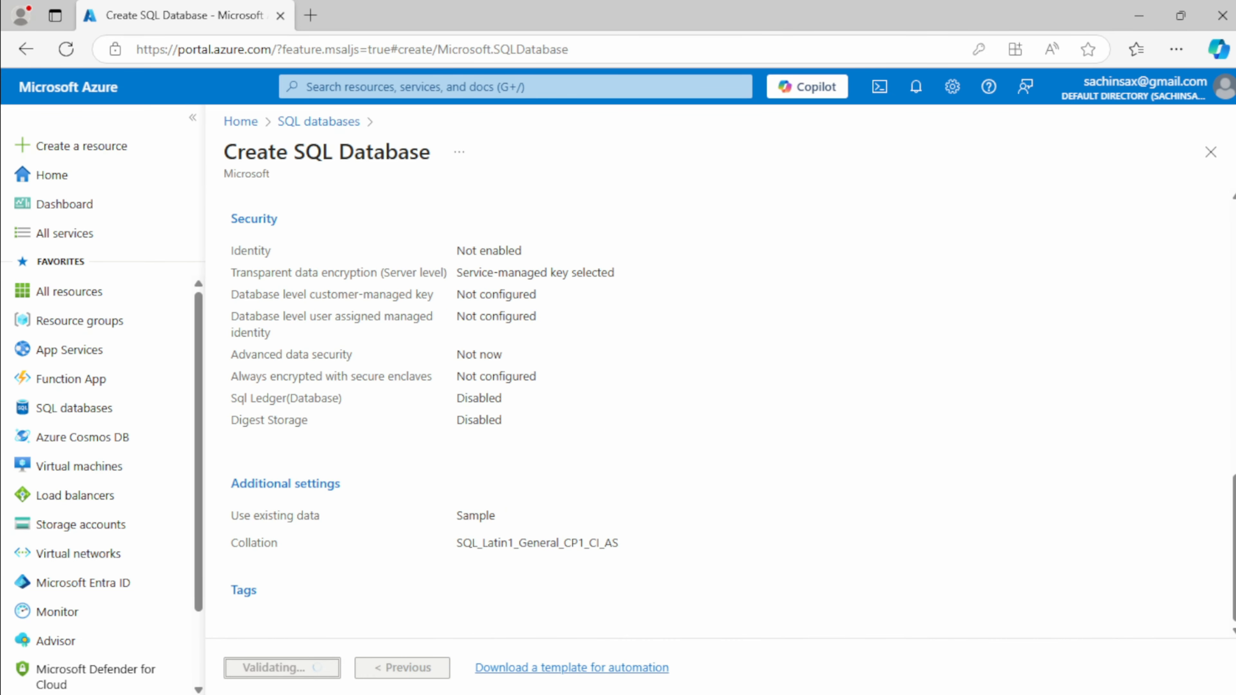
Step: Open the Azure portal home page in a second browser tab and sign in with the existing account
right_click(236, 121)
left_click(327, 133)
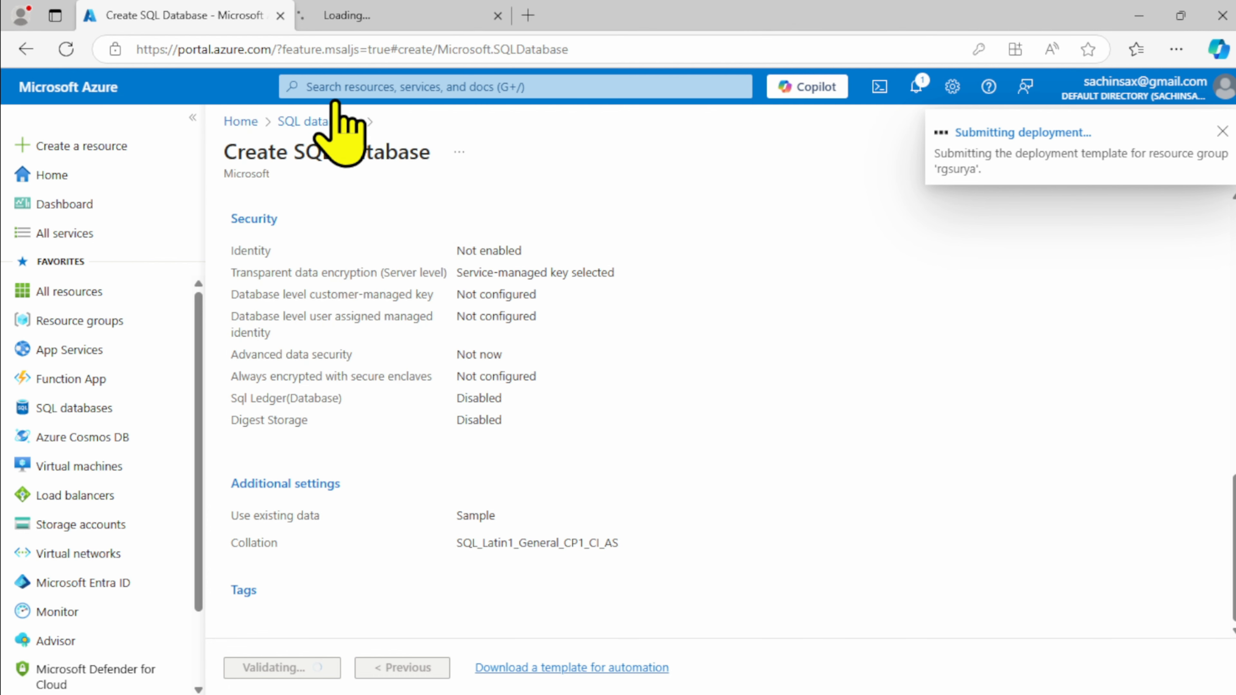
left_click(358, 14)
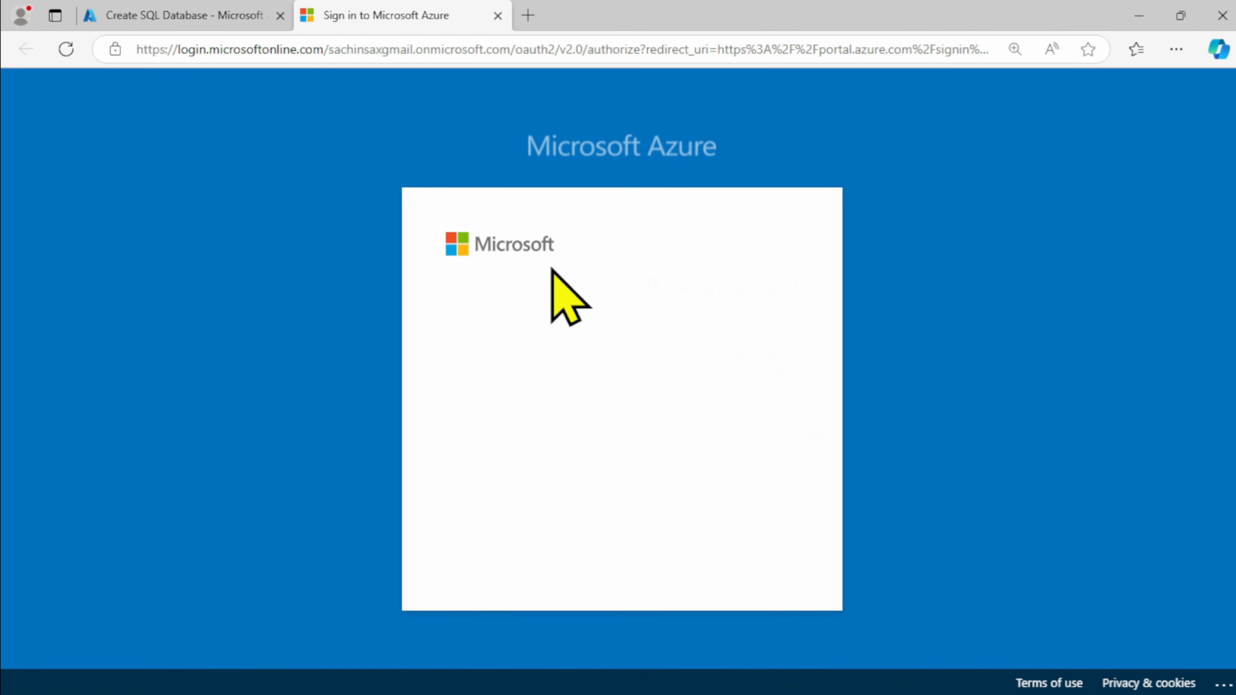
left_click(591, 359)
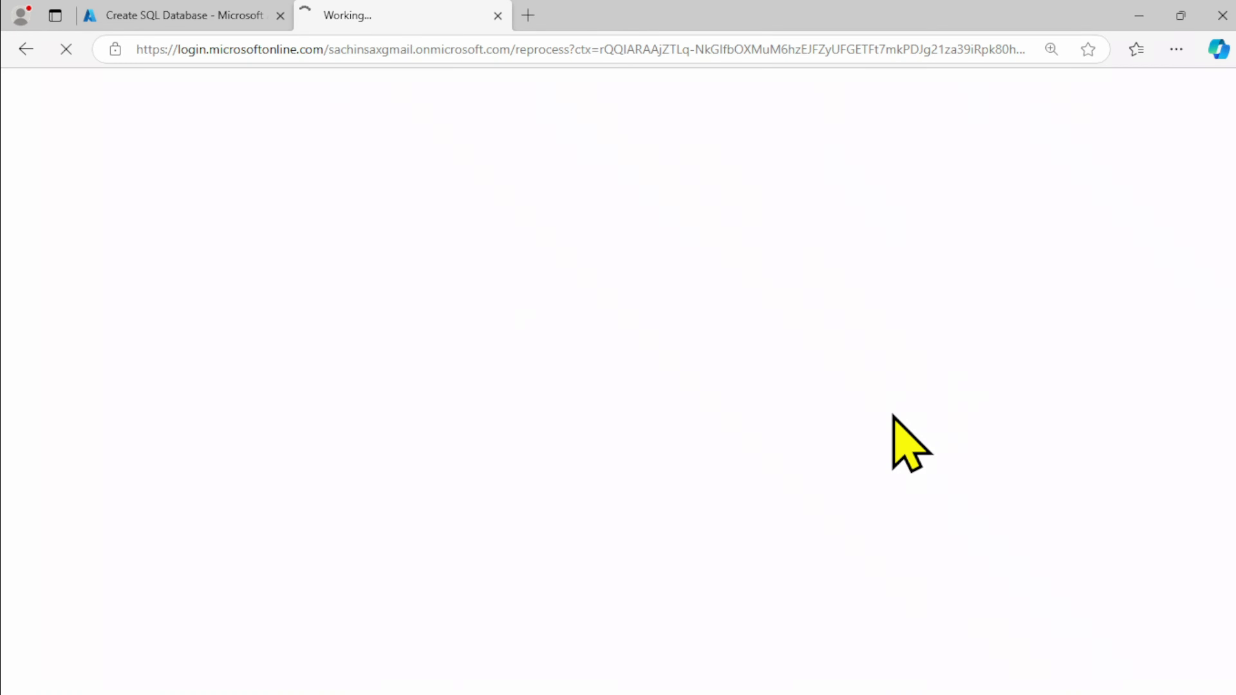
Step: Switch to the list of necessary steps in Notepad
mouse_move(842, 688)
left_click(884, 677)
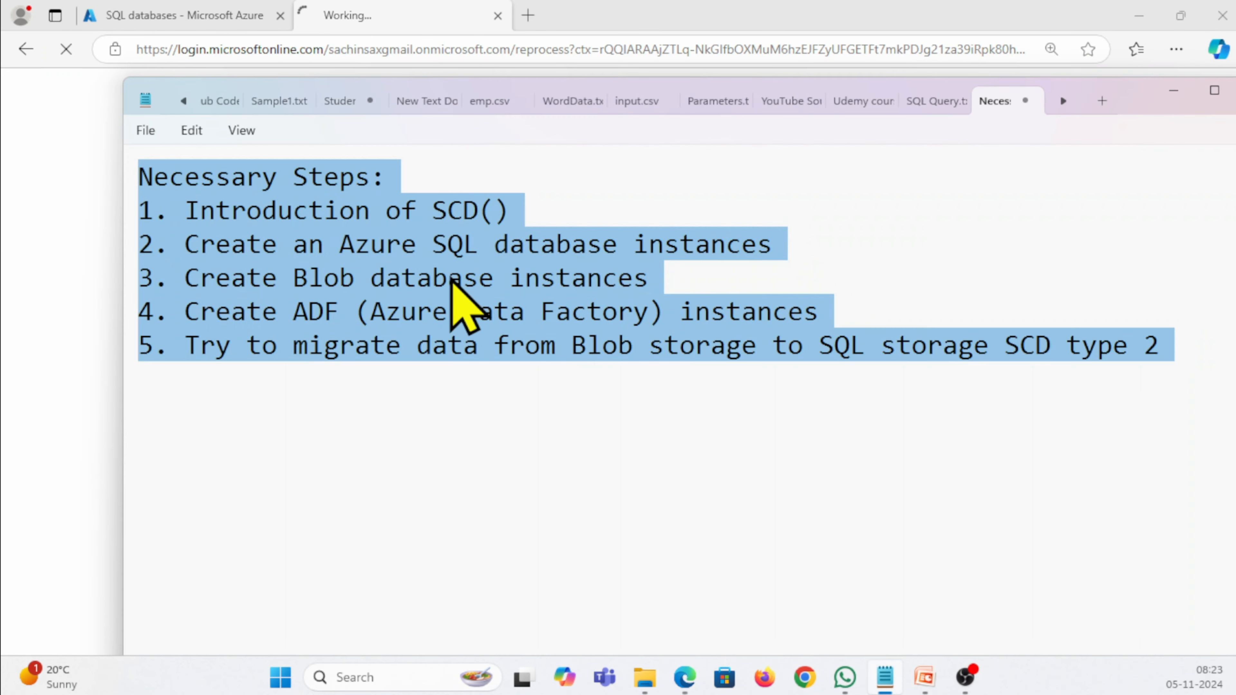
Step: Review the Azure SQL database and Blob entries in the list of necessary steps and return to the Azure portal
left_click(294, 277)
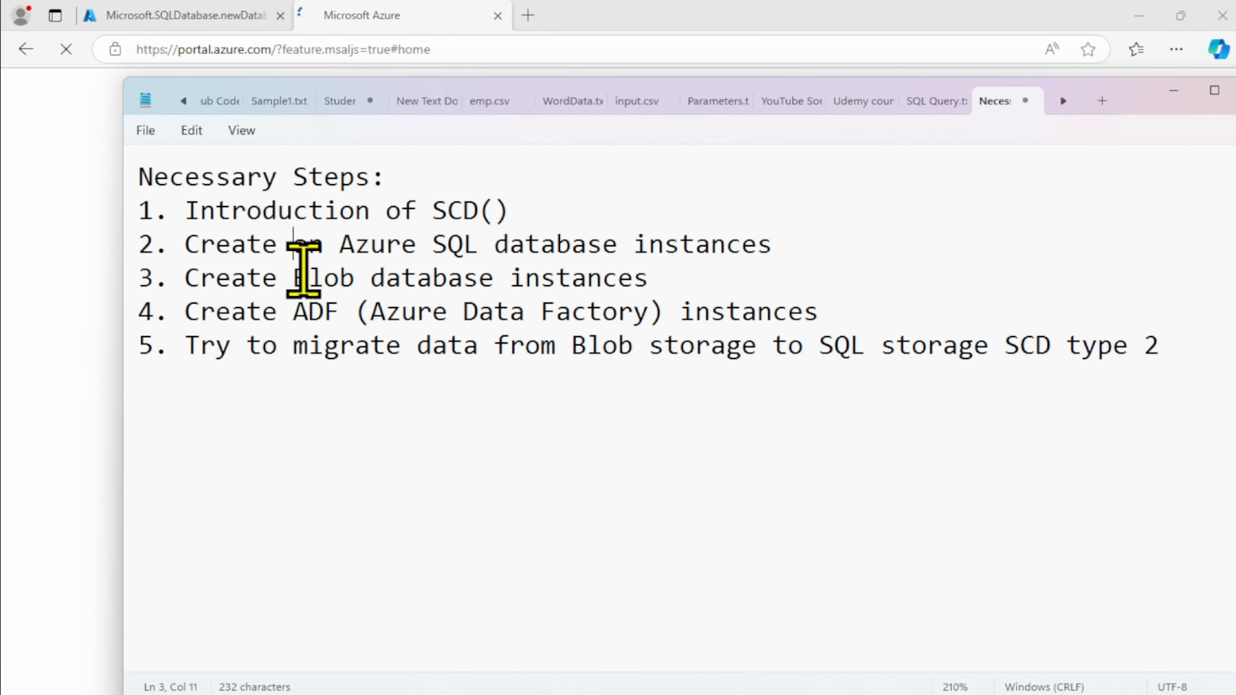
left_click_drag(822, 242, 173, 262)
left_click(360, 442)
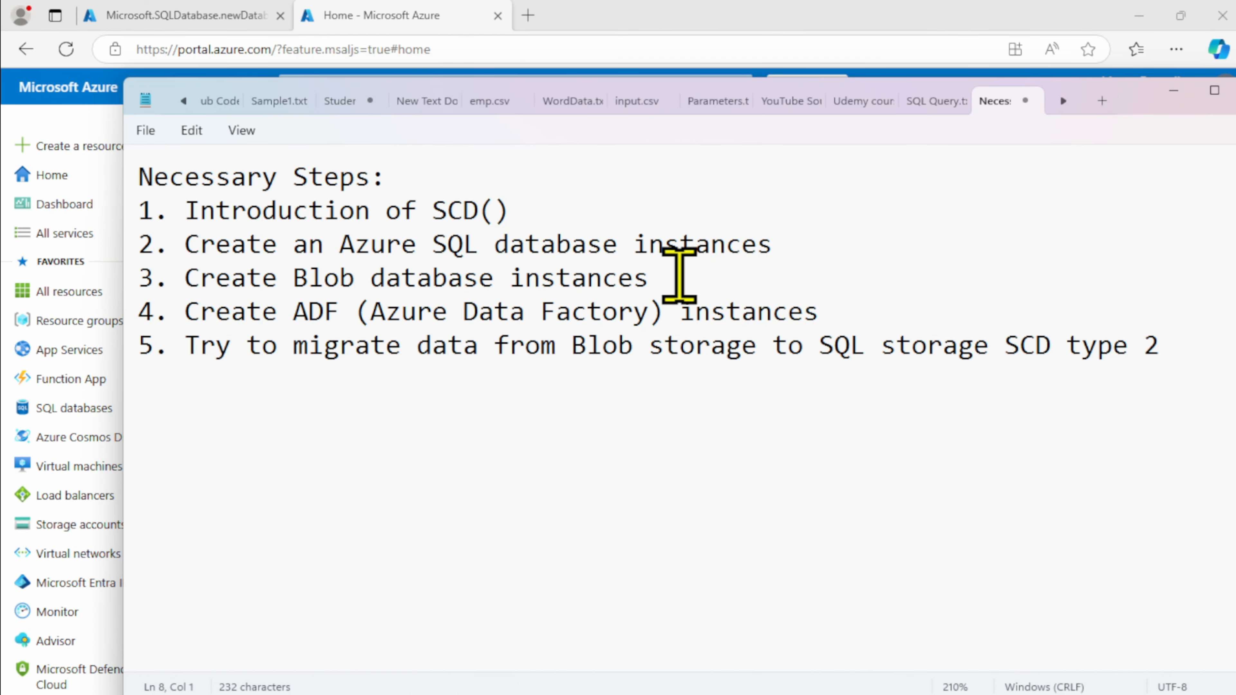
left_click_drag(678, 276, 298, 282)
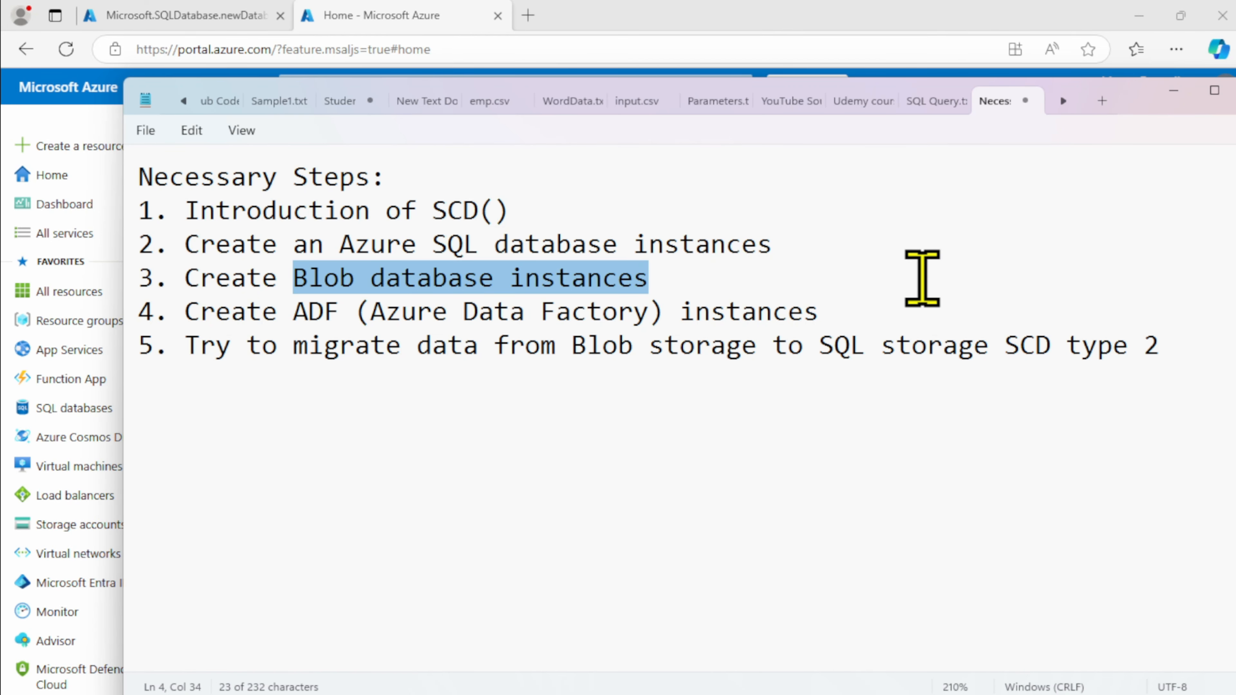
left_click(922, 278)
left_click(1173, 90)
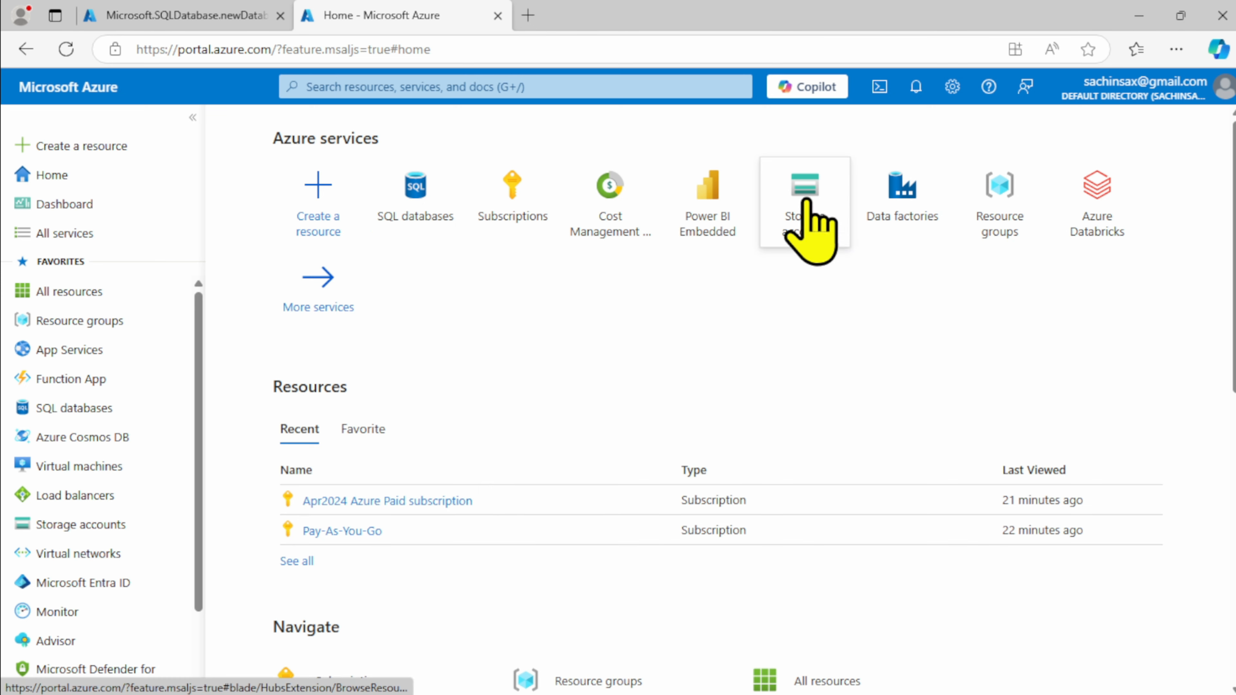
Step: Start a new storage account in resource group rgsurya, region East US, and name it storageblobsachin
left_click(807, 214)
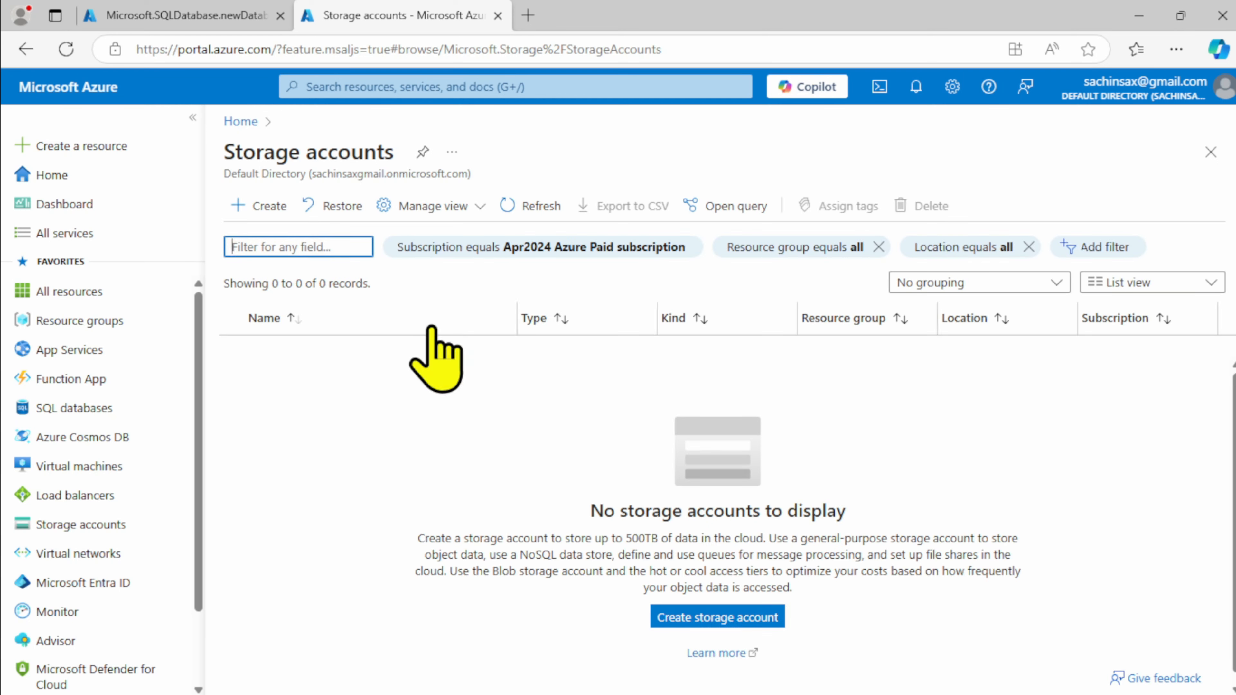
left_click(695, 625)
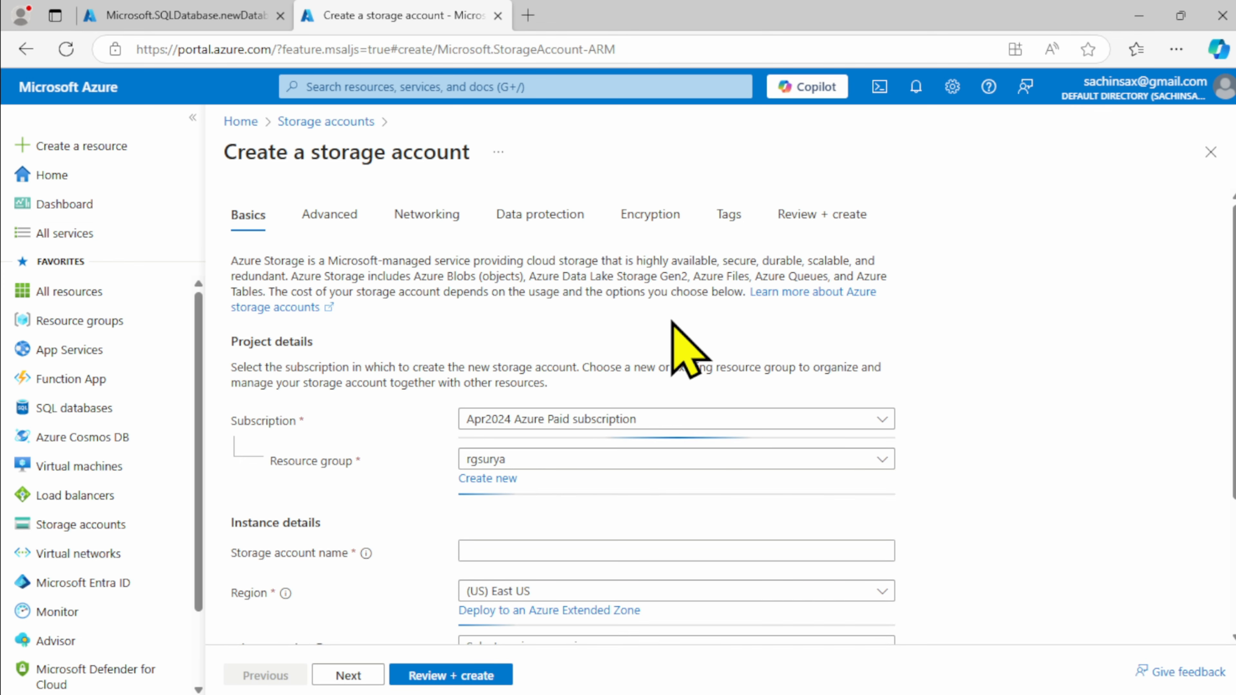
scroll(673, 336, "down", 2)
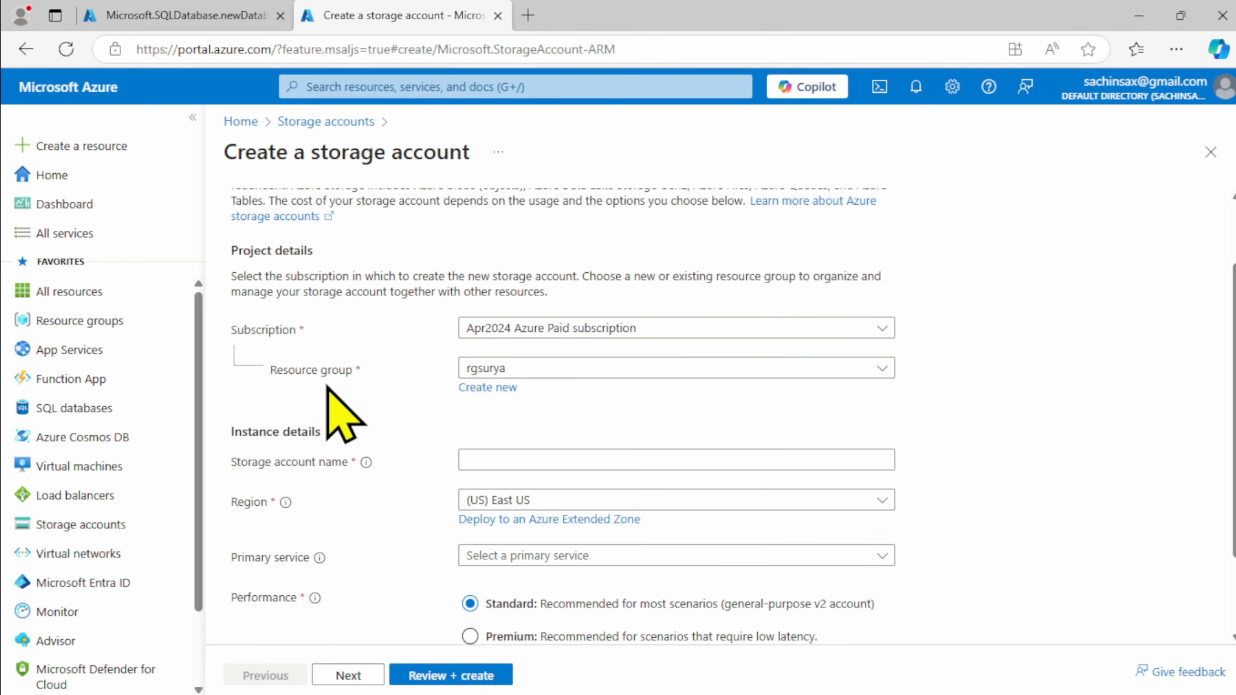
scroll(686, 419, "down", 2)
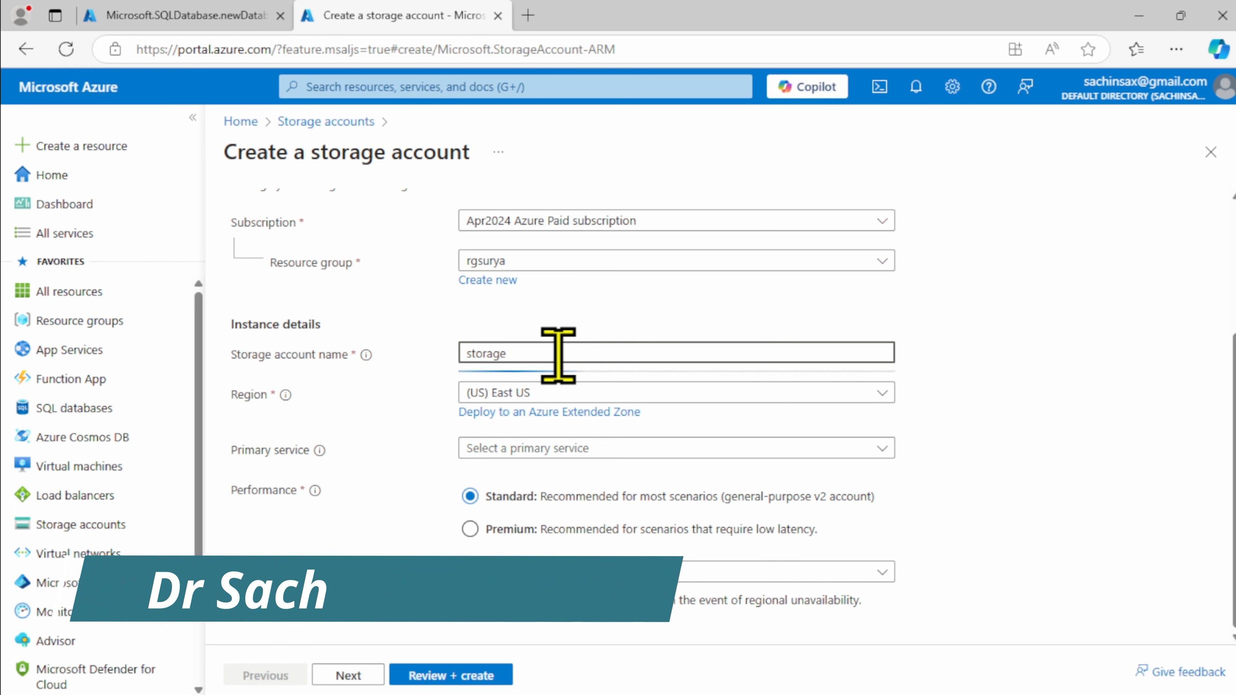
type("blobsa")
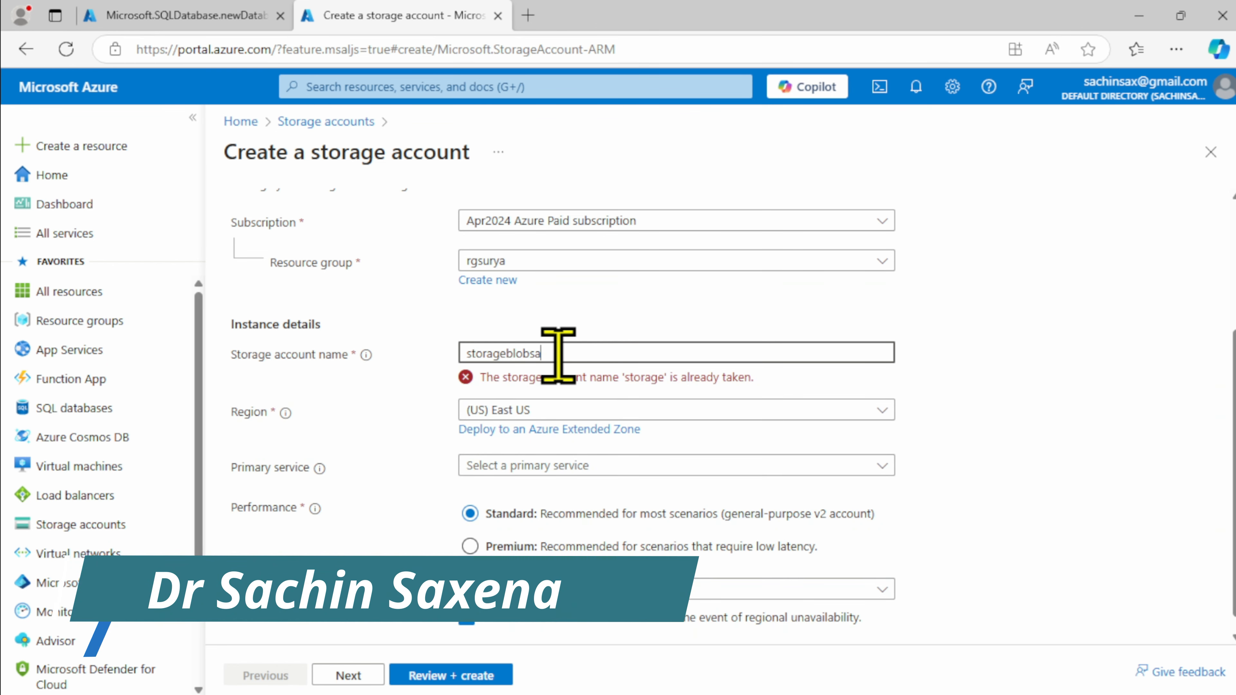
type("chin")
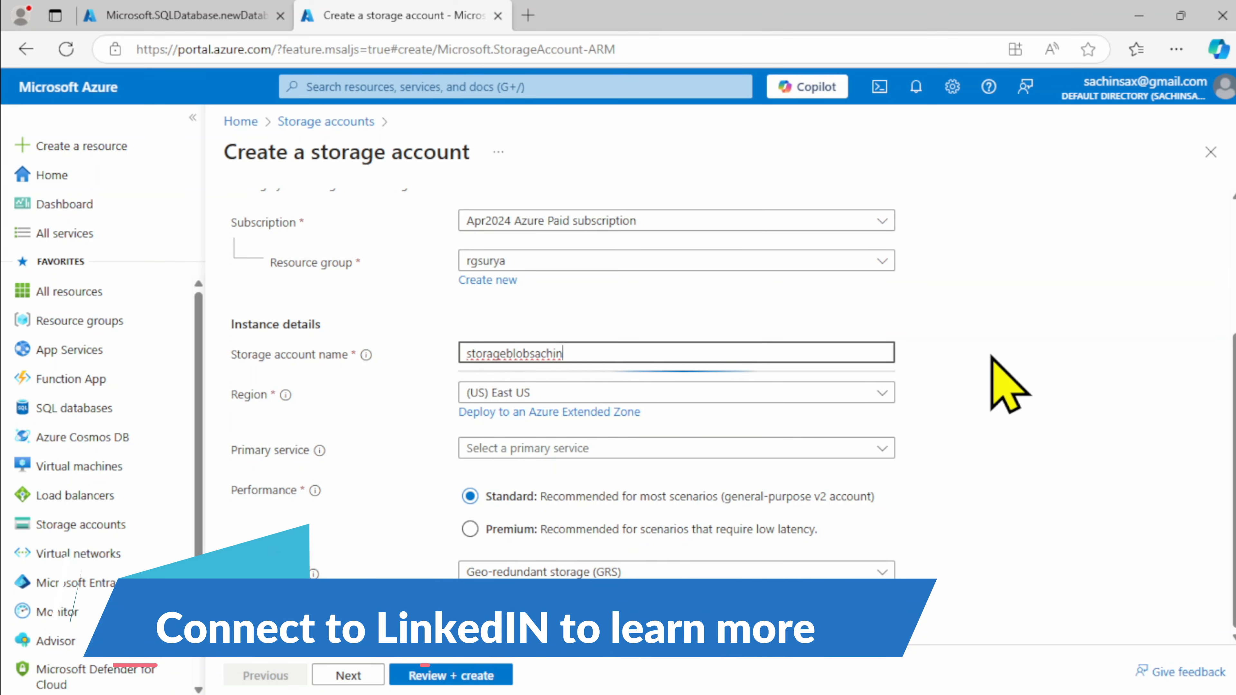
left_click(991, 358)
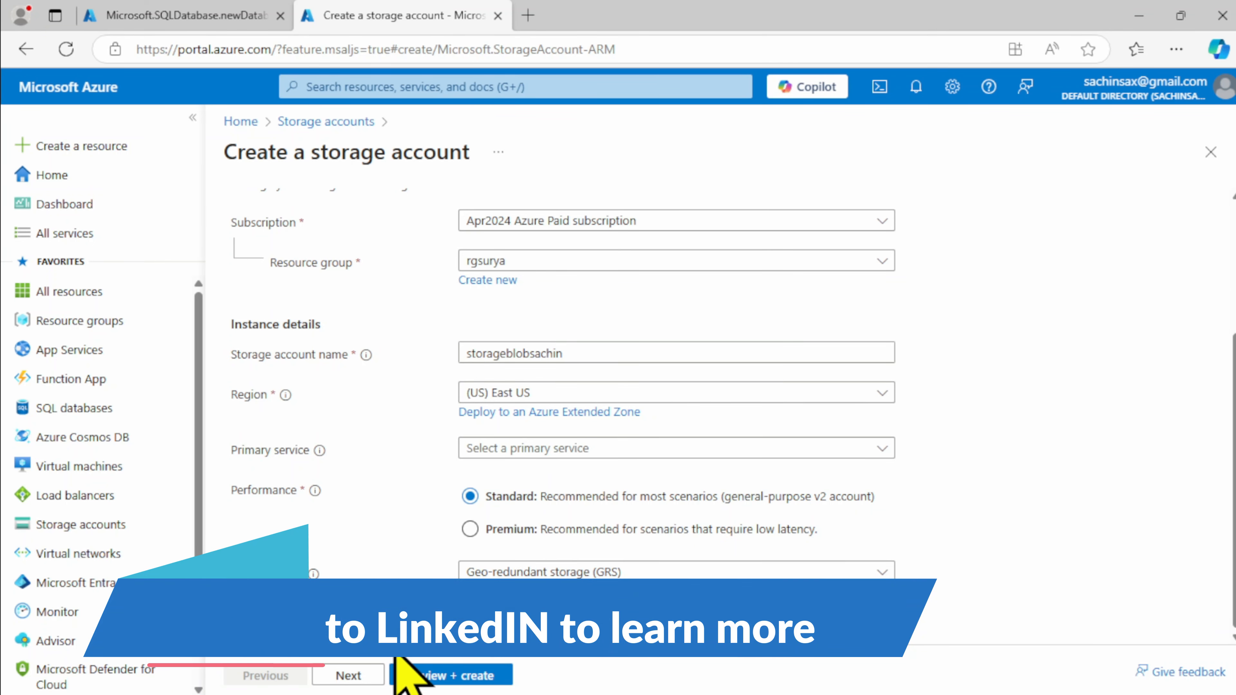
Step: Review the storage account's advanced settings and keep the defaults, with hierarchical namespace off and the Hot access tier
left_click(348, 675)
scroll(416, 472, "down", 10)
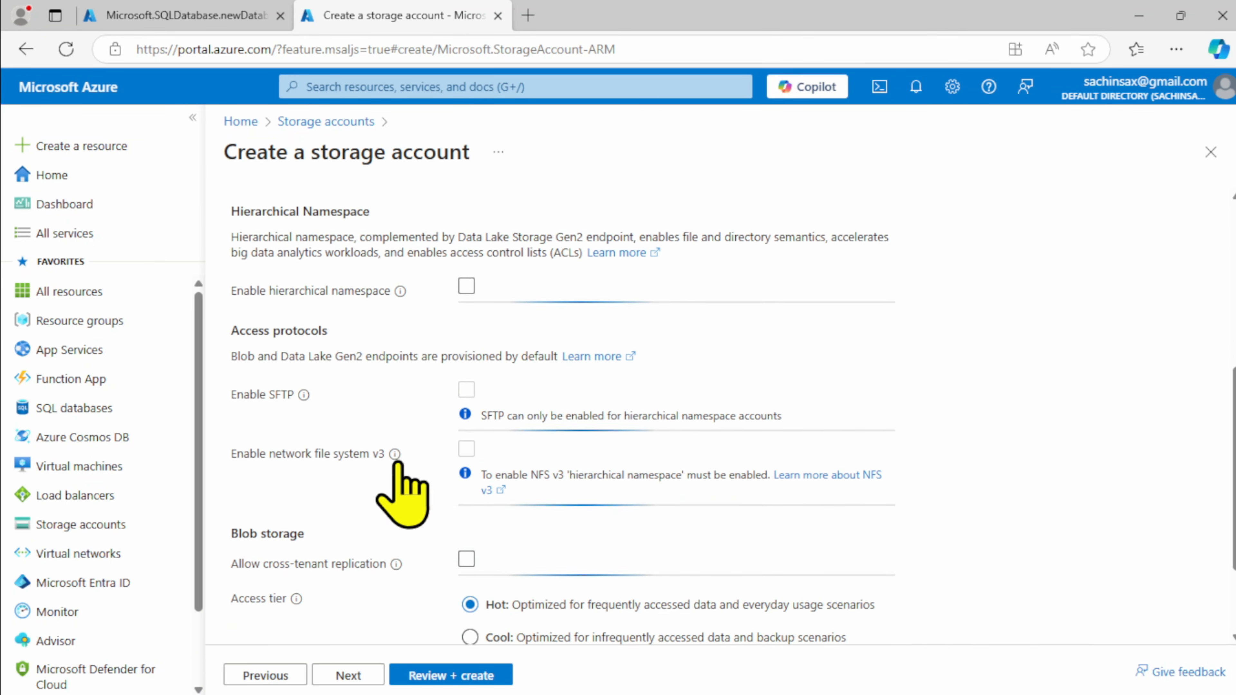
scroll(354, 537, "up", 5)
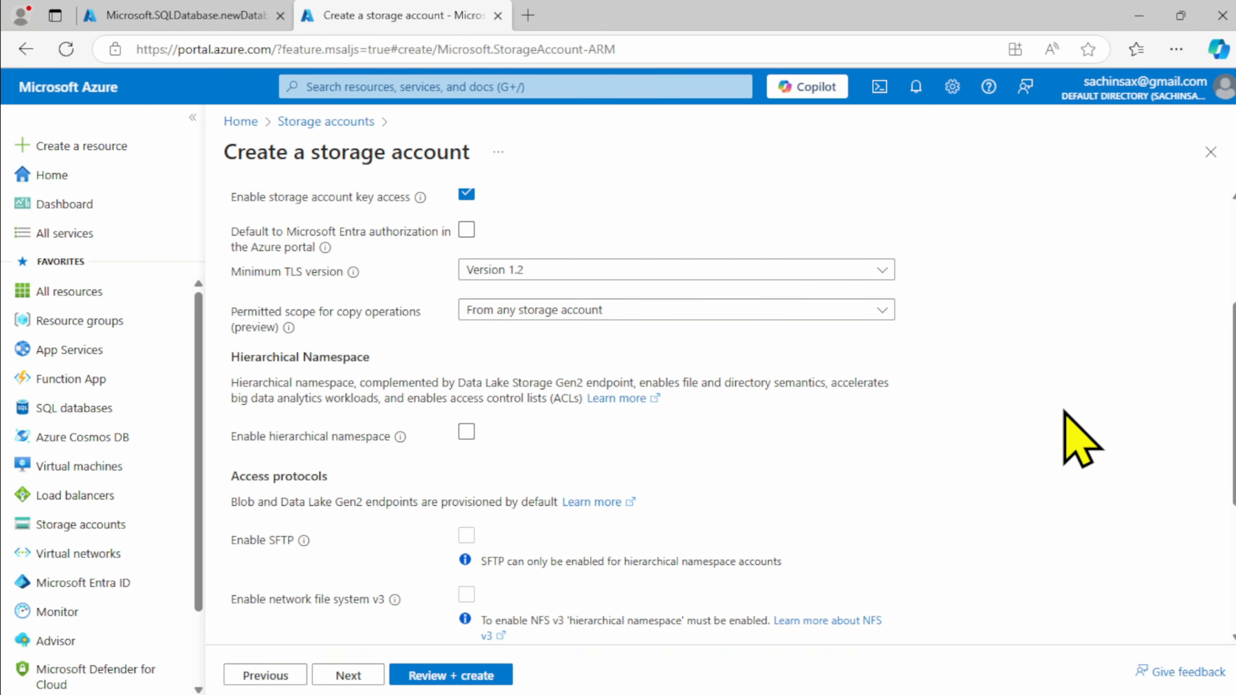
scroll(1060, 414, "down", 5)
left_click(345, 677)
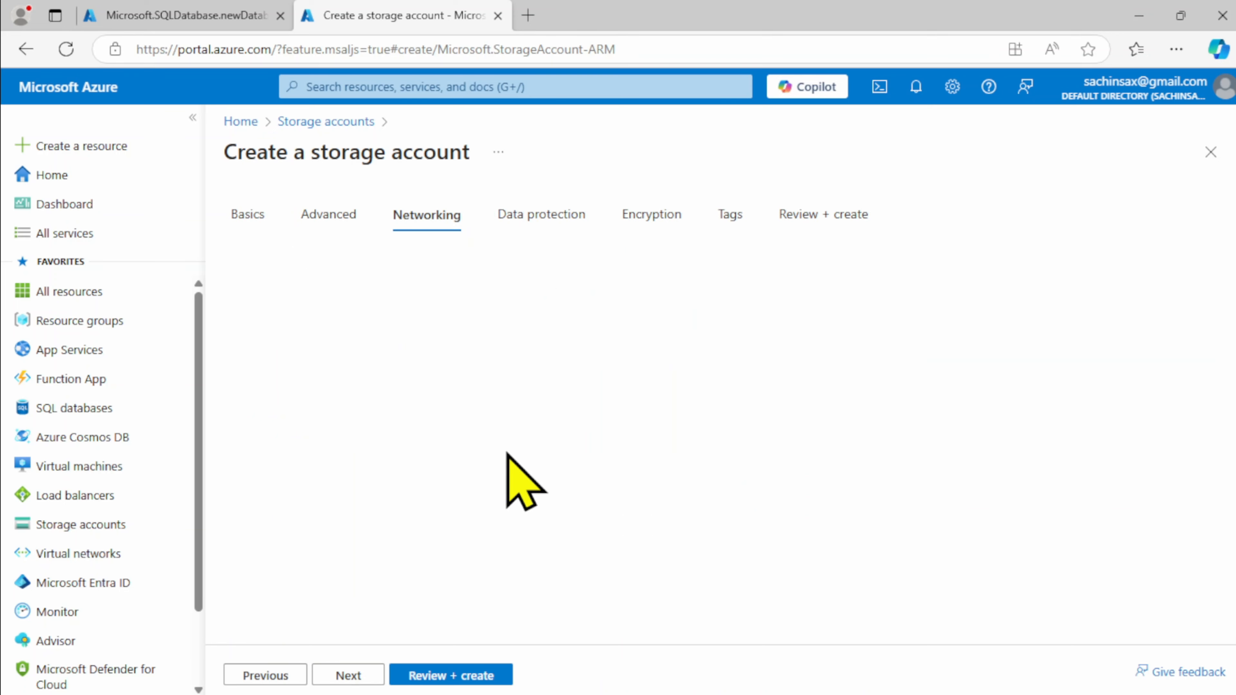
Step: Keep the default networking and data protection settings, review the configuration and create the storage account
scroll(438, 457, "down", 4)
scroll(412, 471, "down", 2)
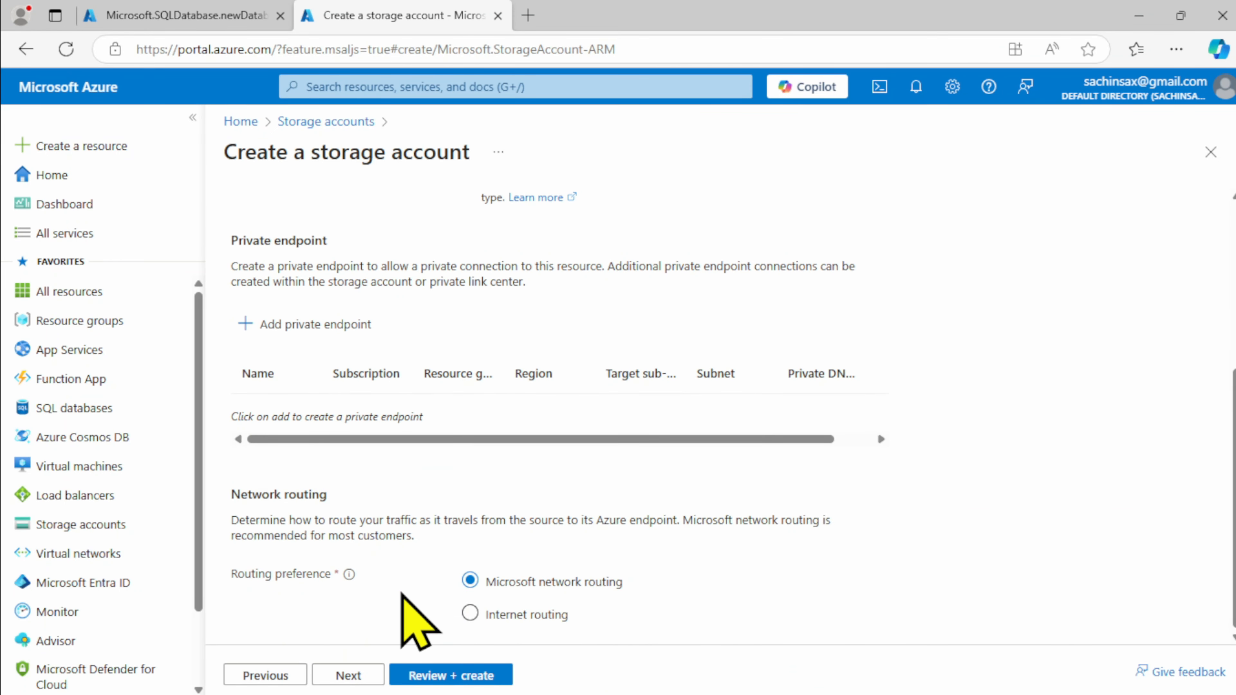
left_click(363, 677)
scroll(428, 516, "down", 5)
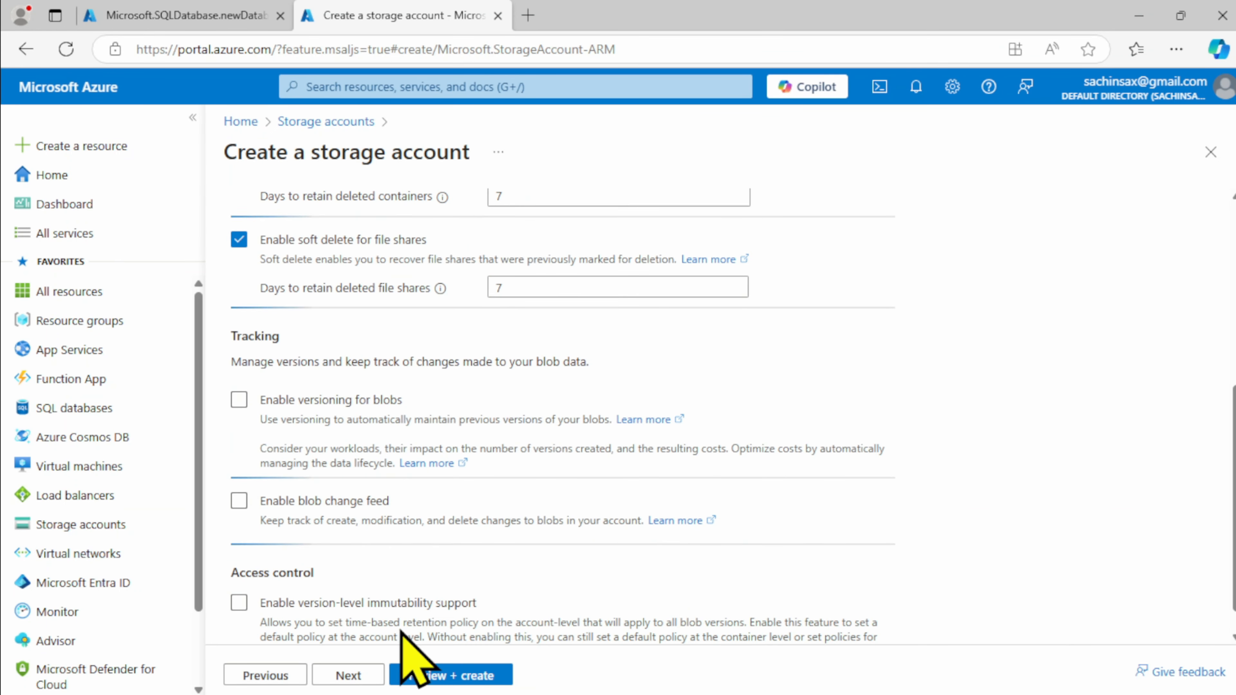
left_click(446, 675)
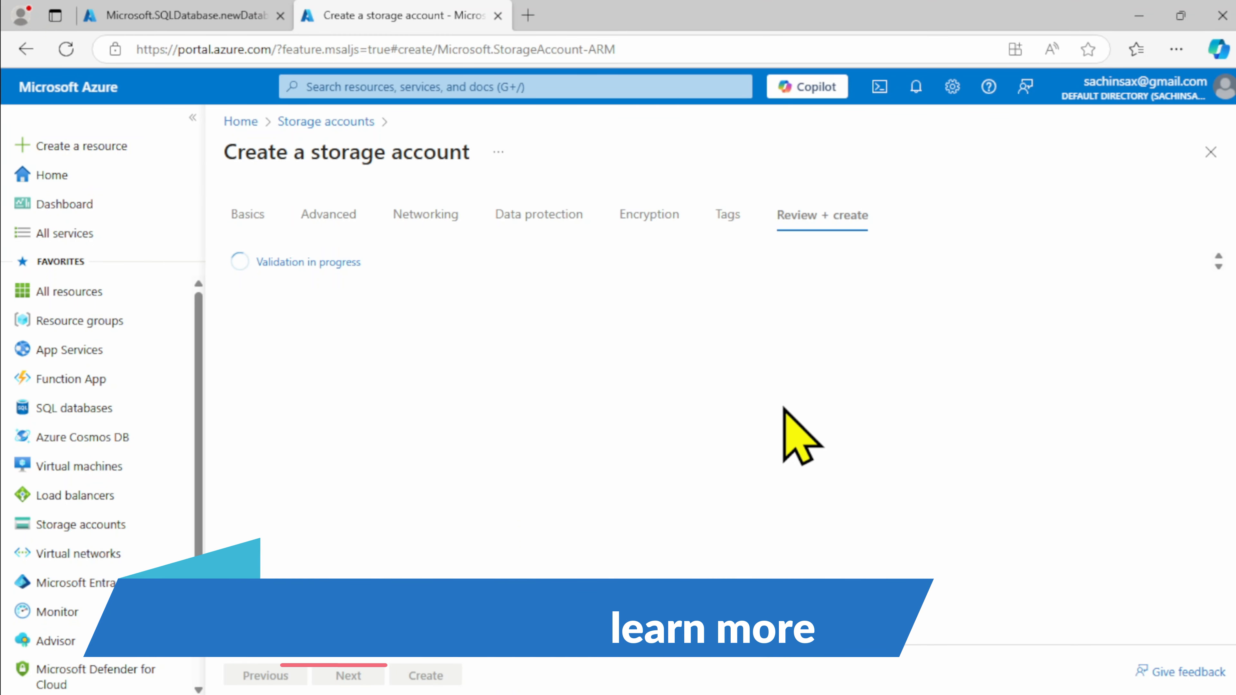
scroll(545, 538, "down", 10)
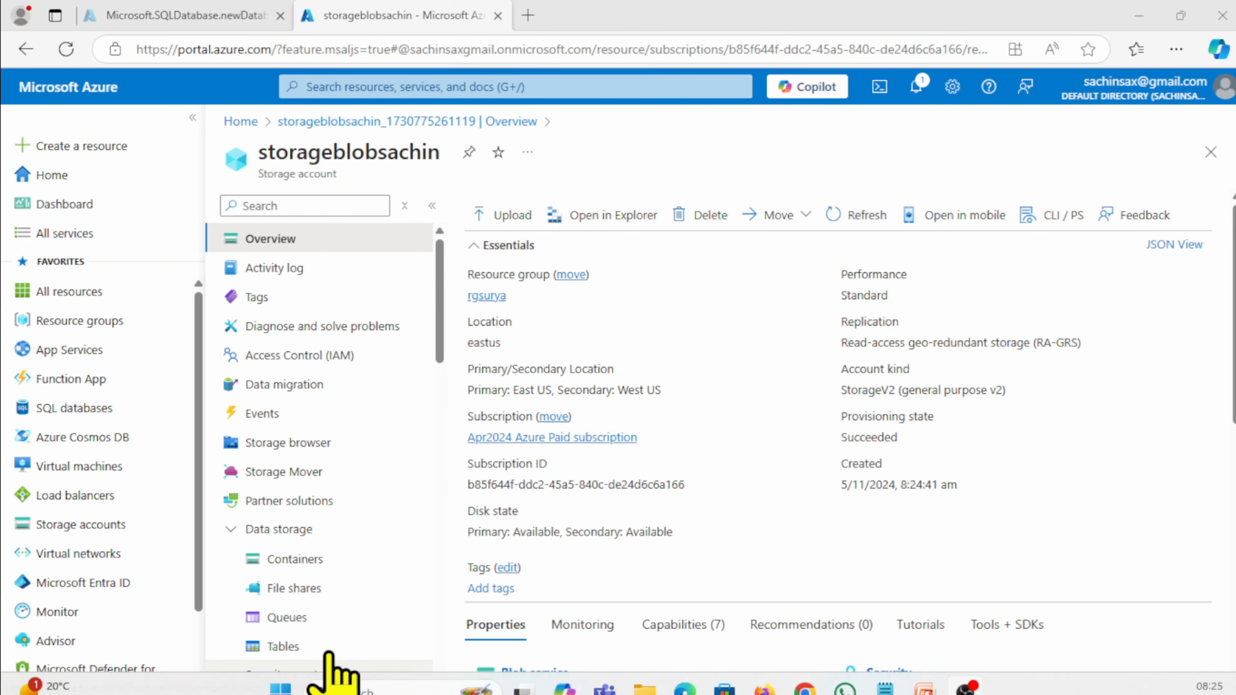
Step: Look through the new storage account's options and open the deployed SQL database resource in the other browser tab
scroll(328, 560, "down", 15)
scroll(48, 496, "down", 3)
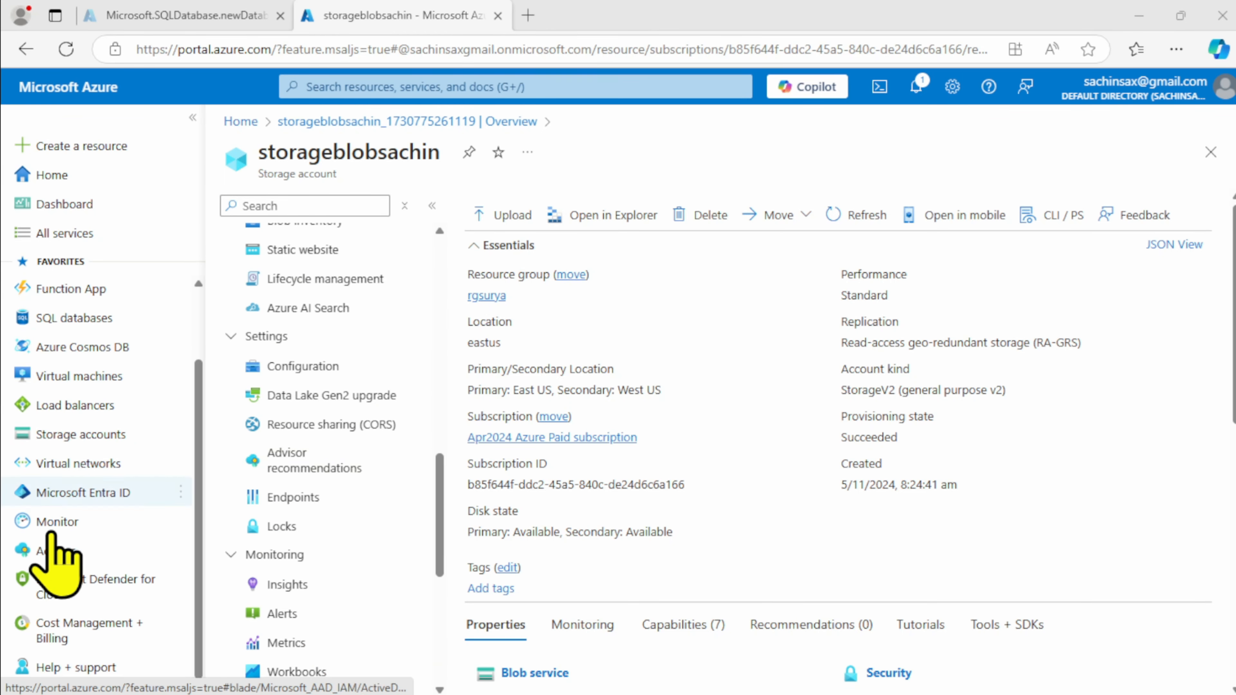
scroll(61, 569, "up", 3)
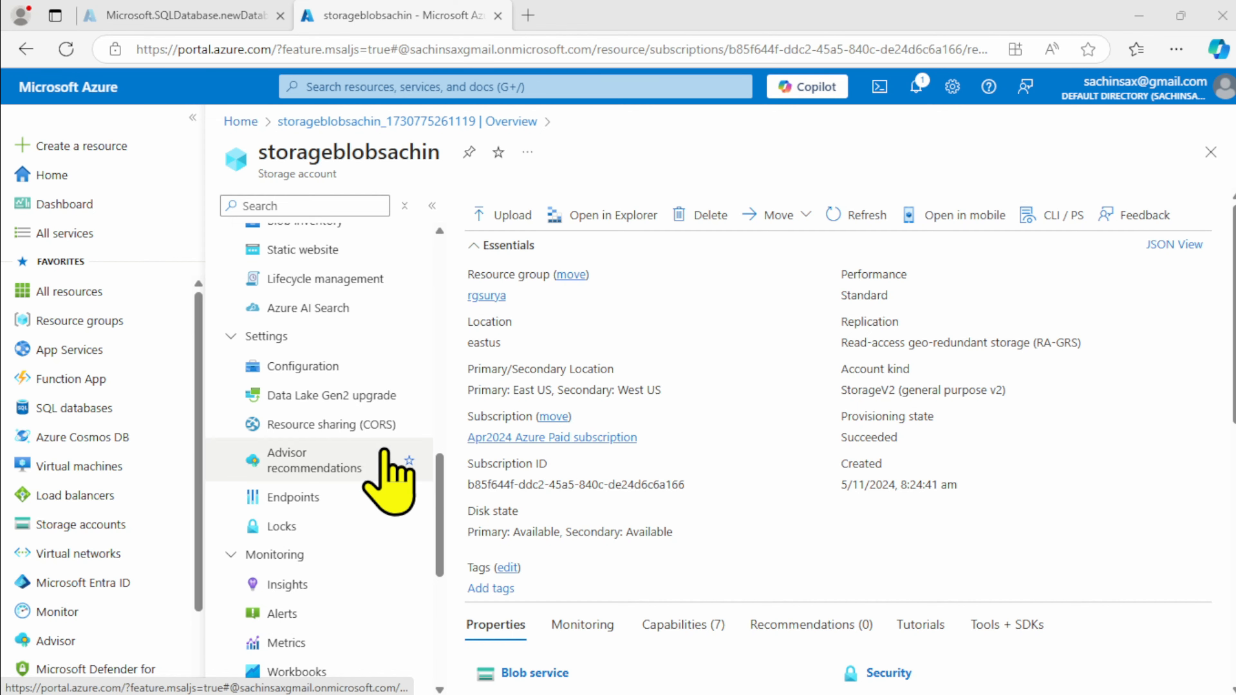
scroll(389, 453, "up", 15)
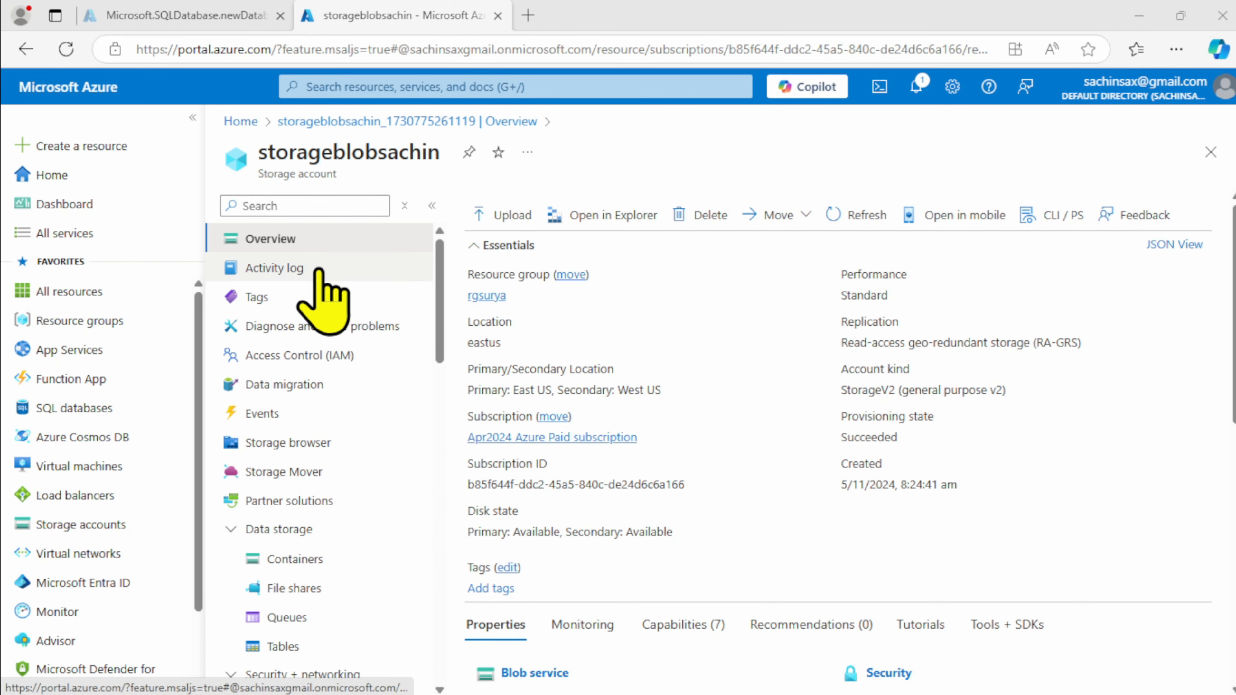
left_click(210, 7)
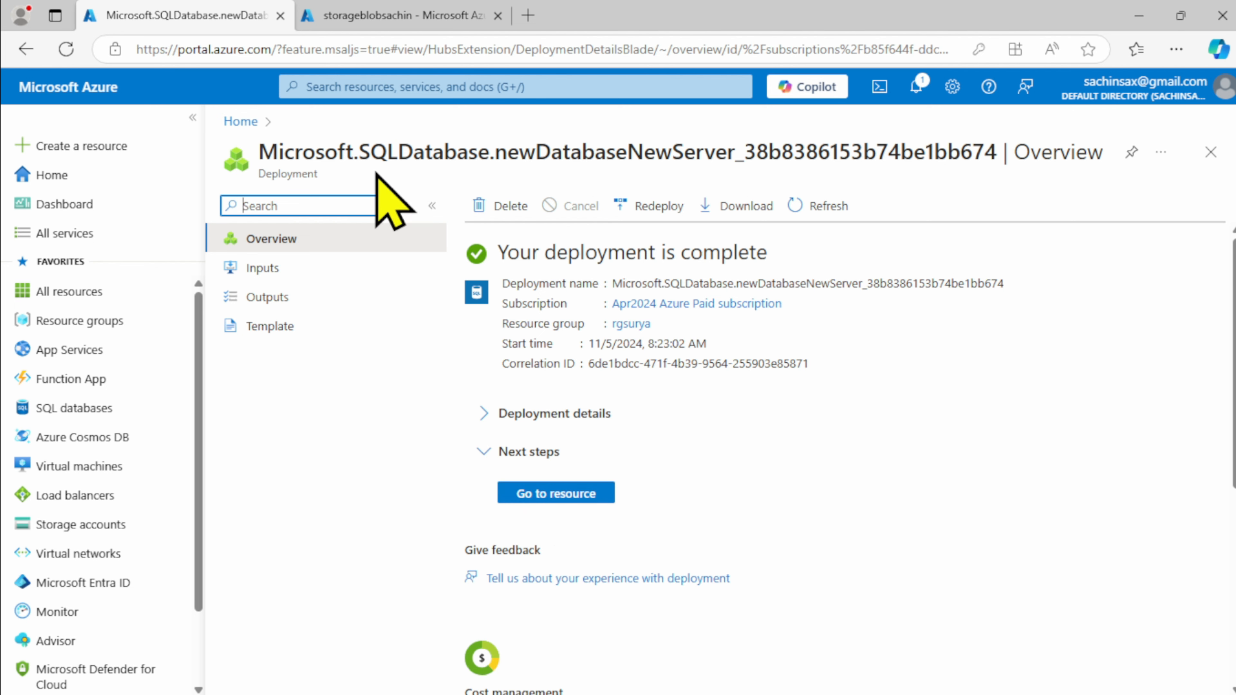
left_click(571, 495)
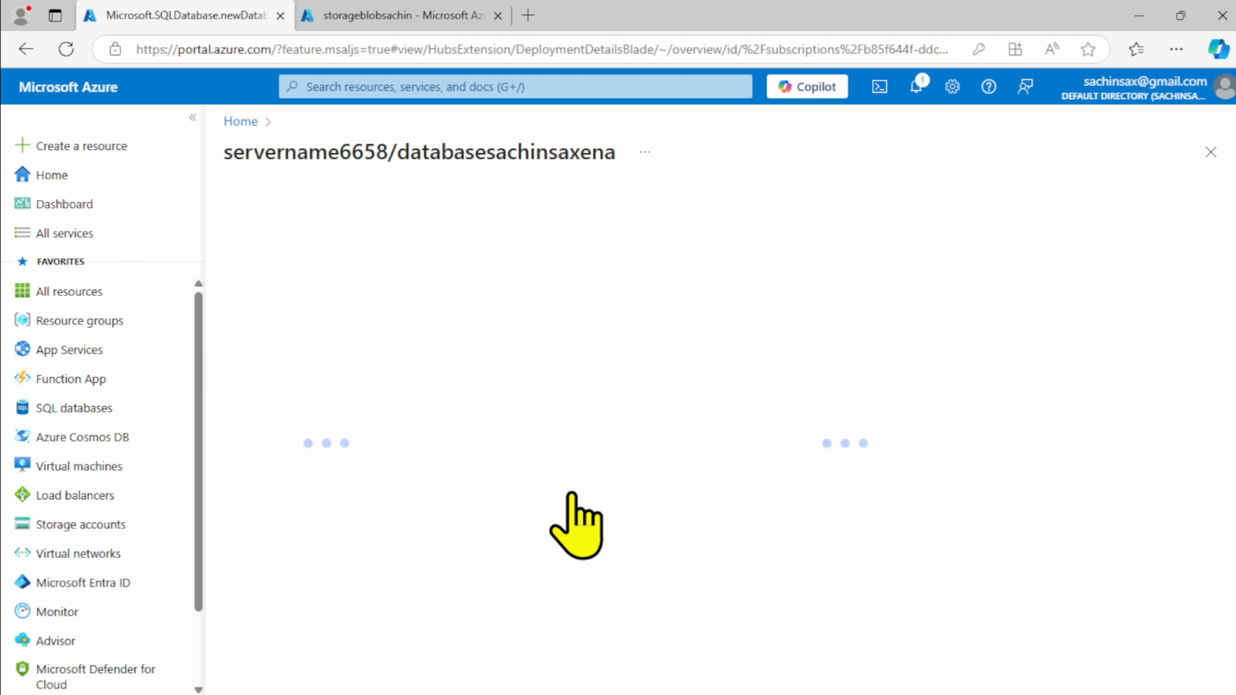
Step: Return to the storage account, check its properties and open its list of containers
left_click(360, 14)
scroll(779, 466, "down", 8)
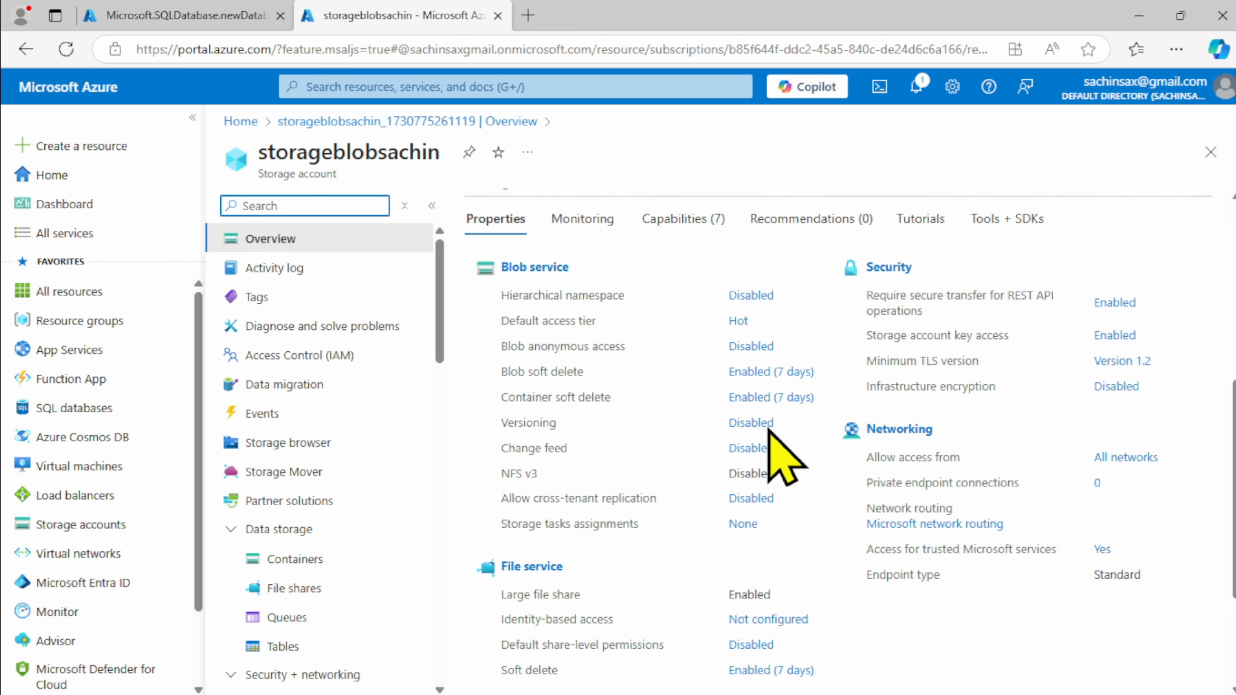
scroll(664, 467, "up", 2)
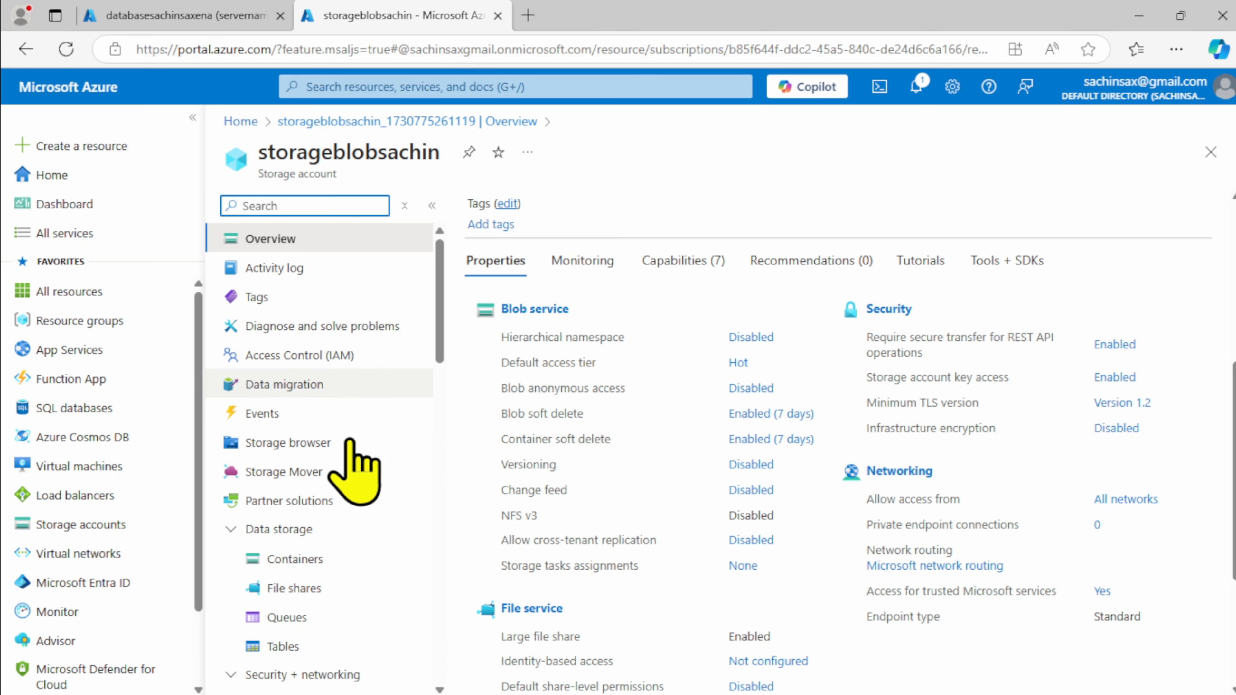
left_click(287, 558)
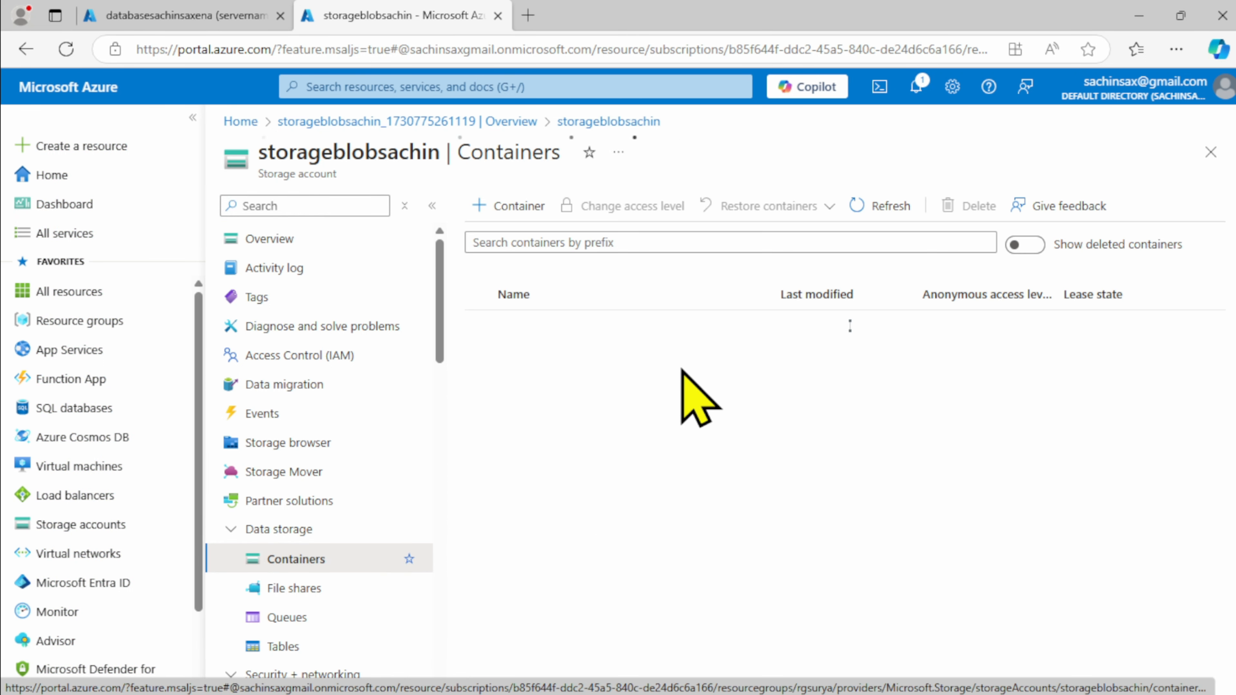
Step: Create a private container named input, leaving its advanced settings at their defaults
left_click(506, 207)
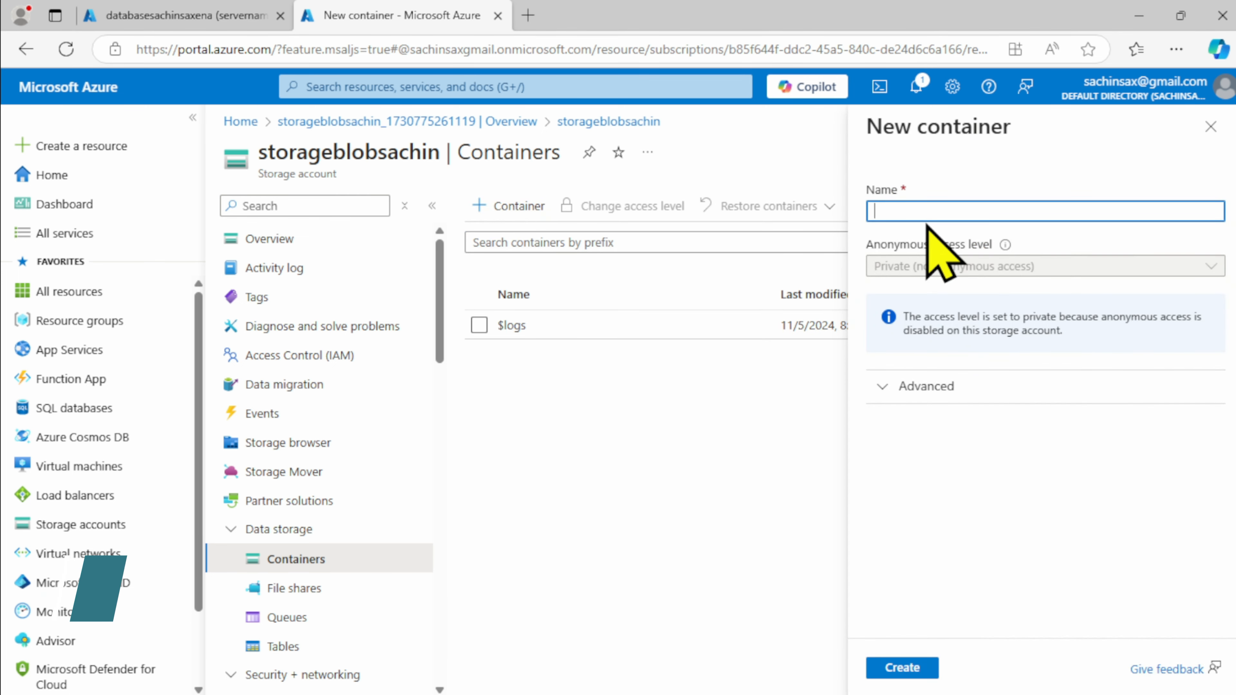
type("input")
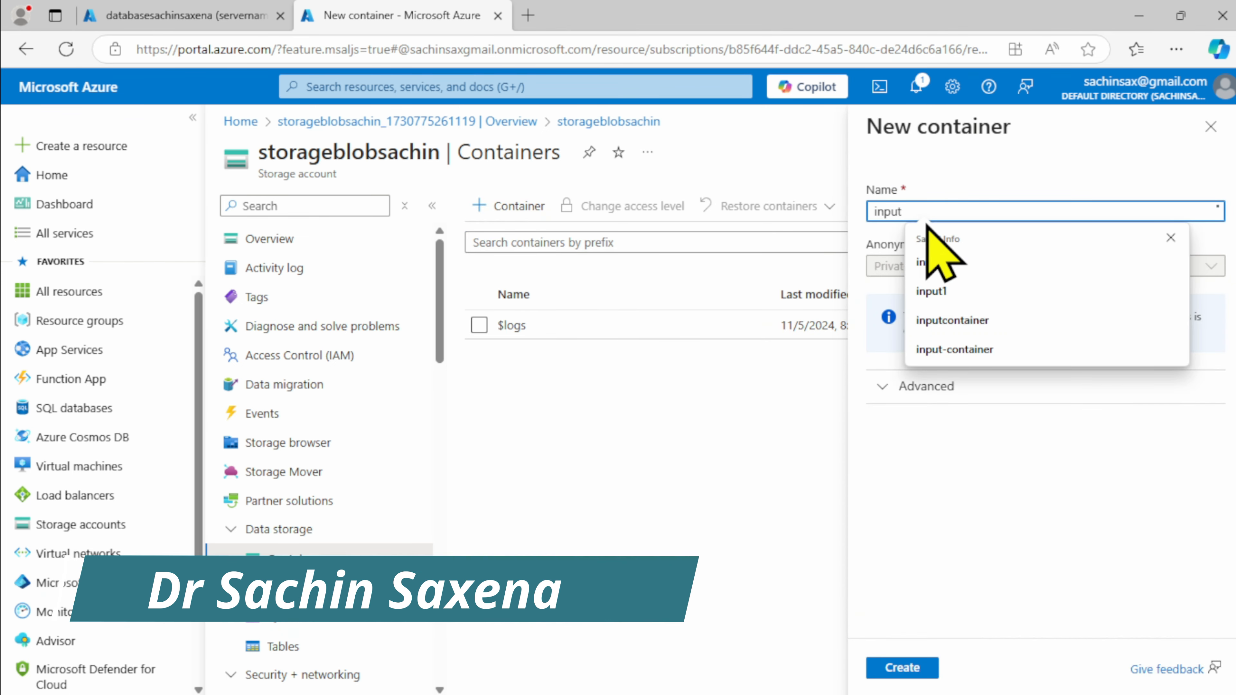
left_click(930, 263)
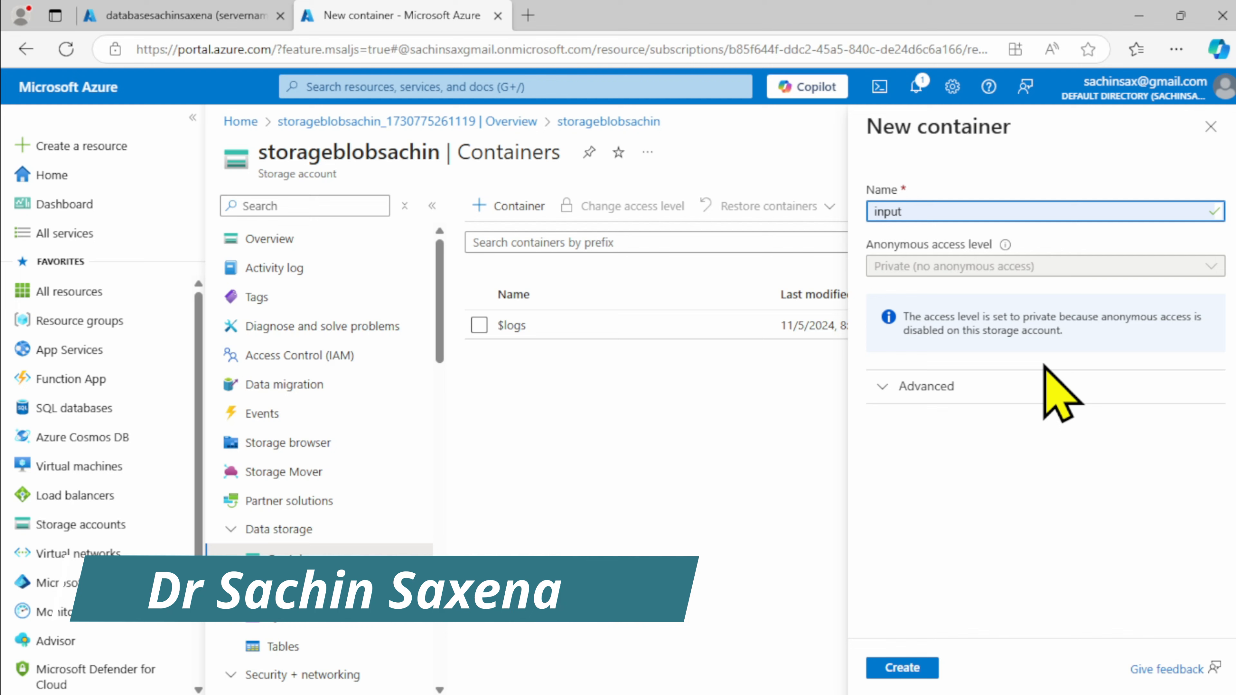
left_click(880, 390)
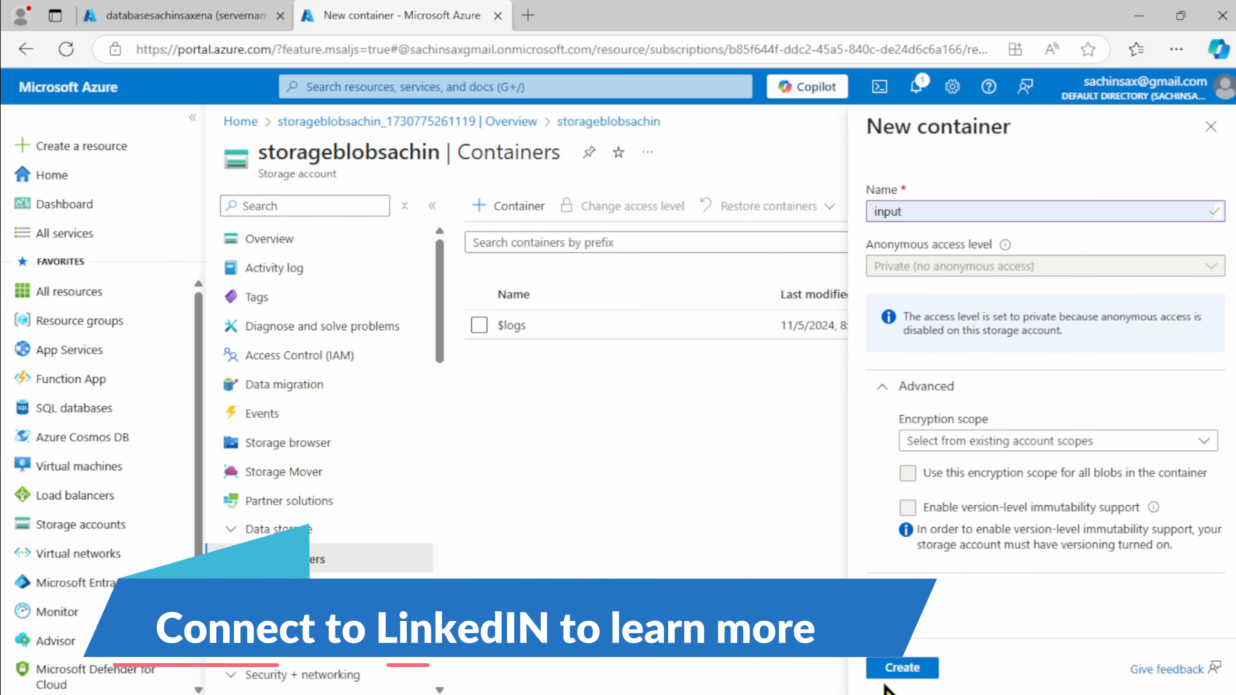
left_click(901, 668)
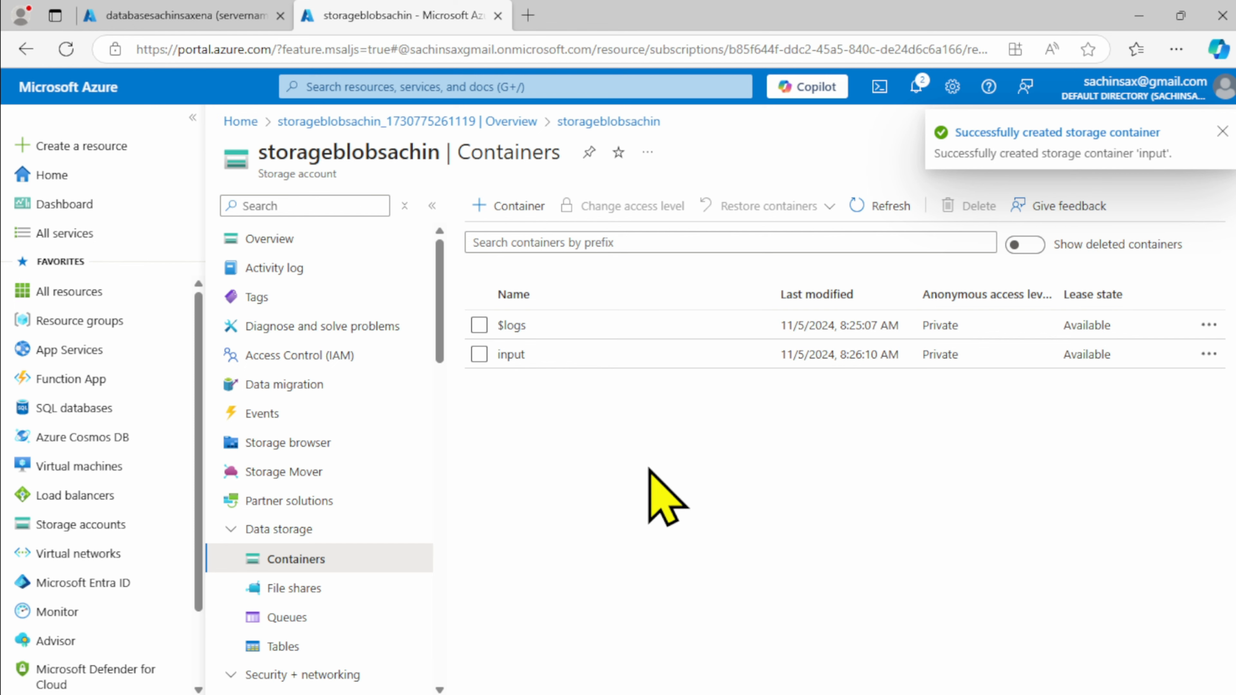
Step: Upload input.csv from the Slowly Changing Dimension(SCD) Type 1 Using Mapping Data Flow in Azure Data Factory folder into the input container
left_click(511, 354)
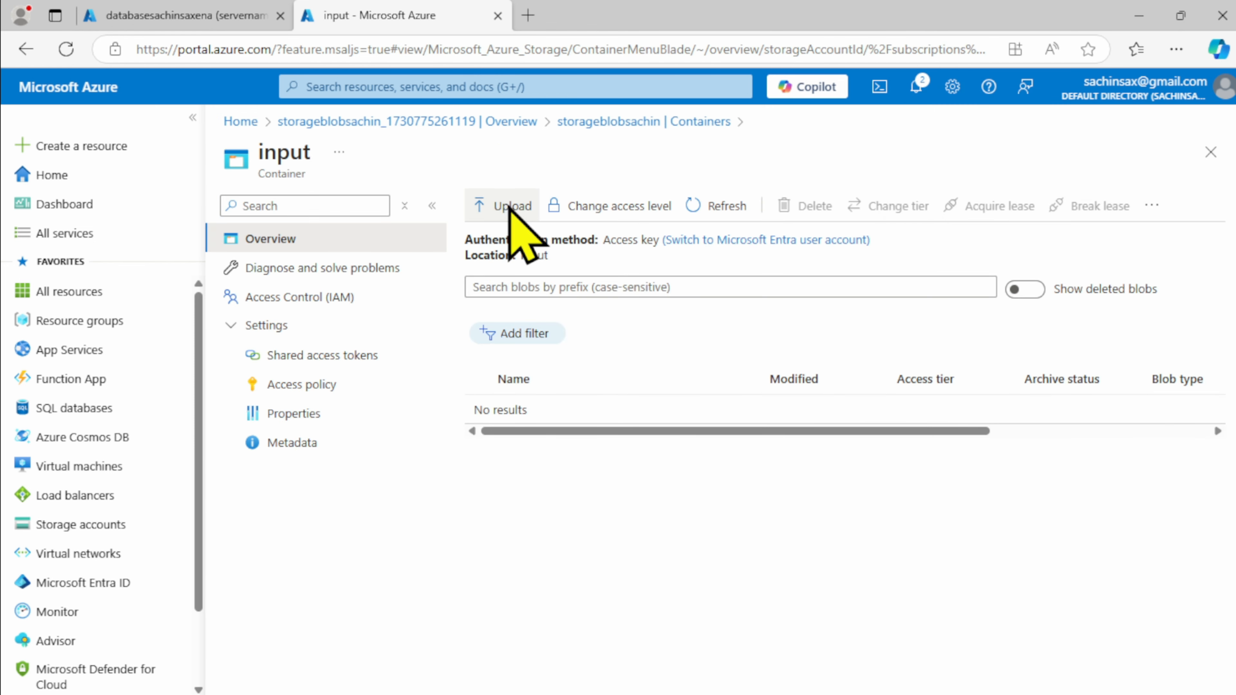
left_click(508, 206)
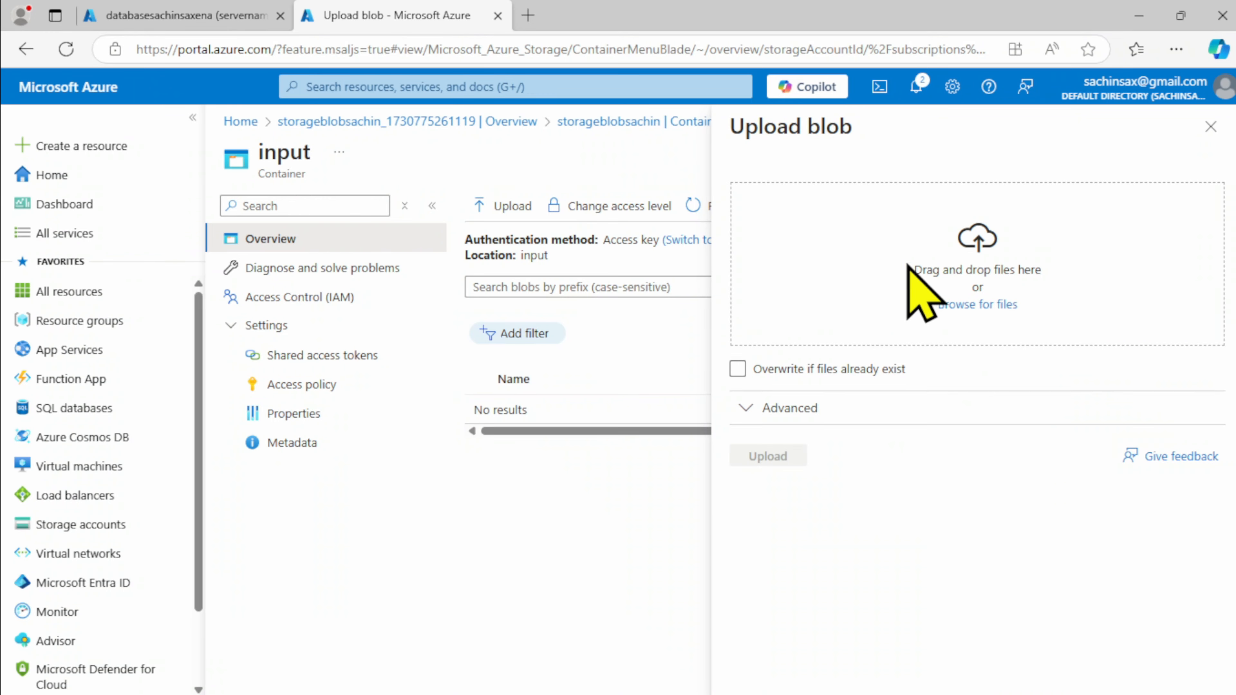
left_click(973, 305)
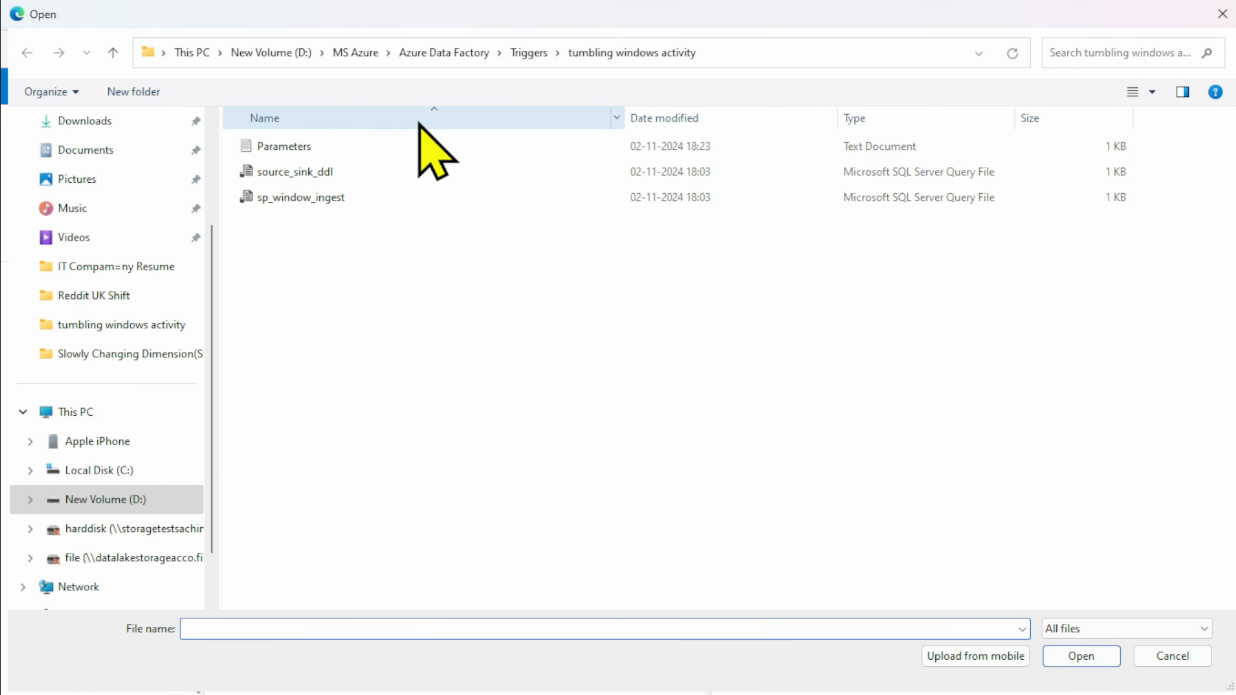
left_click(424, 53)
double_click(294, 224)
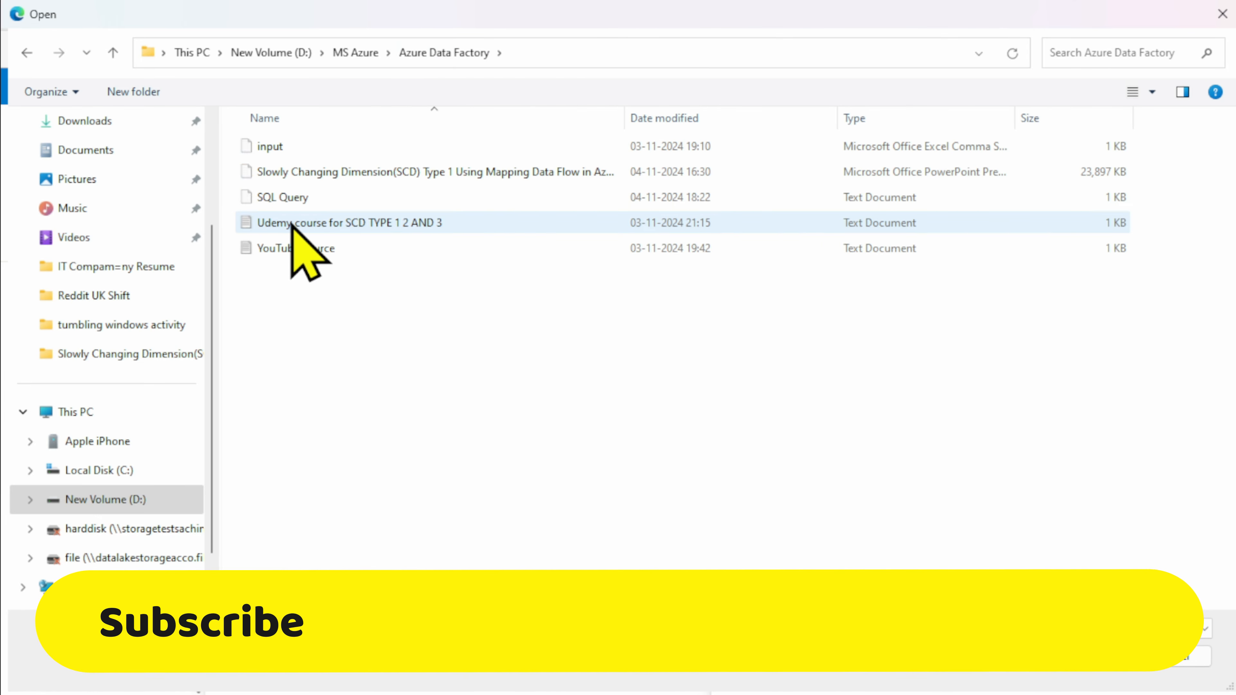
left_click(273, 152)
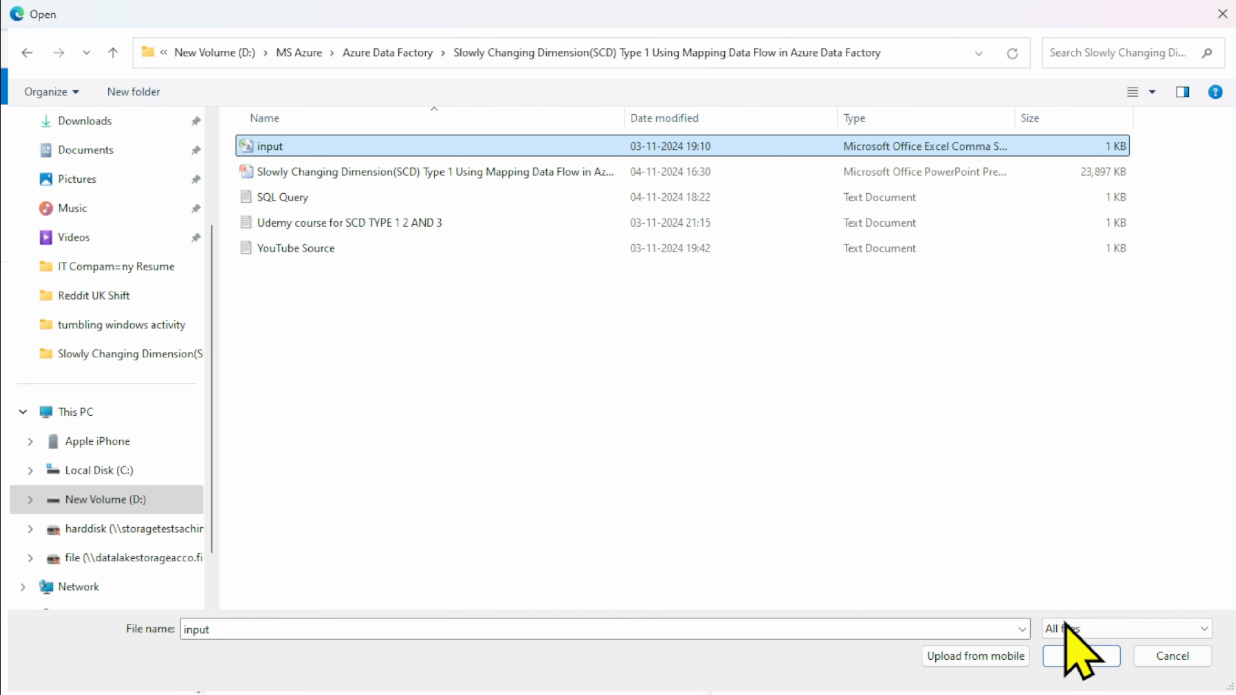
left_click(1071, 666)
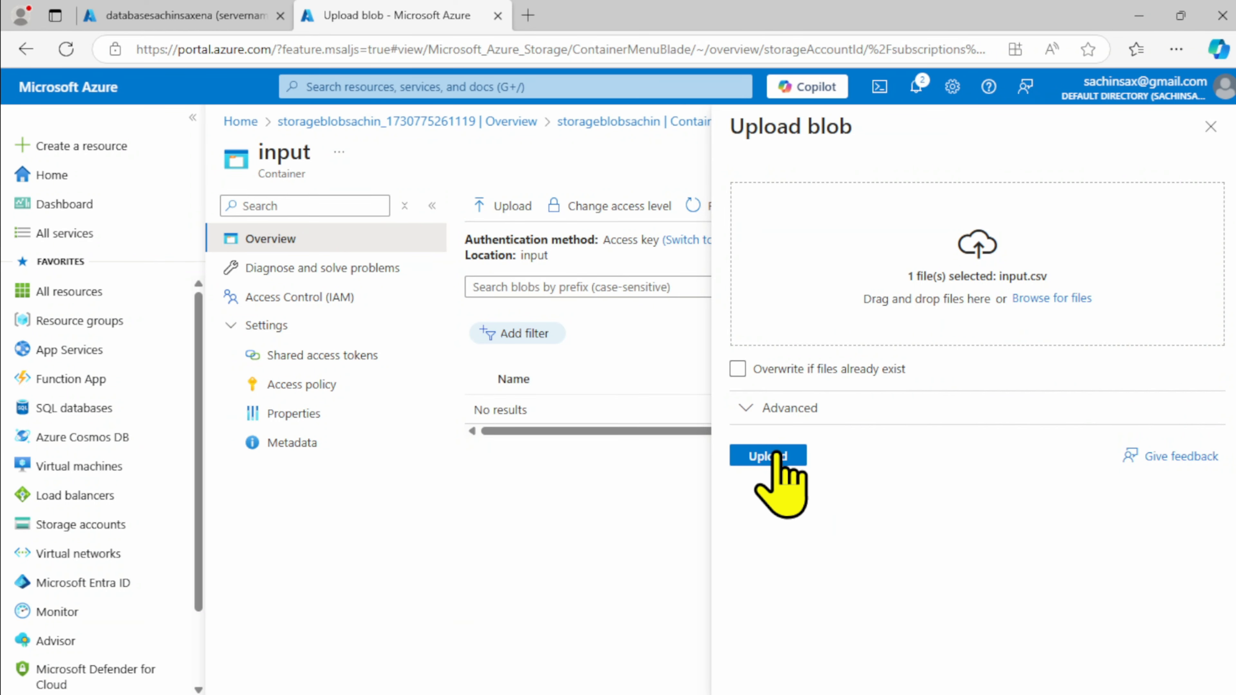
left_click(781, 455)
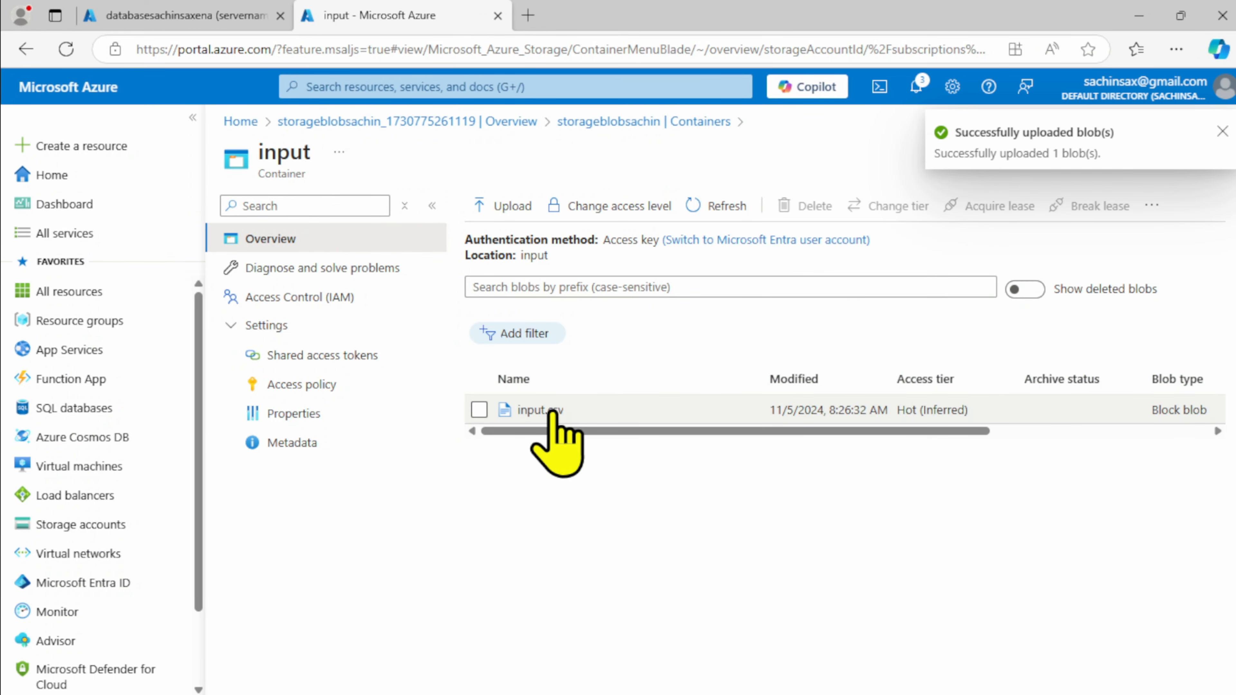
Step: View the contents of the uploaded input.csv blob, then return to the input container
left_click(553, 411)
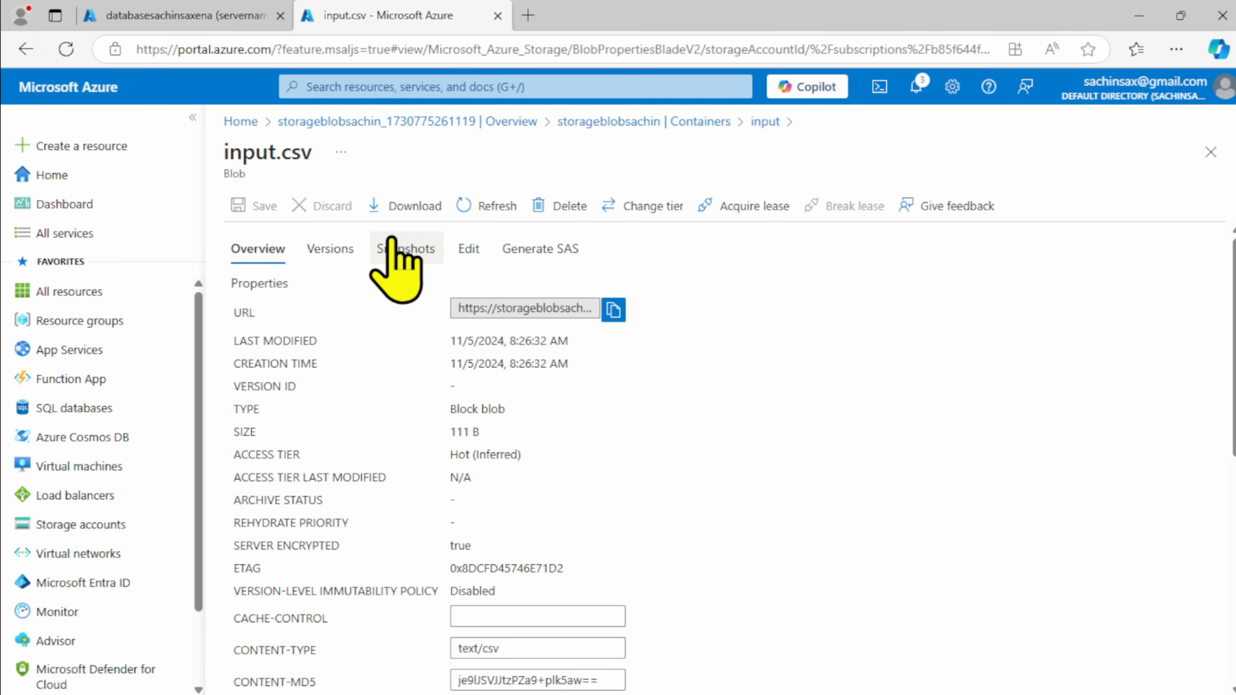
left_click(468, 249)
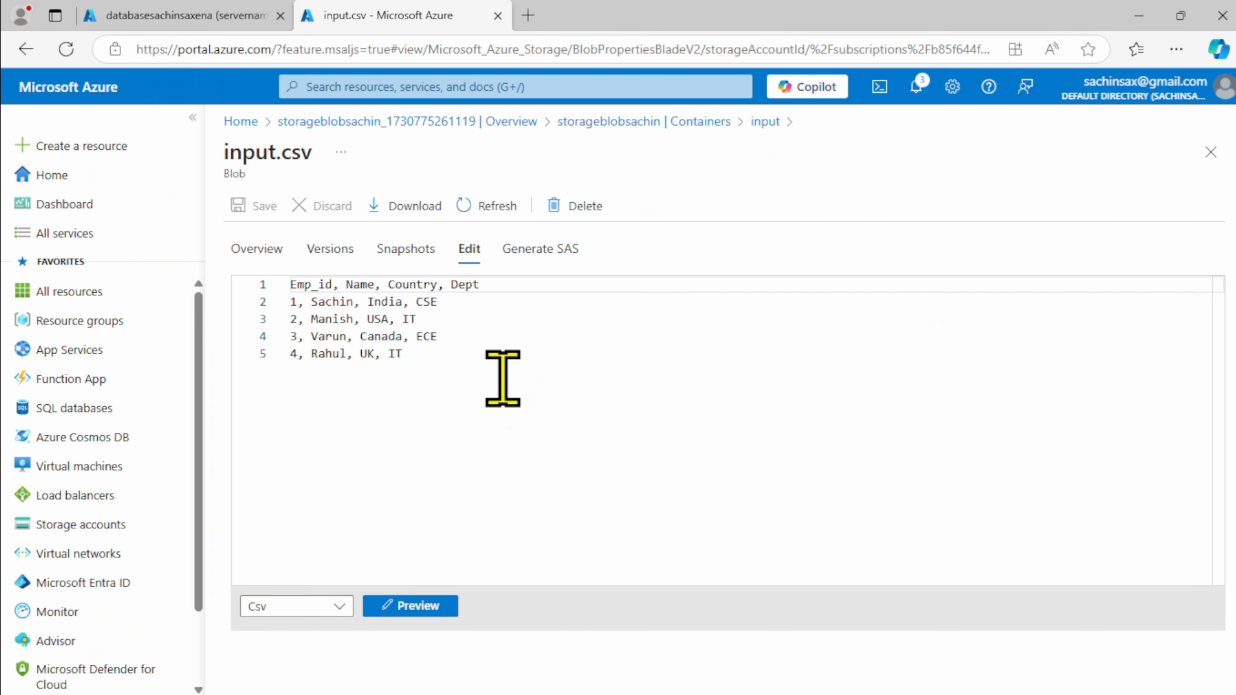
left_click(501, 291)
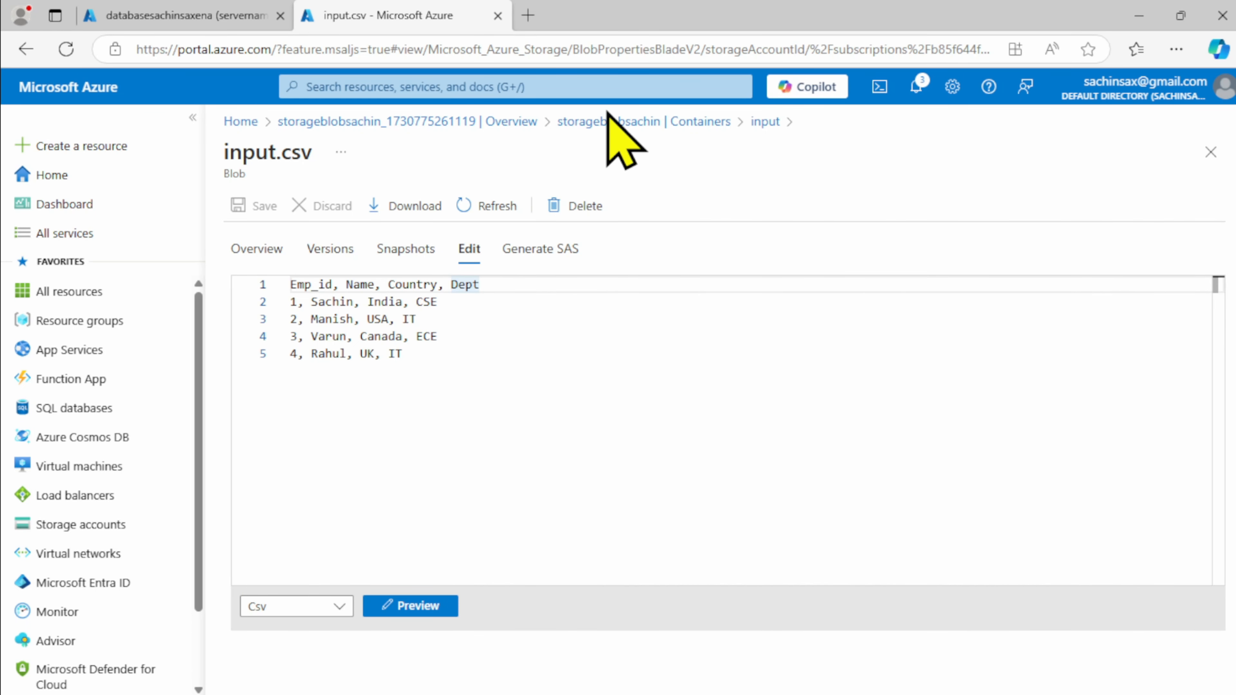
left_click(603, 128)
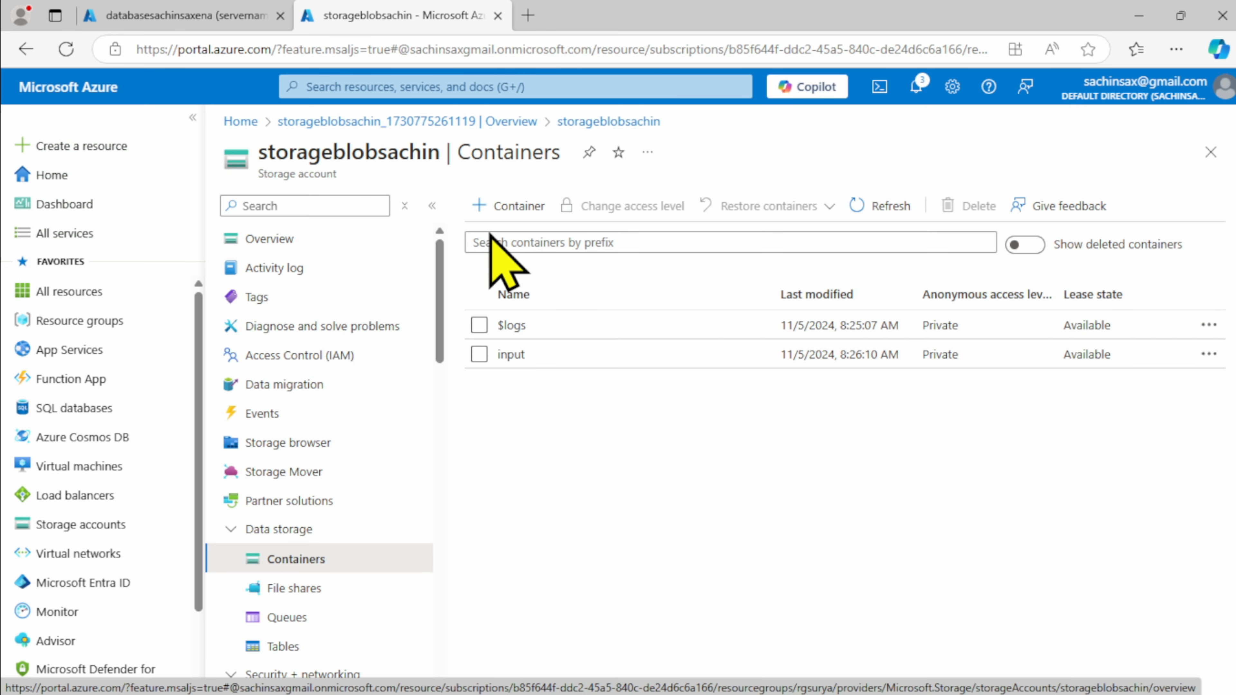
left_click(510, 354)
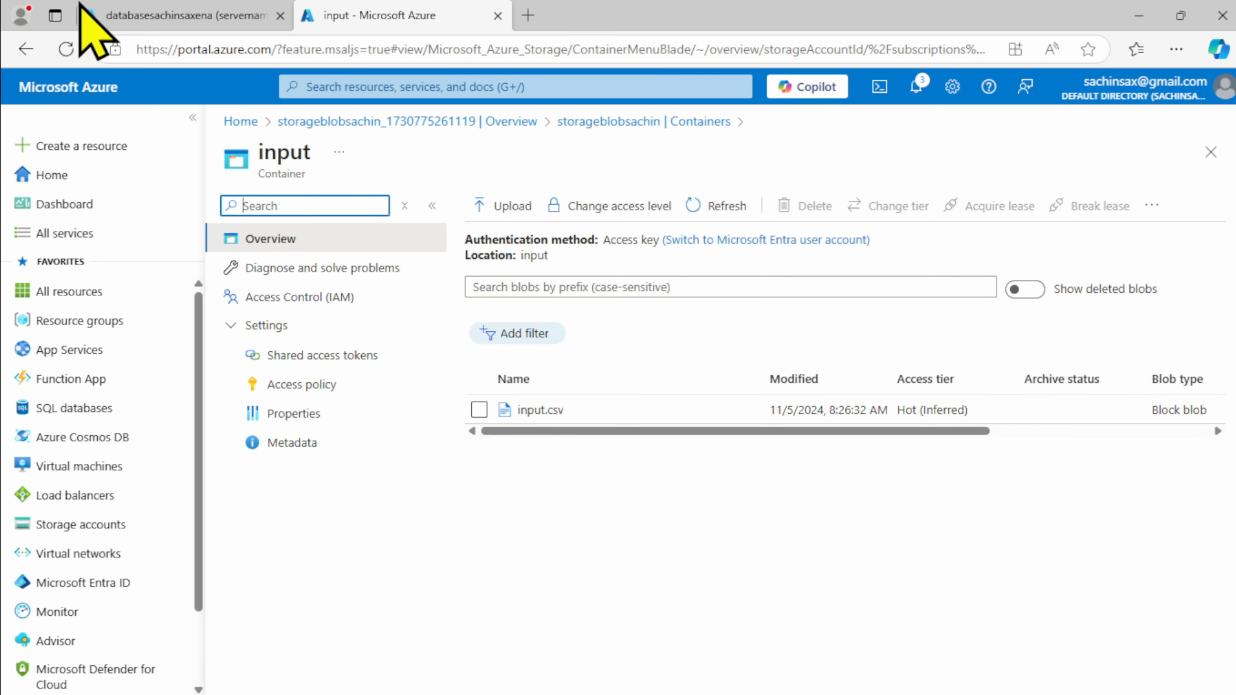
Step: Switch to the SQL database's browser tab and sign in to its query editor with the prefilled SQL server authentication credentials
left_click(129, 15)
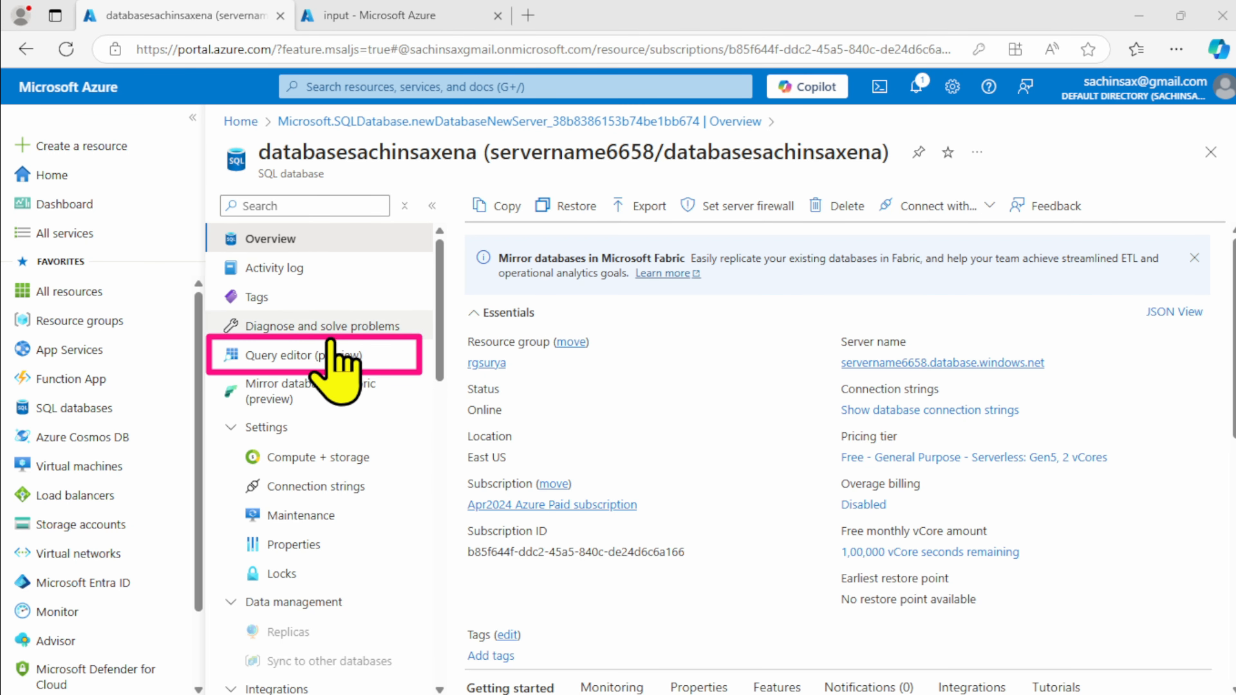
left_click(316, 355)
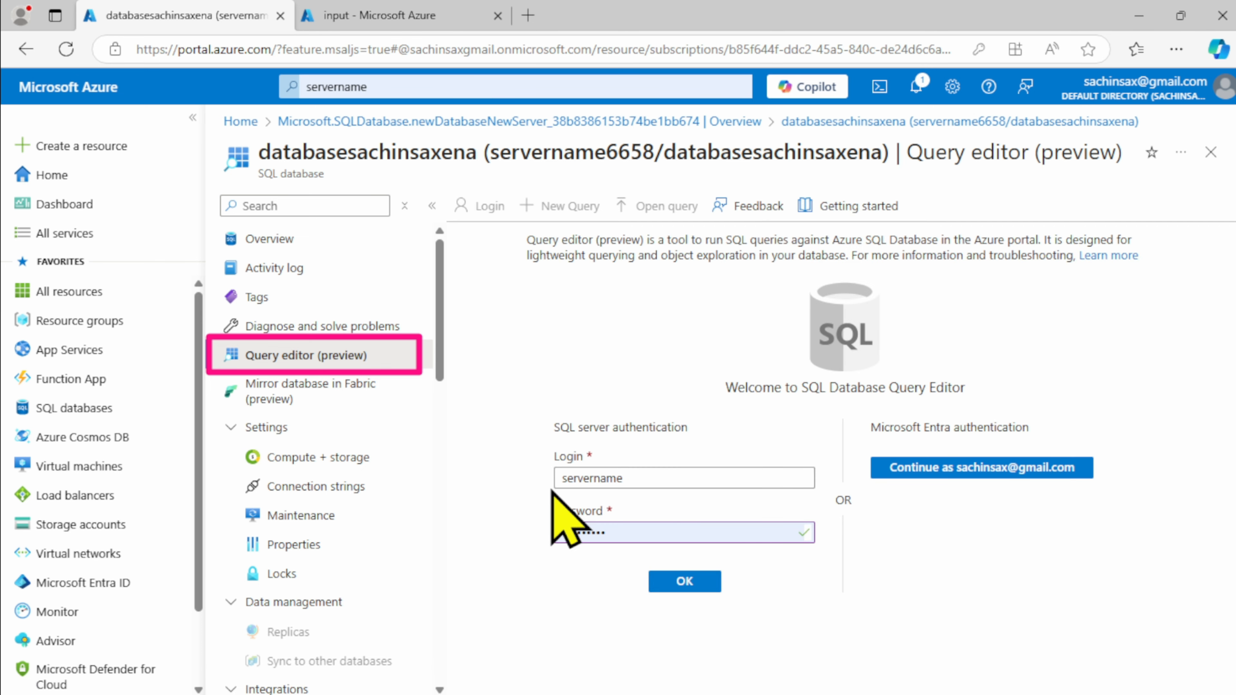
left_click(697, 603)
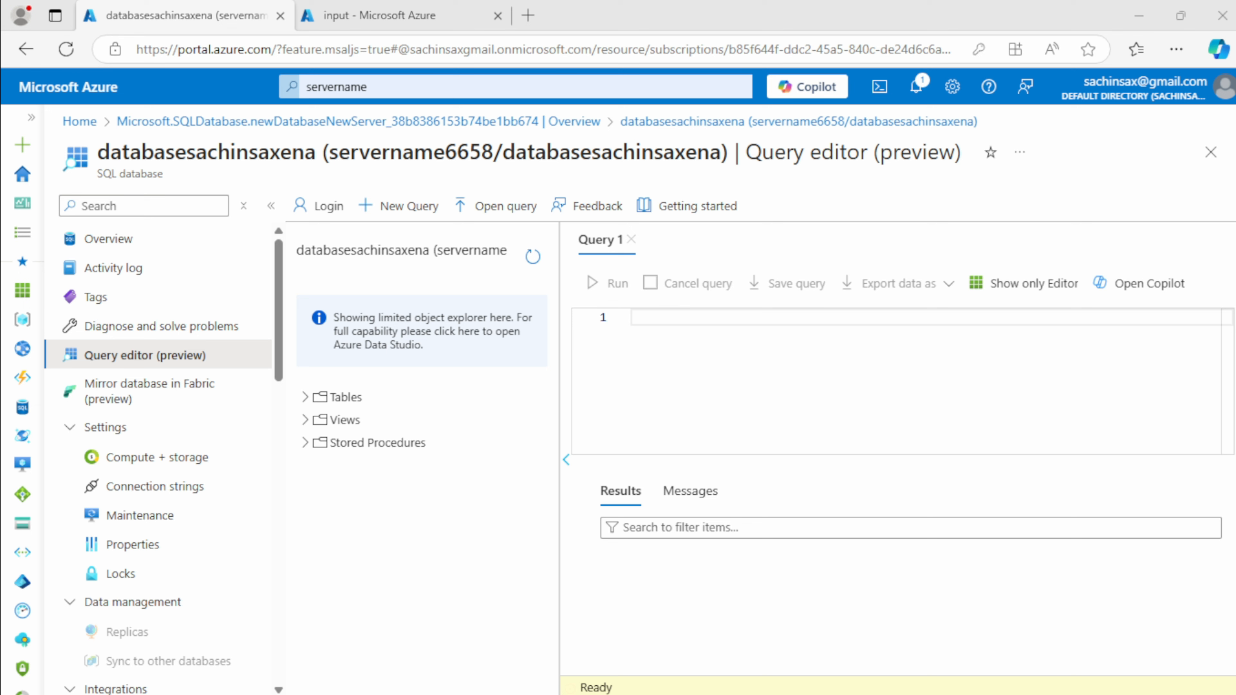
Step: Expand the database's tables and run the query select * from [SalesLT].[Address]
left_click(307, 397)
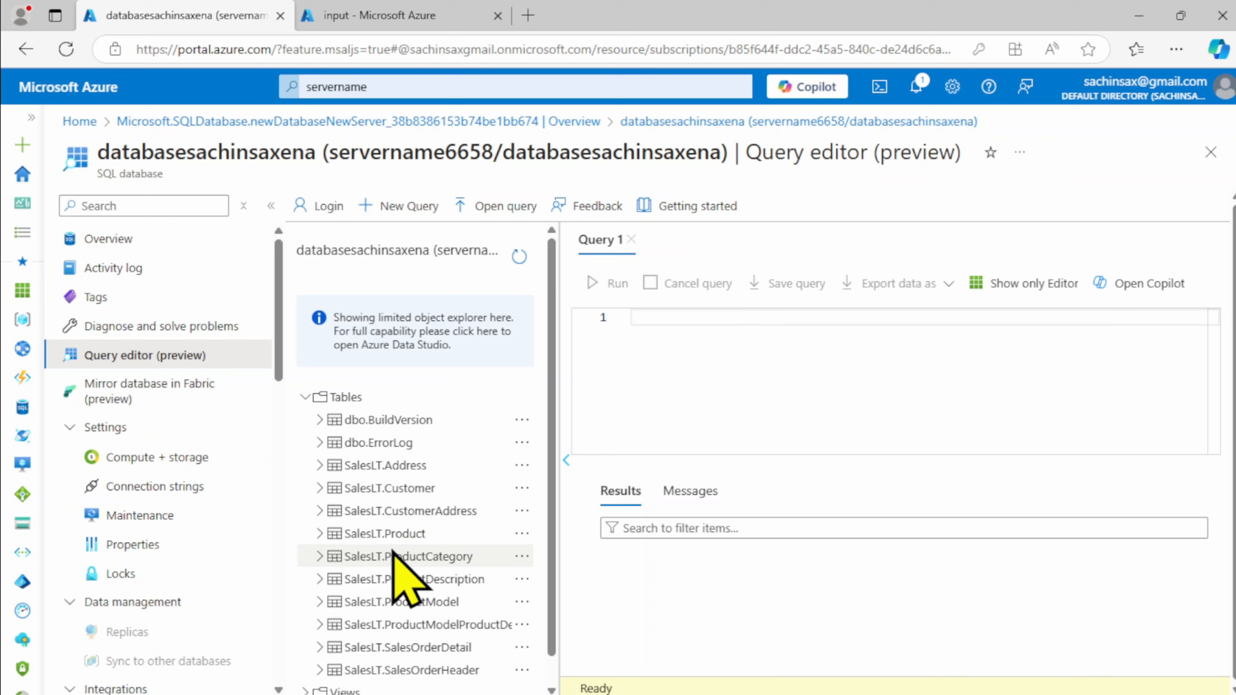
left_click(386, 465)
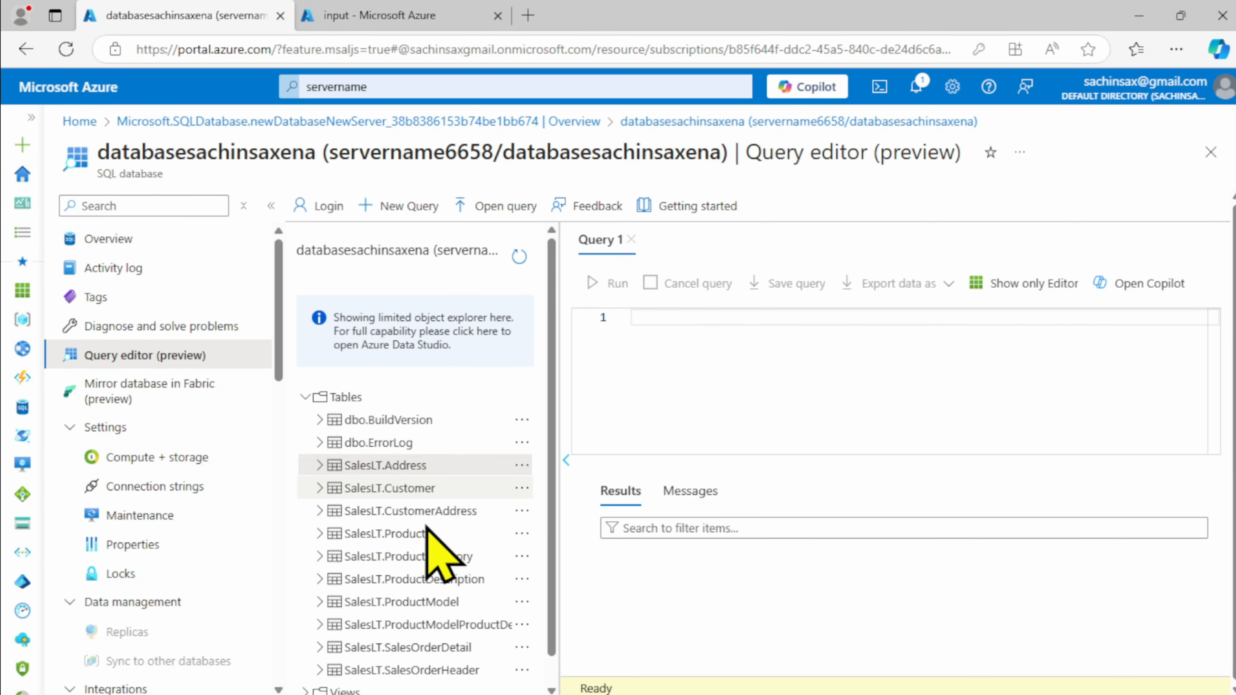
scroll(510, 535, "down", 1)
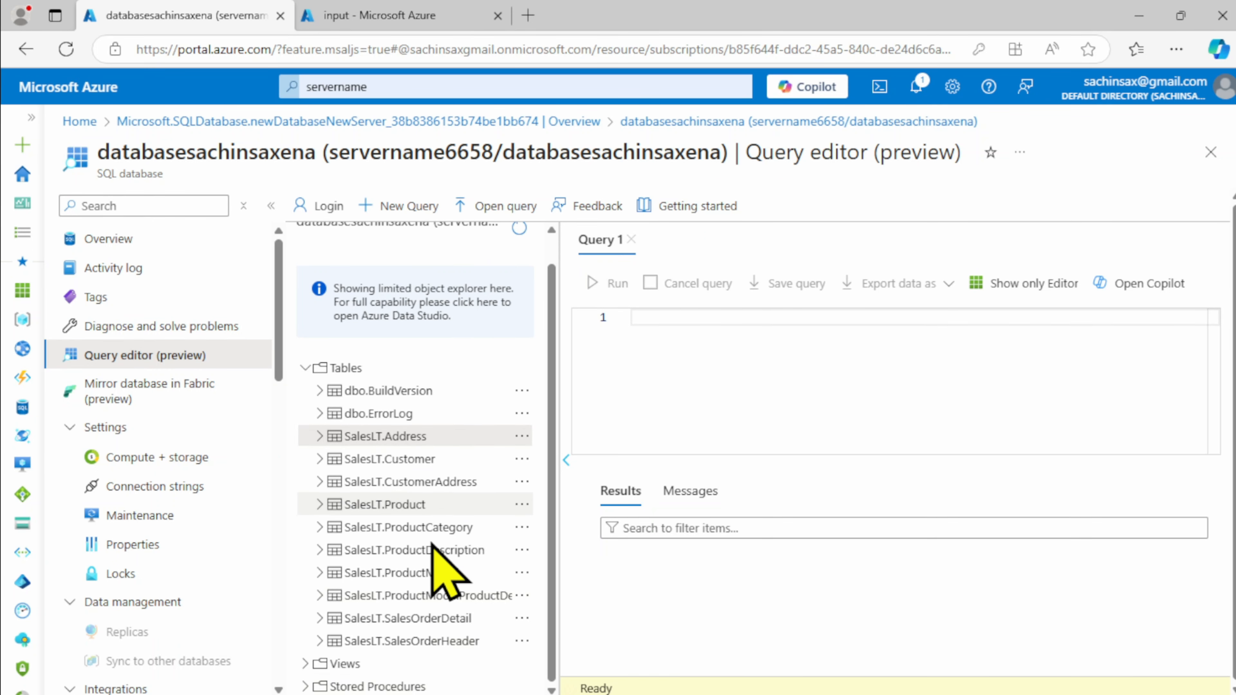
left_click(764, 340)
type("select ")
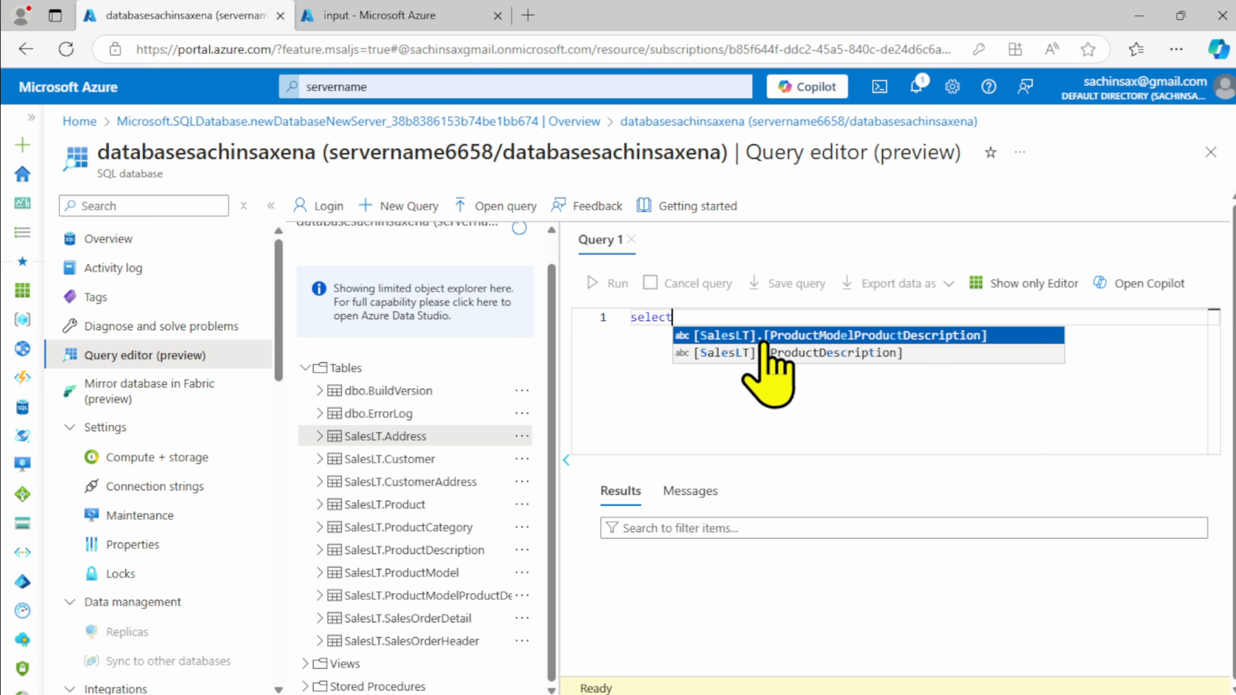
type("*")
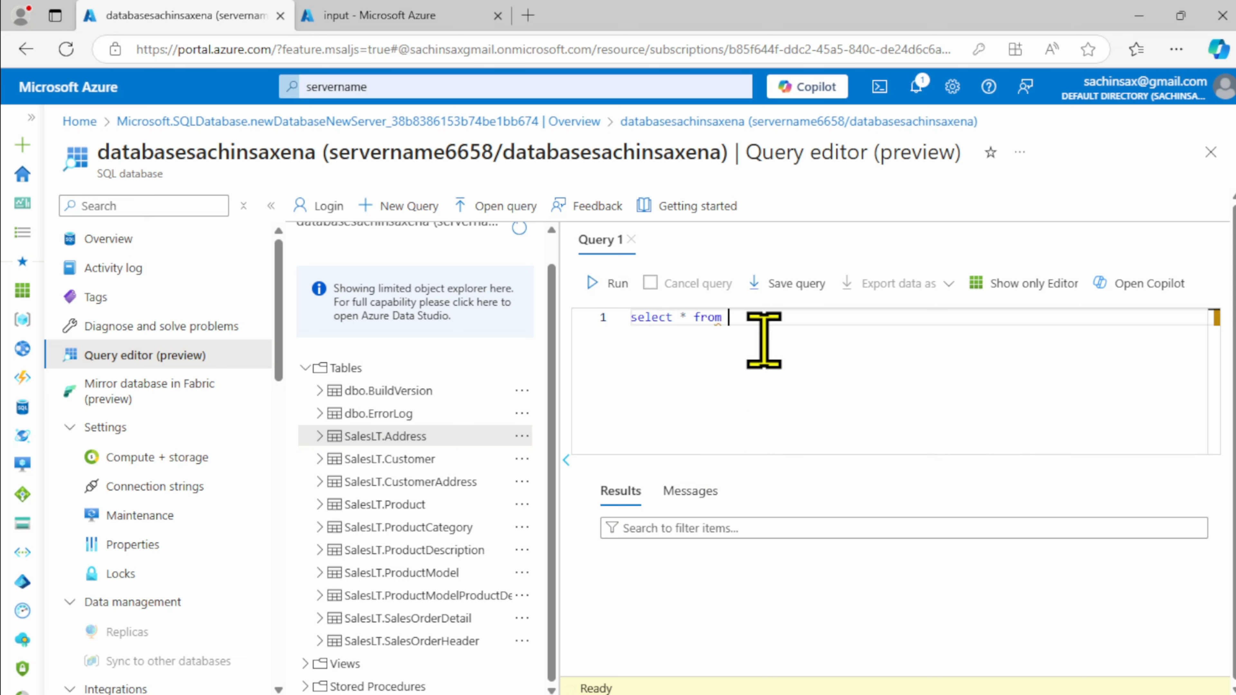
type(" from Sal")
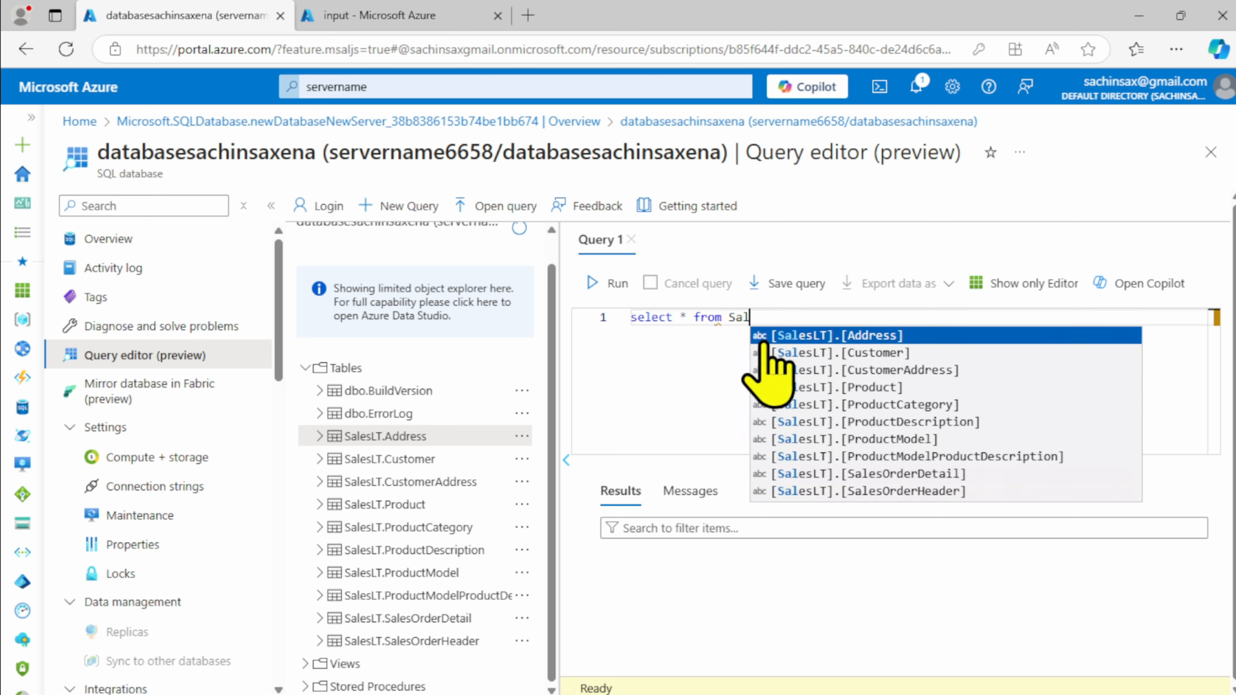
left_click(766, 340)
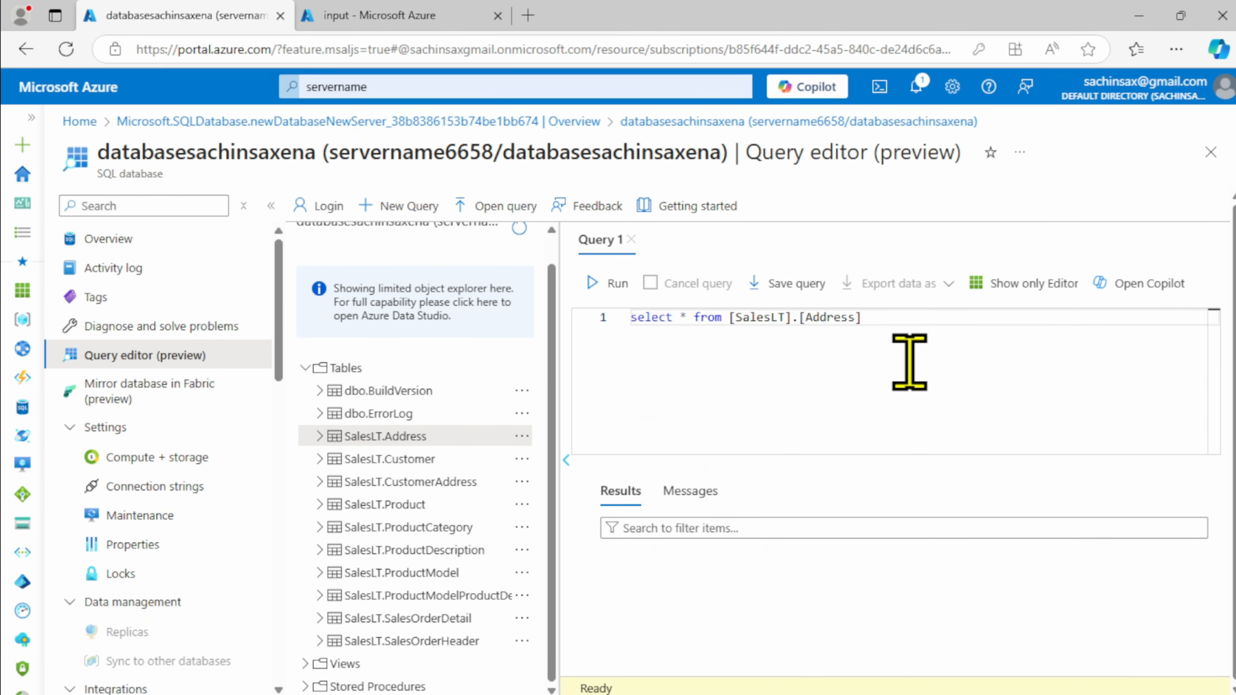
left_click(601, 285)
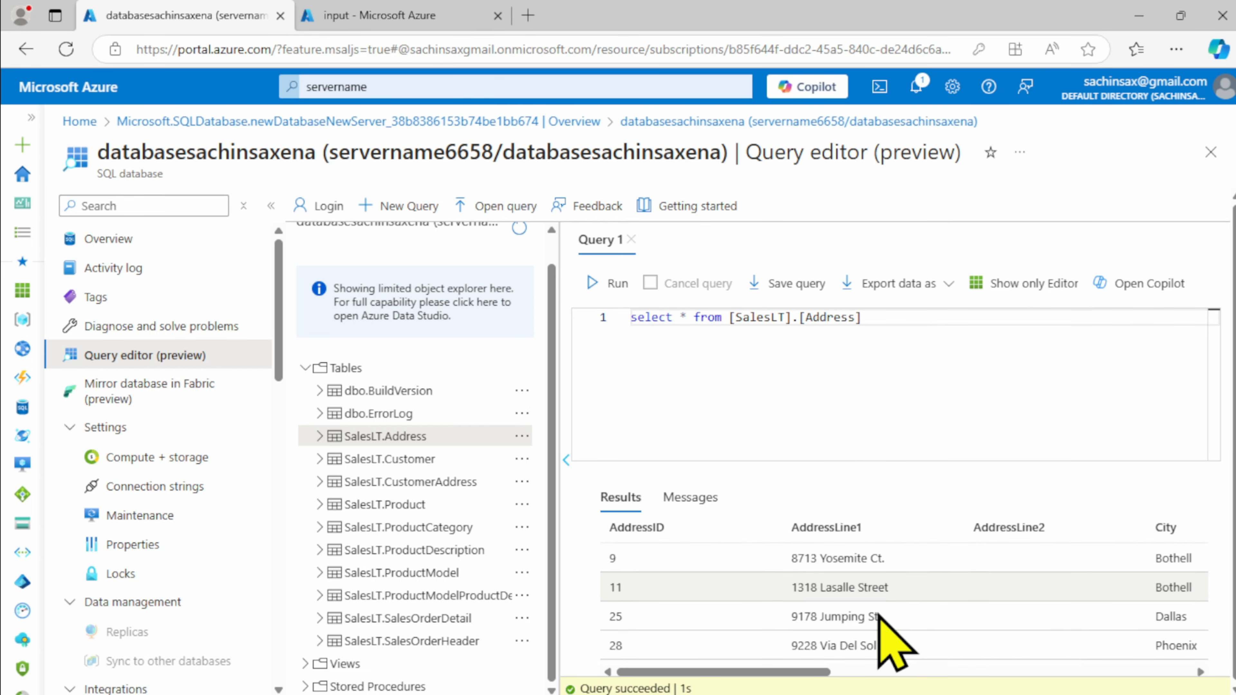
Step: Look through the returned address rows and clear the query text from the editor
scroll(890, 633, "down", 15)
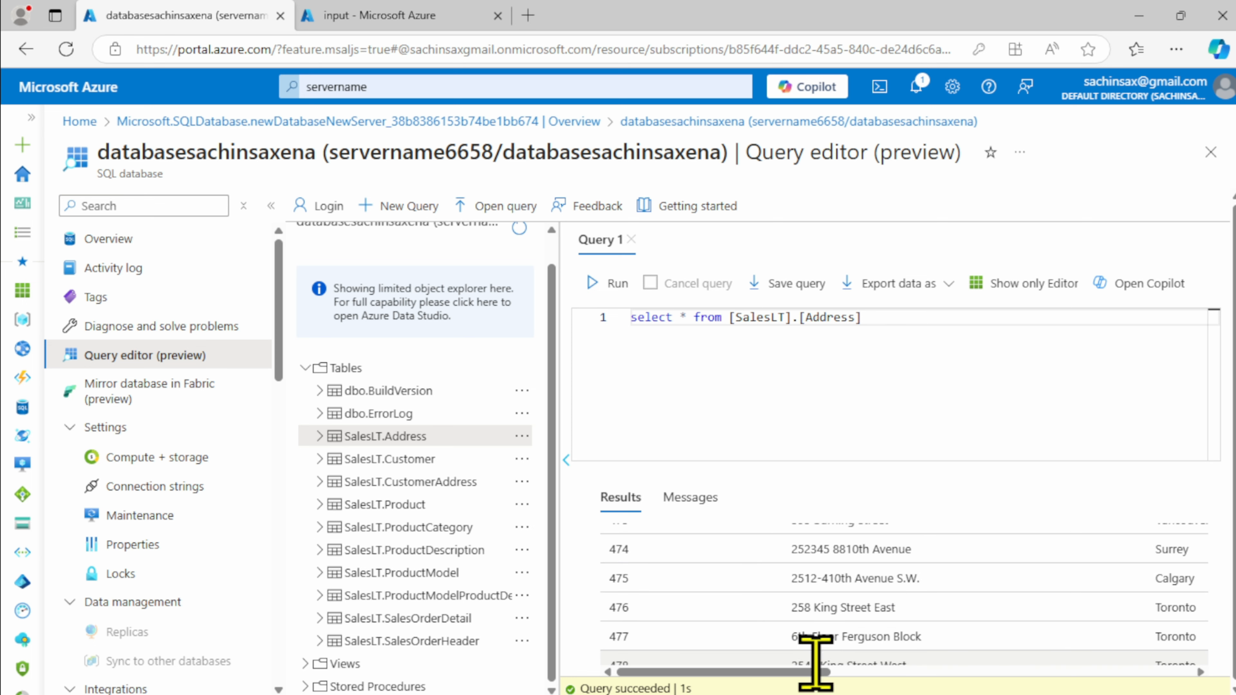
left_click_drag(809, 681, 628, 685)
scroll(800, 621, "up", 15)
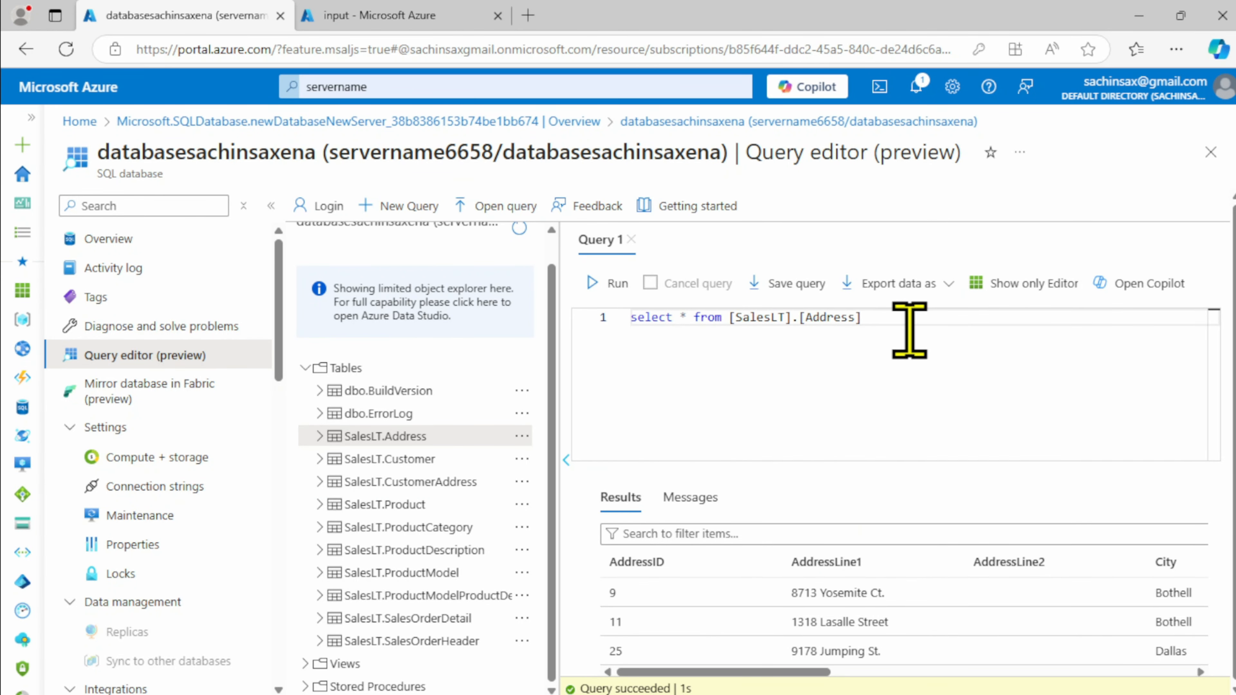
left_click_drag(909, 328, 587, 331)
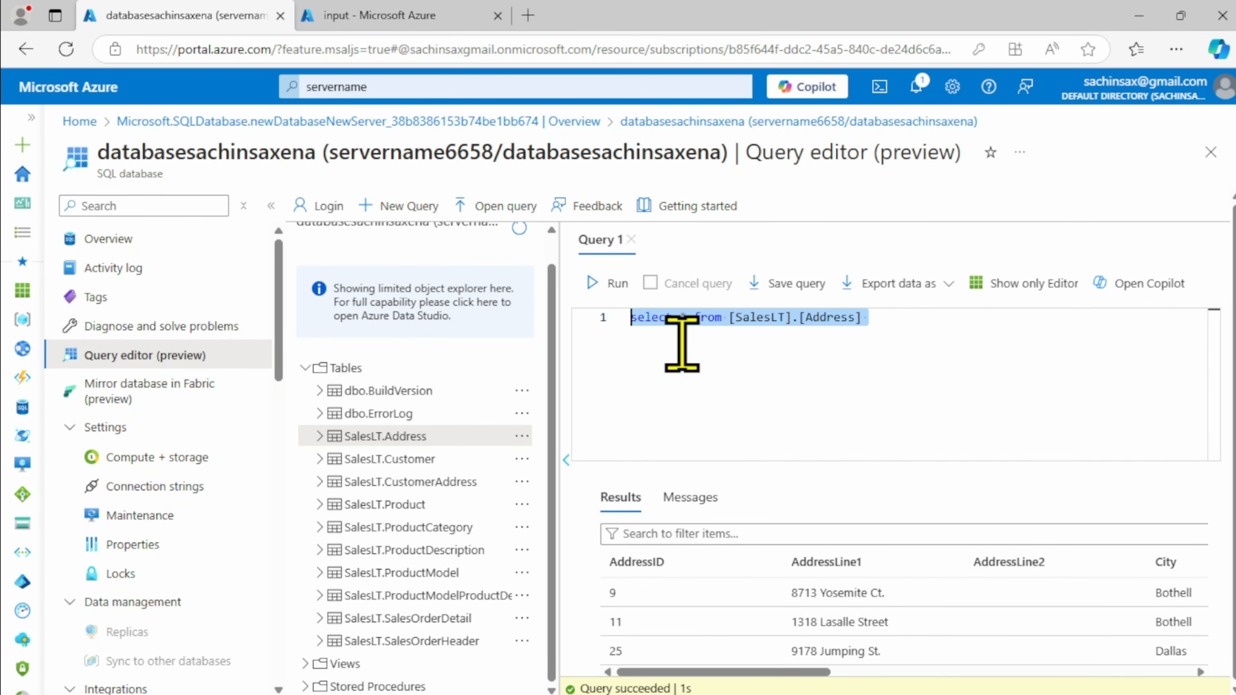
key("Delete")
Step: Reopen input.csv in the storage account's browser tab and examine its column headers and employee rows
left_click(384, 14)
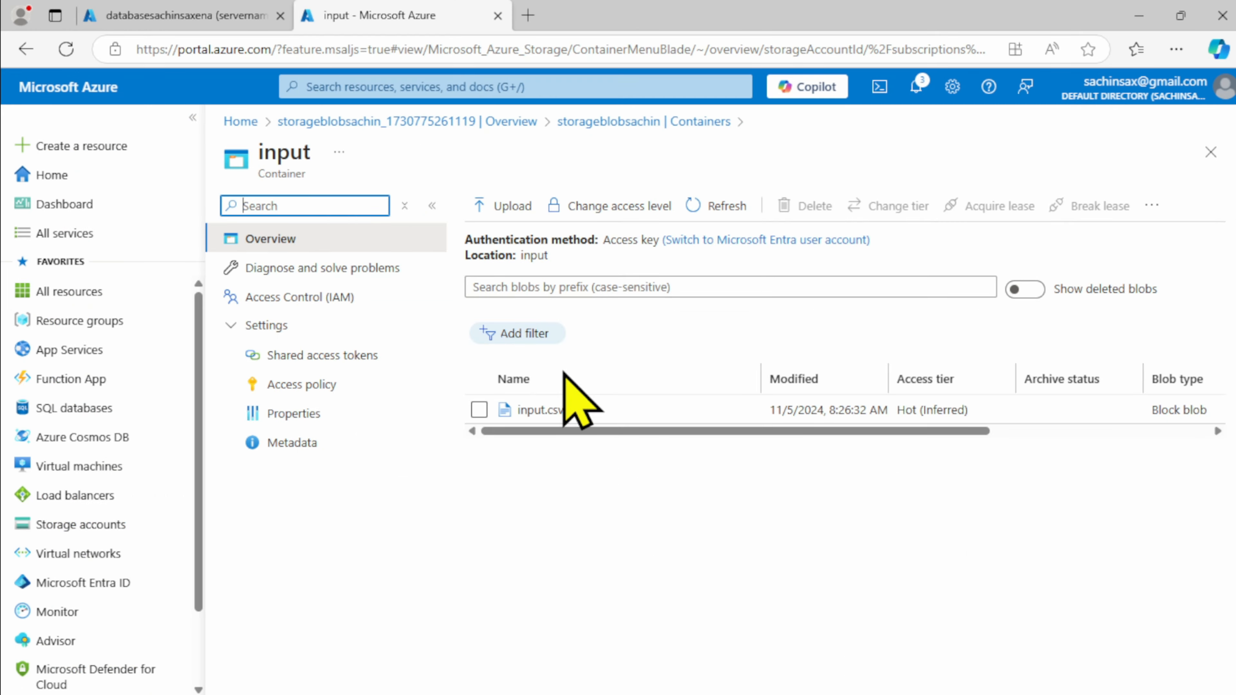
left_click(540, 410)
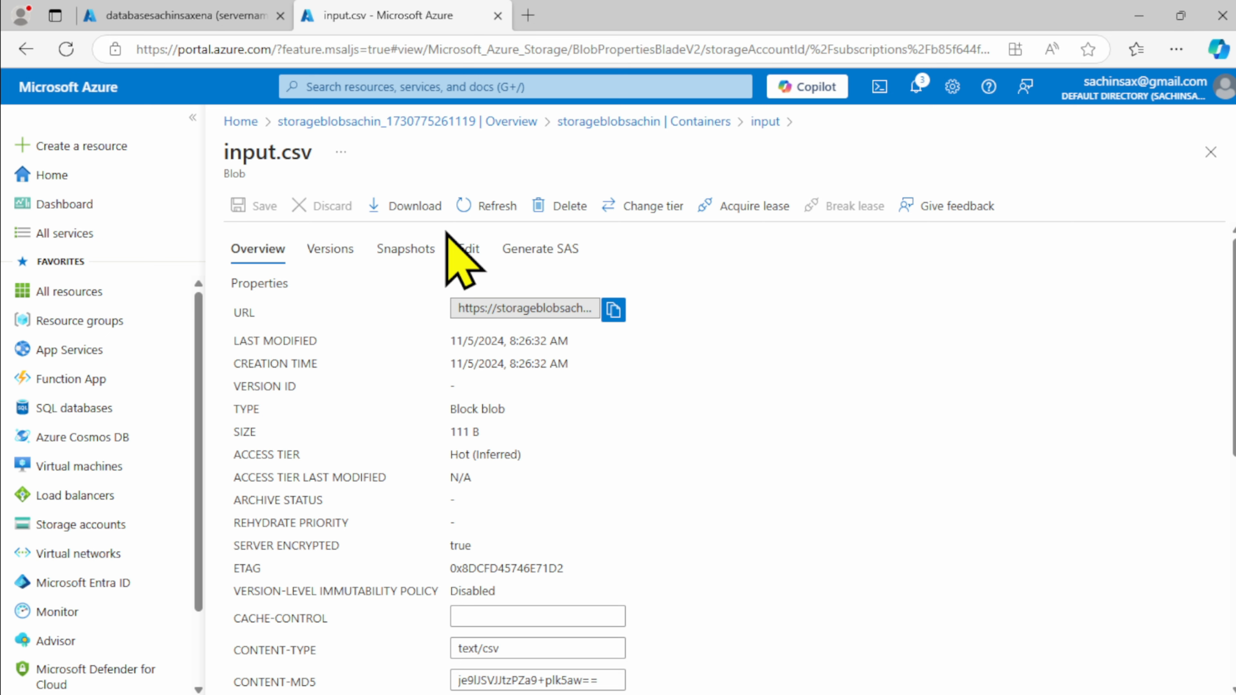
left_click(469, 249)
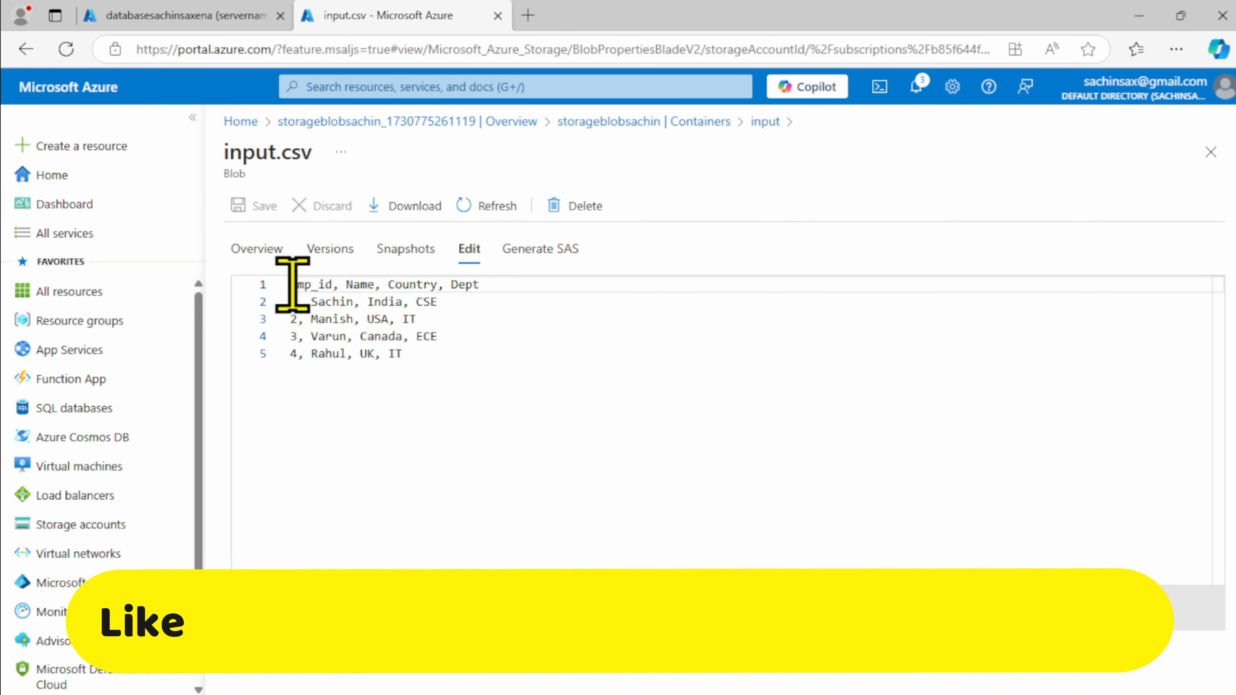
left_click_drag(289, 285, 335, 284)
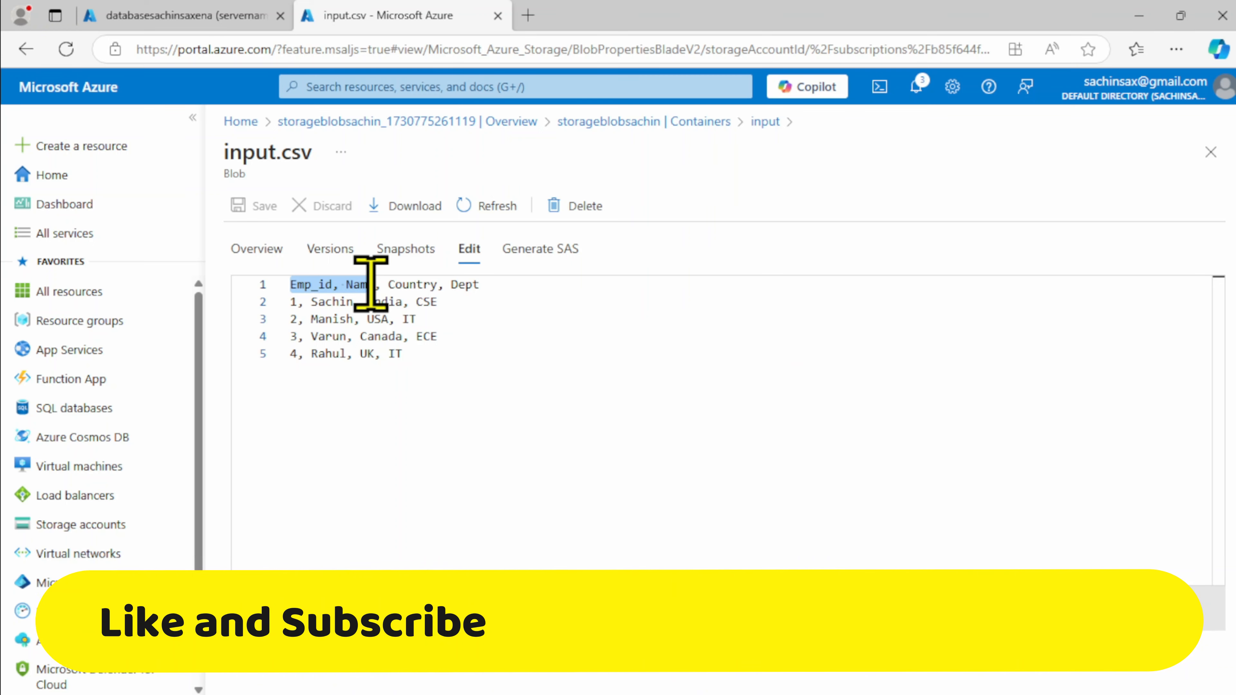
left_click(474, 353)
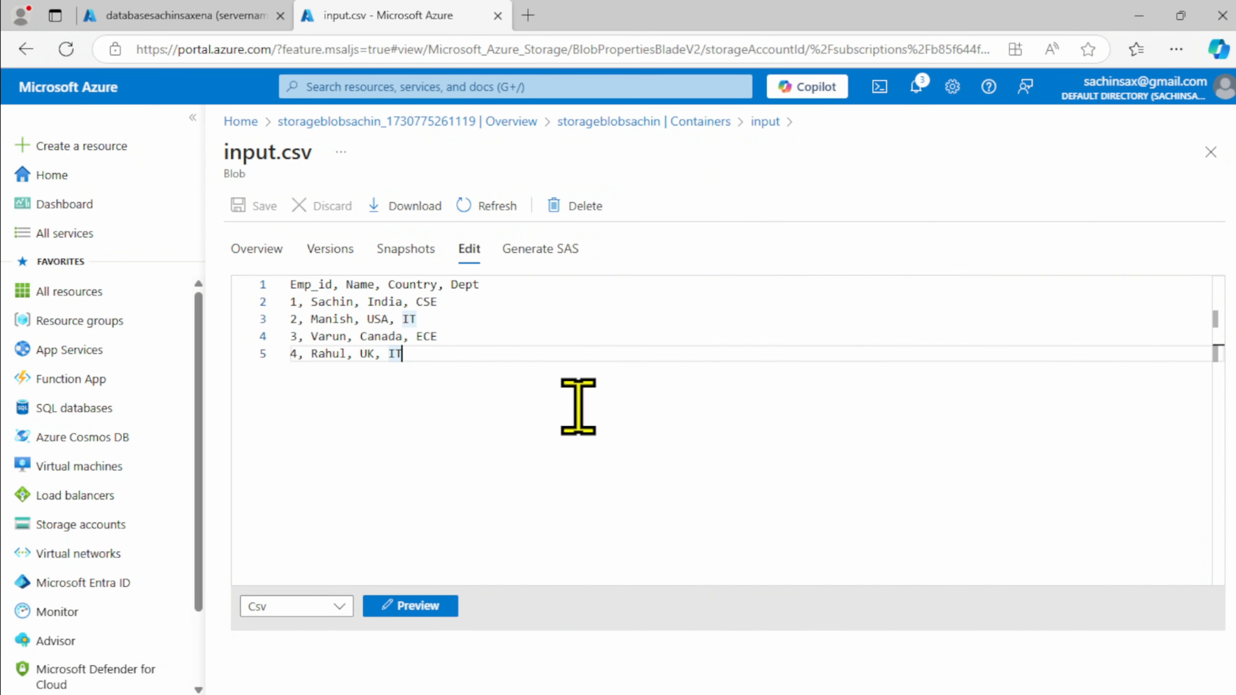
Step: Return to the database query editor, then switch to the File Explorer folder containing the SQL Query text file
left_click(146, 15)
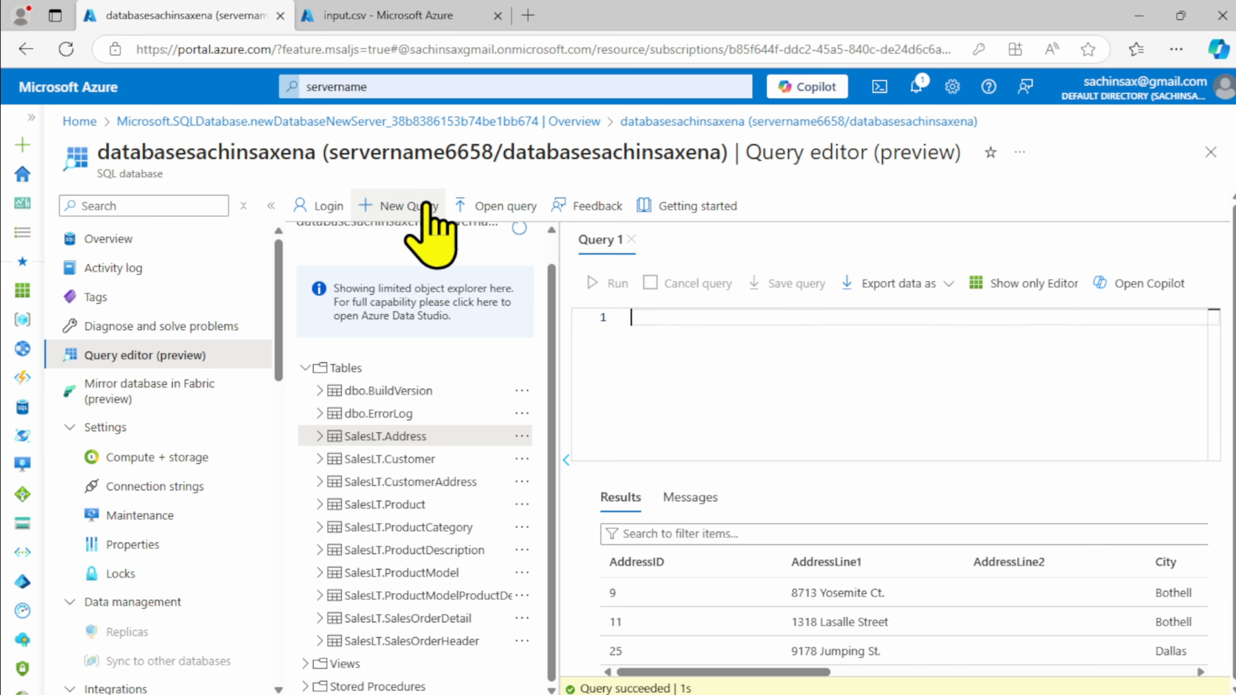
left_click(492, 206)
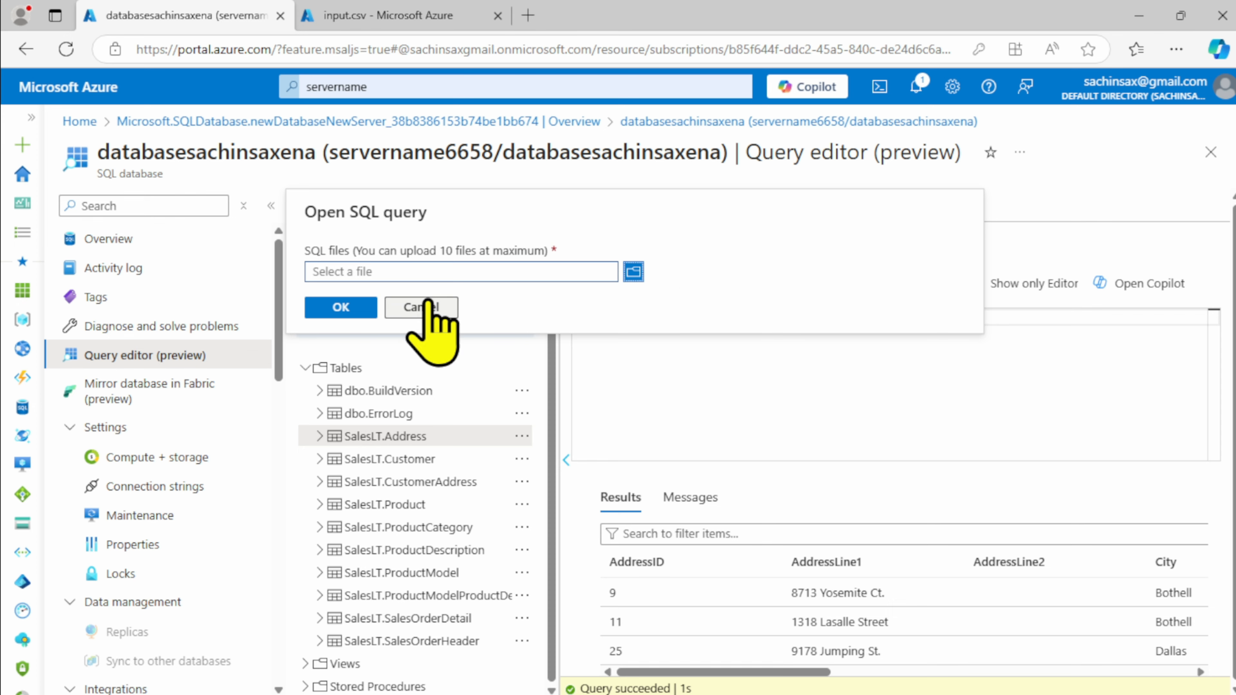
left_click(1149, 22)
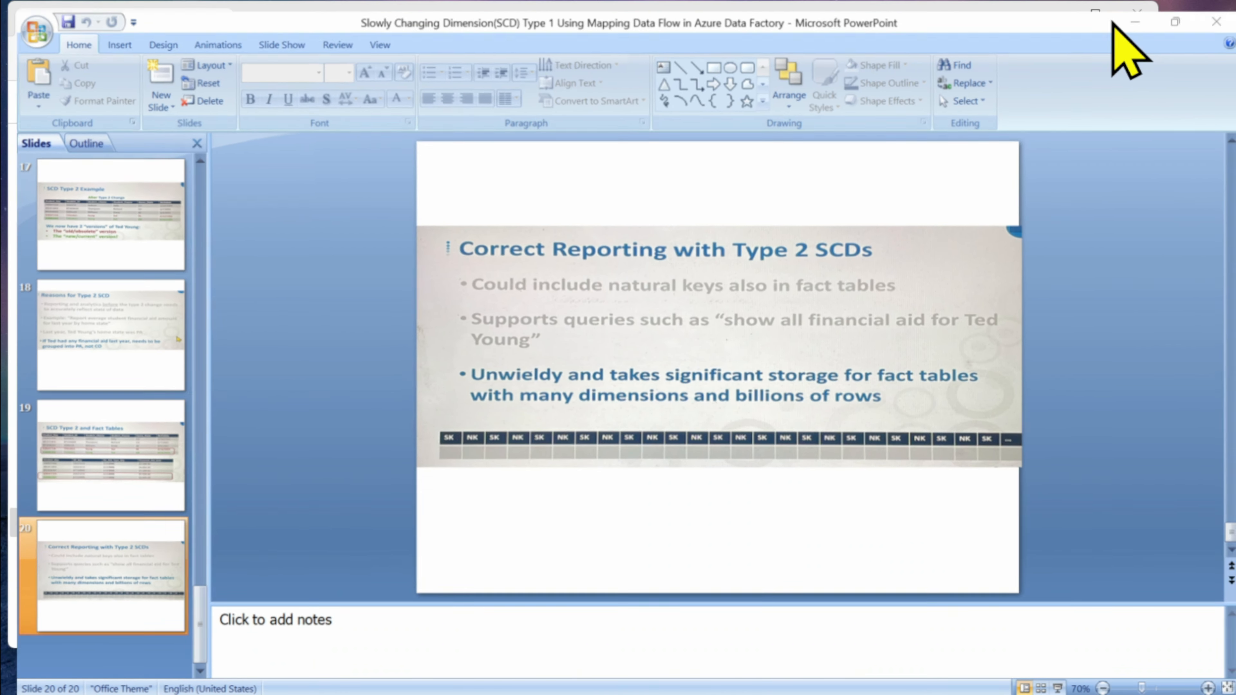
left_click(1137, 12)
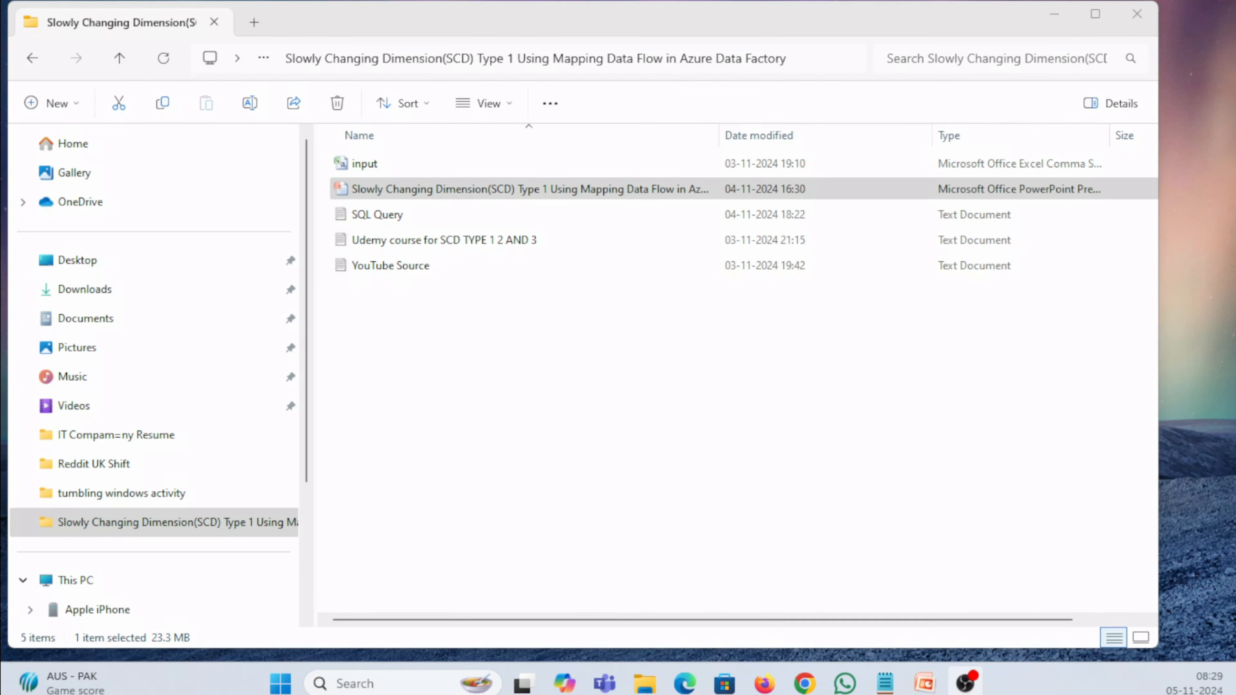
Step: Open the SQL Query text file and copy its Type 2 drop, CREATE TABLE and INSERT statements for std2
double_click(371, 217)
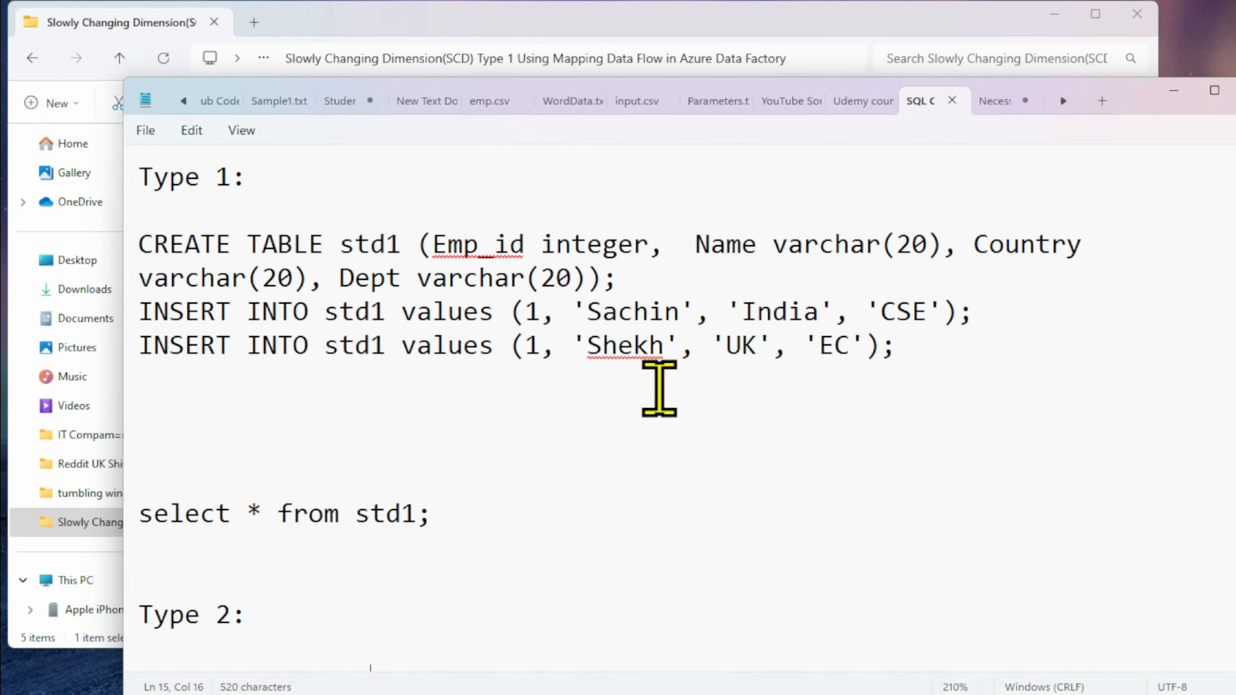
scroll(257, 400, "down", 5)
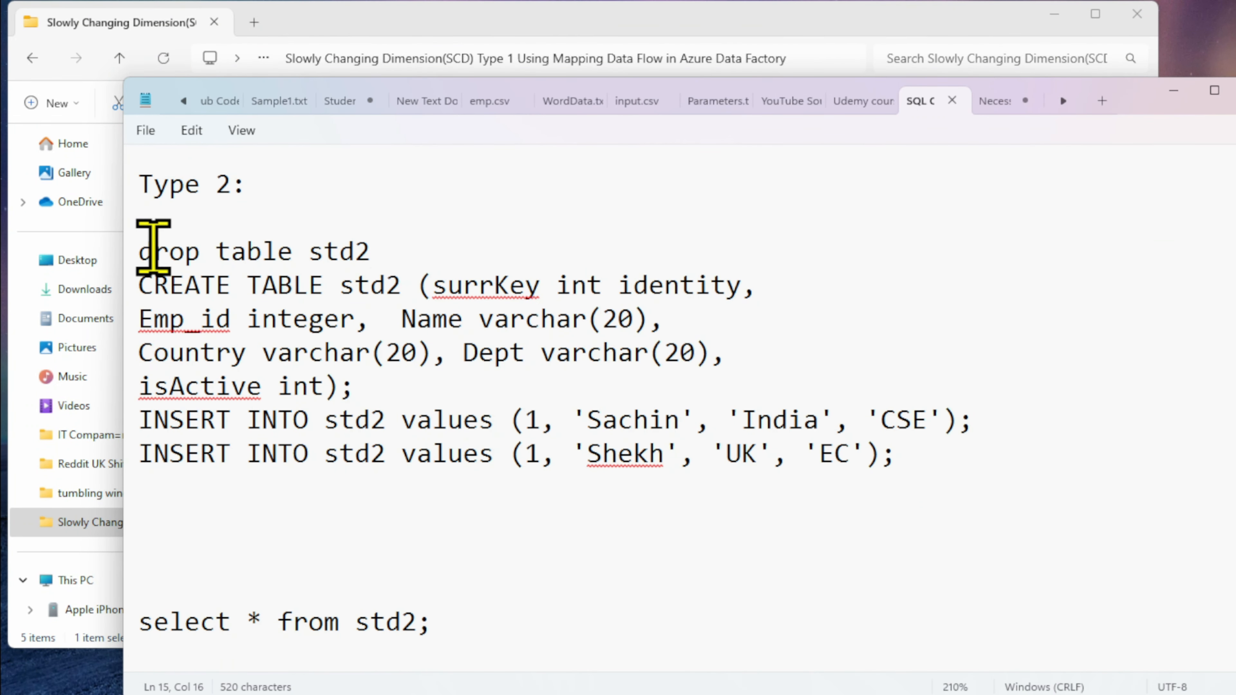
left_click_drag(140, 239, 414, 248)
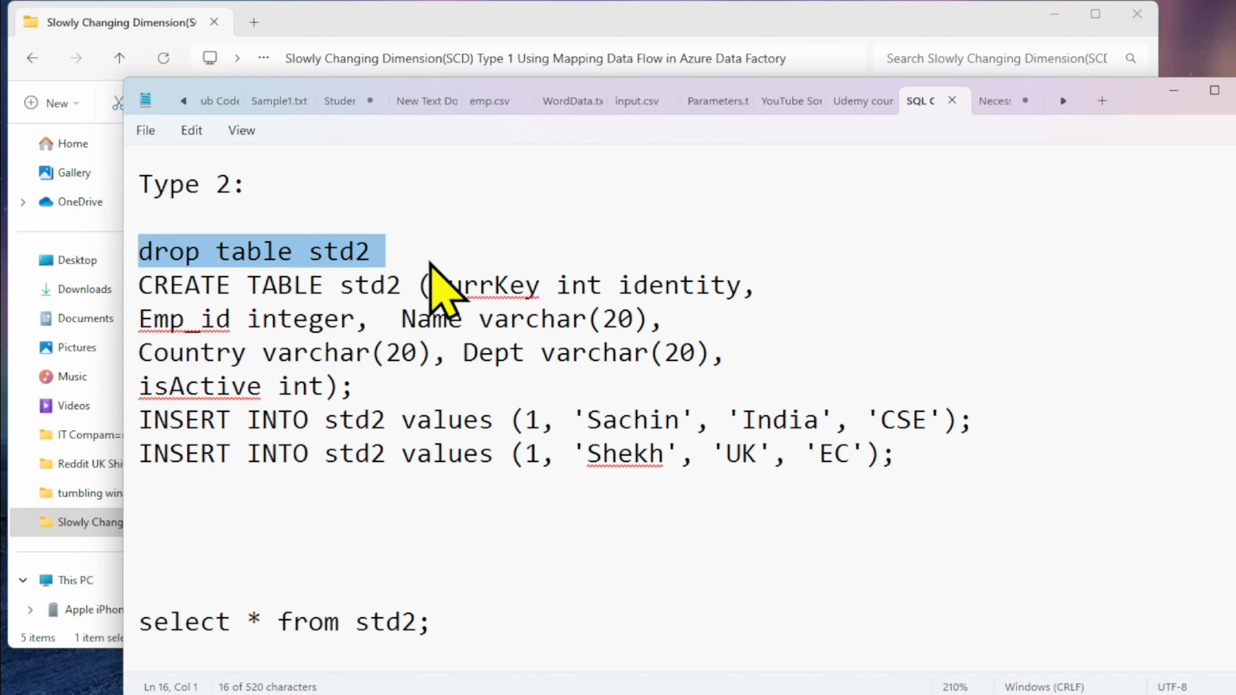
left_click_drag(430, 263, 915, 462)
key("ctrl+c")
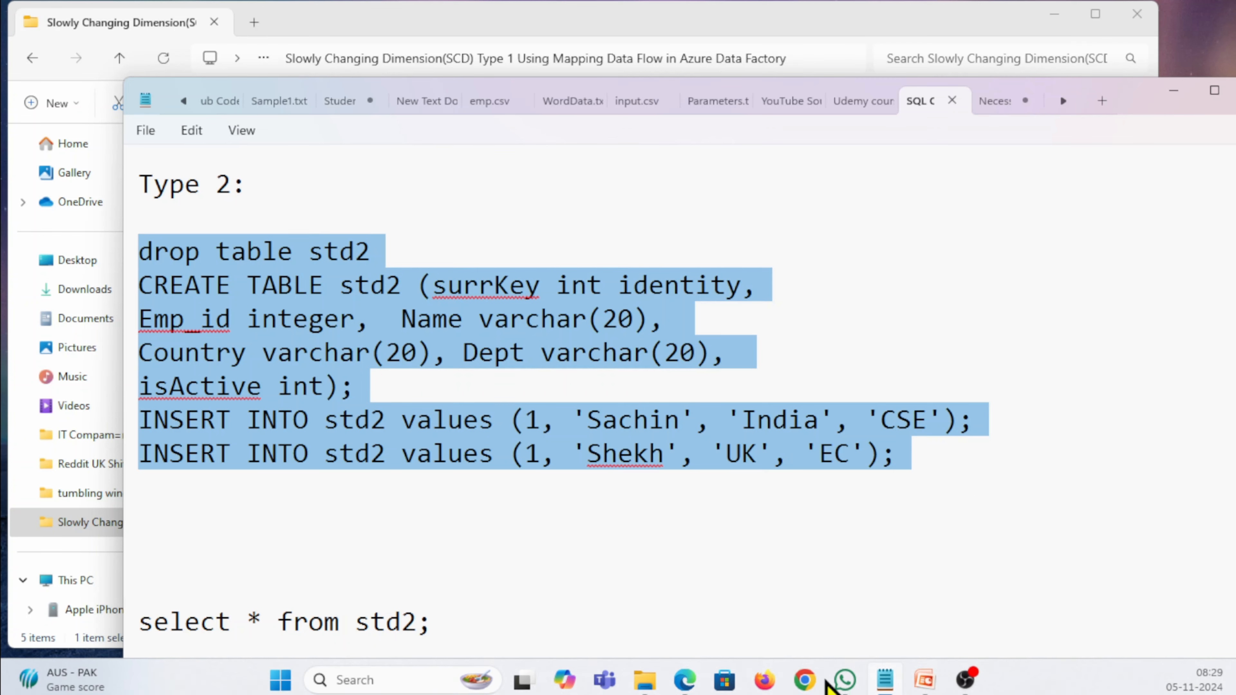
Step: Switch to the database's browser window and paste the copied std2 script into the empty query
mouse_move(685, 673)
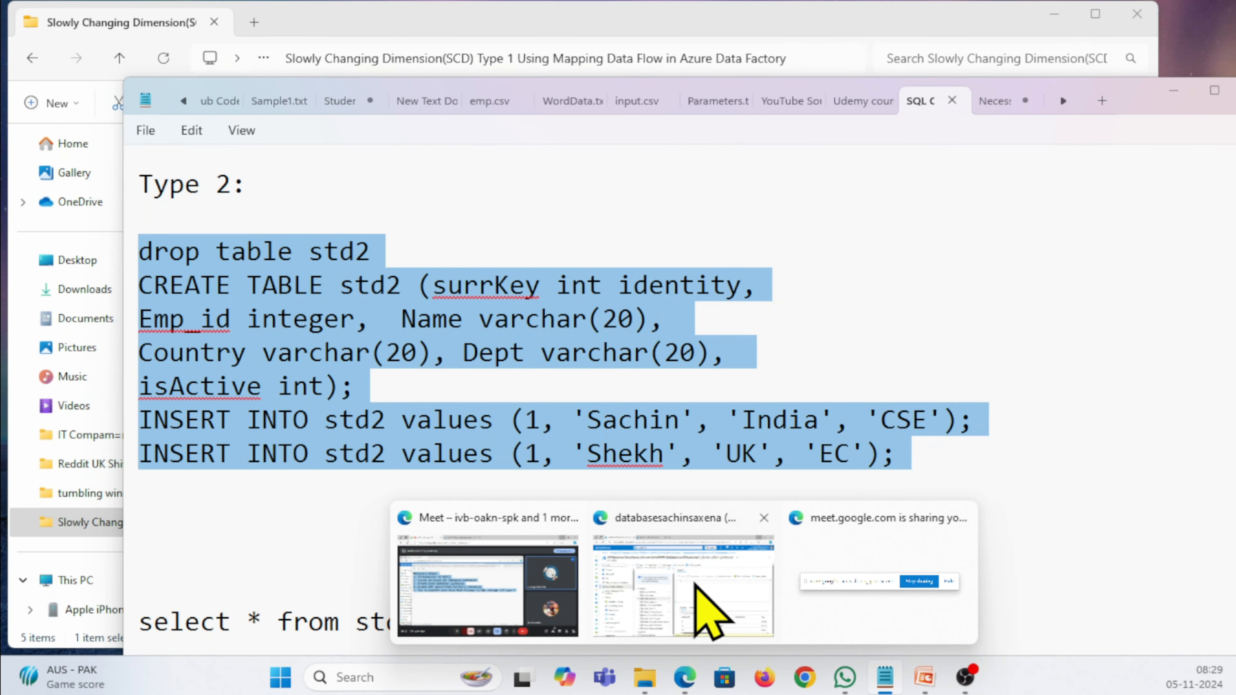
left_click(708, 599)
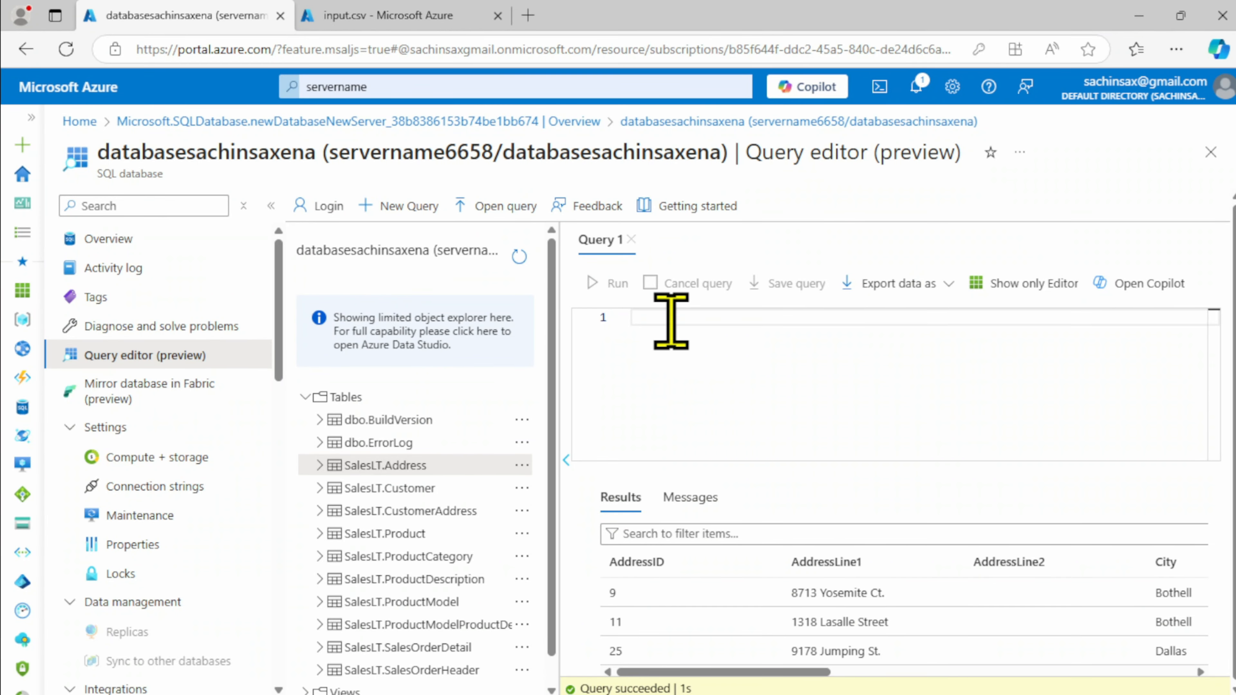
key("ctrl+v")
Step: Rename the table from std2 to student in the drop table and CREATE TABLE statements
left_click_drag(750, 318, 629, 319)
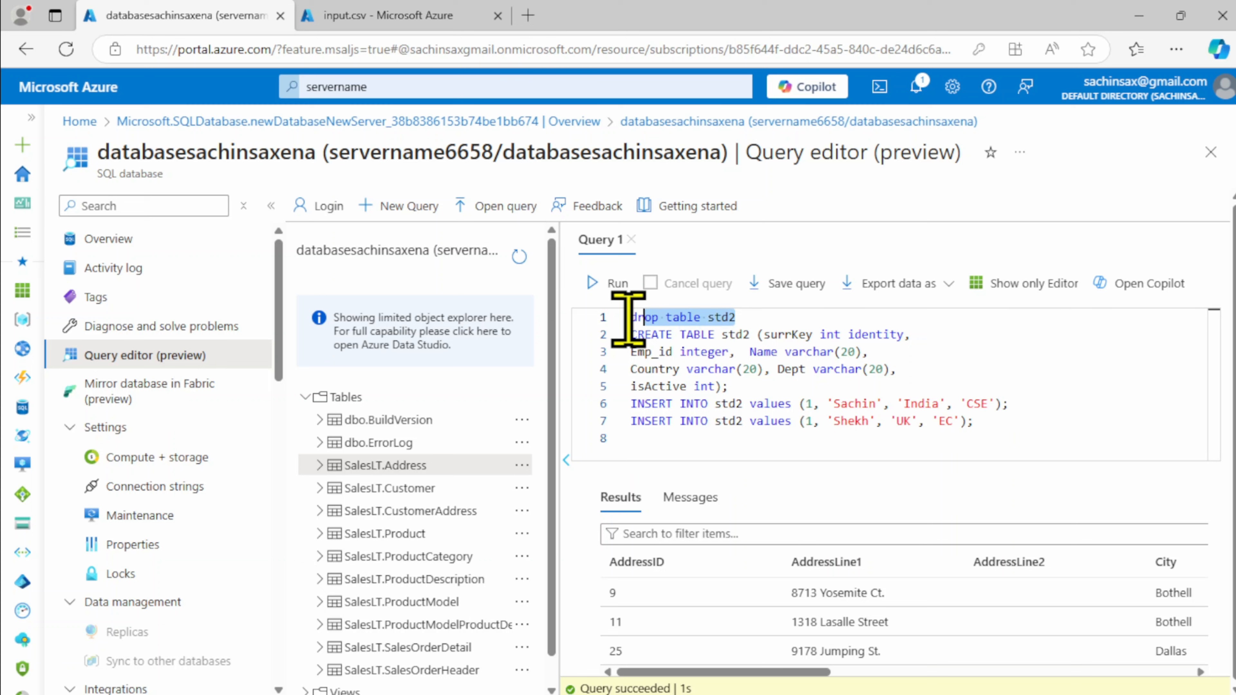
left_click(749, 315)
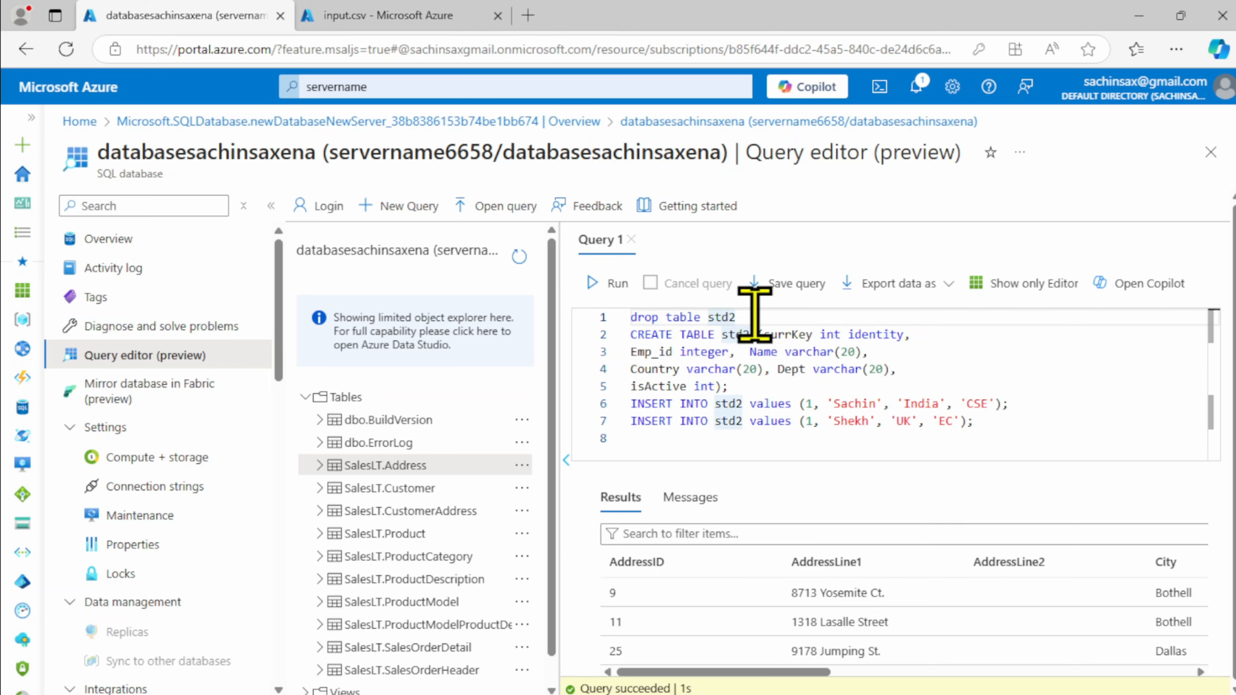
type("ud")
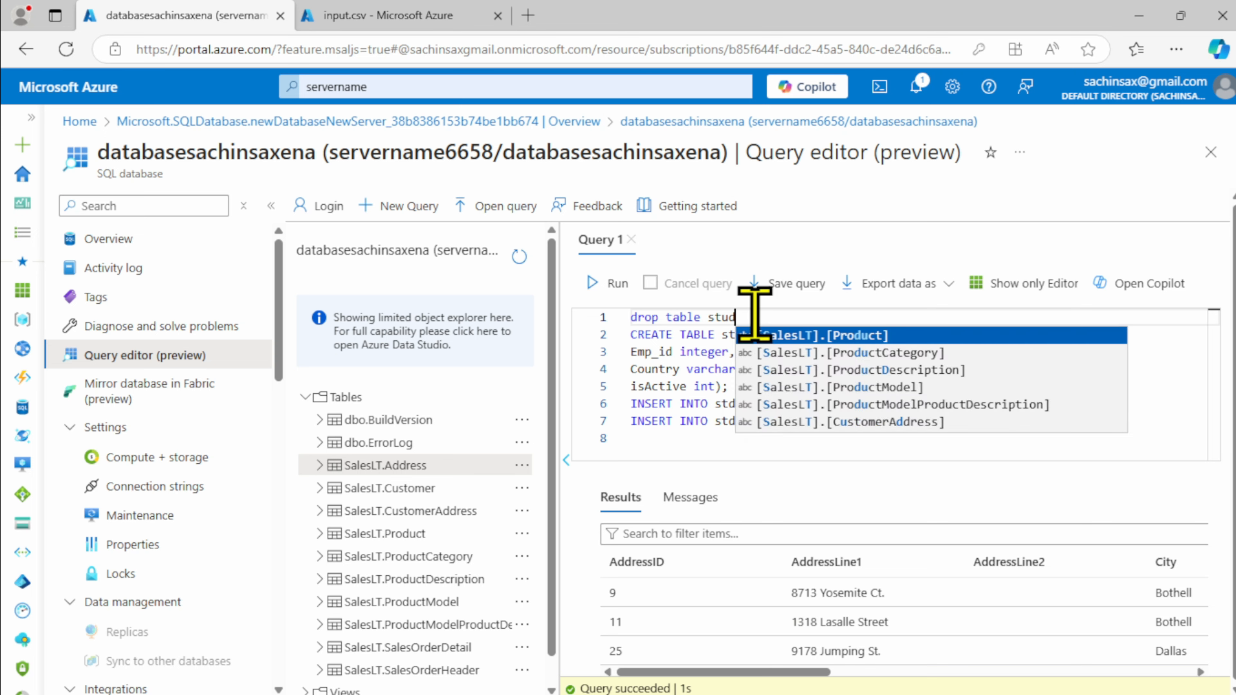
type("ent")
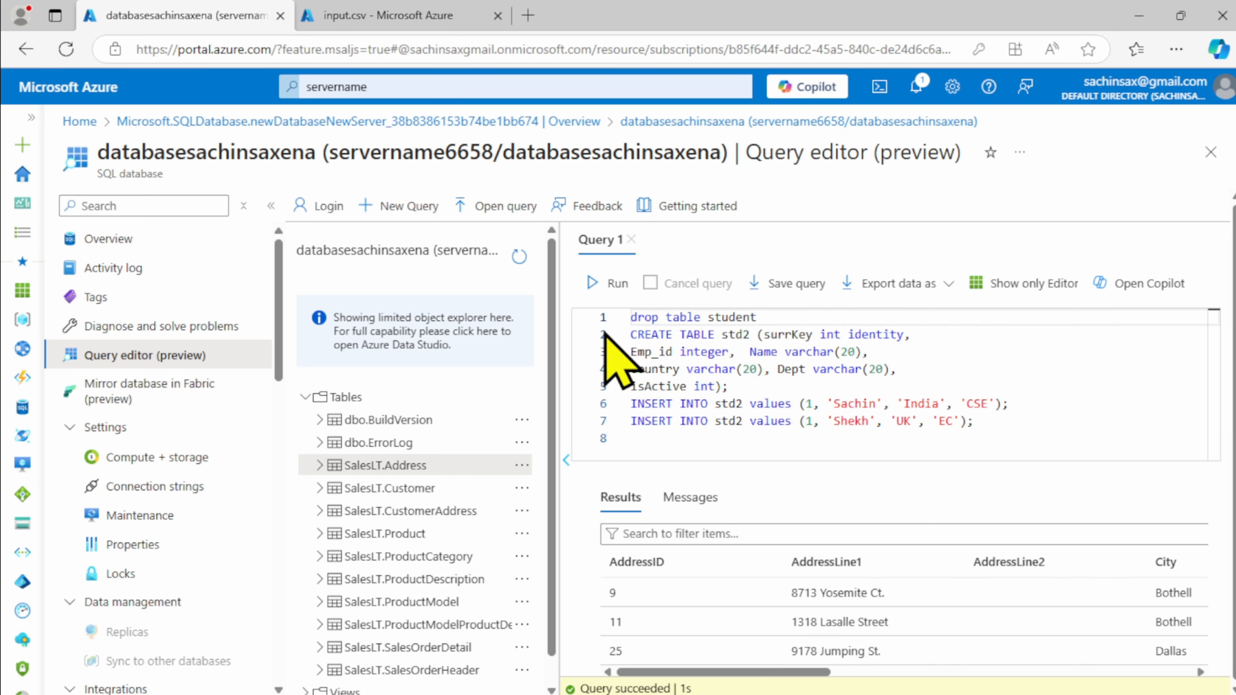
scroll(395, 502, "down", 1)
scroll(399, 565, "up", 1)
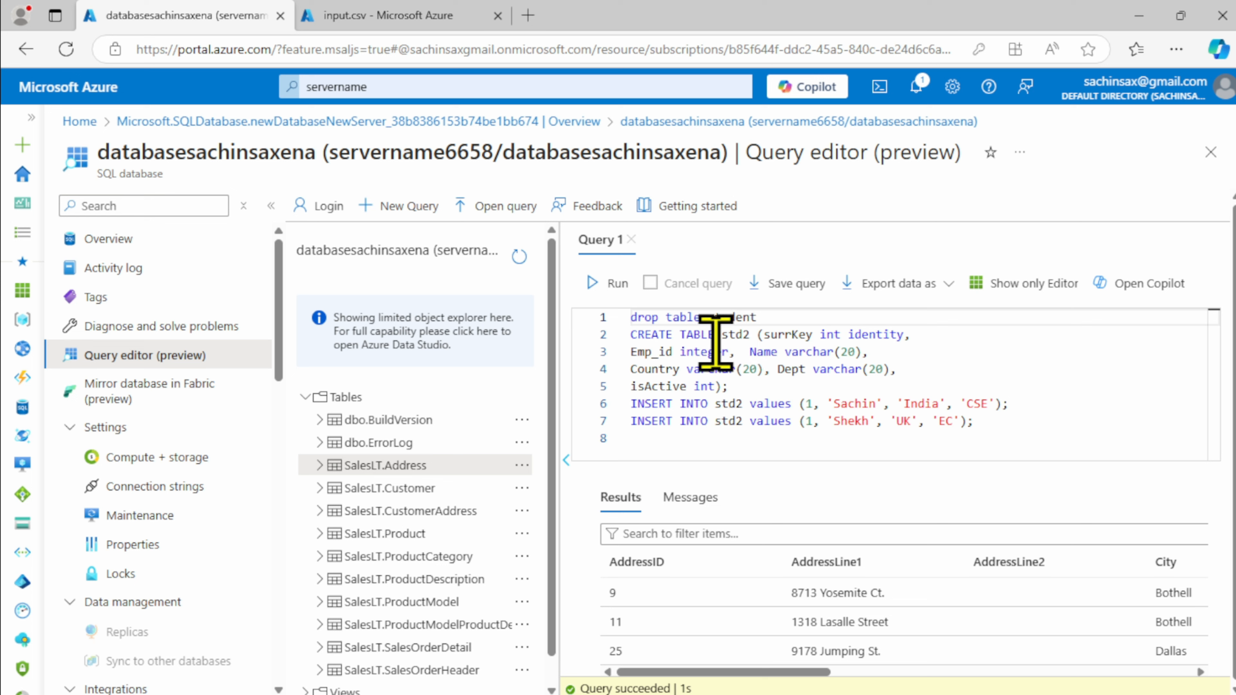
left_click(749, 335)
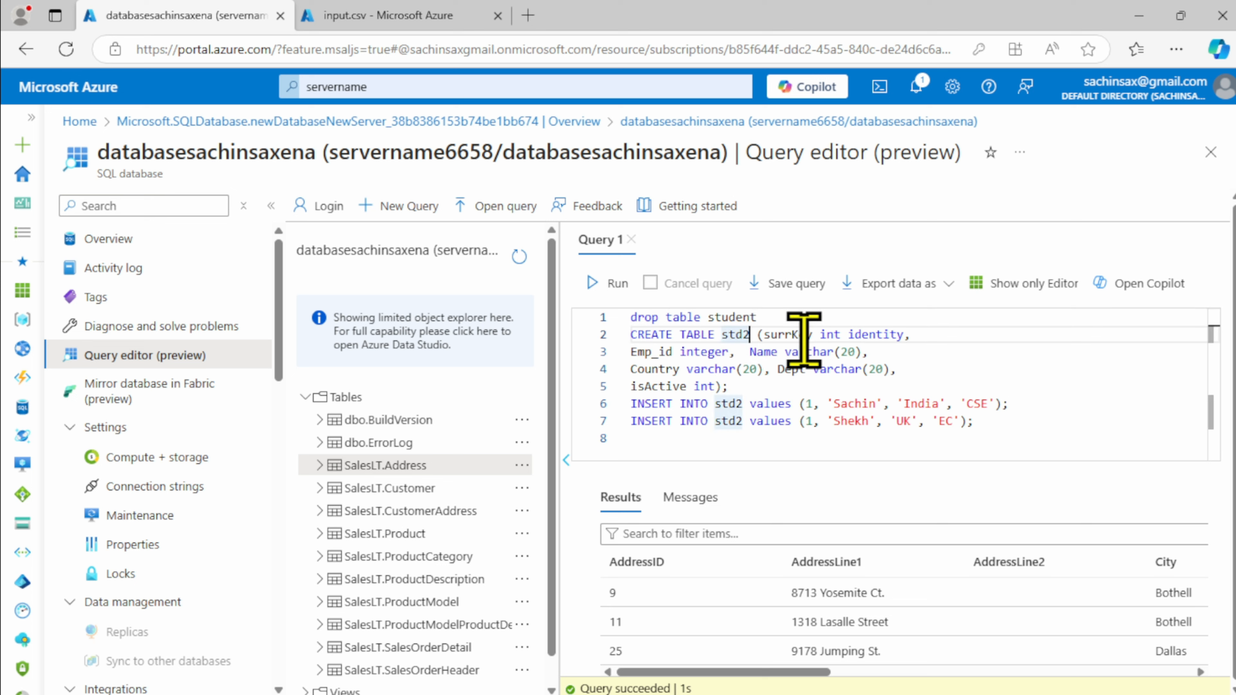
key("BackSpace")
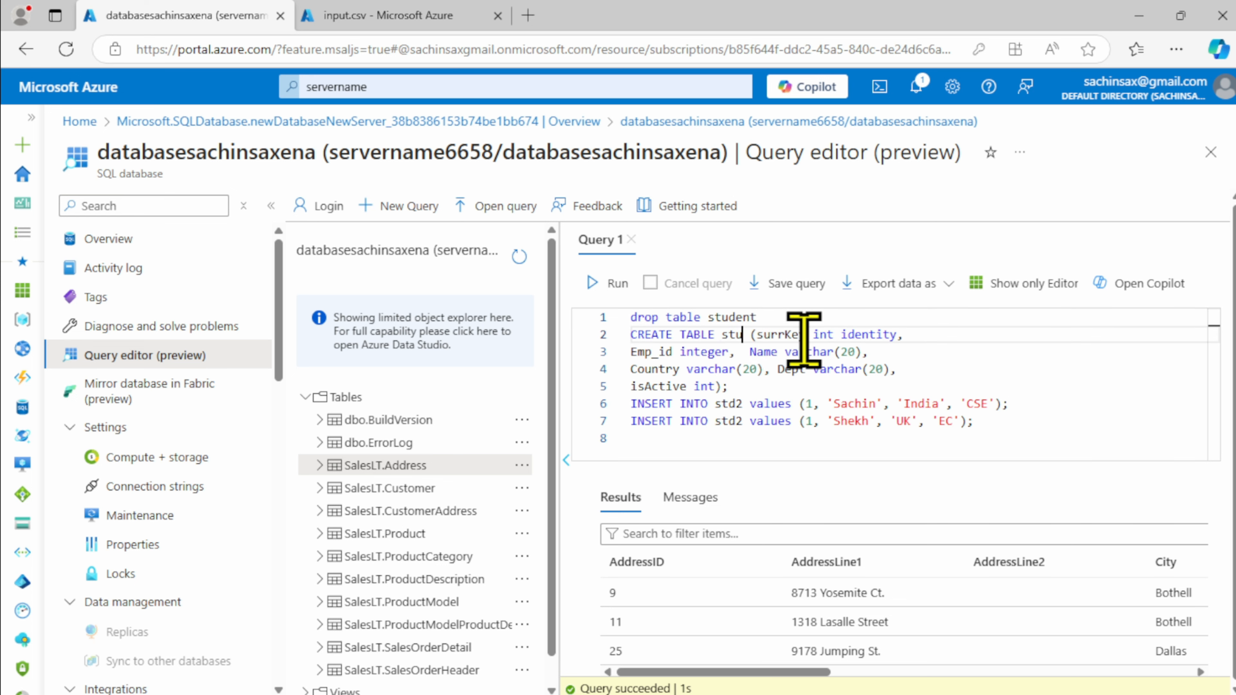
type("dent")
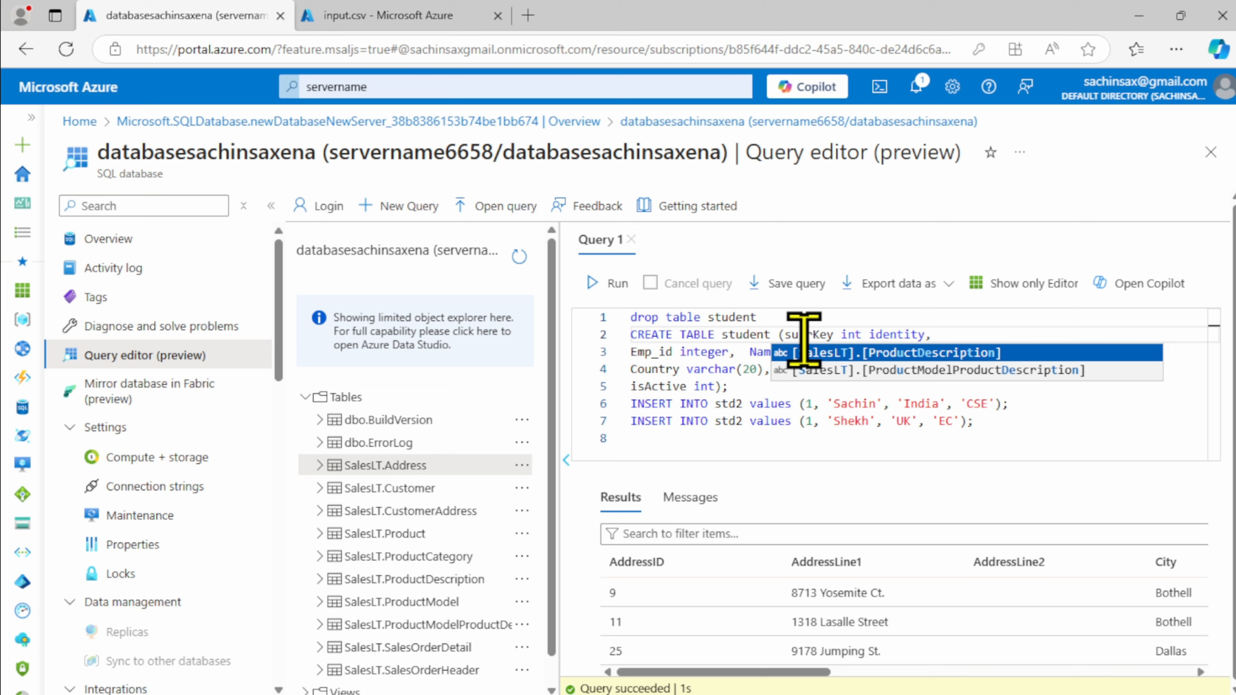
Step: Review the student table's column definitions, from the surrKey identity column through isActive
left_click(776, 421)
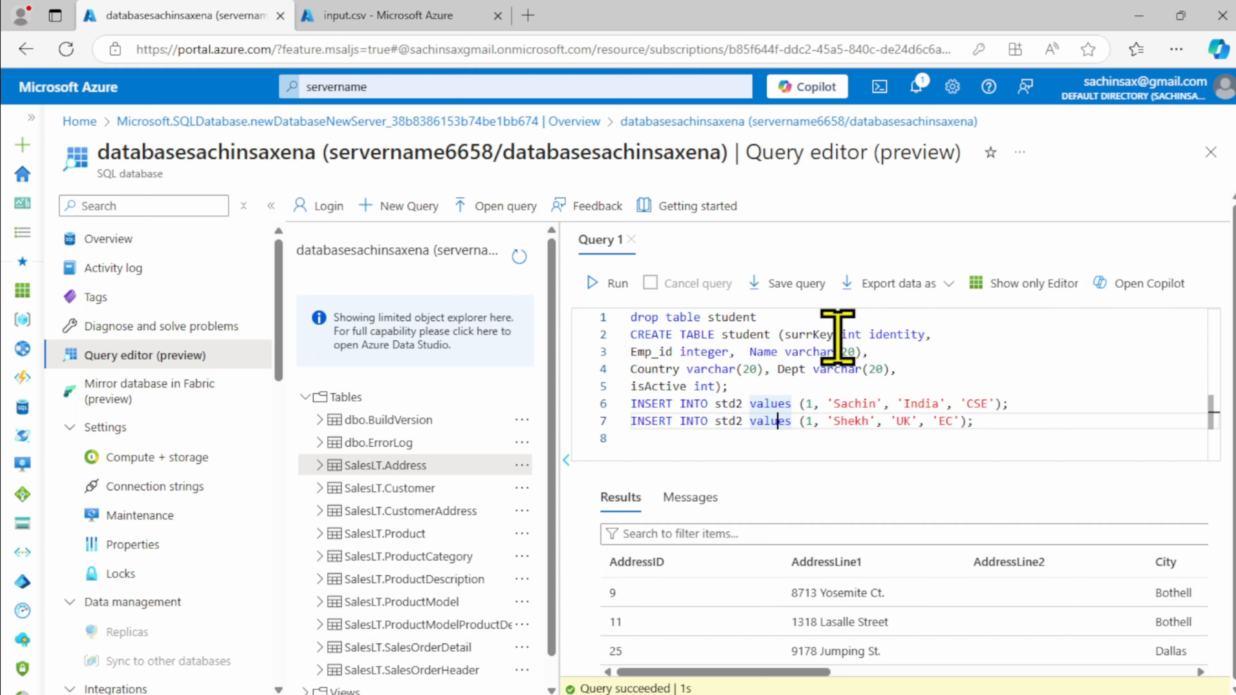
left_click(923, 332)
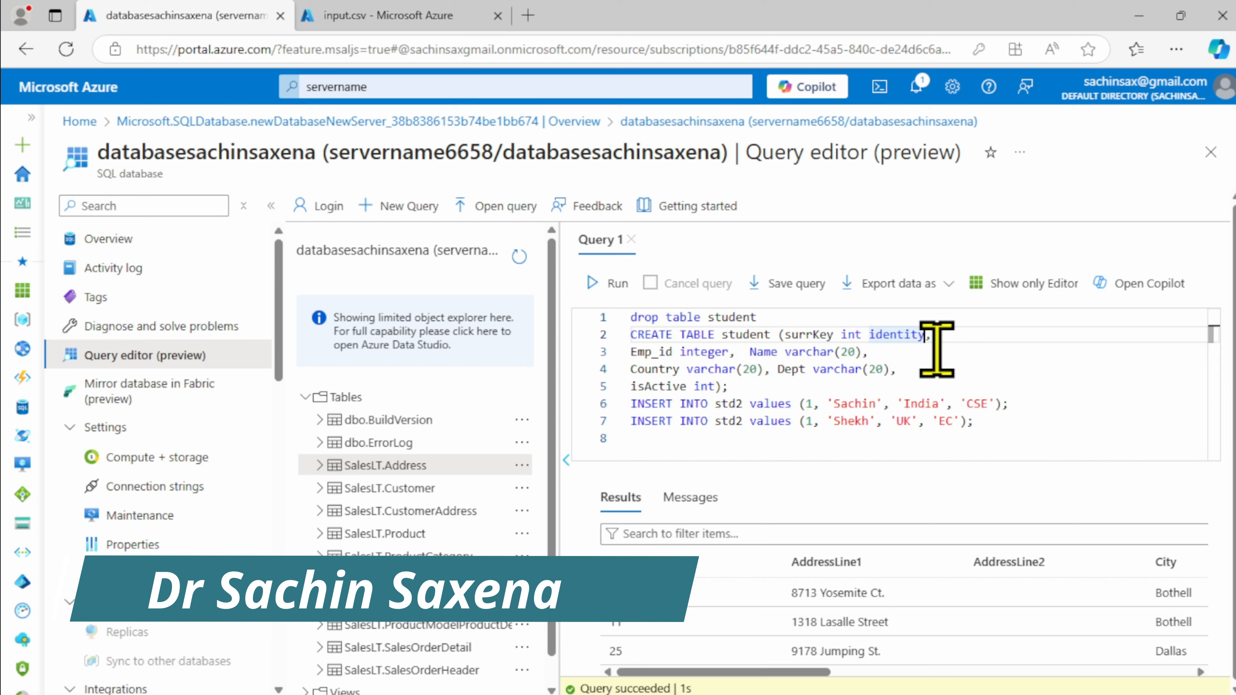
left_click_drag(779, 333, 836, 332)
left_click(923, 341)
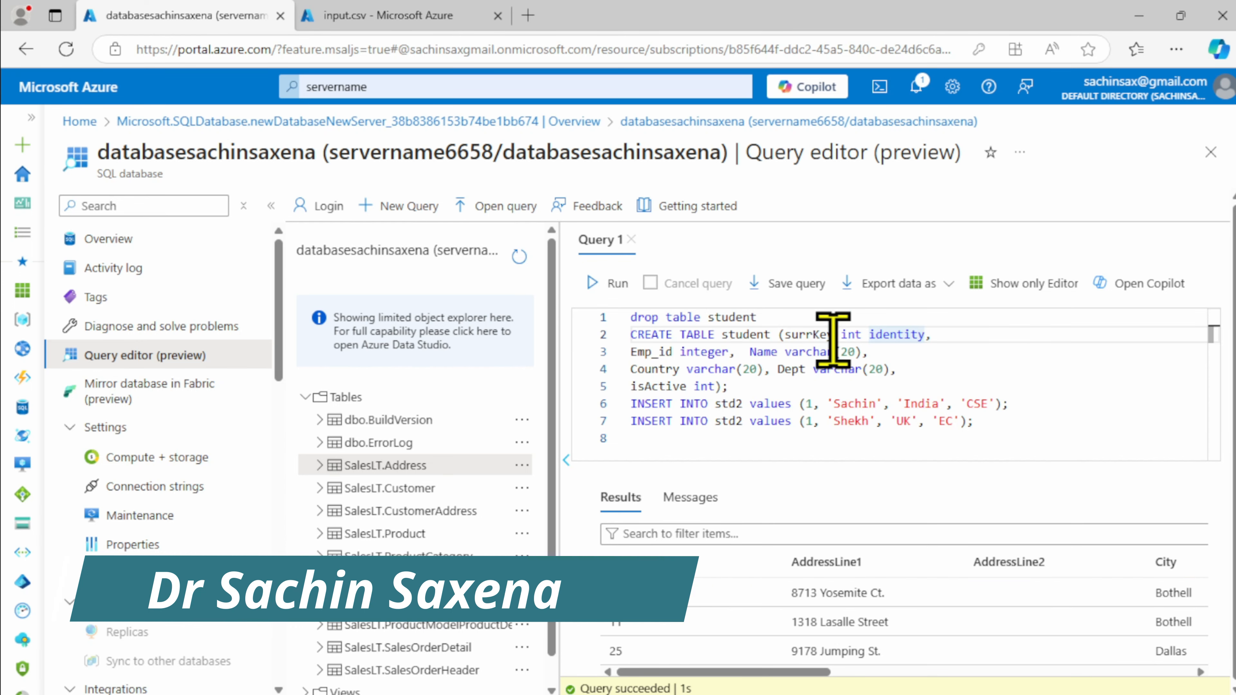
left_click_drag(631, 350, 774, 363)
left_click(734, 389)
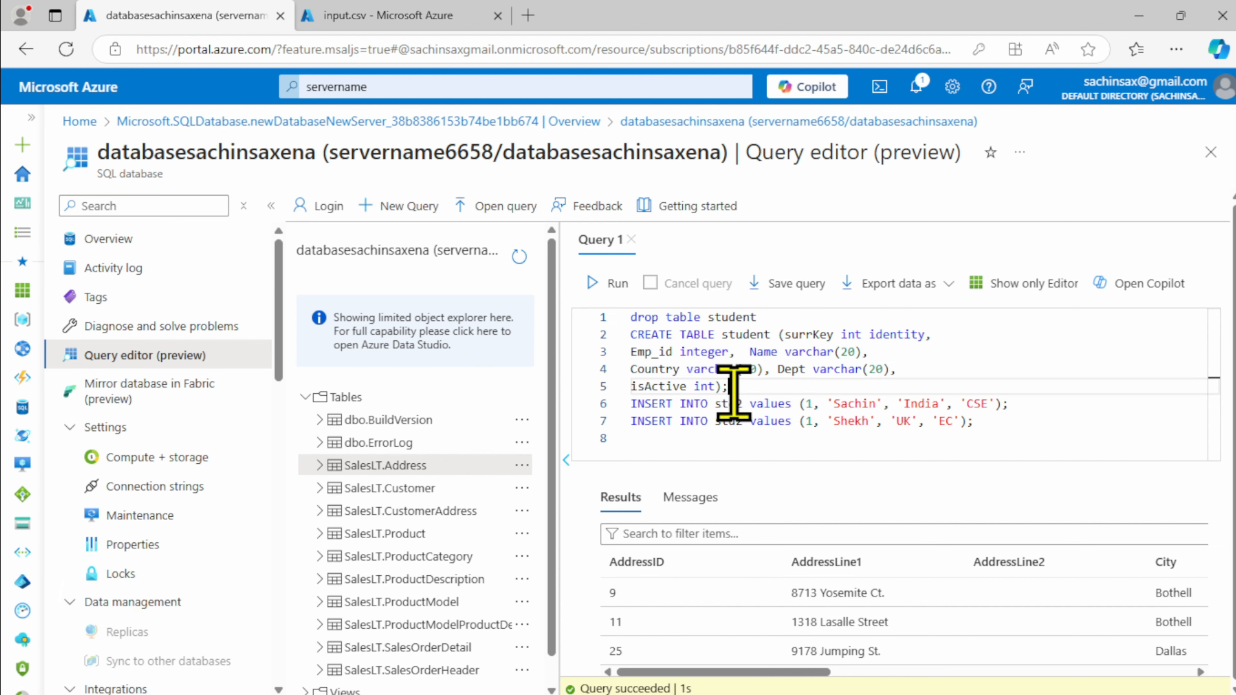
Step: Compare the header columns of input.csv in the other browser tab with the columns in the CREATE TABLE student statement
left_click(340, 12)
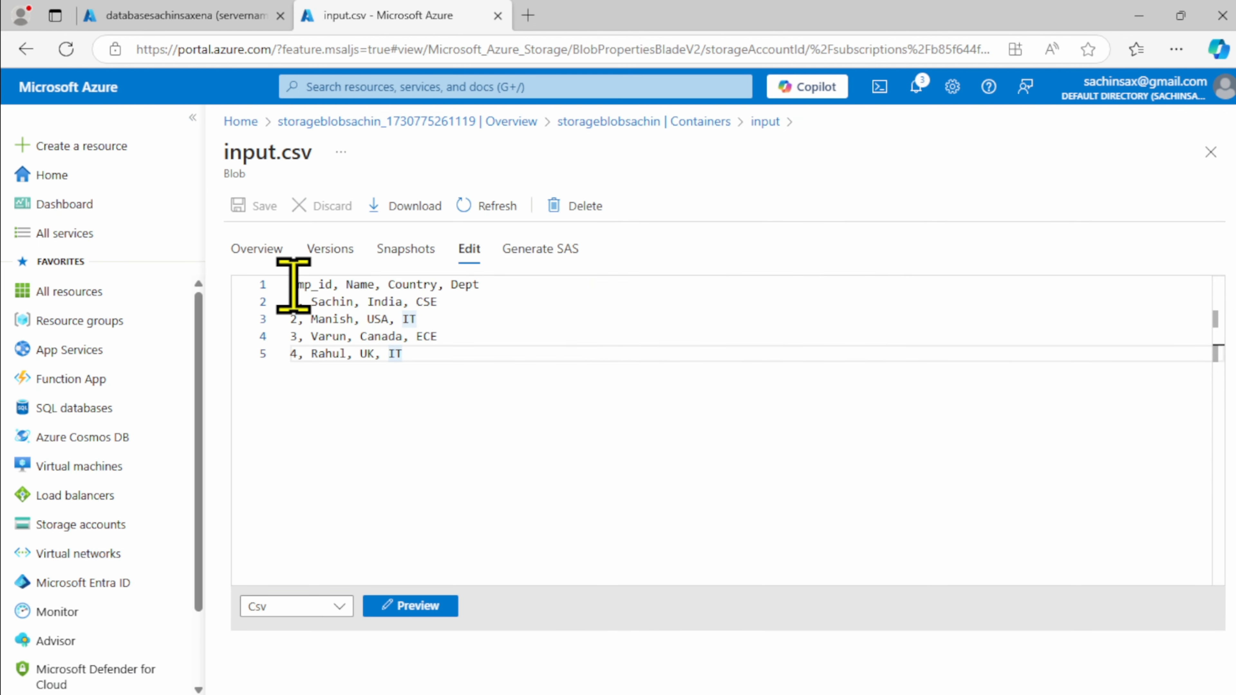
left_click_drag(291, 284, 366, 286)
left_click_drag(431, 284, 497, 288)
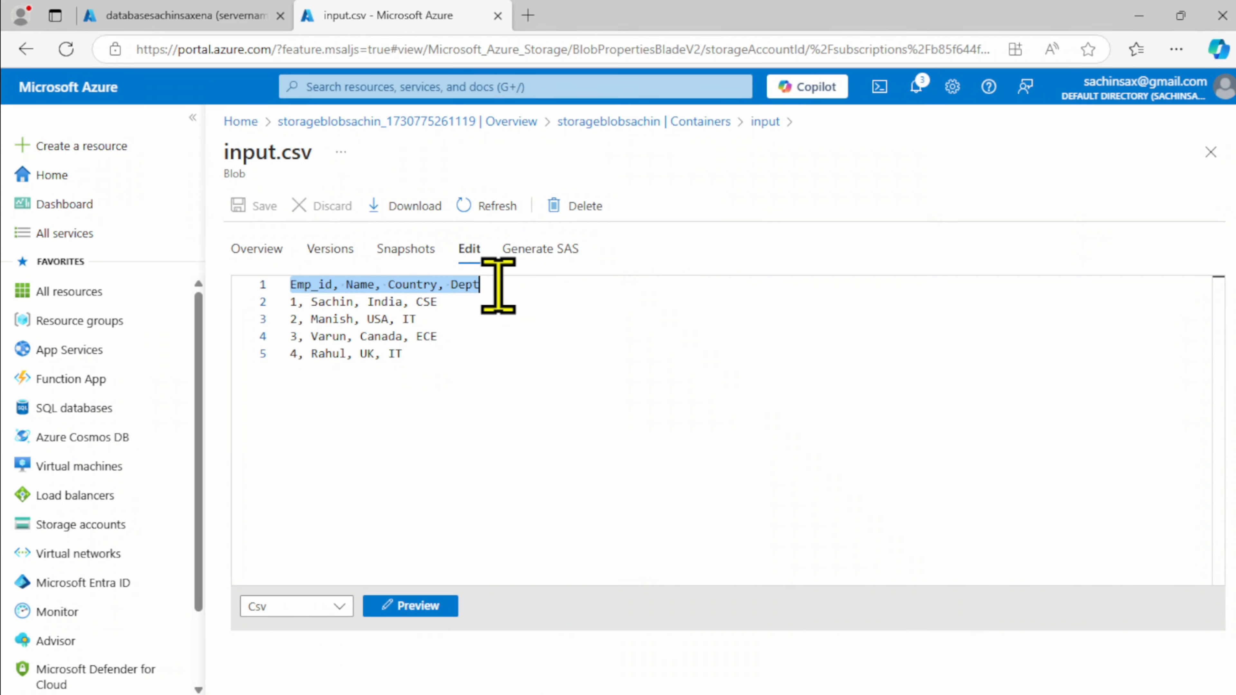
left_click(444, 386)
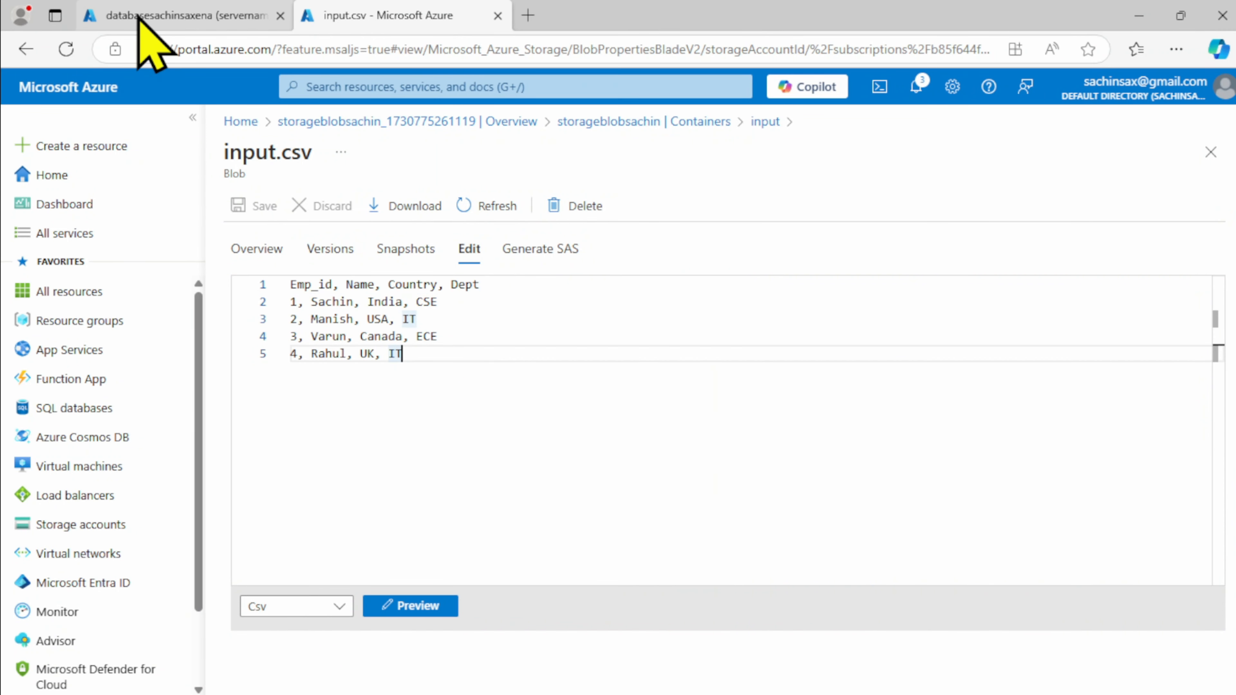
left_click(195, 15)
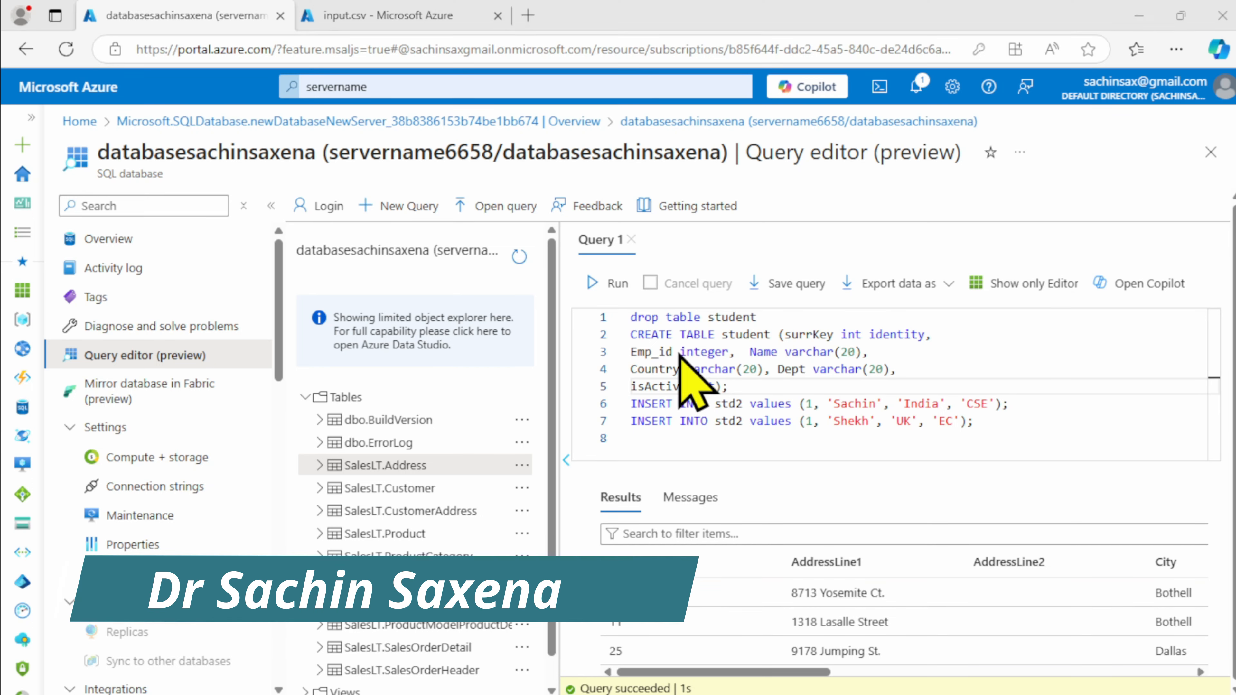
mouse_move(626, 337)
left_mouse_down()
mouse_move(659, 367)
mouse_move(907, 385)
left_mouse_up()
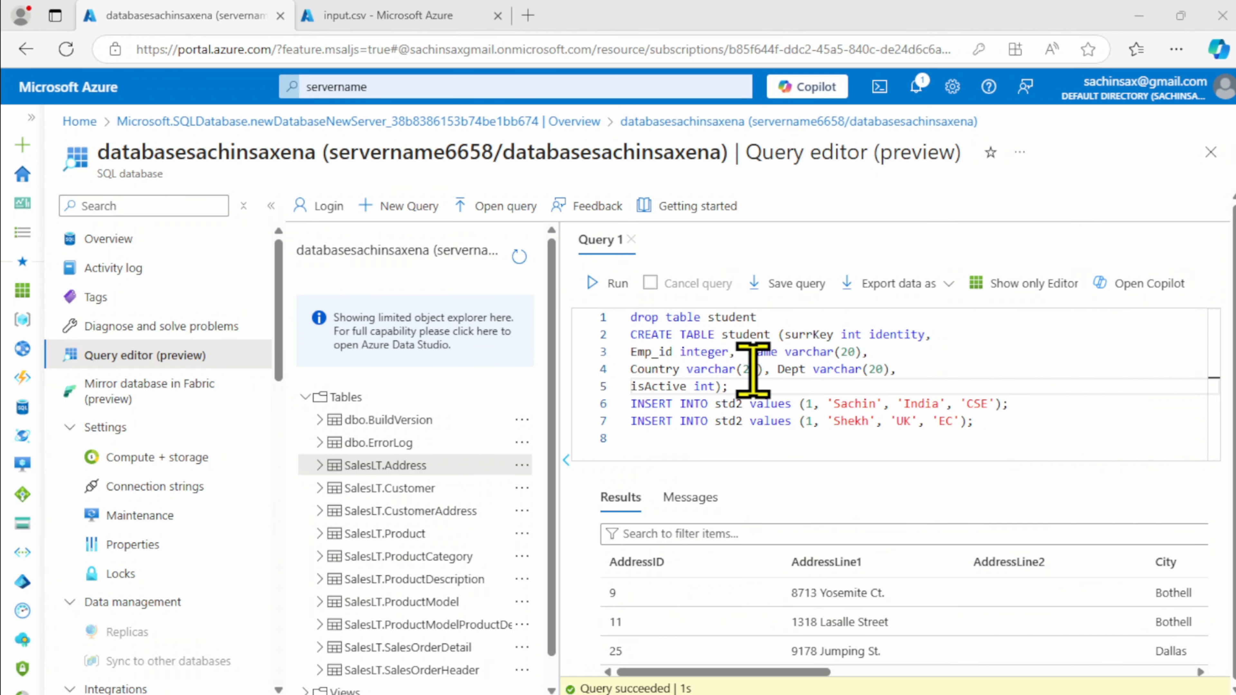
left_click(704, 385)
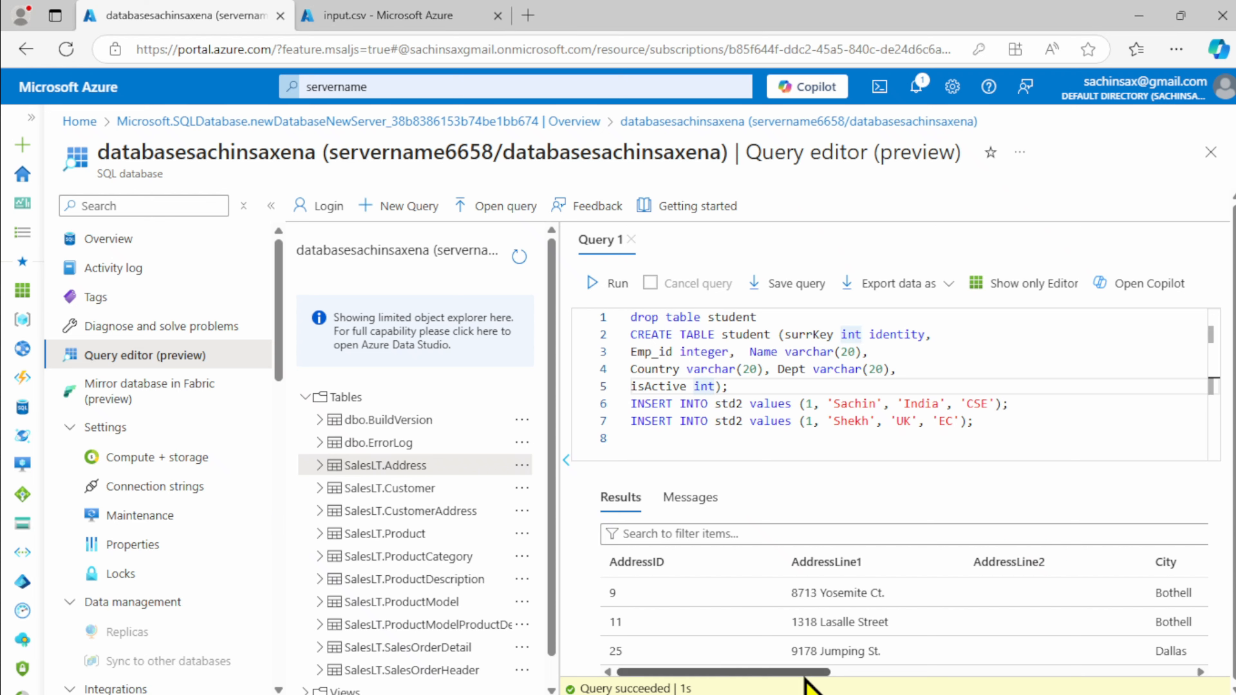
left_click_drag(804, 674, 806, 675)
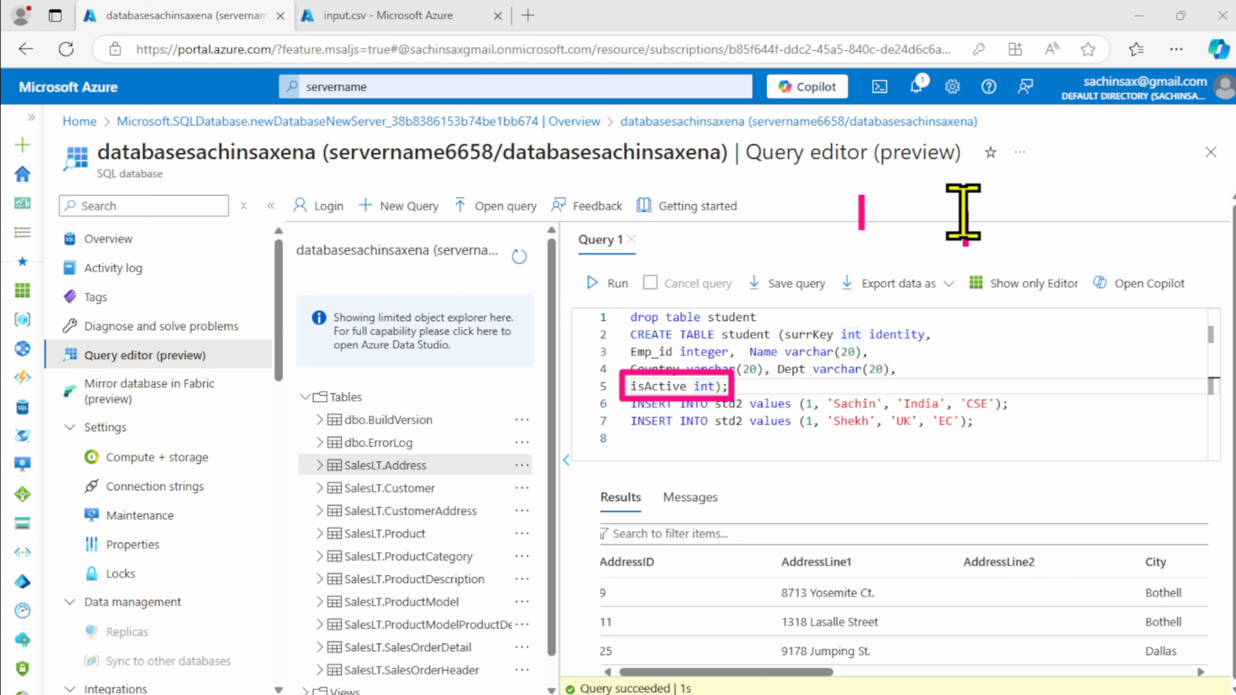
type("Contact NO")
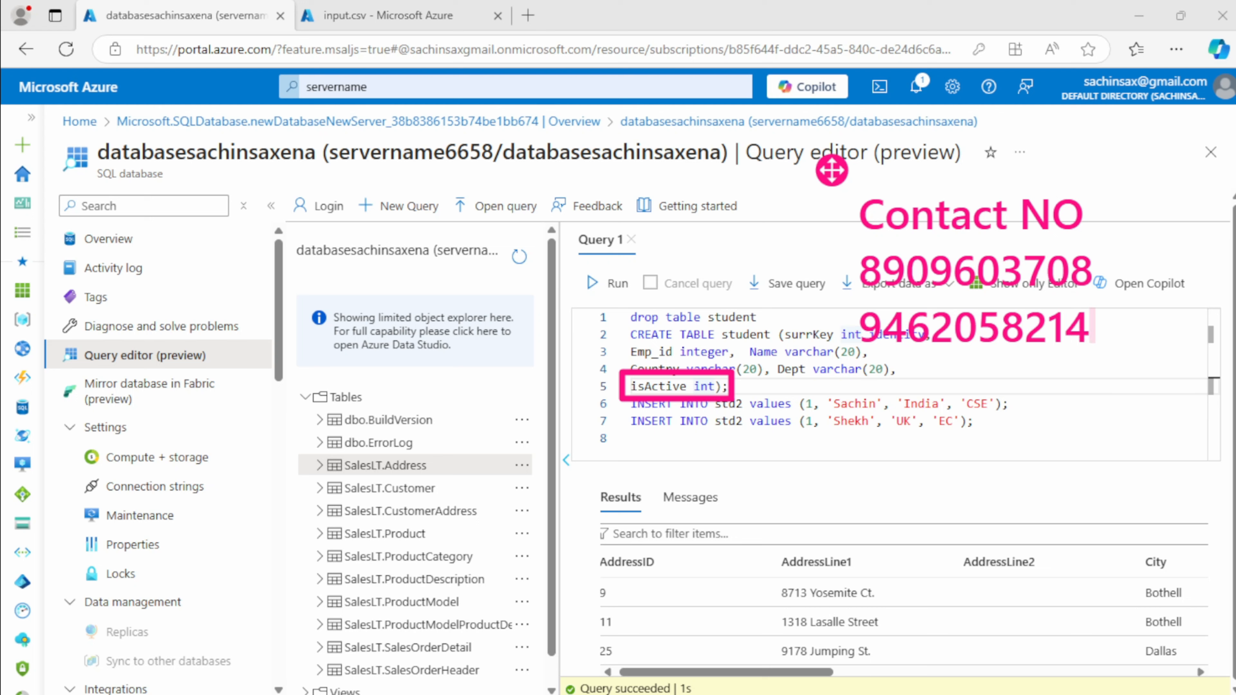
left_click(1158, 195)
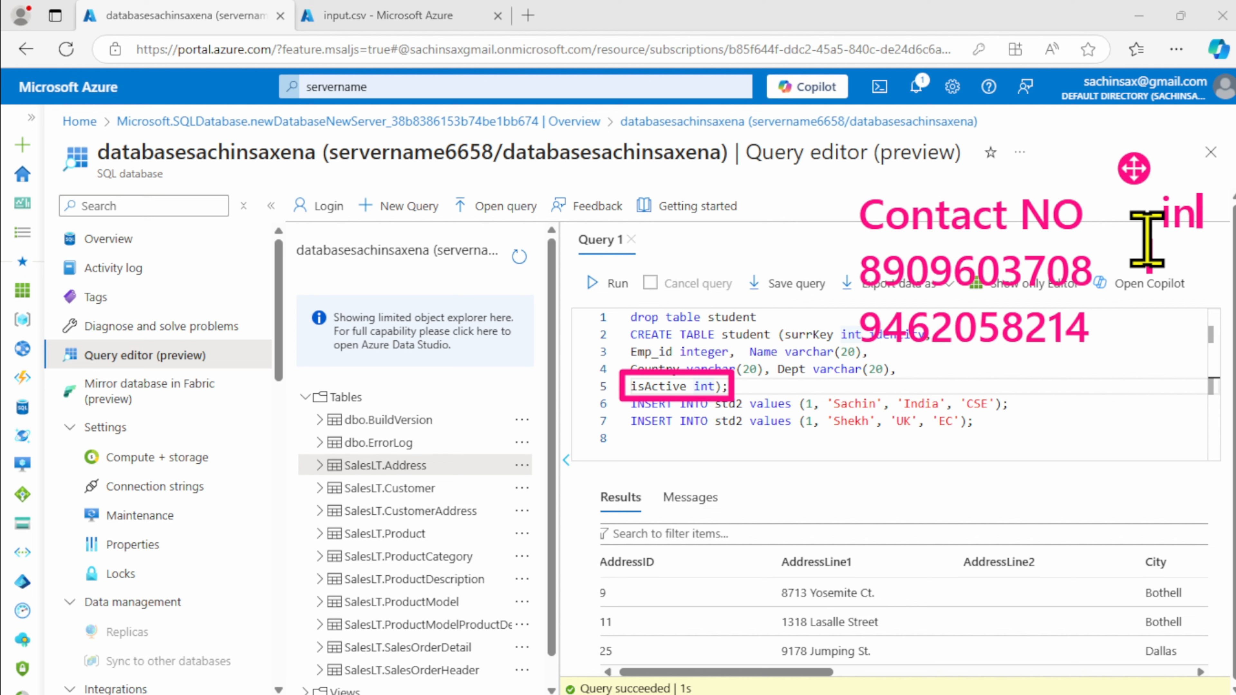
type("in")
key("BackSpace")
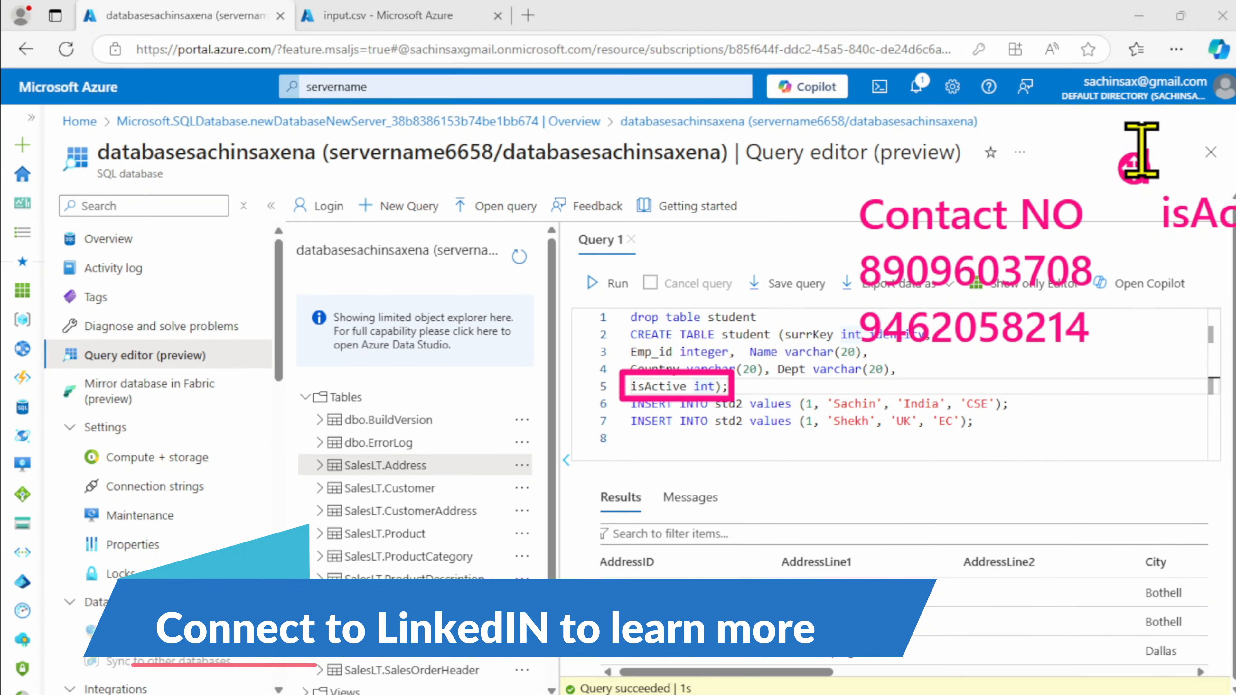
left_click_drag(1134, 168, 1076, 166)
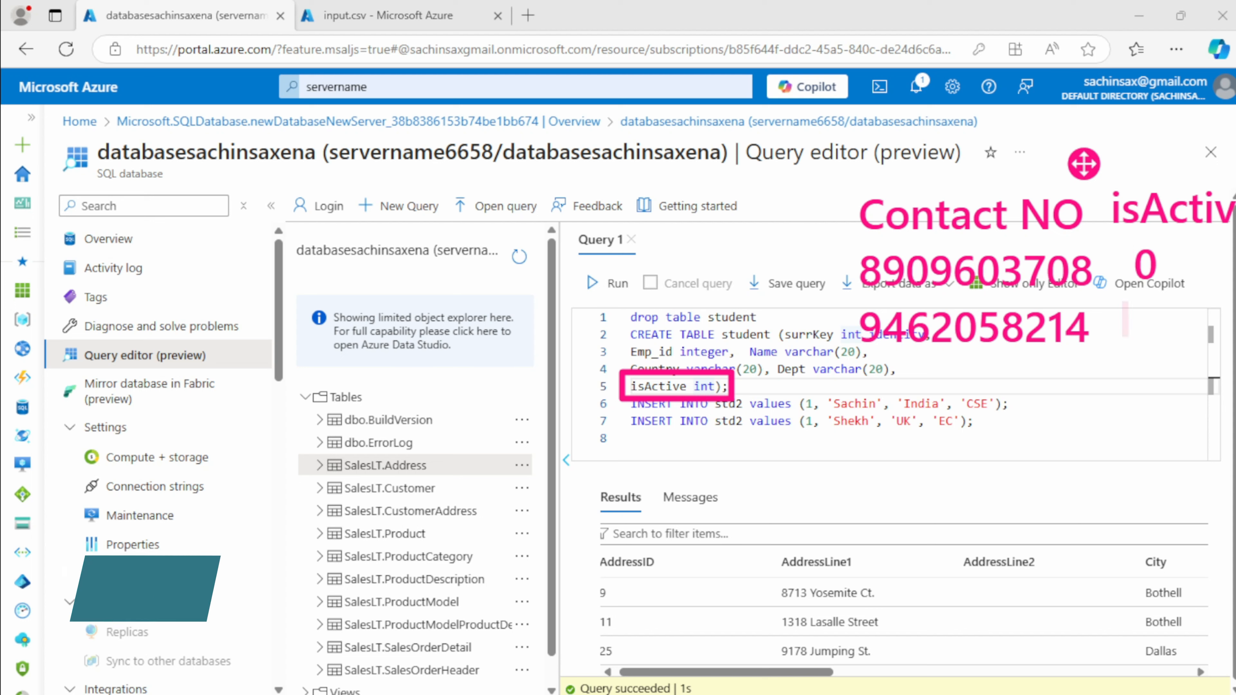
type("1")
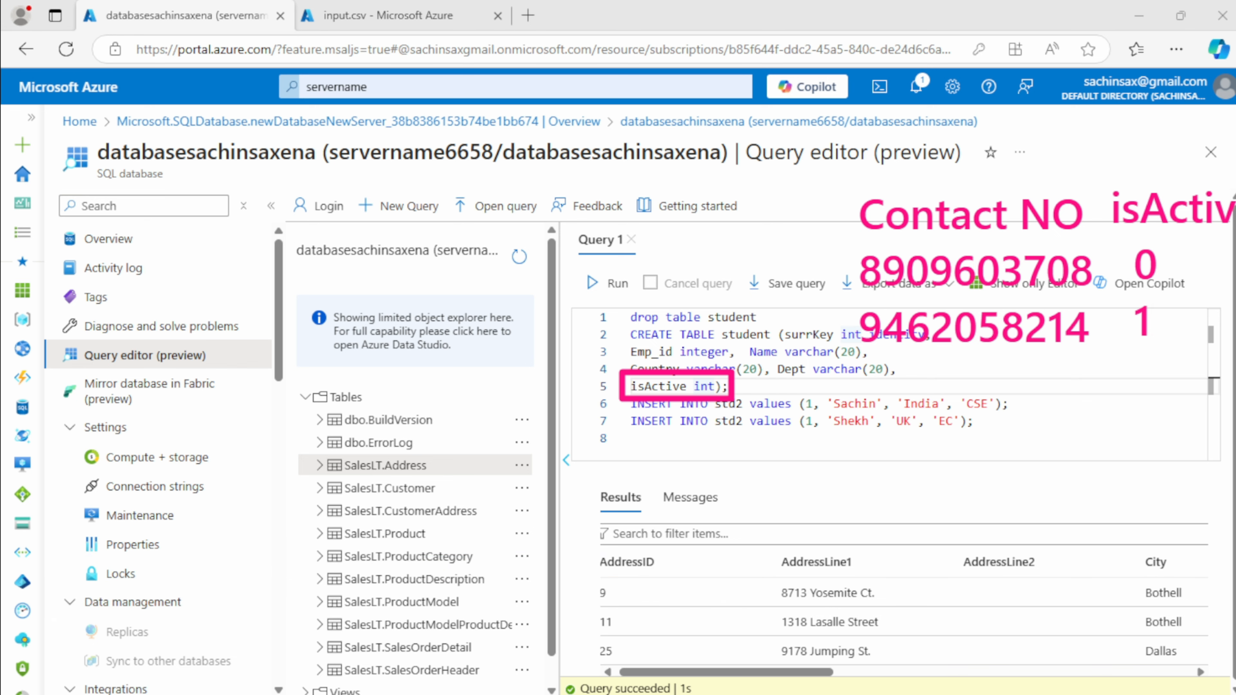
mouse_move(821, 292)
left_mouse_down()
mouse_move(863, 335)
mouse_move(1104, 362)
left_mouse_up()
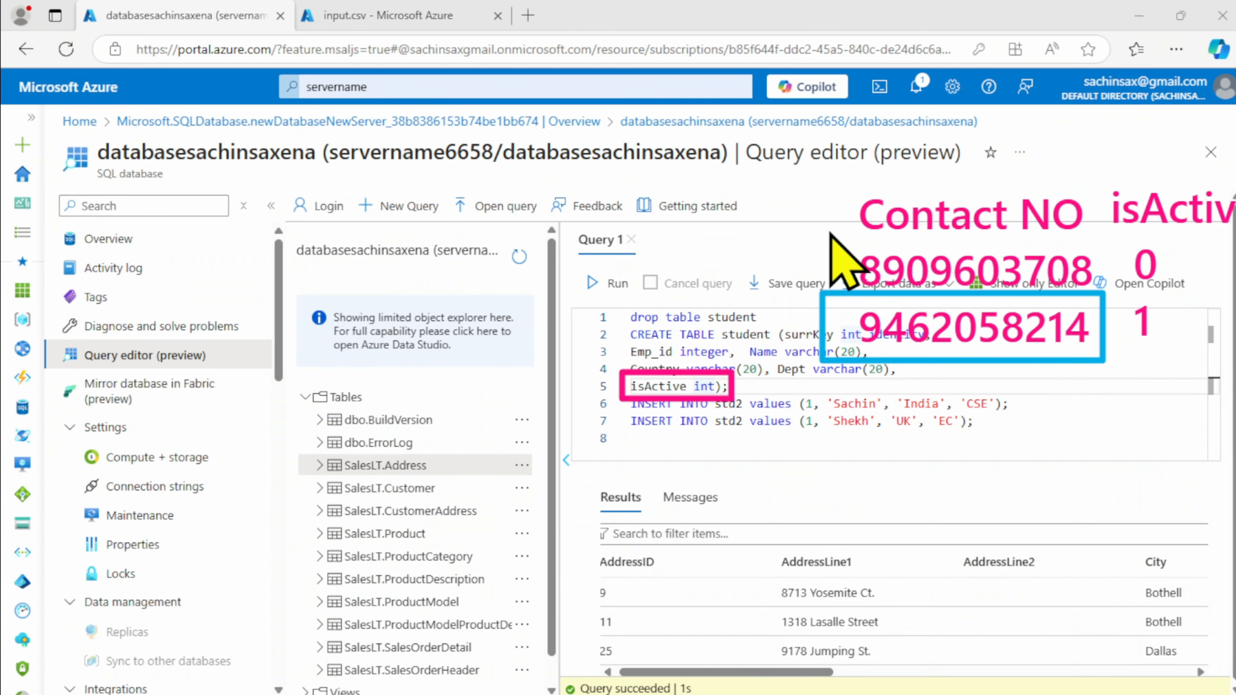
mouse_move(827, 228)
left_mouse_down()
mouse_move(905, 278)
mouse_move(1104, 314)
left_mouse_up()
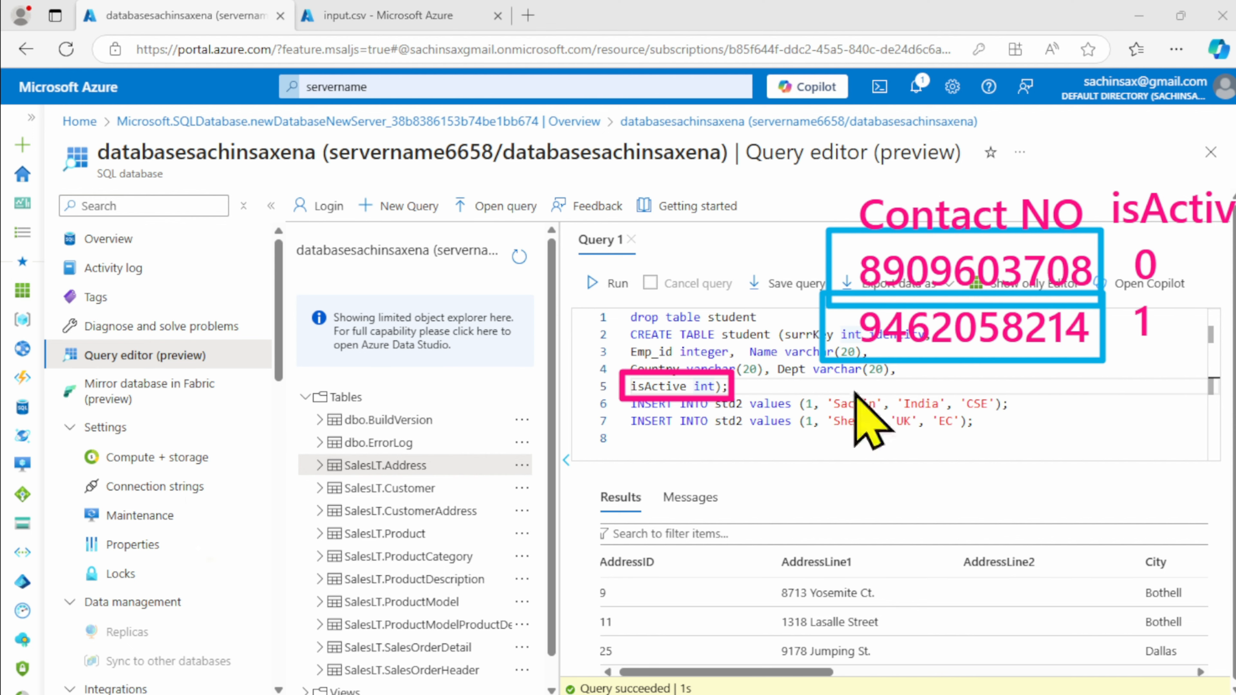
mouse_move(1118, 233)
left_mouse_down()
mouse_move(1145, 276)
mouse_move(1184, 294)
mouse_move(1180, 349)
left_mouse_up()
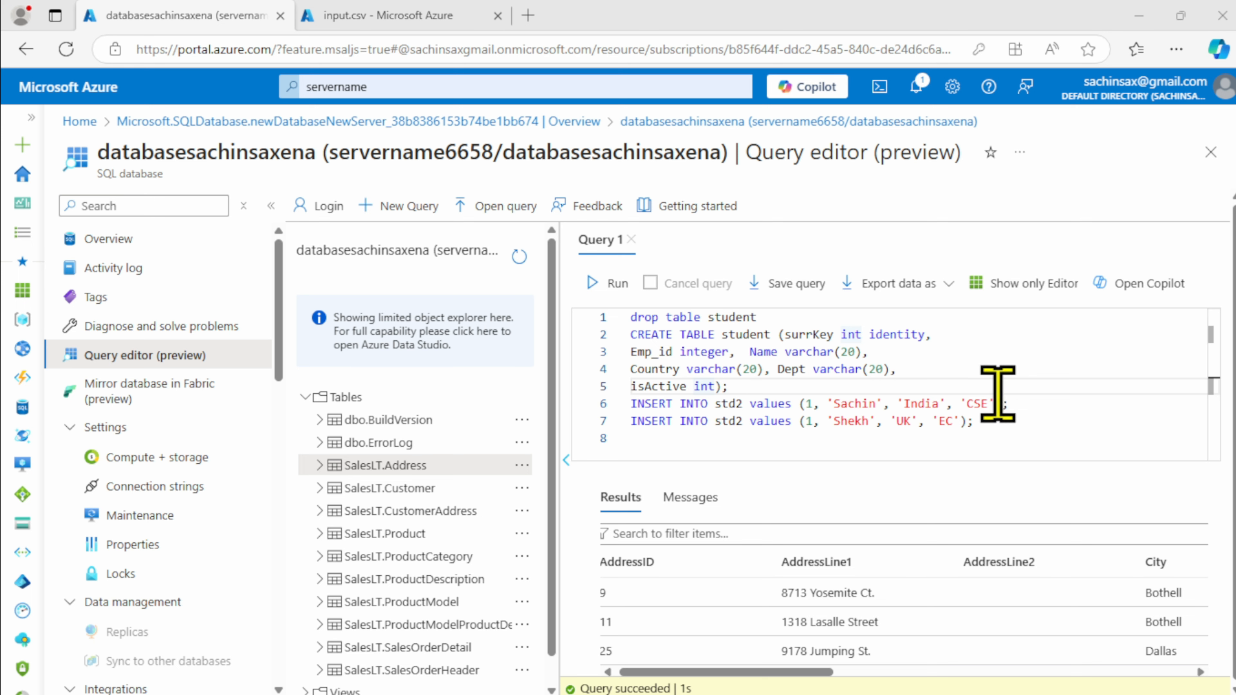
Step: Try to run only the drop table and CREATE TABLE statements for the student table
left_click_drag(728, 386, 629, 319)
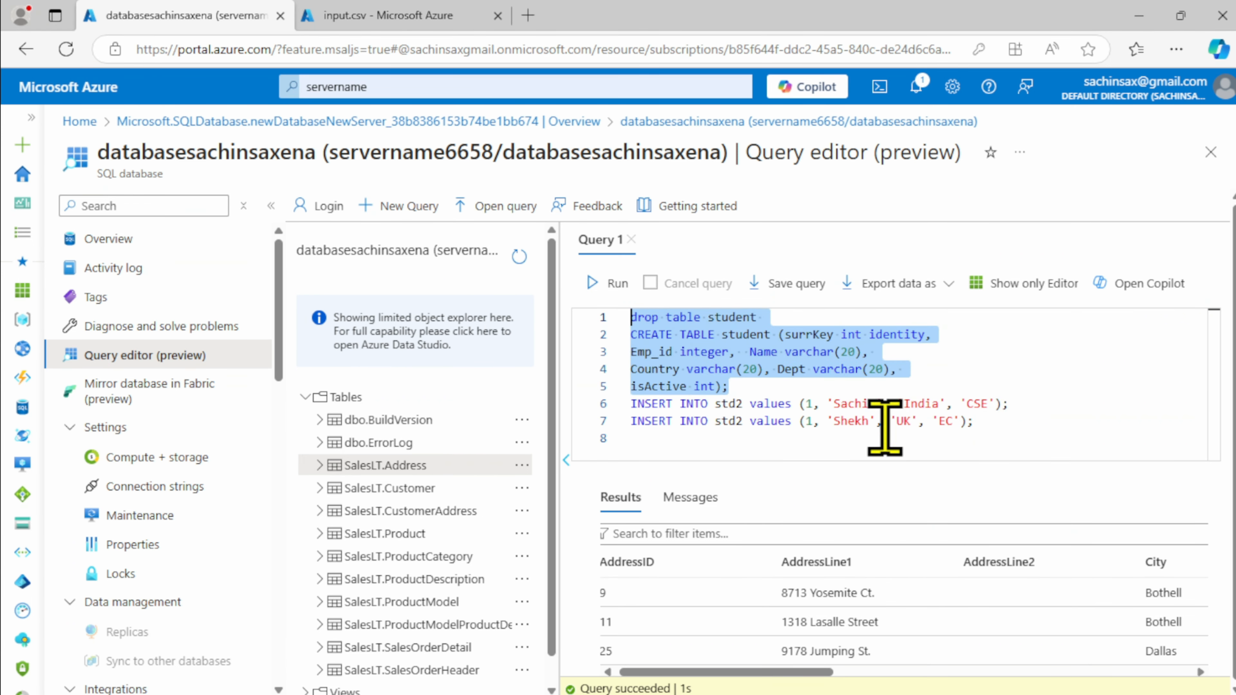
left_click(605, 285)
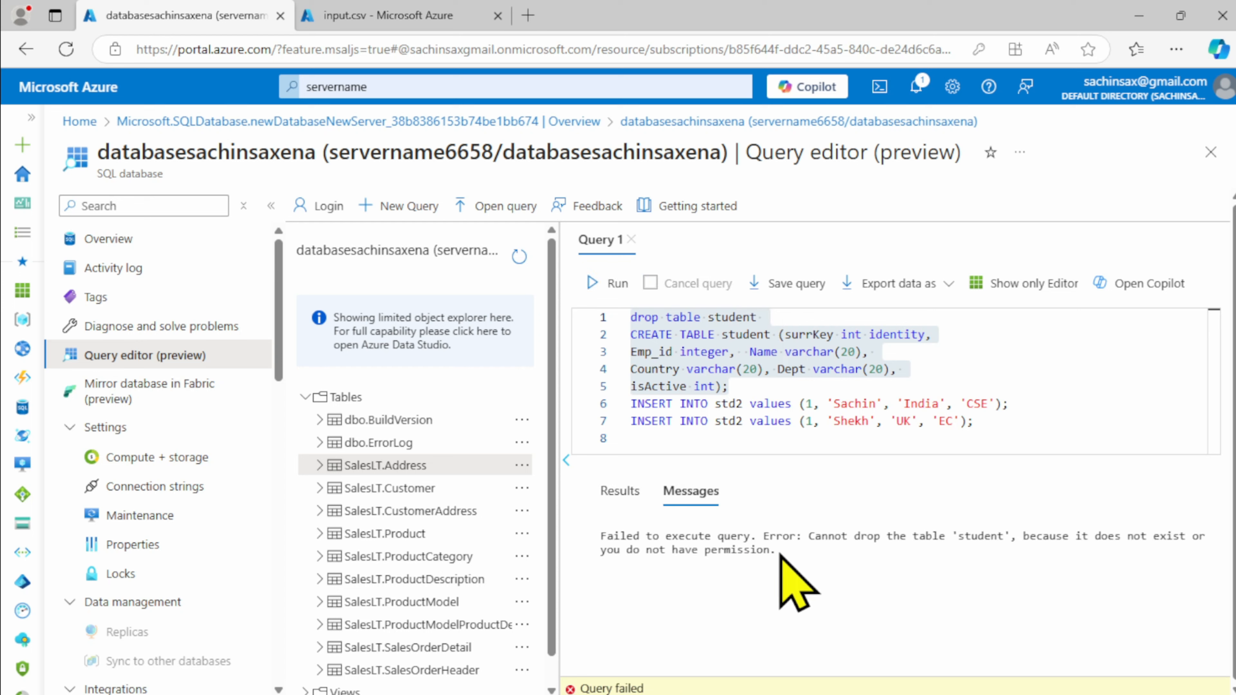
Step: Comment out the drop table student line and try to run only the CREATE TABLE statement
left_click(947, 368)
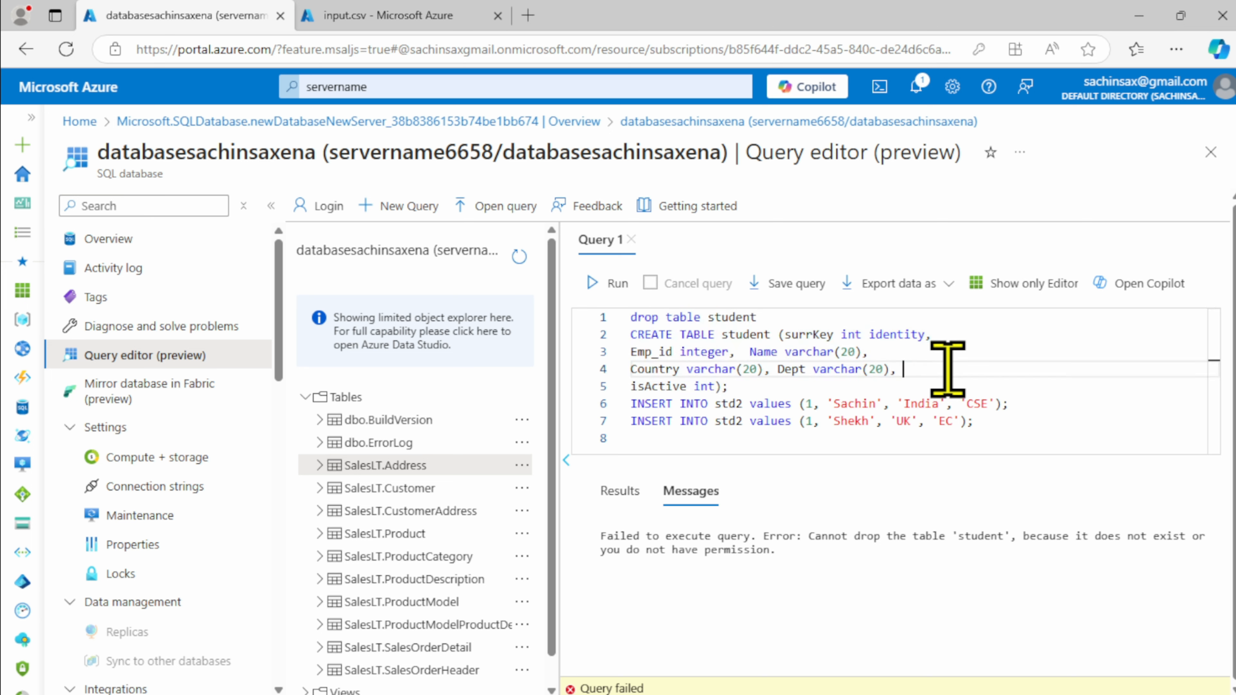
left_click(633, 318)
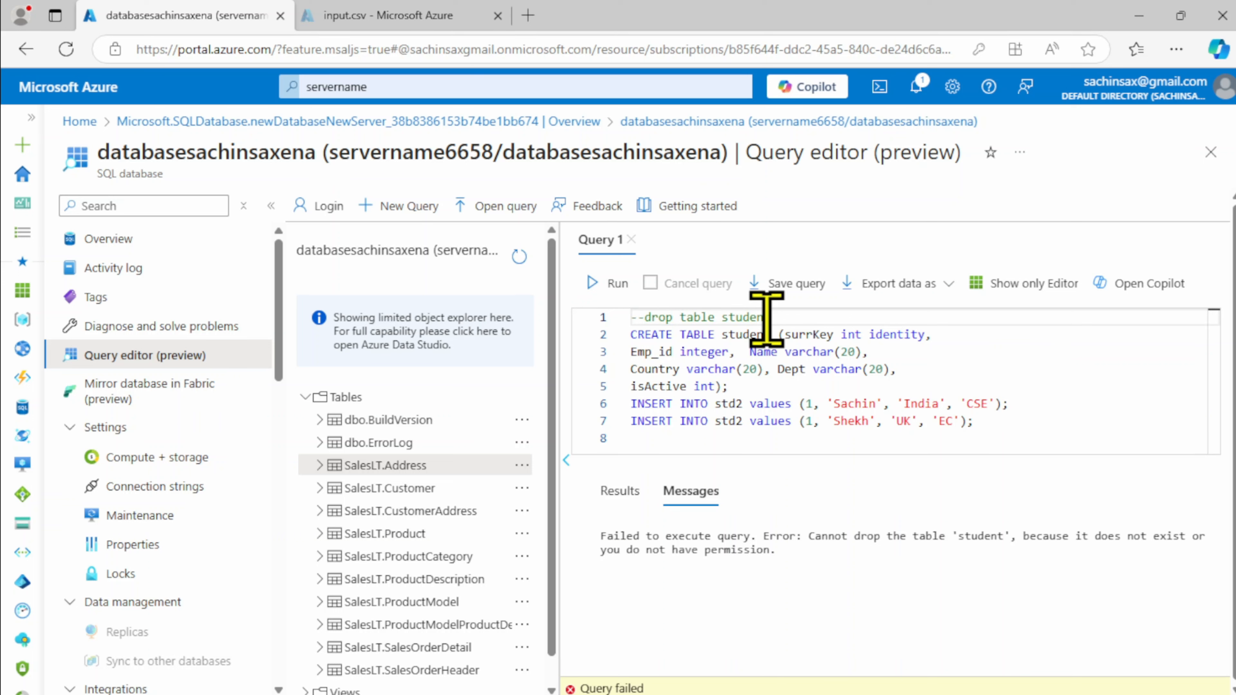
left_click_drag(742, 389, 625, 335)
left_click(604, 283)
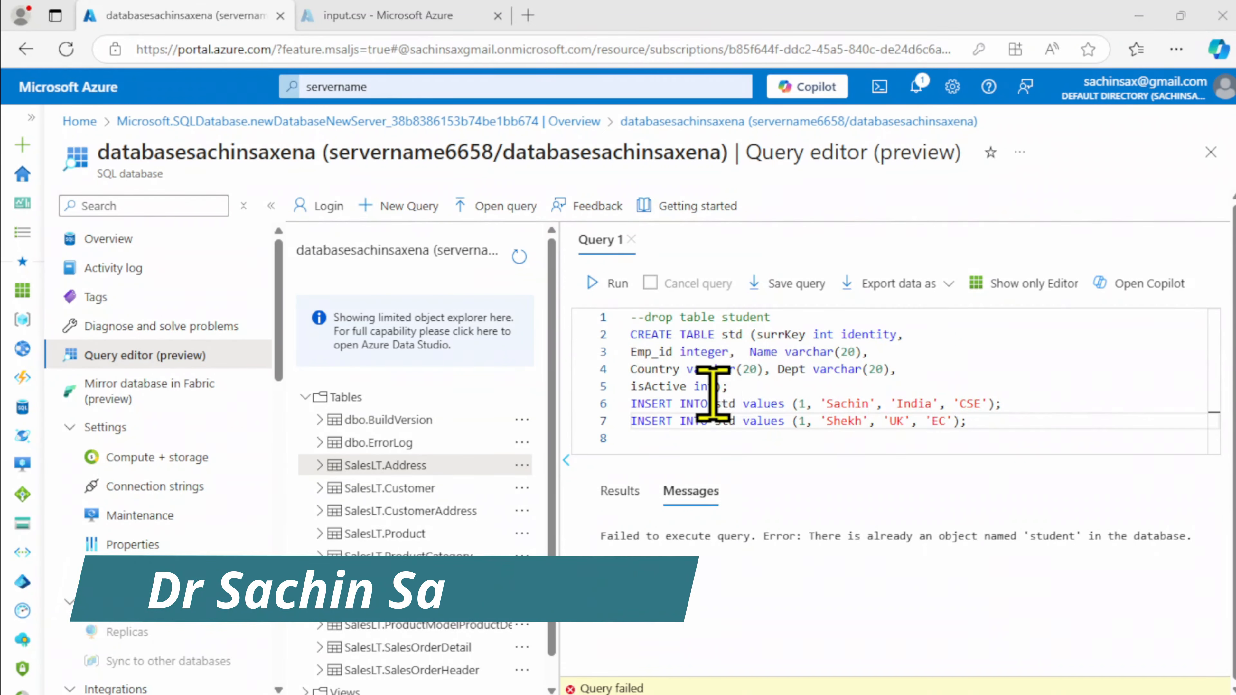
Step: Run only the CREATE TABLE std statement, with columns surrKey, Emp_id, Name, Country, Dept and isActive
left_click_drag(727, 387, 631, 335)
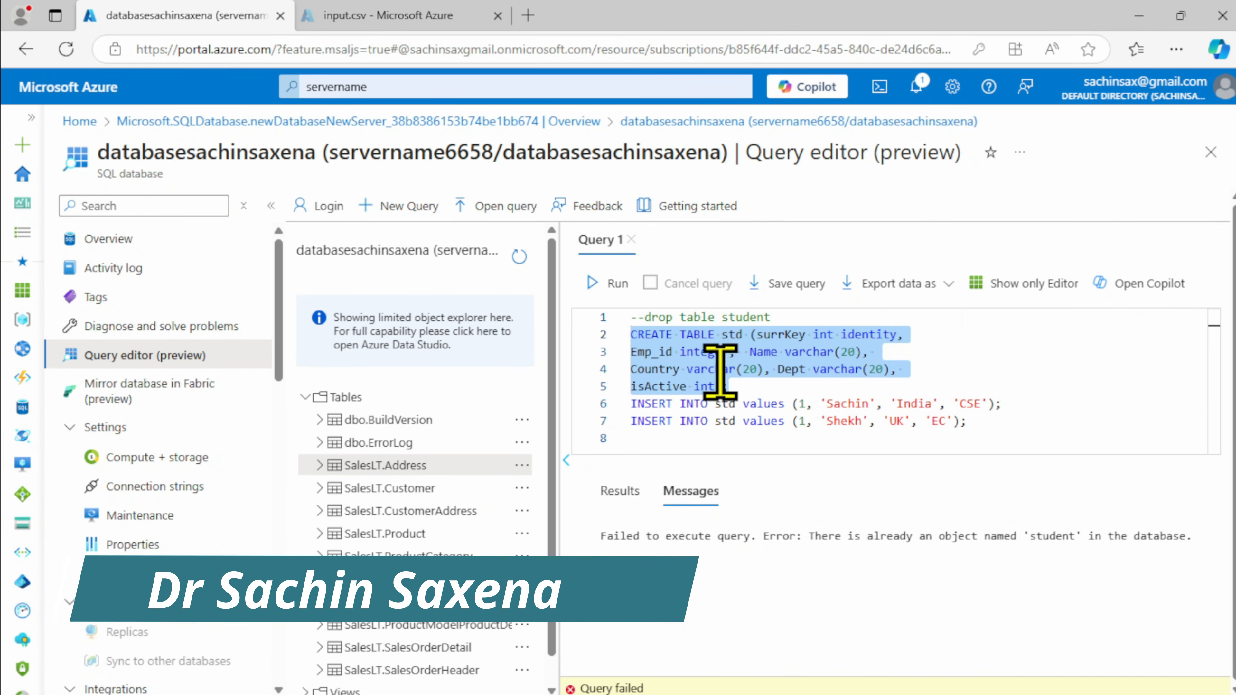
left_click(603, 286)
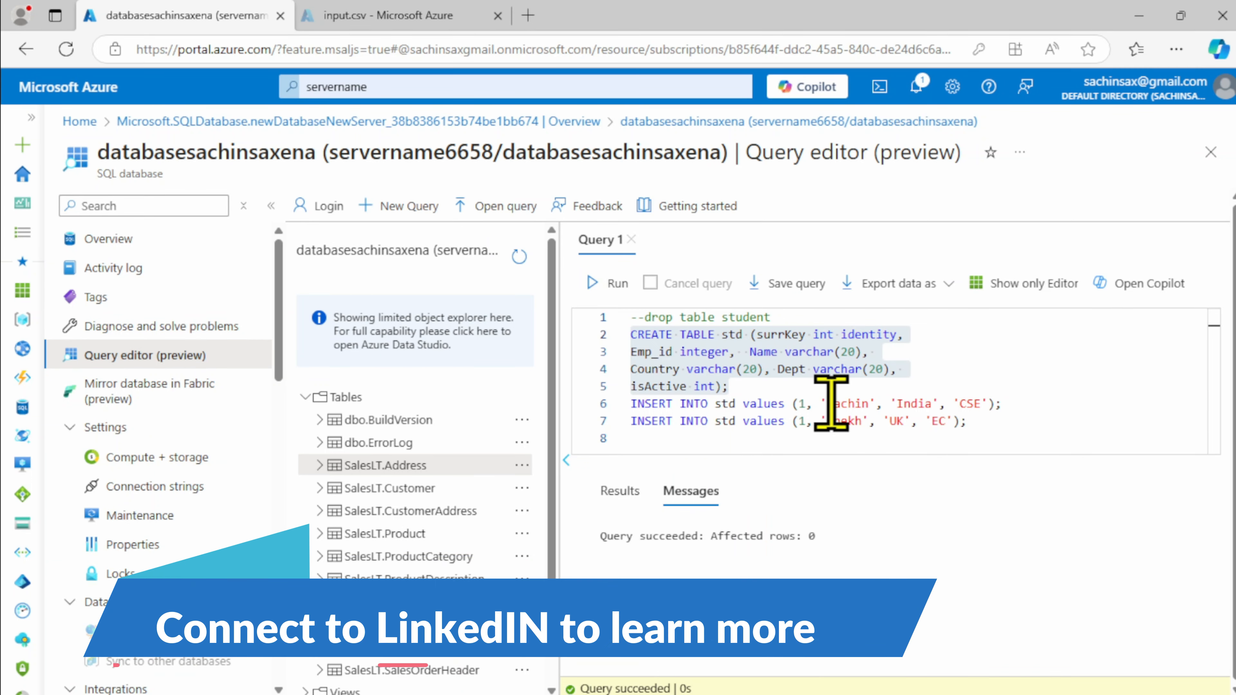
Step: Add the query select * from std on its own line between the CREATE TABLE and INSERT statements, set off by blank lines
left_click(793, 386)
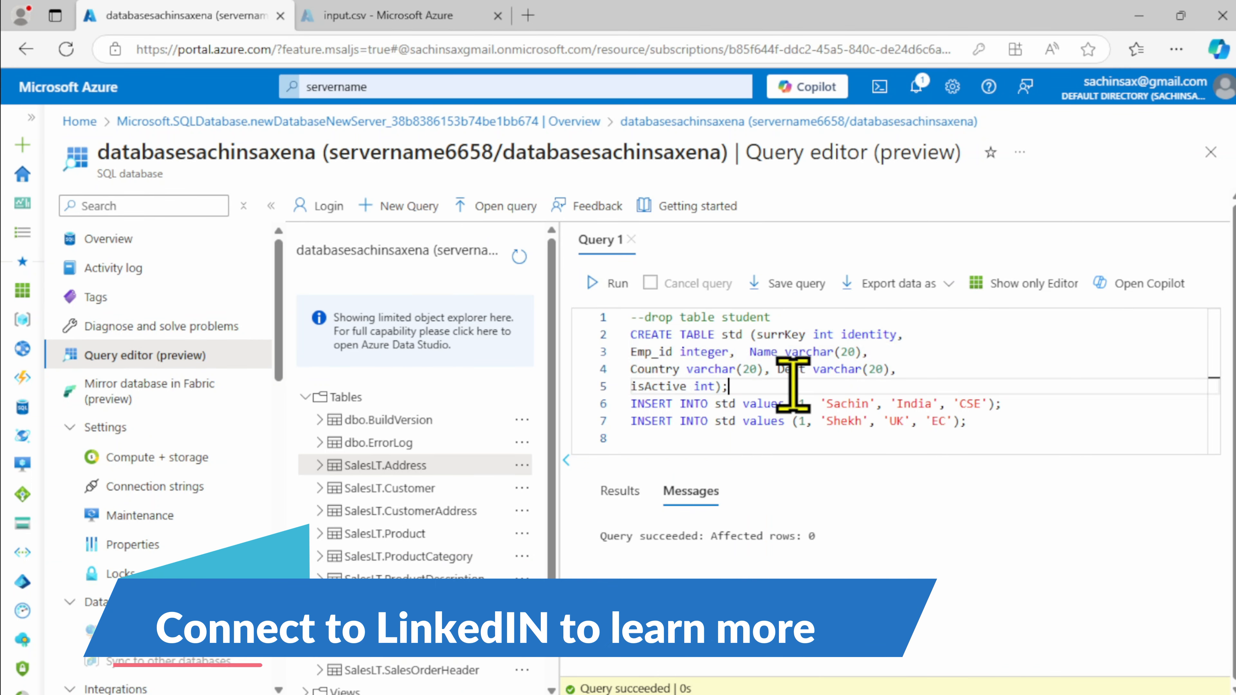
key("Return")
key("Return")
key("Return")
key("Return")
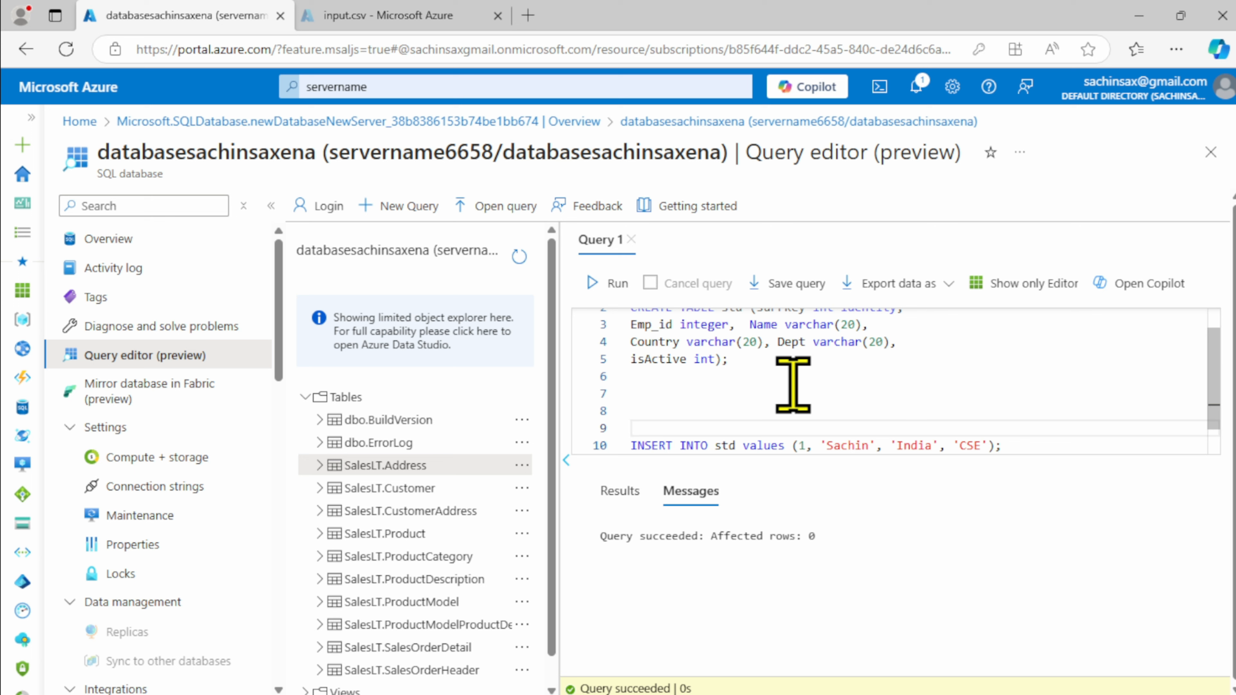
key("Up")
type("sele")
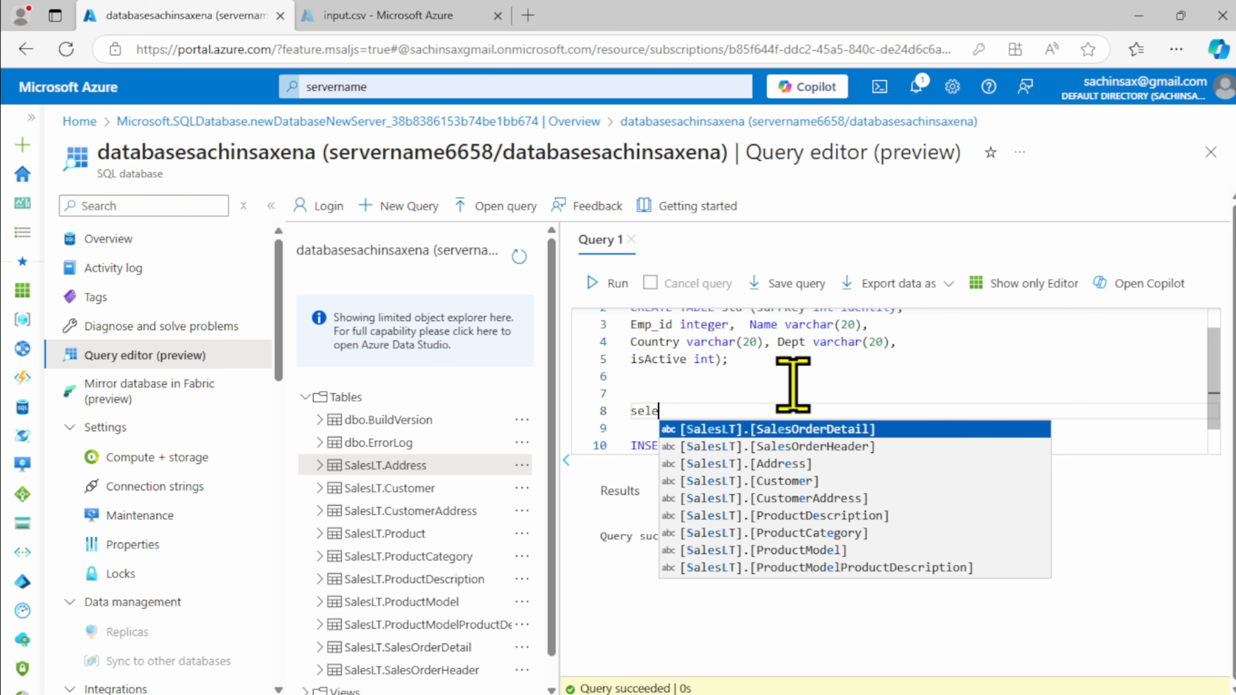
type("ct std")
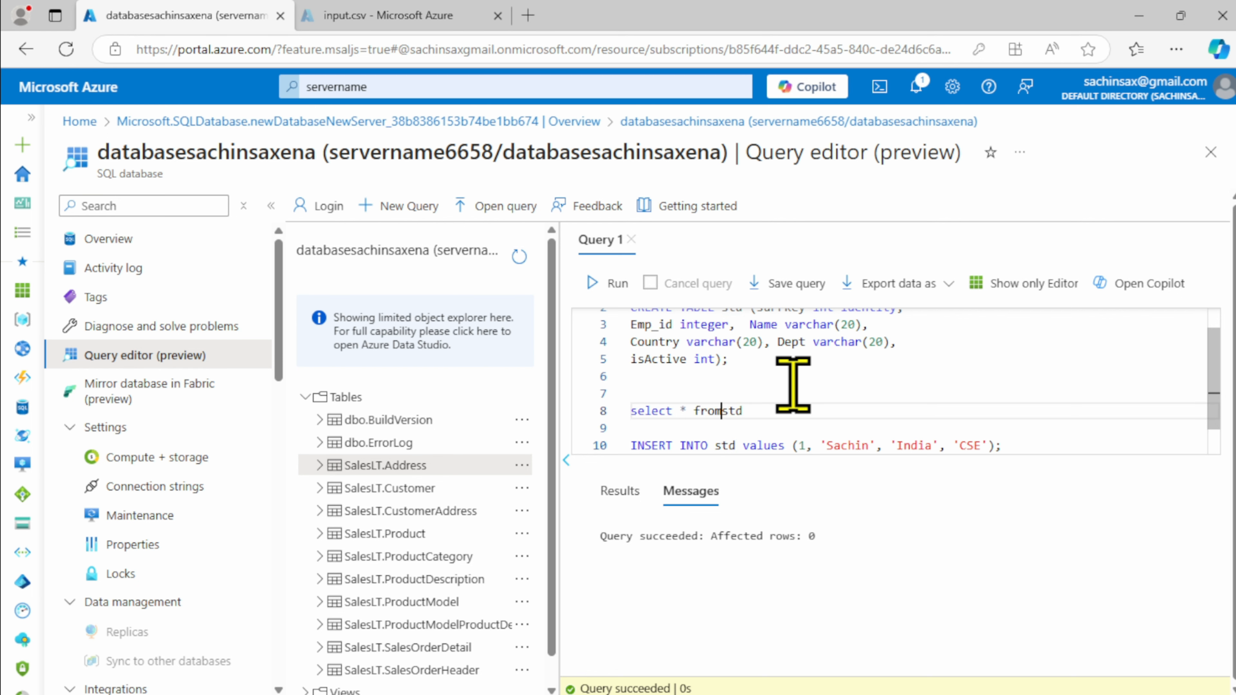
key("ctrl+z")
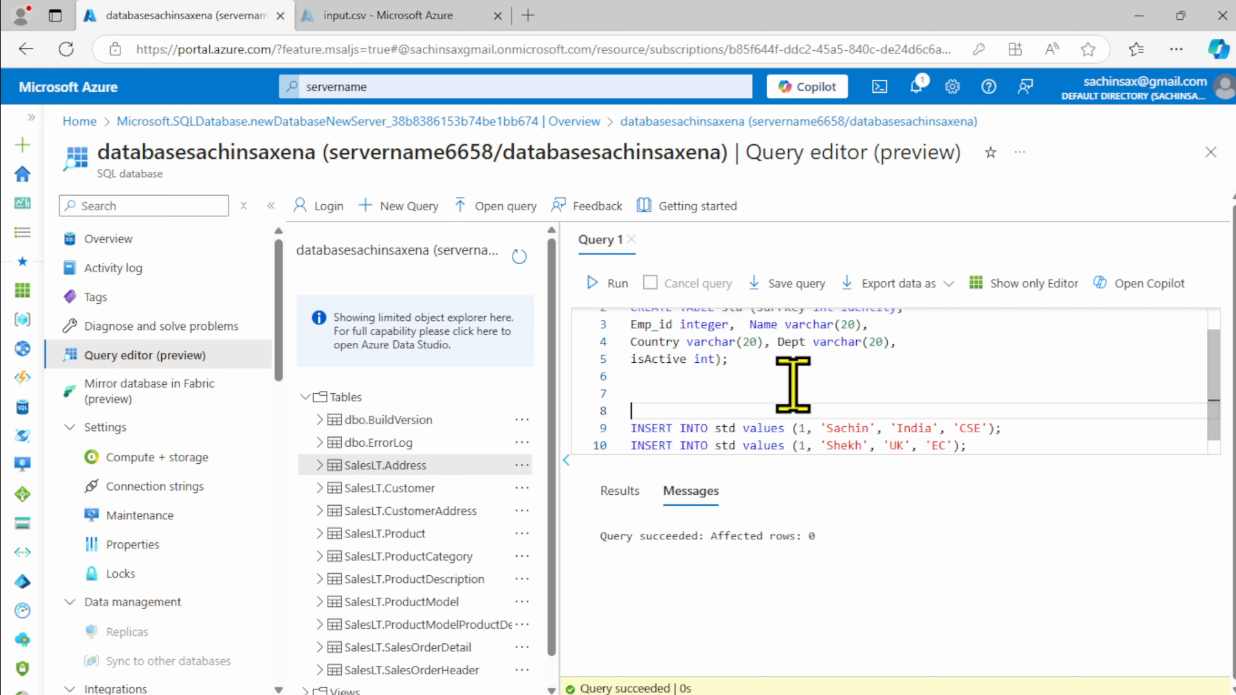
key("ctrl+y")
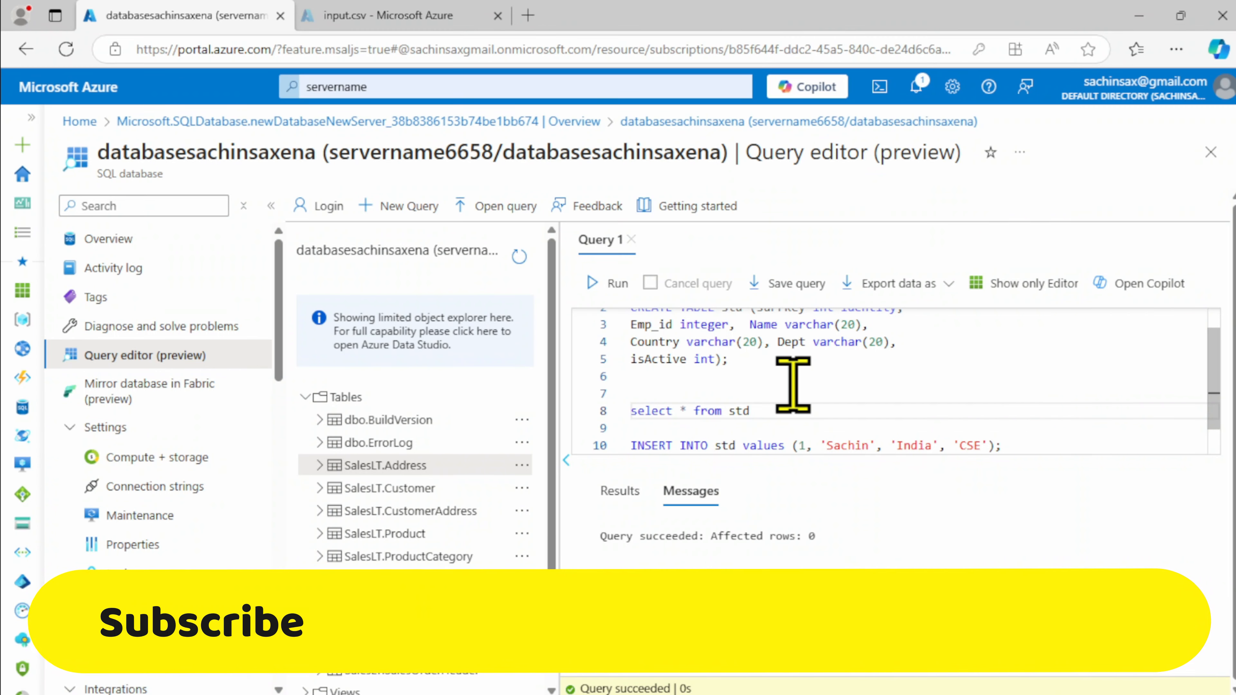
Step: Run only the select * from std query and examine the result columns from surrKey through isActive
key("shift+Home")
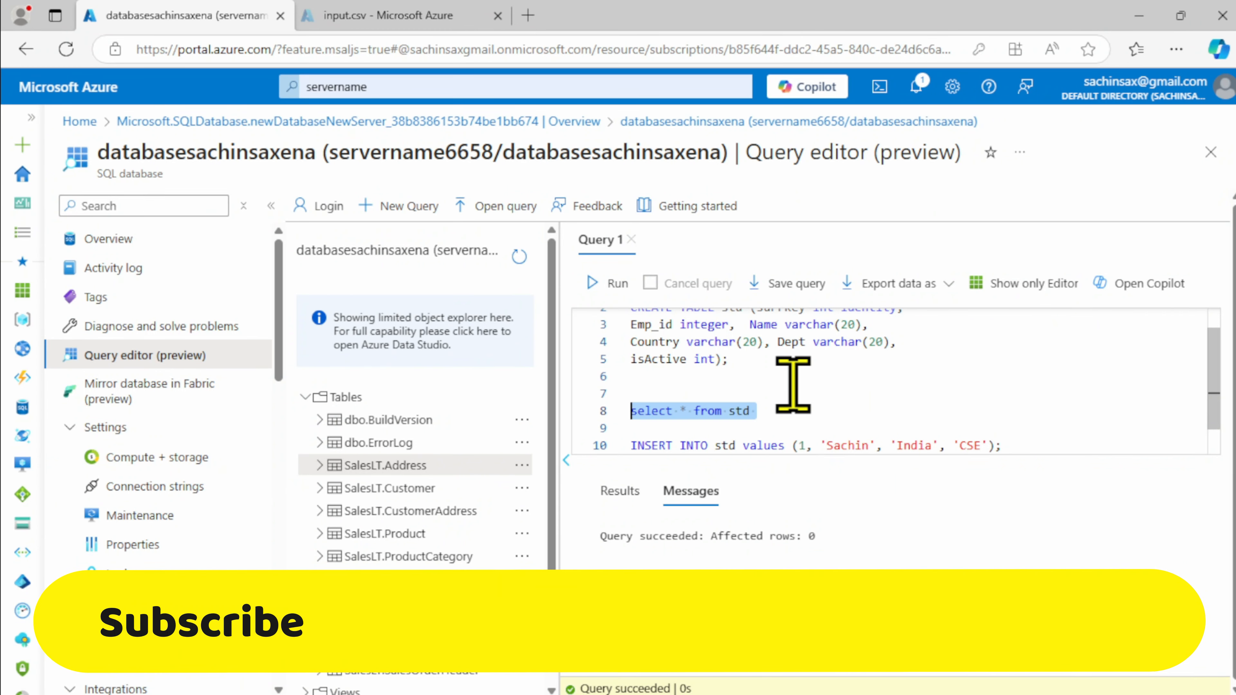
left_click(604, 287)
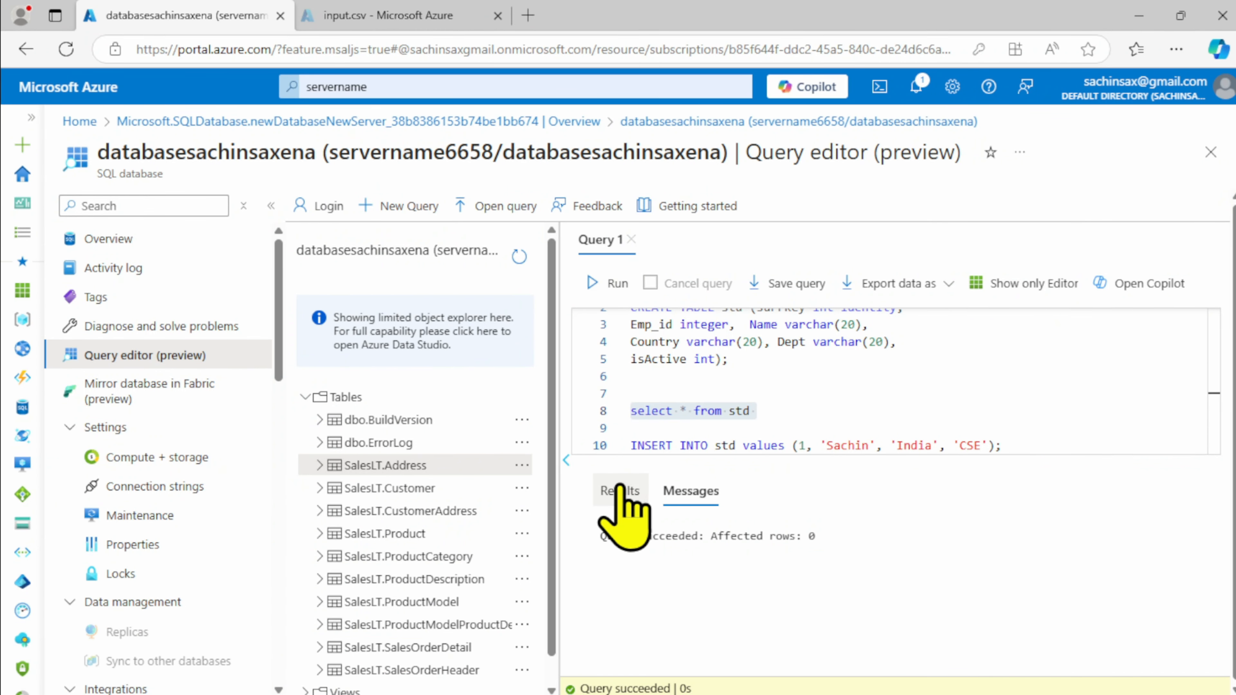
left_click(620, 491)
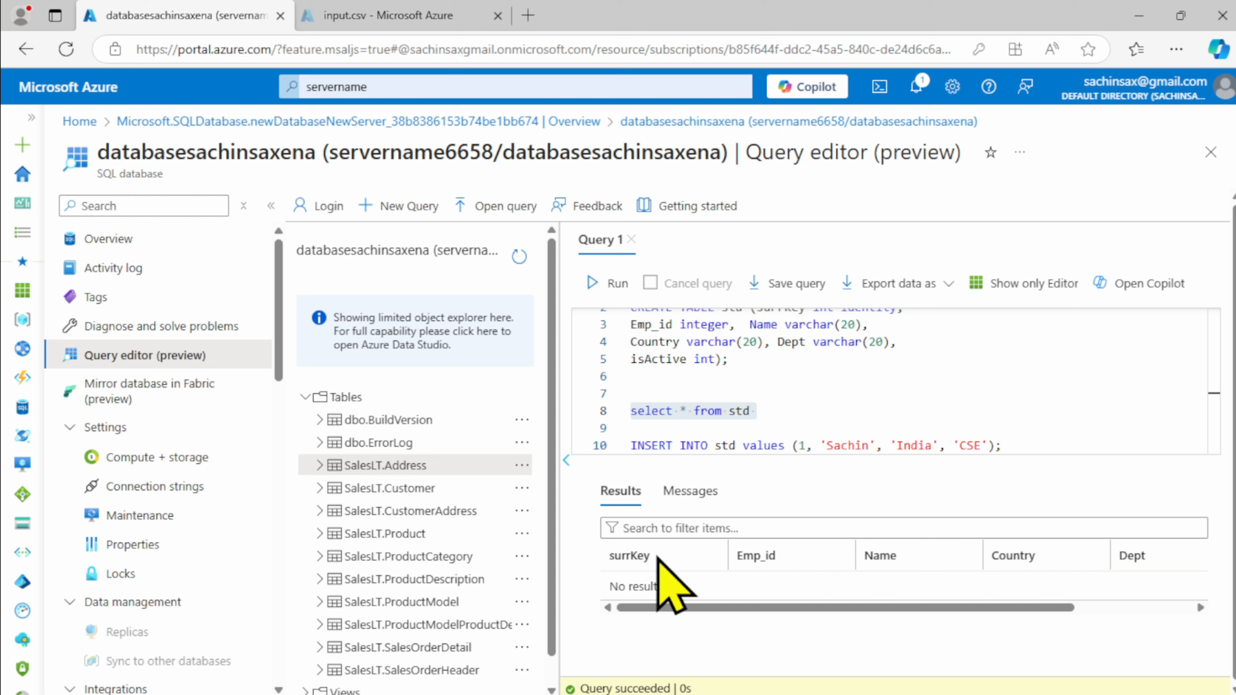
double_click(615, 555)
left_click_drag(616, 555, 607, 559)
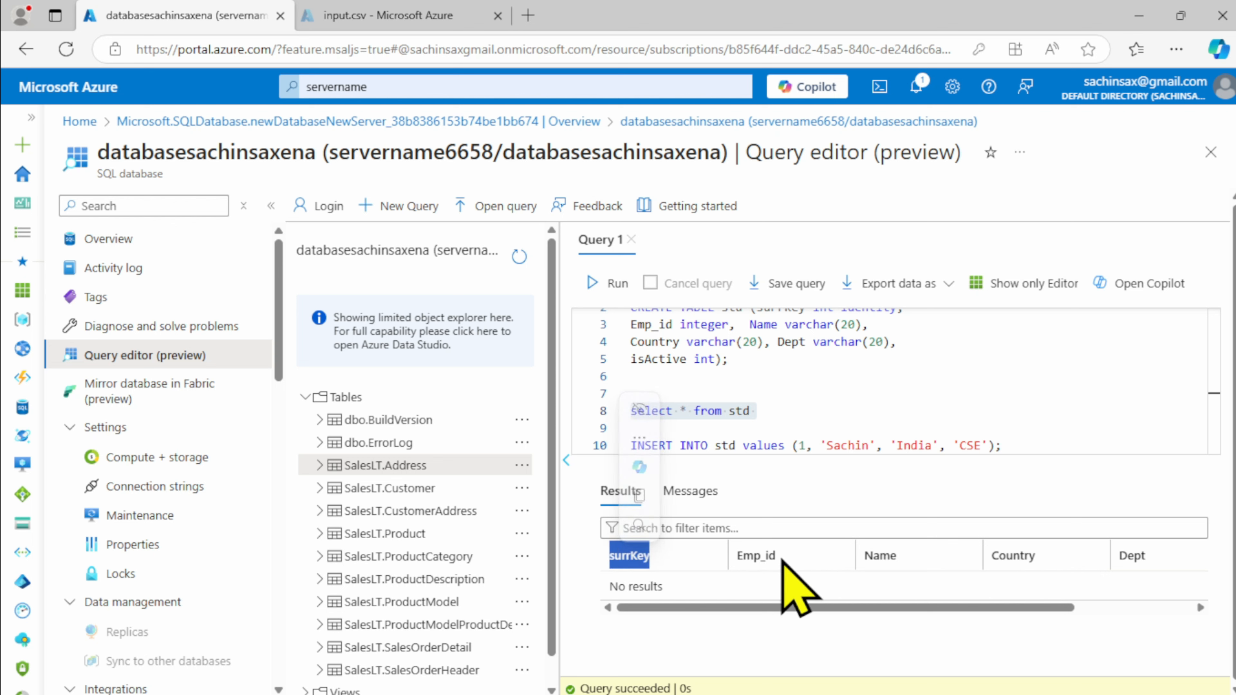
left_click(805, 561)
left_click_drag(970, 607, 1101, 607)
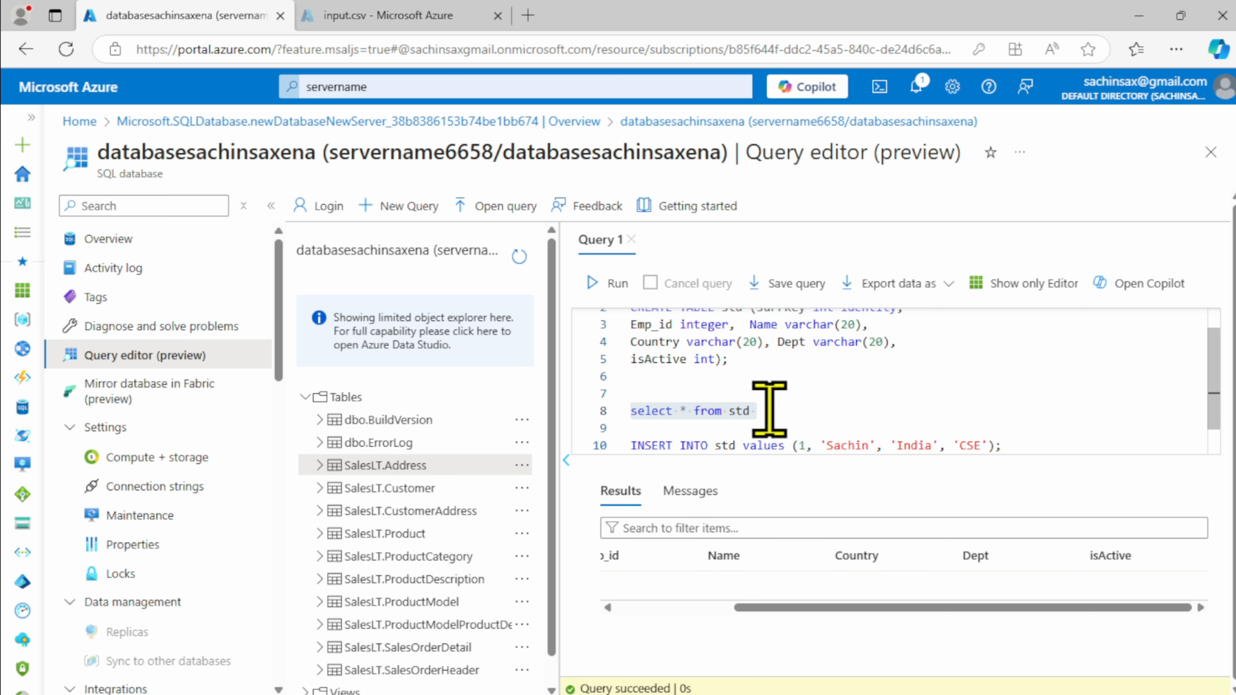
Step: Append an isActive value of 1 to both INSERT INTO std statements and run only those two statements
scroll(773, 409, "down", 1)
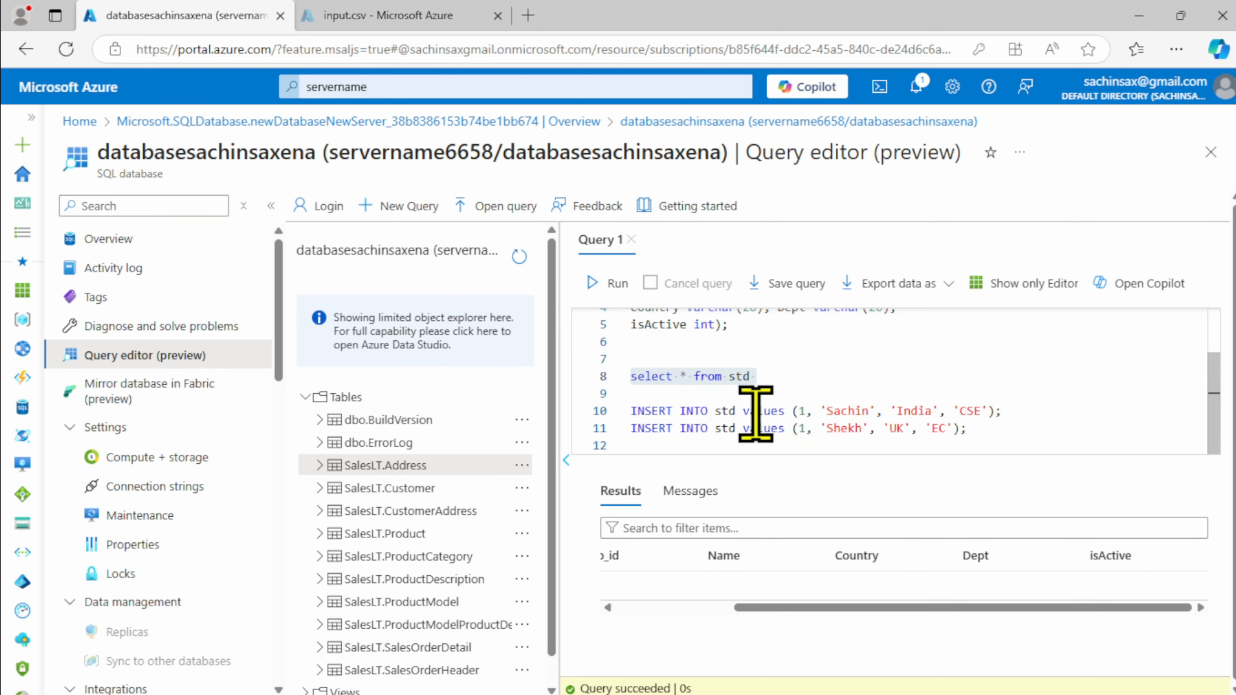
scroll(813, 400, "up", 2)
scroll(821, 397, "down", 2)
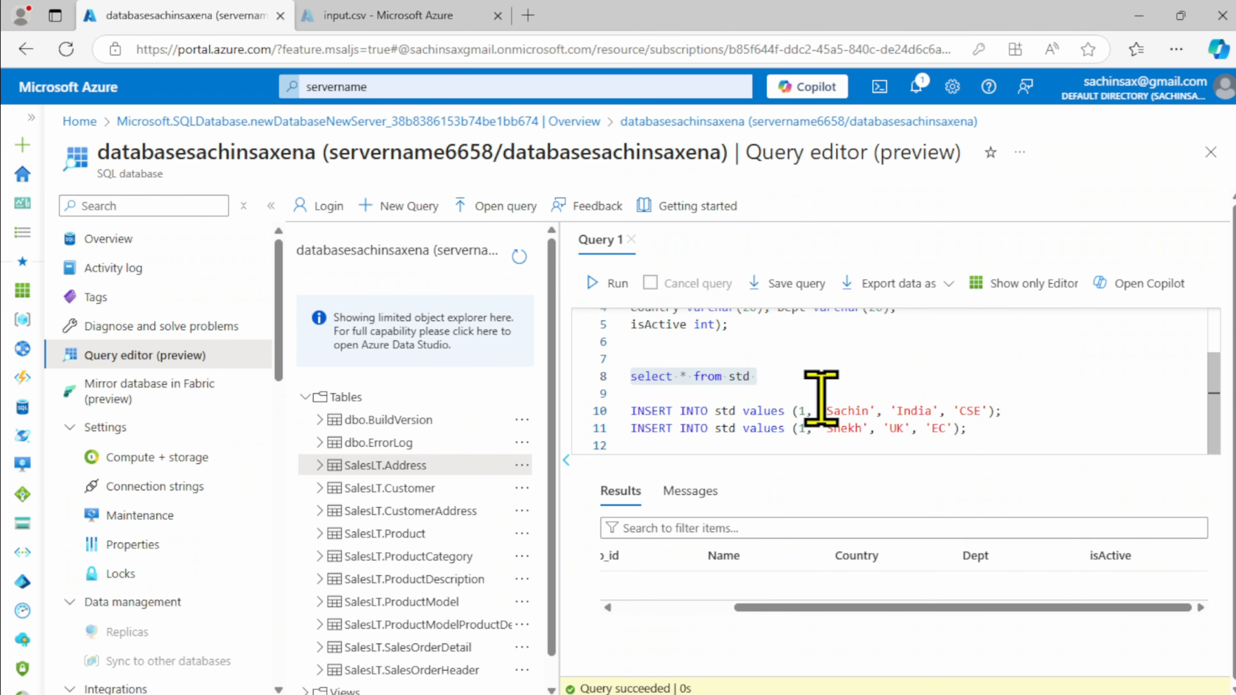
left_click(987, 409)
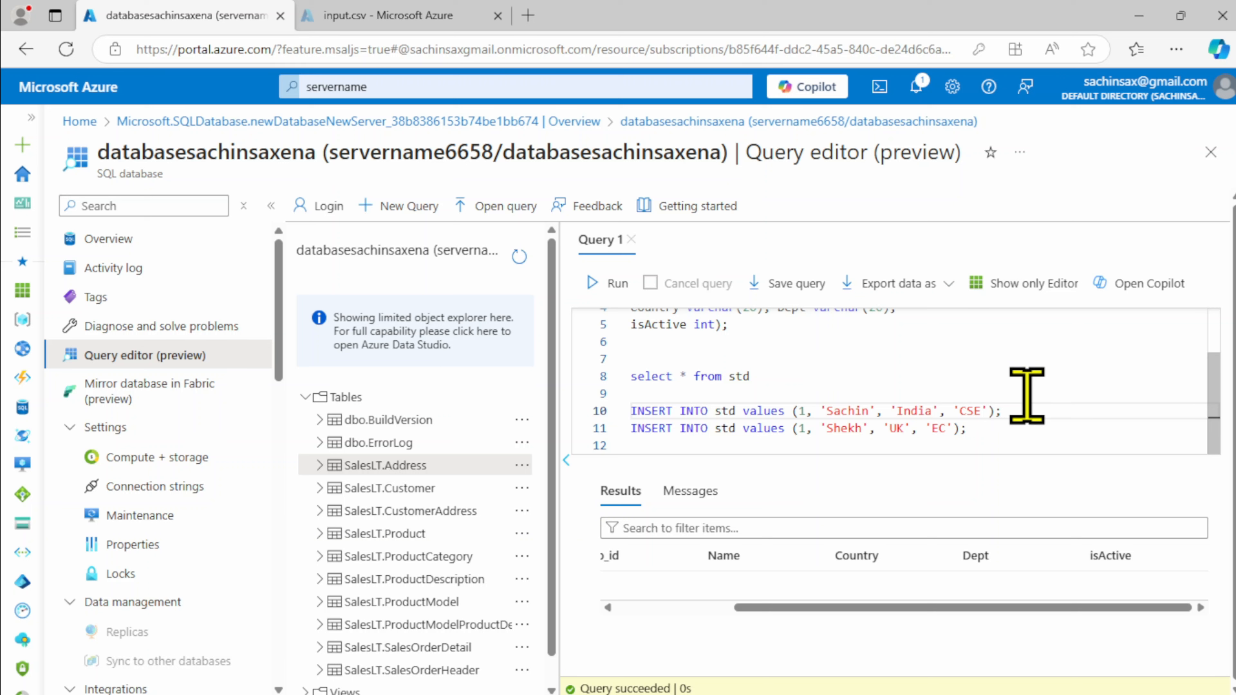
key("Down")
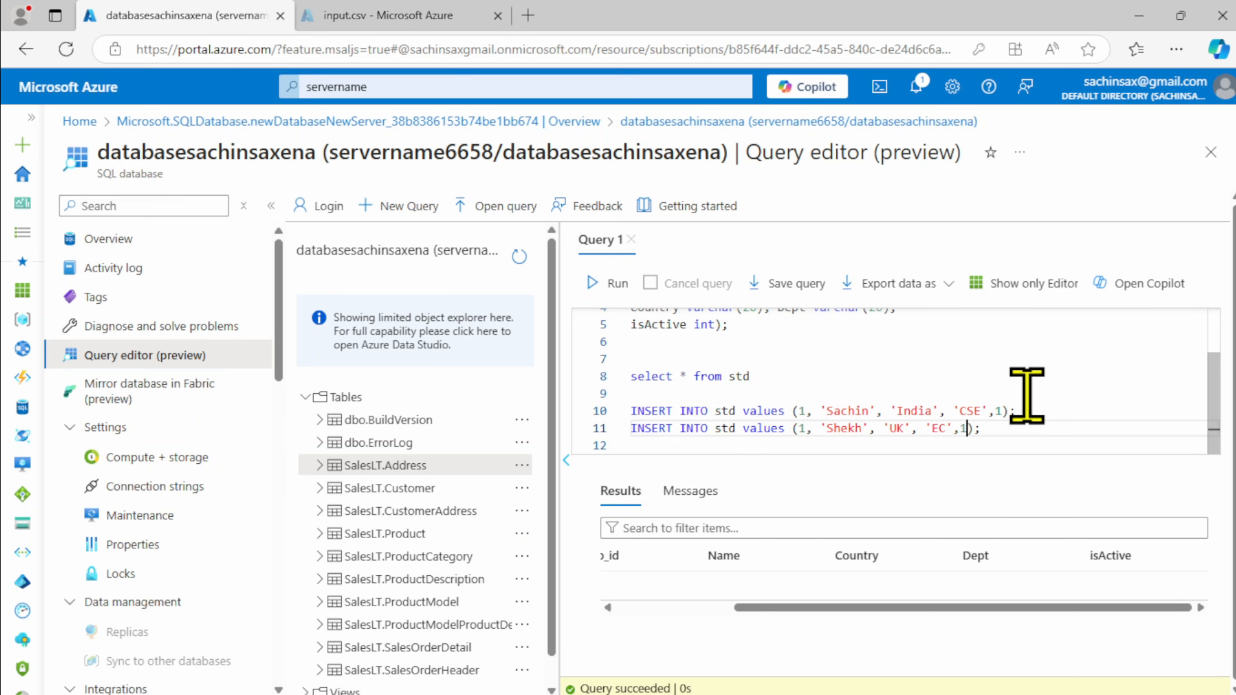
left_click_drag(983, 428, 598, 413)
left_click(605, 283)
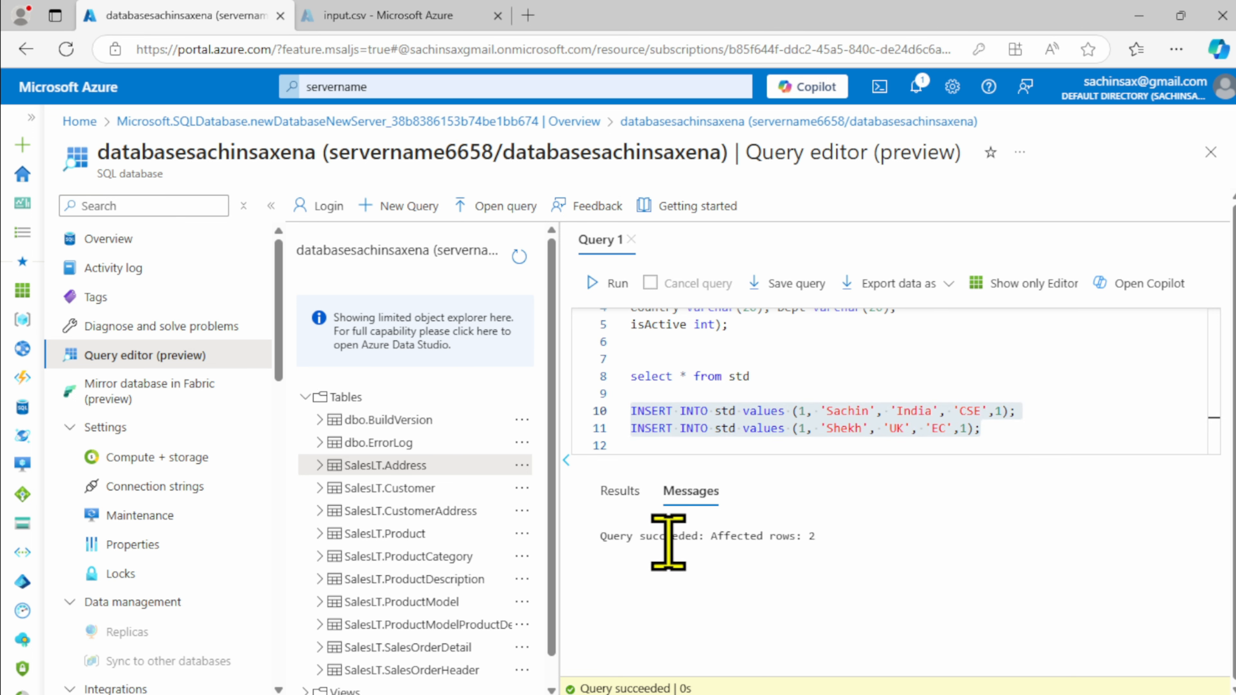
Step: Query all rows of std again and compare the surrKey and isActive values of the inserted rows with the table definition
left_click_drag(758, 376, 627, 376)
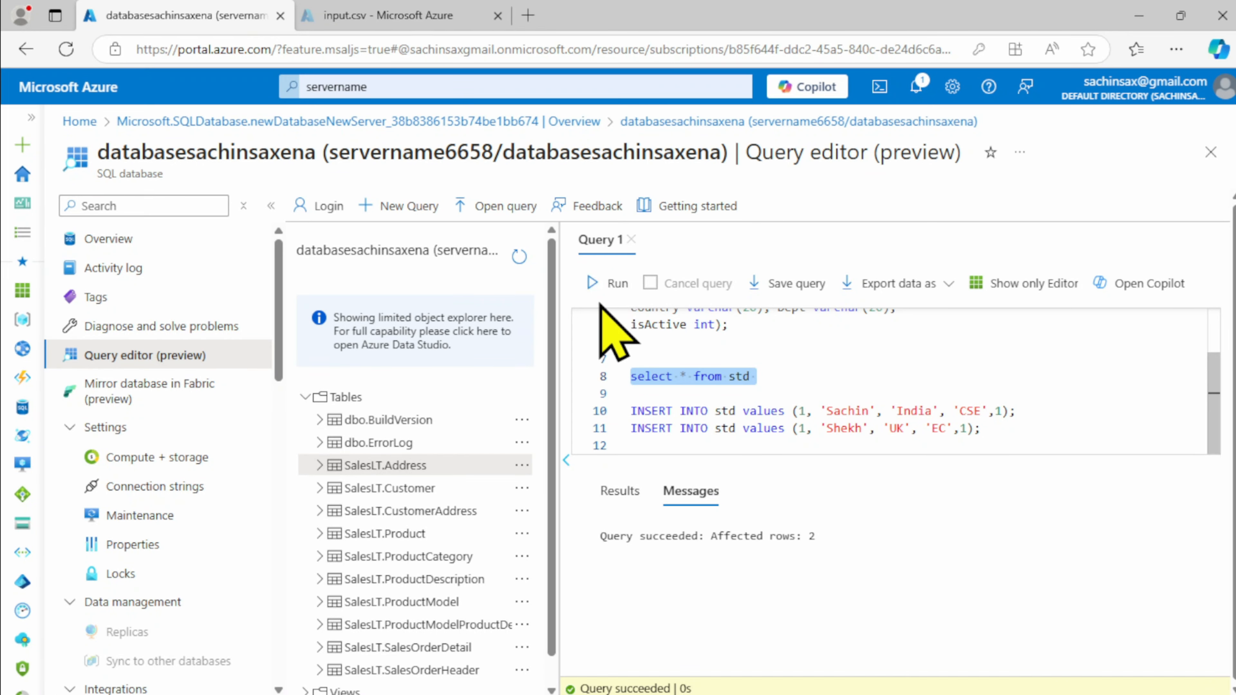
left_click(609, 283)
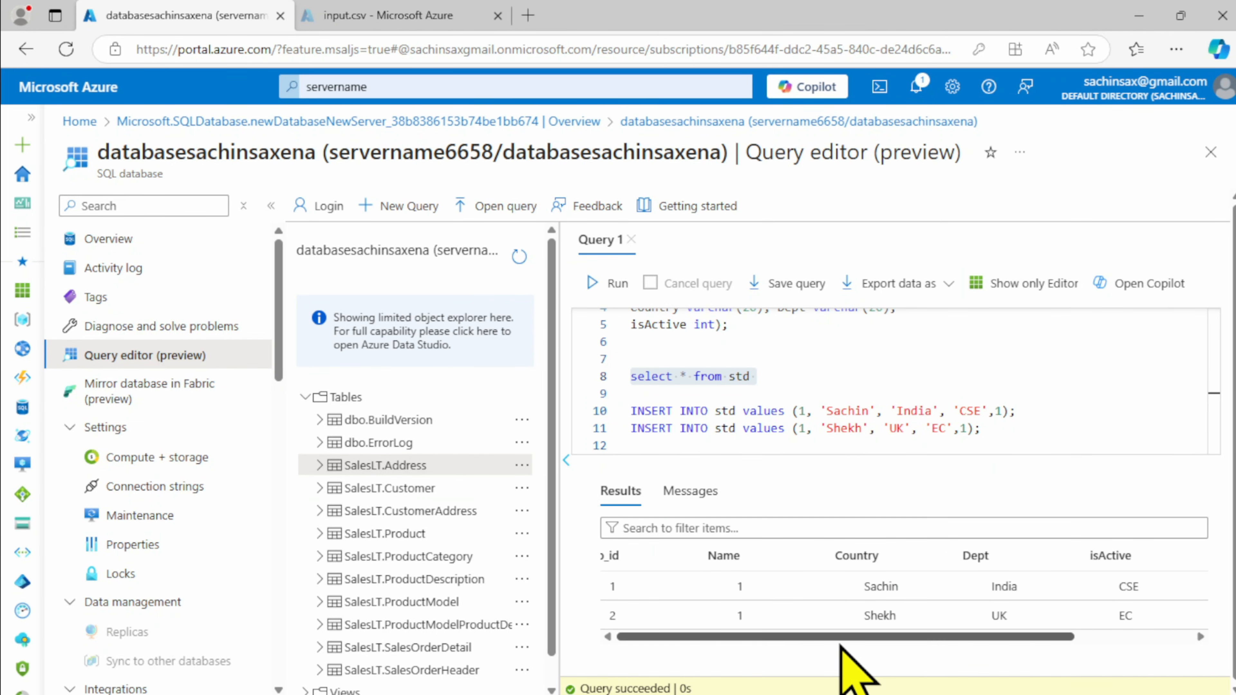
left_click_drag(845, 636, 670, 623)
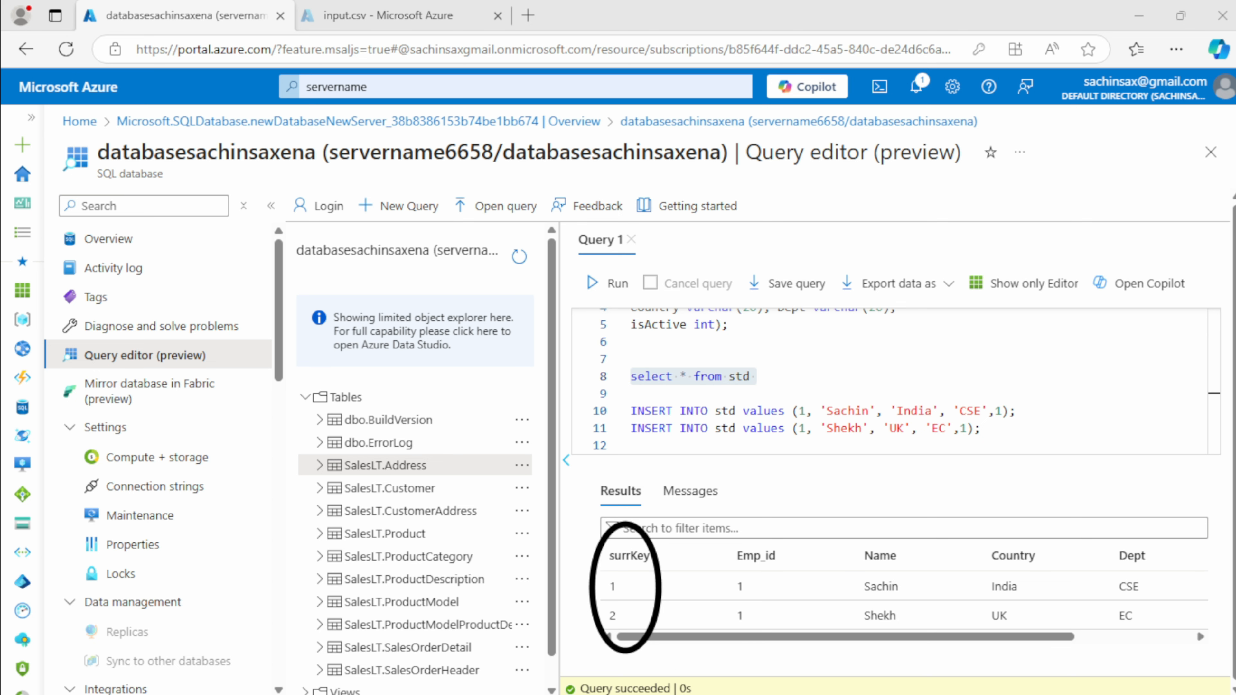
left_click(856, 367)
scroll(849, 370, "up", 2)
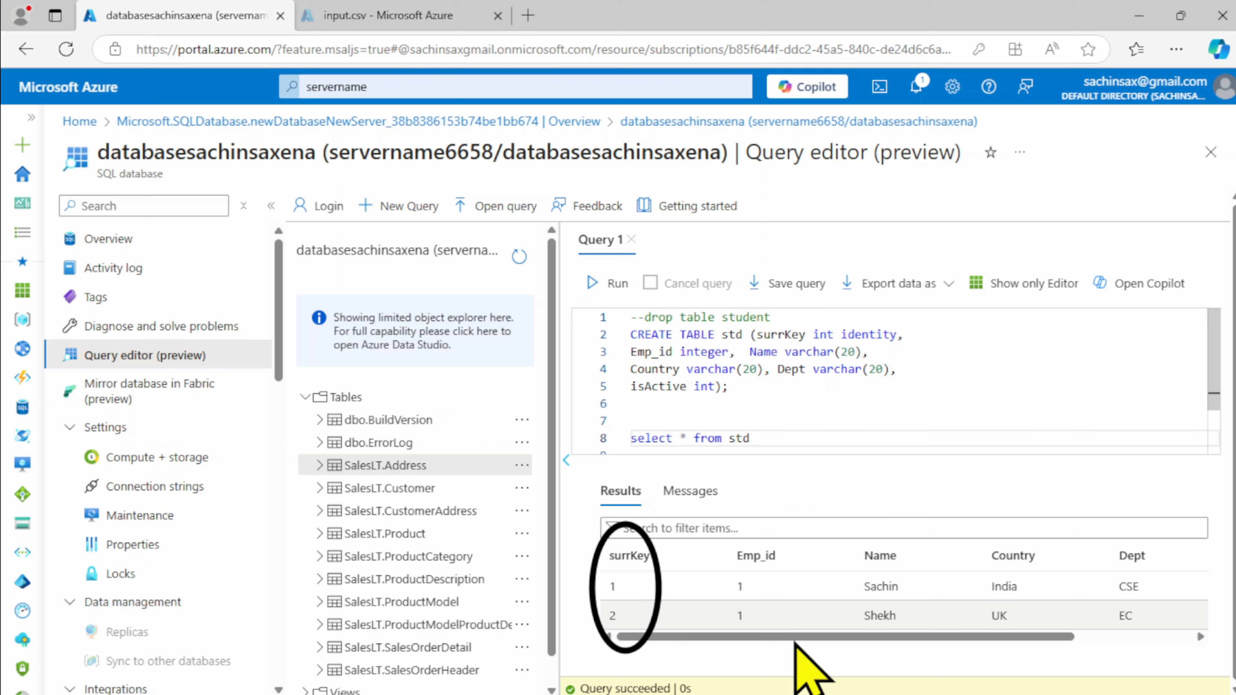
left_click_drag(782, 639, 910, 638)
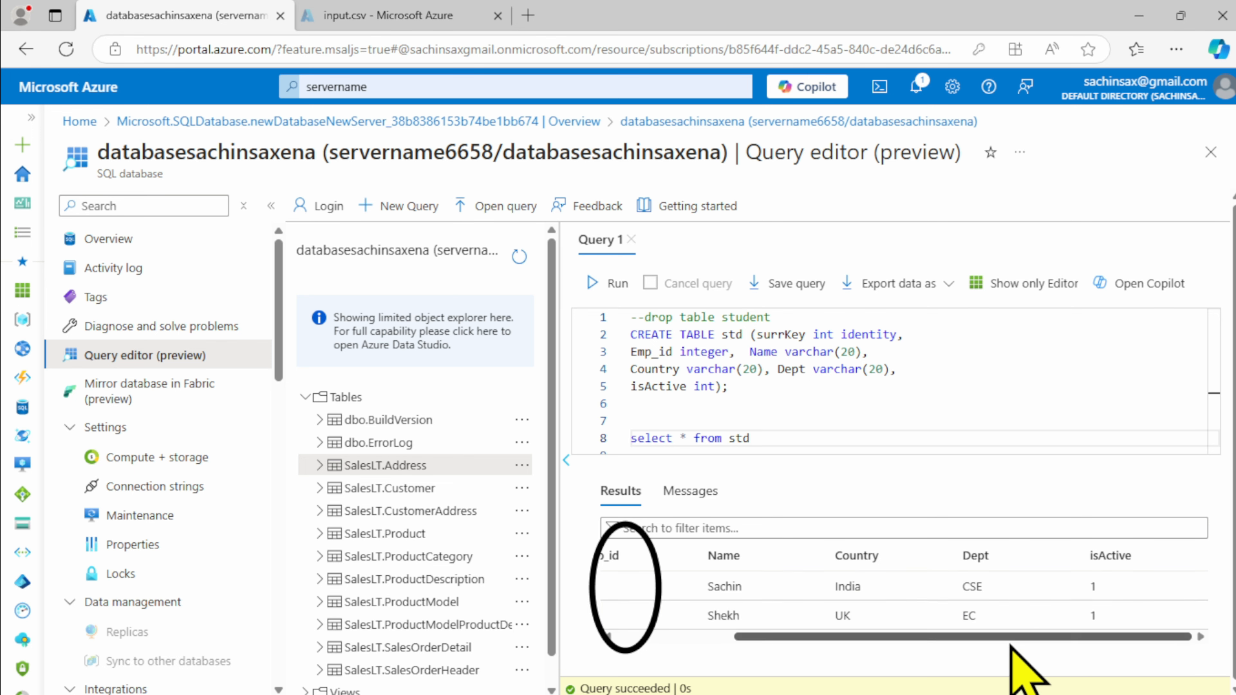
scroll(845, 444, "down", 2)
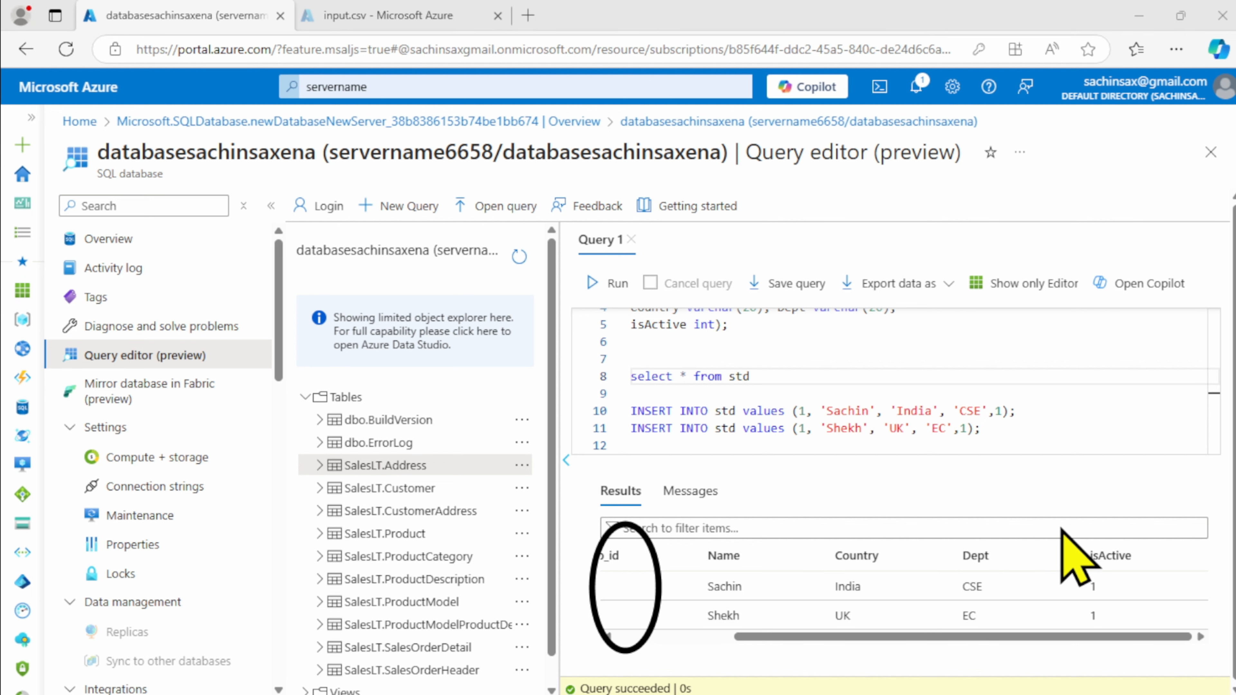
left_click_drag(1059, 526, 1144, 649)
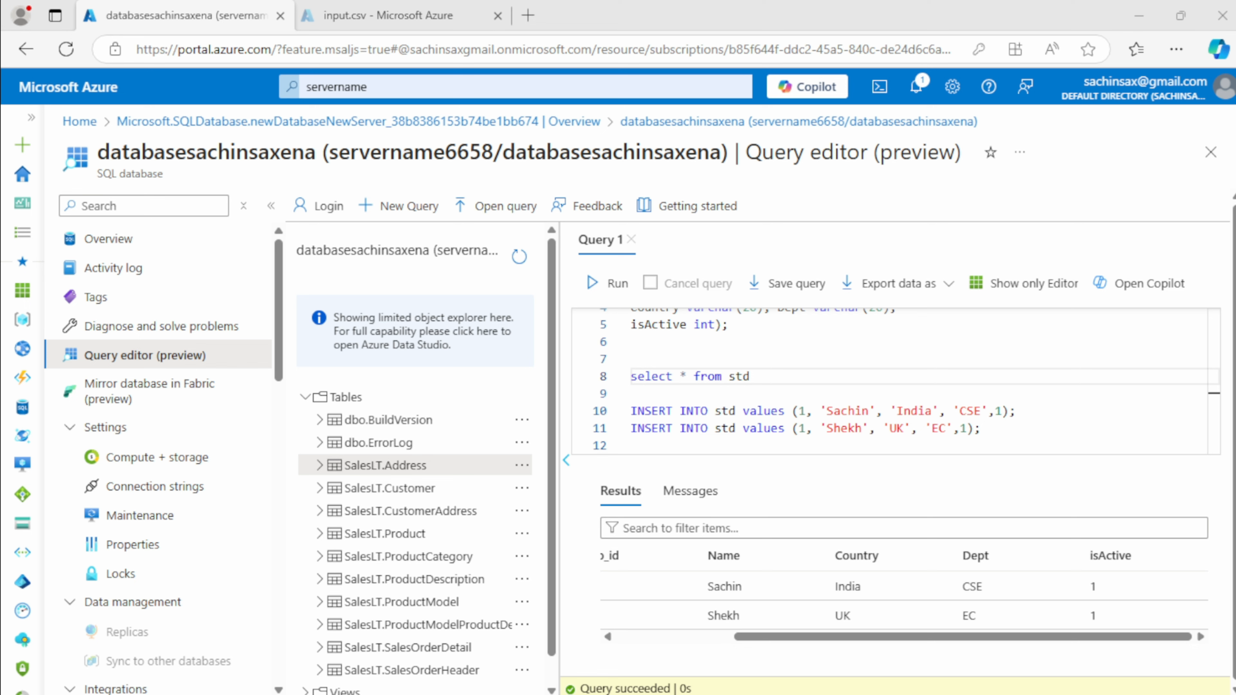
scroll(857, 379, "up", 2)
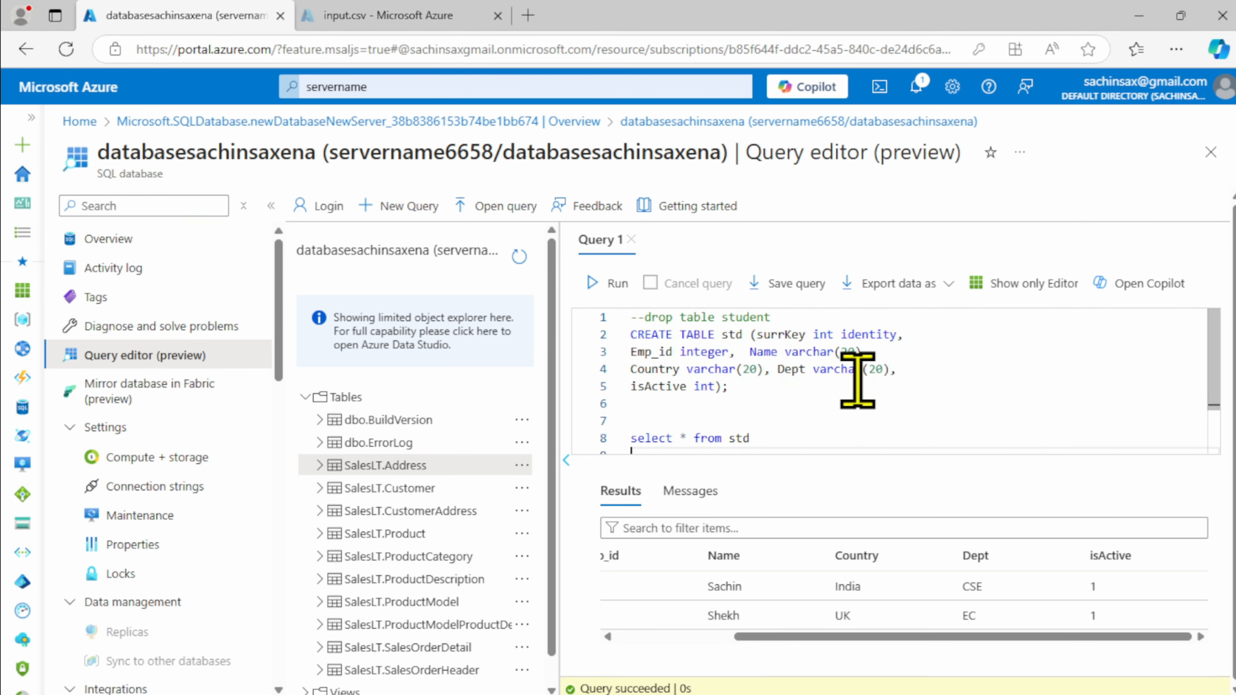
Step: Switch to the input.csv browser tab and open the Azure portal home page in a new tab
left_click(379, 14)
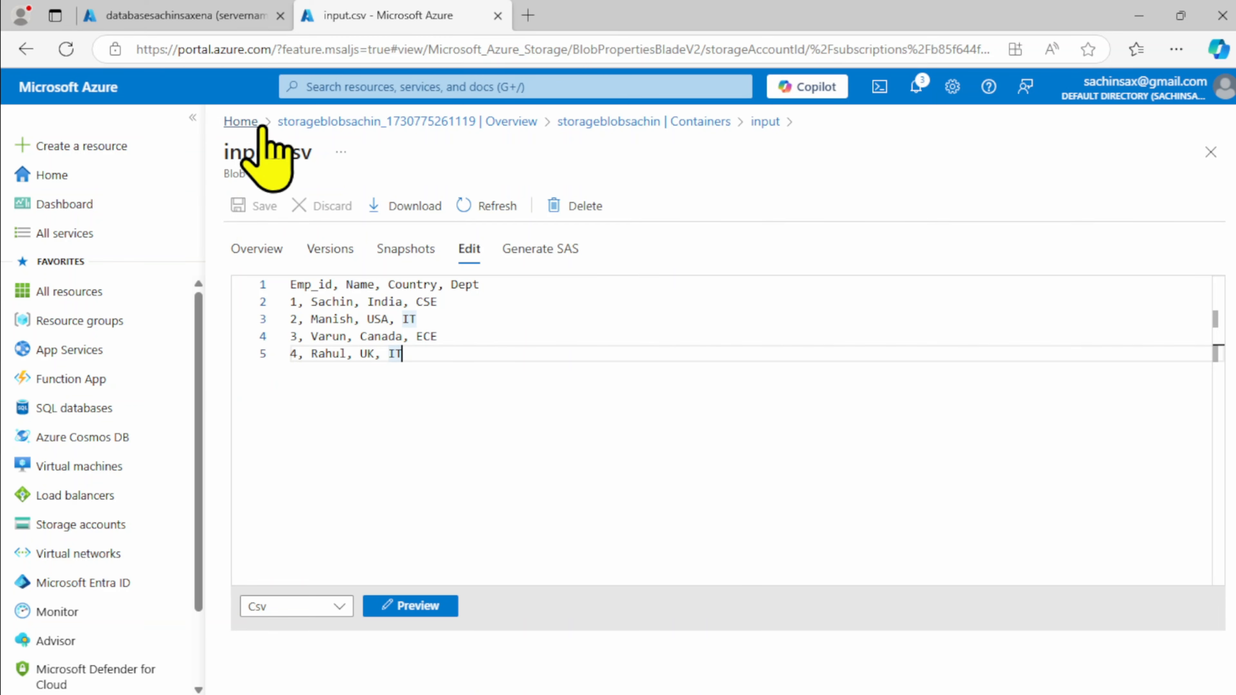
right_click(238, 121)
left_click(322, 132)
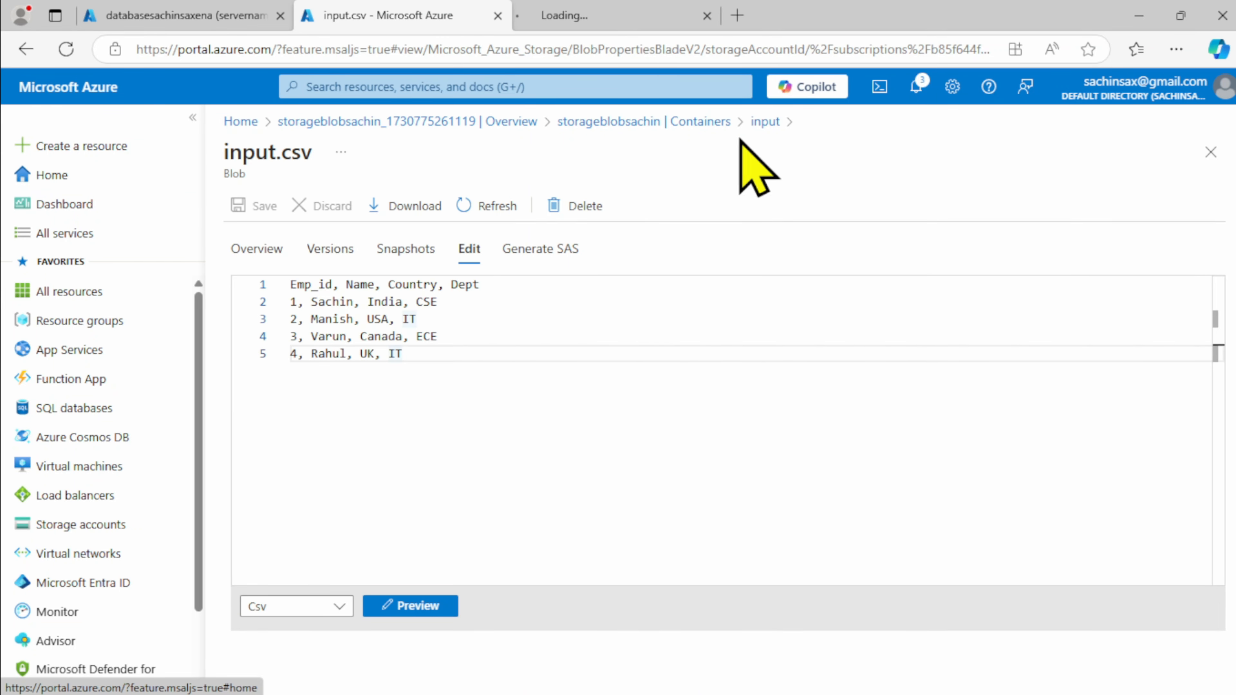
Step: Check the fourth item, Create ADF (Azure Data Factory) instances, in the Necessary Steps note in Notepad and return to the new Azure tab
left_click(885, 679)
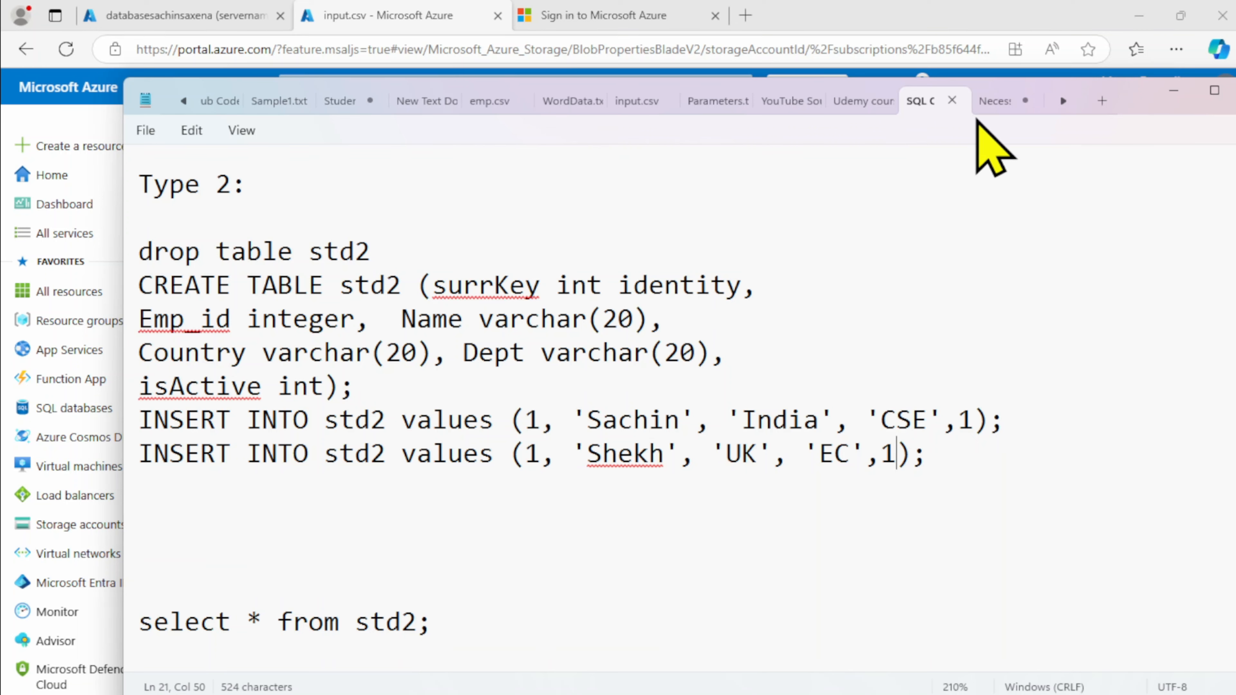
left_click(993, 102)
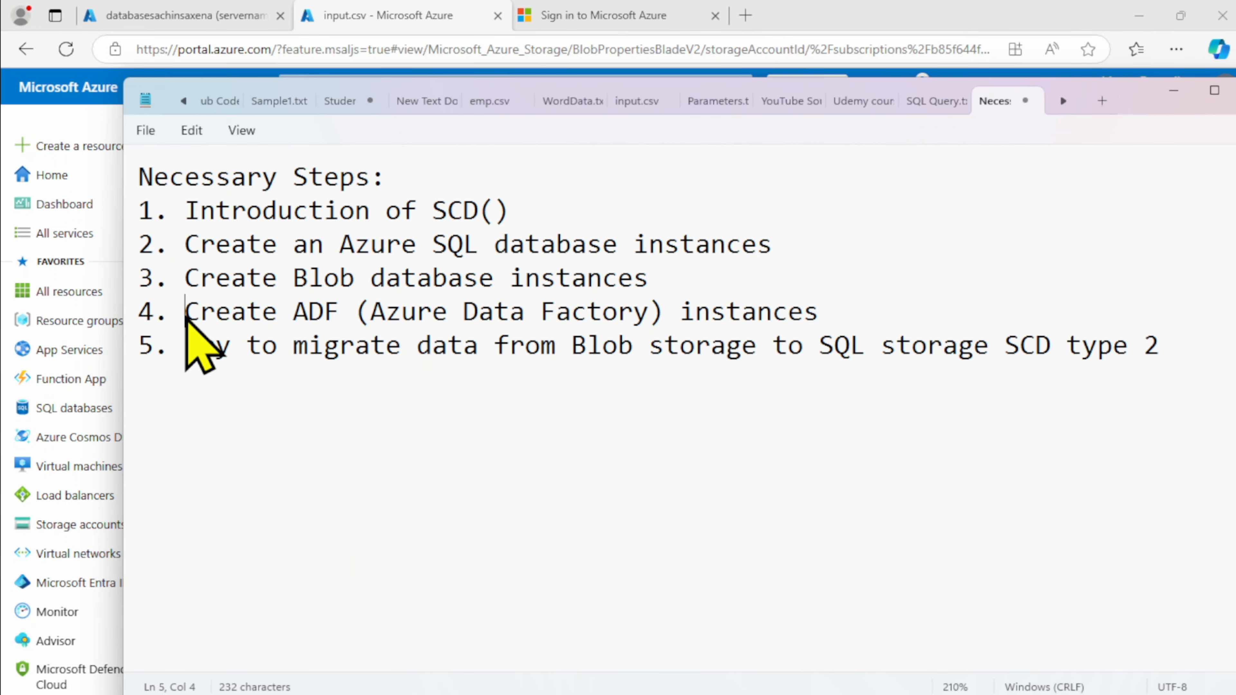
left_click_drag(185, 316, 841, 316)
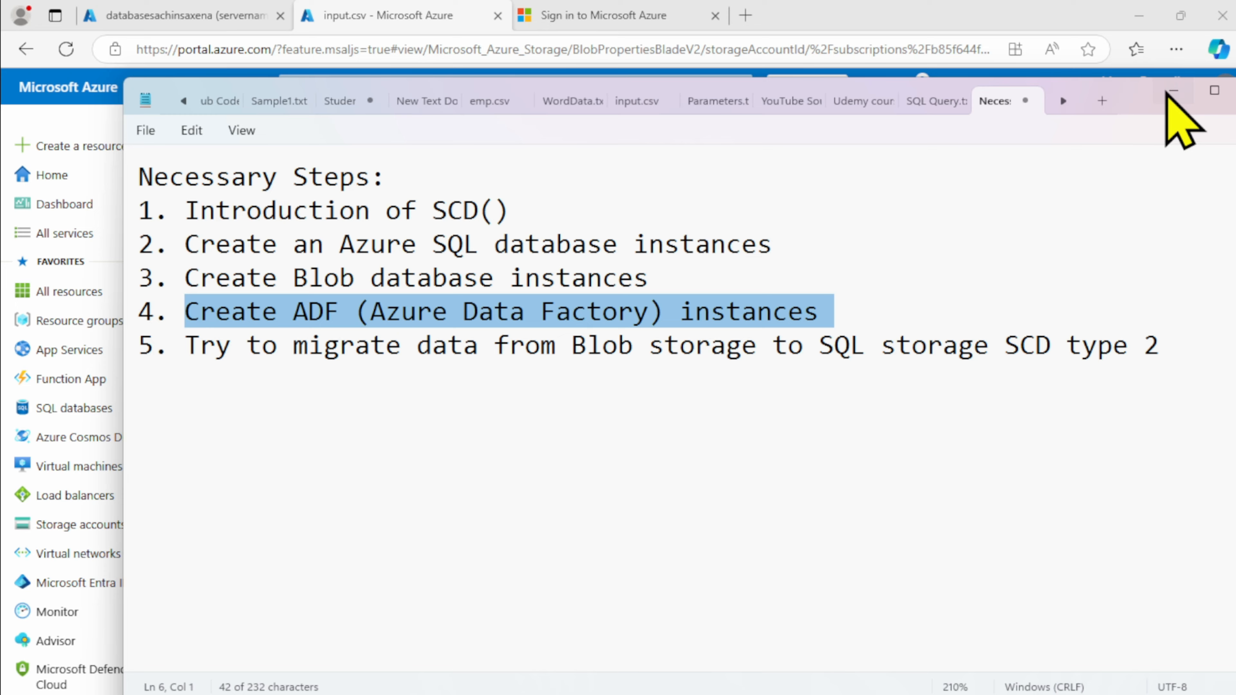
left_click(1172, 90)
left_click(632, 19)
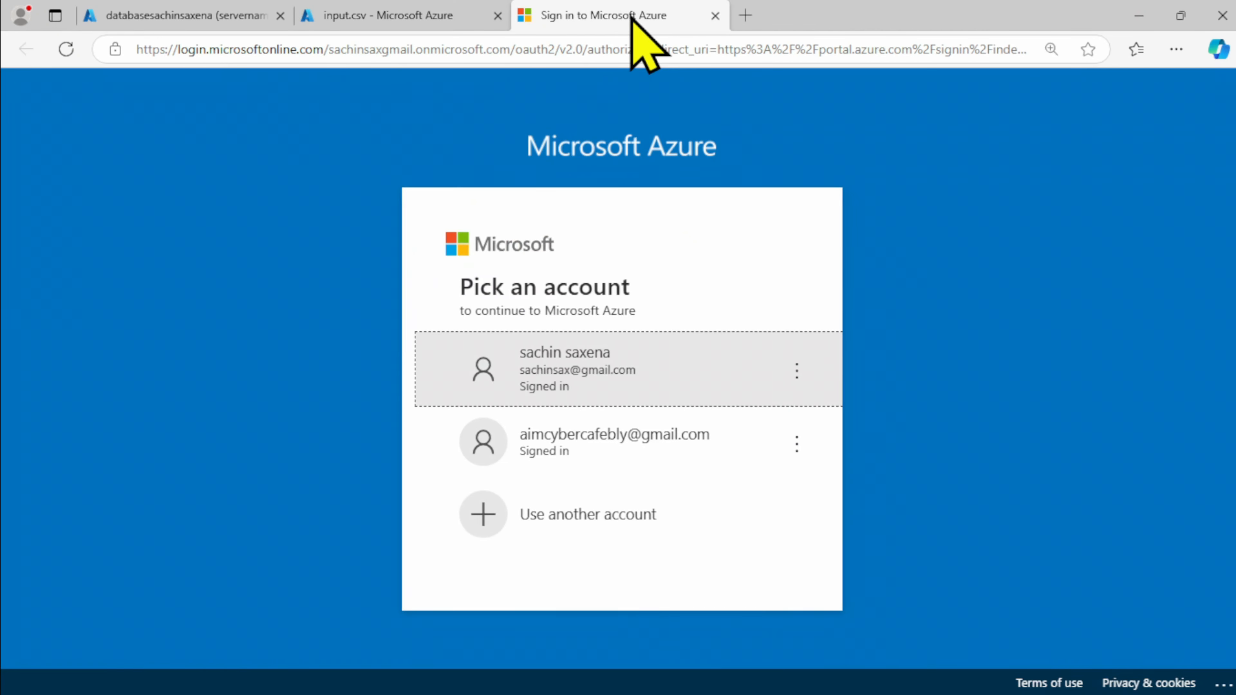
Step: Sign in to the Azure portal with the first listed account and review the input.csv rows and the std query results in their browser tabs
left_click(630, 366)
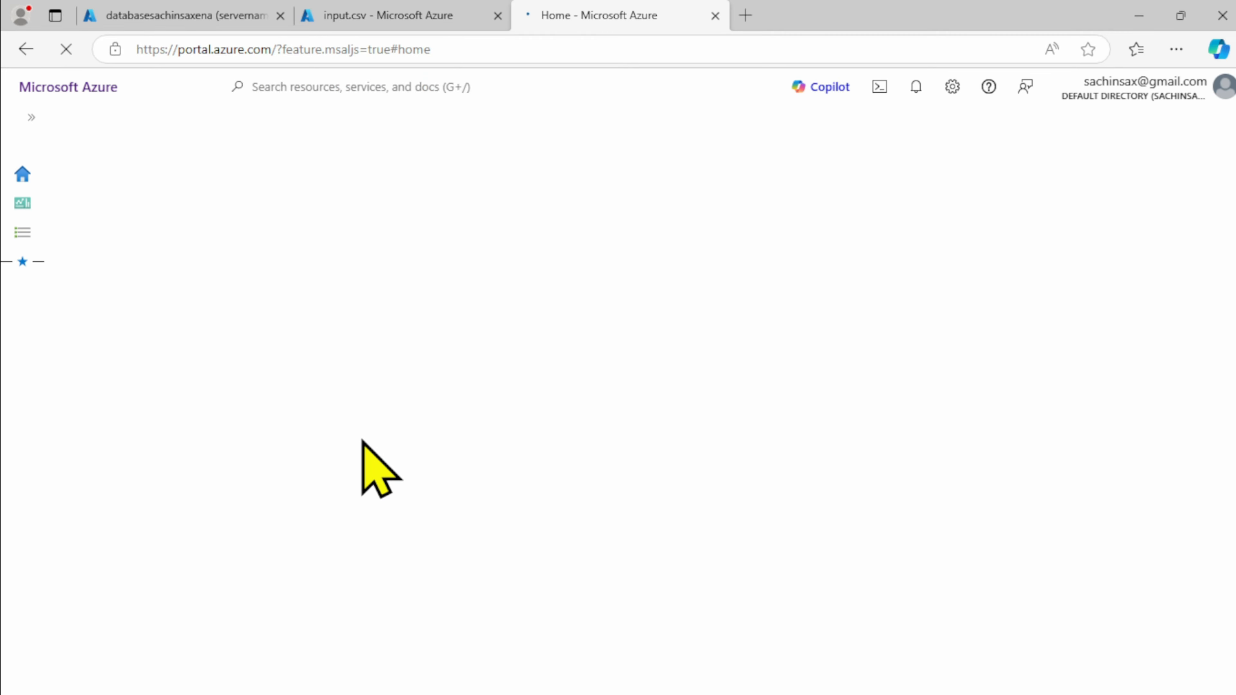
left_click(391, 16)
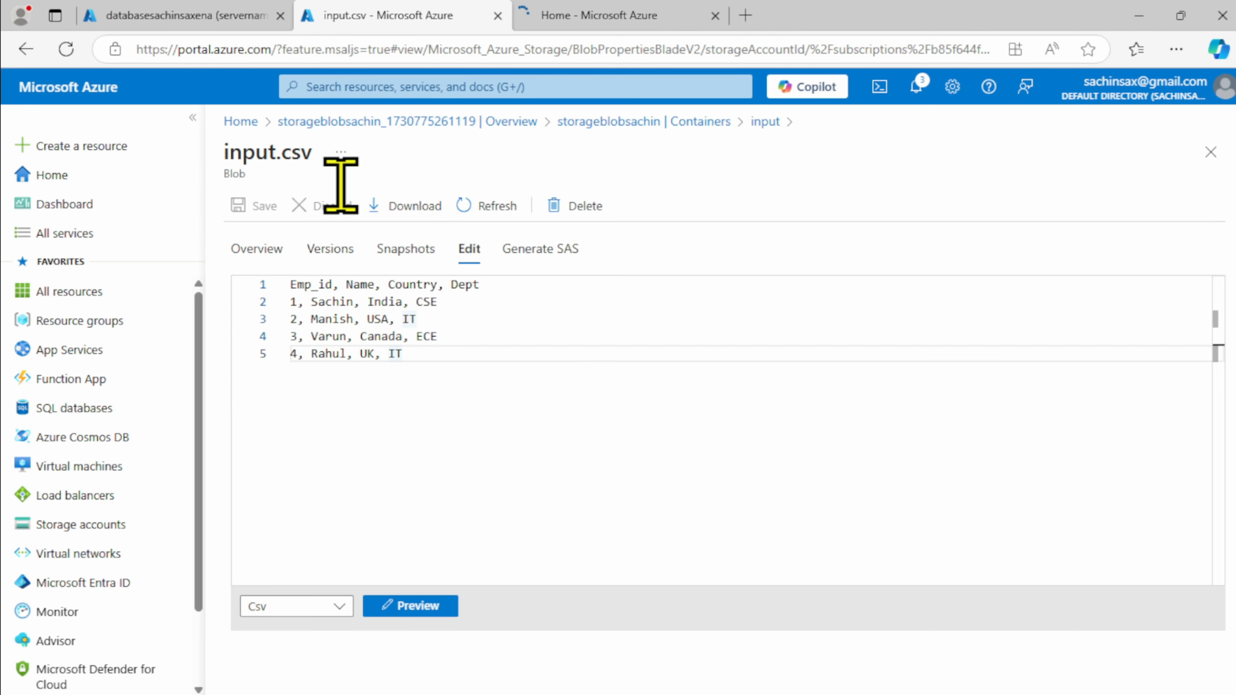
left_click_drag(476, 363, 207, 262)
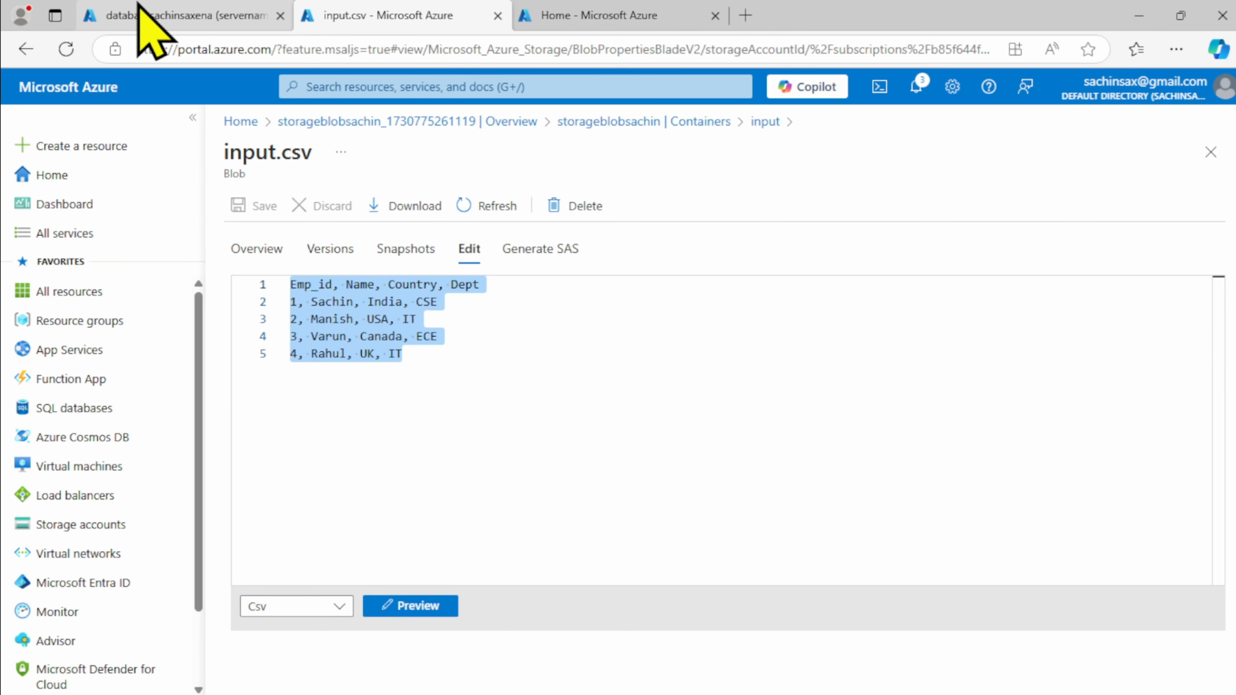
left_click(161, 15)
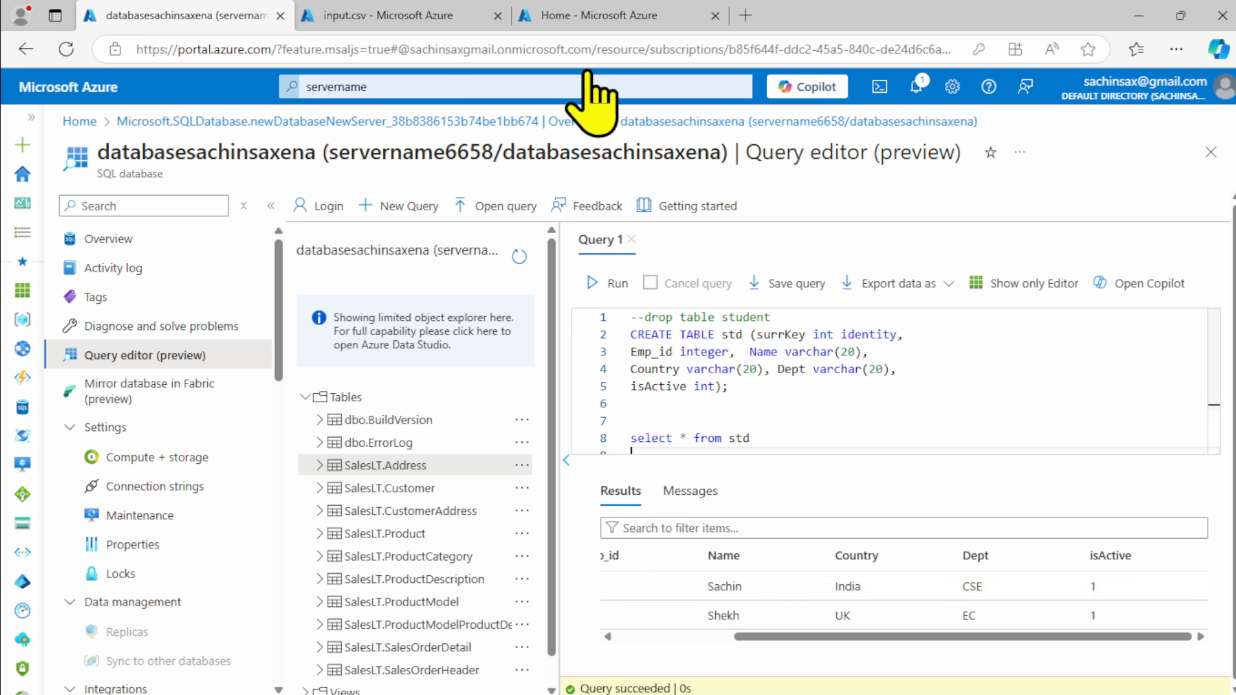
left_click(591, 10)
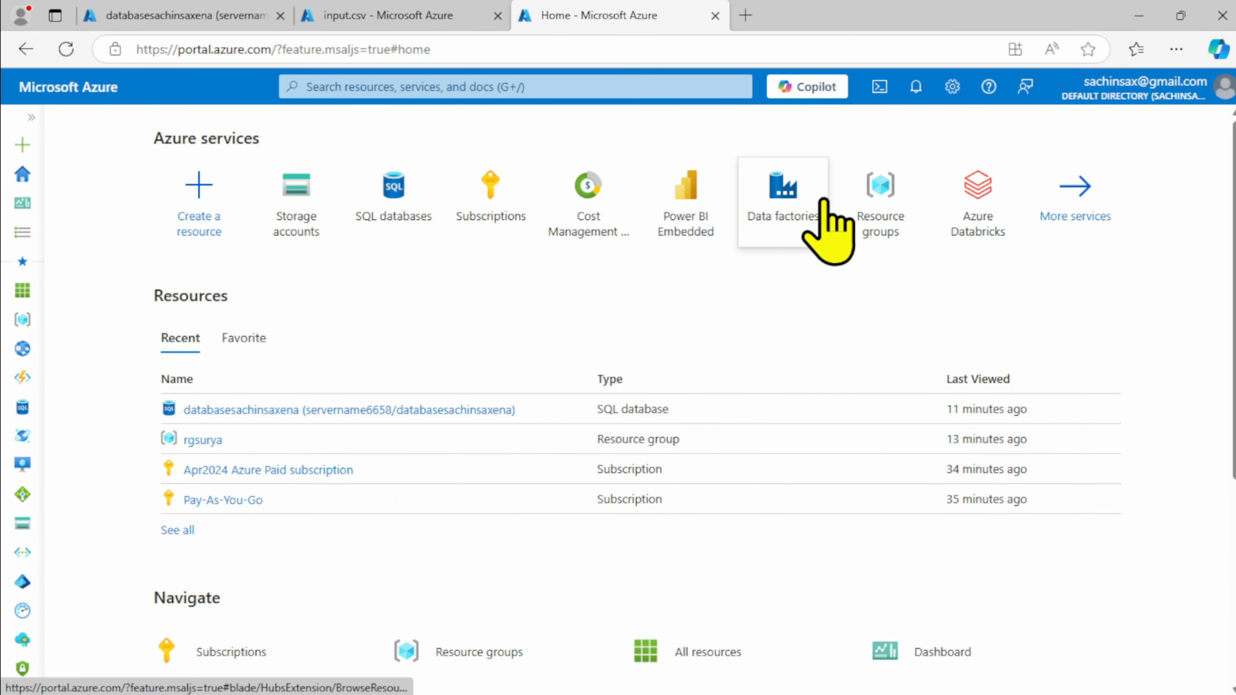
Step: Start a new data factory in resource group rgsurya, naming it adf_ plus the owner's first name, and continue to Git configuration
left_click(780, 197)
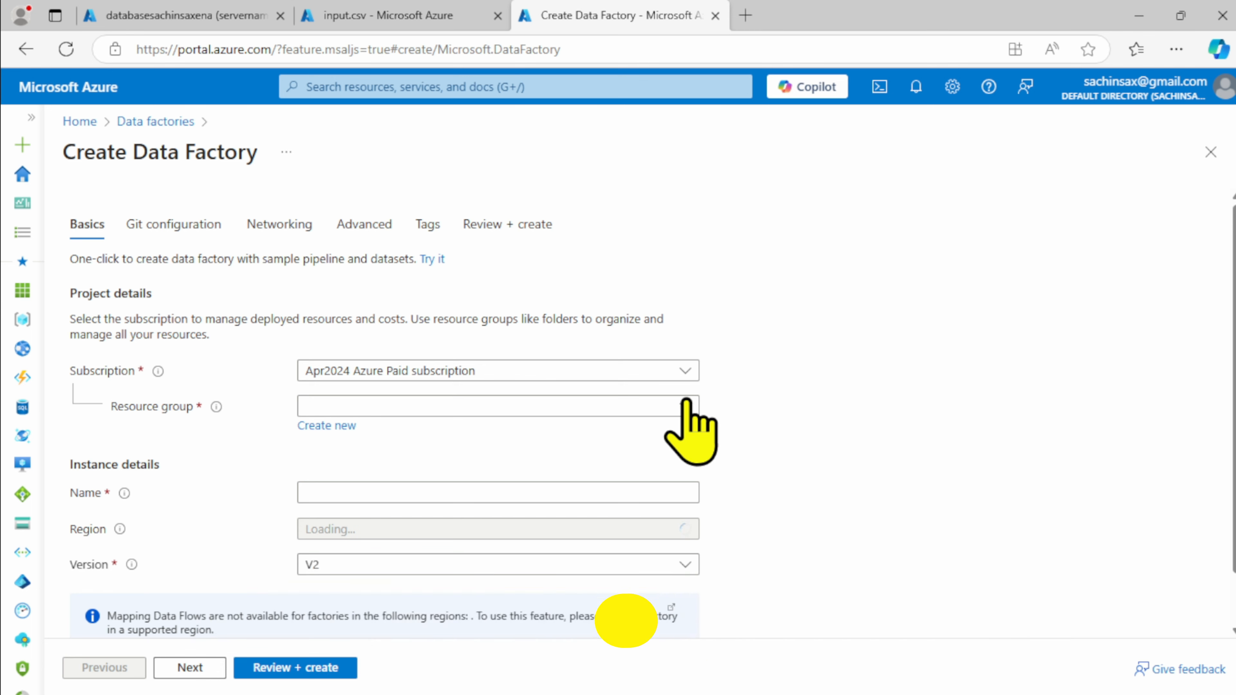
left_click(686, 405)
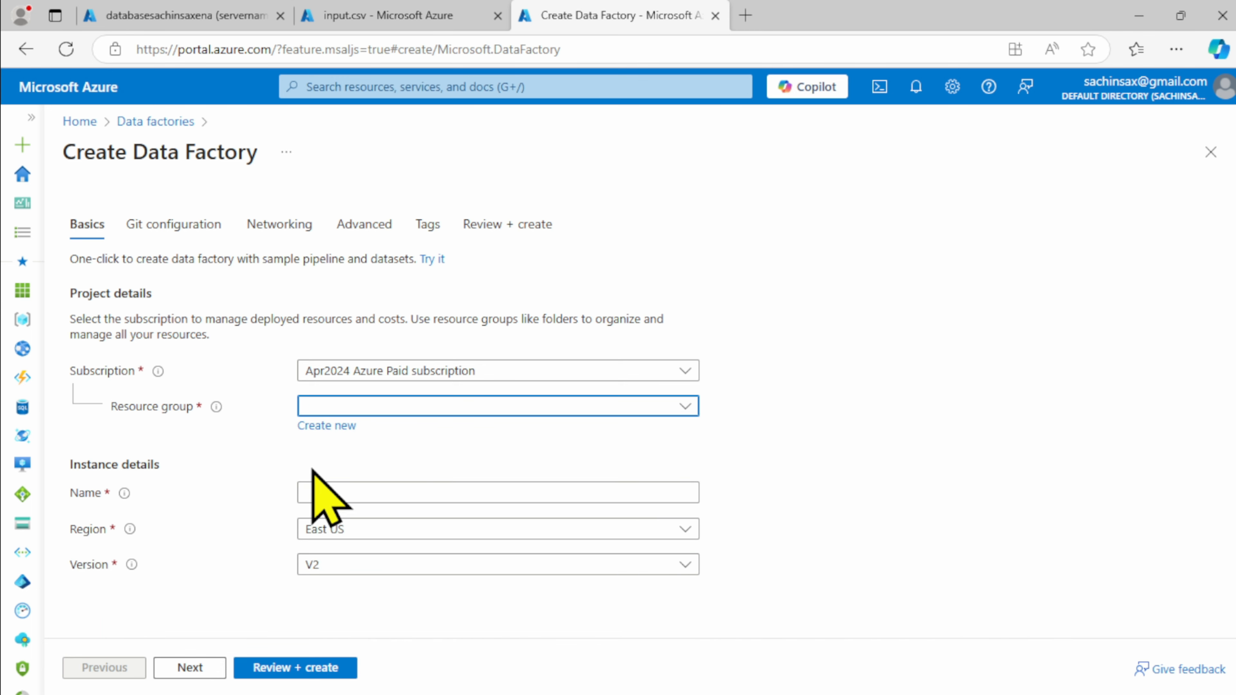
left_click(937, 385)
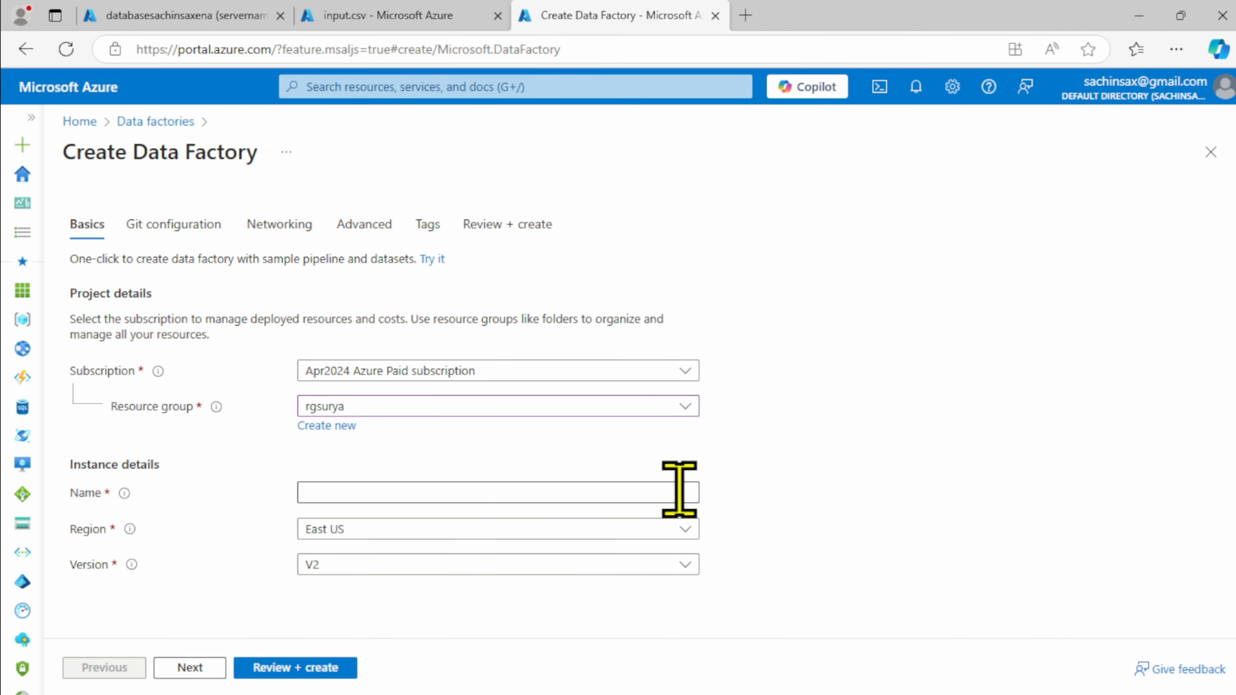
left_click(547, 487)
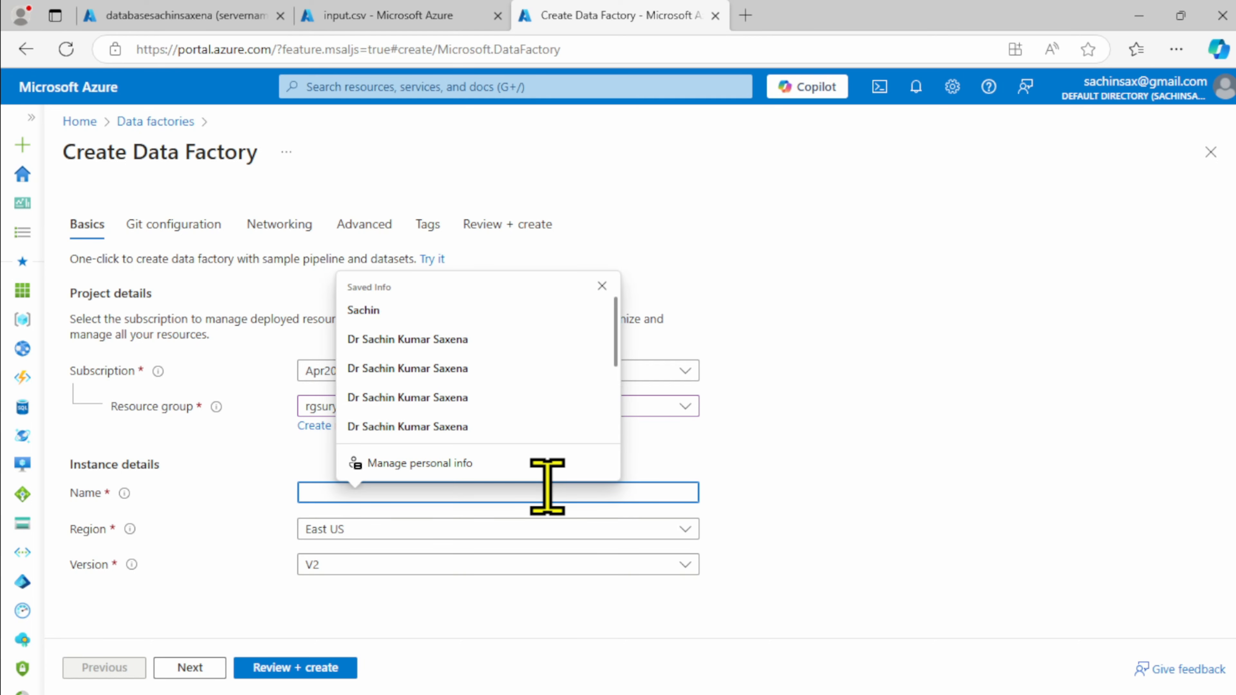
type("adf")
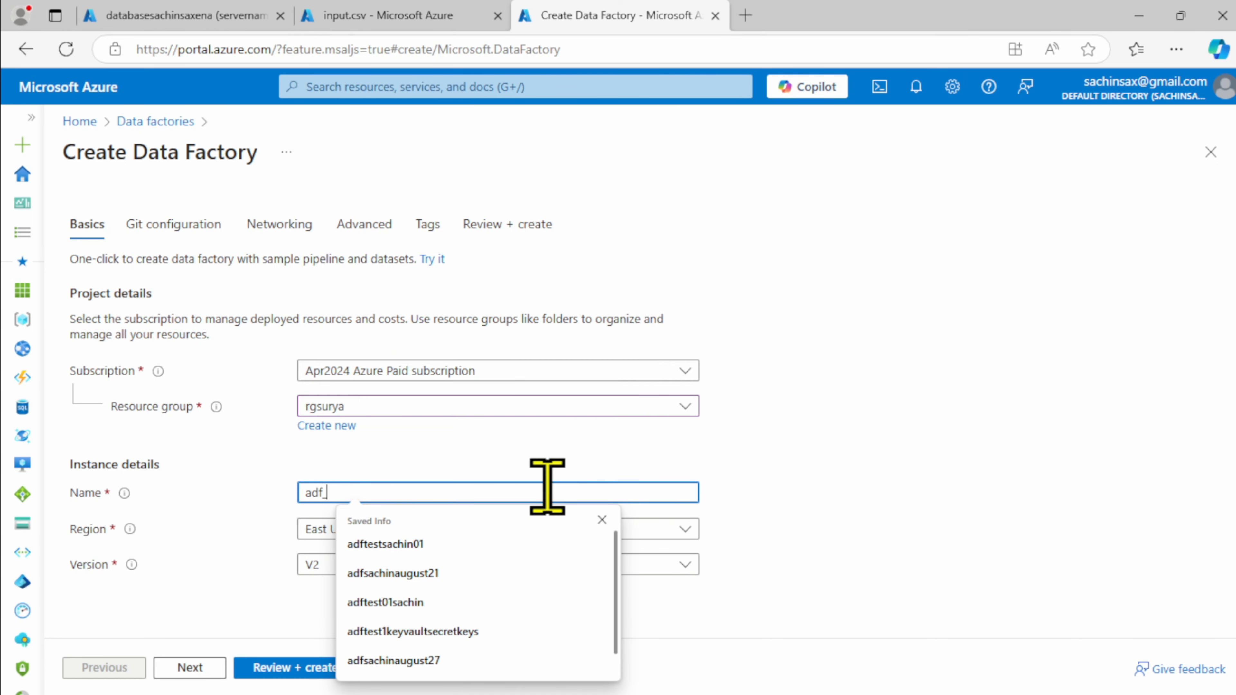
type("_sachin")
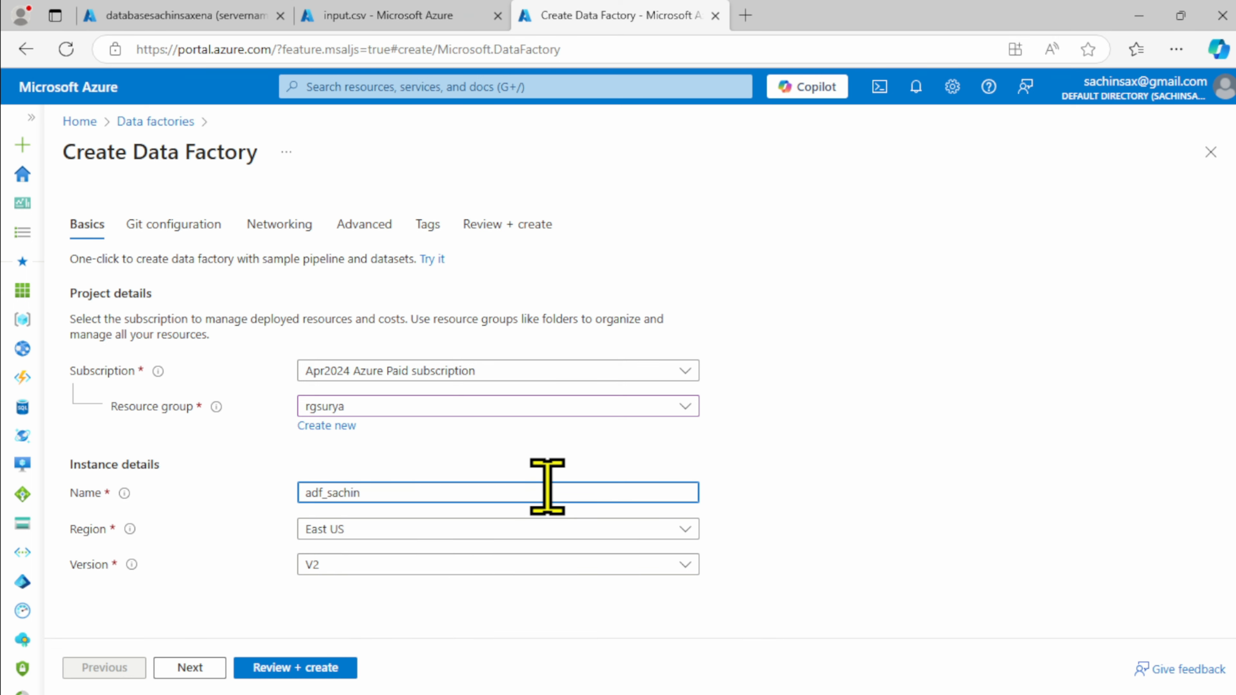
left_click(197, 667)
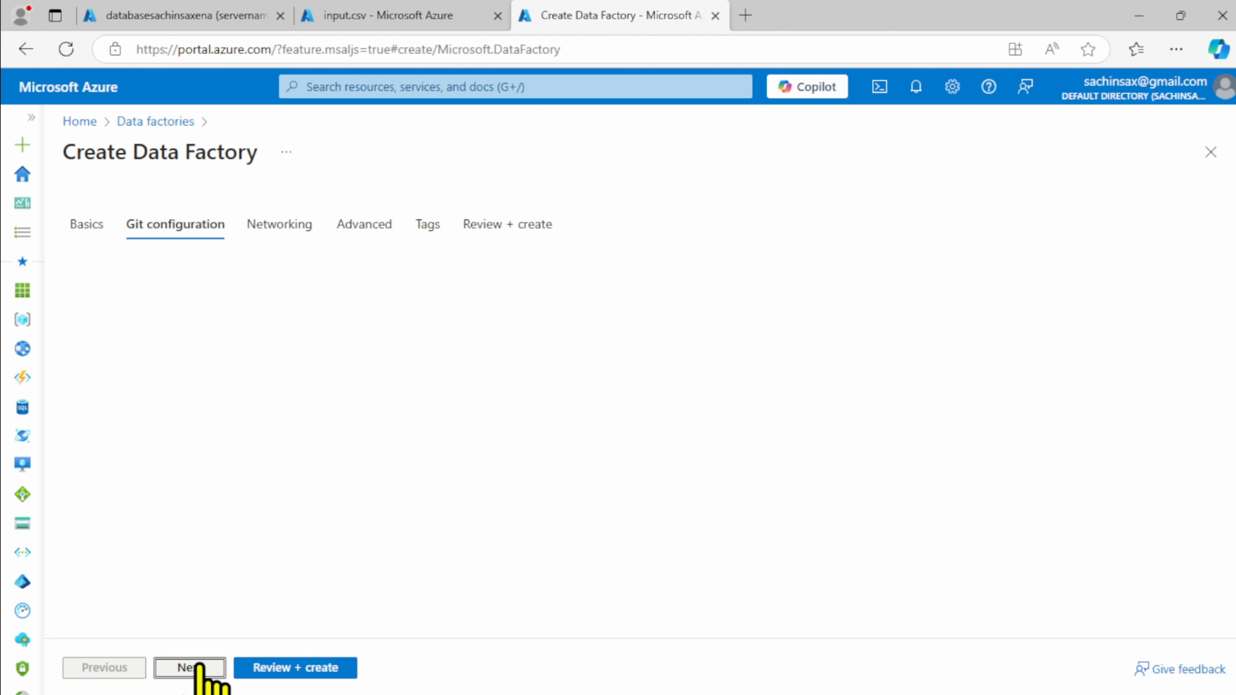
Step: Return to the basic settings and rename the data factory as adf plus the owner's first and last name, without underscore or spaces
left_click(96, 670)
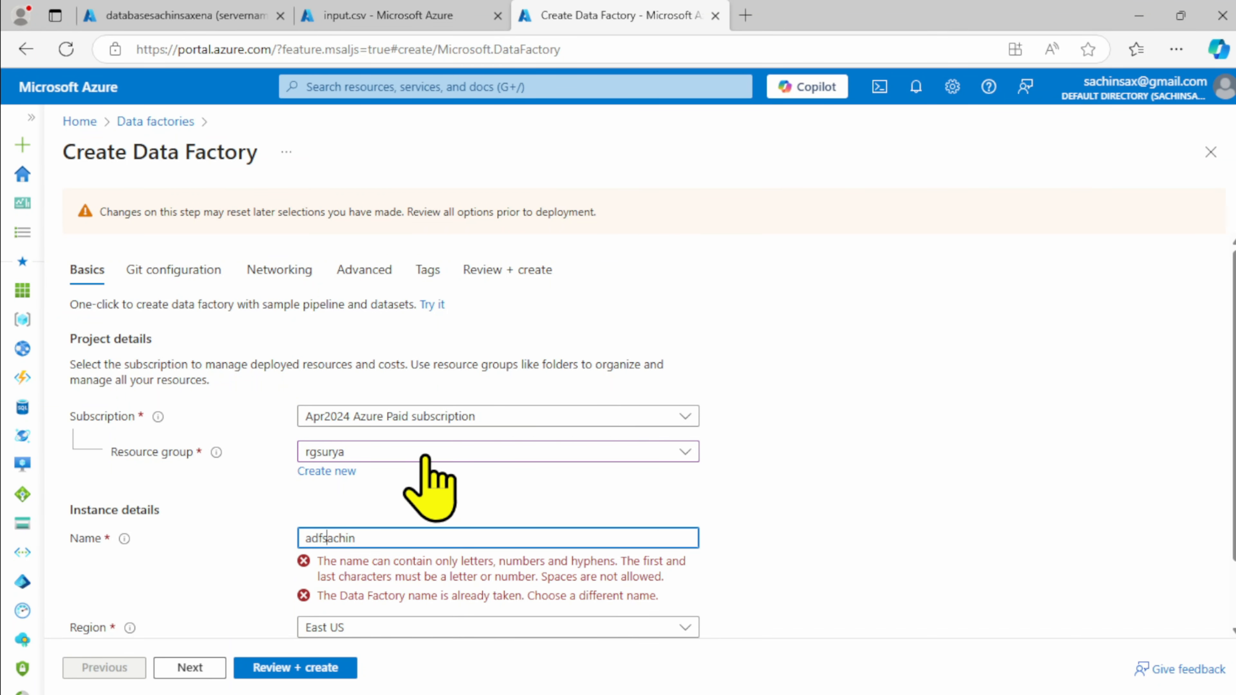
left_click(881, 458)
left_click(435, 536)
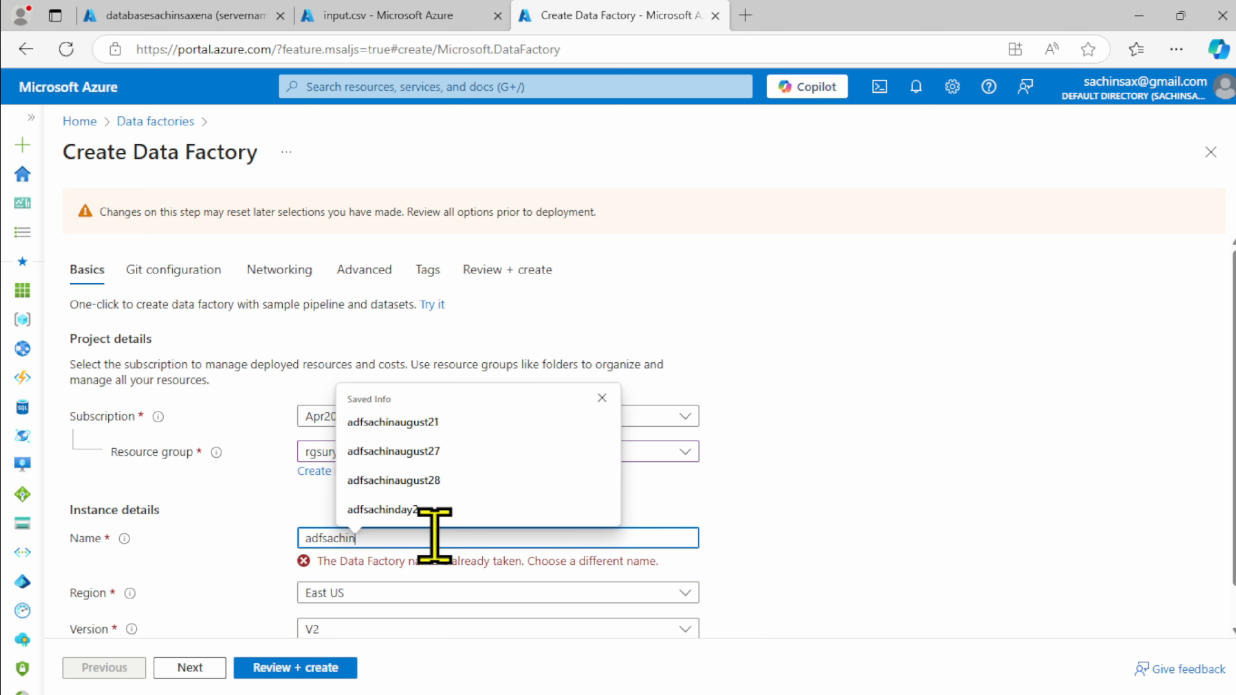
type("saxena")
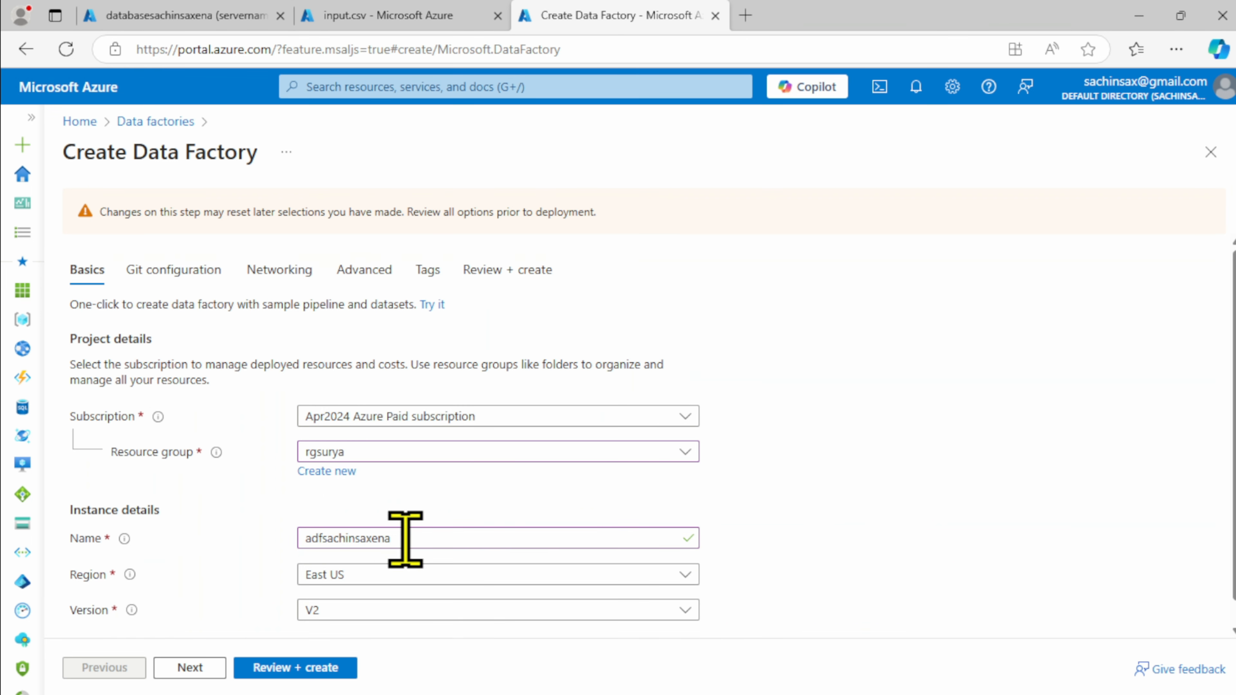
Step: Keep the default Git, public endpoint networking and encryption settings, and submit the data factory for review and creation
left_click(189, 667)
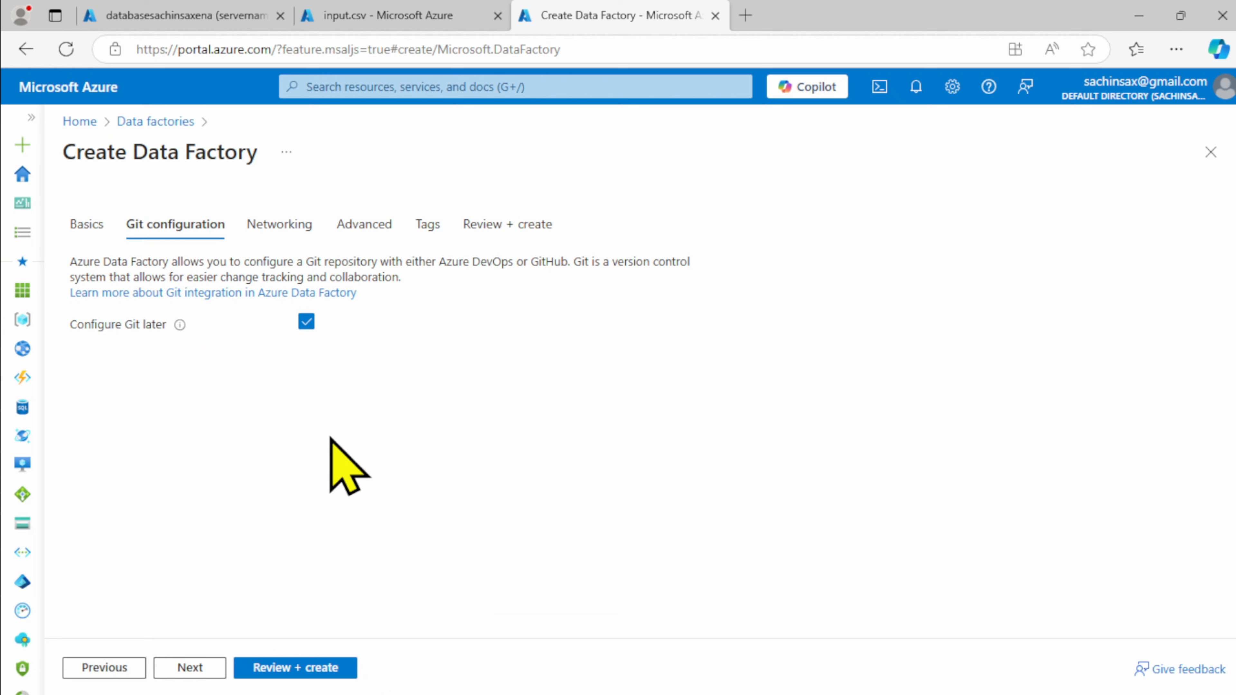
left_click(190, 668)
scroll(226, 551, "down", 1)
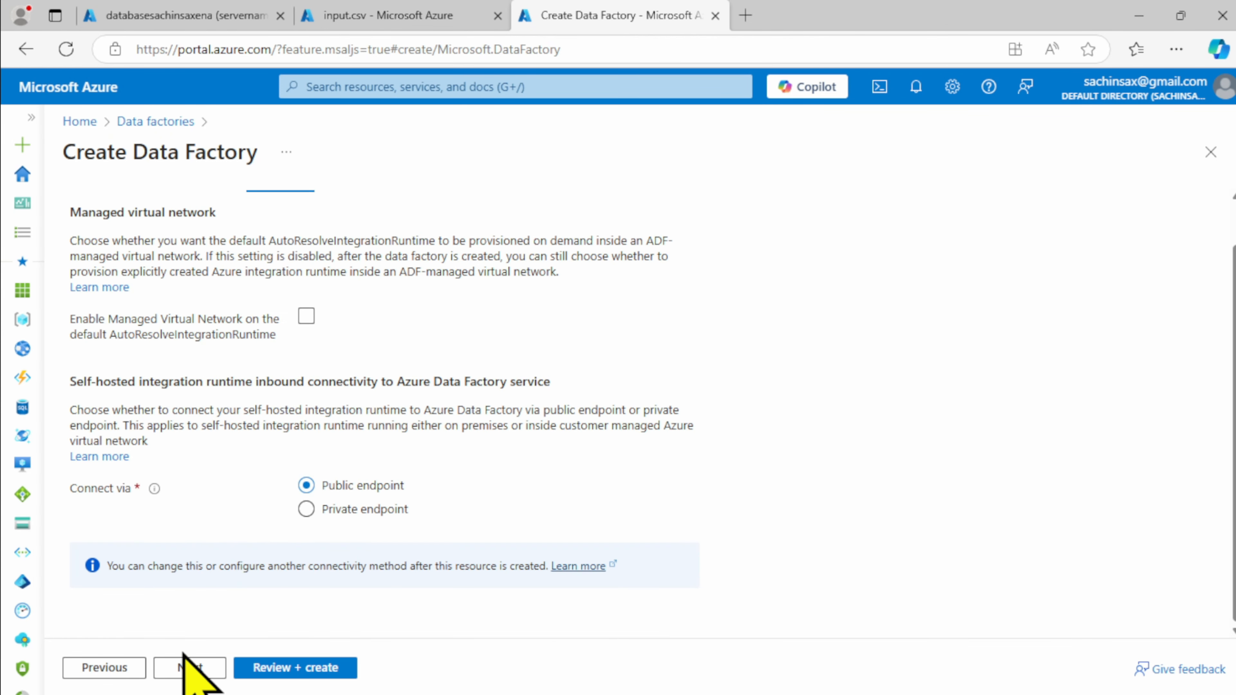
left_click(185, 666)
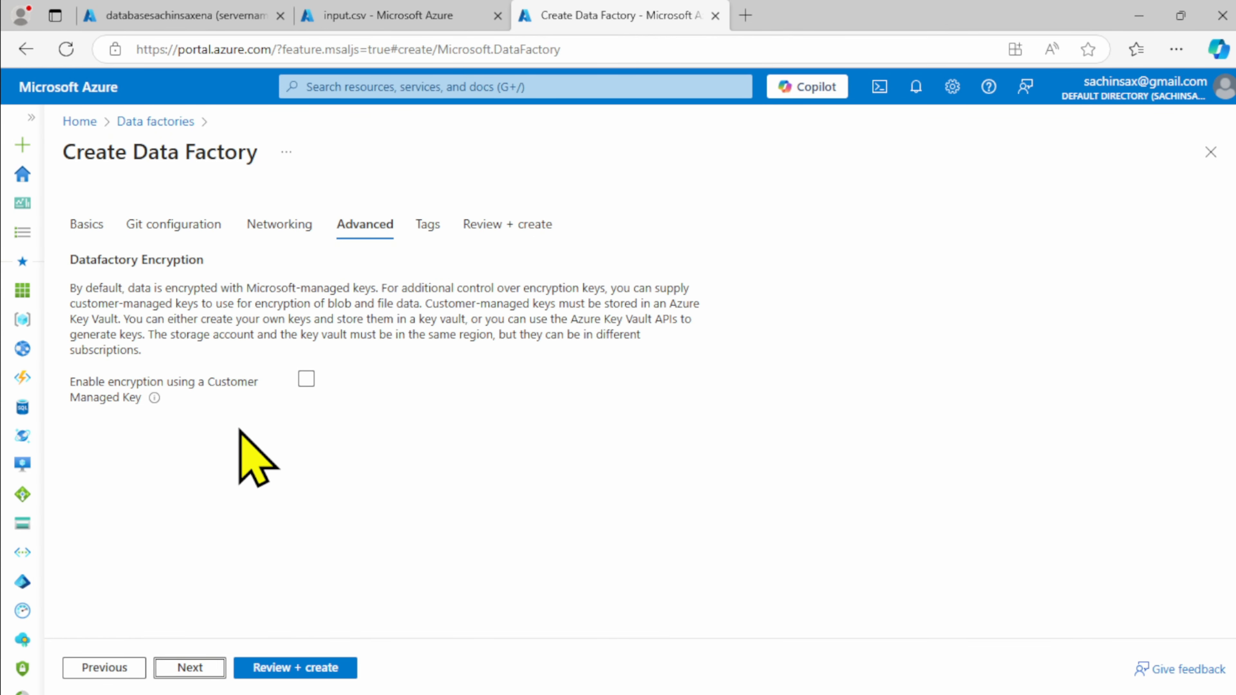
left_click(283, 668)
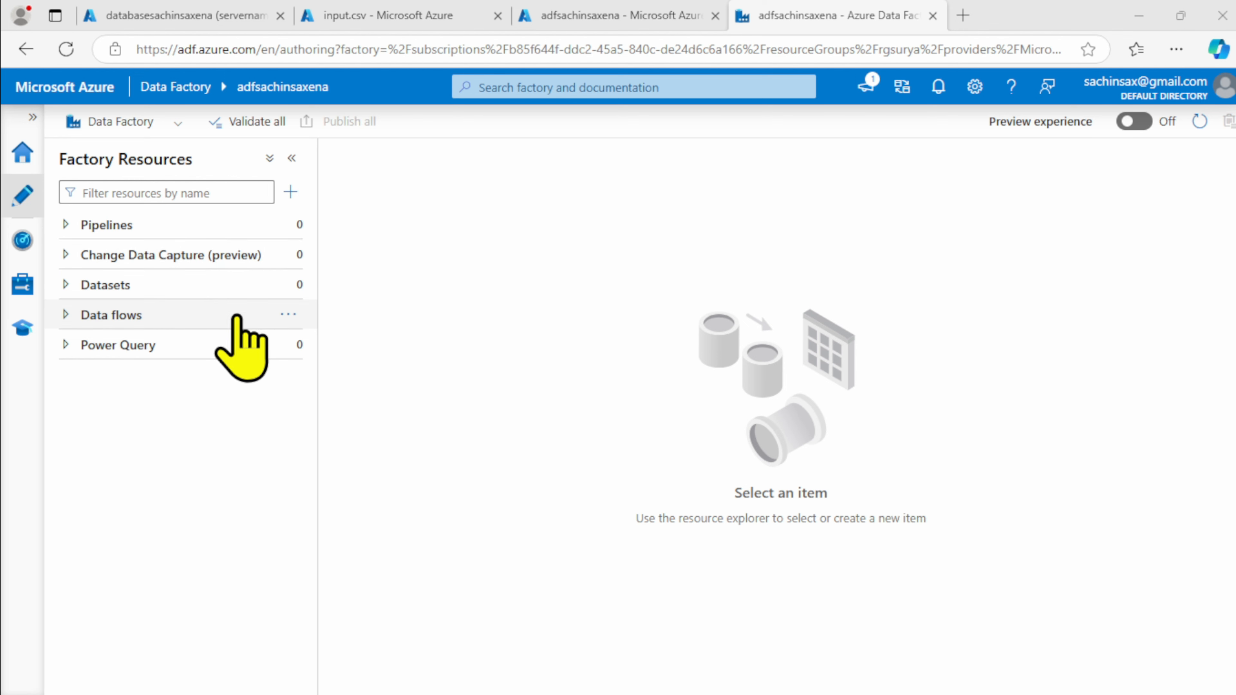
Step: Start a new dataset in the data factory and check the Azure SQL and Blob database items of the Necessary Steps note in Notepad
left_click(291, 286)
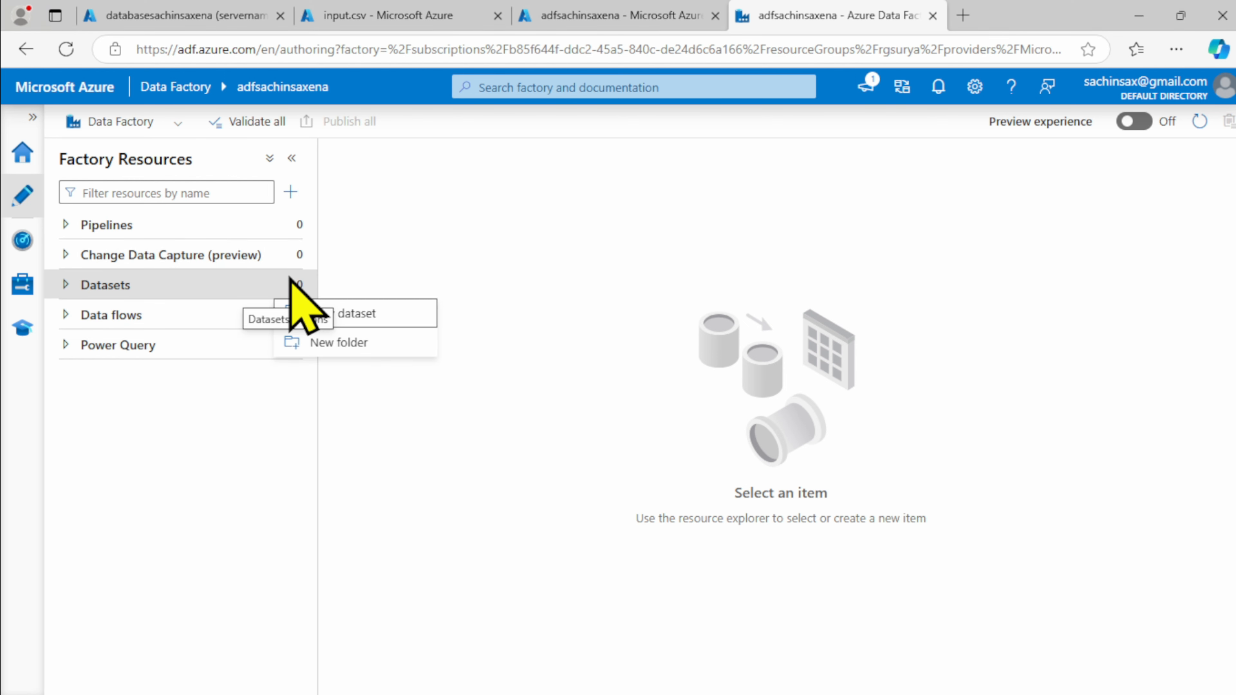
left_click(386, 315)
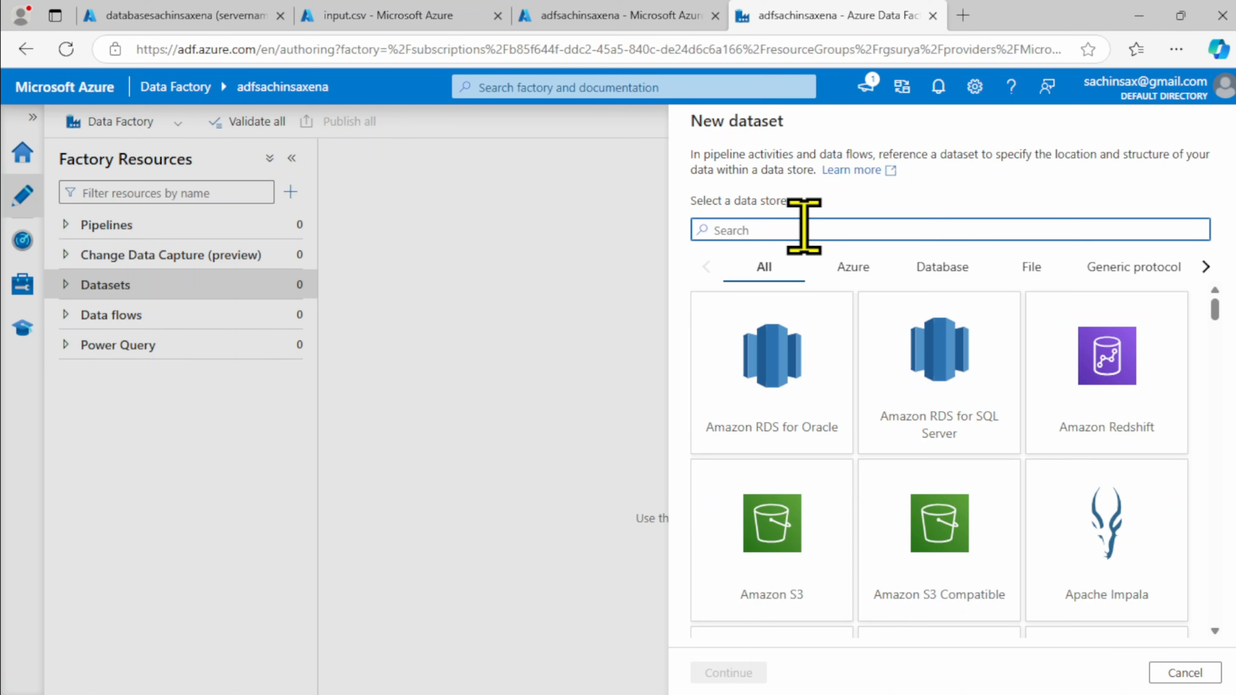
mouse_move(807, 687)
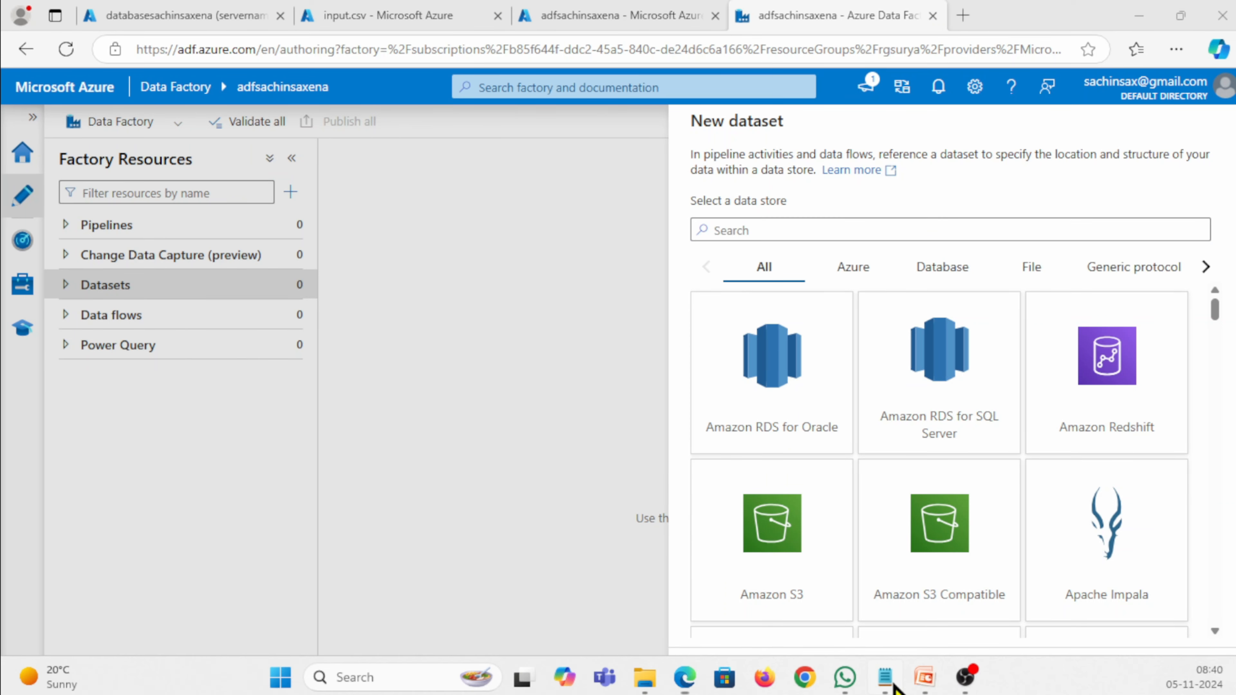
left_click(885, 677)
left_click(262, 278)
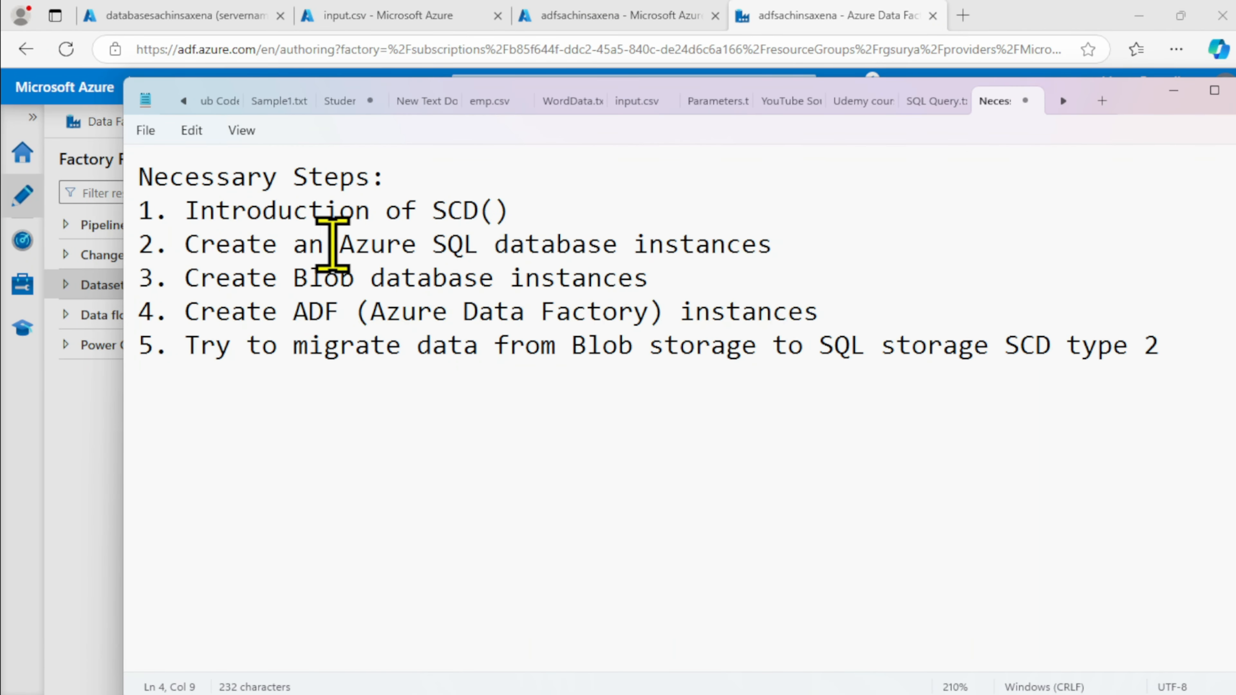
left_click_drag(332, 243, 602, 267)
left_click(385, 294)
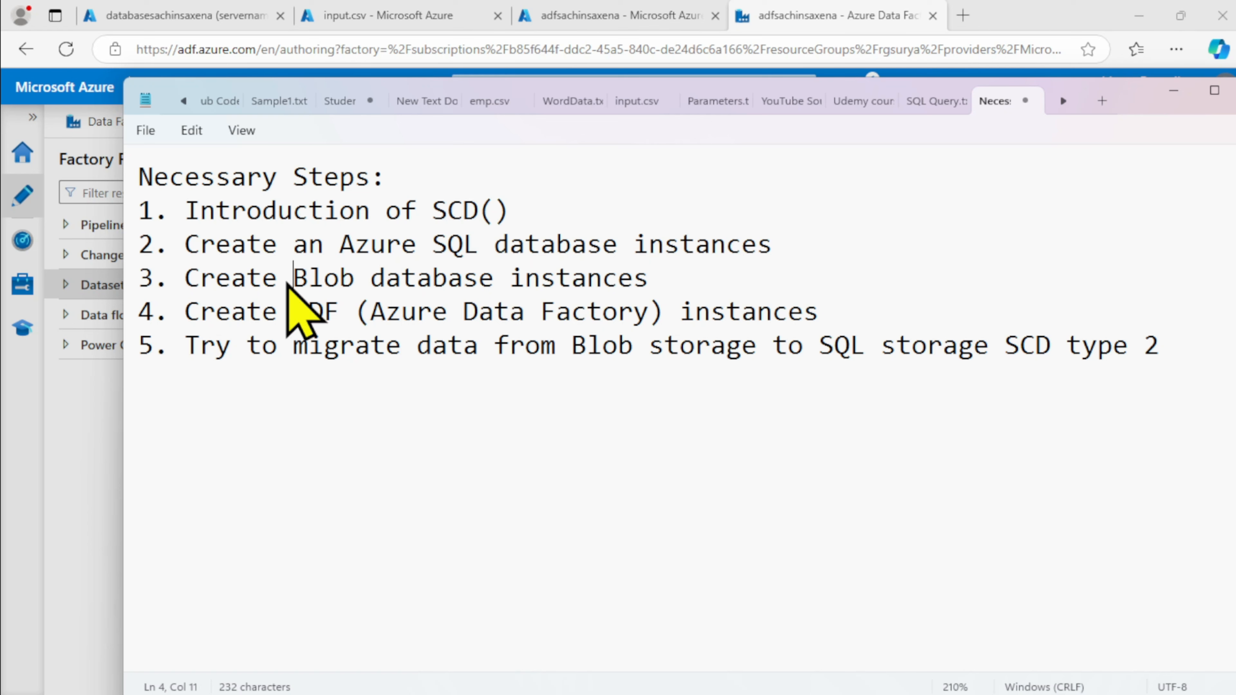
left_click_drag(290, 281, 712, 298)
left_click(853, 268)
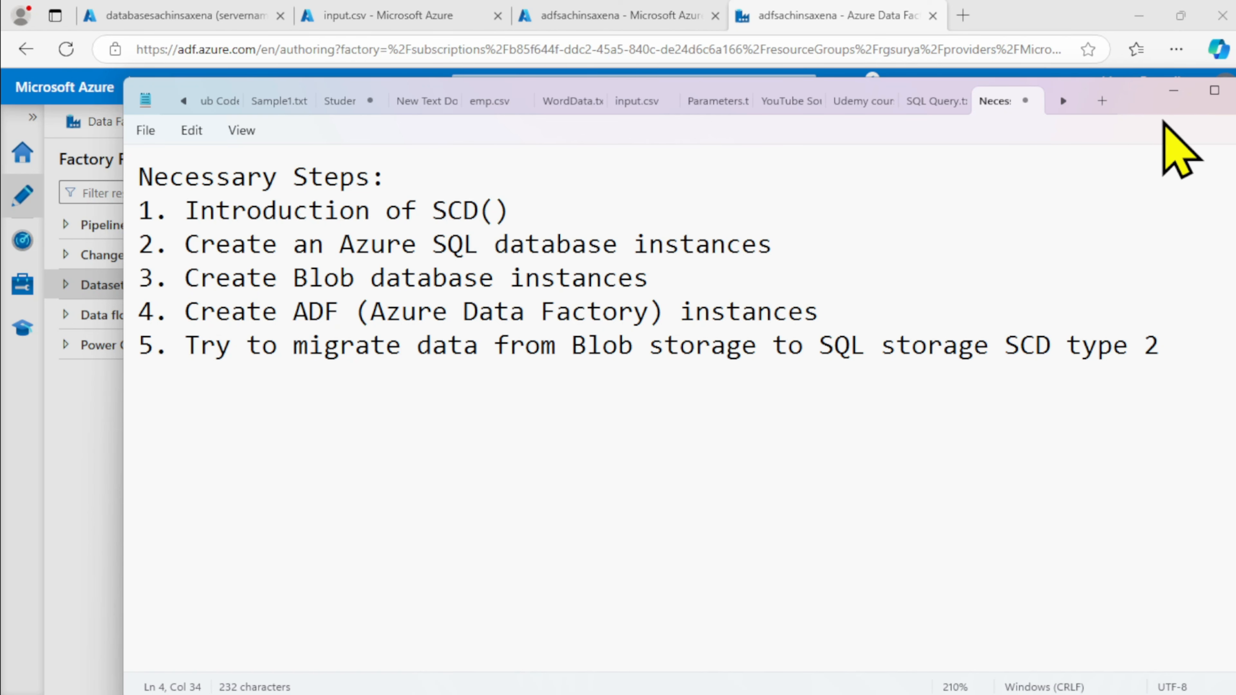
left_click(1173, 91)
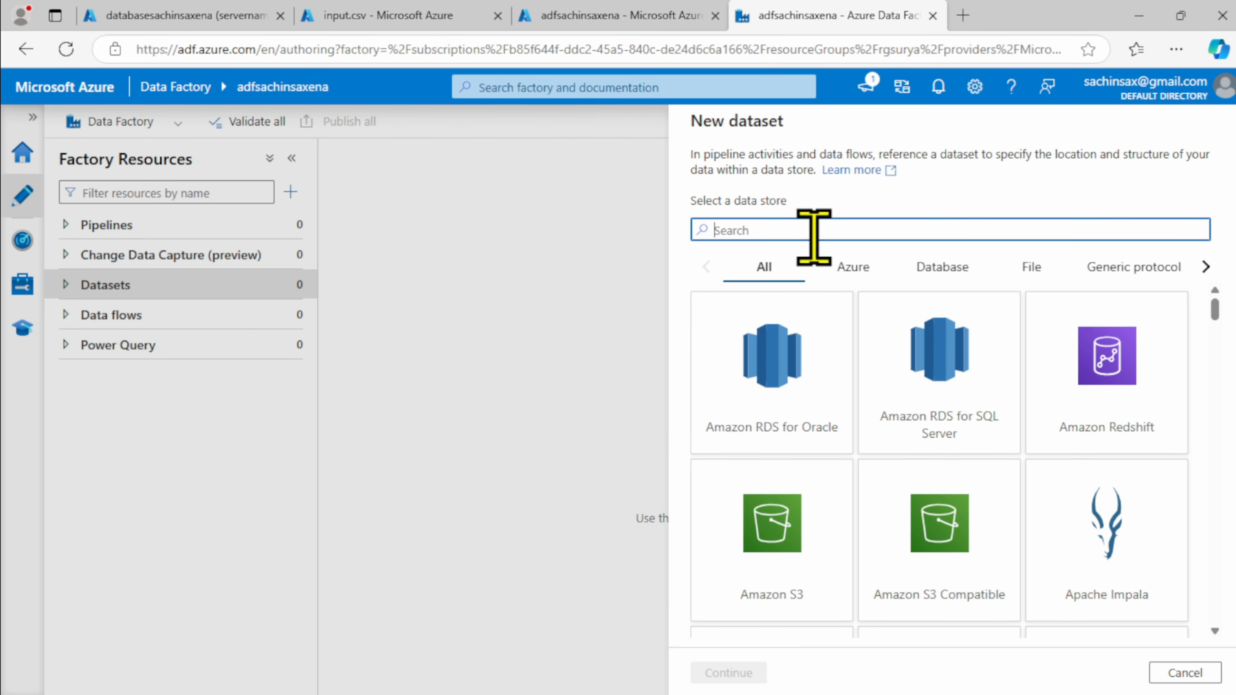
Step: Search the data stores for sql and choose Azure SQL Database as the new dataset's store
type("sql")
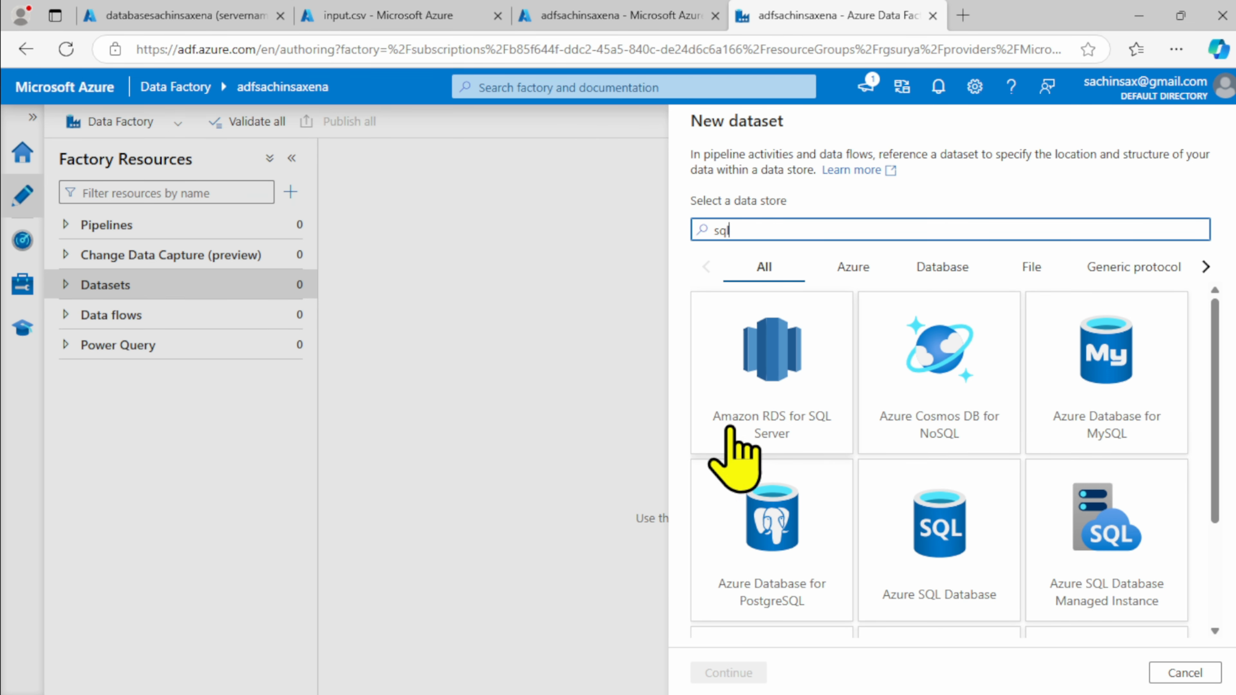
scroll(1083, 414, "down", 3)
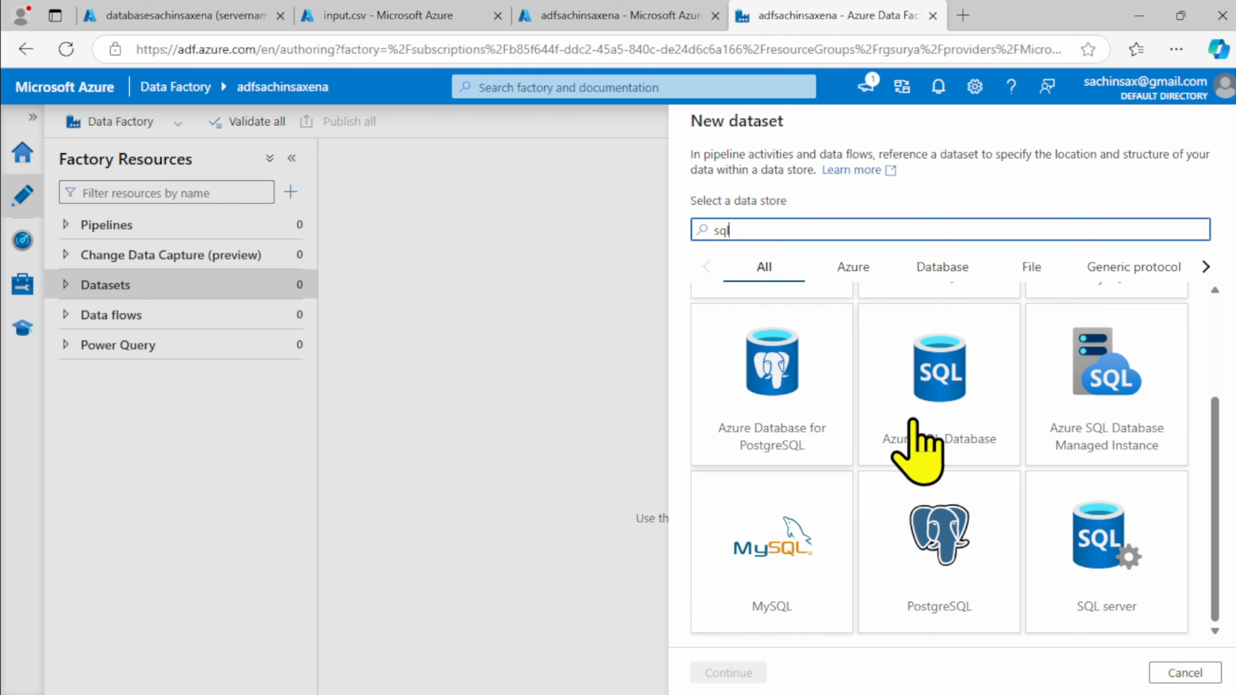
scroll(971, 511, "up", 3)
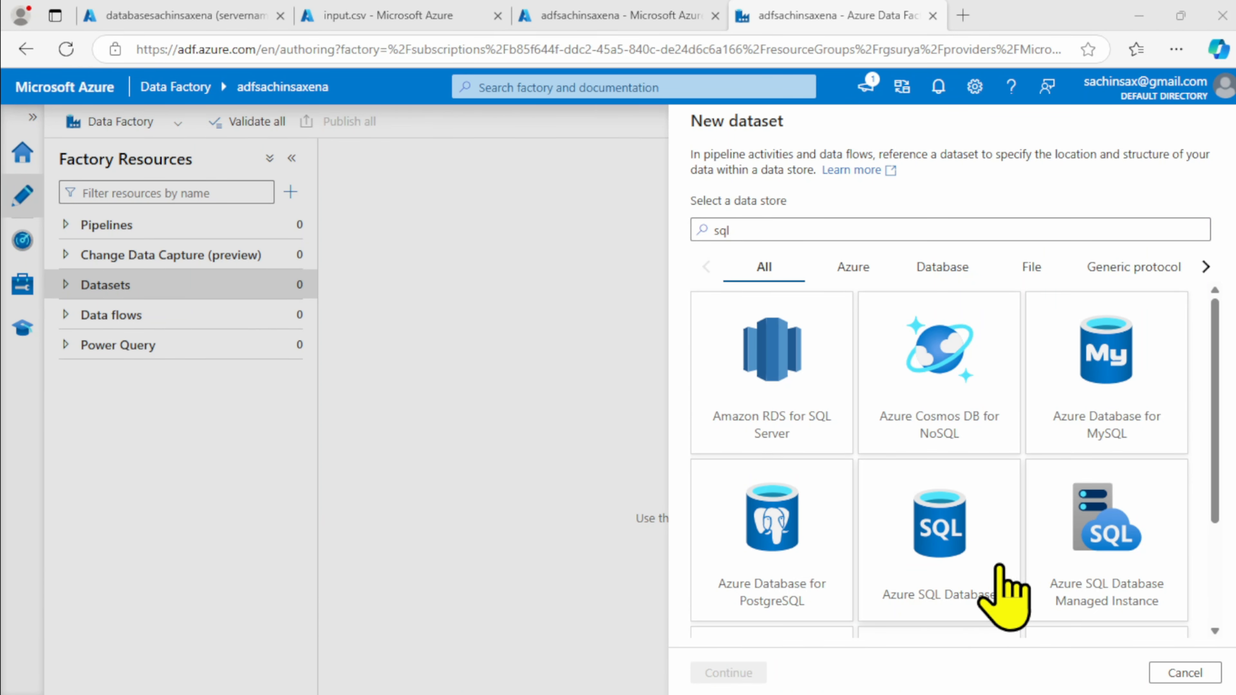
left_click(933, 506)
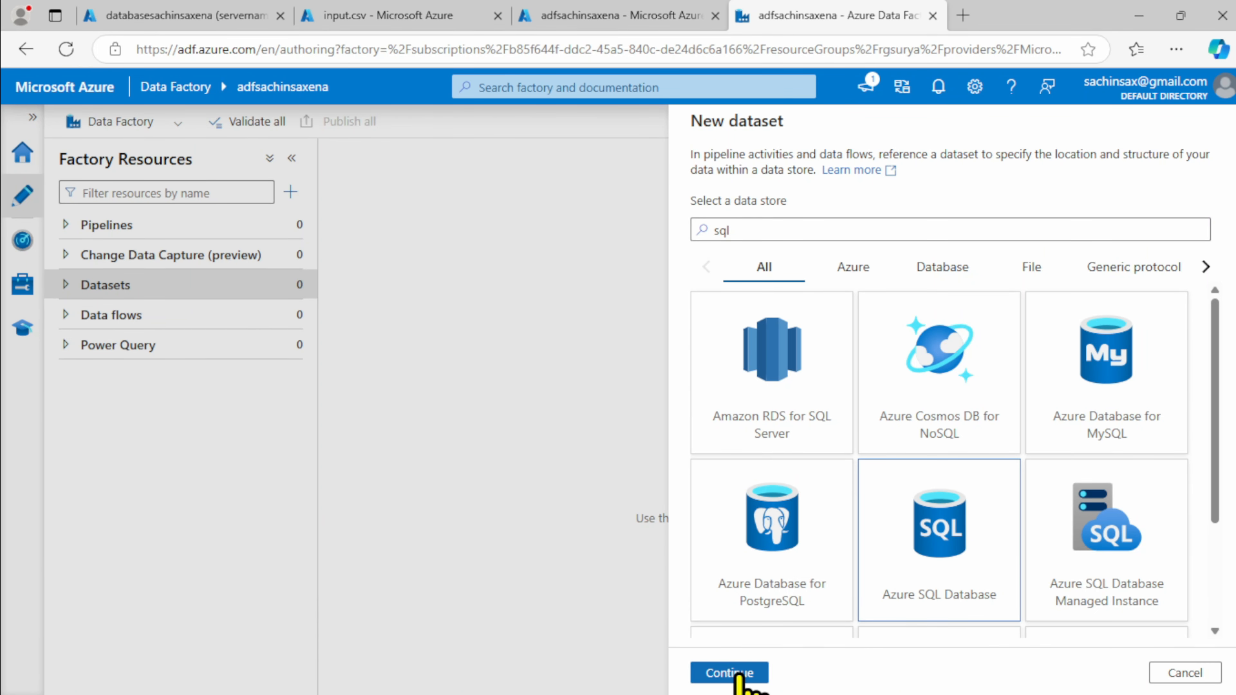
left_click(729, 672)
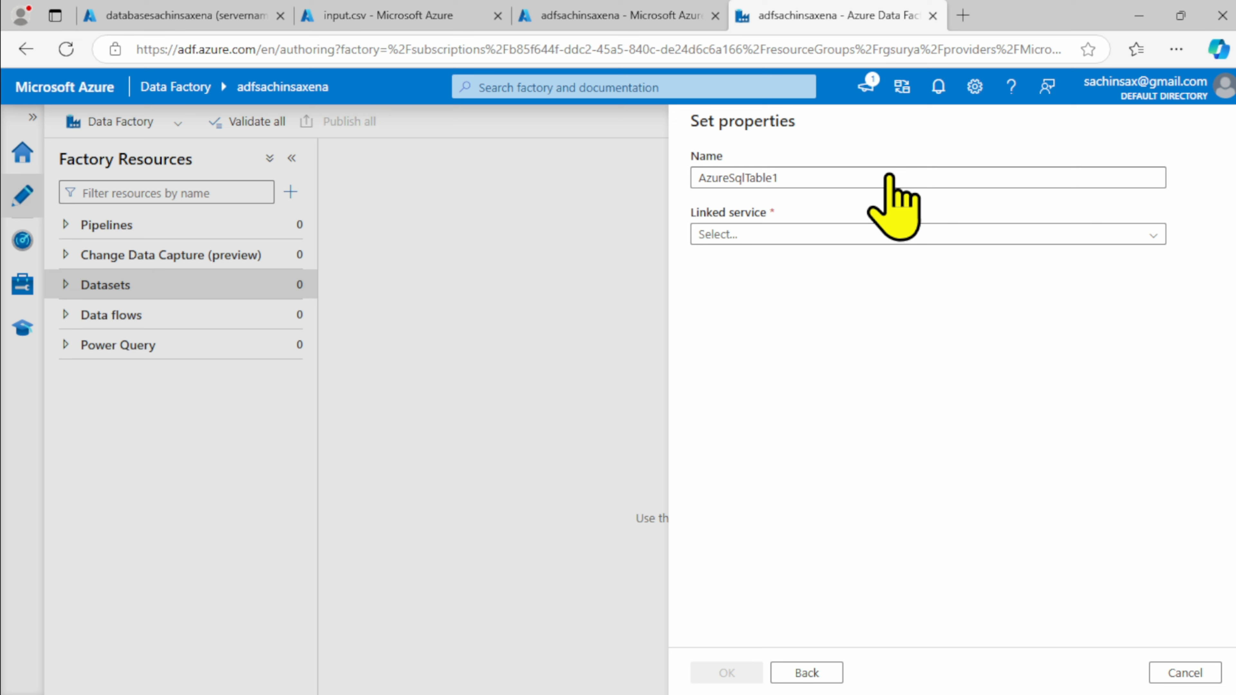
Step: Start a new linked service for the Azure SQL dataset and name it SQLLS
left_click(815, 236)
left_click(719, 291)
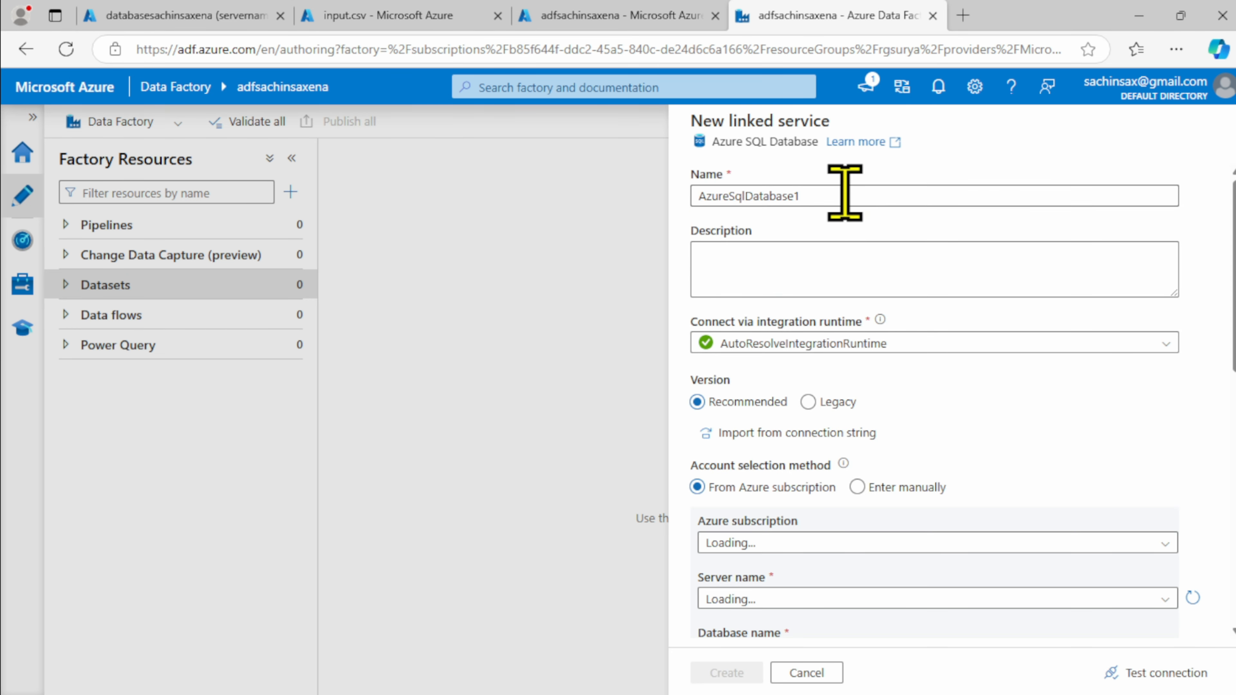
left_click_drag(844, 193, 665, 204)
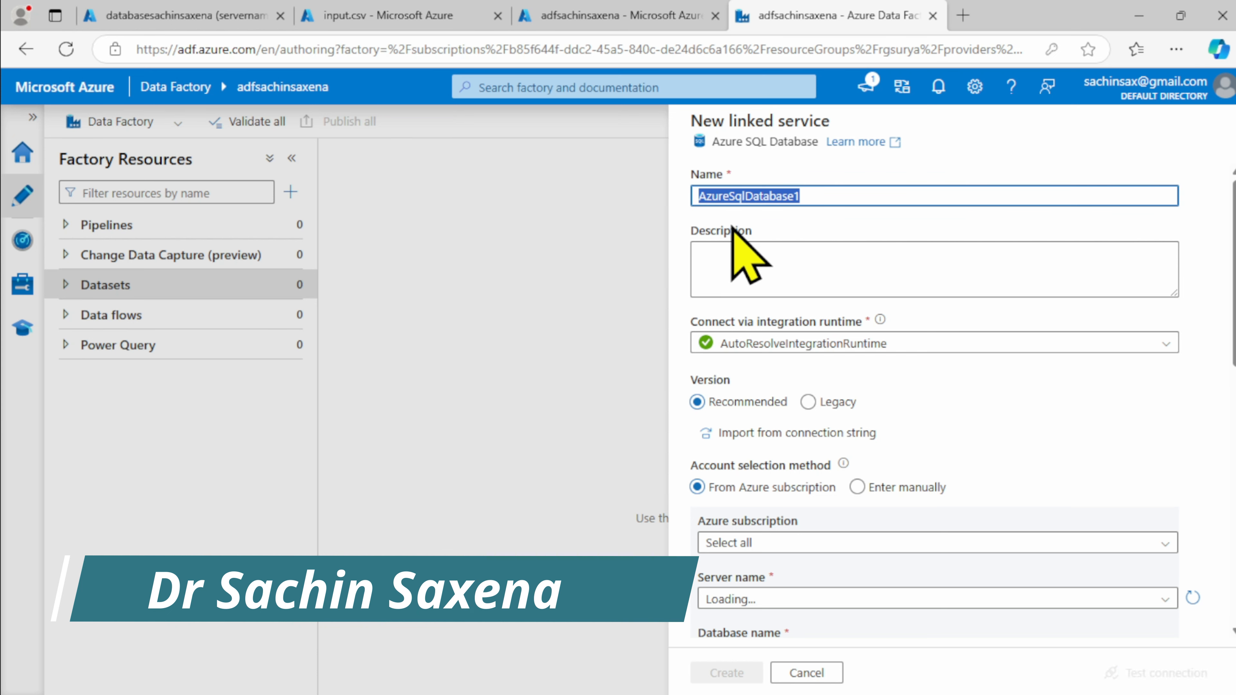
type("SQLLS")
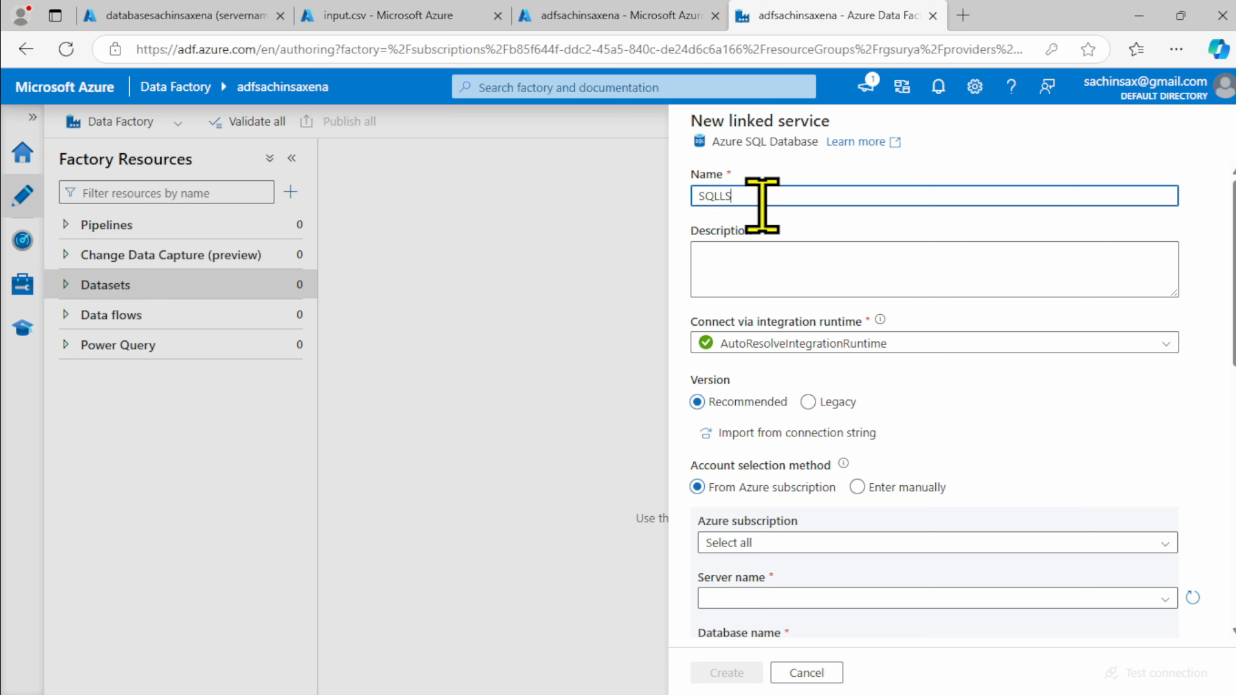
scroll(875, 414, "down", 3)
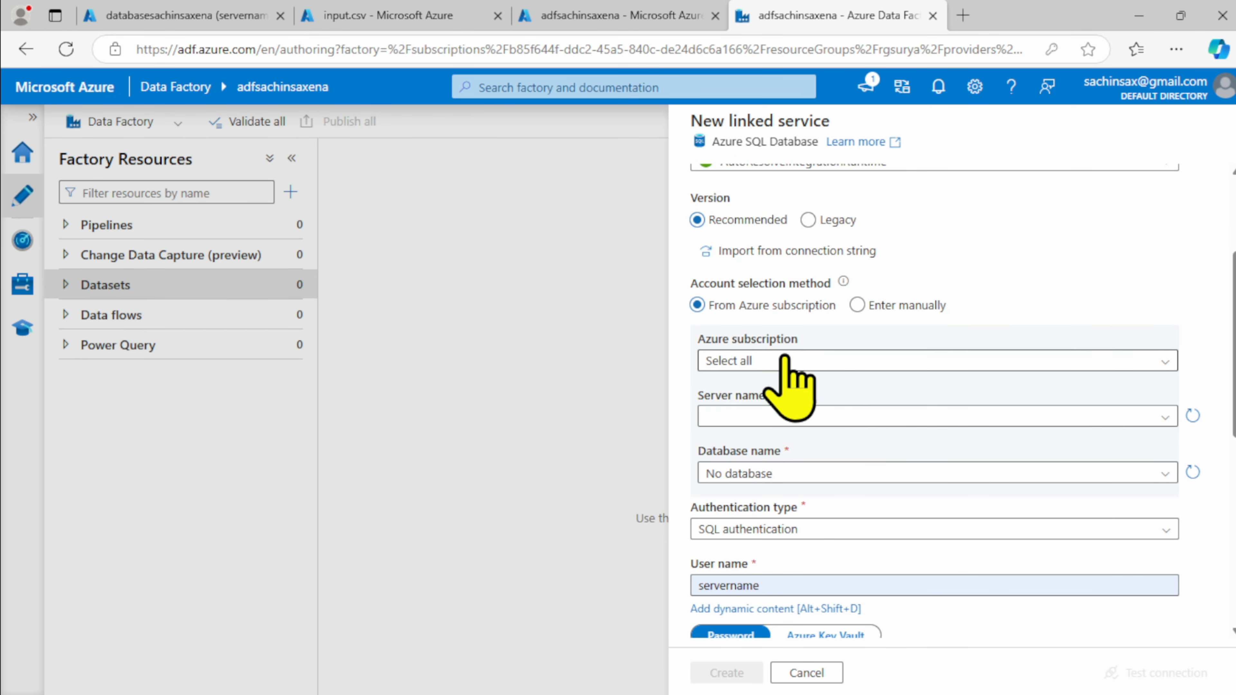
Step: Point the SQLLS linked service to the Apr2024 Azure Paid subscription, server servername6658 and the user-created database rather than master
left_click(784, 360)
left_click(788, 418)
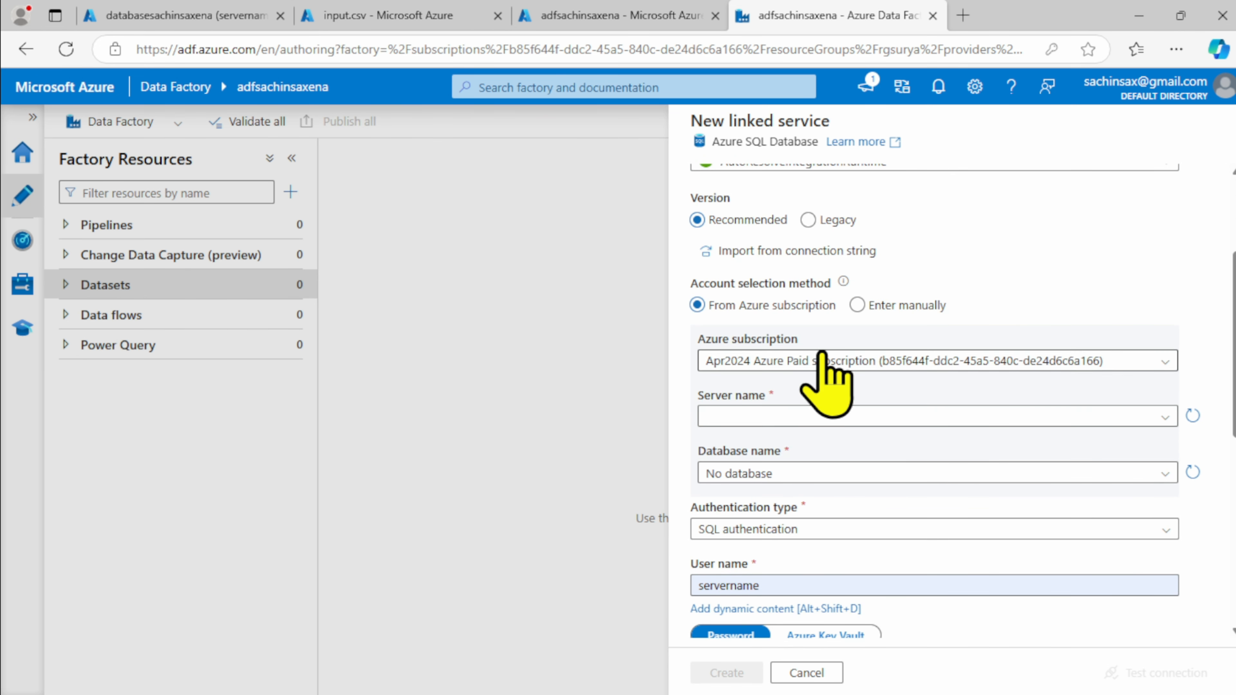
scroll(822, 379, "down", 2)
left_click(822, 325)
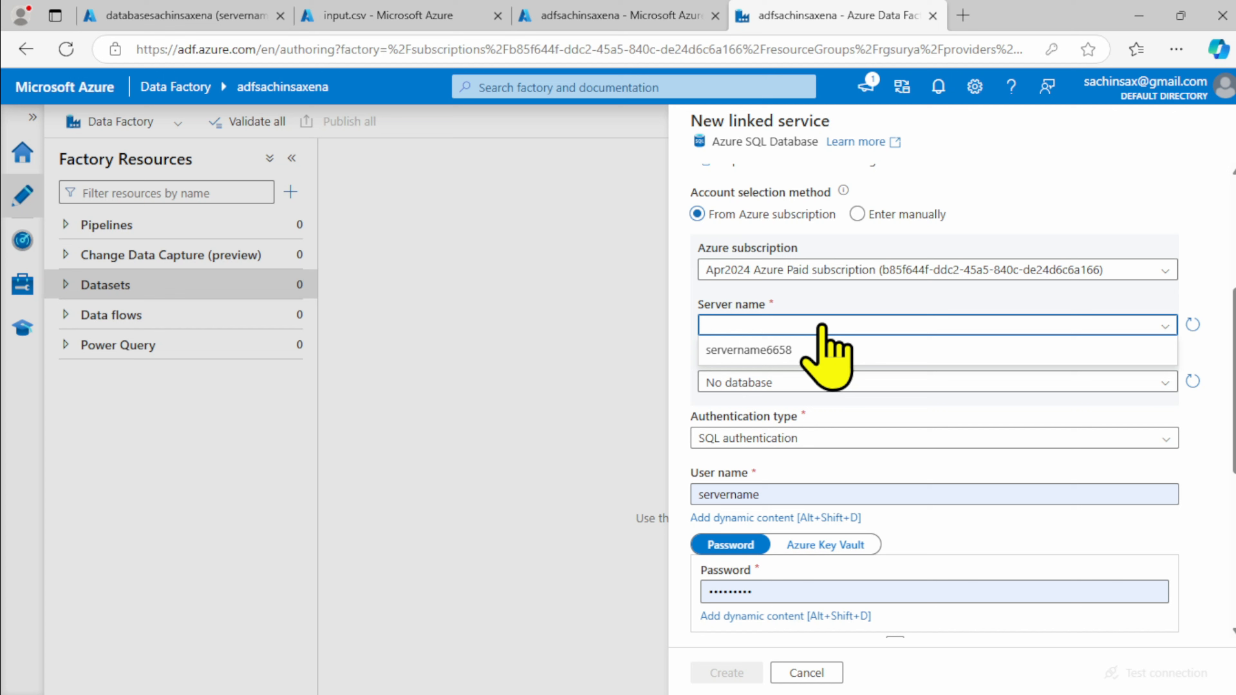
left_click(761, 350)
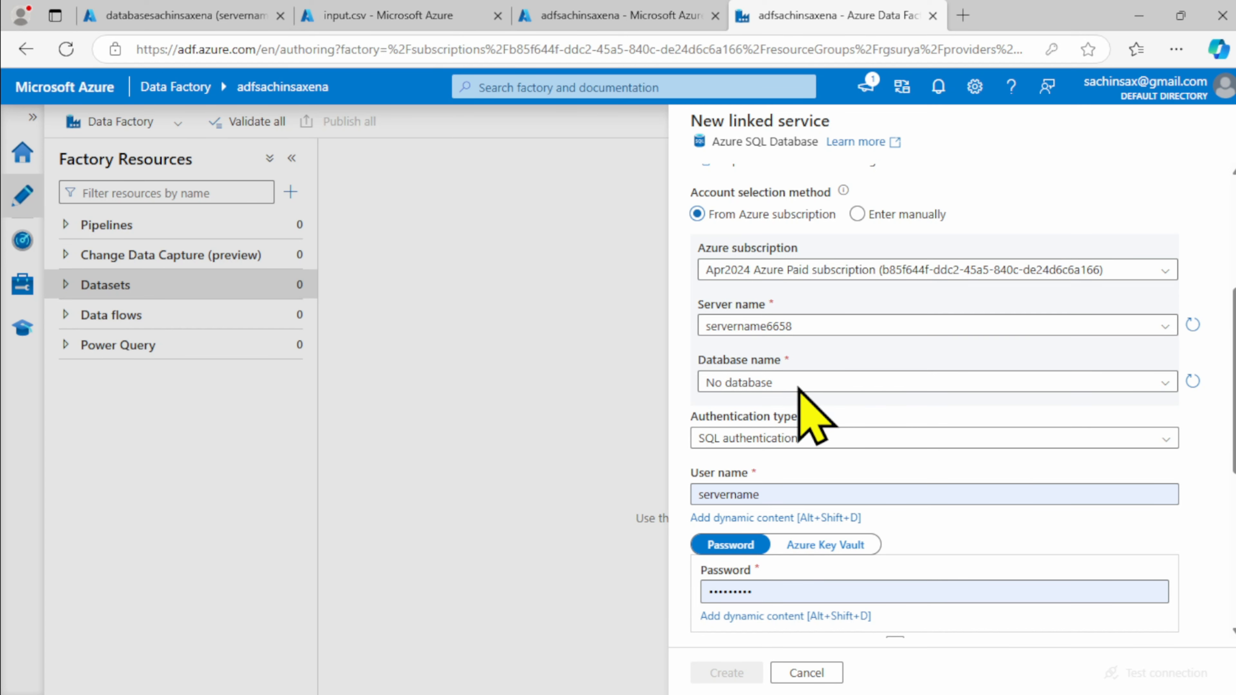
left_click(814, 383)
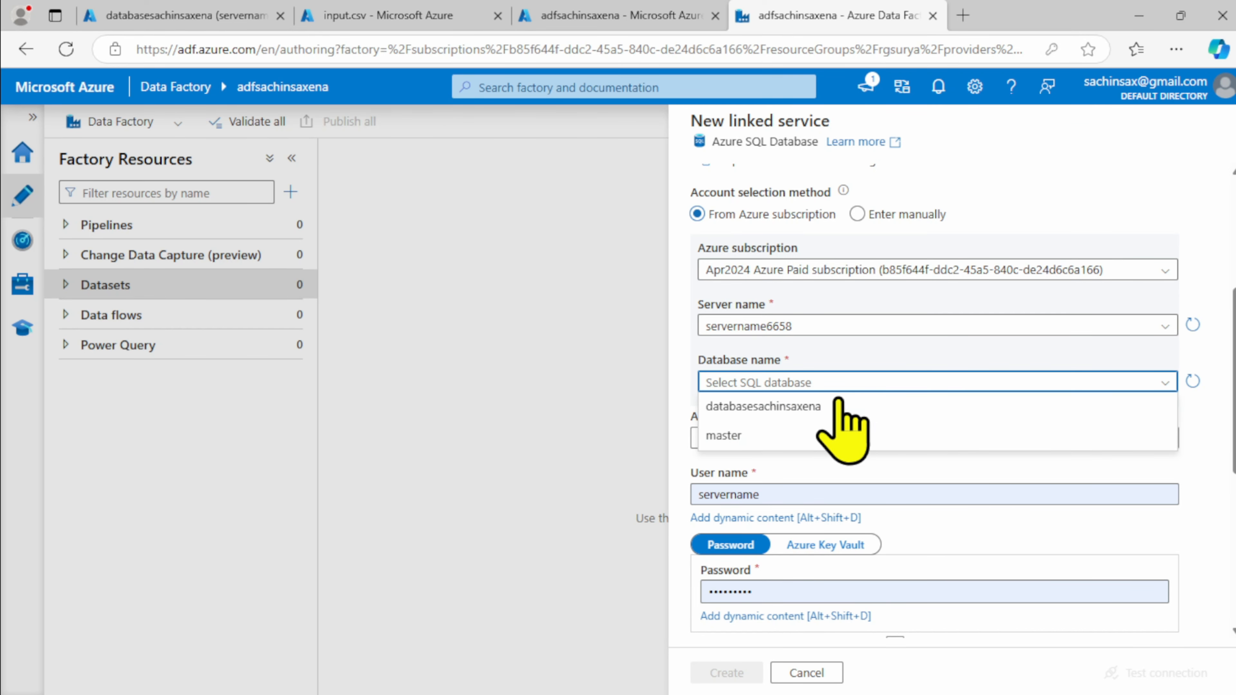
left_click(768, 407)
Step: Keep SQL authentication and mandatory encryption, test the SQLLS connection and create the linked service
scroll(876, 399, "down", 2)
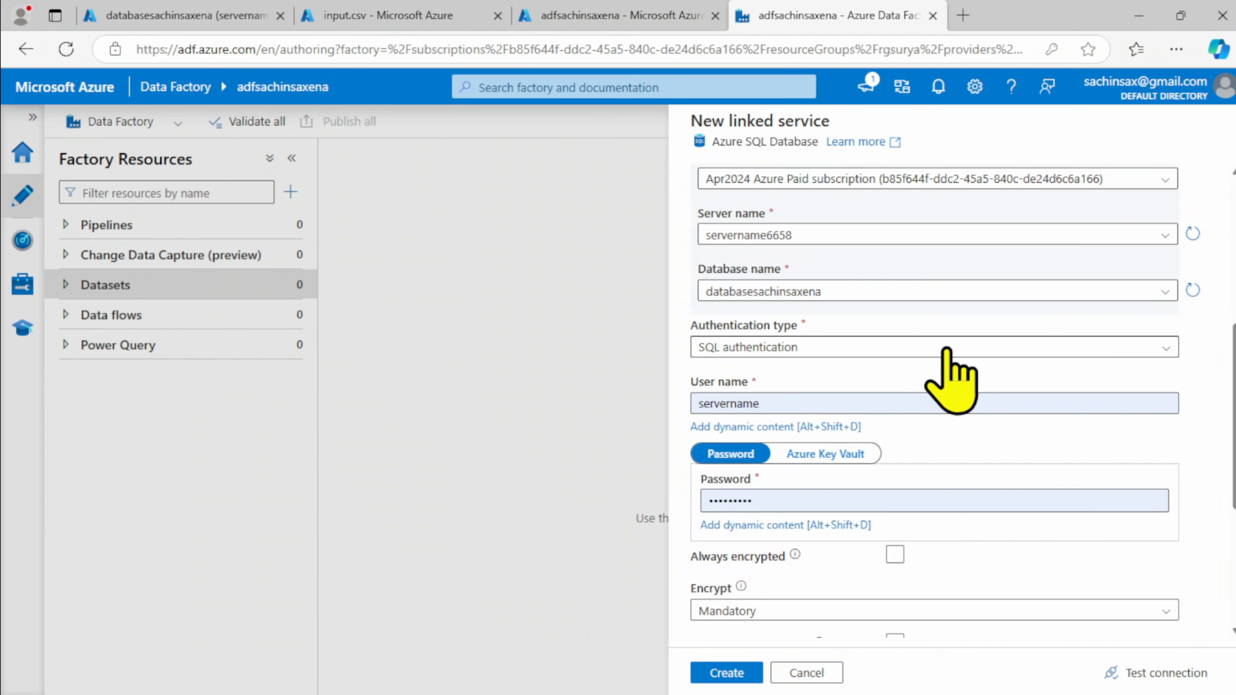
scroll(949, 380, "down", 5)
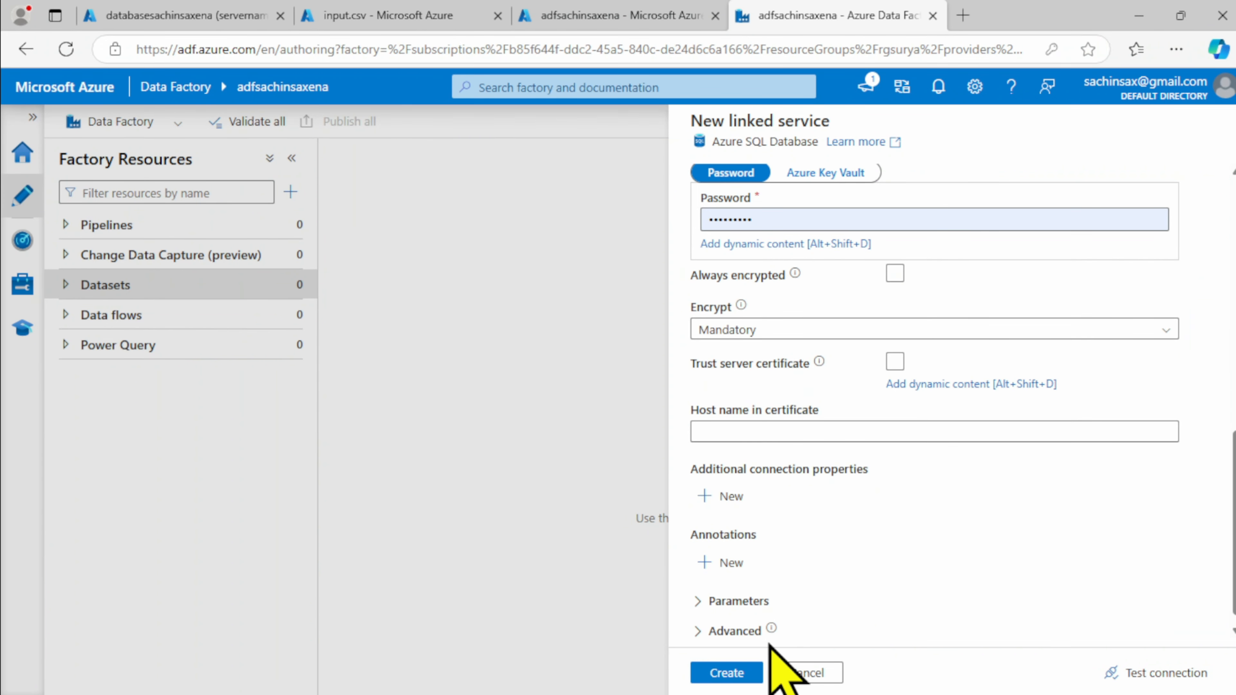
left_click(1184, 681)
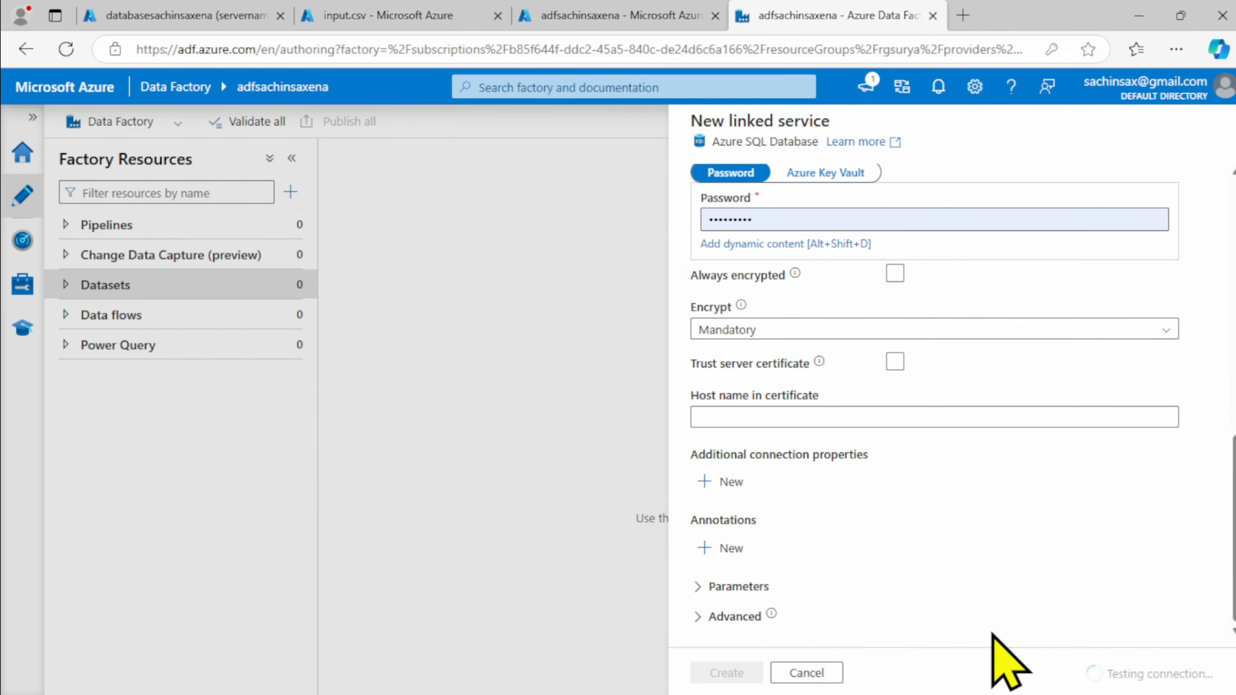
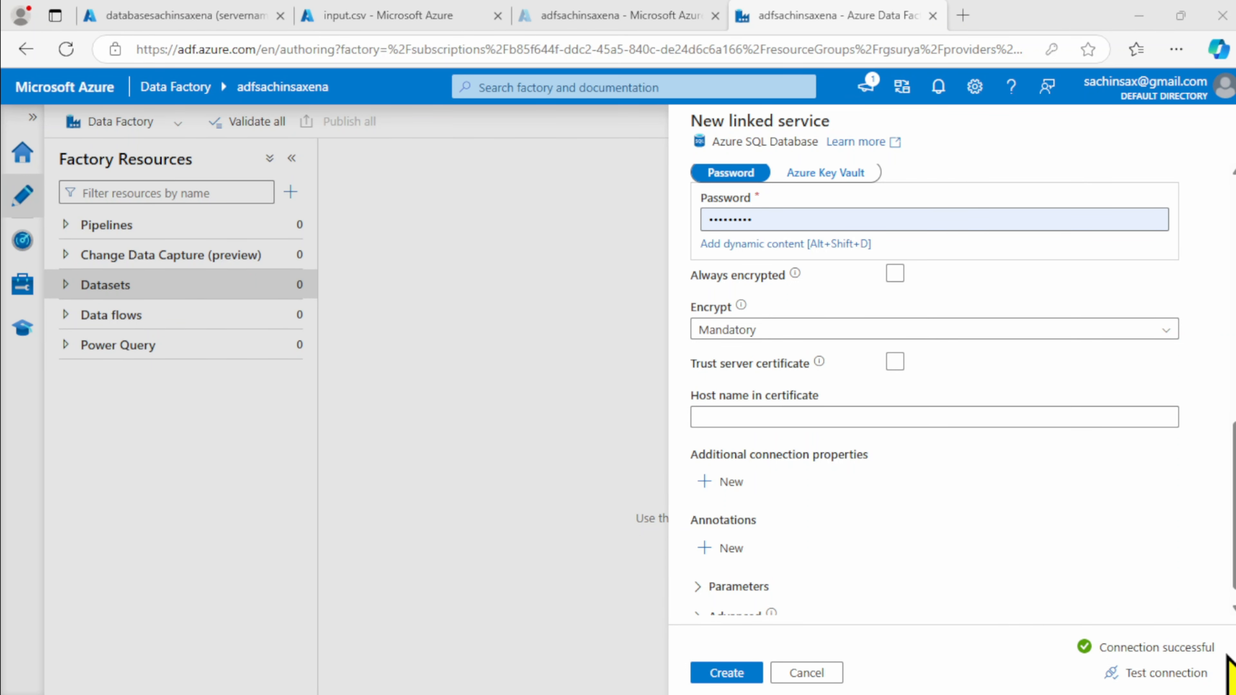
left_click(725, 672)
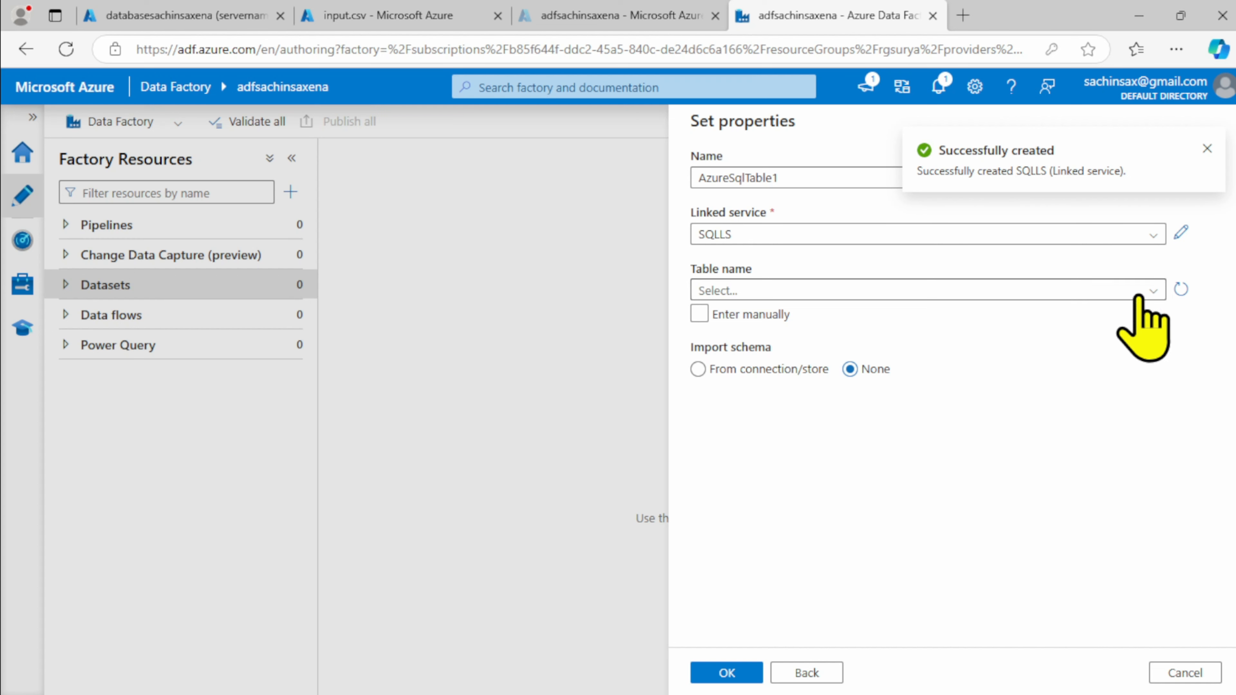
Step: Set the Azure SQL dataset's table to dbo.std, keep the schema import from connection/store, and create the dataset
left_click(1138, 293)
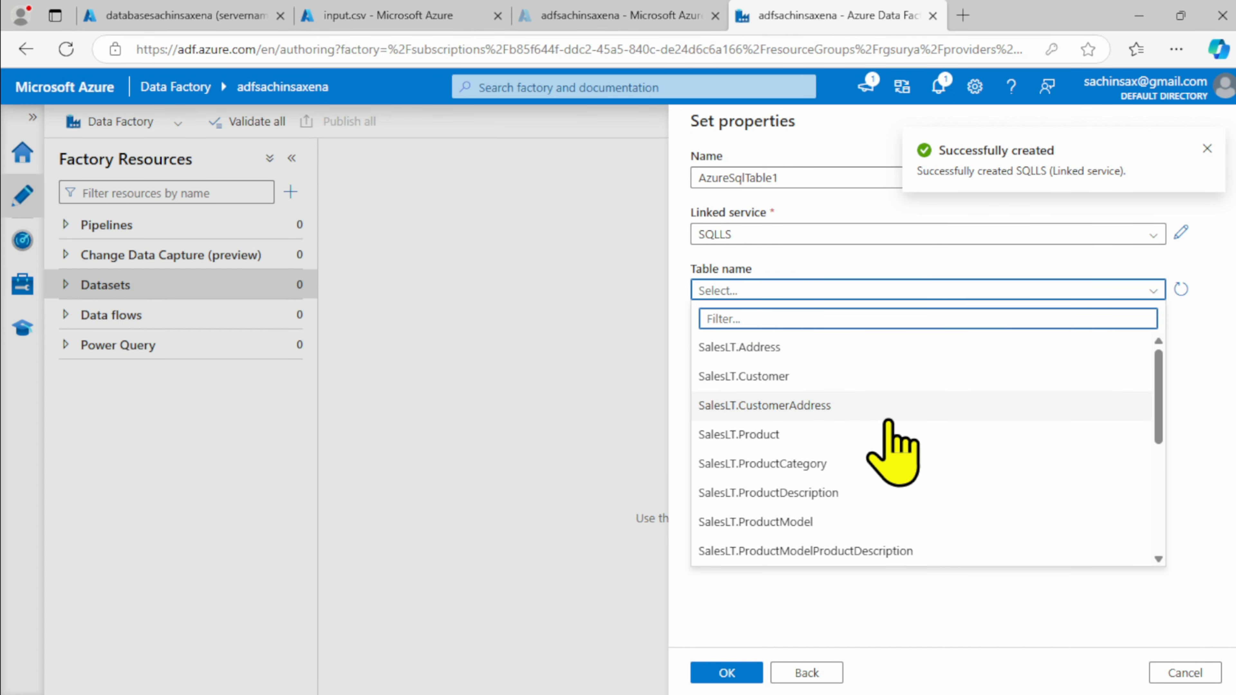
scroll(887, 423, "down", 5)
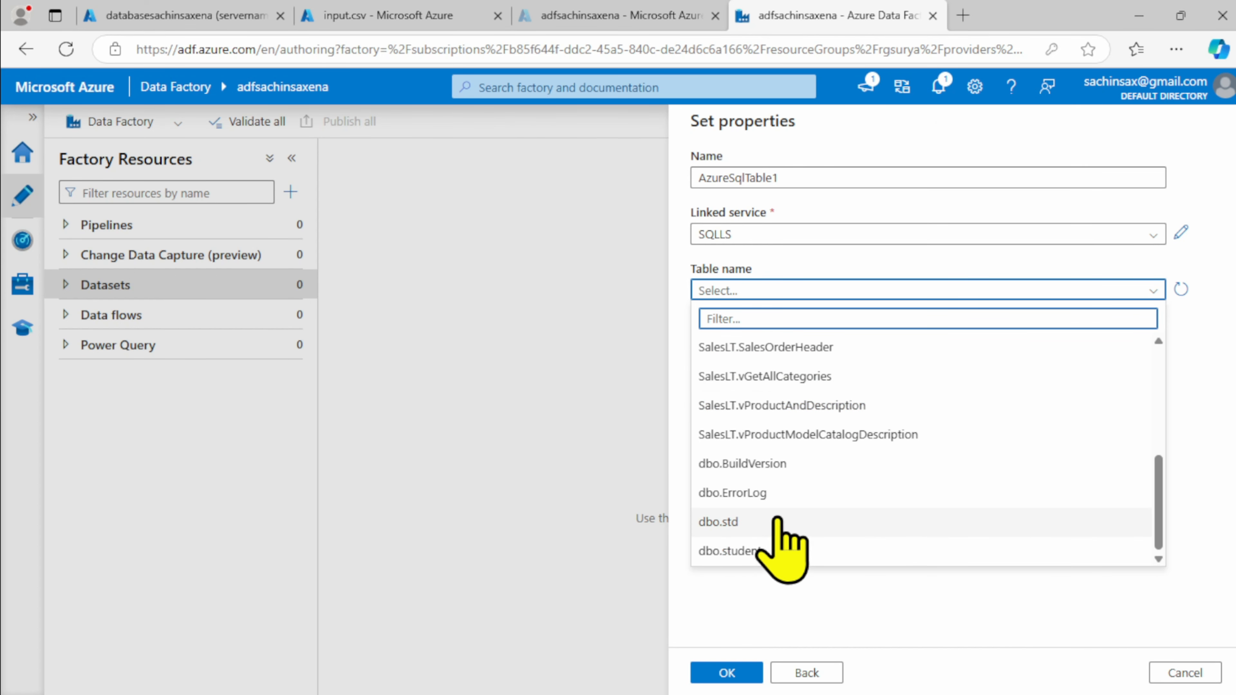
left_click(710, 520)
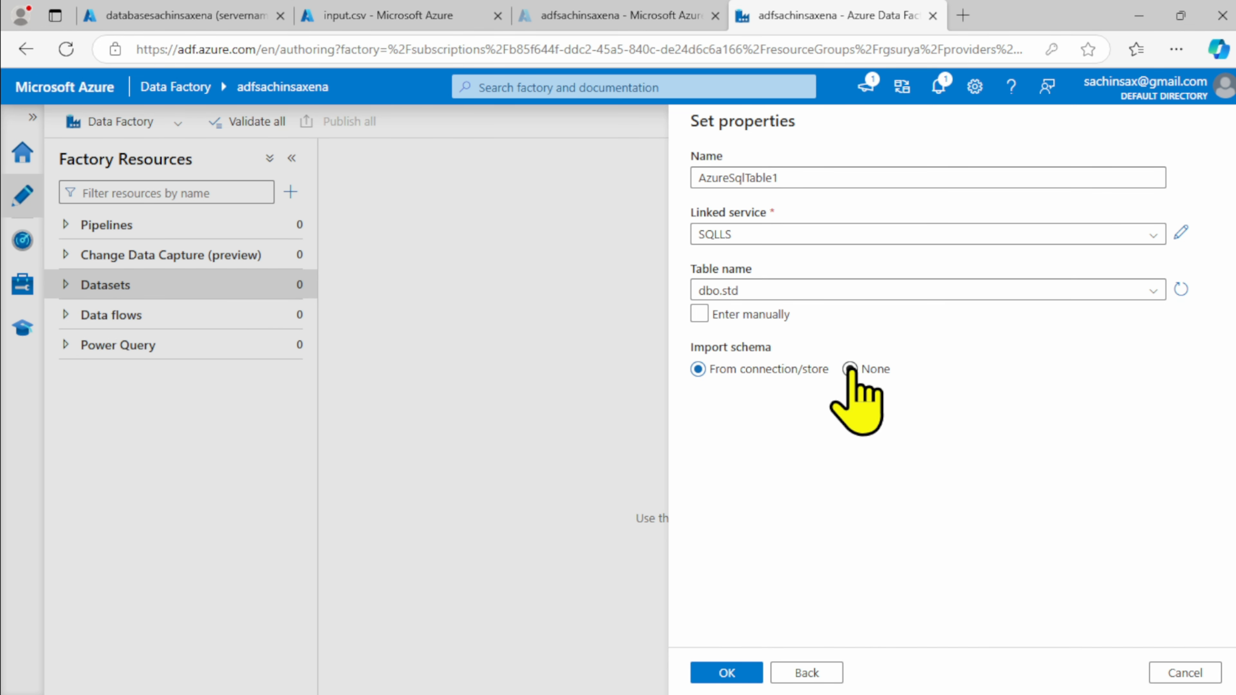
left_click(732, 676)
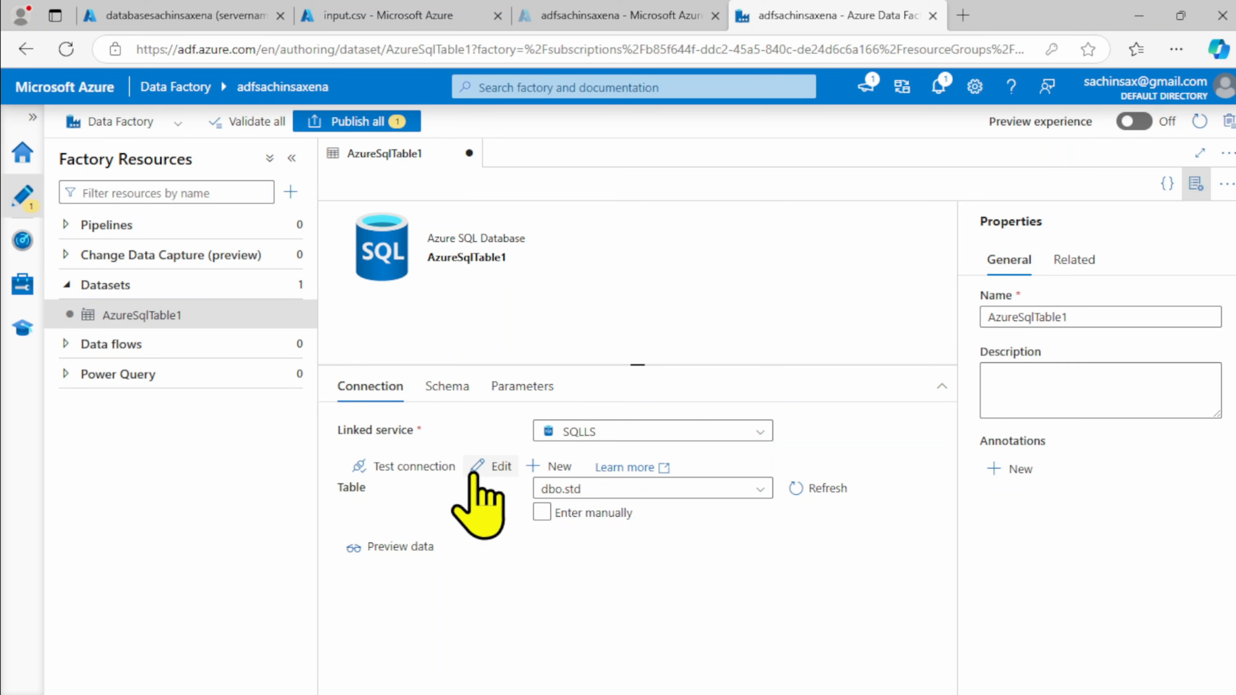
Step: Preview the dbo.std dataset's data and compare it with the std query results in the SQL database's query editor
left_click(395, 546)
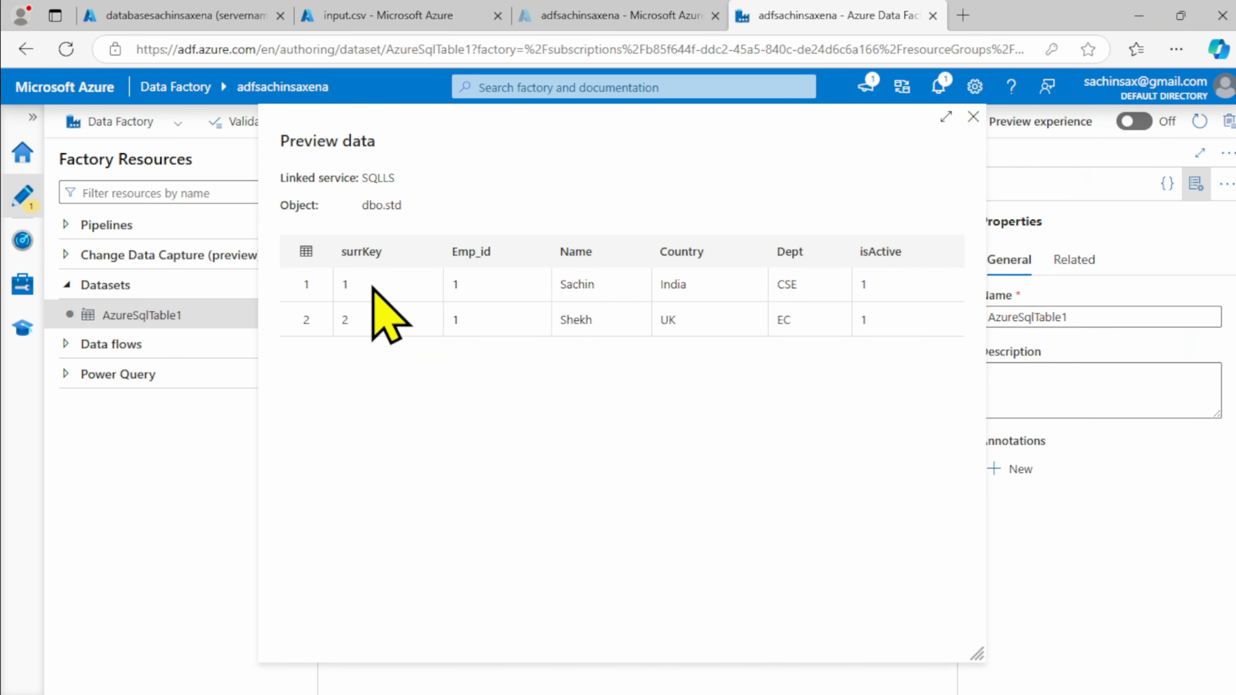
left_click(118, 3)
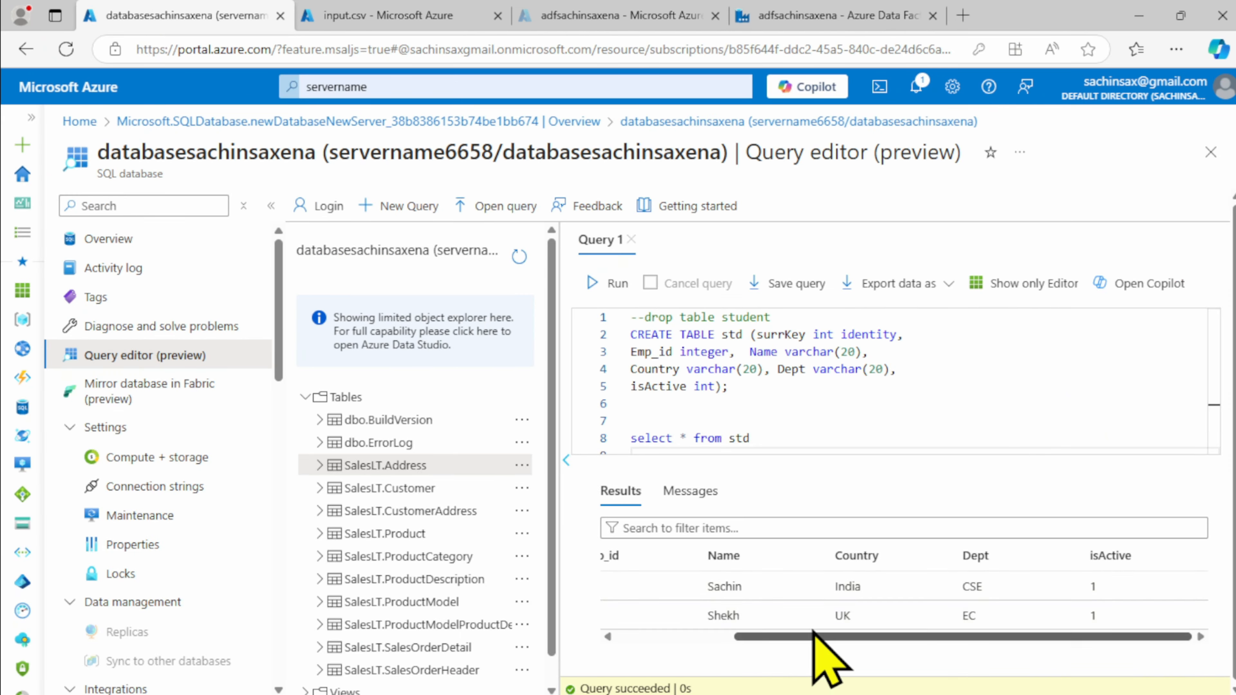
left_click_drag(822, 636, 661, 636)
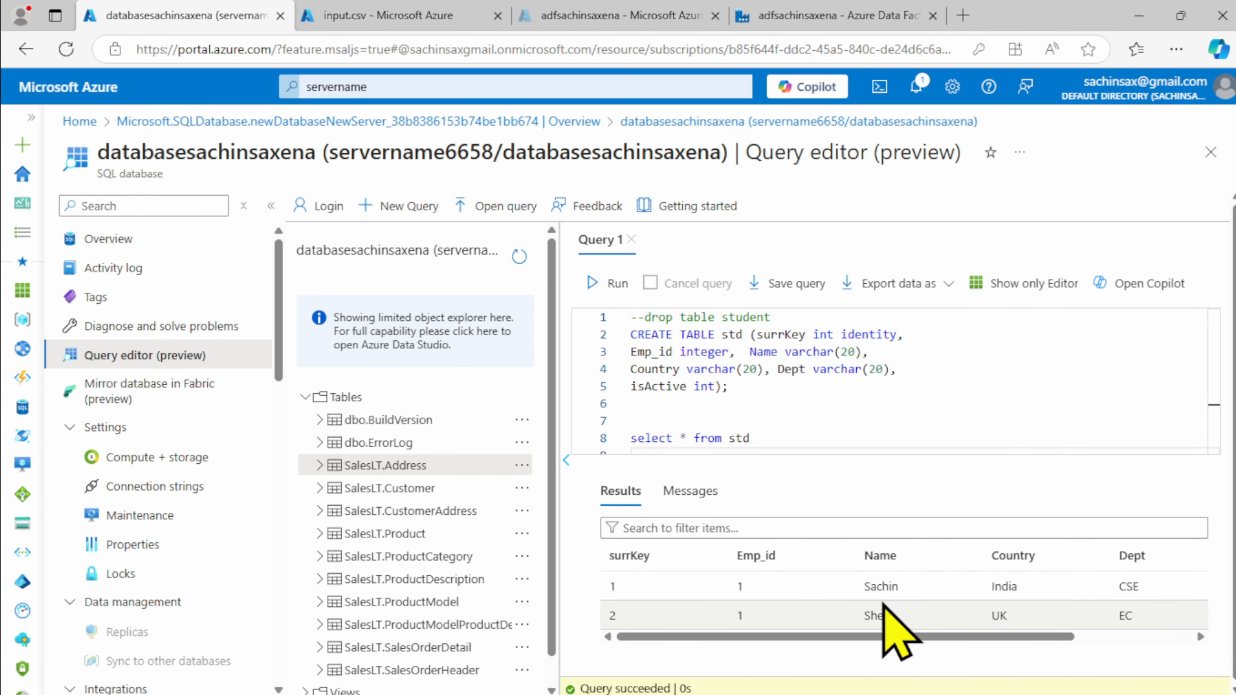
left_click(859, 12)
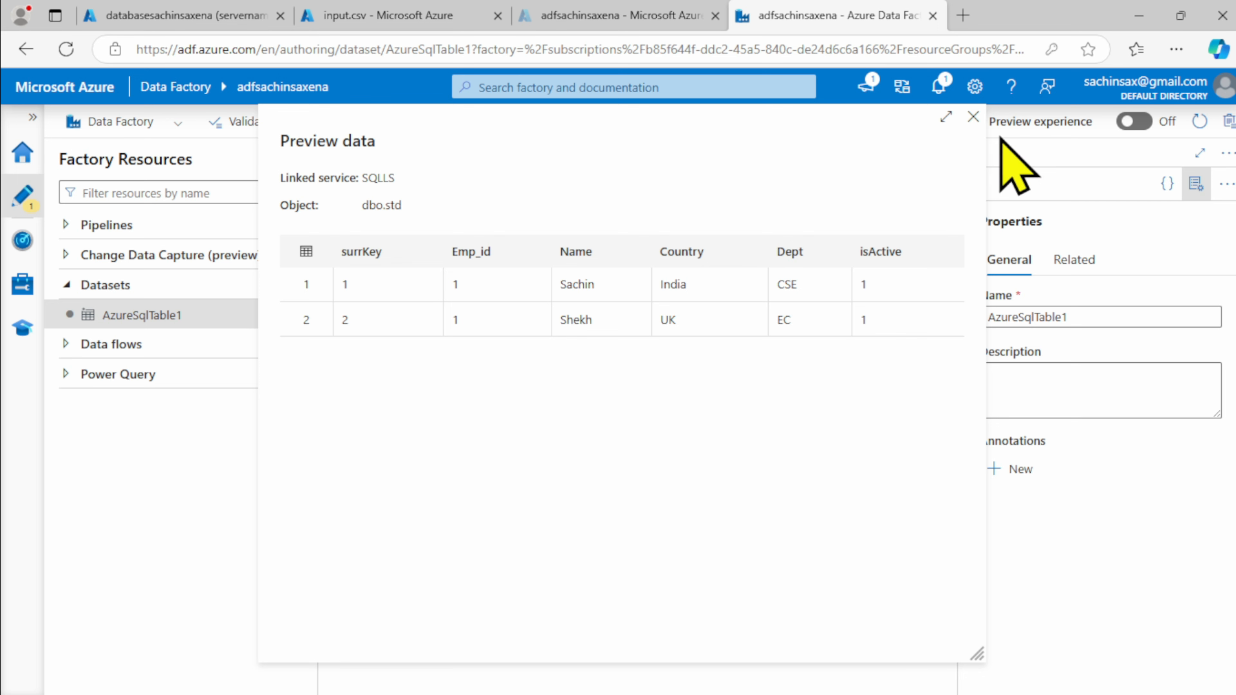
left_click(971, 117)
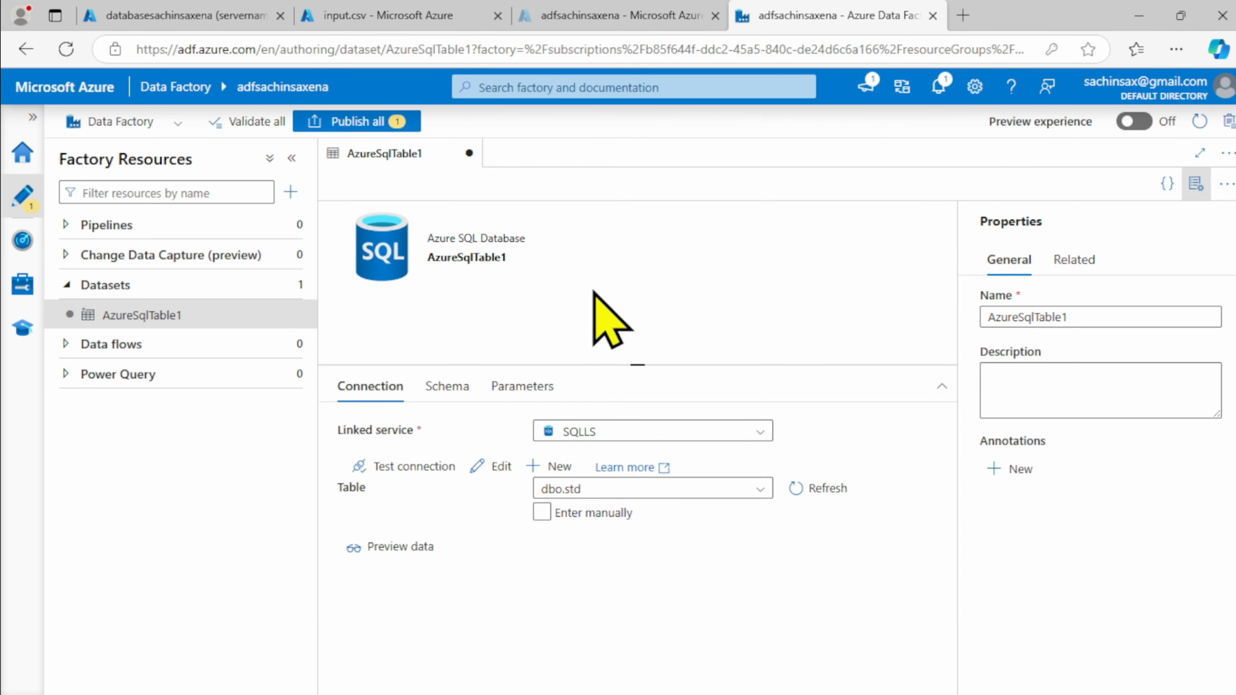
Step: Start a second dataset in the data factory
left_click(289, 284)
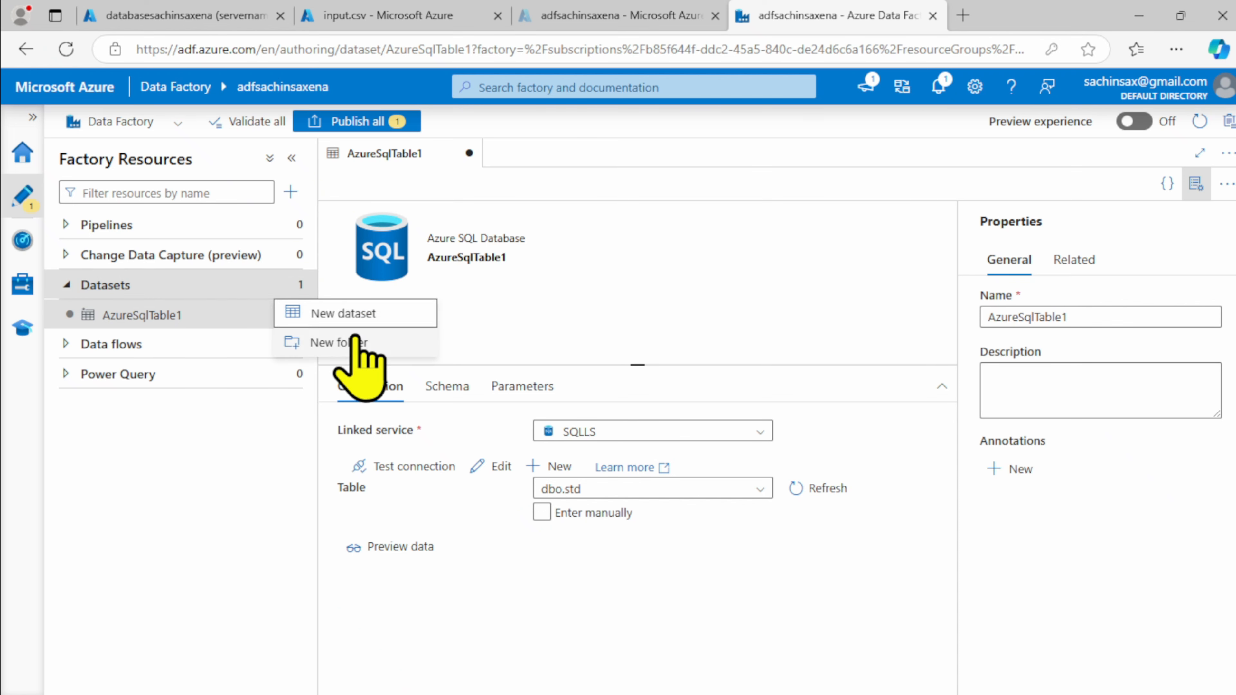
left_click(348, 312)
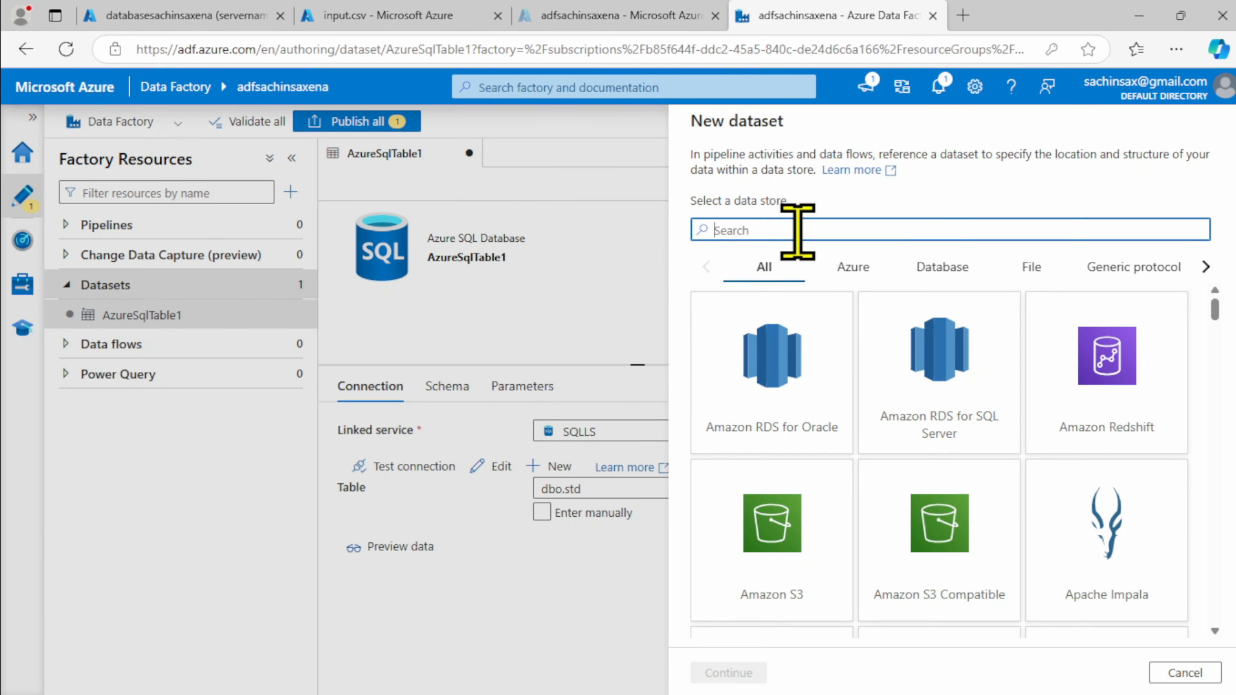
type("sql")
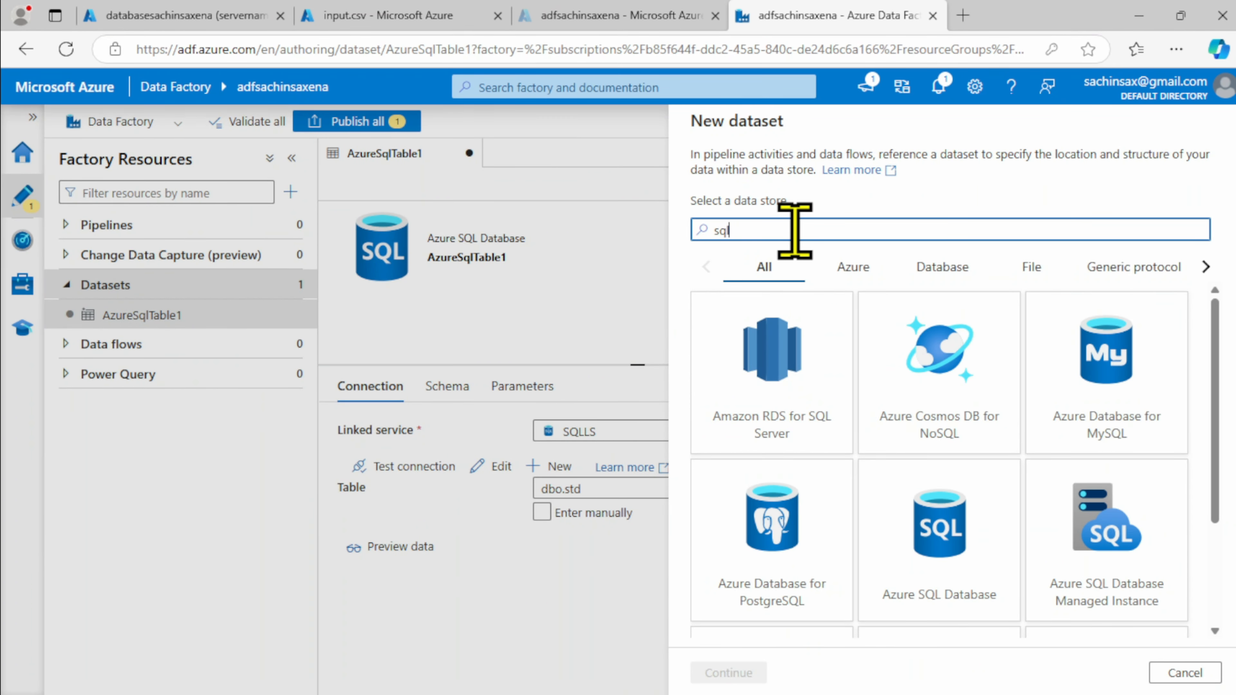
key("BackSpace")
key("BackSpace")
key("BackSpace")
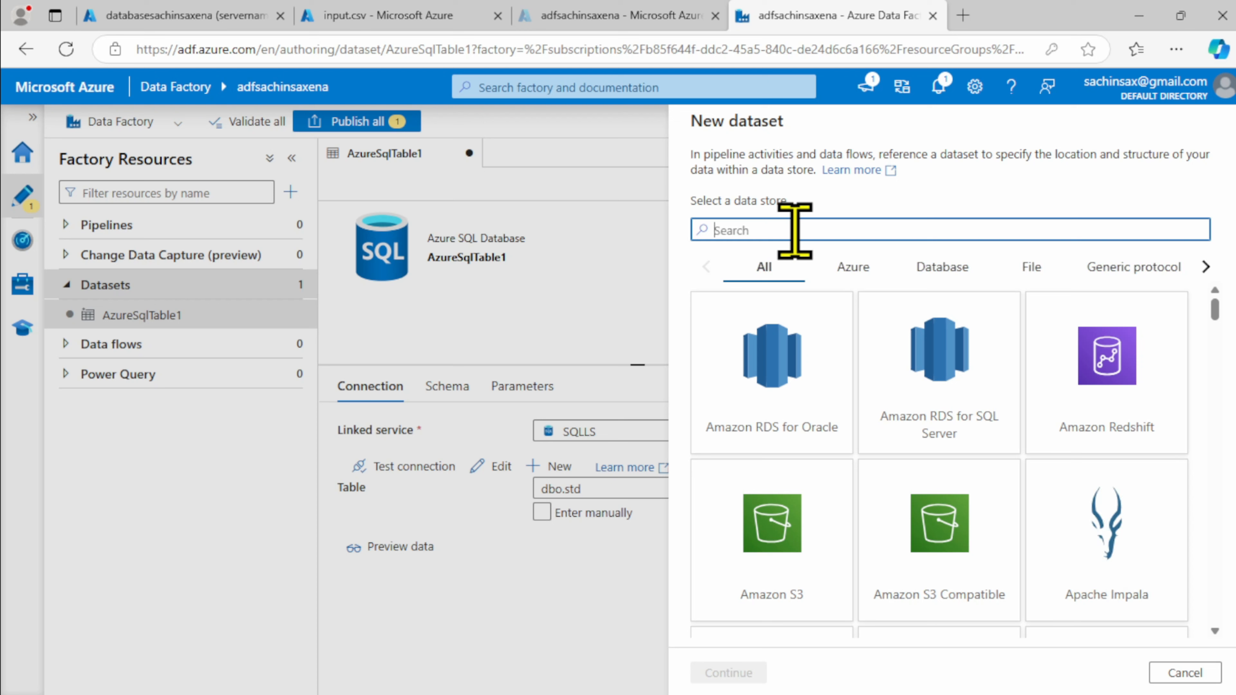
Step: Search the data stores for blob and choose Azure Blob Storage with the DelimitedText format for the dataset
type("blob")
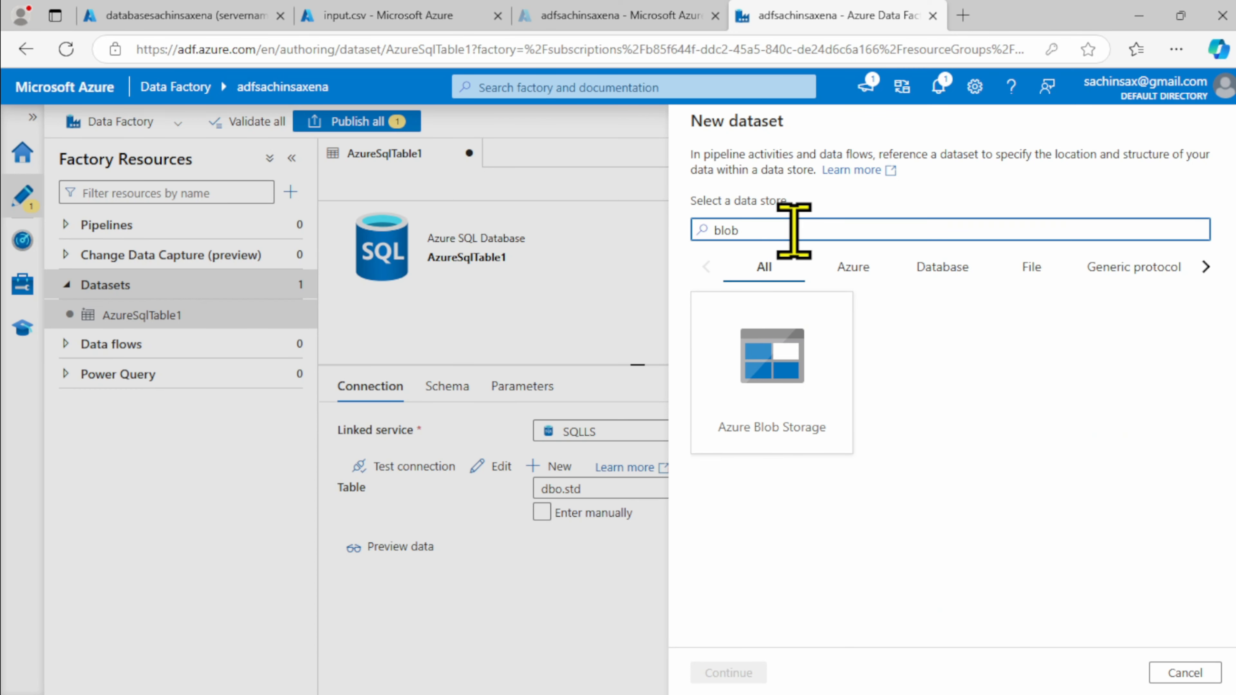
left_click(737, 404)
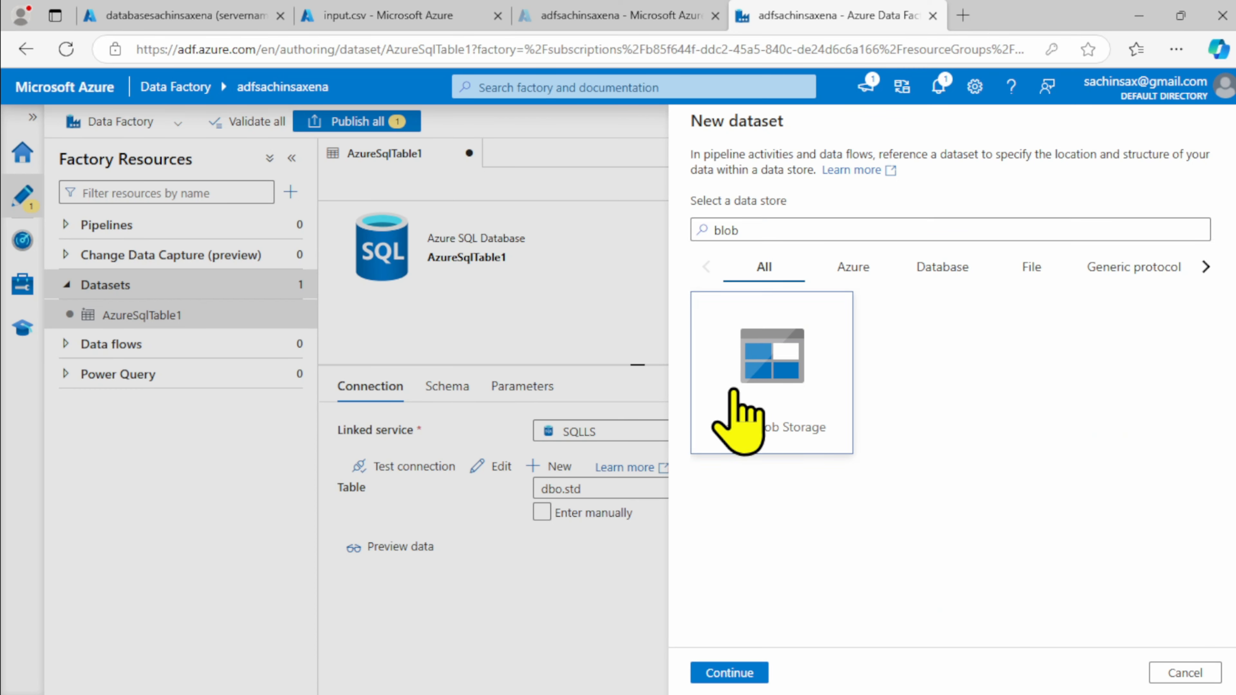
left_click(751, 677)
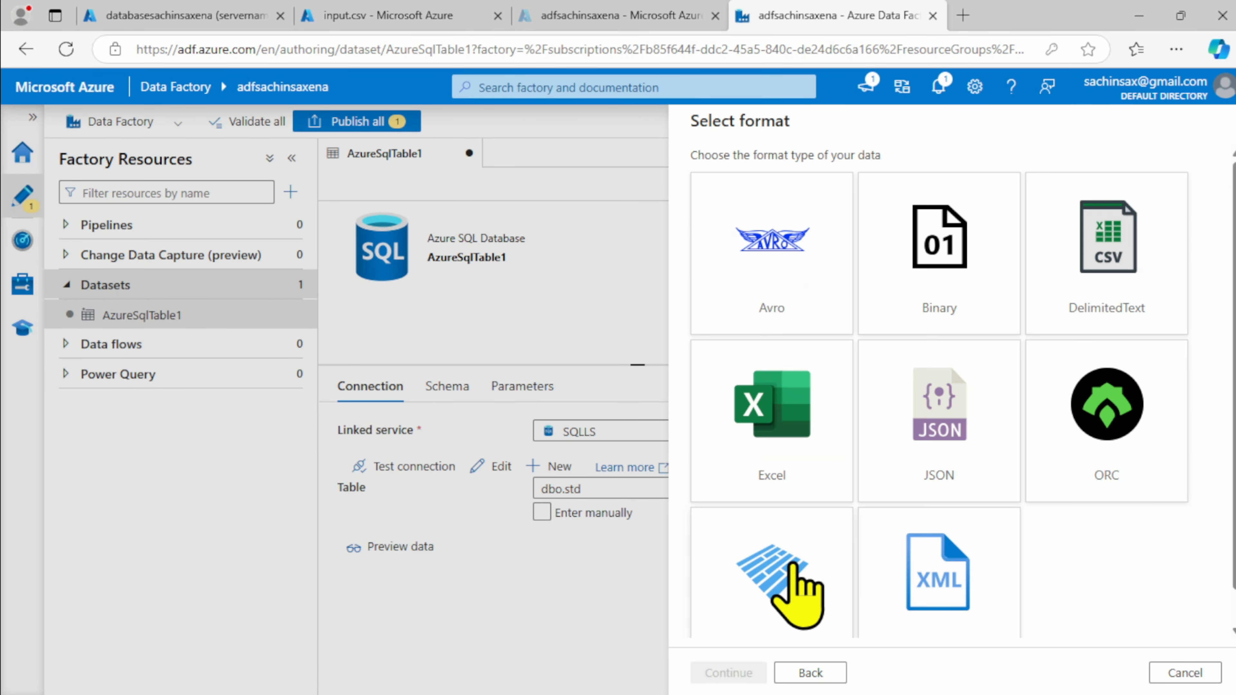
left_click(1102, 276)
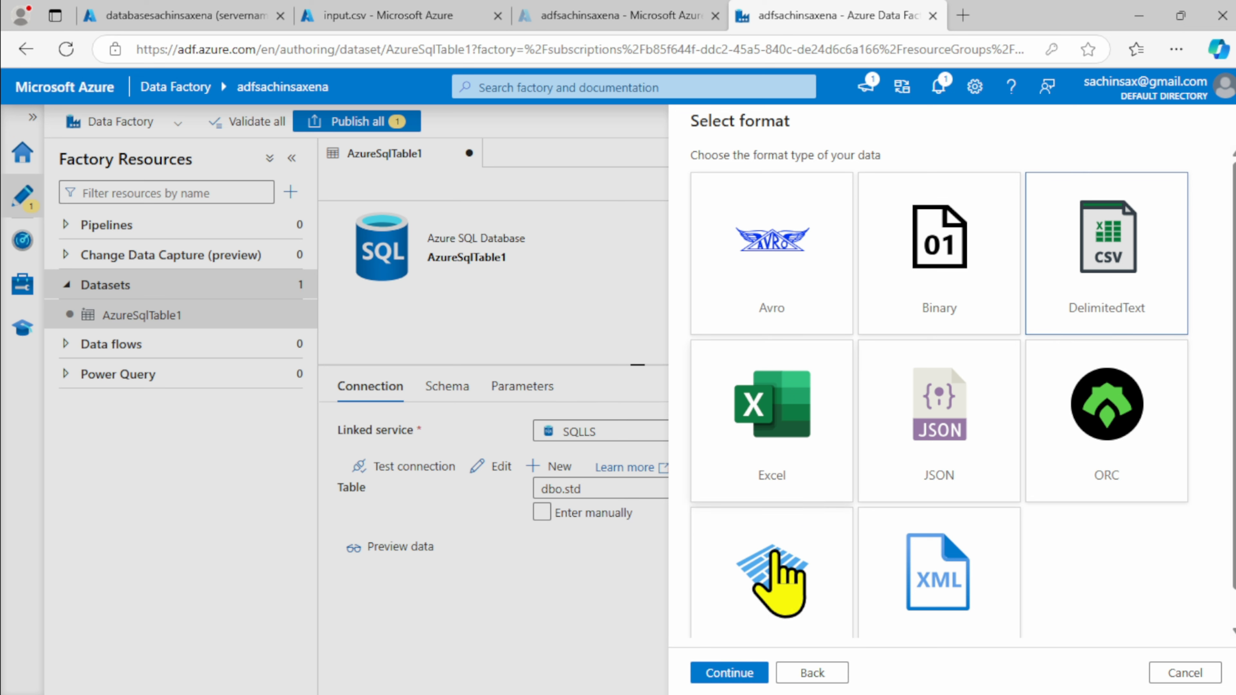
left_click(716, 674)
Step: Start a new linked service for the delimited text dataset and name it BlobLS
left_click(810, 235)
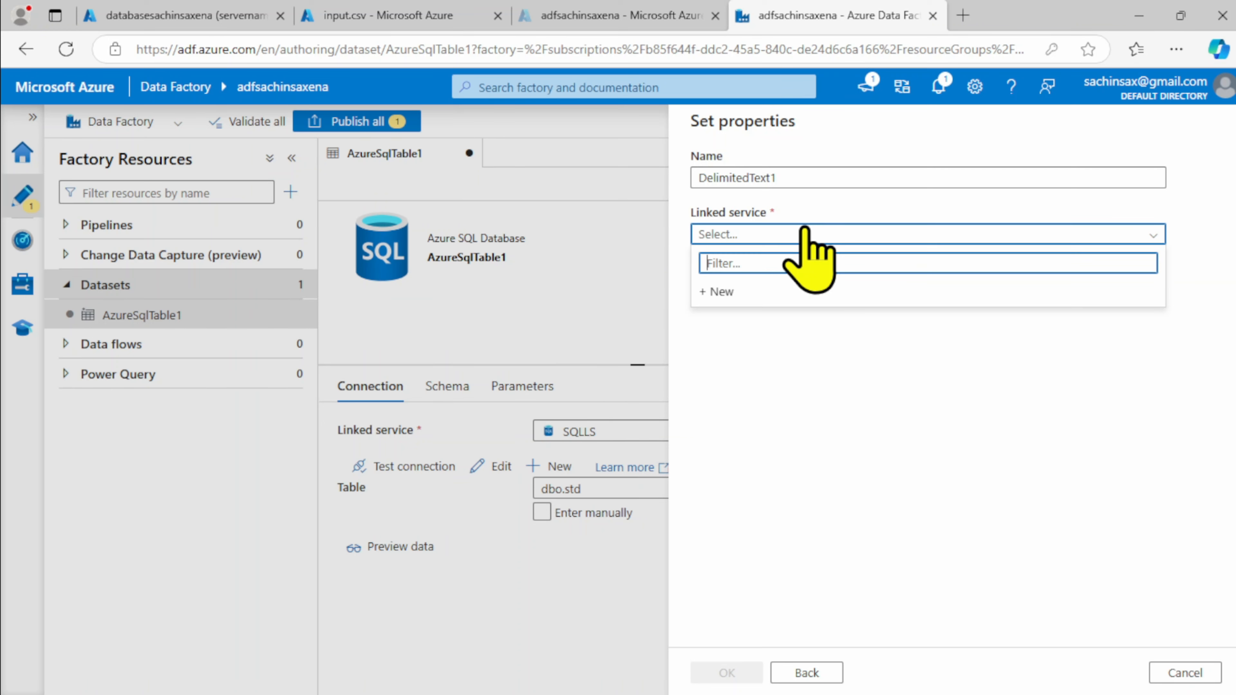
left_click(764, 291)
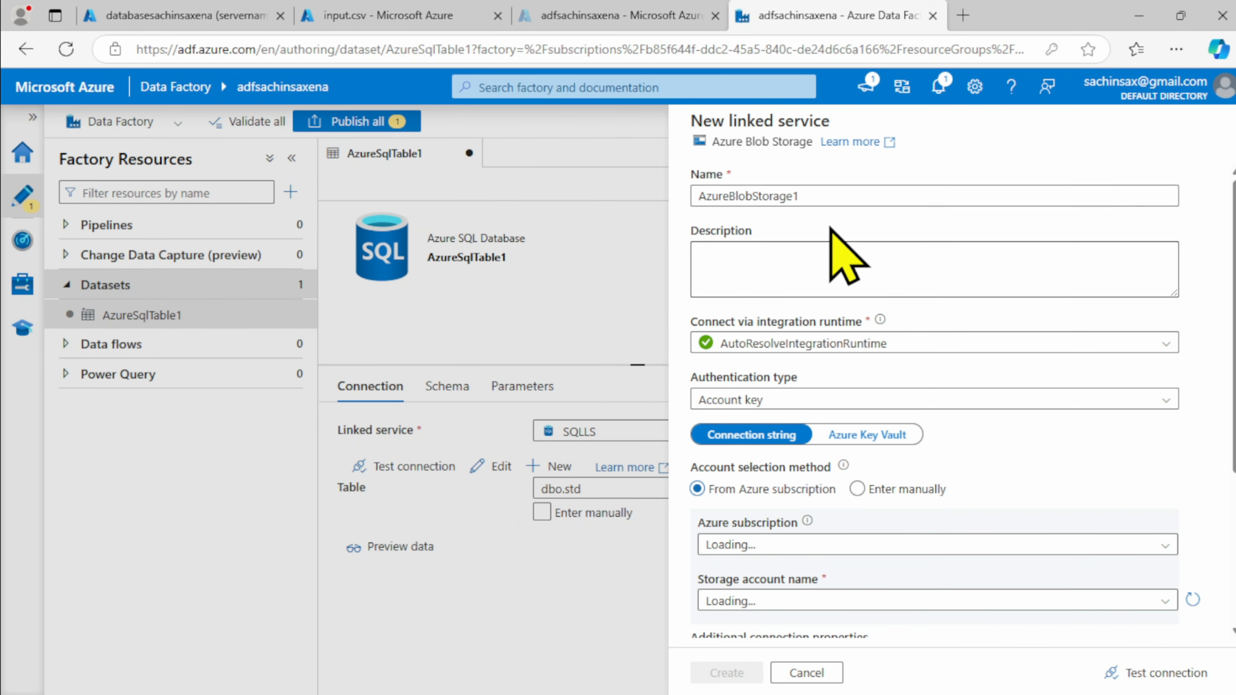
double_click(710, 196)
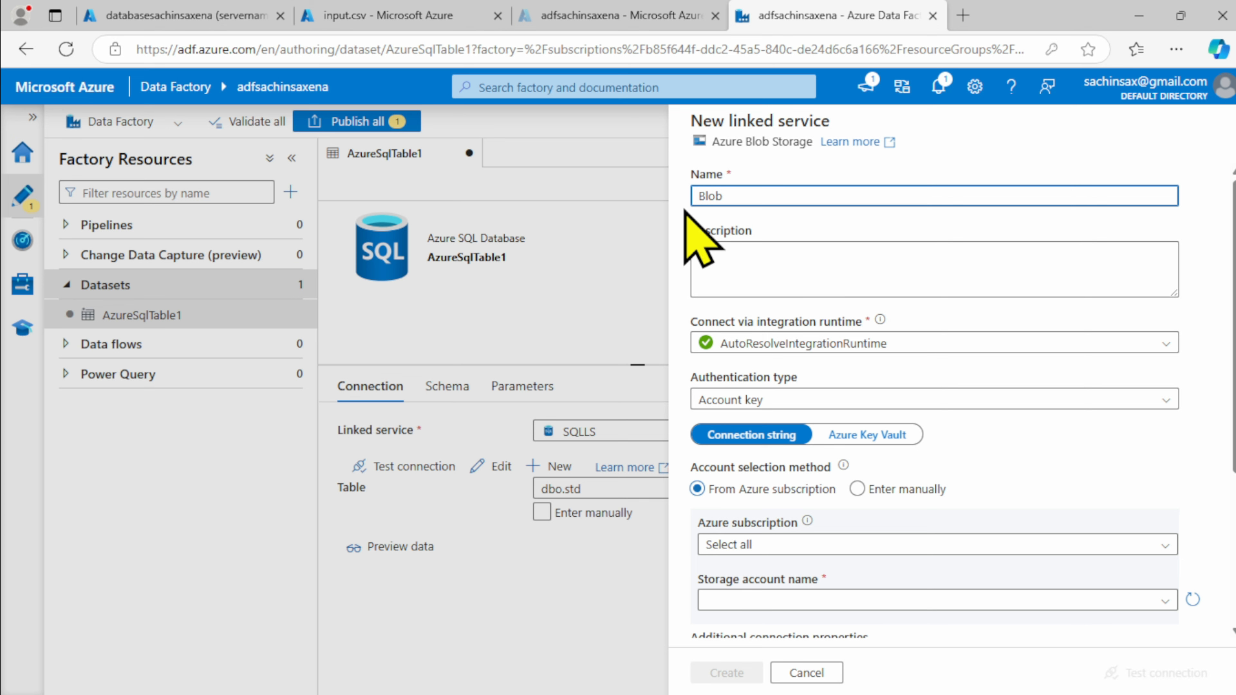
Step: Set the Blob linked service to the Apr2024 Azure Paid subscription and the storage account offered under it
scroll(866, 340, "down", 3)
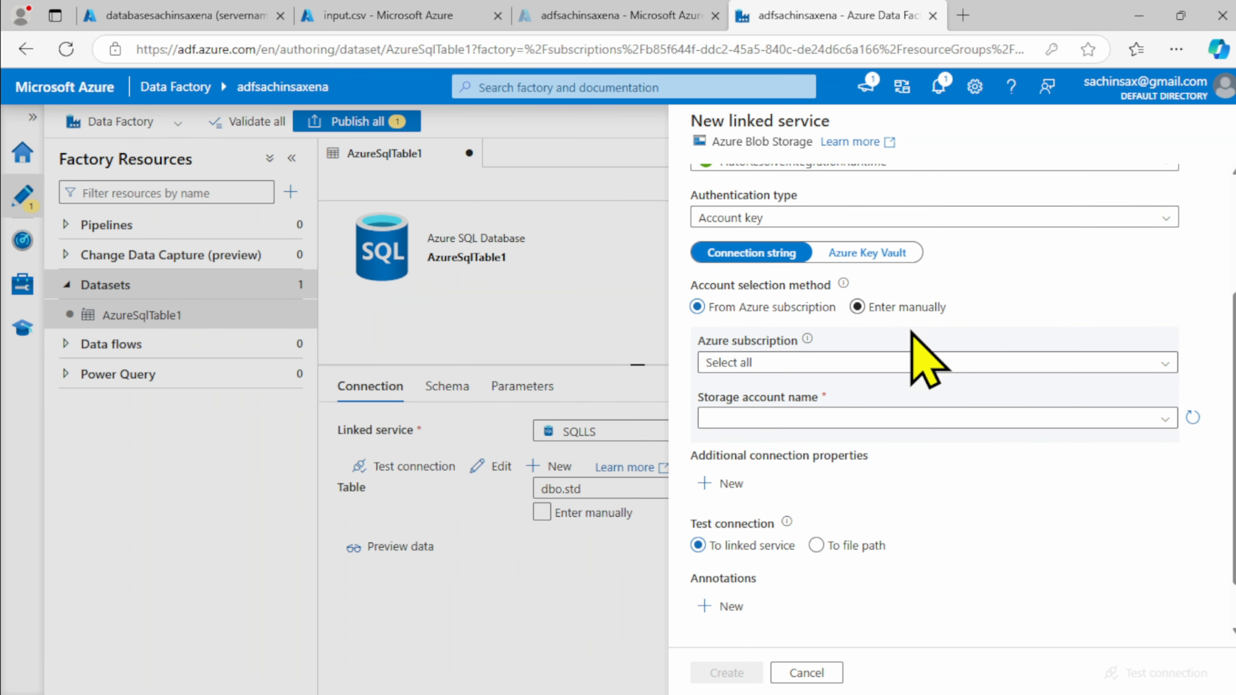
left_click(892, 361)
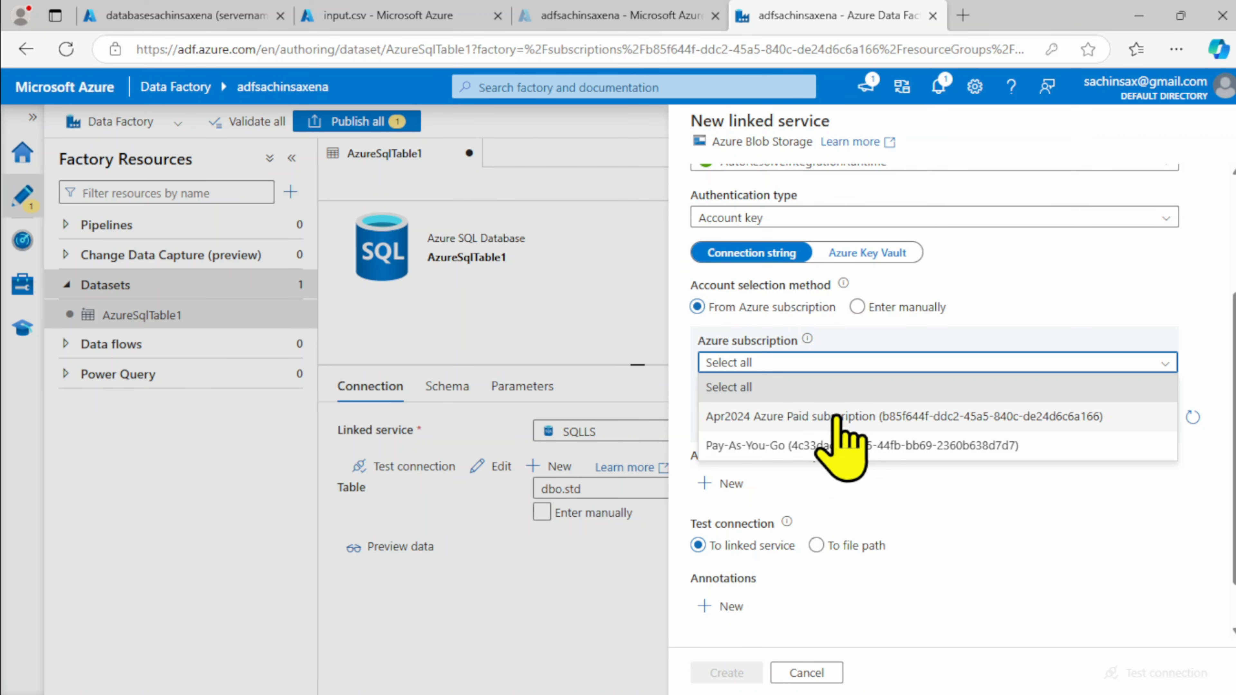
left_click(848, 414)
scroll(871, 375, "down", 1)
left_click(868, 359)
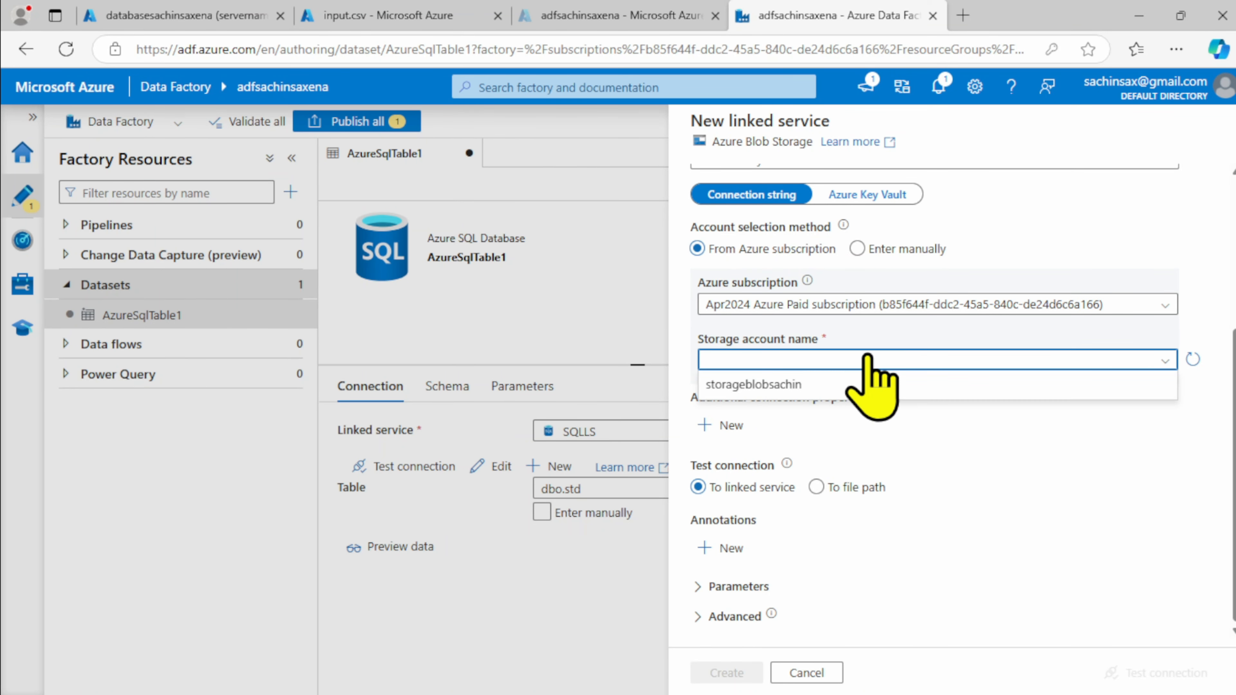
left_click(788, 381)
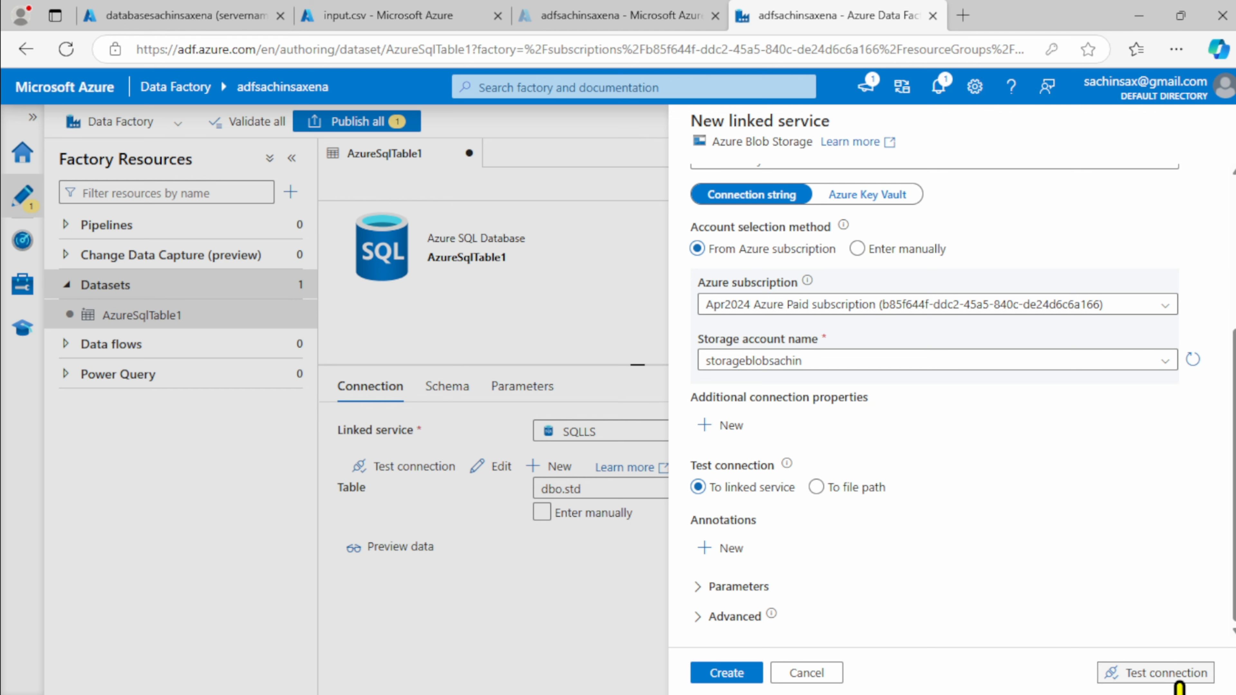
Step: Test the BlobLS connection to the linked service and create it
left_click(1180, 681)
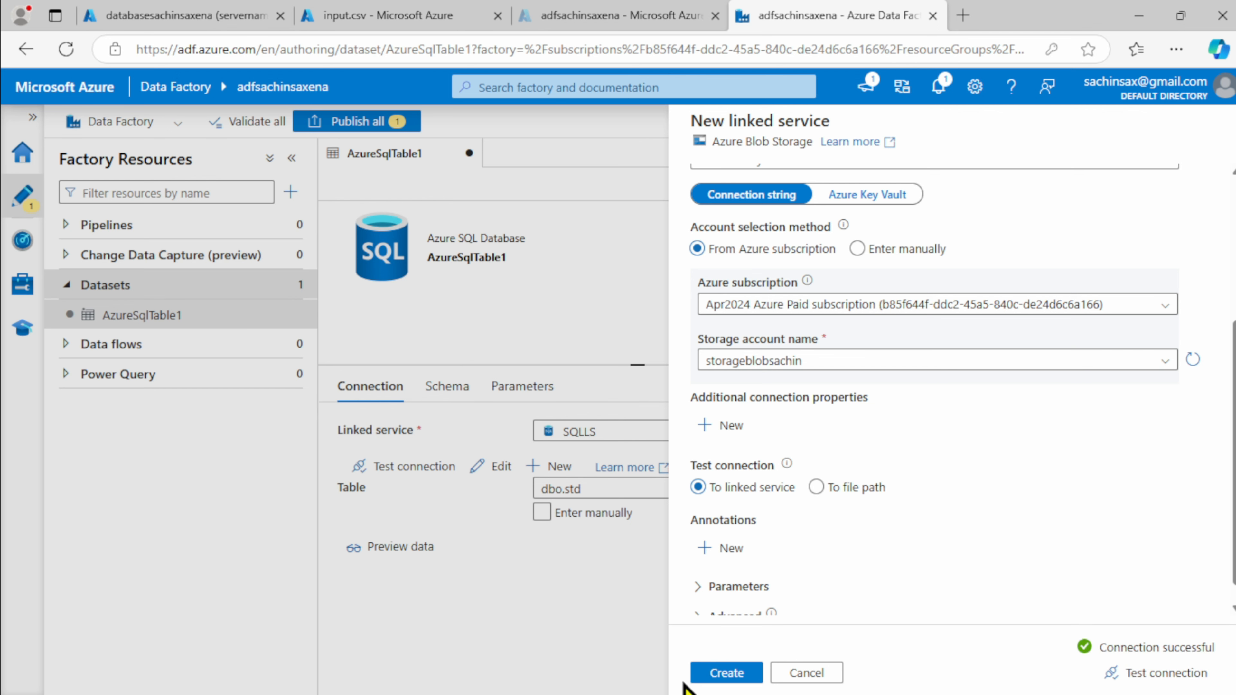
left_click(704, 677)
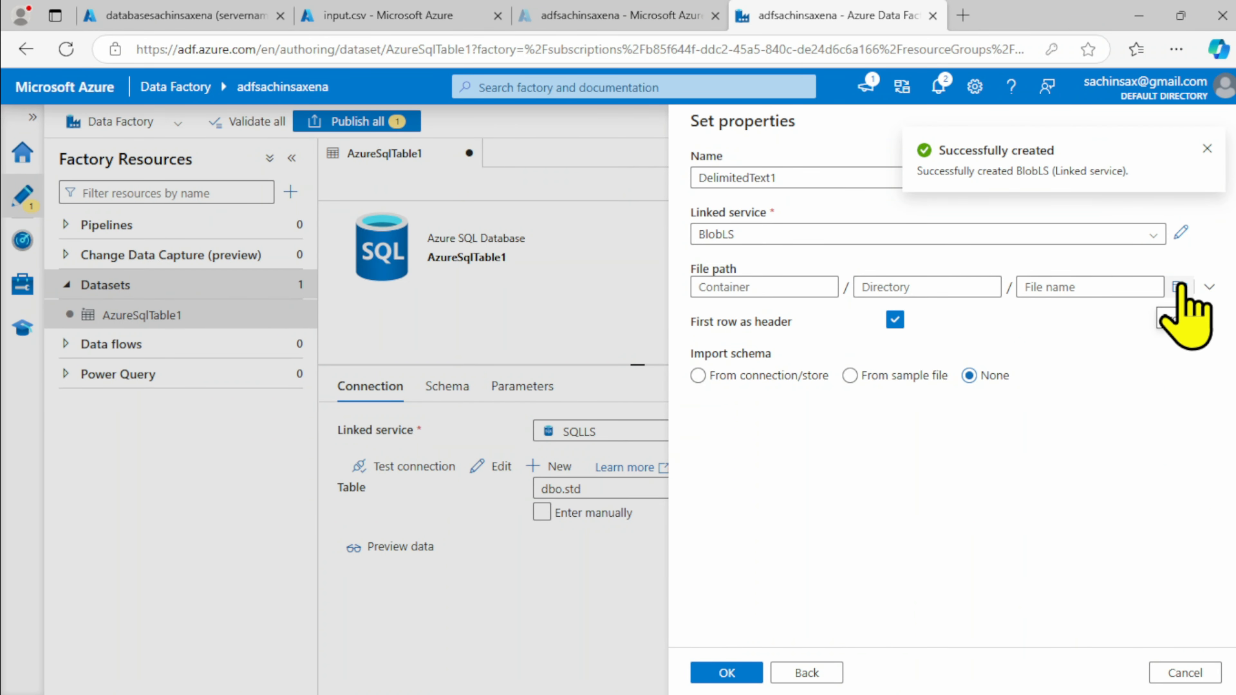
Step: Browse the Blob storage for the dataset's file path, then switch to the Azure portal and open the deployed storage account
left_click(1179, 286)
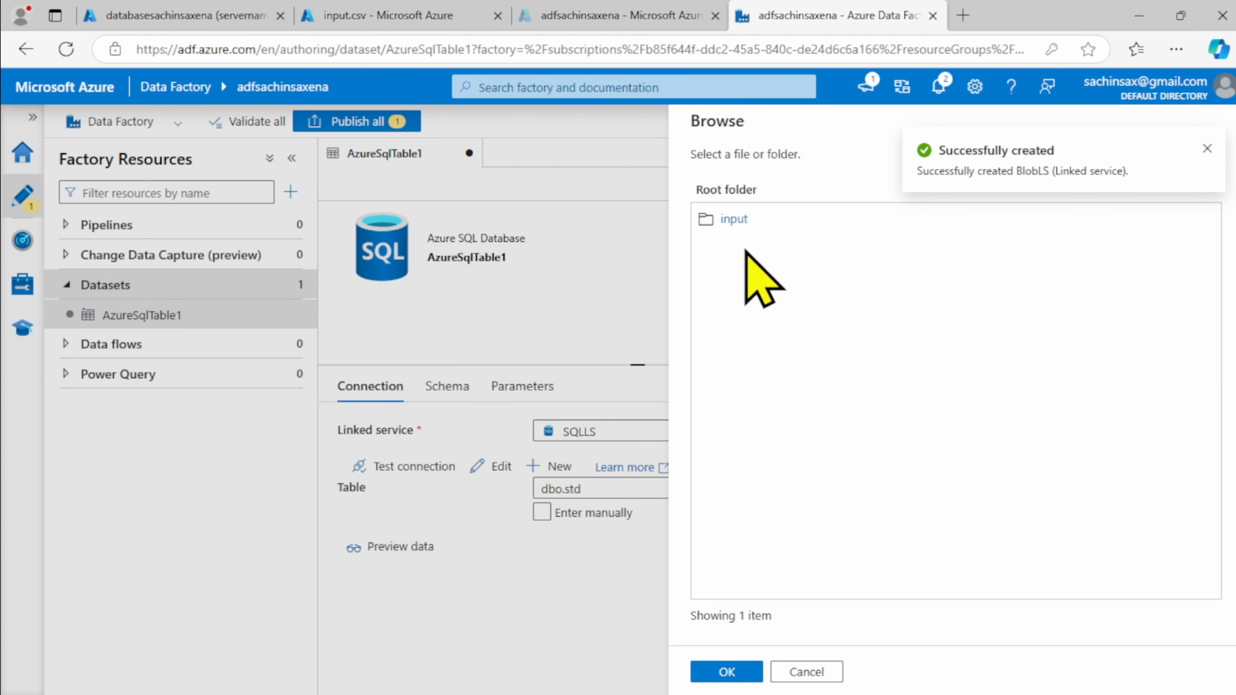
left_click(95, 12)
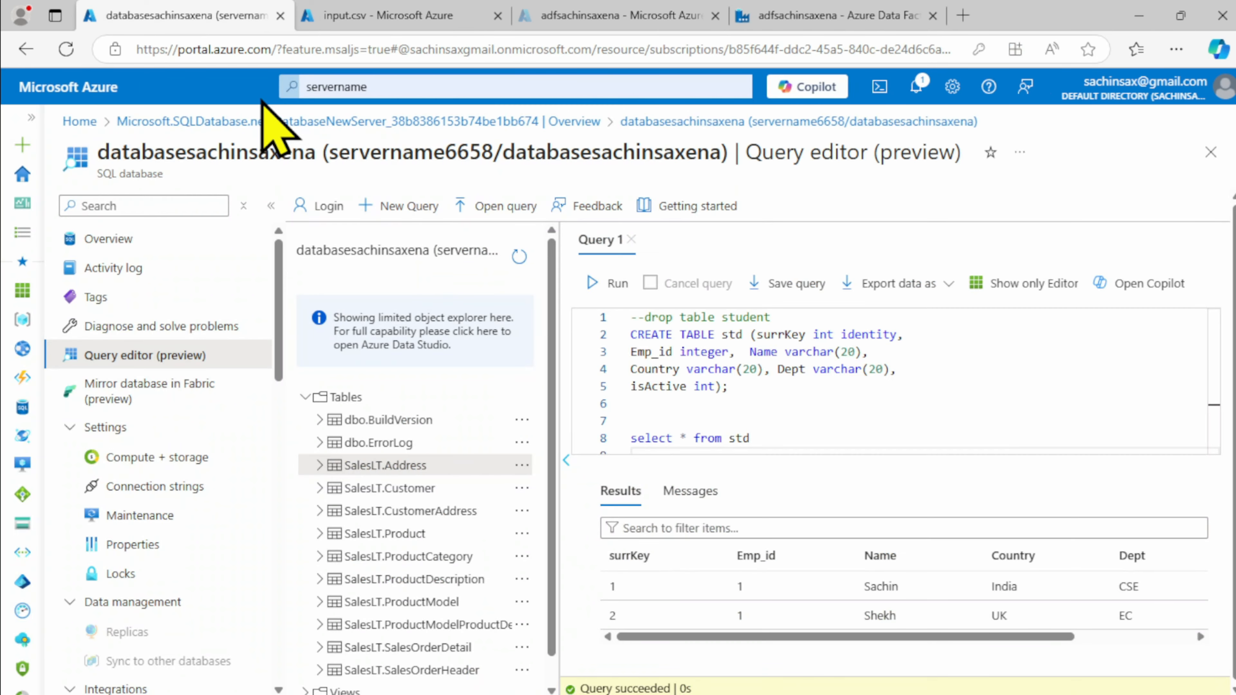
left_click(330, 15)
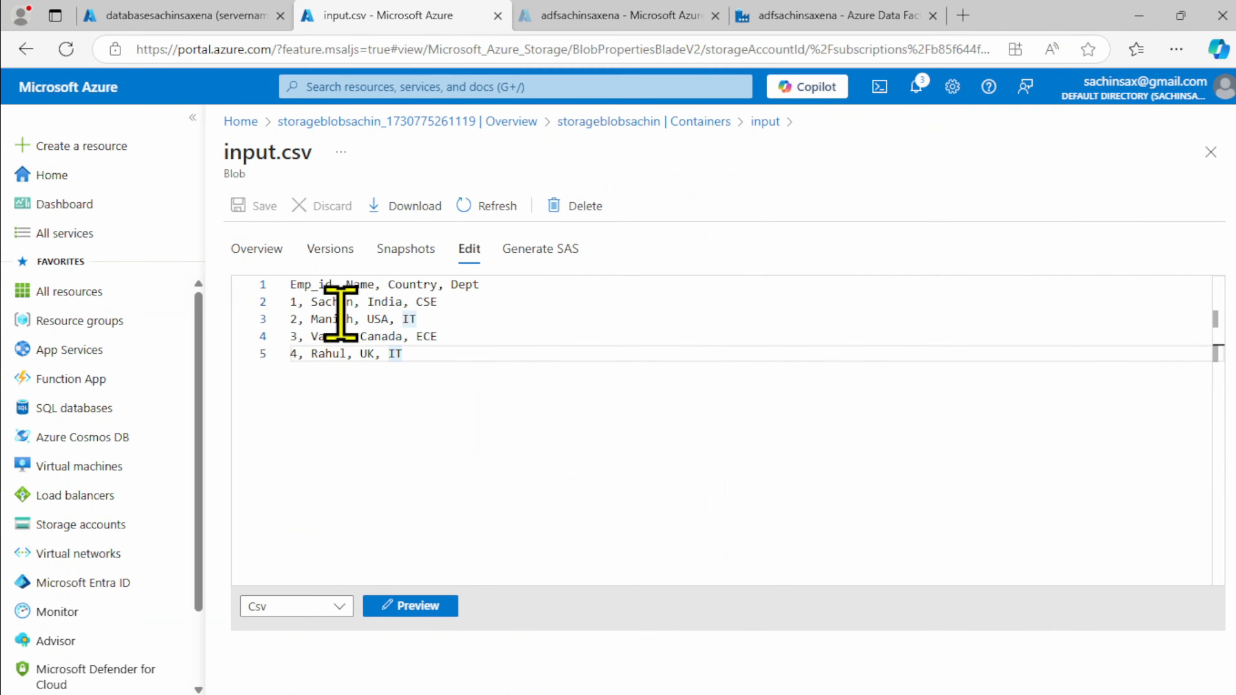
left_click(417, 123)
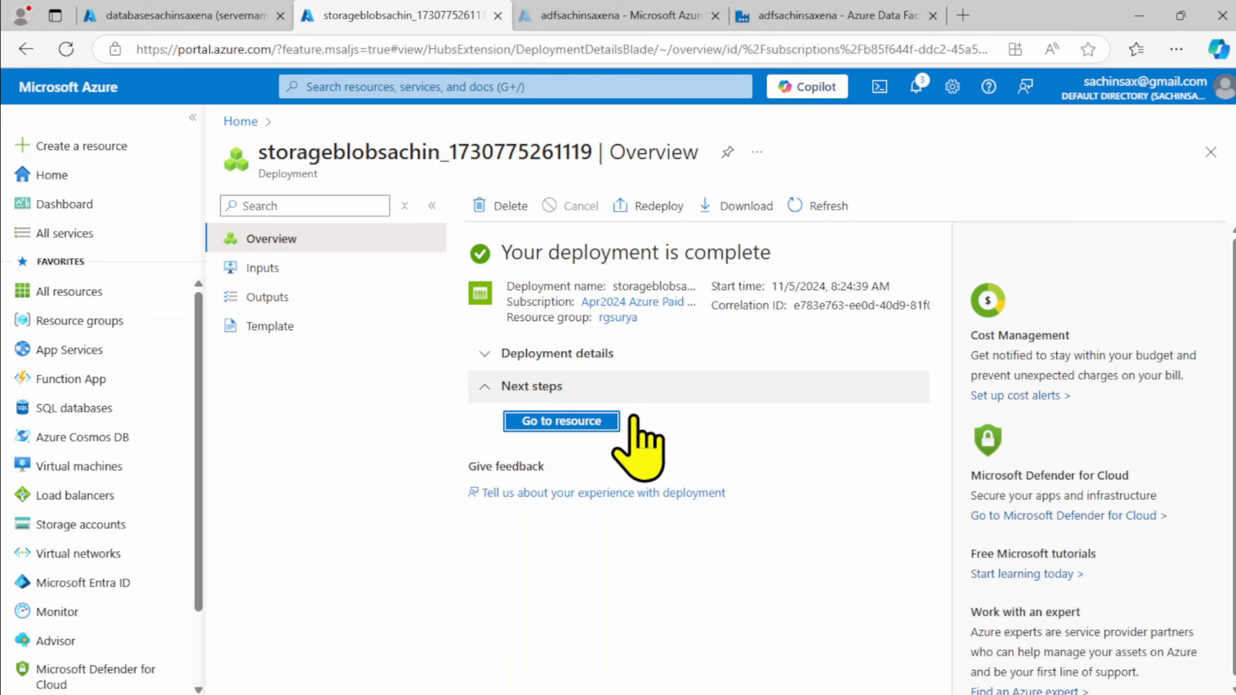
left_click(588, 421)
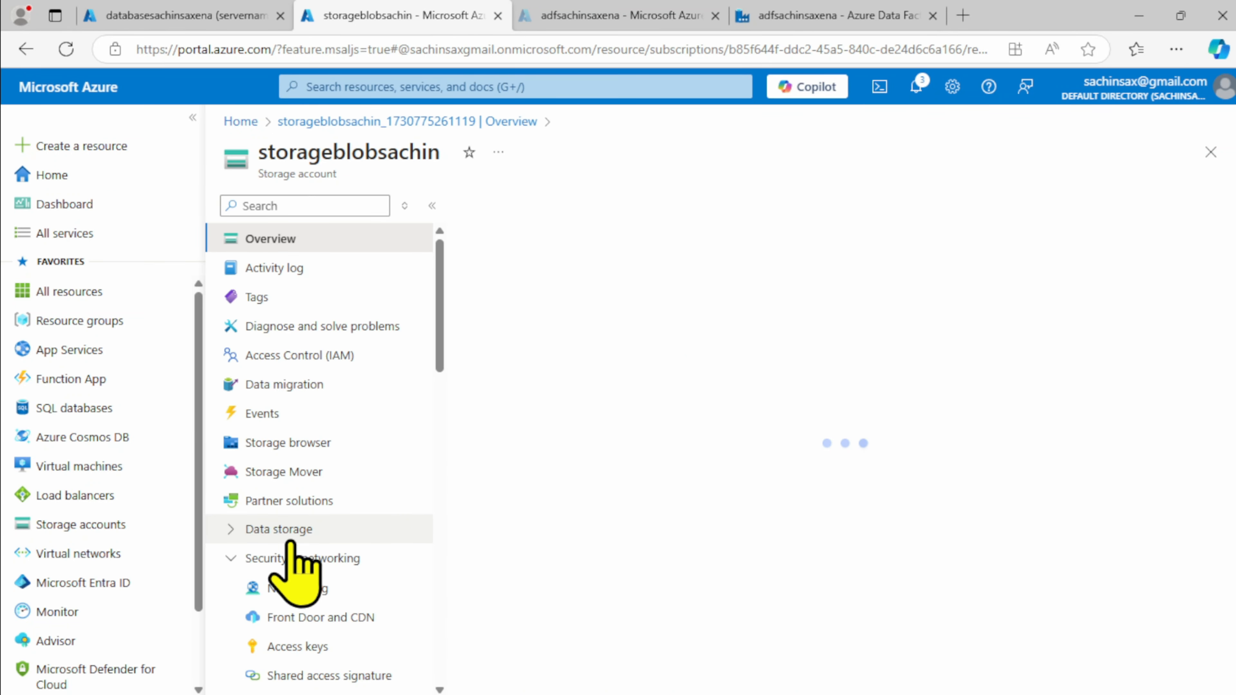
Step: Find the storage account's containers and open the input container to view its files
scroll(319, 467, "down", 10)
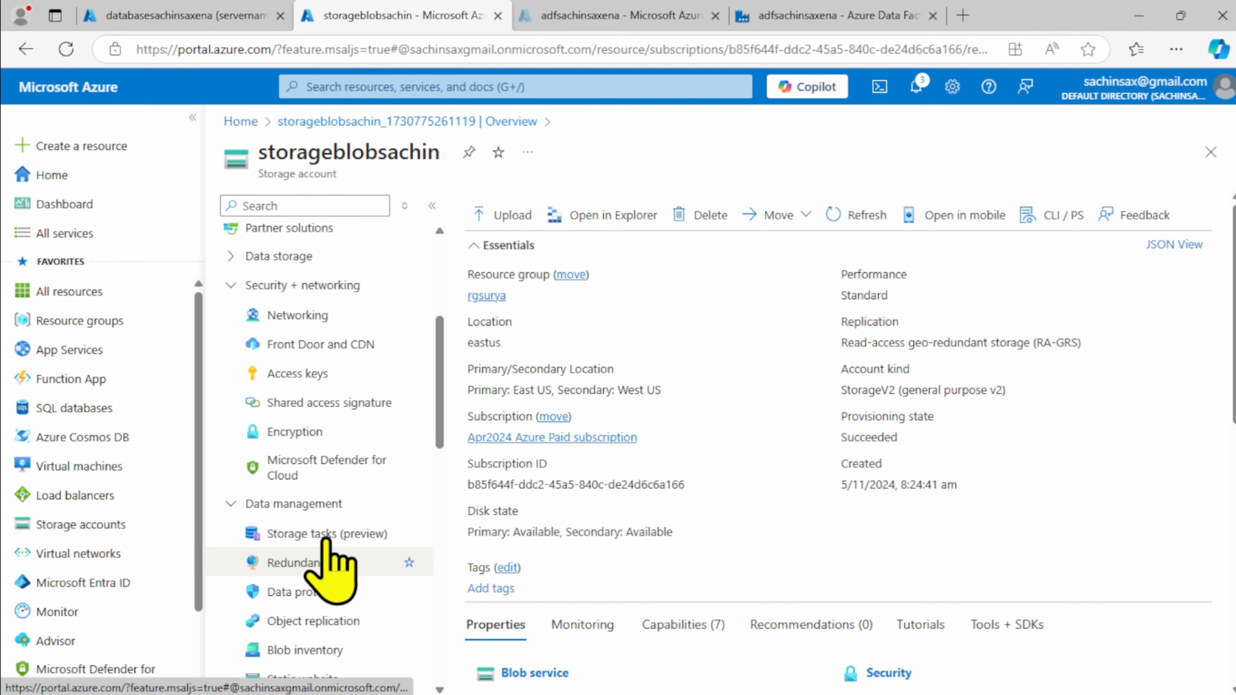
scroll(324, 528, "down", 5)
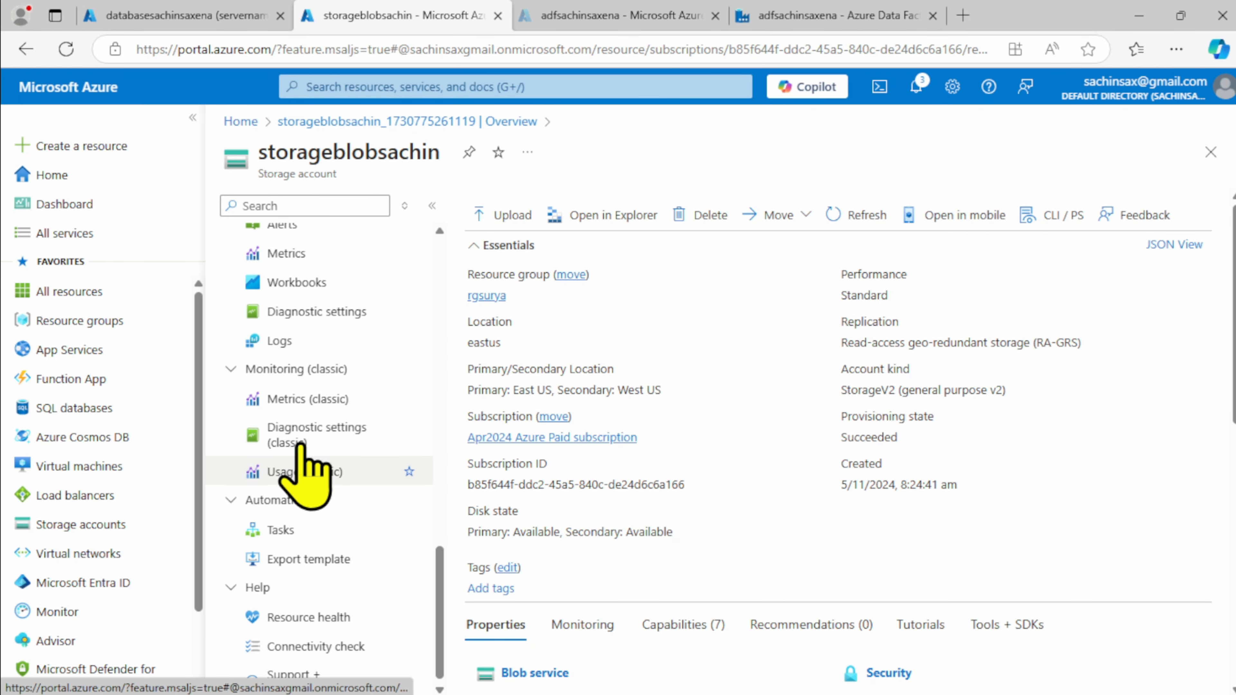
scroll(312, 515, "up", 10)
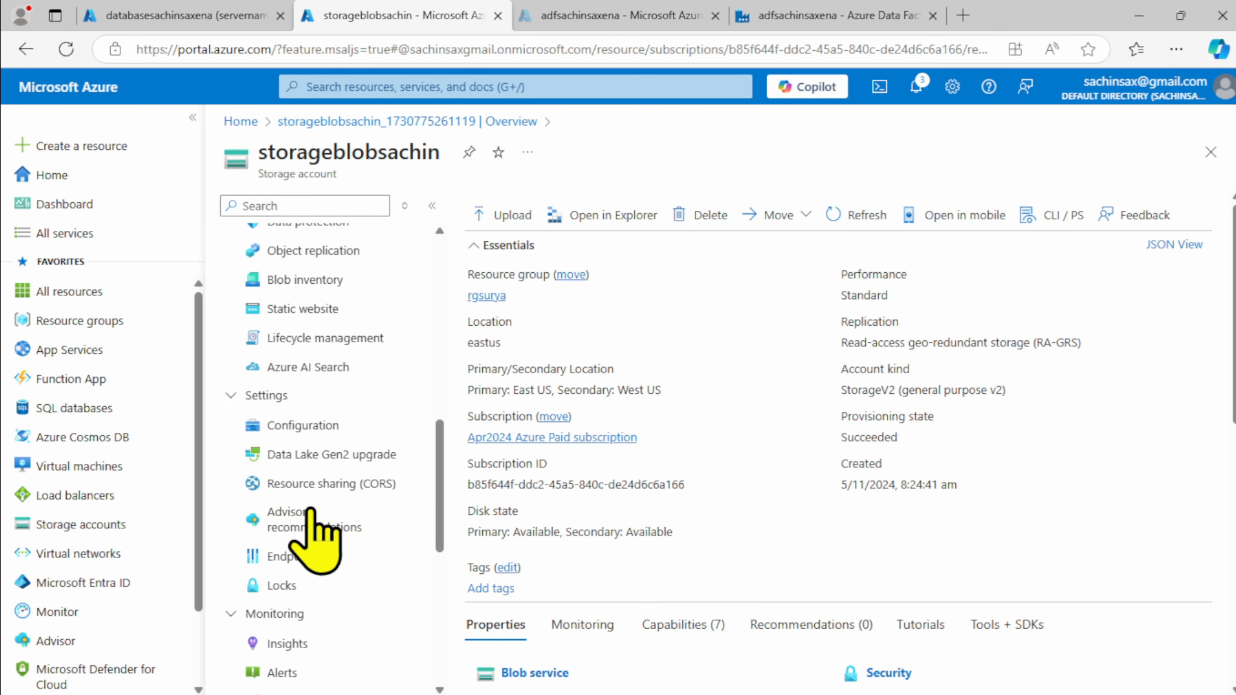
scroll(311, 515, "up", 10)
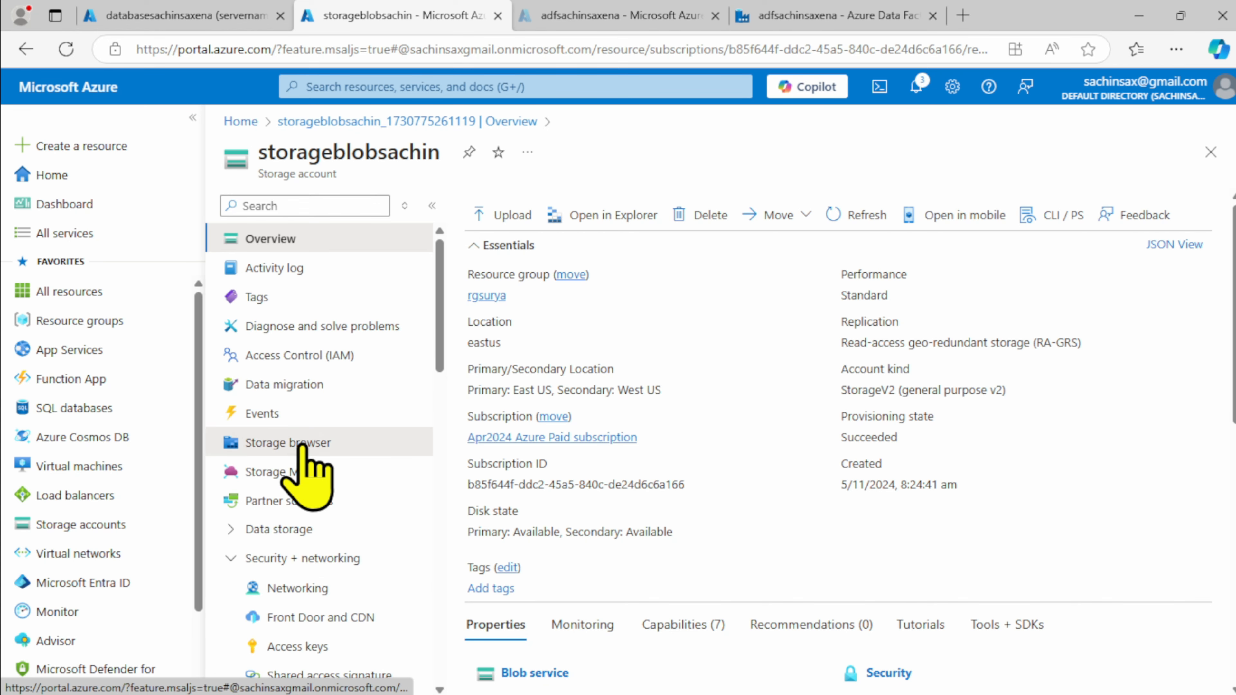
left_click(302, 445)
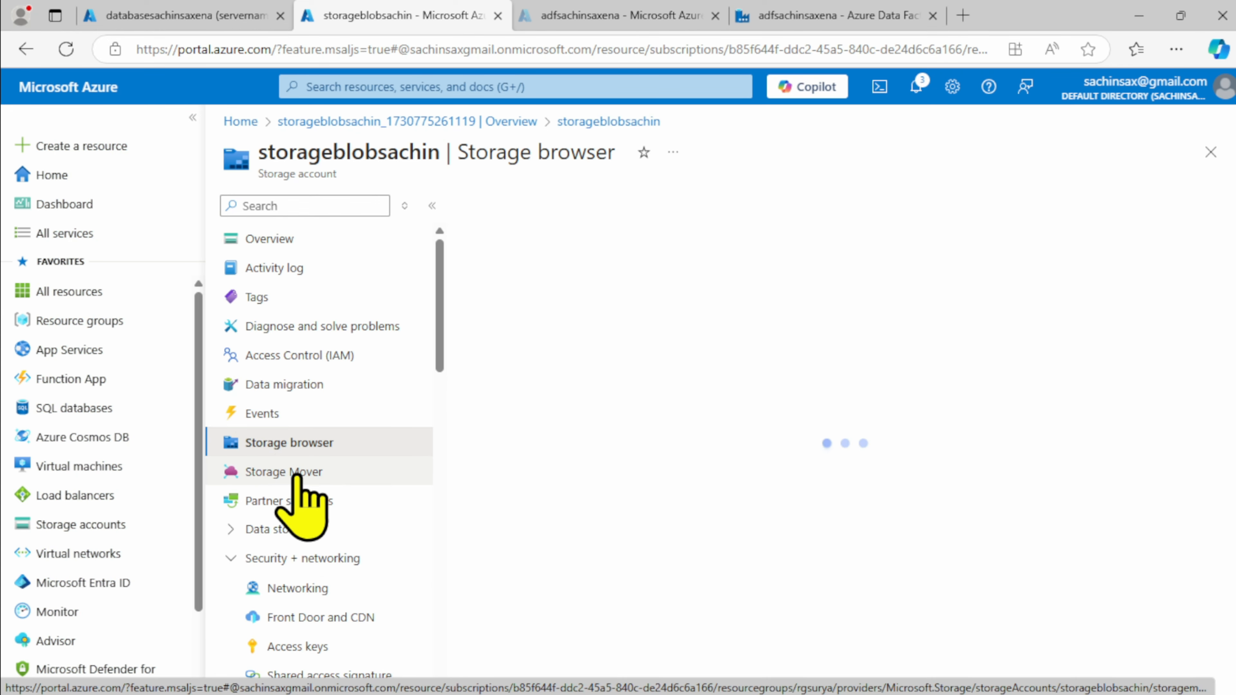
left_click(287, 530)
scroll(302, 484, "down", 2)
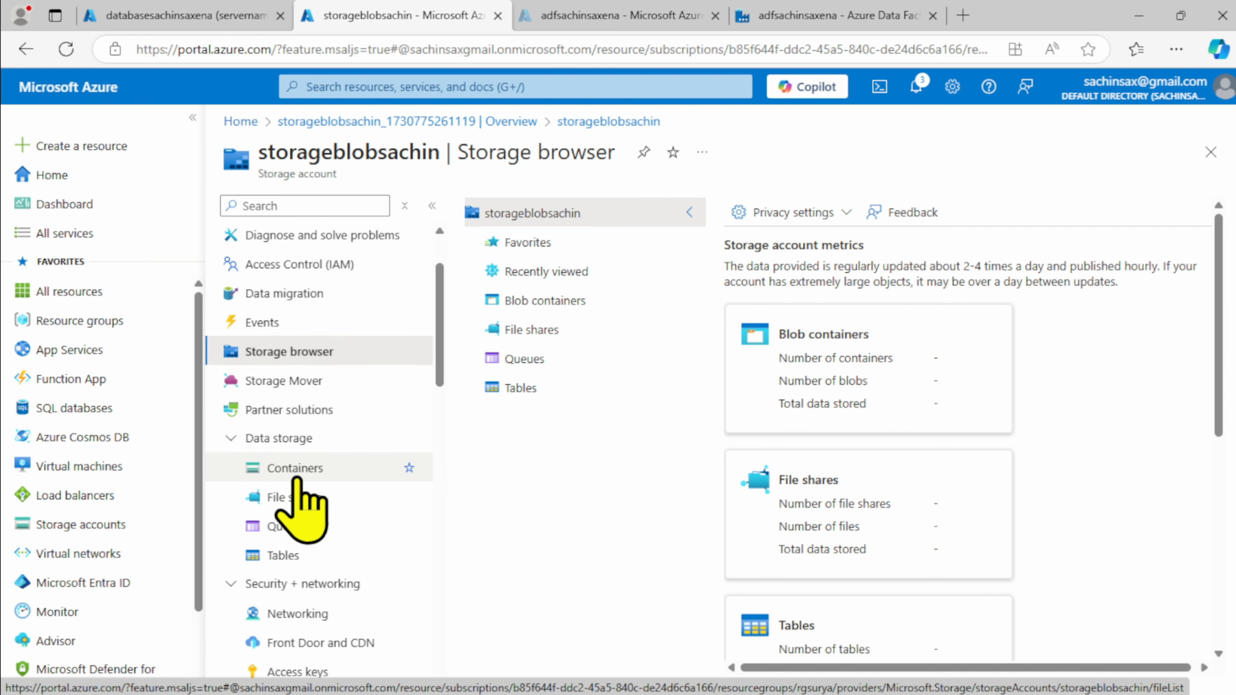
left_click(295, 465)
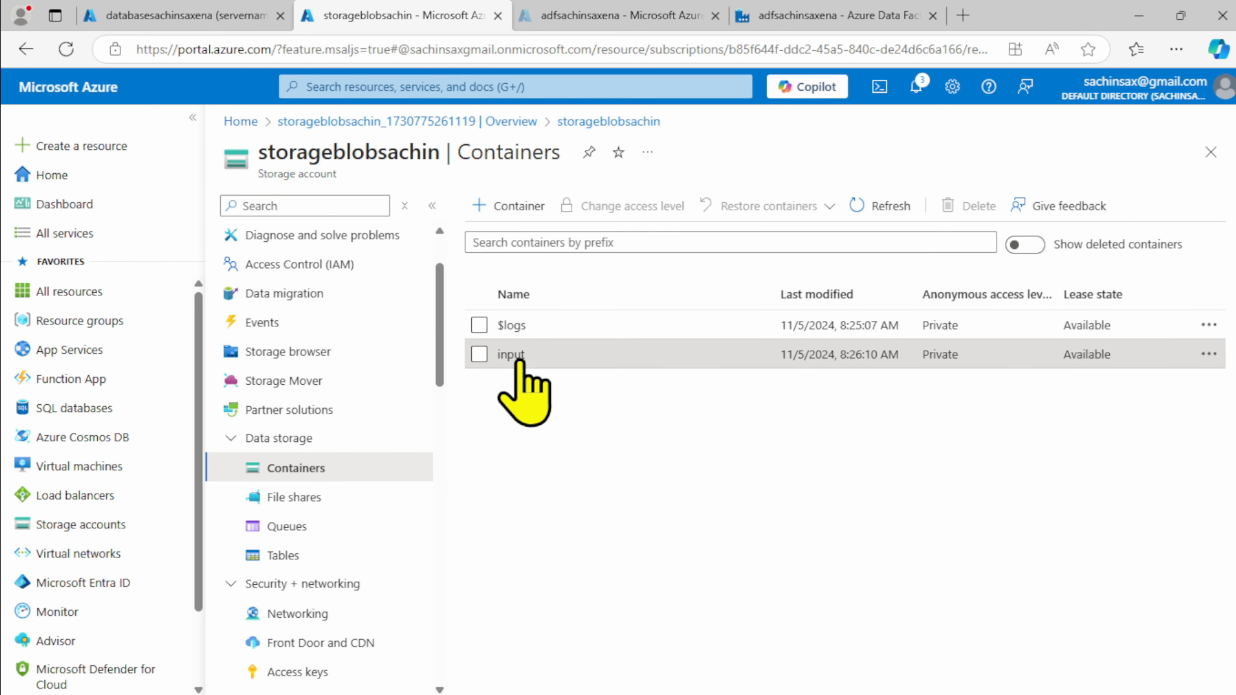
left_click(508, 354)
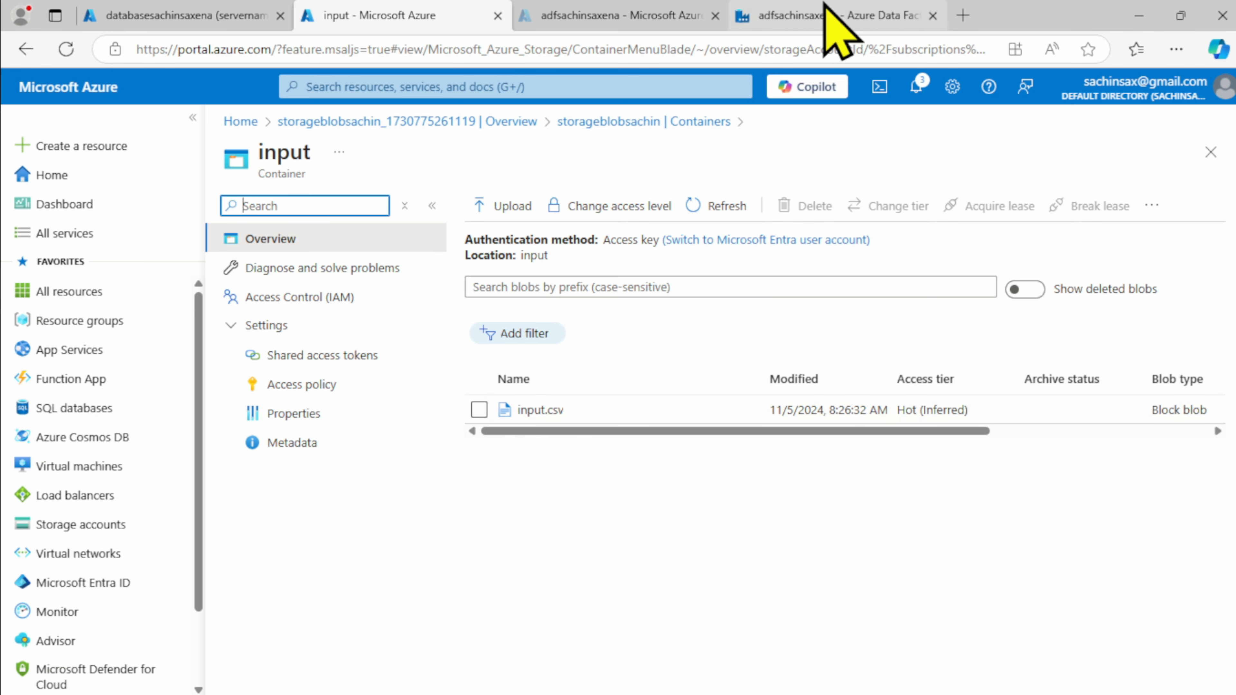
Step: Switch back to Data Factory and set the delimited text dataset's file path to the input container
left_click(829, 11)
left_click(733, 218)
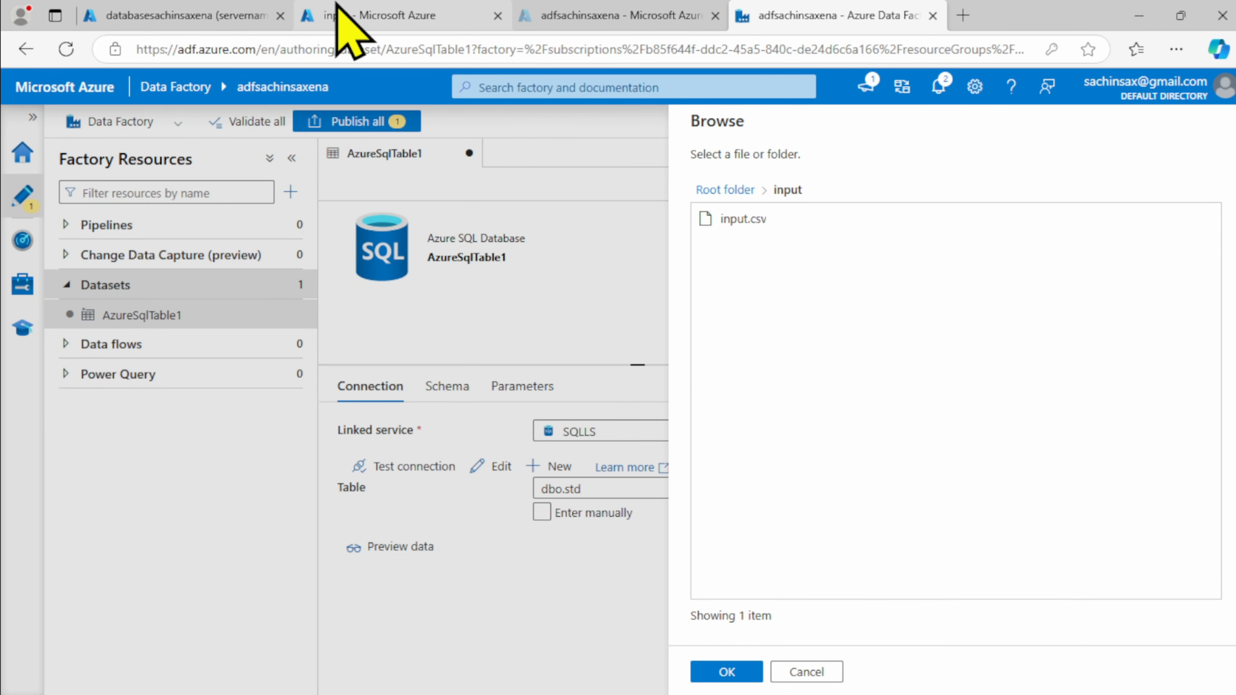
left_click(724, 671)
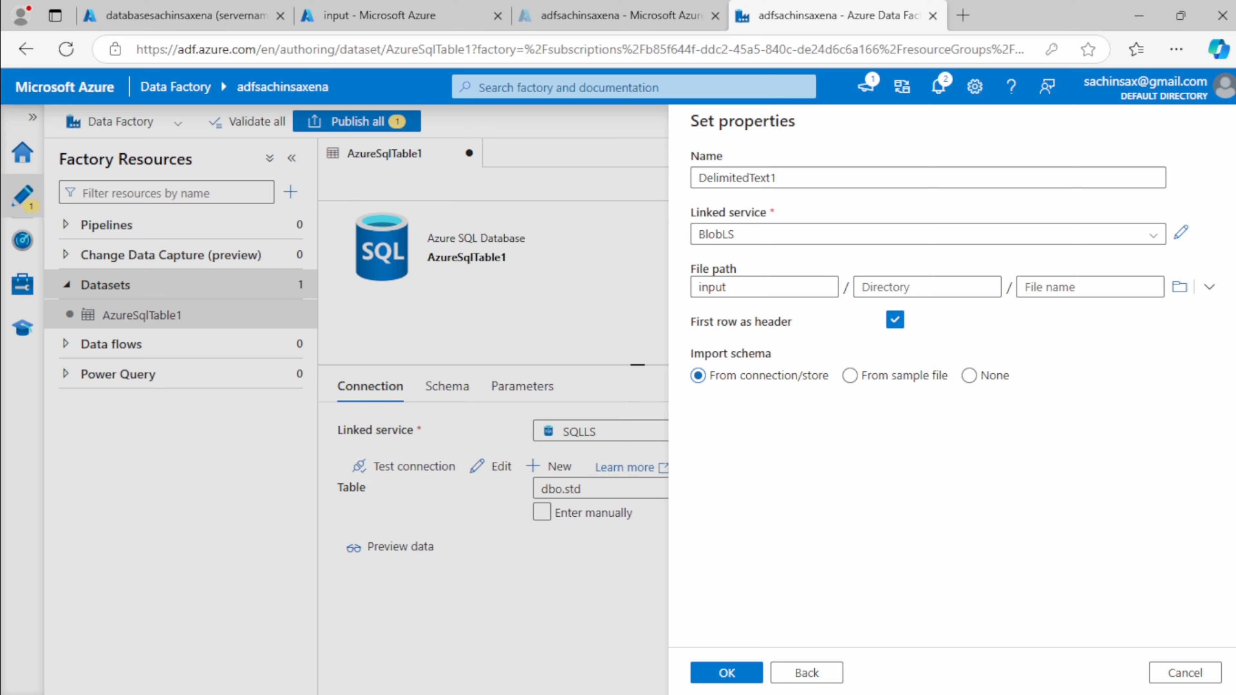
left_click_drag(657, 253, 782, 314)
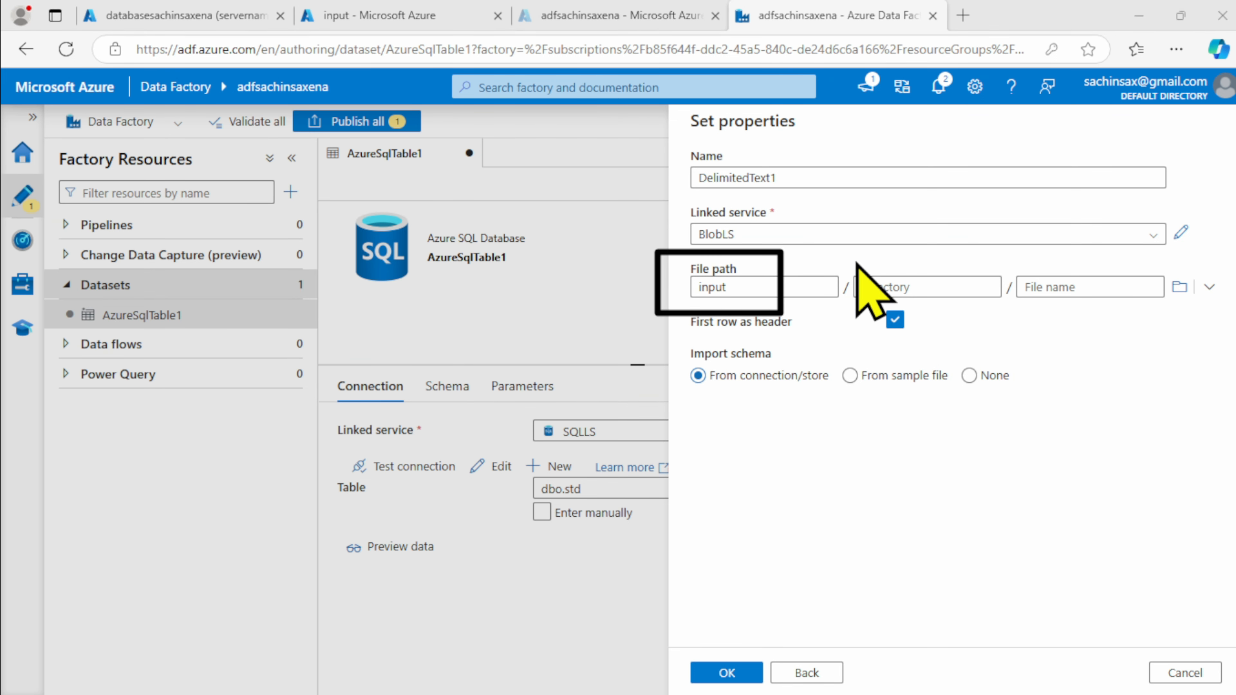
left_click_drag(983, 252, 1136, 336)
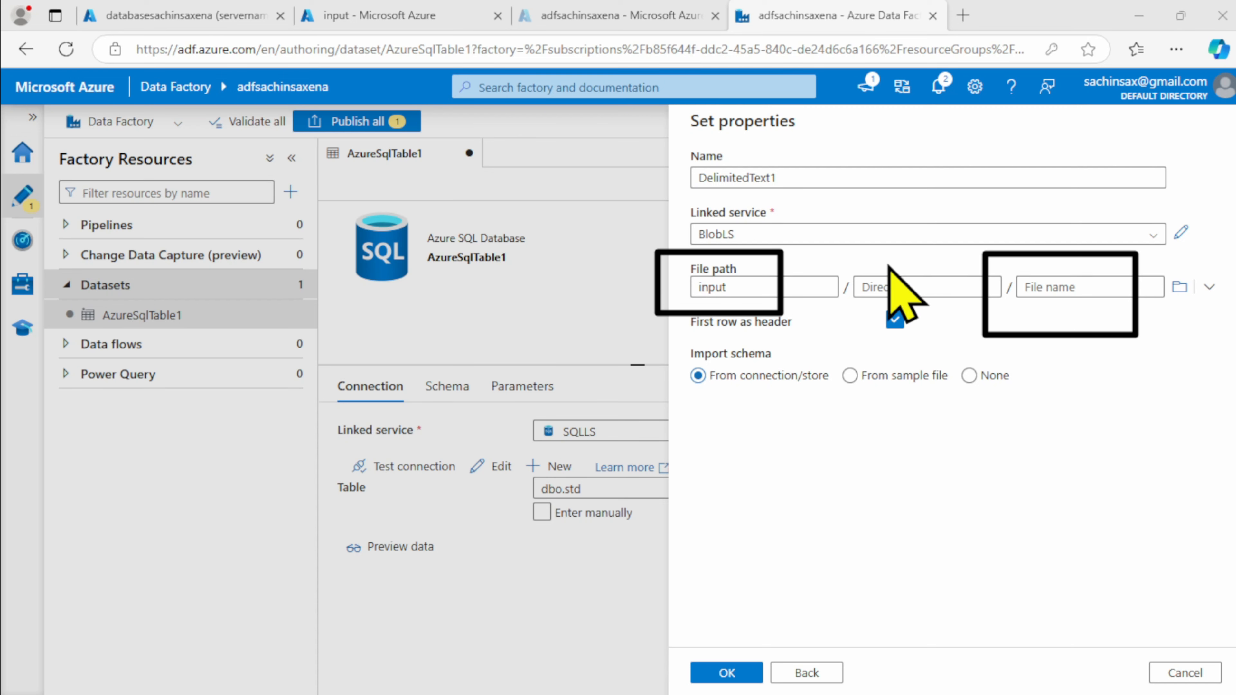
left_click_drag(834, 255, 957, 322)
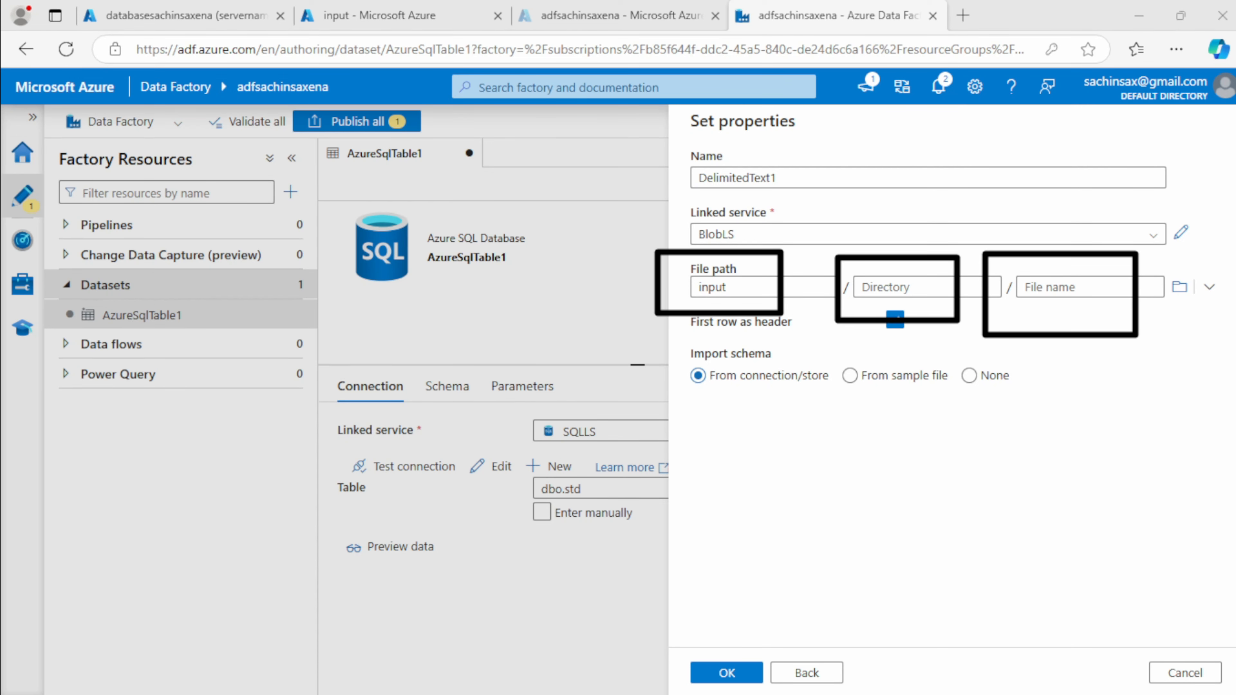
key("Escape")
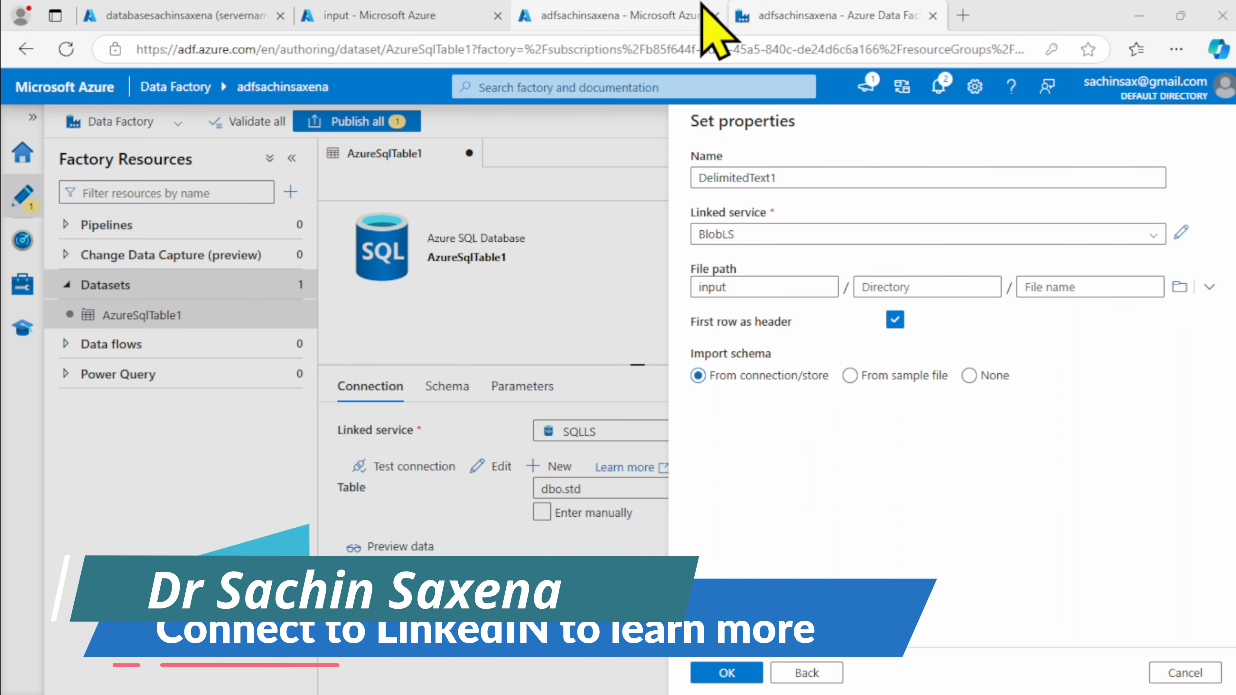
Step: Switch to the storage account in the Azure portal and create a new container named source
left_click(336, 15)
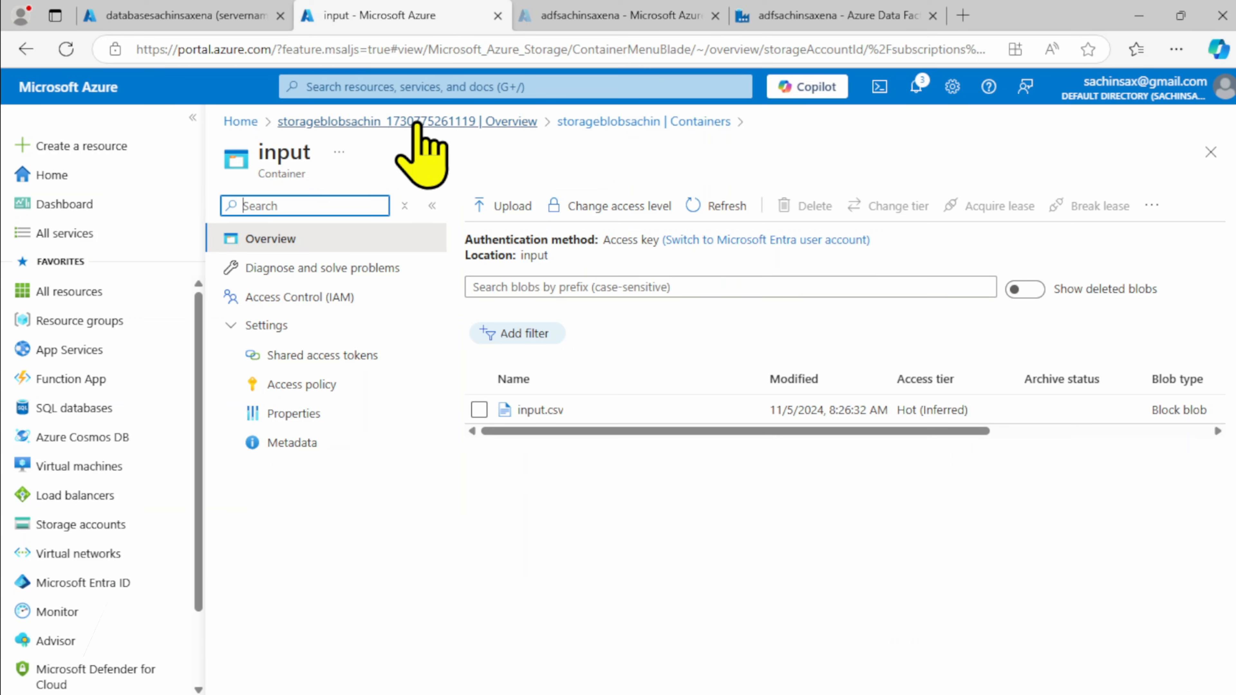
left_click(607, 121)
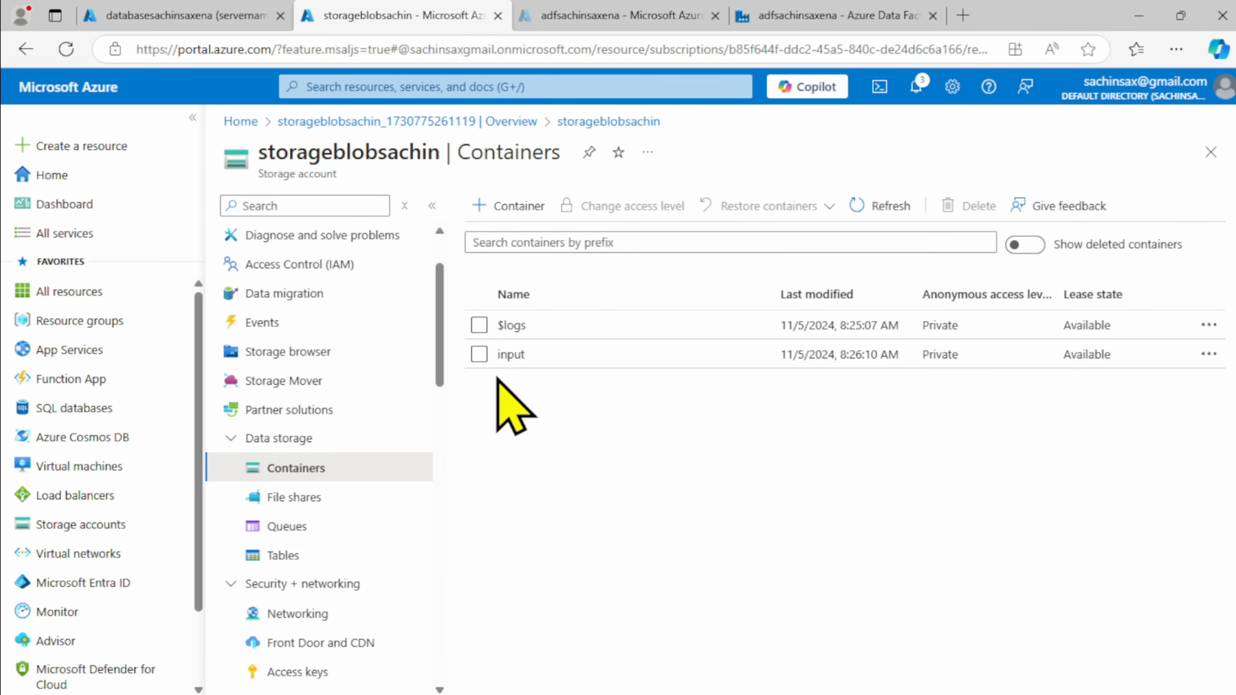
left_click(508, 208)
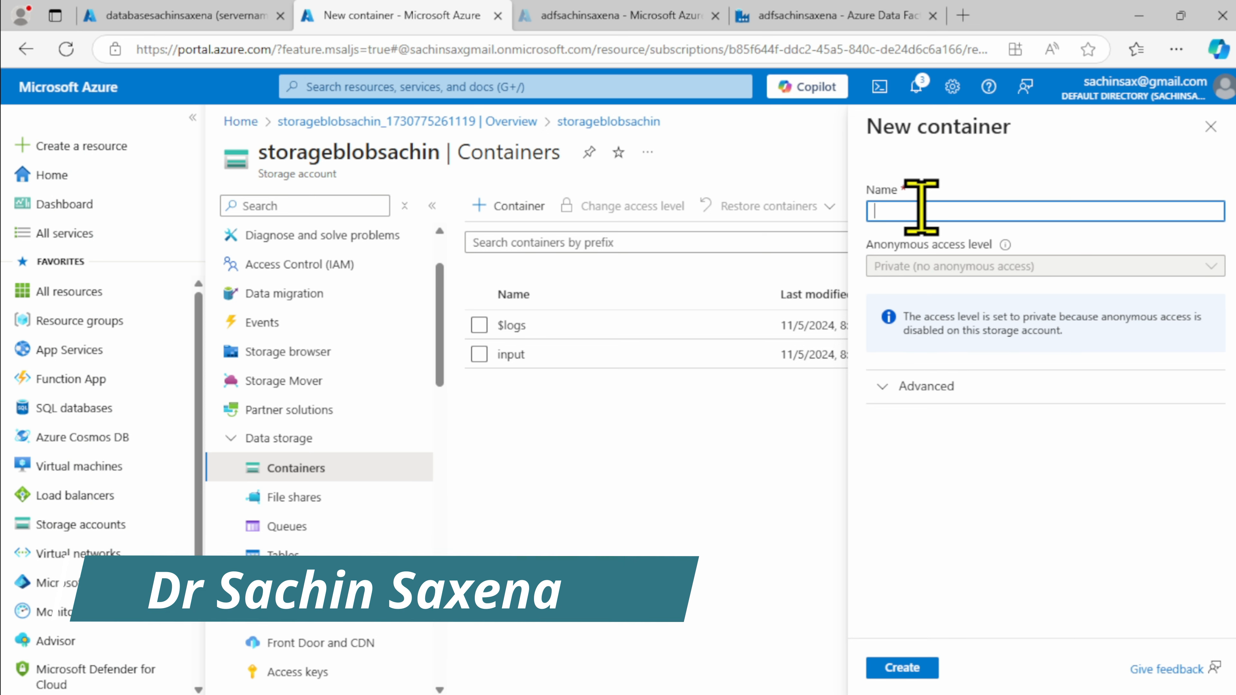
type("source")
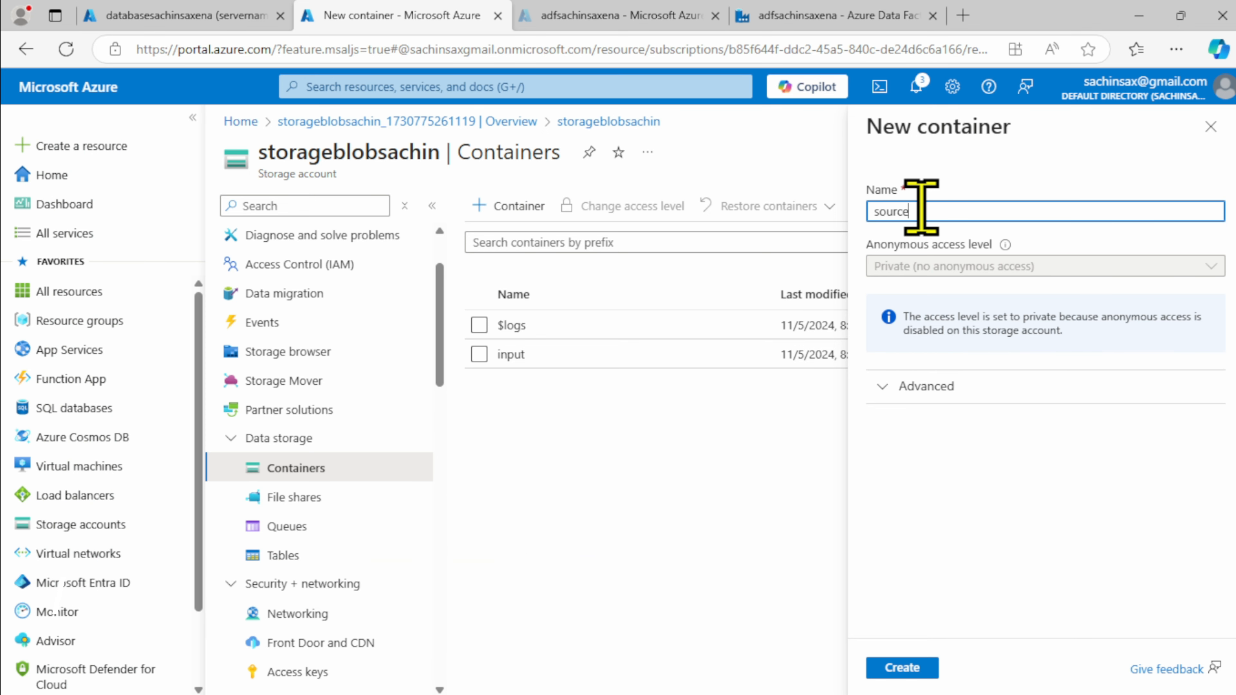
left_click(909, 387)
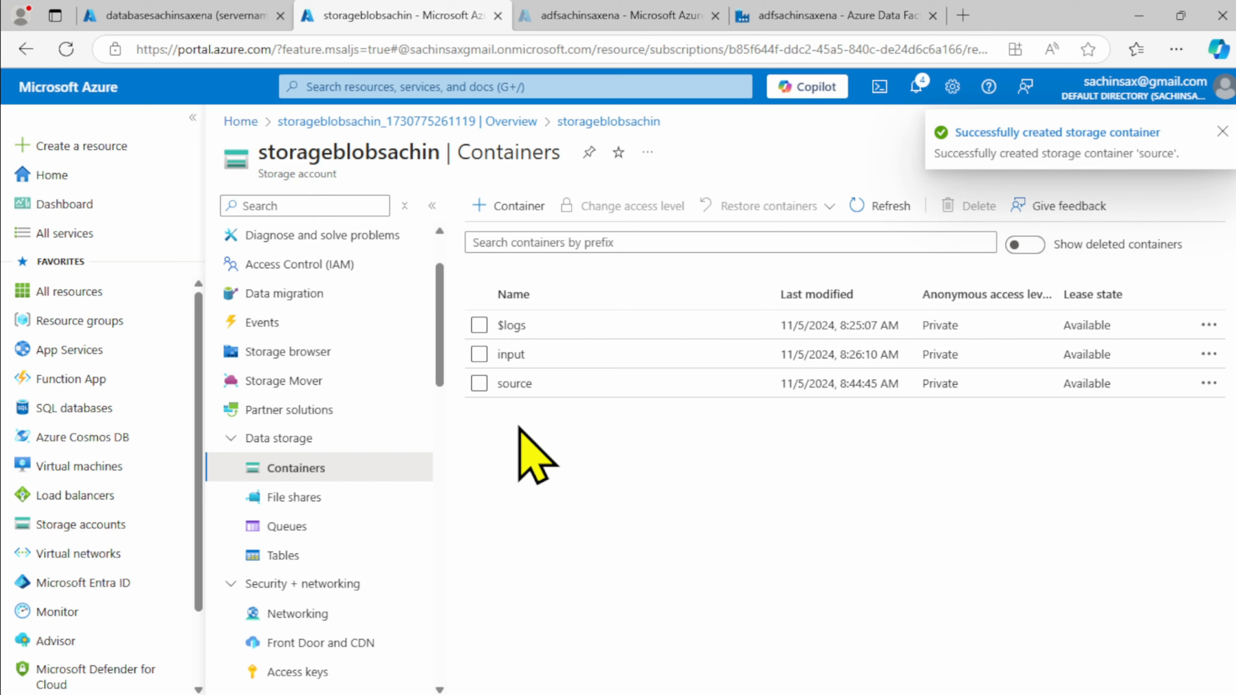
Step: Open the source container and start a blob upload with source_folder as the destination folder
left_click(511, 384)
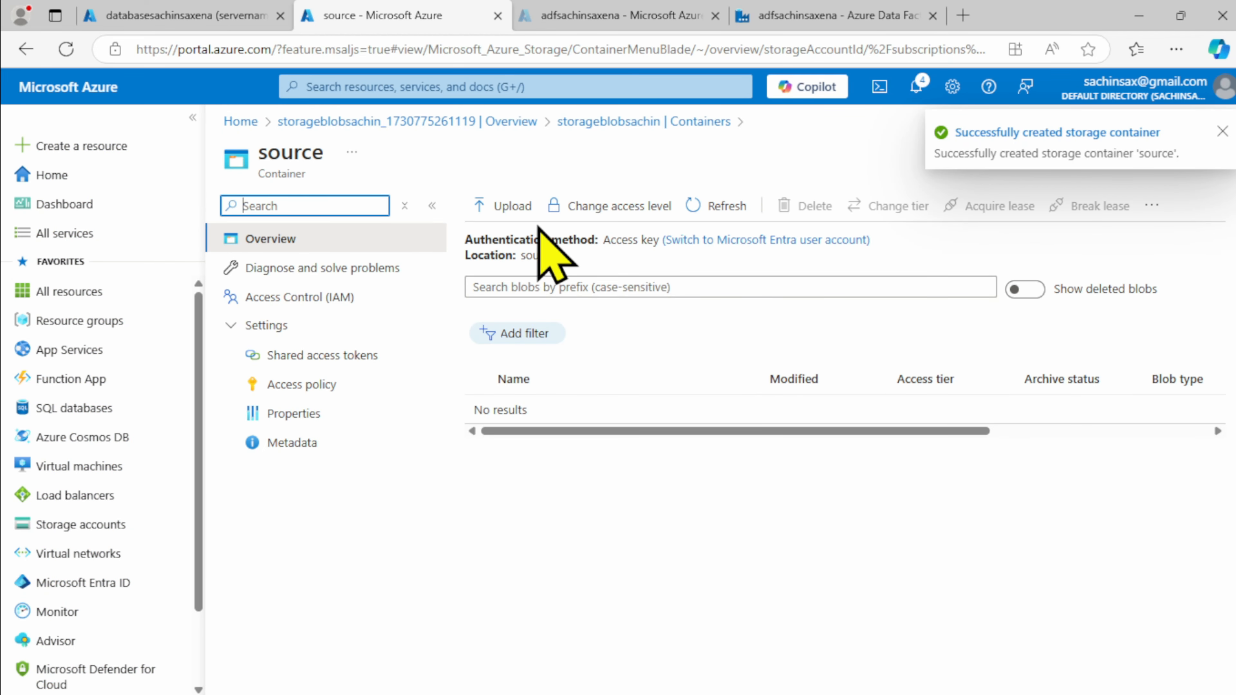
left_click(509, 206)
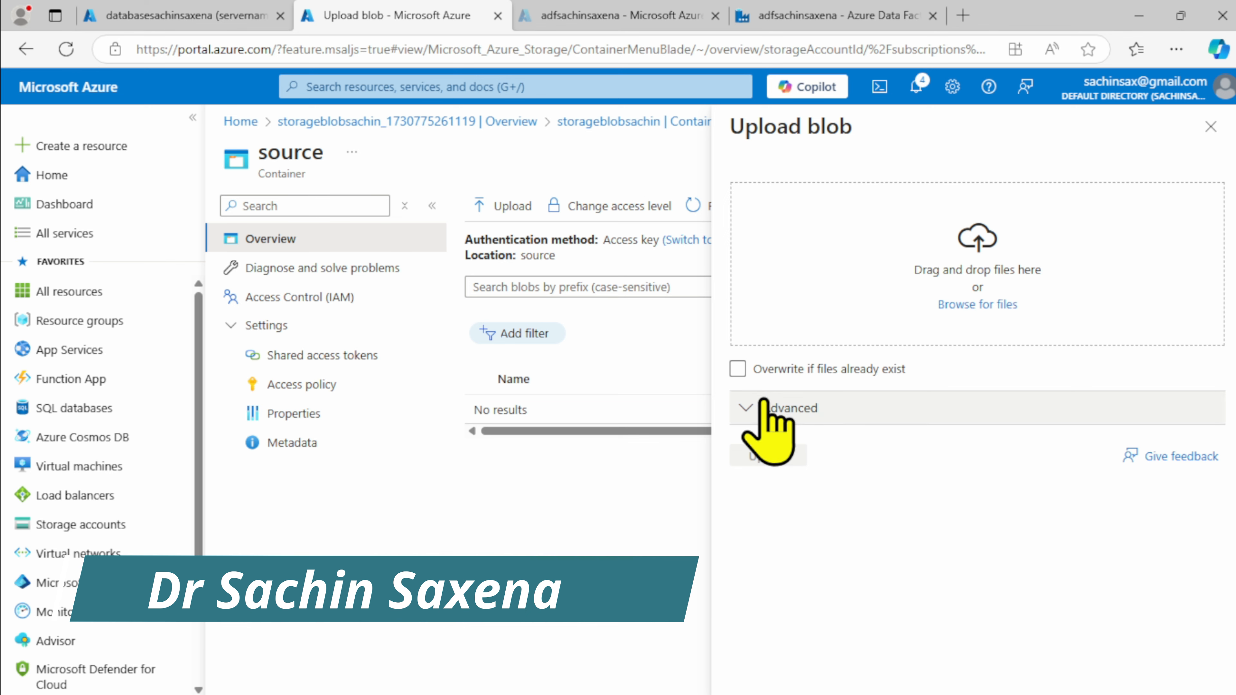
left_click(778, 409)
scroll(827, 511, "down", 3)
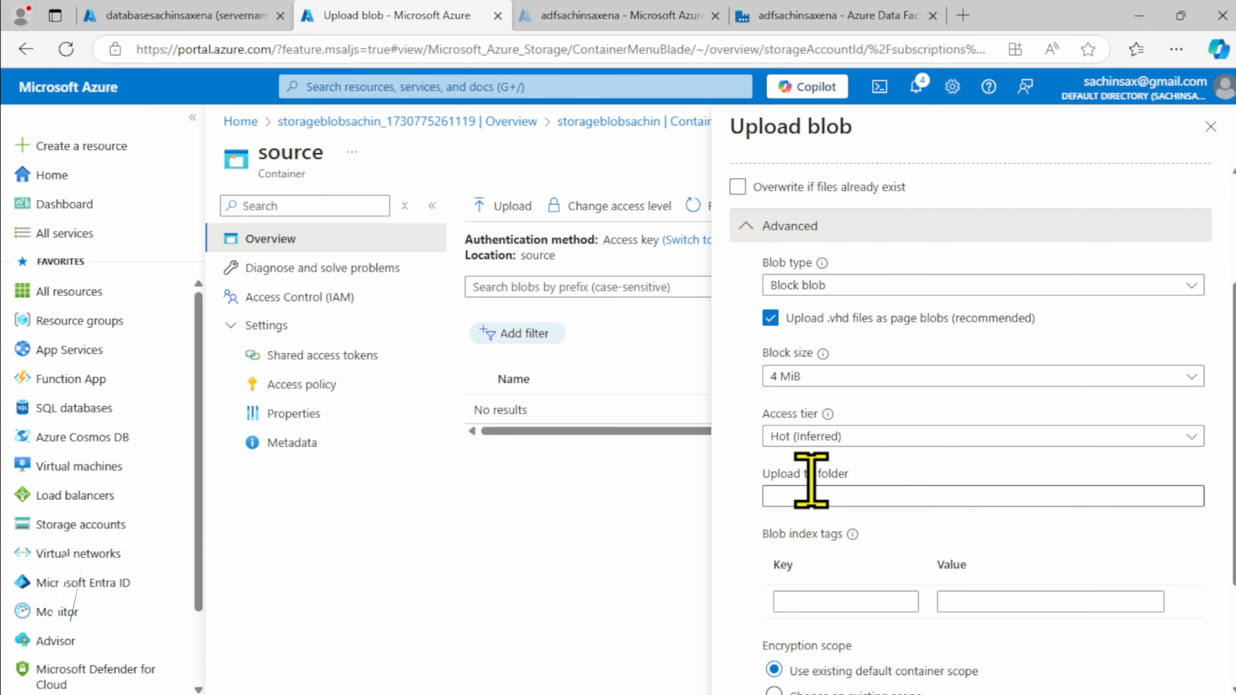
left_click(823, 496)
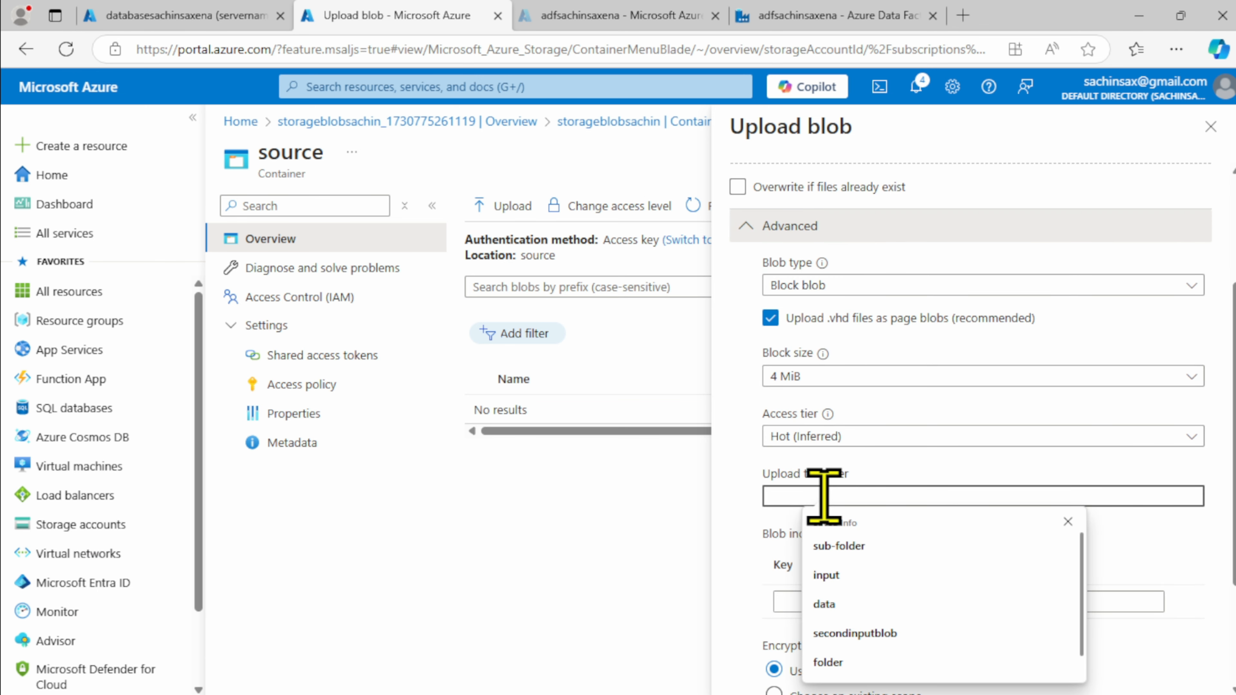
type("source_folder")
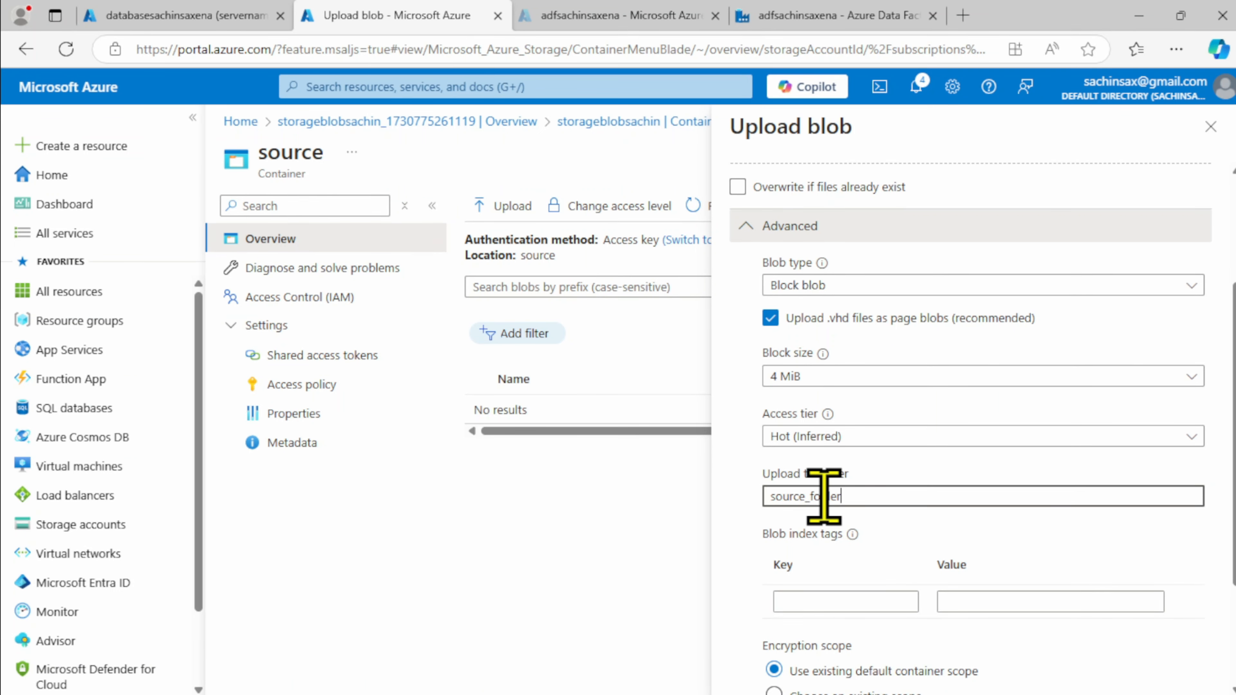
scroll(823, 496, "up", 3)
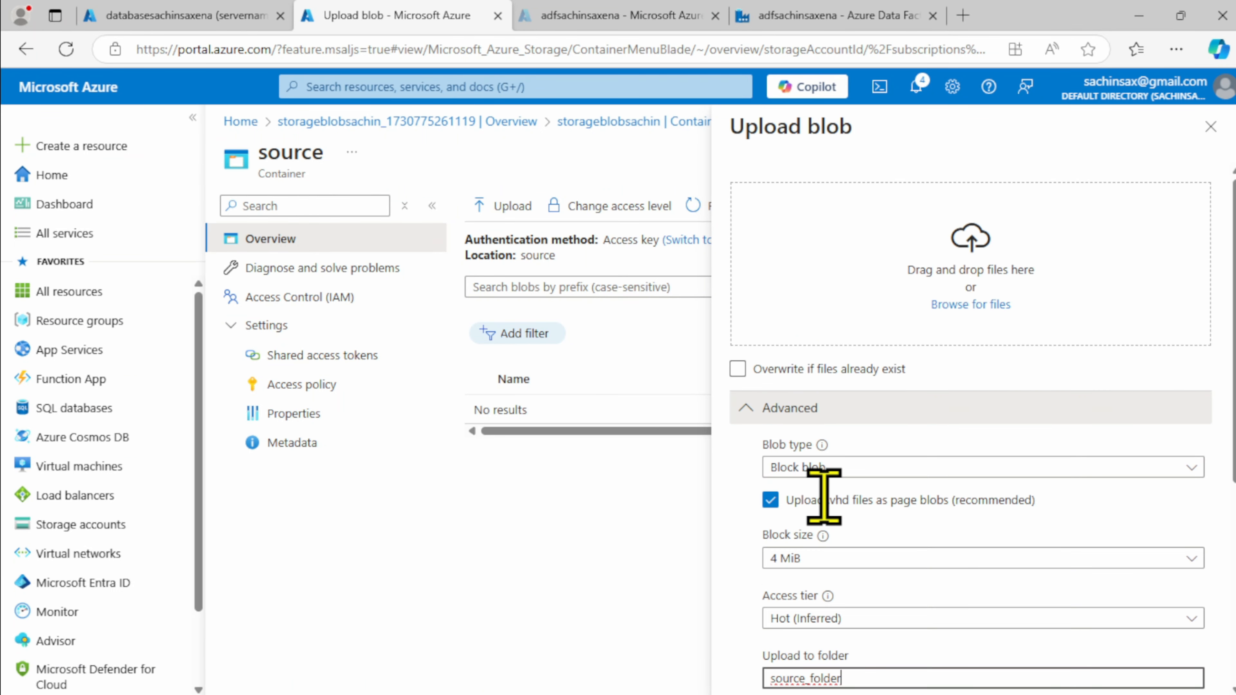
Step: Choose the local input CSV file and upload it to the source container
left_click(963, 306)
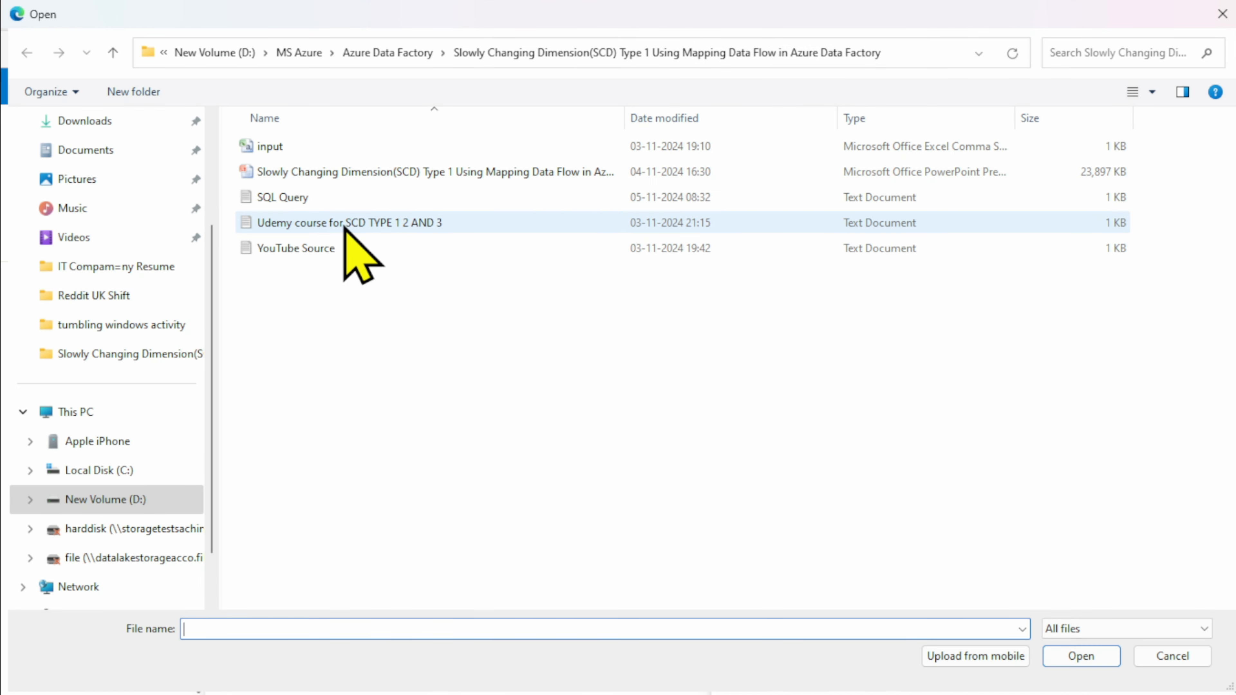
left_click(267, 148)
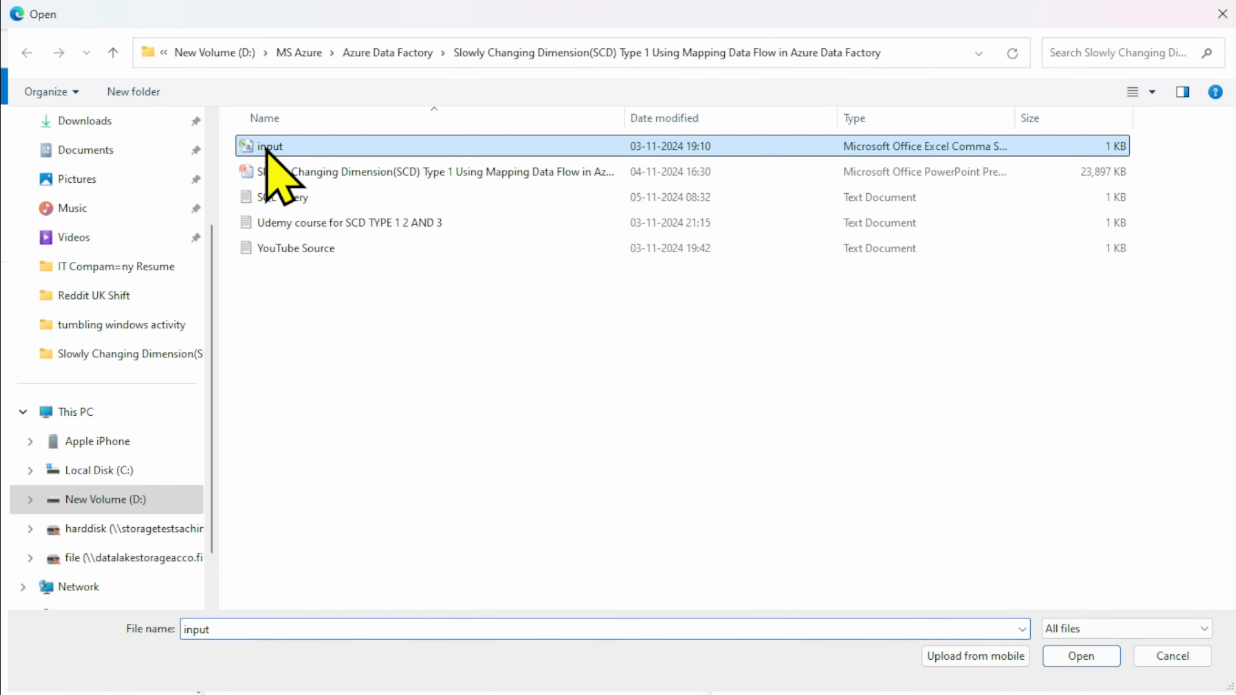
left_click(1085, 656)
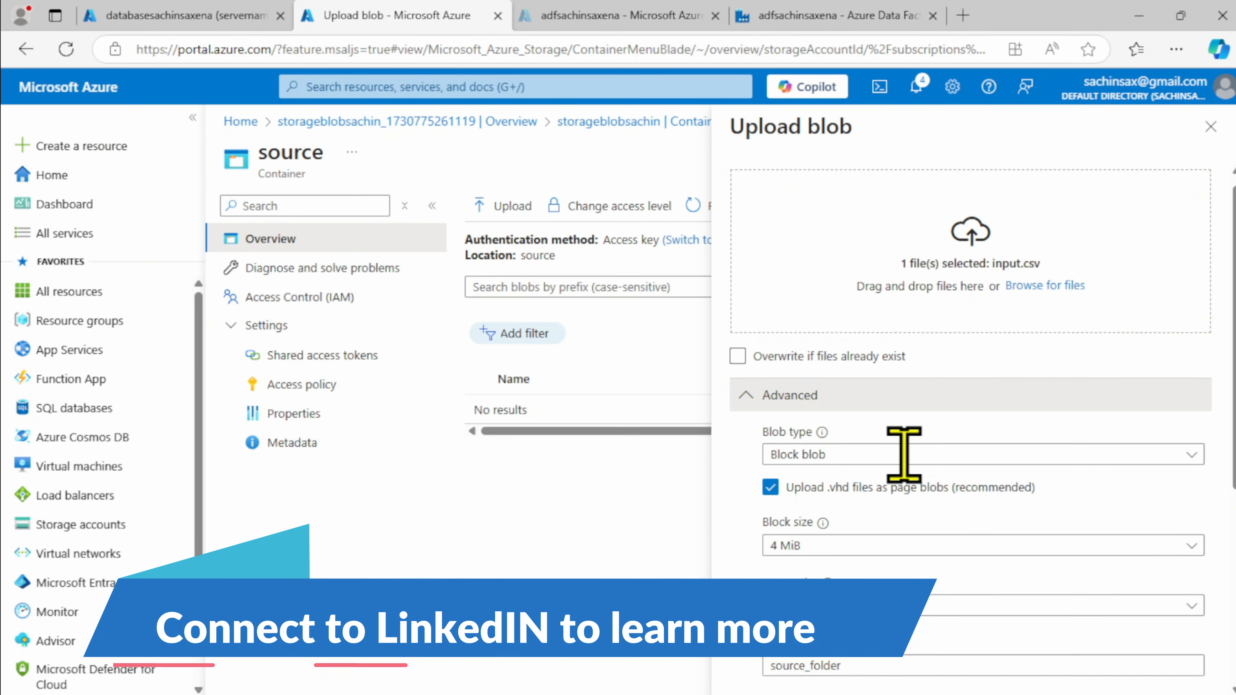
scroll(903, 455, "down", 5)
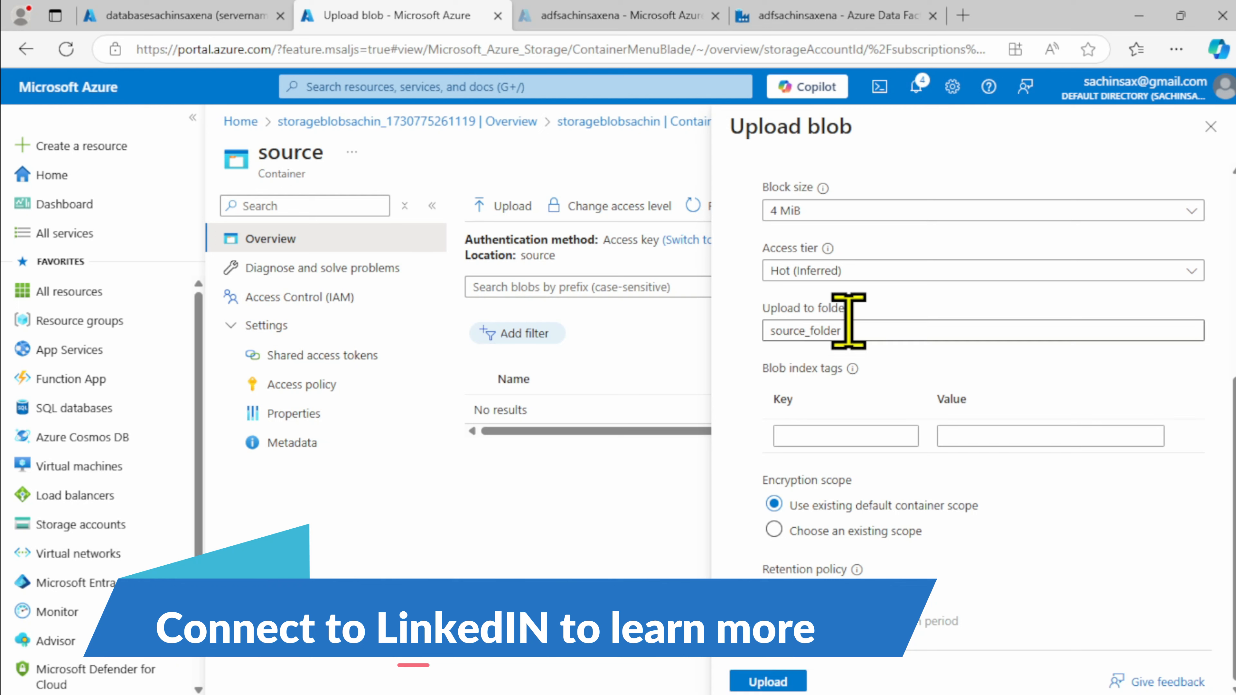
left_click(776, 681)
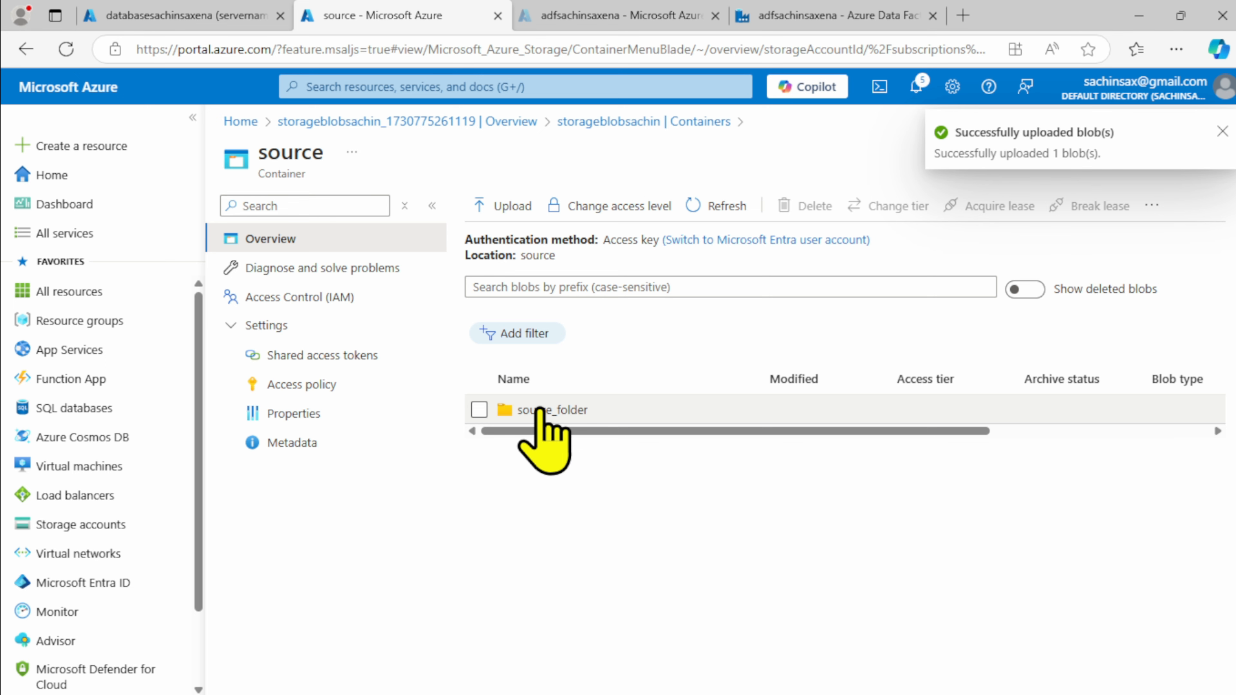
Step: Open source_folder in the source container and check the uploaded CSV file
left_click(540, 410)
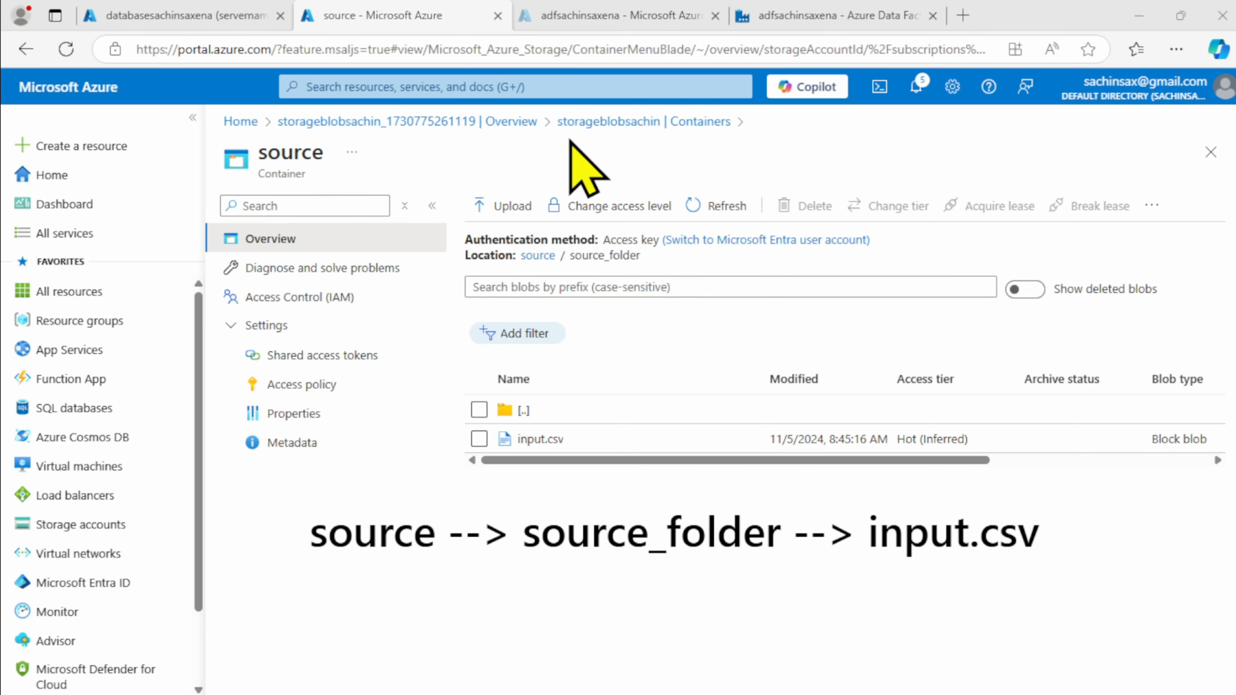
left_click(578, 122)
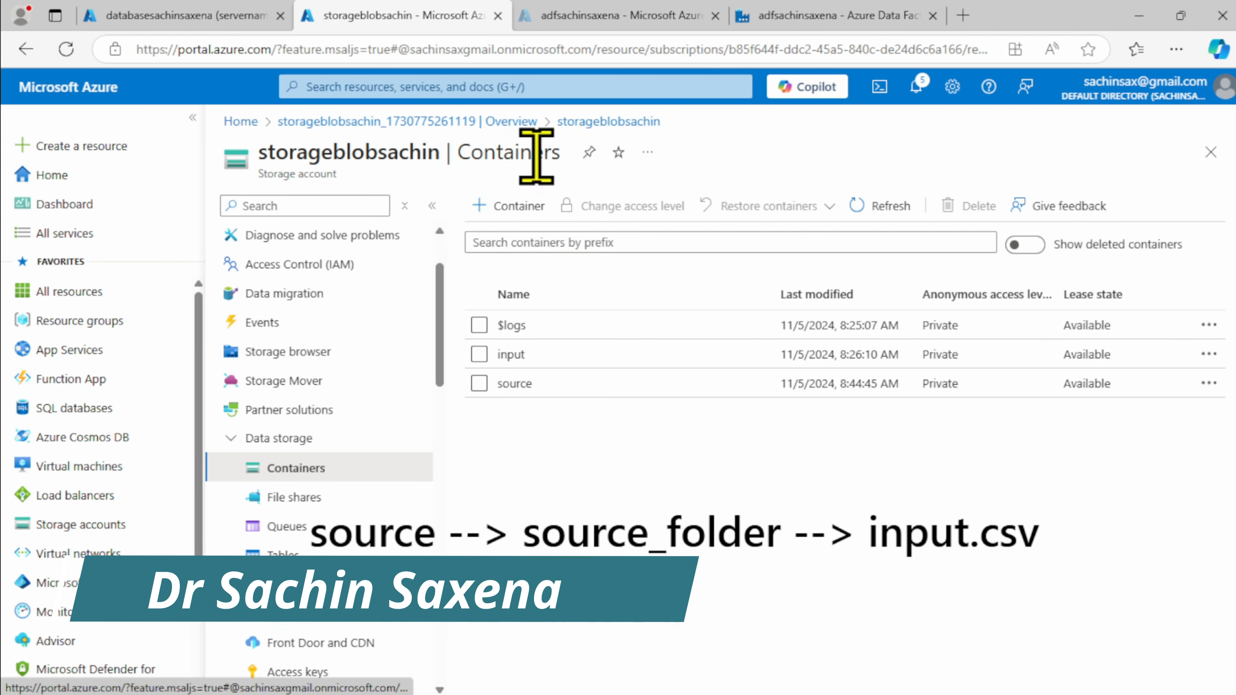
left_click(522, 385)
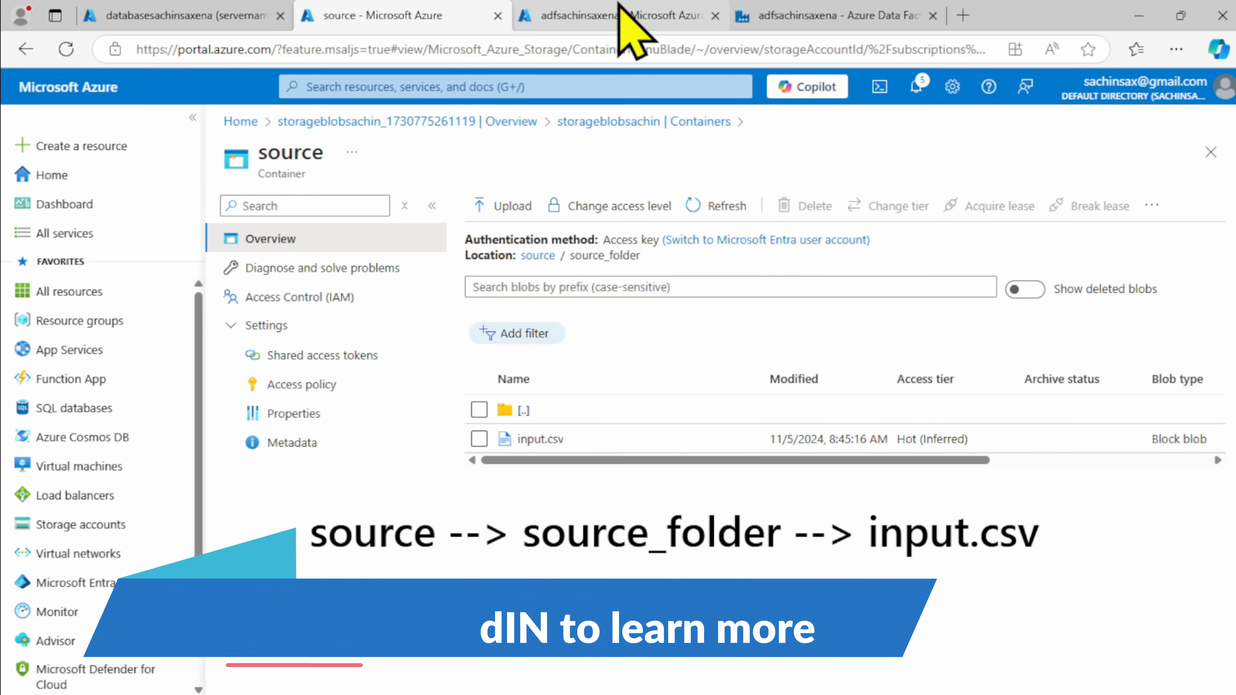
Step: Switch back to Data Factory and restart the new dataset's properties by choosing the DelimitedText format again
left_click(574, 17)
left_click(827, 17)
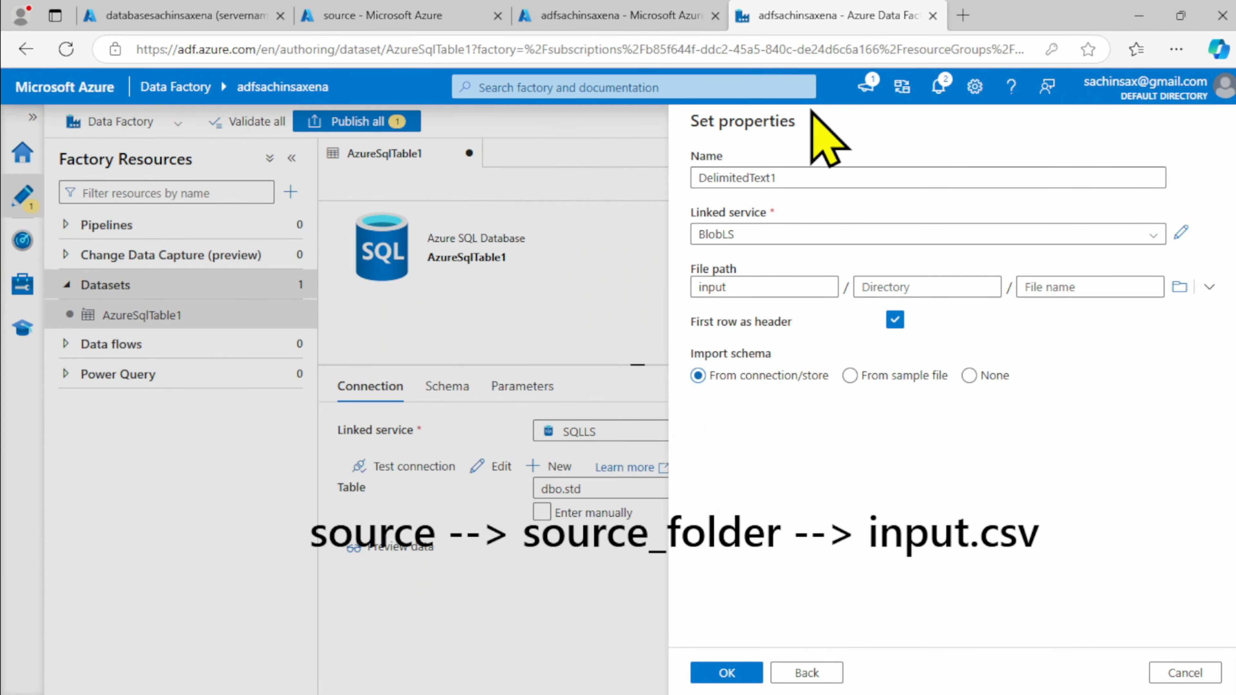
left_click(1179, 287)
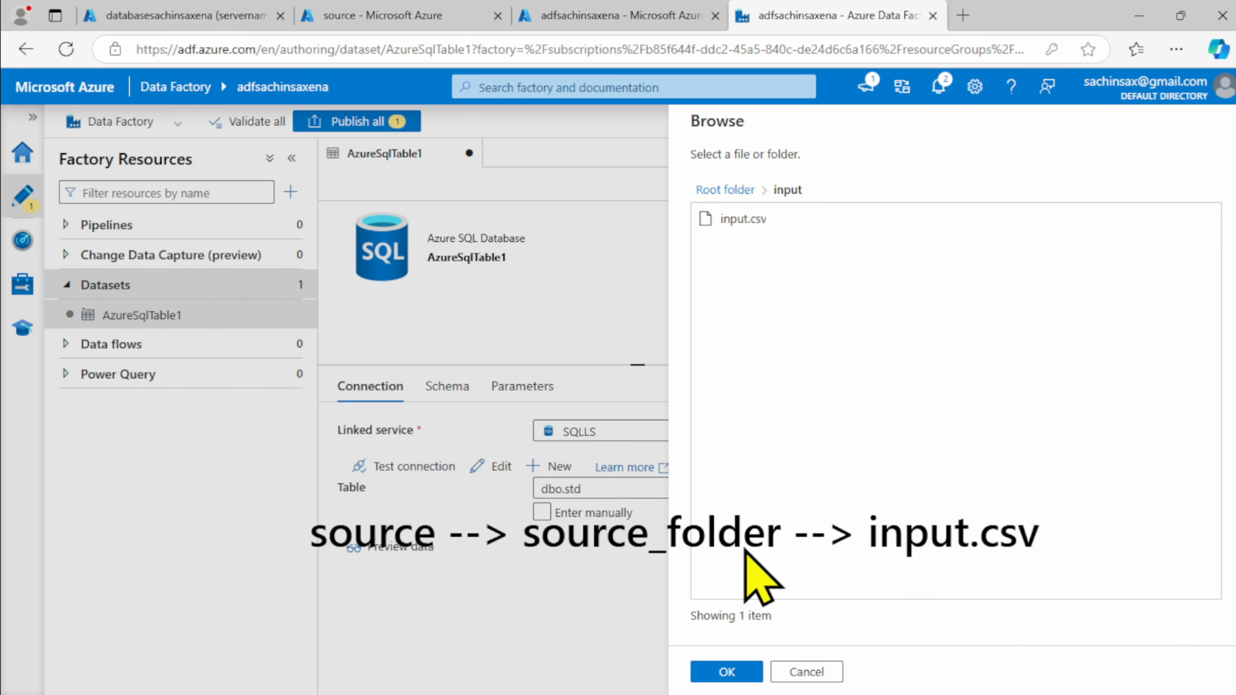
left_click(806, 672)
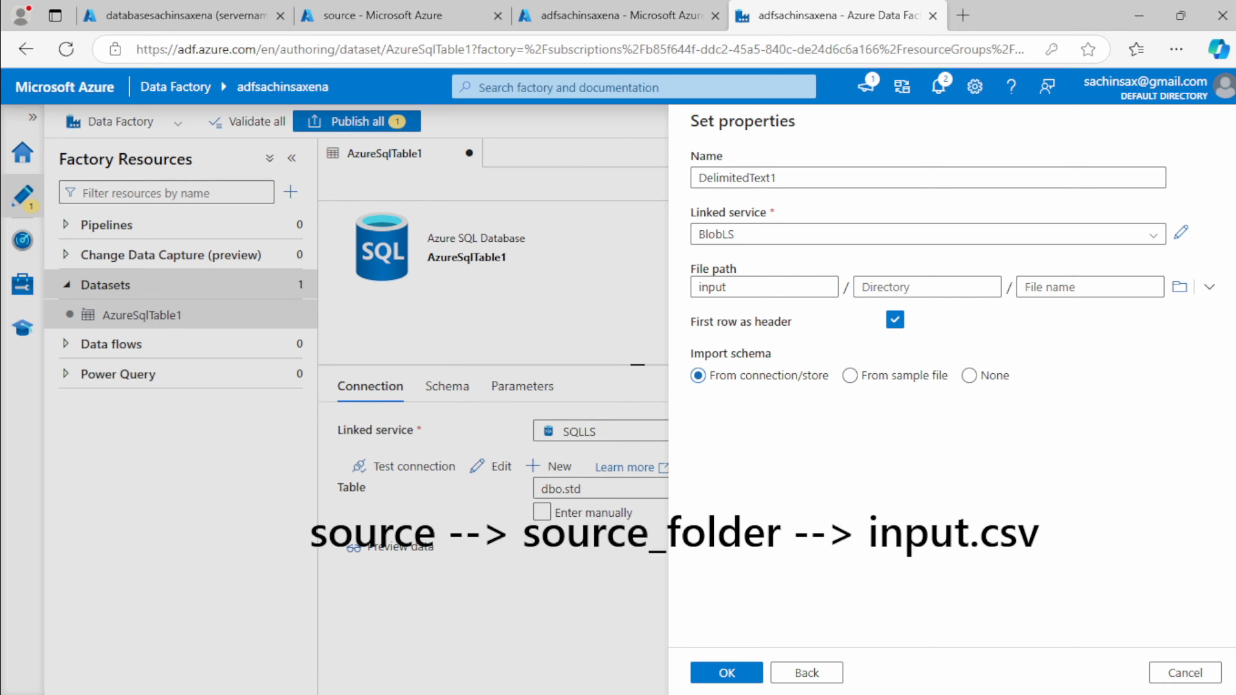
left_click(806, 673)
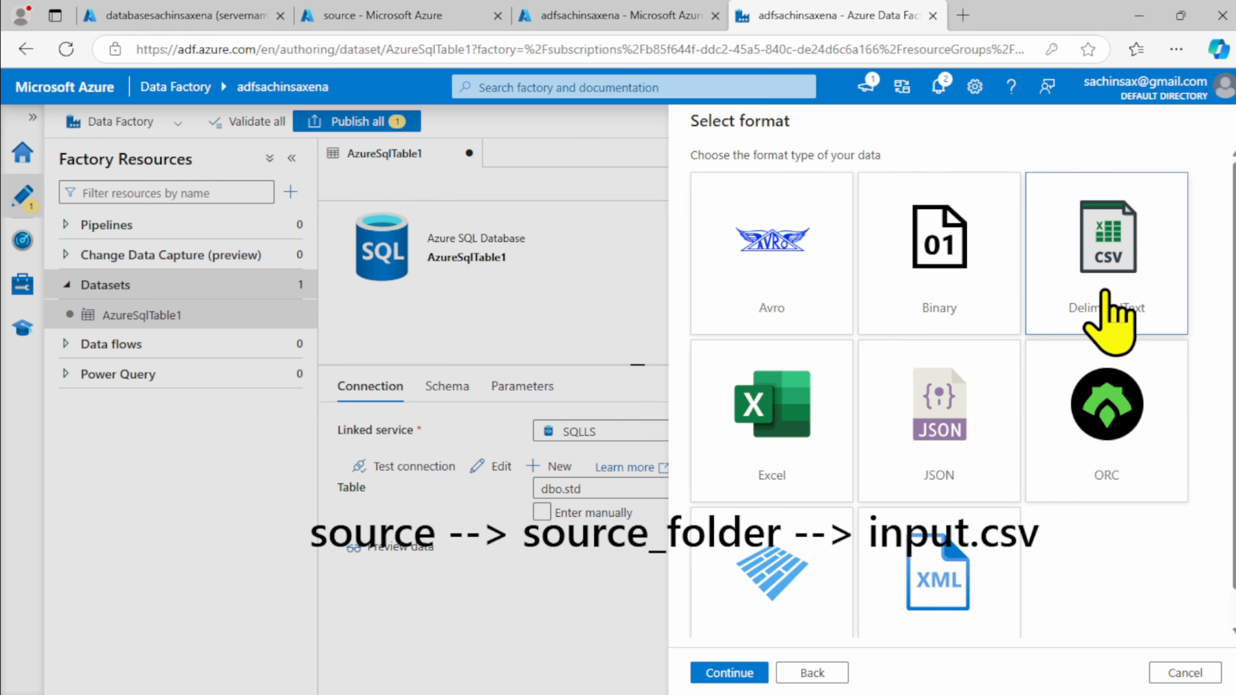
left_click(728, 672)
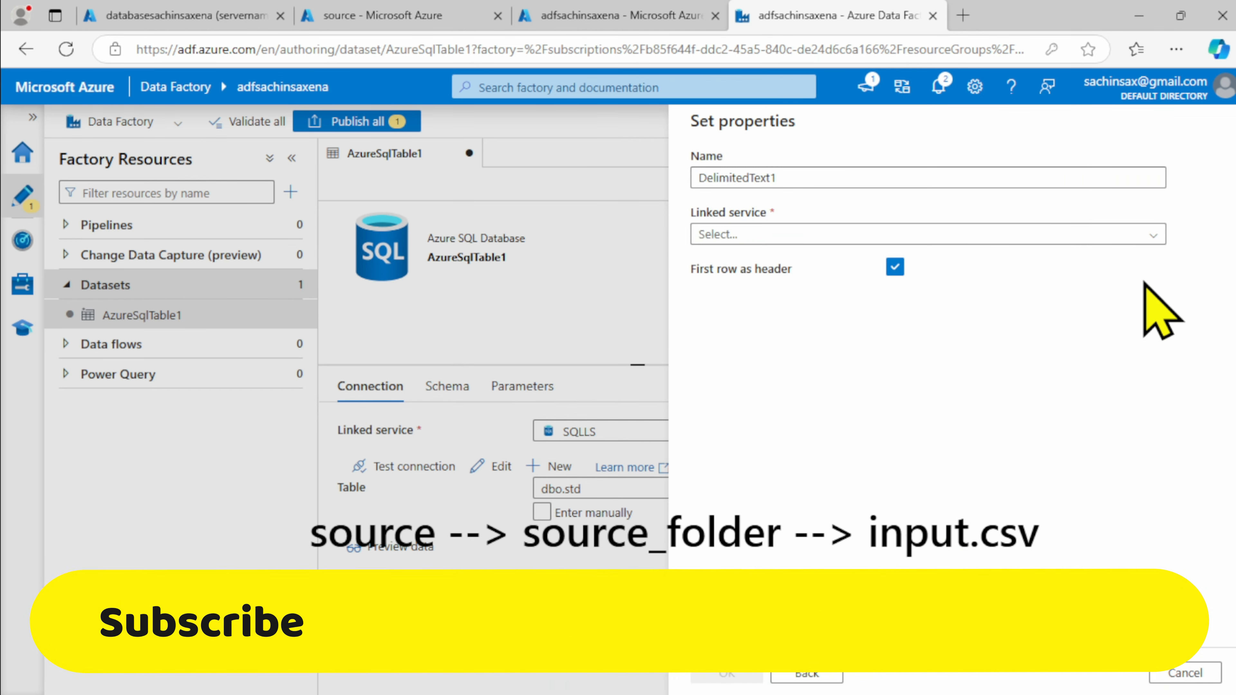
Step: Set the delimited text dataset's linked service to BlobLS and its file path to source/source_folder/input.csv
left_click(1154, 234)
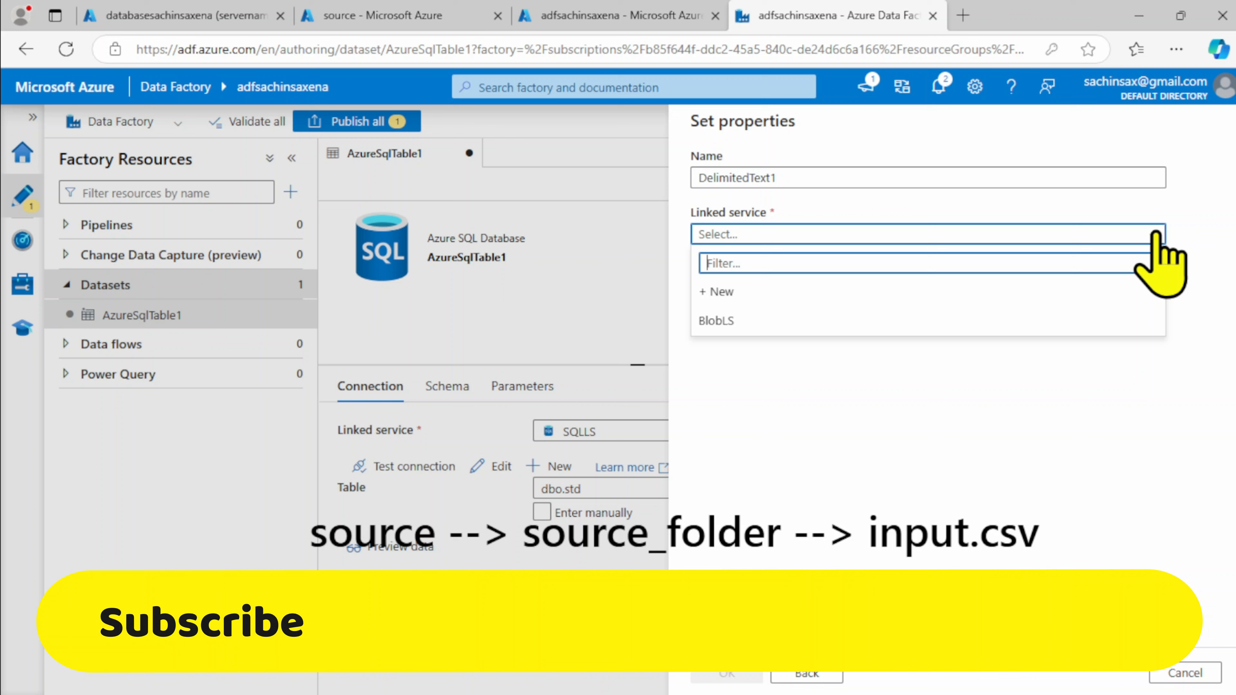
left_click(721, 320)
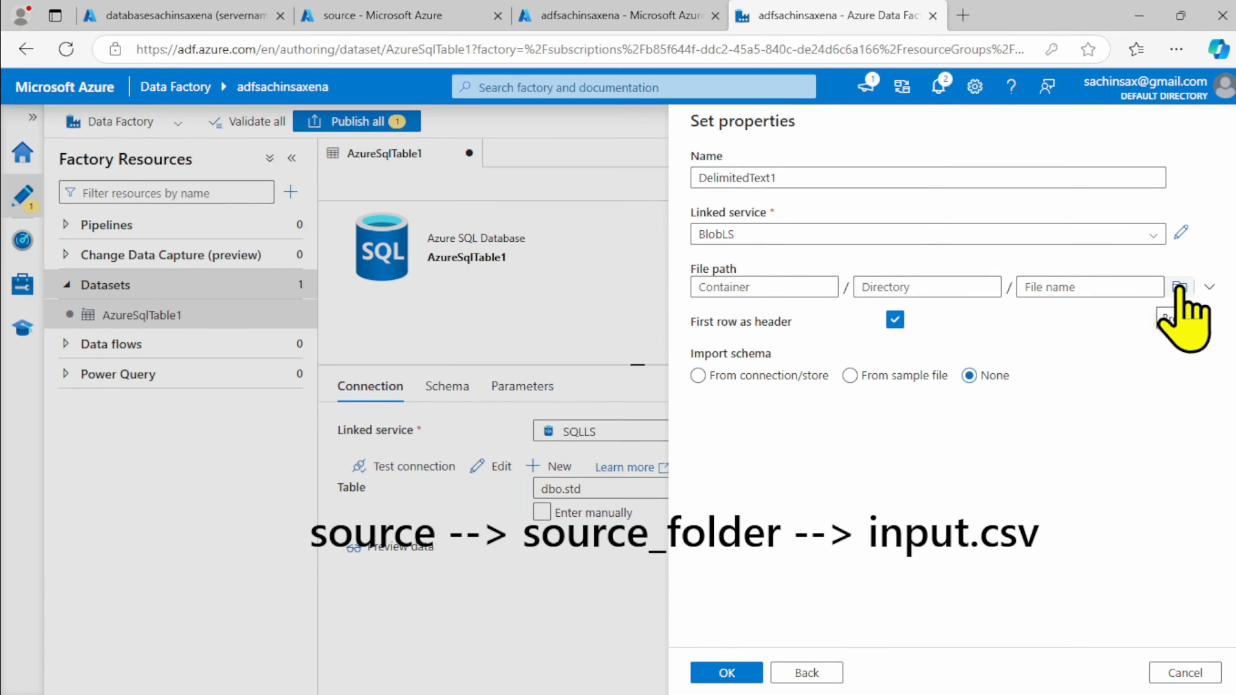
left_click(1178, 287)
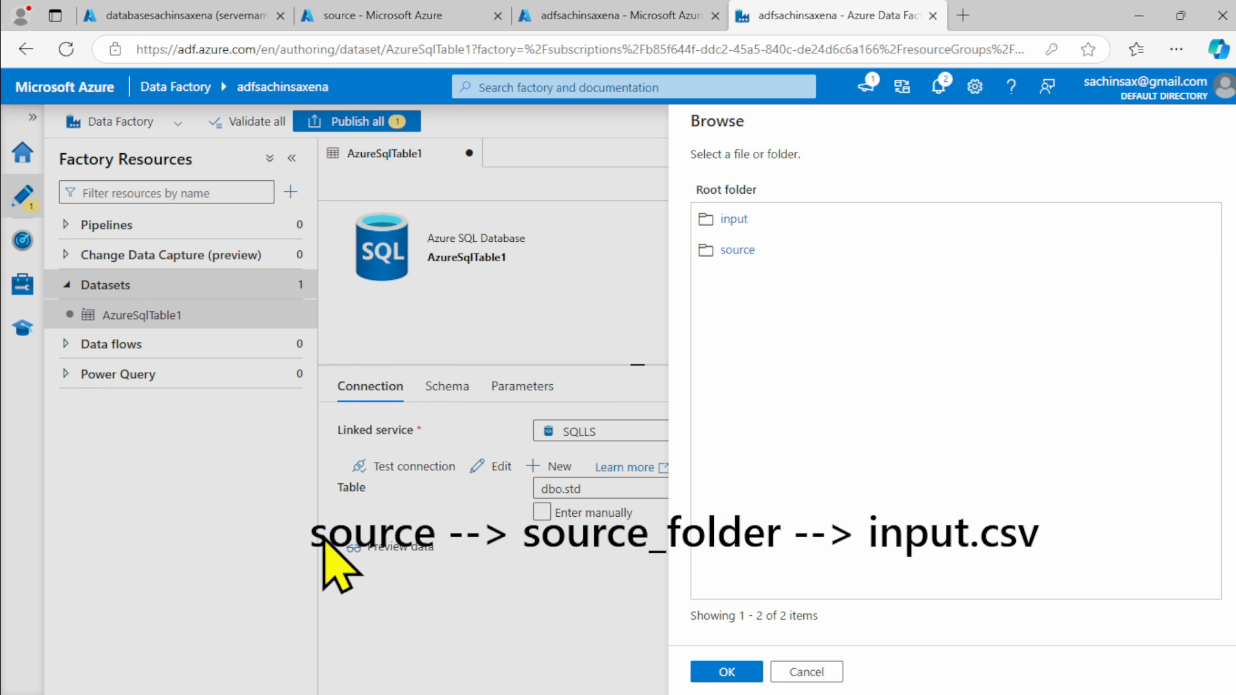
left_click(739, 250)
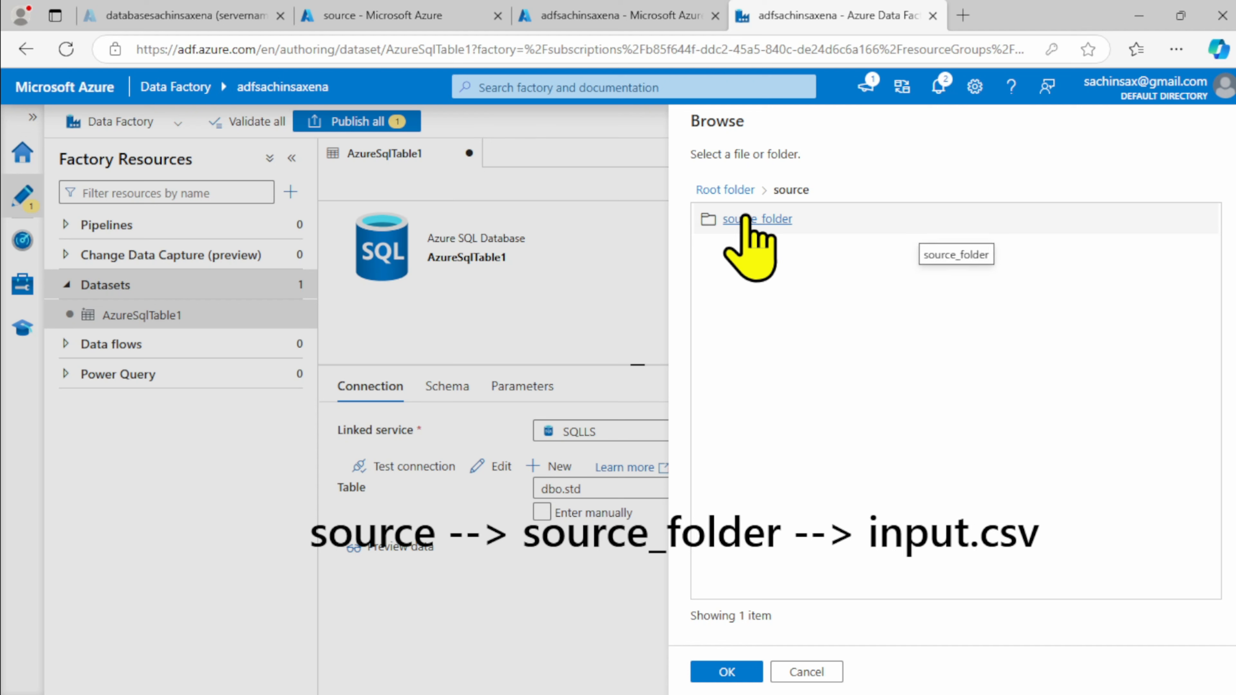
left_click(746, 219)
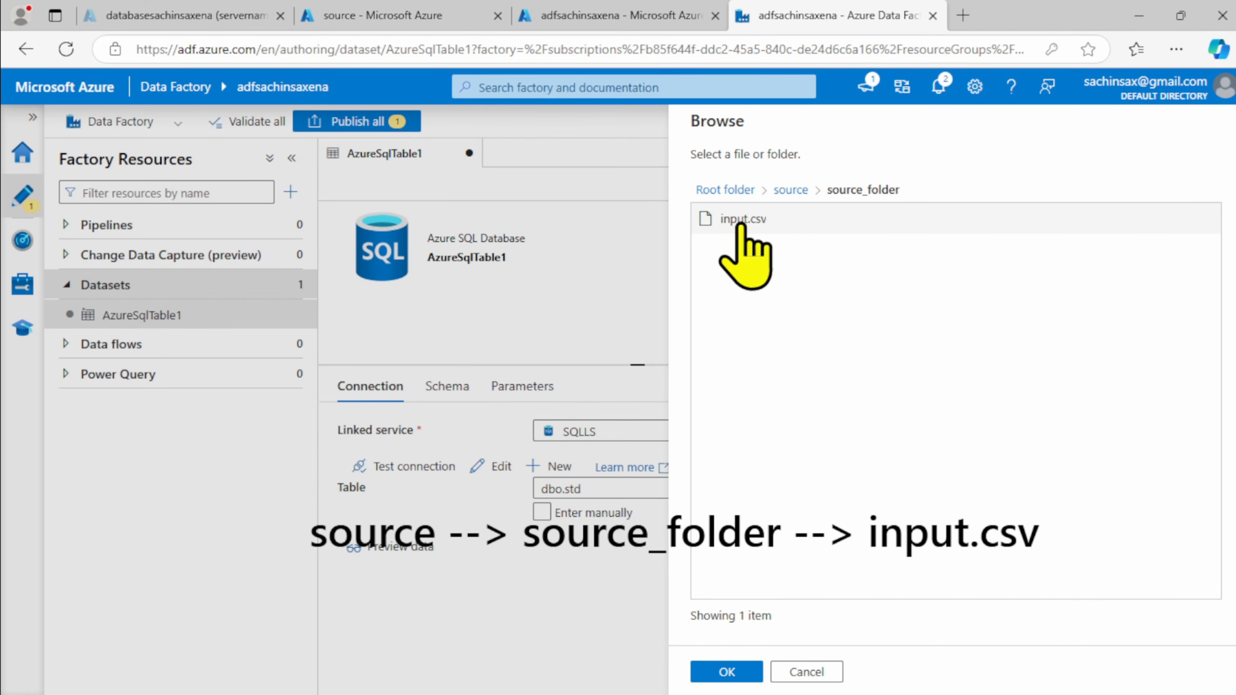
left_click(741, 220)
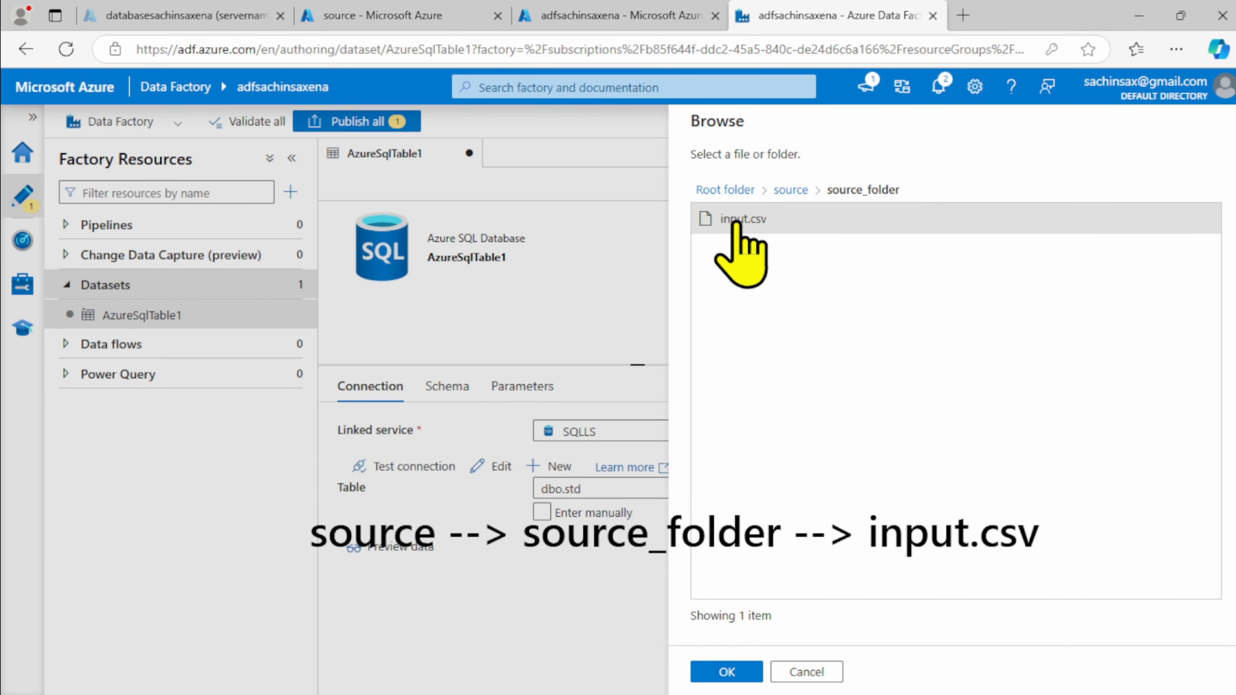
left_click(726, 672)
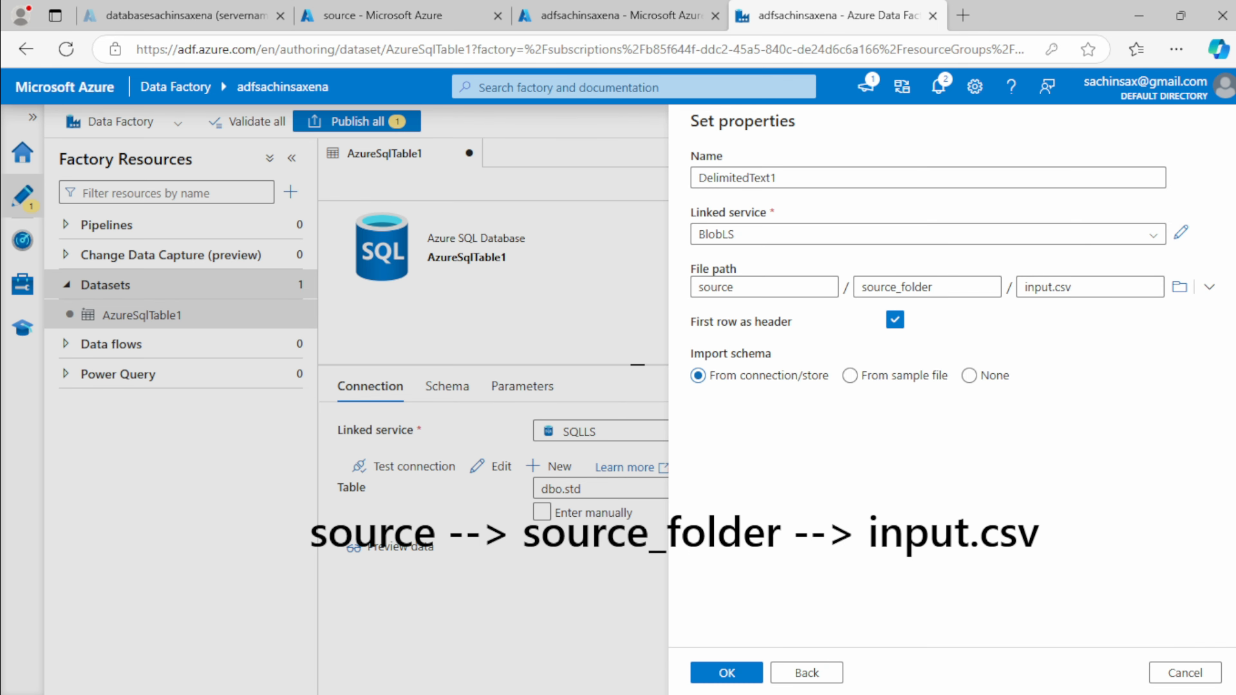
mouse_move(677, 260)
left_mouse_down()
mouse_move(817, 325)
mouse_move(1116, 322)
left_mouse_up()
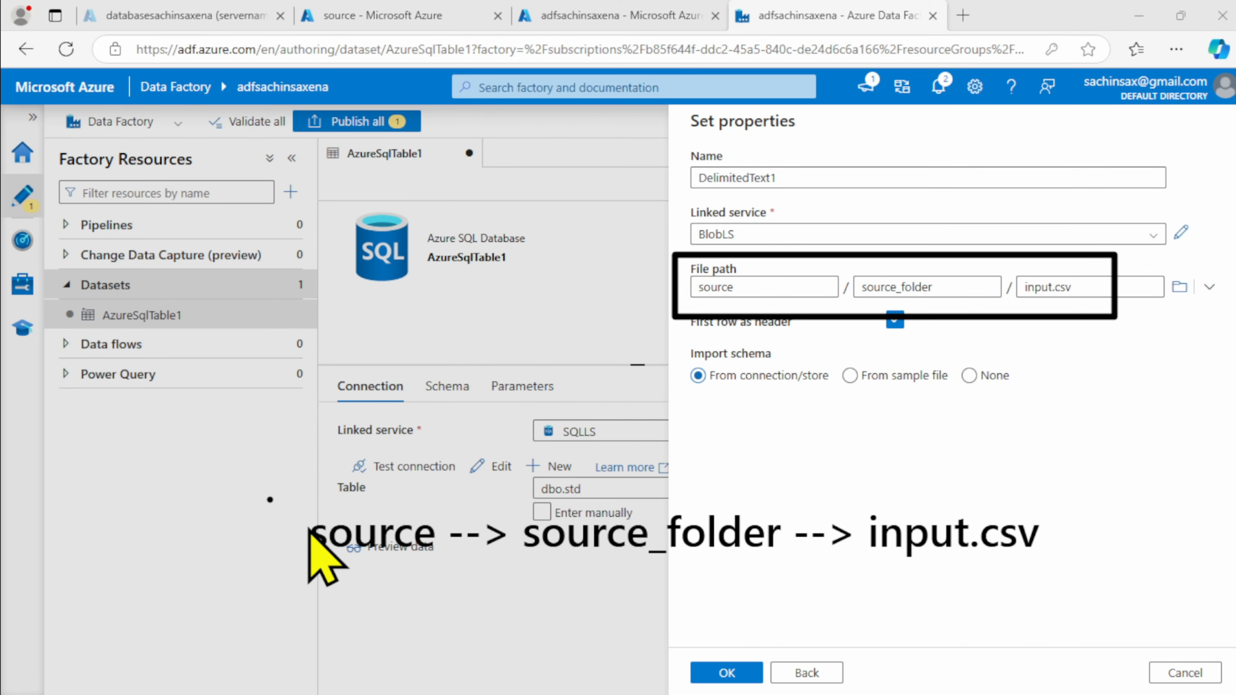
mouse_move(269, 500)
left_mouse_down()
mouse_move(810, 572)
mouse_move(1074, 565)
left_mouse_up()
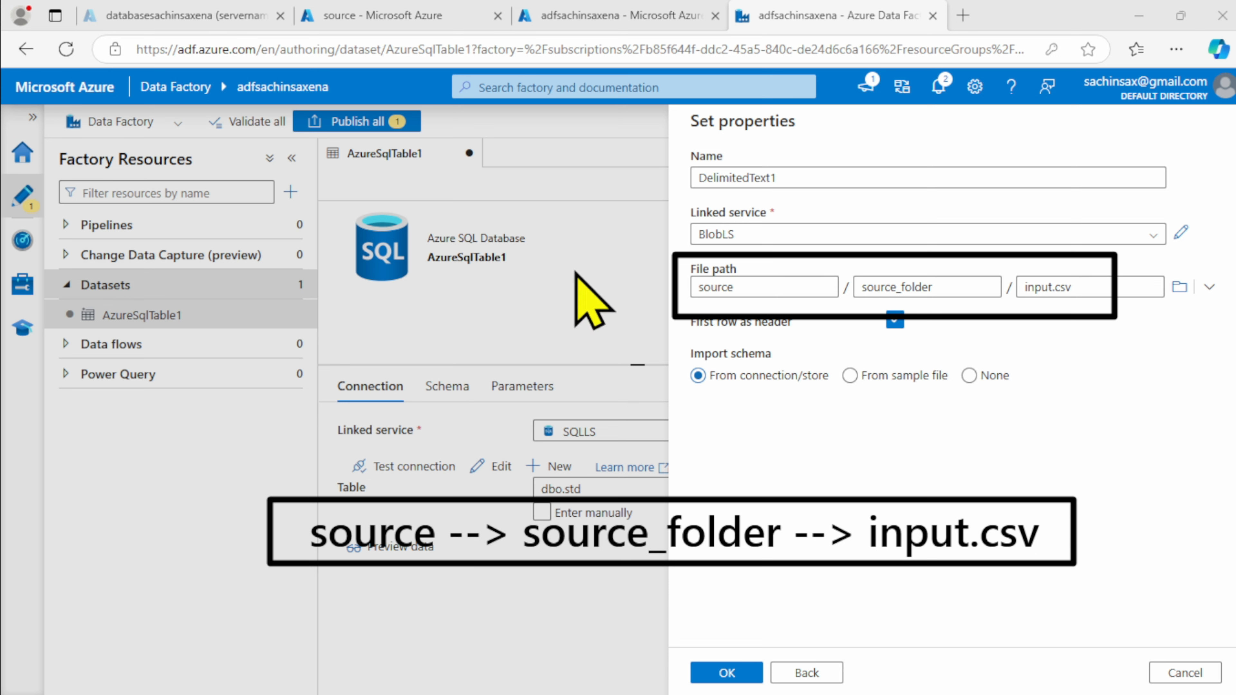
mouse_move(660, 241)
left_mouse_down()
mouse_move(895, 331)
mouse_move(1159, 340)
left_mouse_up()
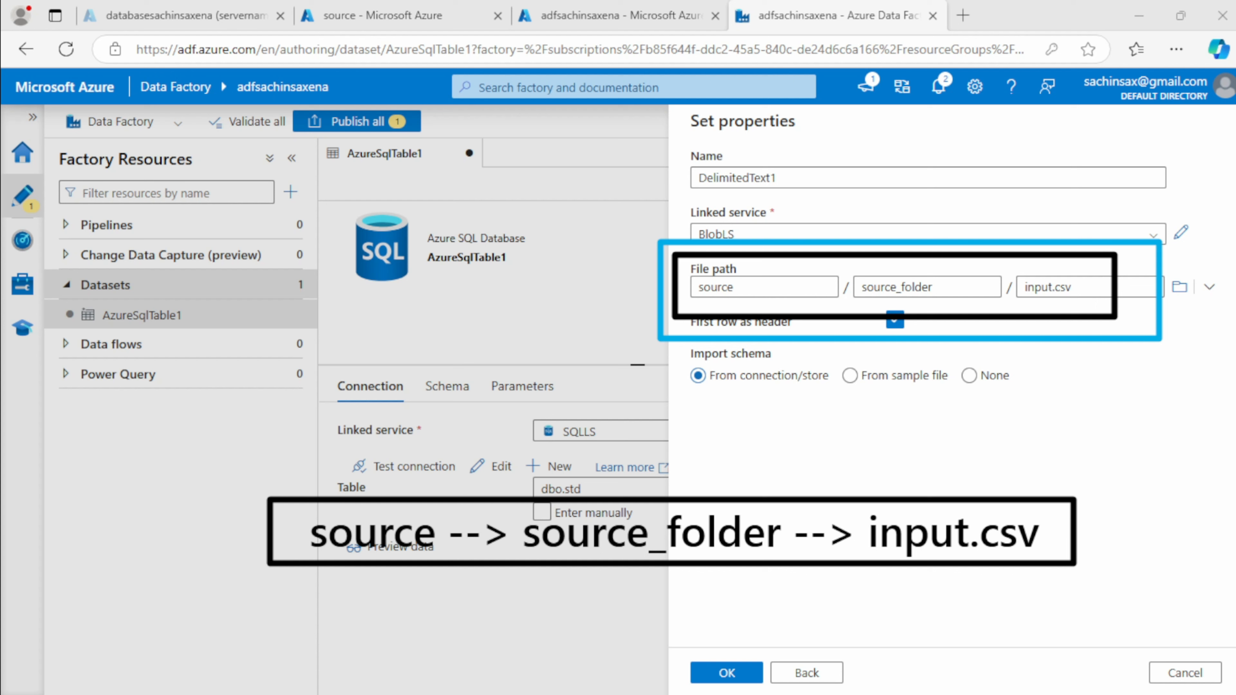
key("Escape")
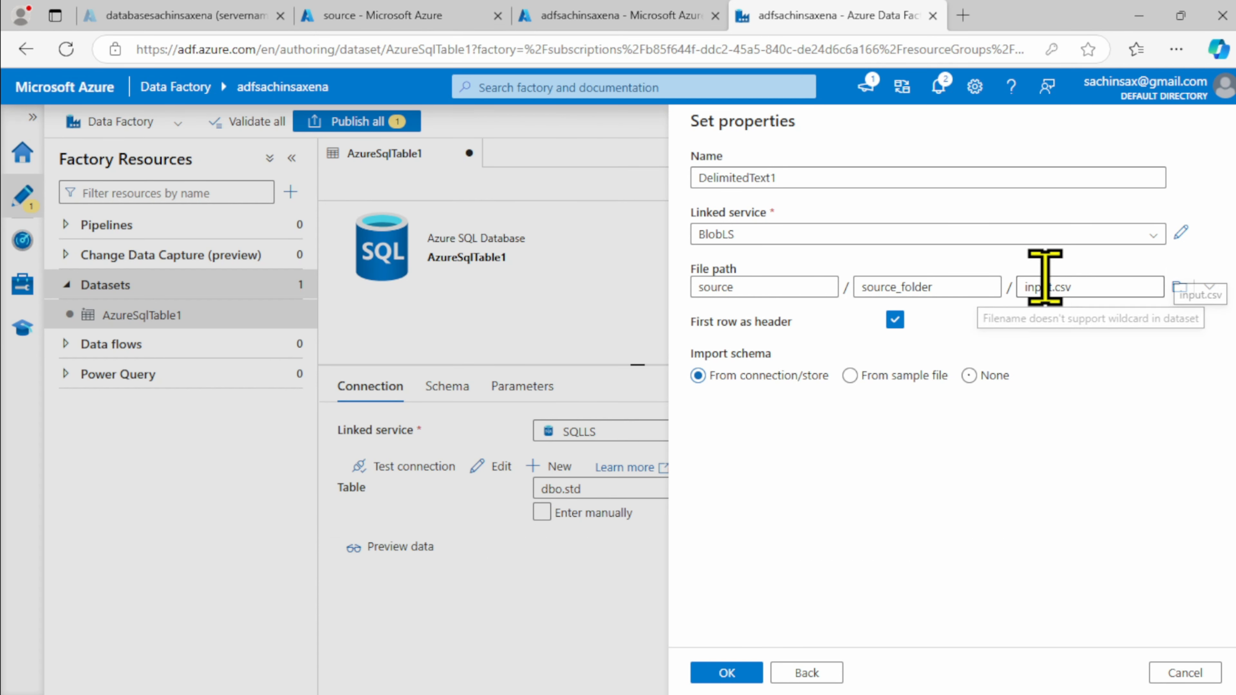
Step: Create the delimited text dataset, hide its properties pane and preview the data of input.csv
left_click(723, 671)
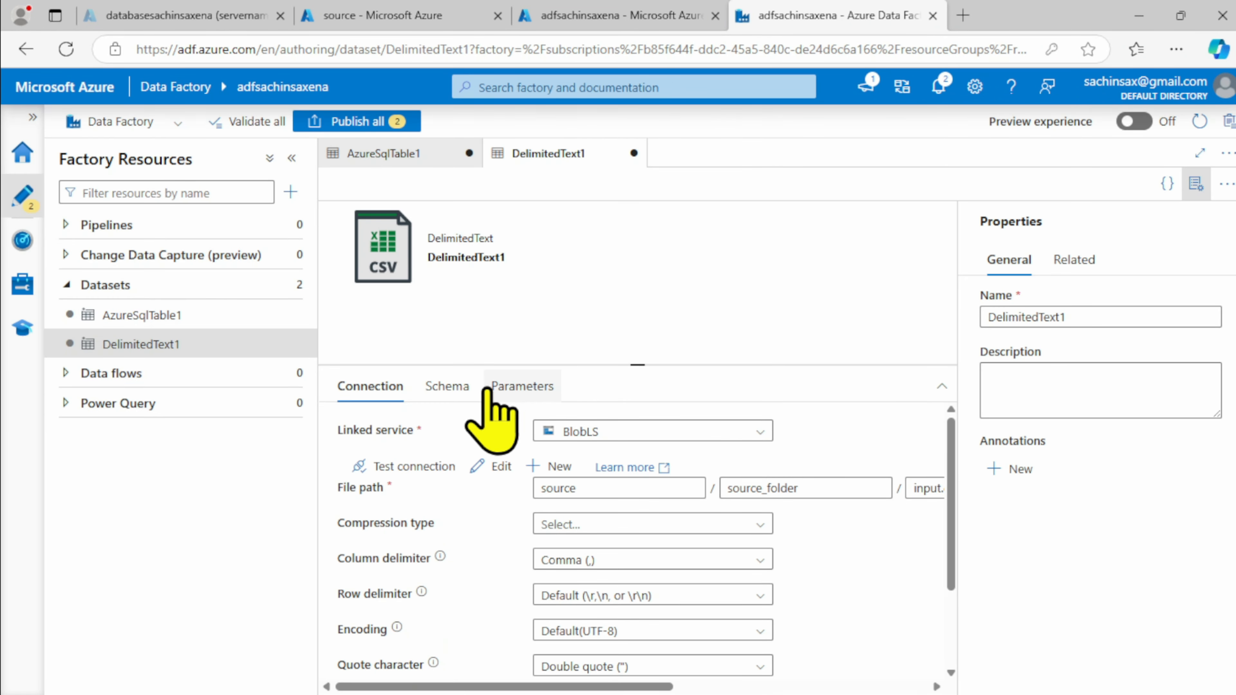
left_click(1195, 183)
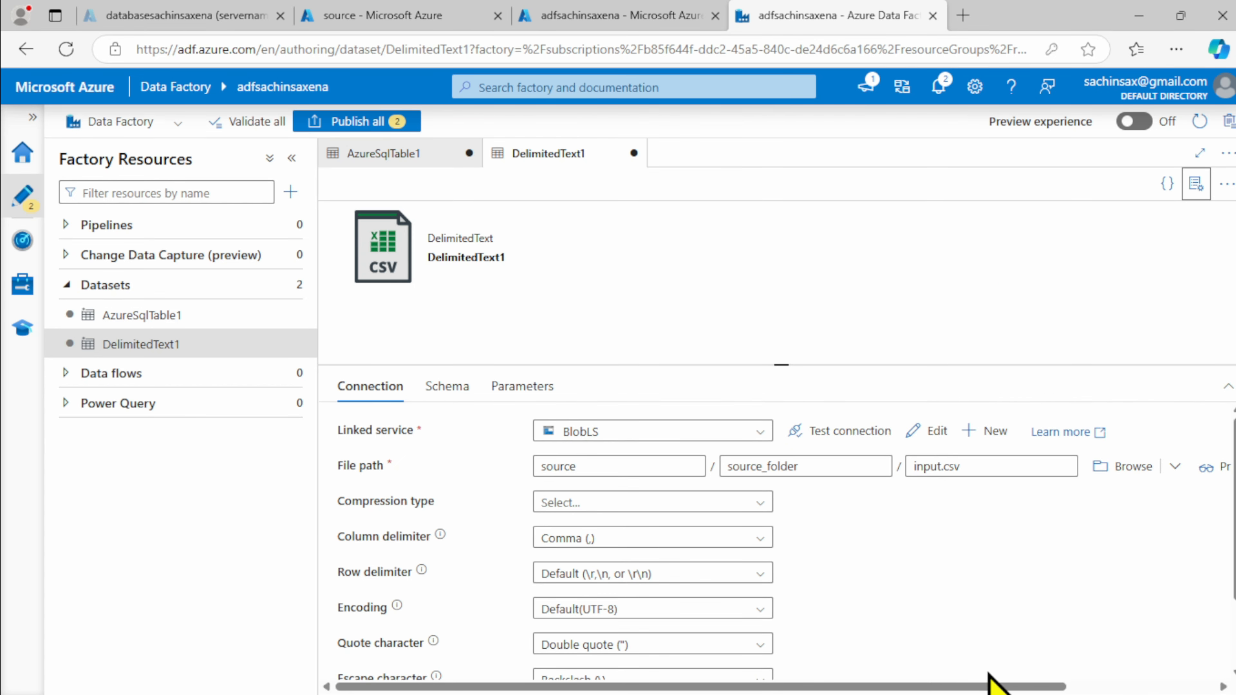
left_click_drag(990, 685, 1107, 685)
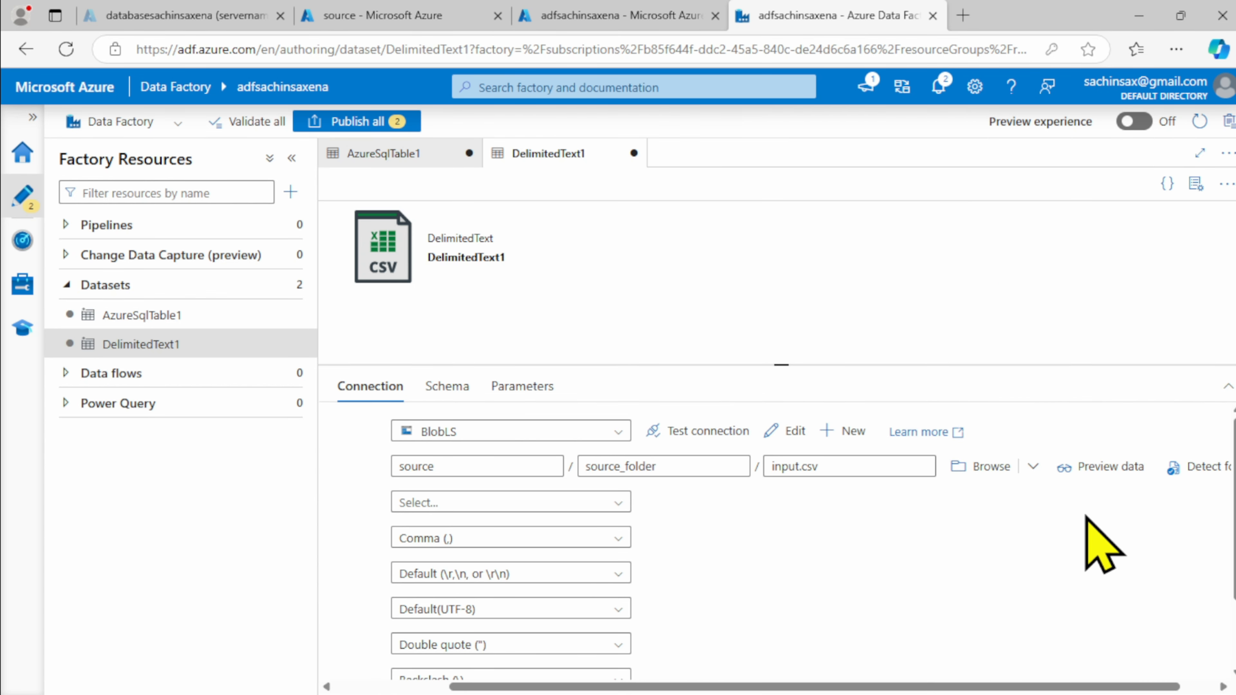
left_click(1087, 465)
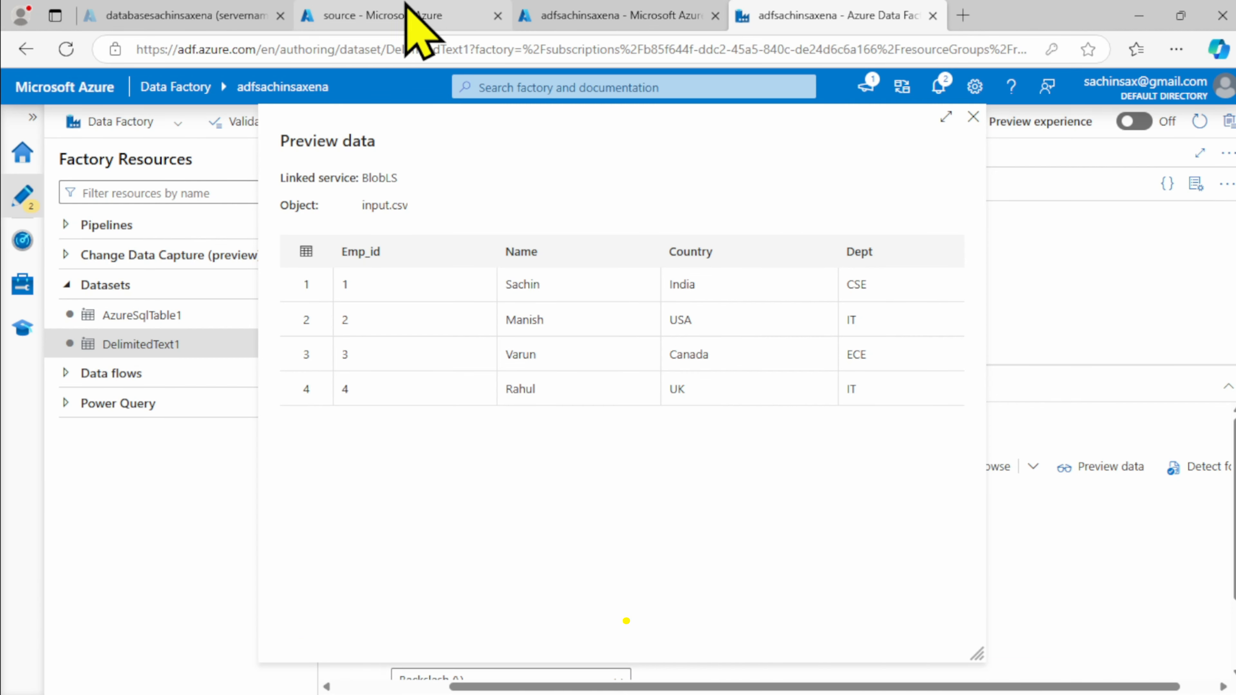
Step: Compare the rows of source_folder/input.csv in the Azure storage container with the std table's query results in the SQL database
left_click(416, 14)
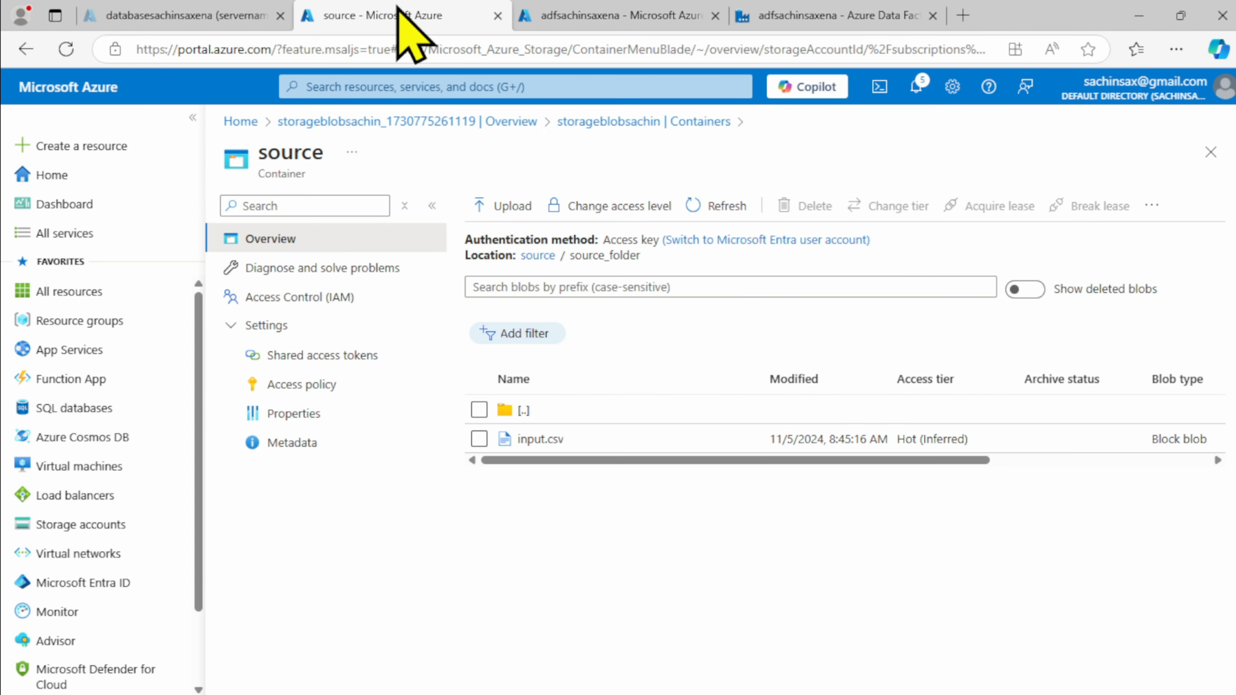
left_click(530, 438)
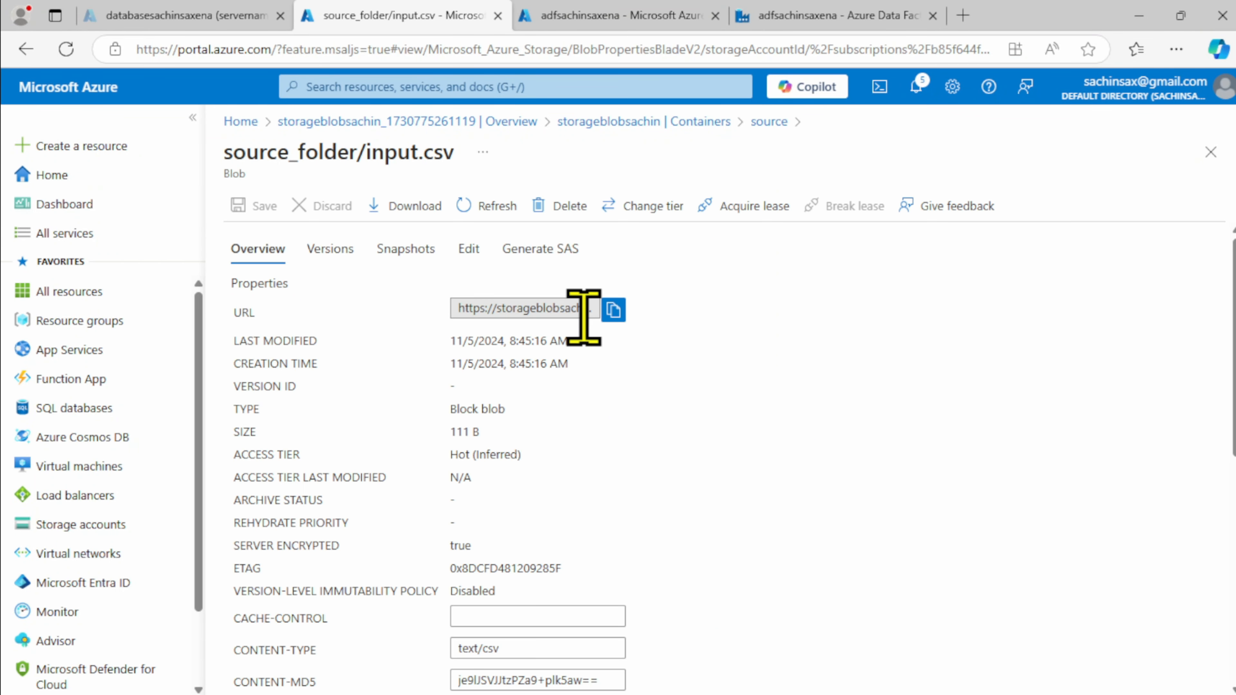
left_click(465, 248)
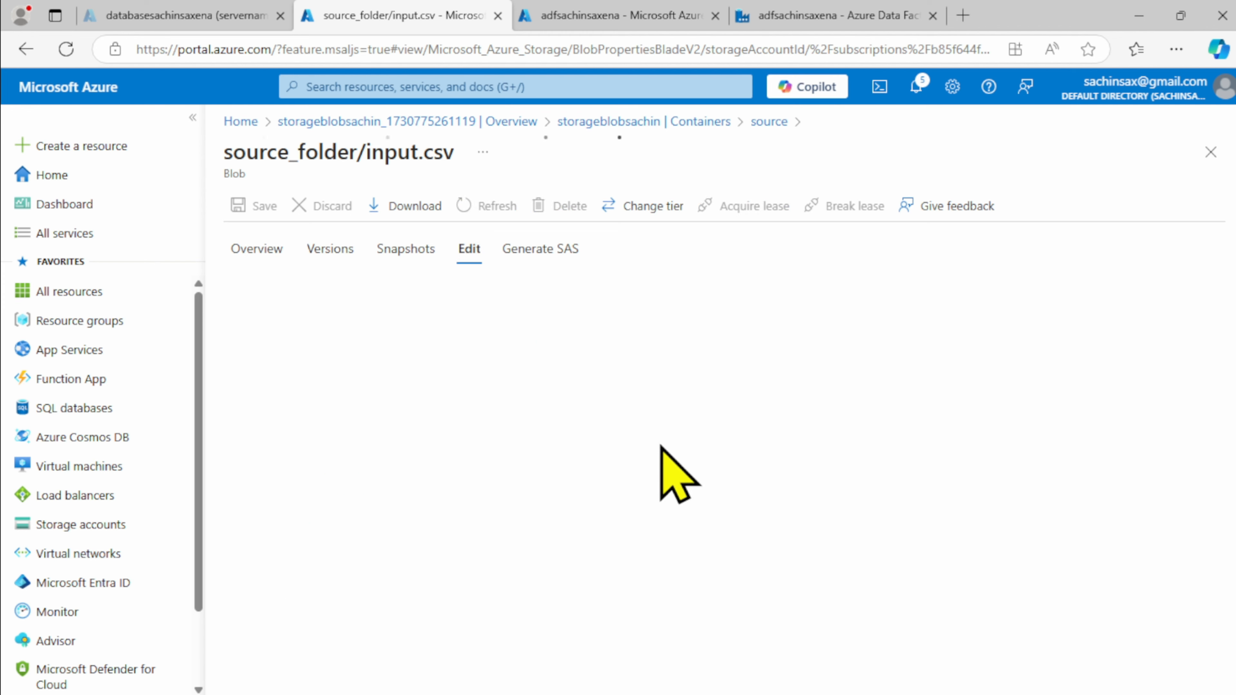
left_click_drag(432, 384, 276, 275)
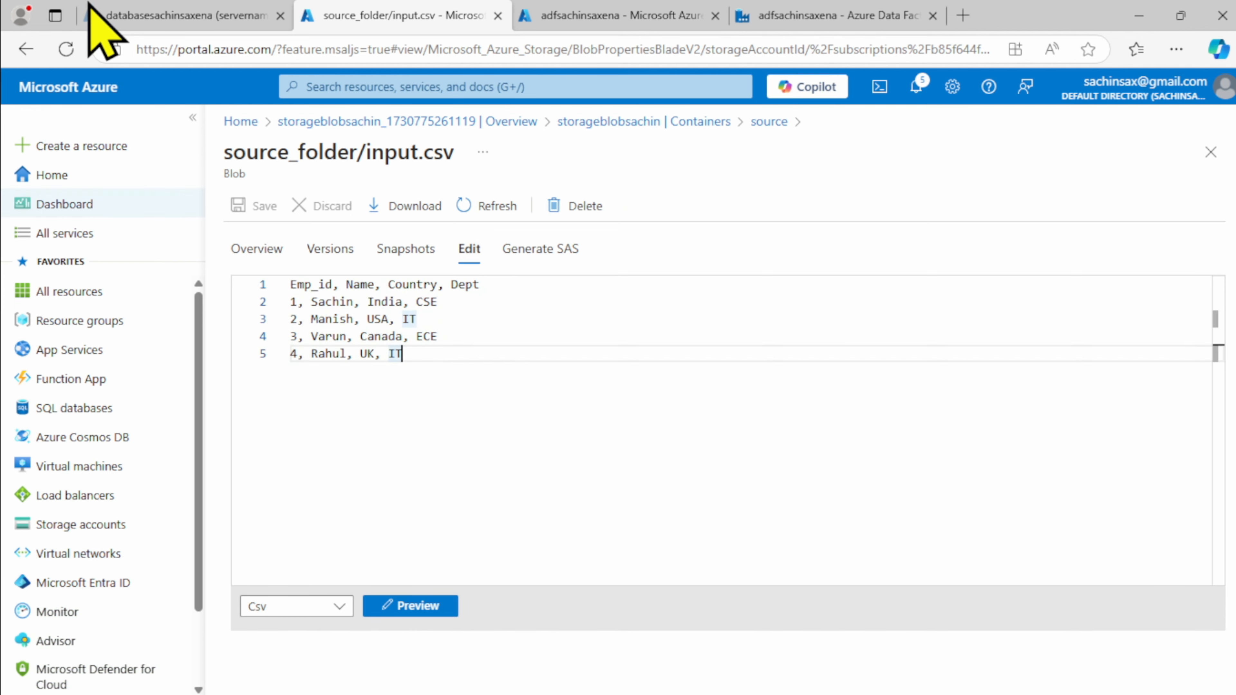
left_click(129, 15)
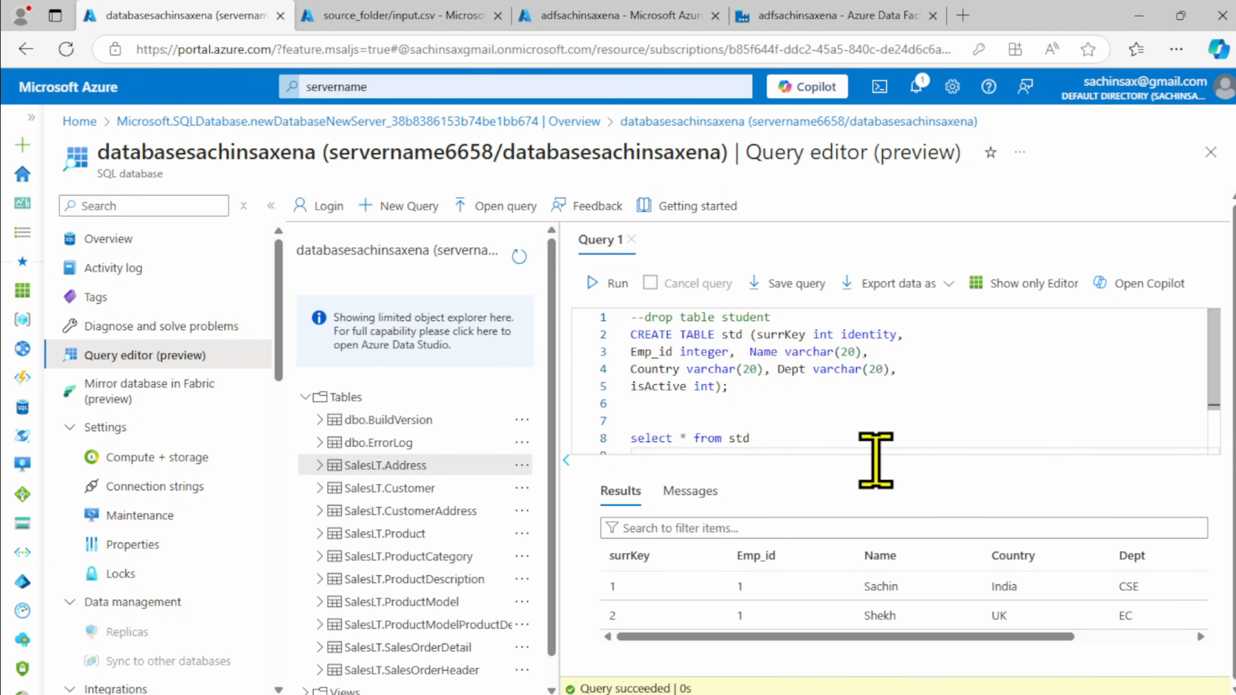
left_click(362, 16)
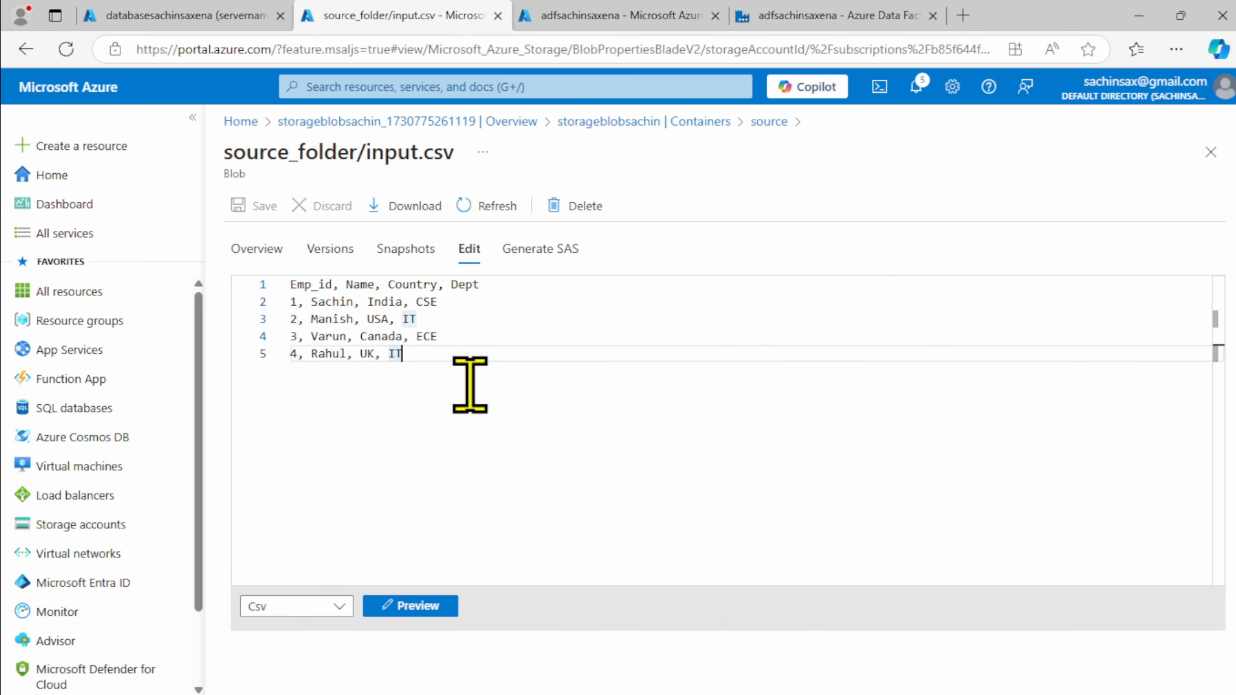
left_click(827, 15)
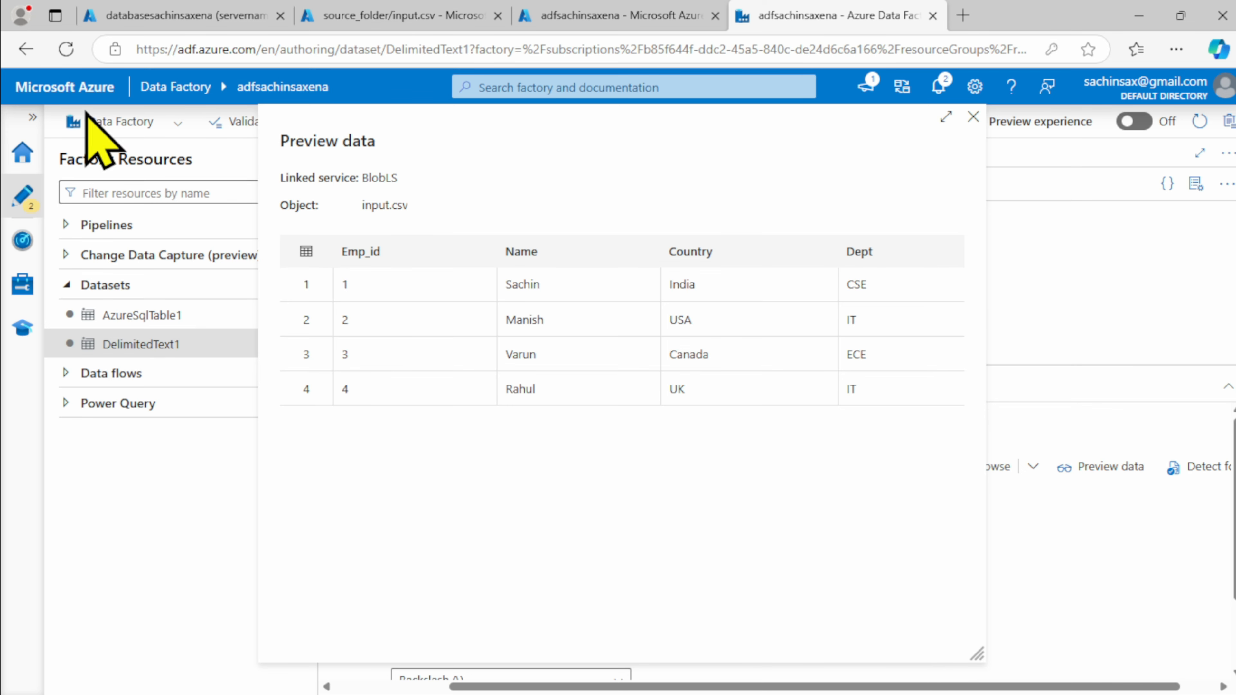
left_click(151, 17)
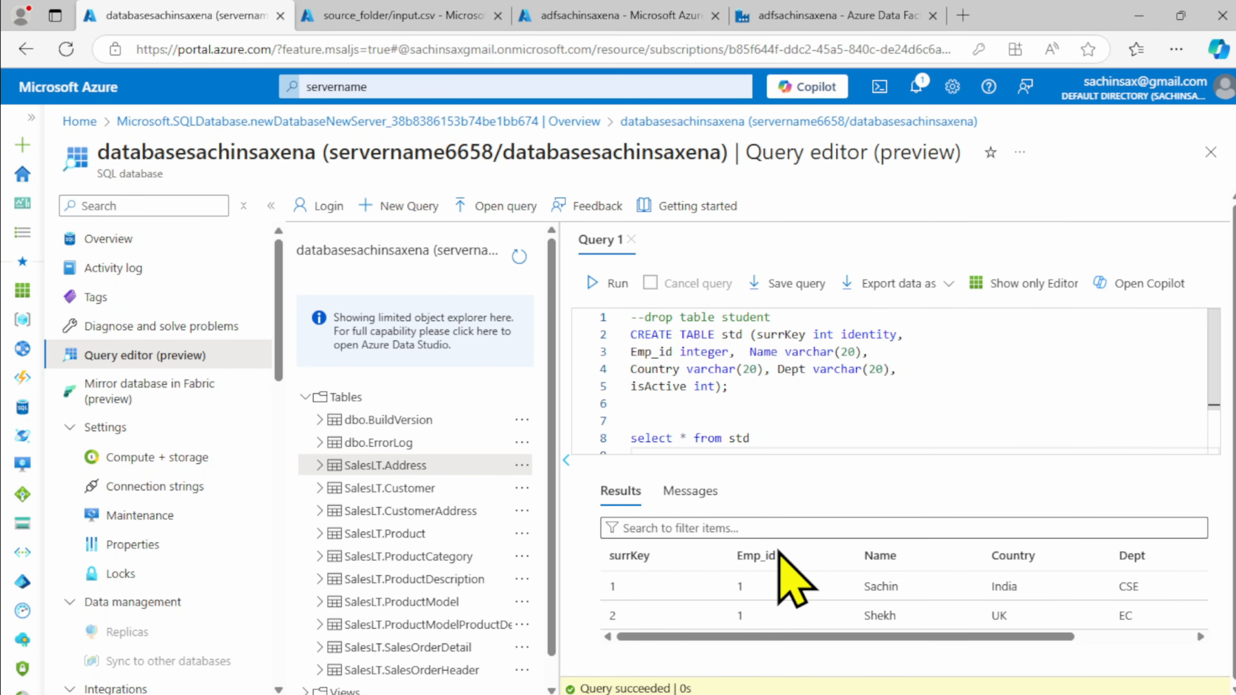
left_click(462, 15)
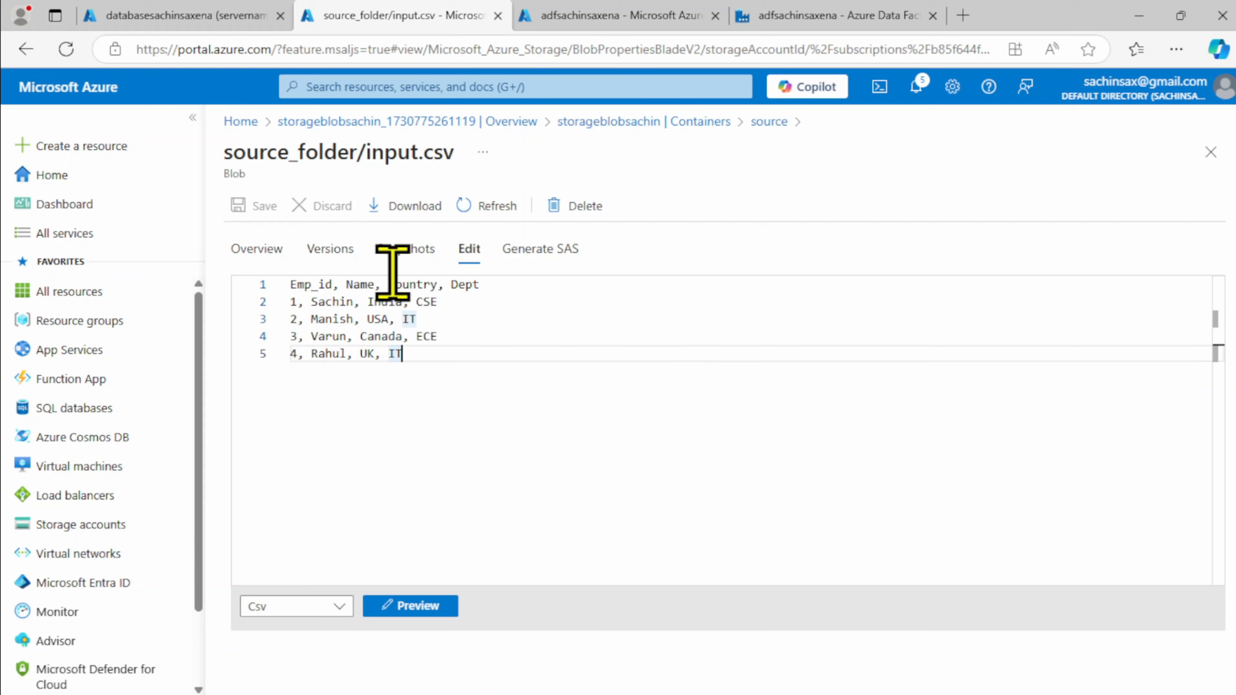
Step: Return to Azure Data Factory and publish the pending AzureSqlTable1 and DelimitedText1 datasets
left_click(769, 15)
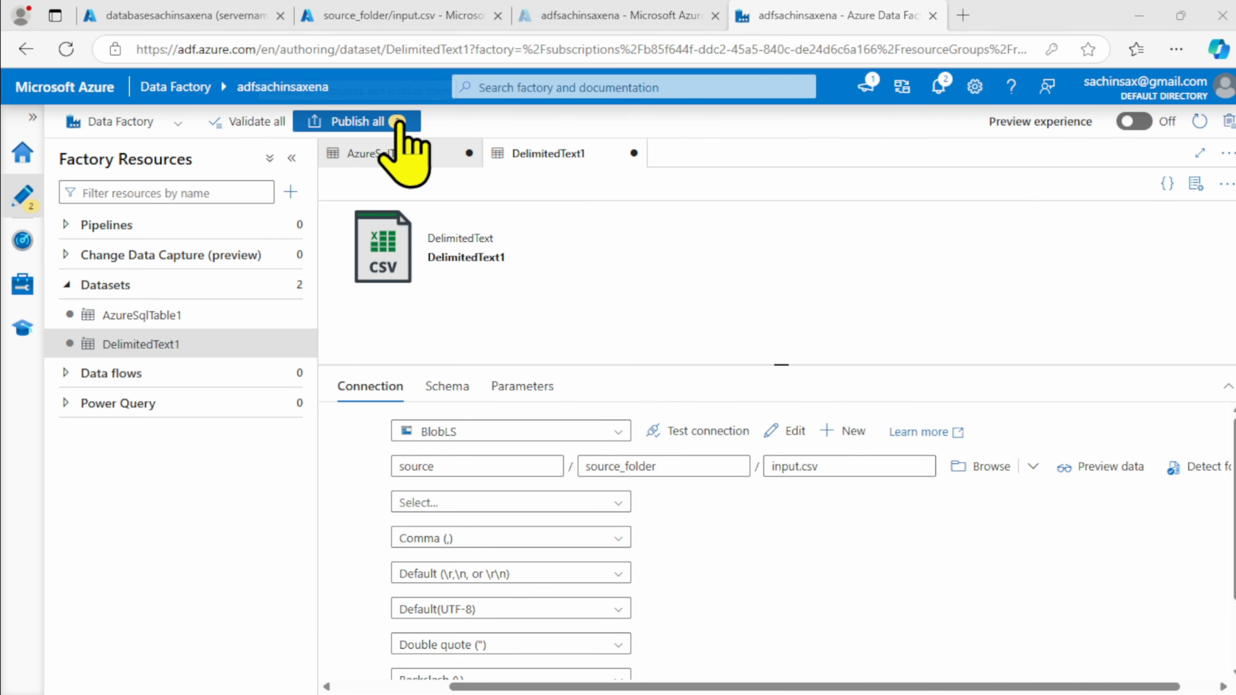
left_click(359, 123)
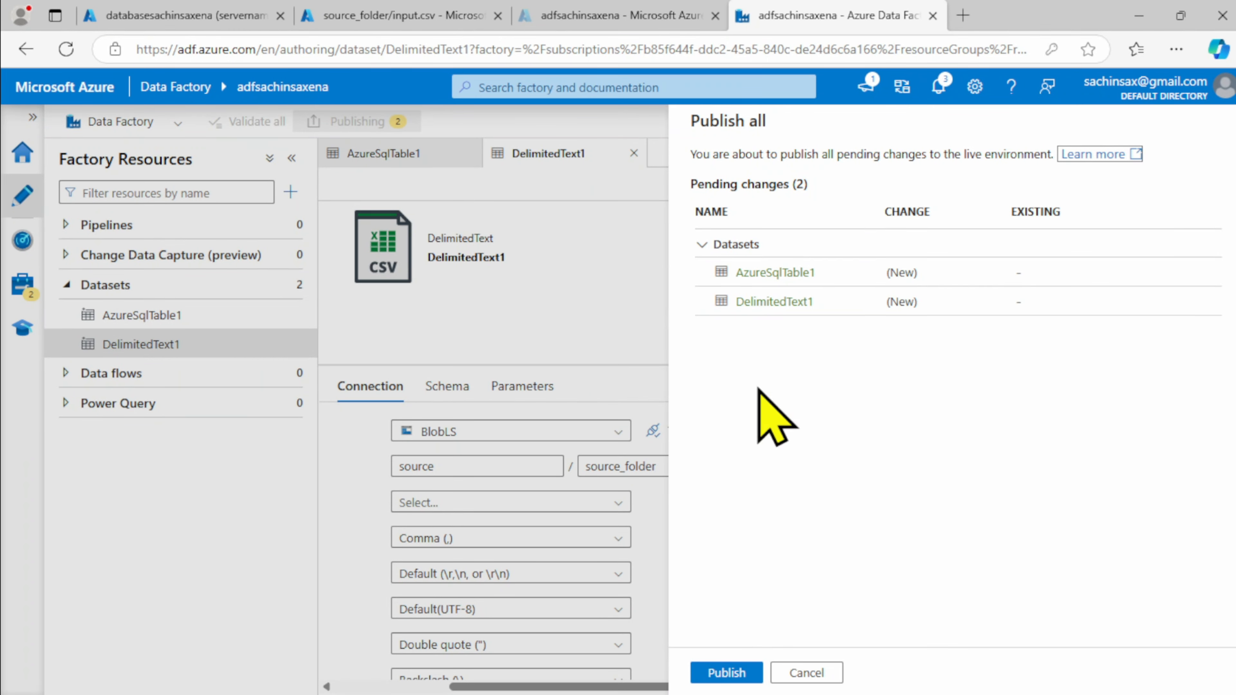
left_click(725, 671)
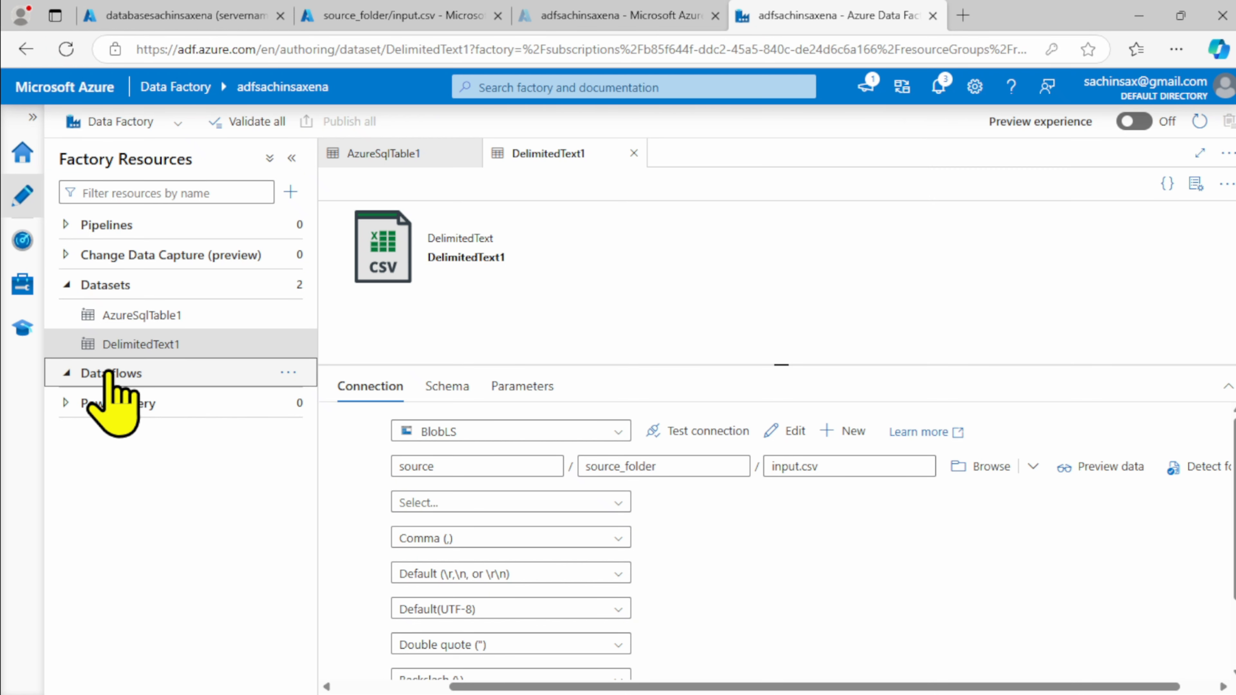
Step: Create a new data flow in the factory resources and add a source to its canvas
left_click(288, 373)
left_click(343, 404)
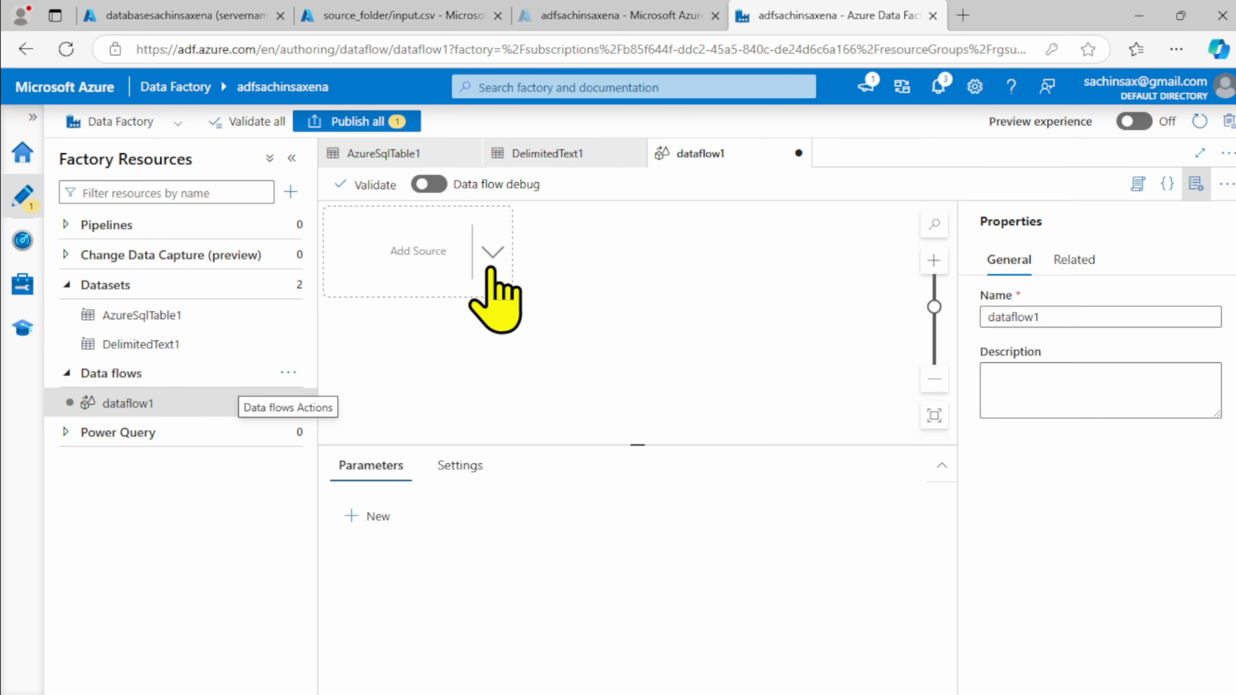
left_click(493, 251)
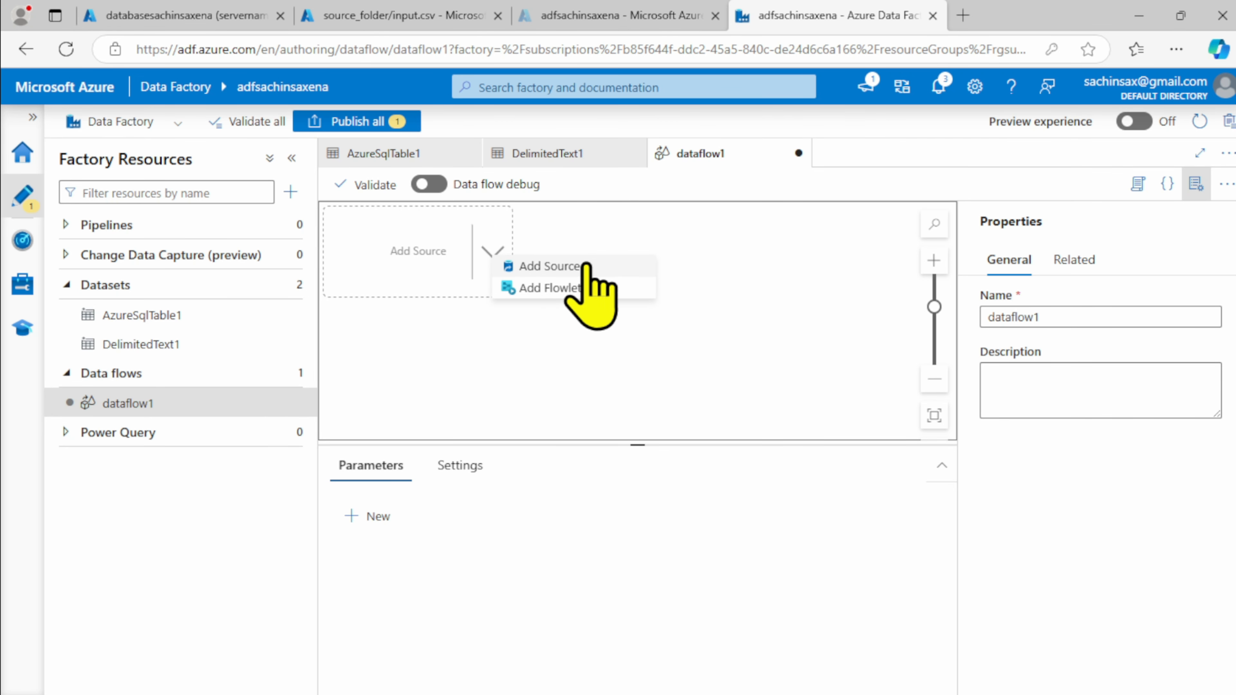
left_click(544, 266)
Step: Assign the DelimitedText1 dataset to source1, with schema drift allowed, schema validation off and sampling disabled
scroll(462, 565, "down", 3)
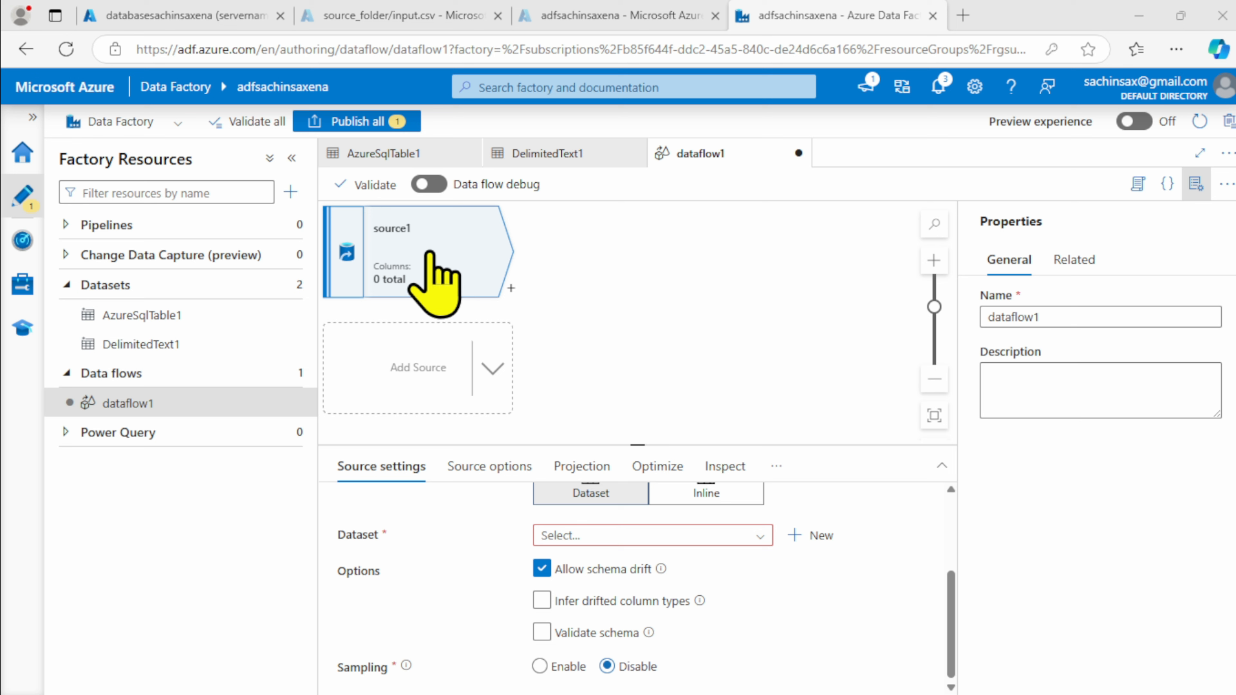
left_click(754, 535)
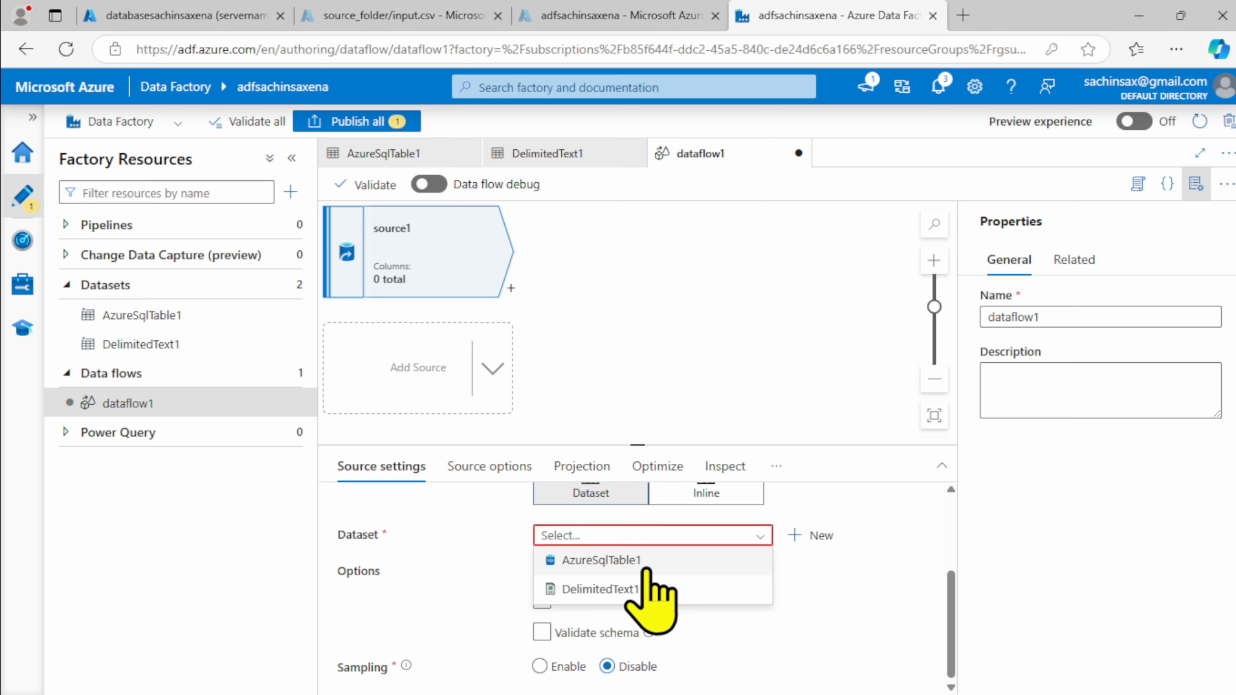
left_click(600, 588)
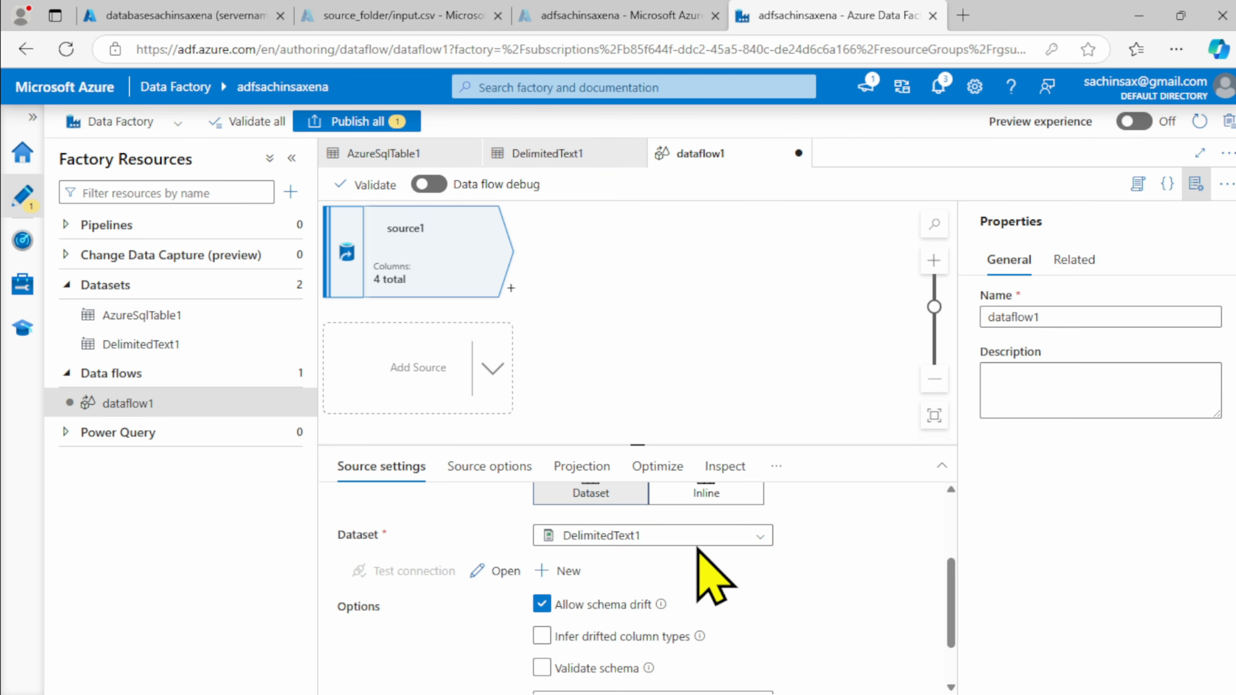
scroll(425, 560, "down", 1)
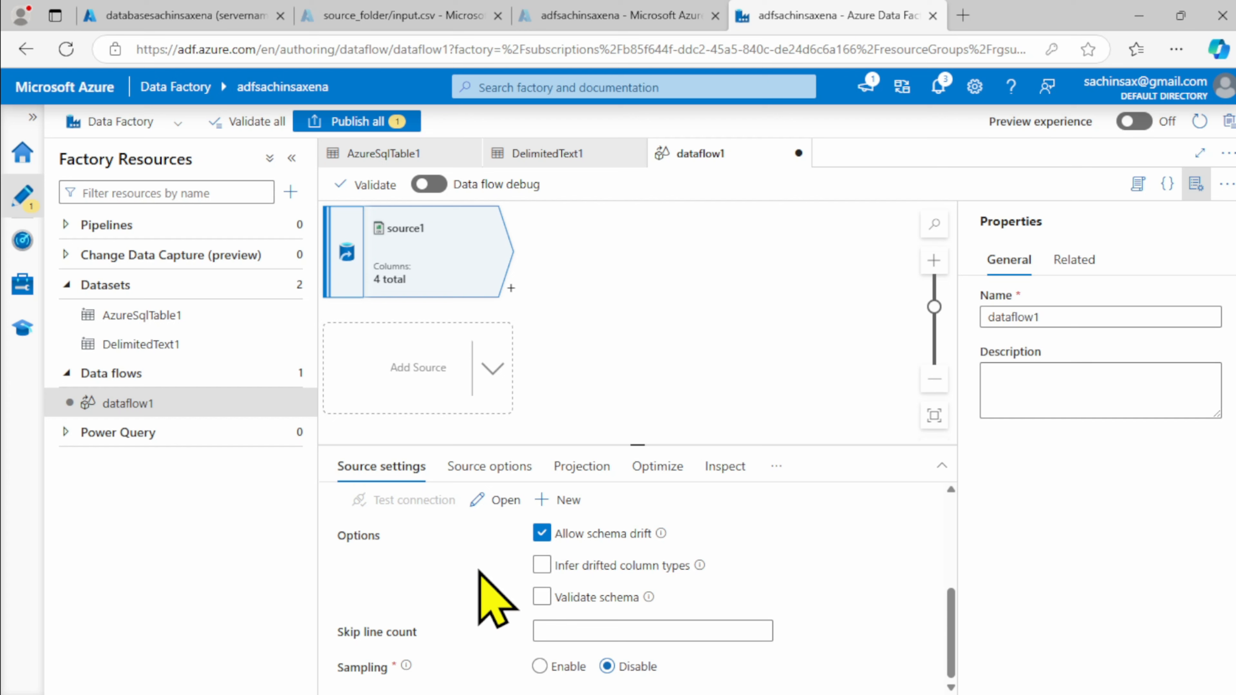
left_click(647, 600)
left_click(647, 600)
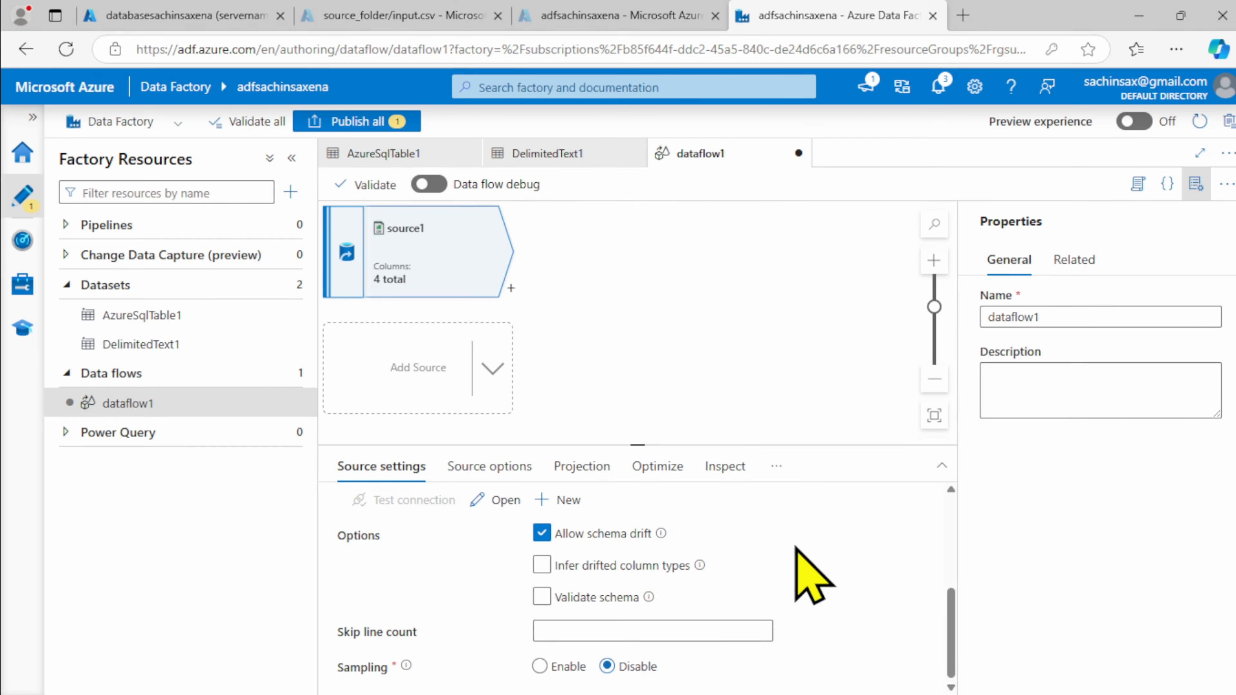
Step: Set the Emp_id column's type to integer in the projection of source1
left_click(460, 468)
left_click(589, 470)
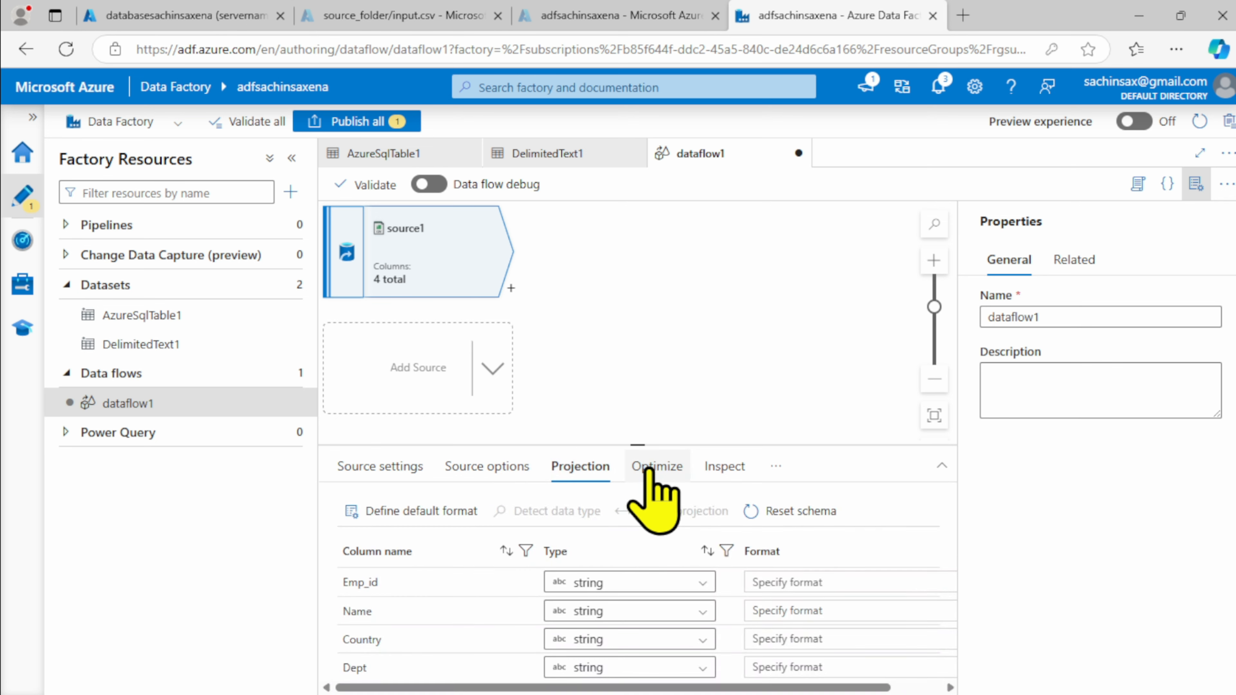
left_click(707, 584)
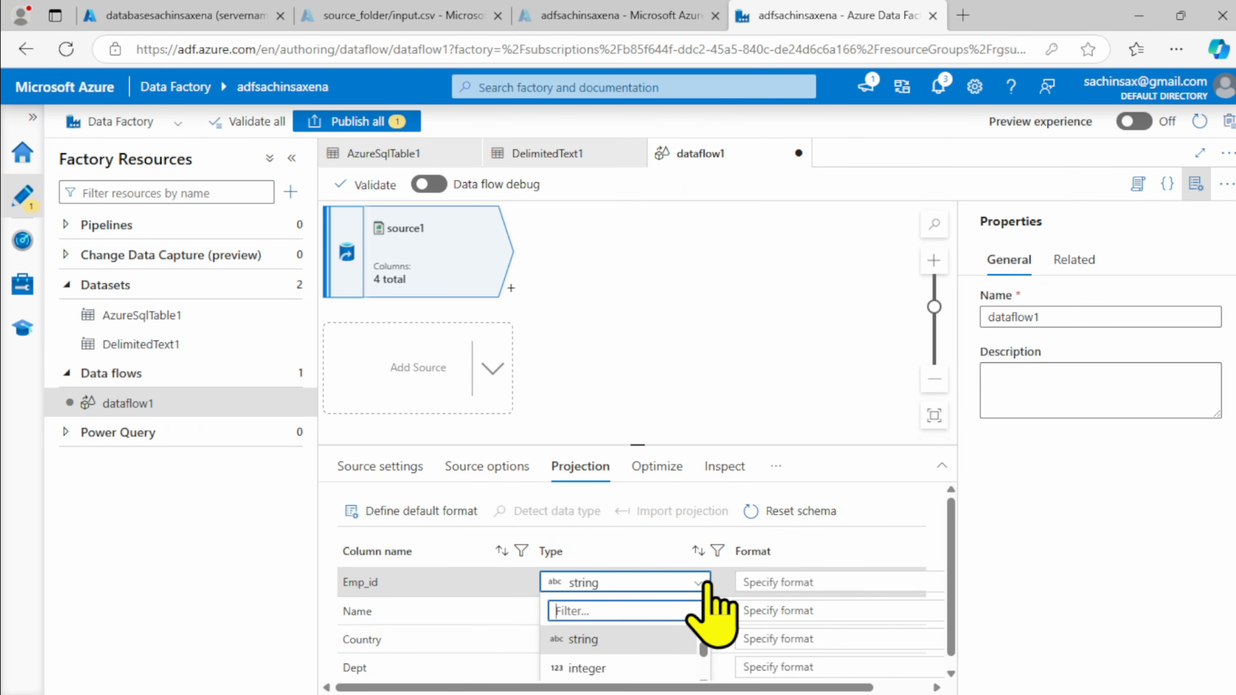
left_click(605, 669)
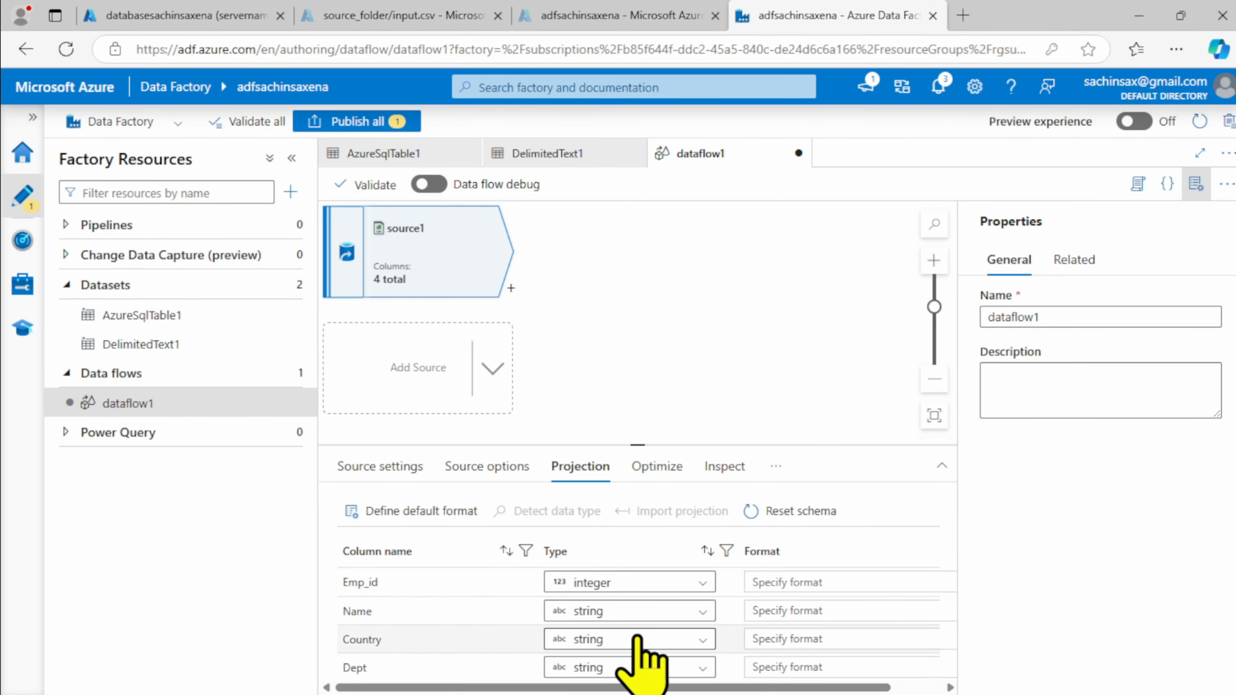
Step: Examine the data types available for Emp_id and the partitioning options and column list of source1
left_click(650, 581)
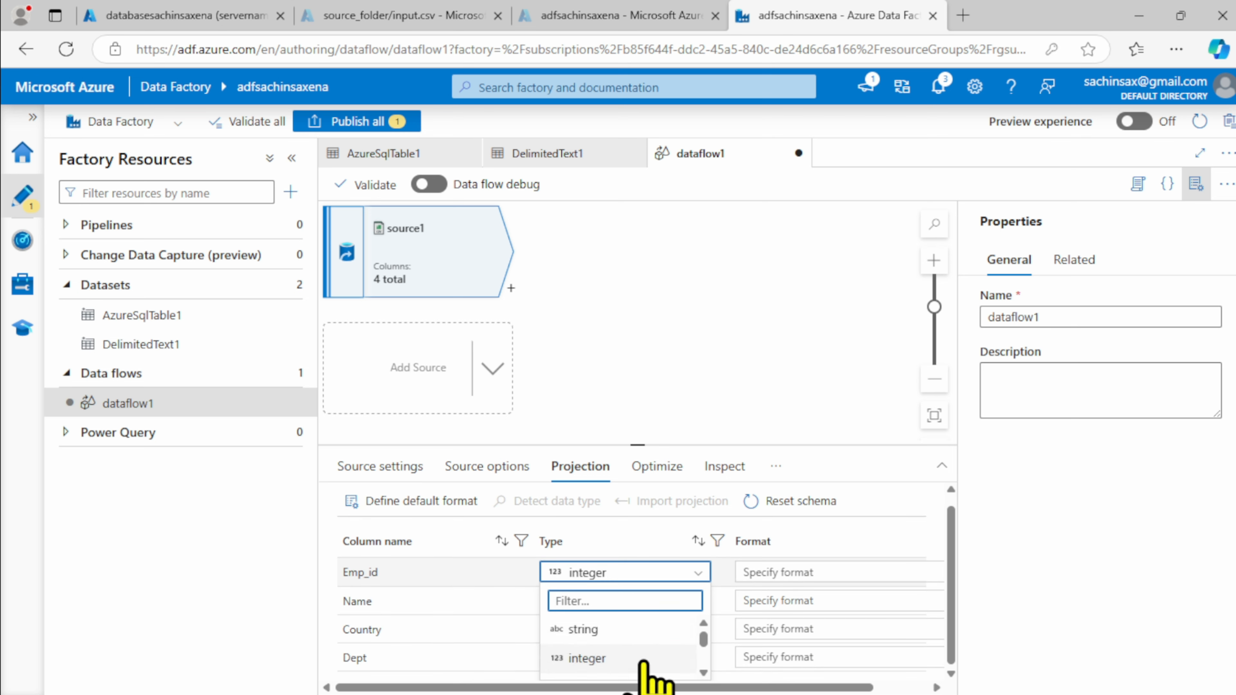
scroll(654, 649, "down", 3)
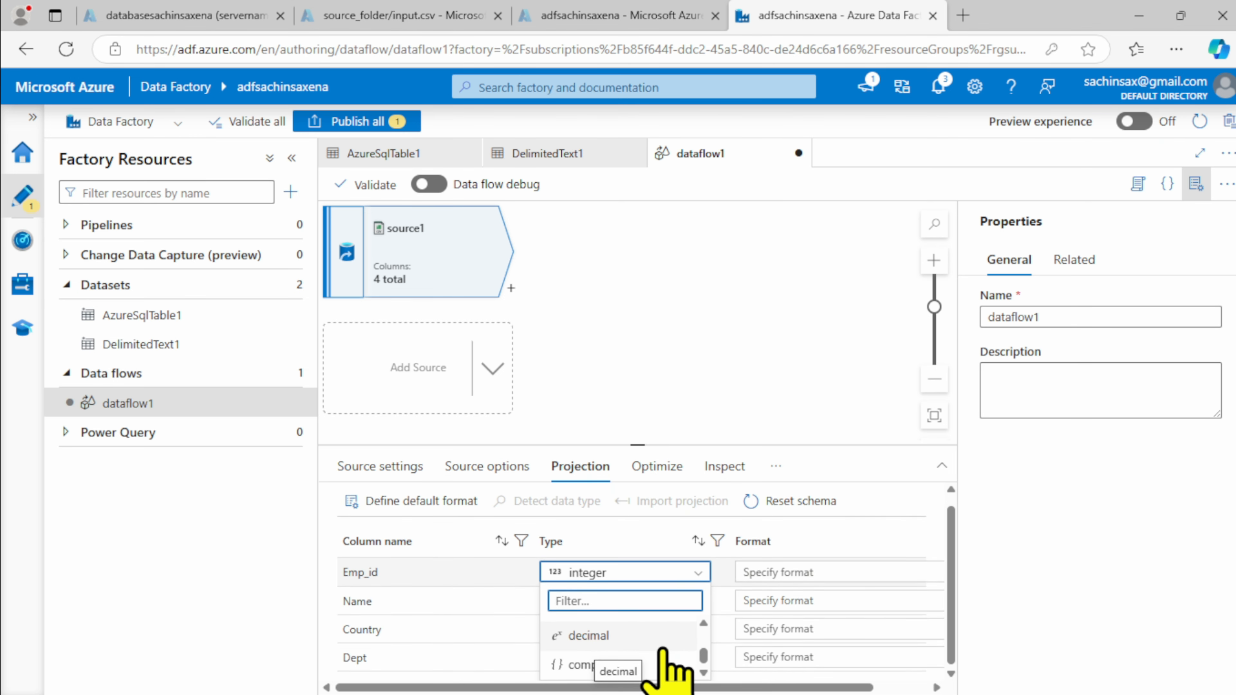
scroll(664, 671, "down", 2)
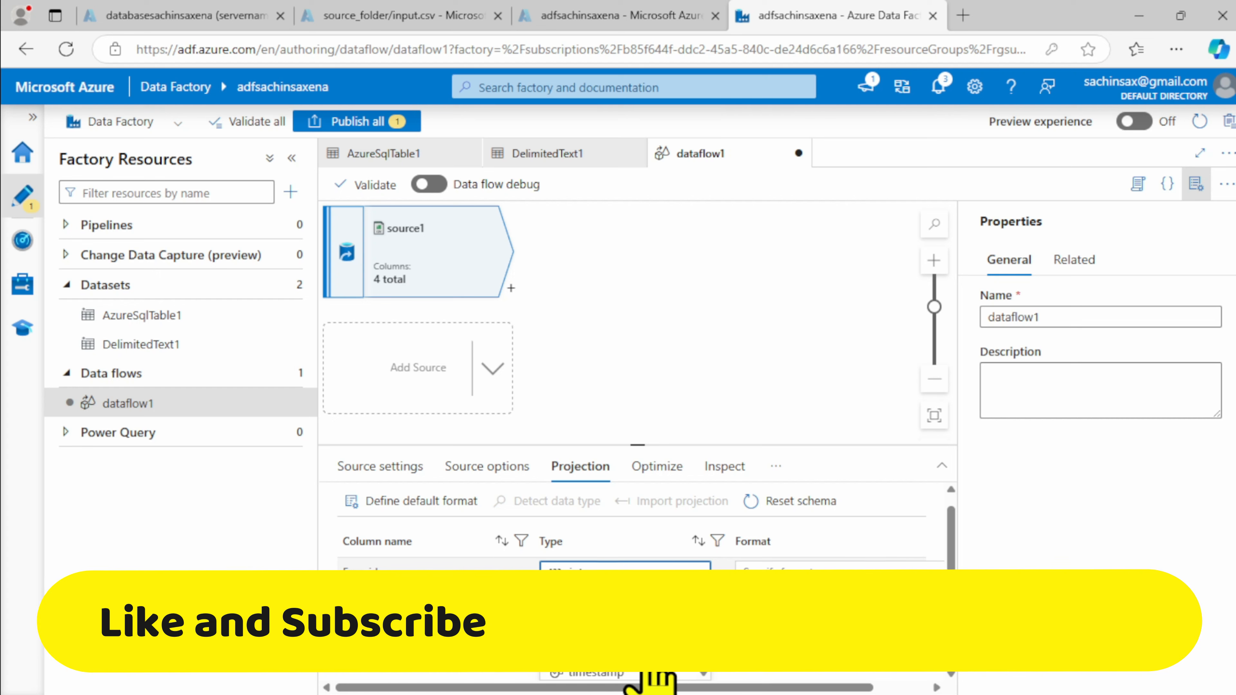
scroll(637, 627, "up", 5)
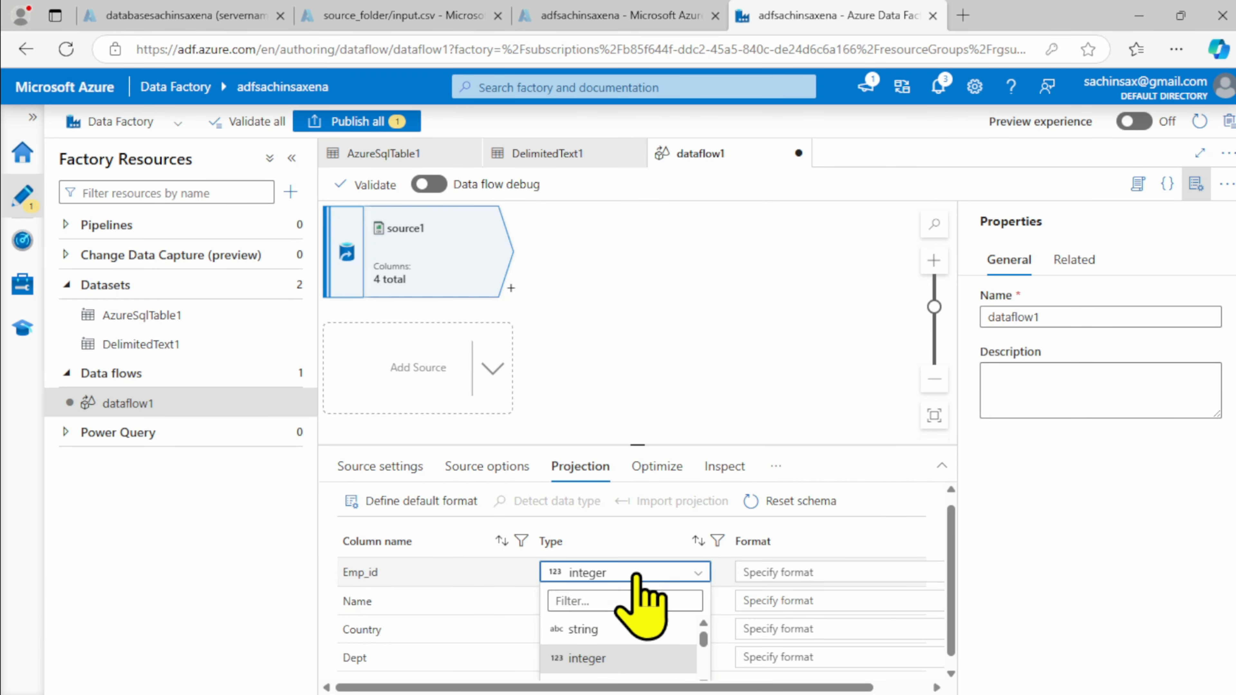
left_click(636, 574)
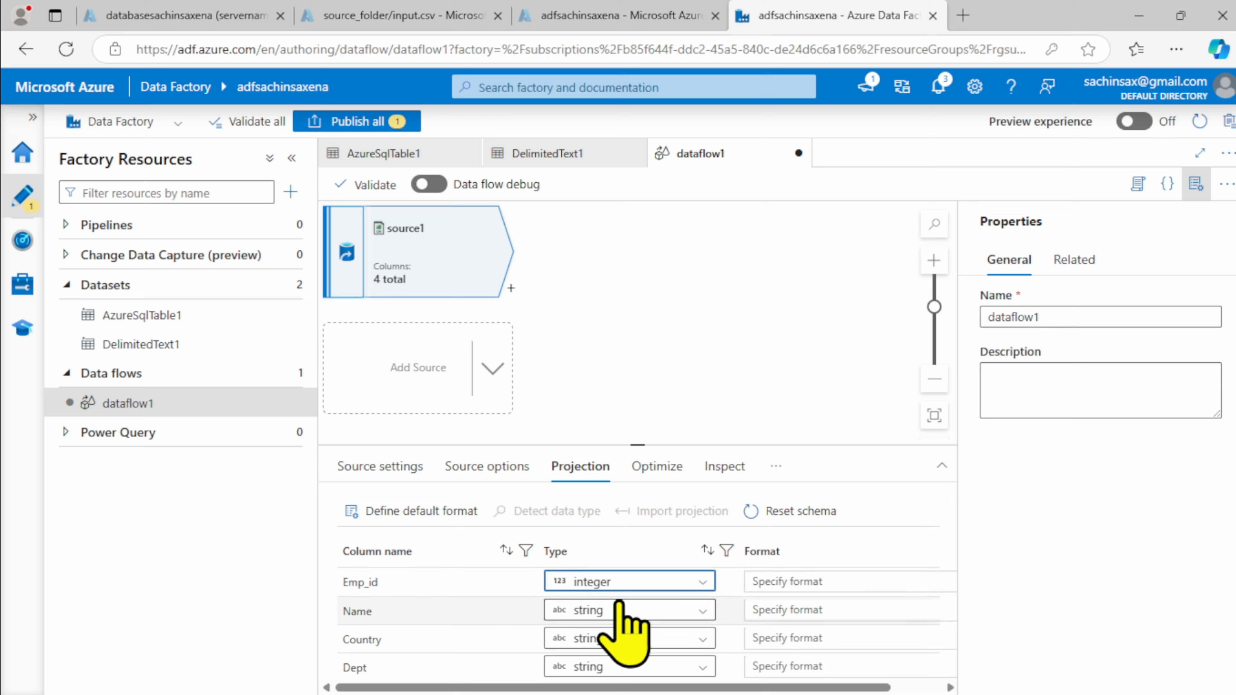
left_click(656, 466)
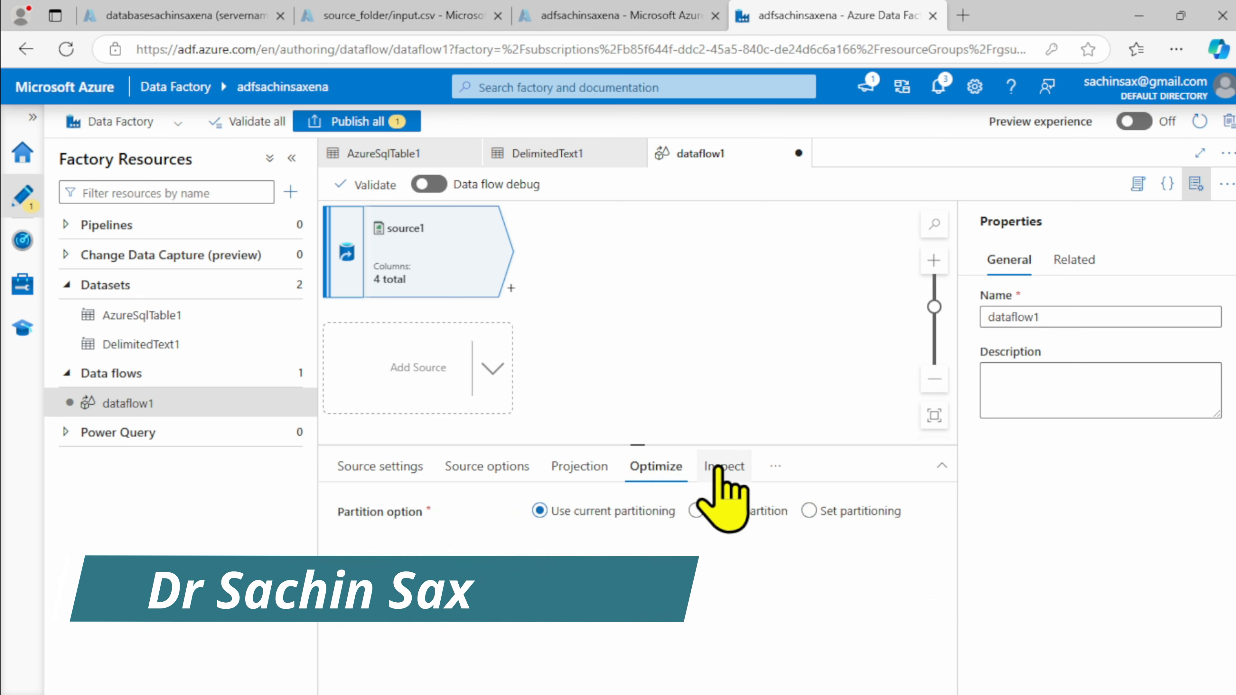
left_click(723, 467)
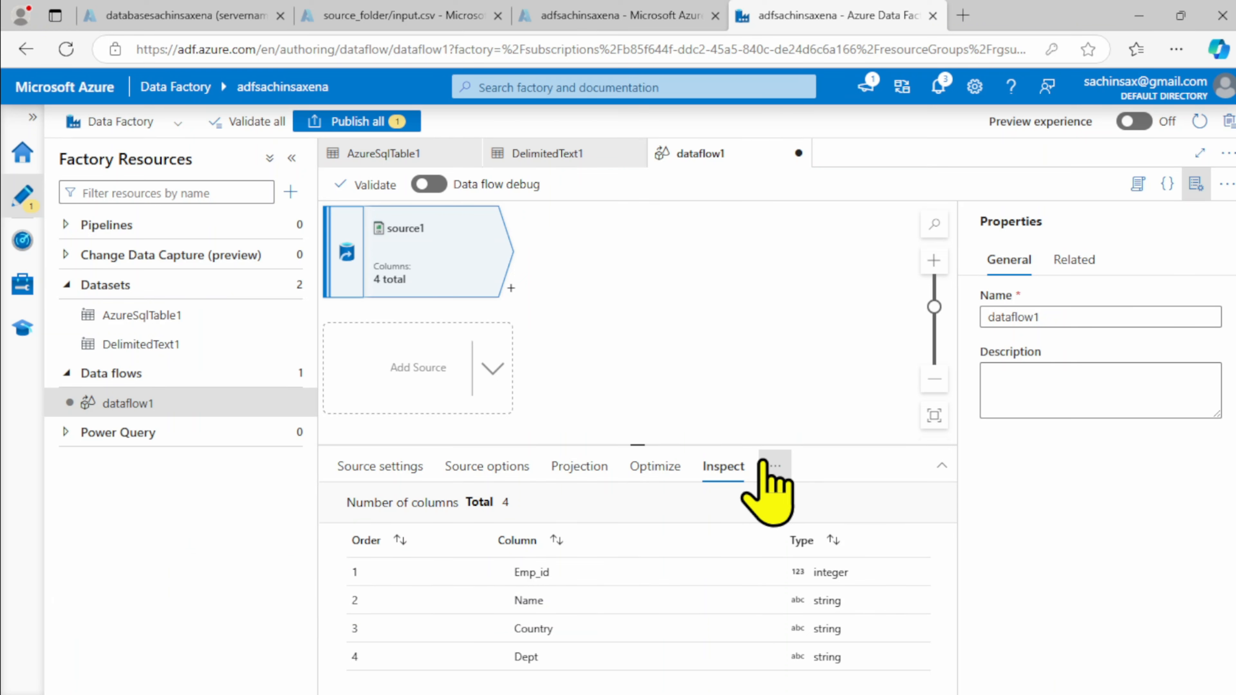
Step: Open the data preview of source1 and turn on data flow debug with AutoResolveIntegrationRuntime and a 1 hour time to live
left_click(775, 466)
left_click(628, 498)
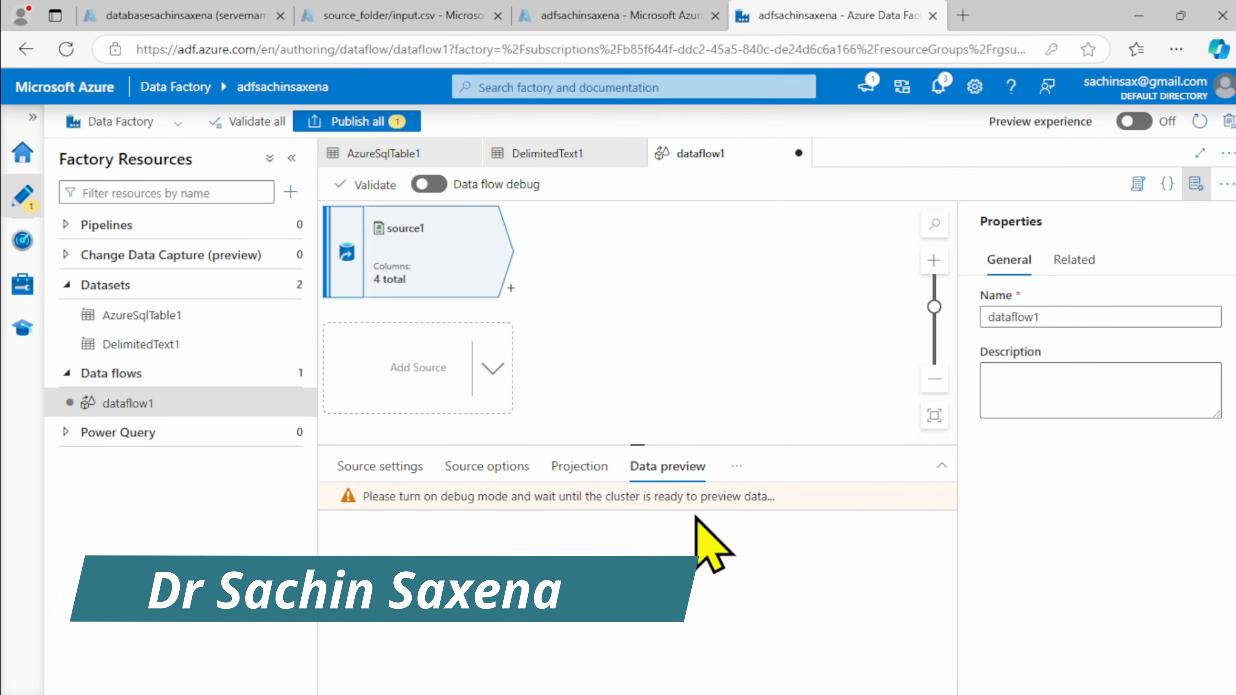
left_click(429, 184)
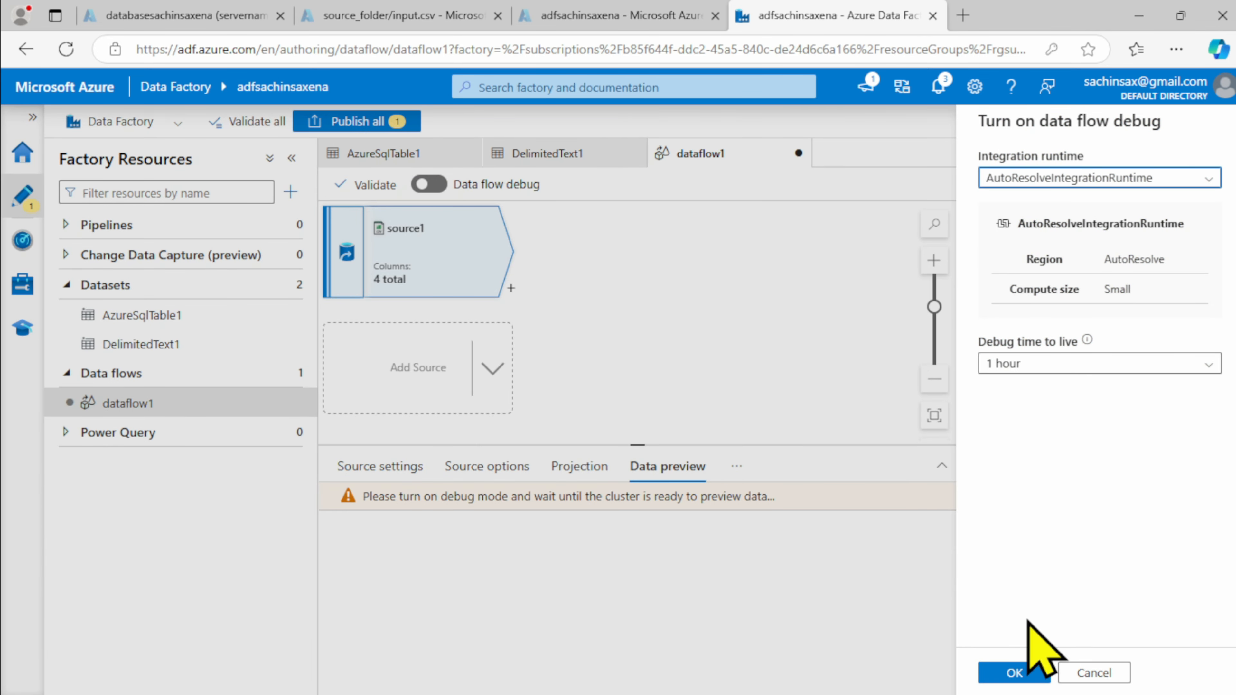
left_click(1014, 673)
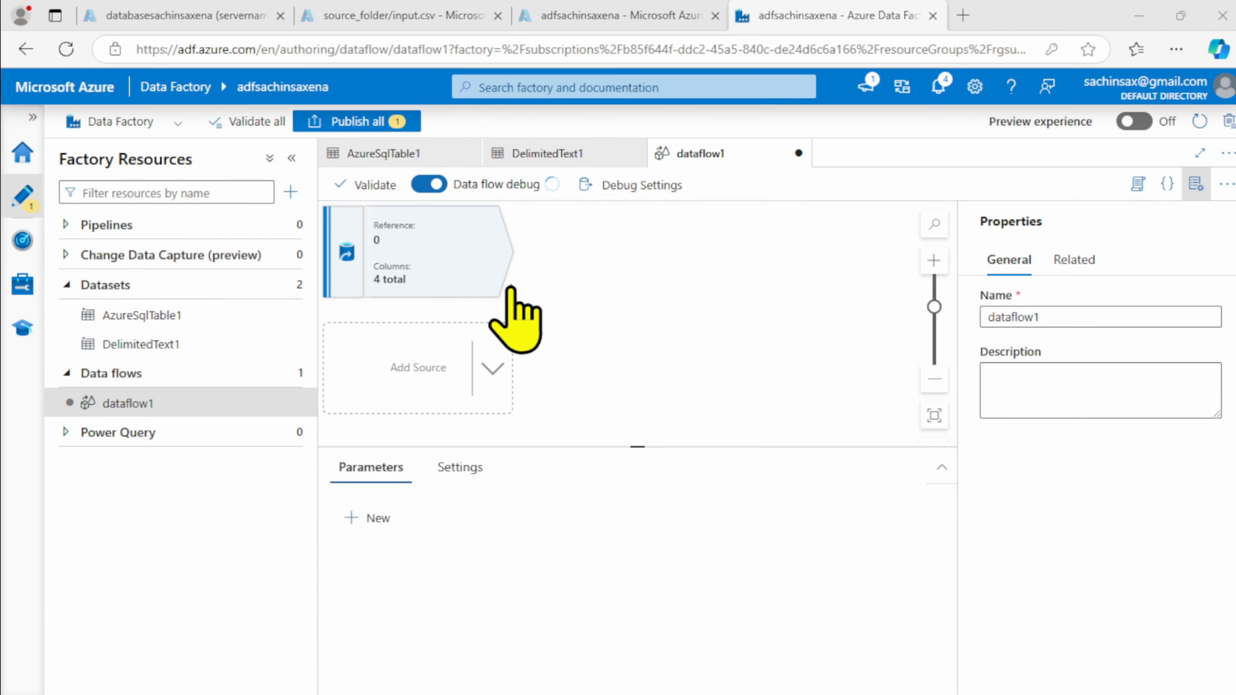
Step: Add a Derived Column transformation after source1 in the data flow
left_click(511, 287)
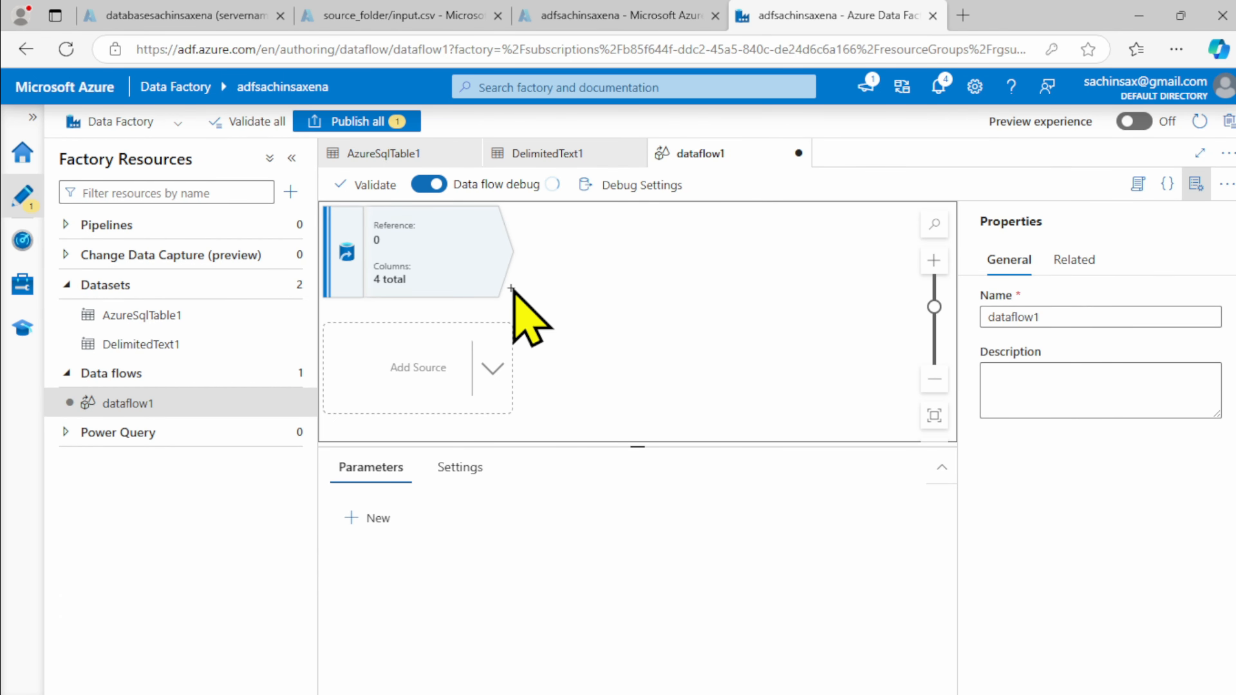
left_click(510, 288)
scroll(662, 370, "down", 2)
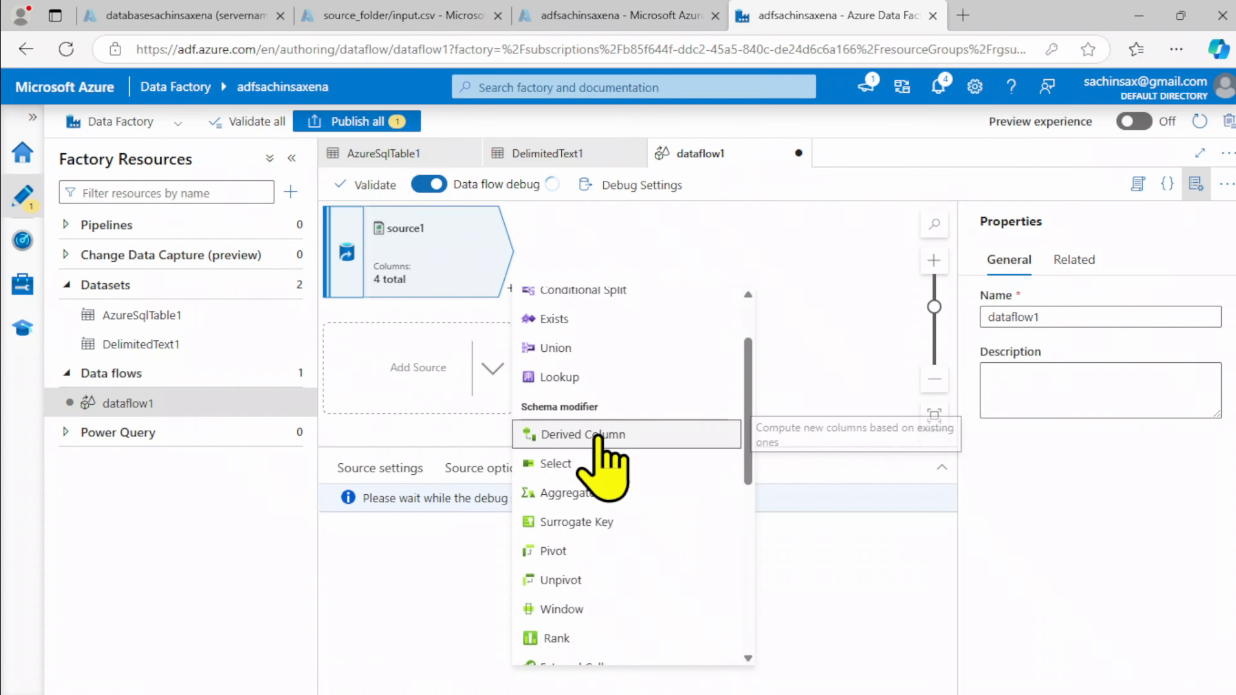
left_click(597, 436)
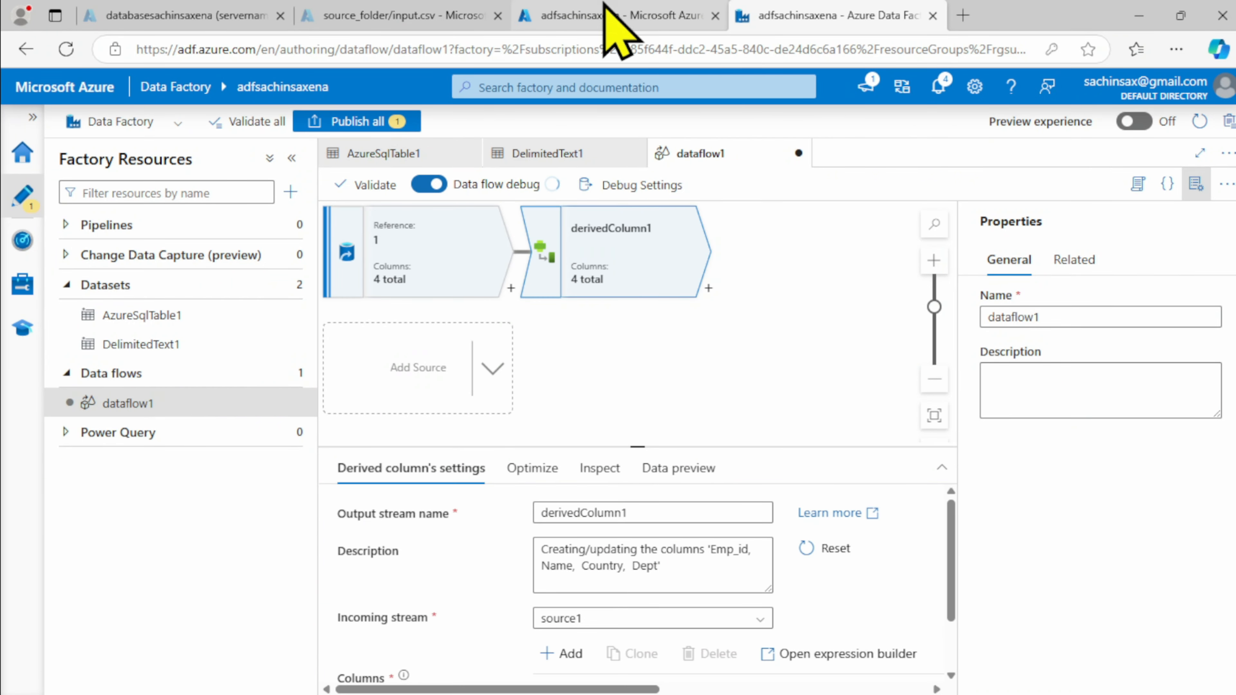
Step: Compare the columns in input.csv with the std table's columns in the SQL query editor, and return to dataflow1
left_click(593, 15)
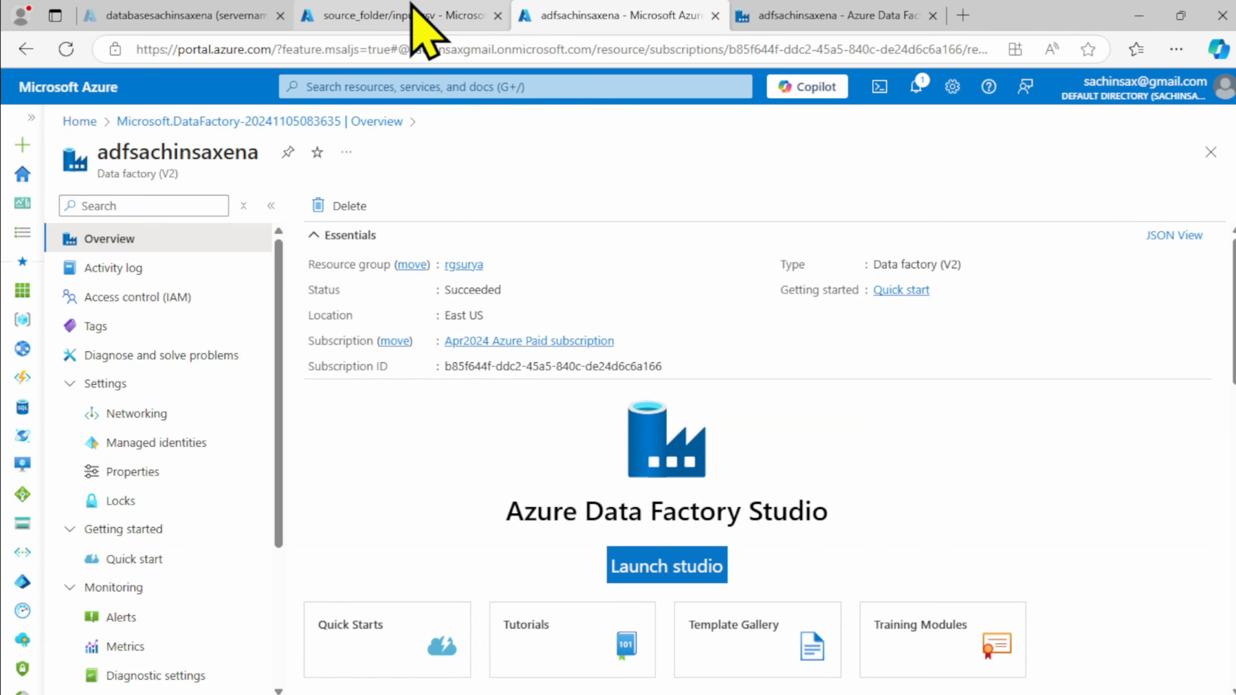
left_click(438, 16)
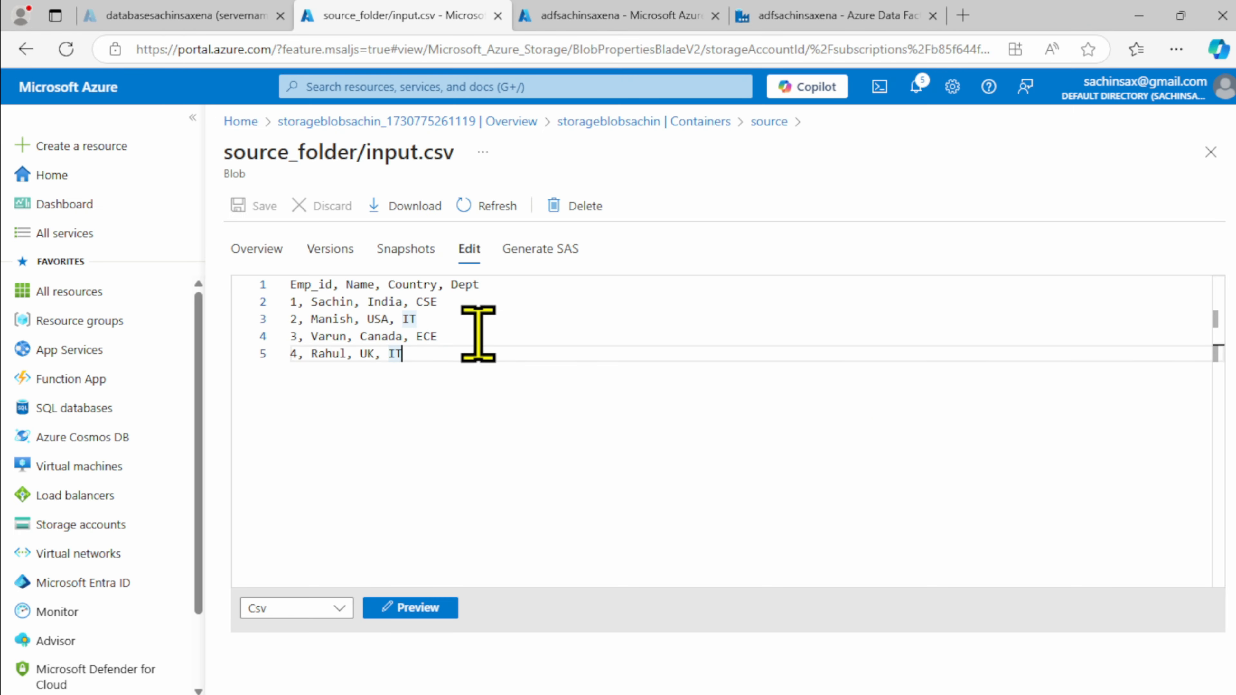
left_click(123, 15)
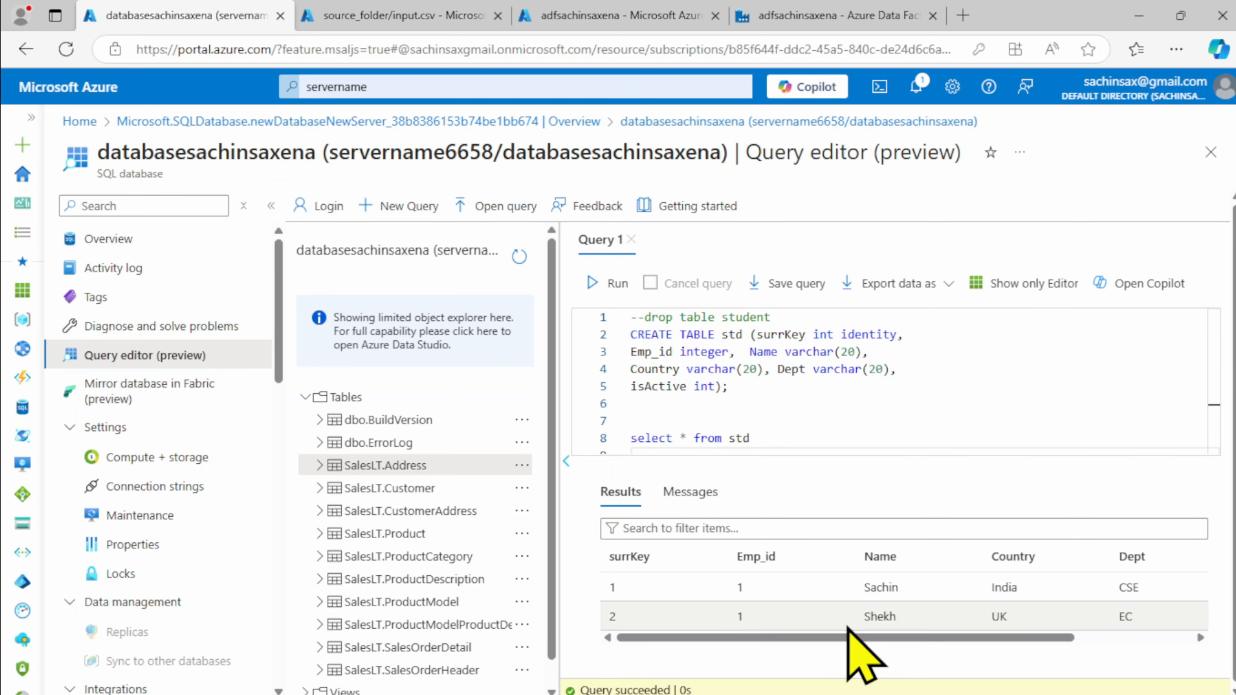
left_click_drag(846, 637, 1103, 652)
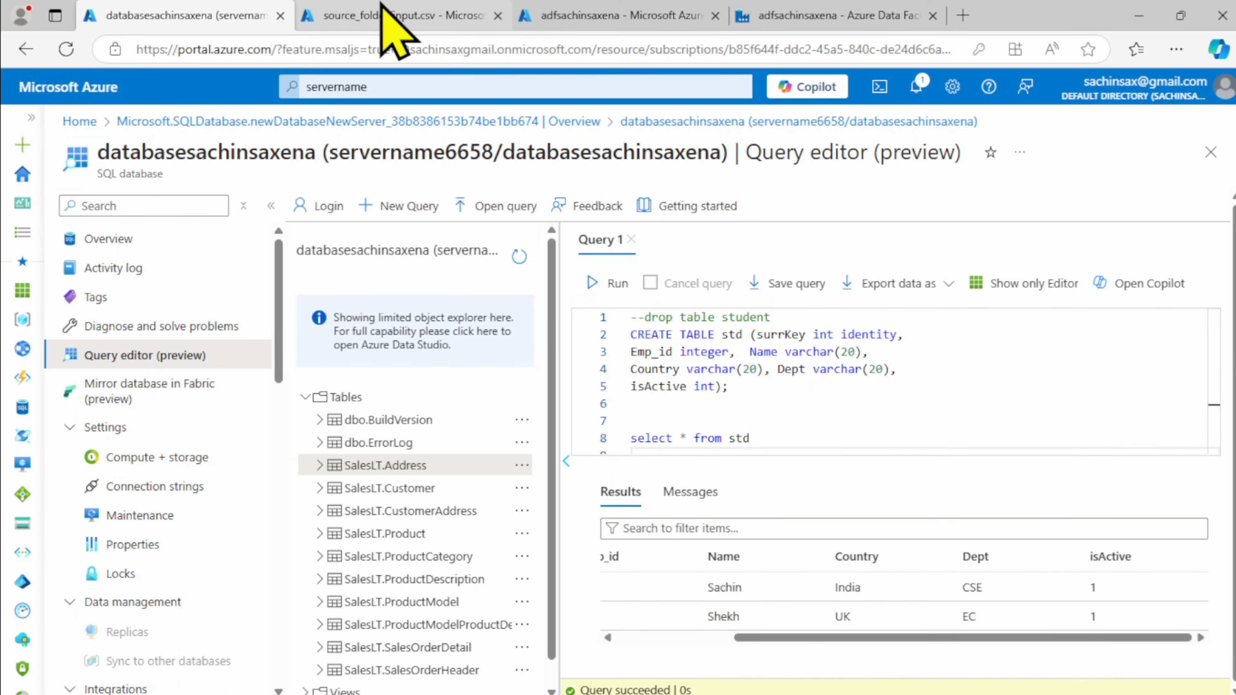
left_click(385, 14)
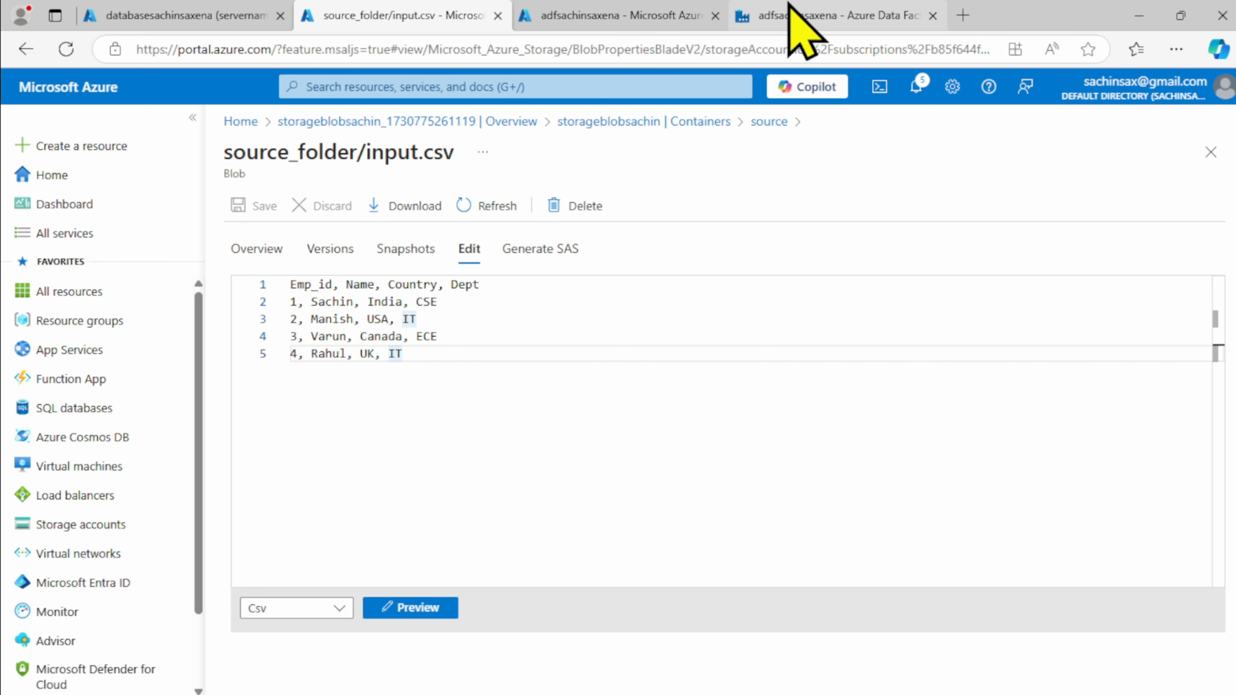
left_click(794, 13)
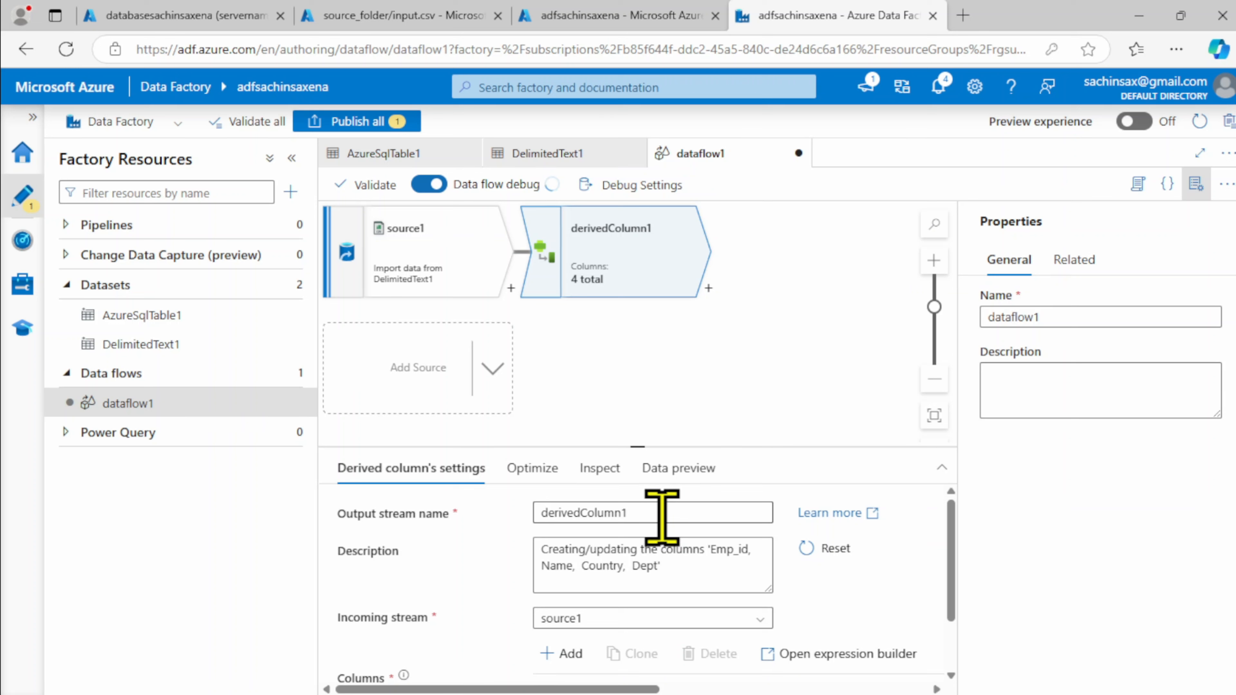
Step: Name the new derived column isActive and rename the transformation's output stream to AddingisActive
scroll(662, 540, "down", 2)
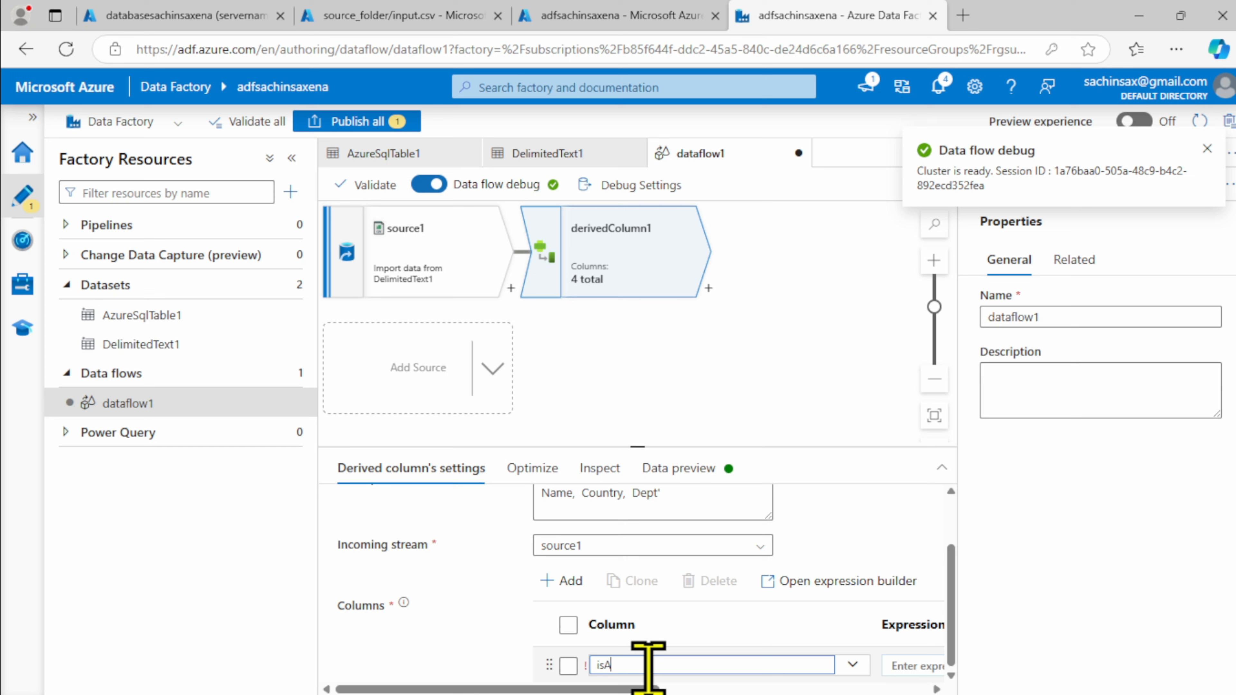
type("ctive")
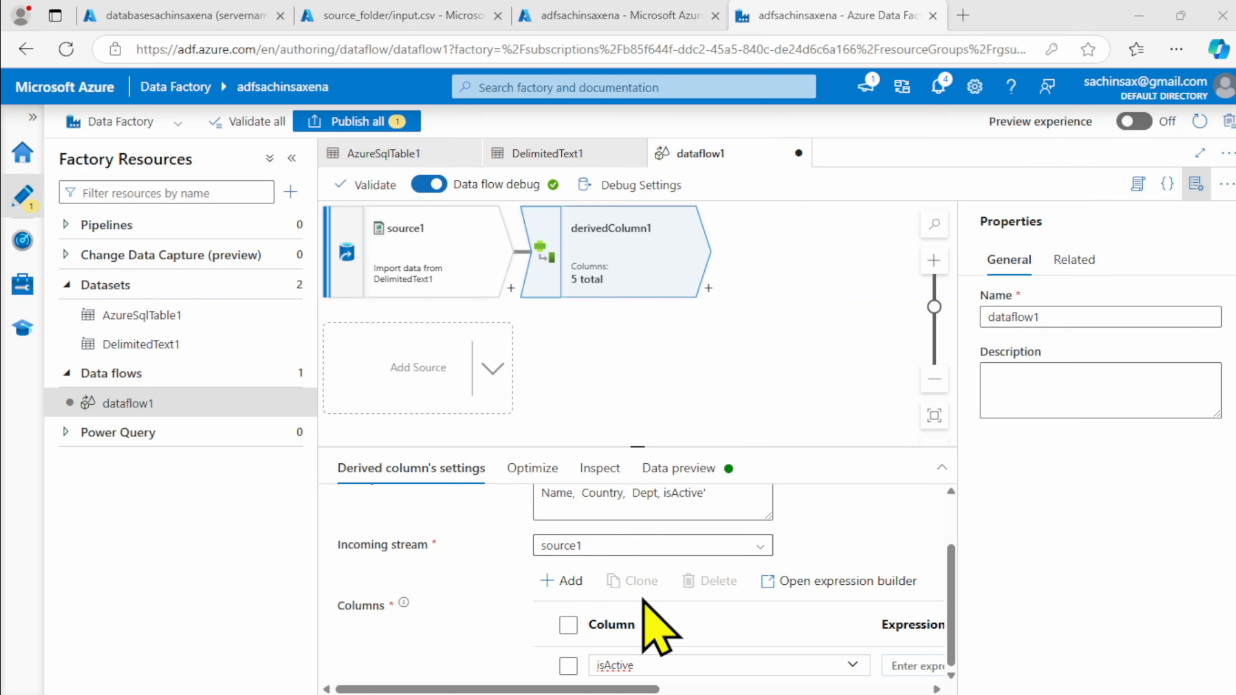
scroll(632, 633, "up", 2)
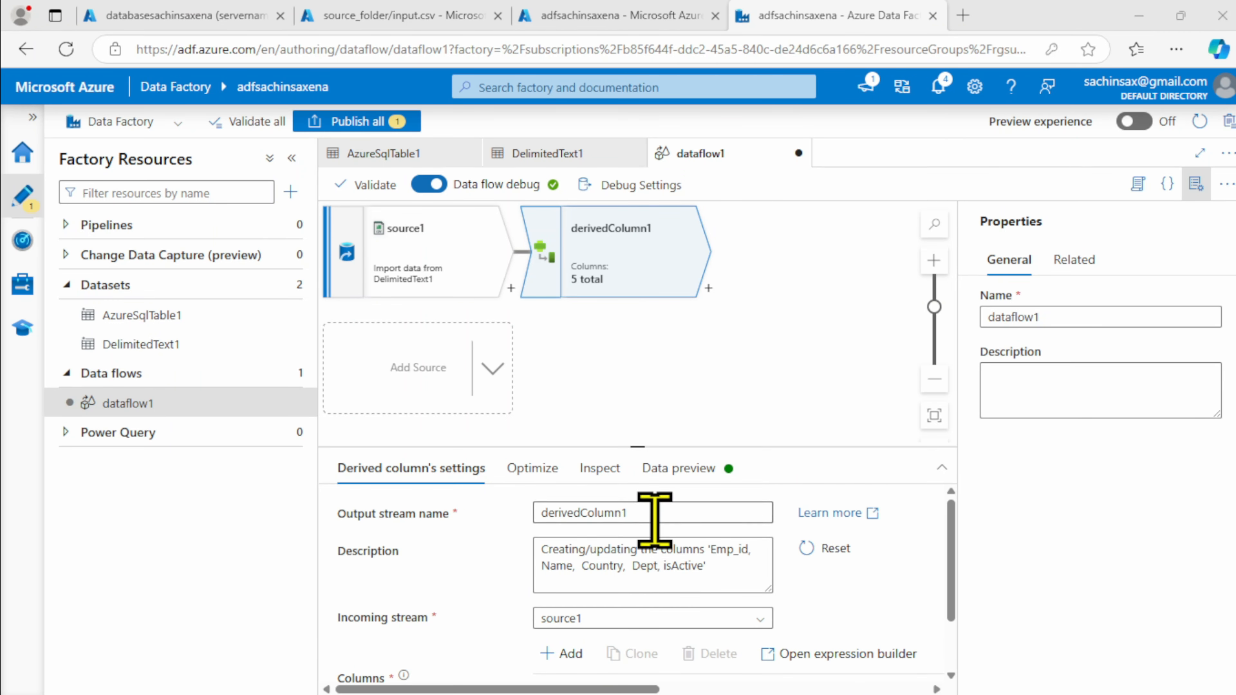
left_click_drag(654, 519, 550, 512)
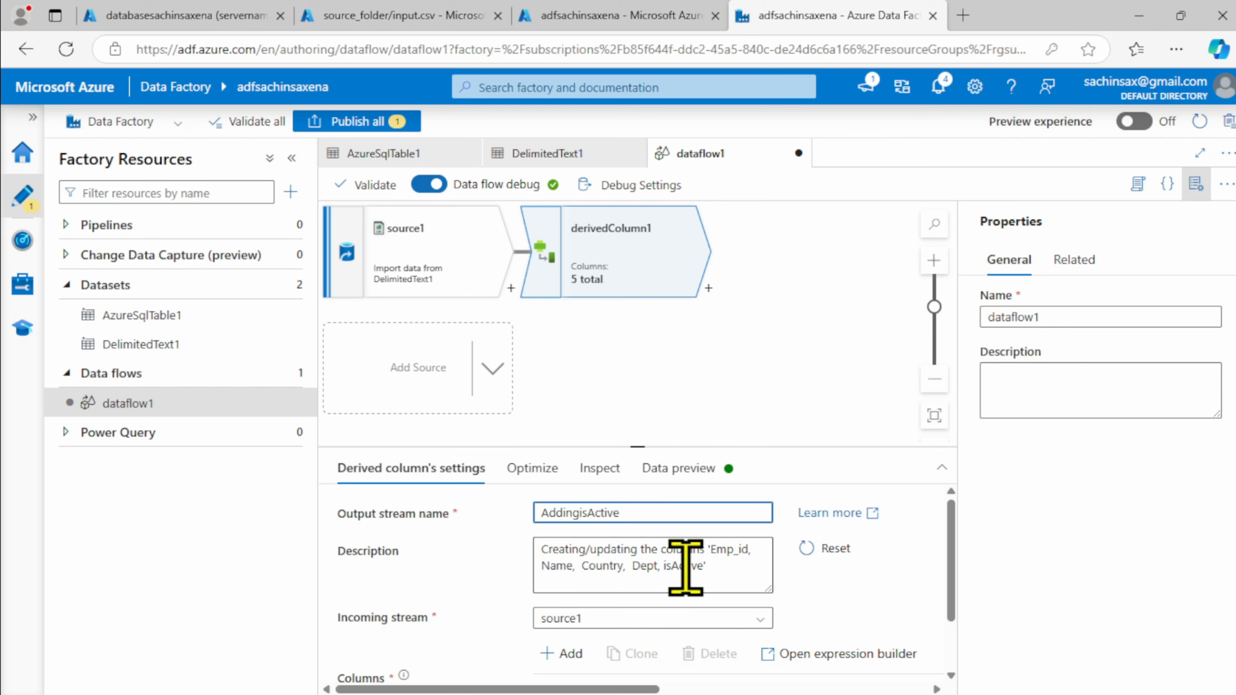
Step: Check the std table definition in the query editor, and set the isActive column's expression to 1 in the expression builder
scroll(685, 567, "down", 2)
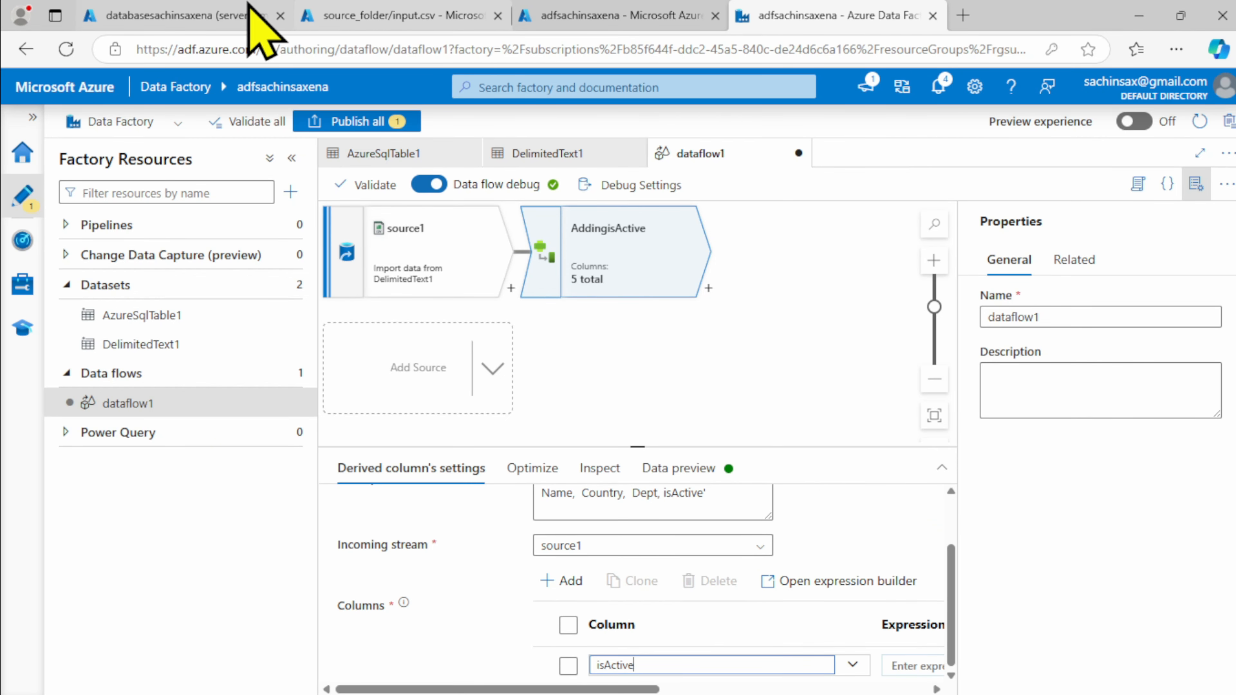
left_click(467, 16)
left_click(151, 15)
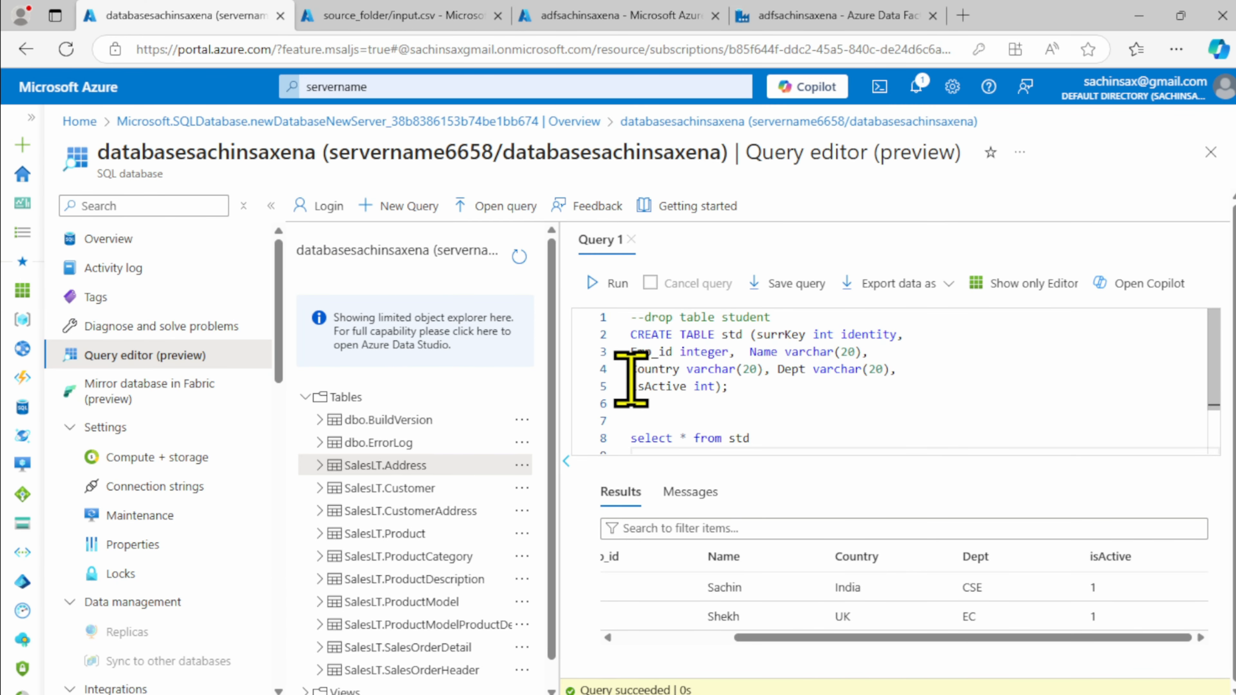
left_click(808, 16)
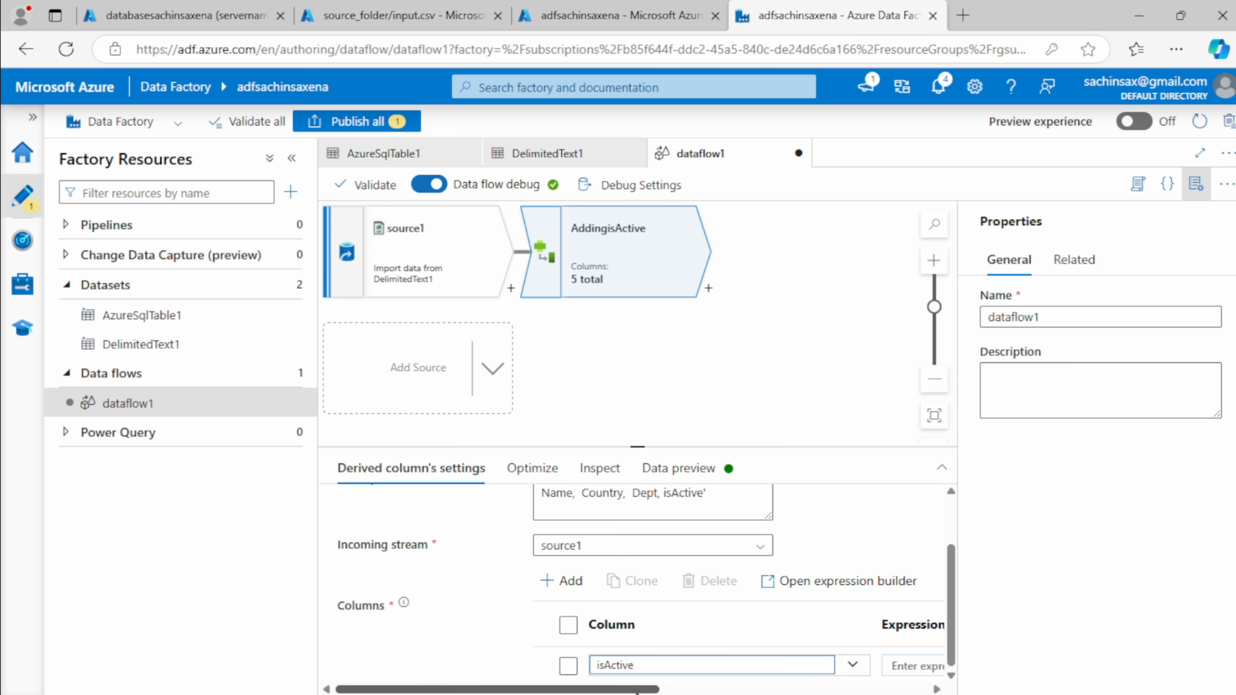
left_click_drag(637, 692, 803, 691)
left_click(668, 663)
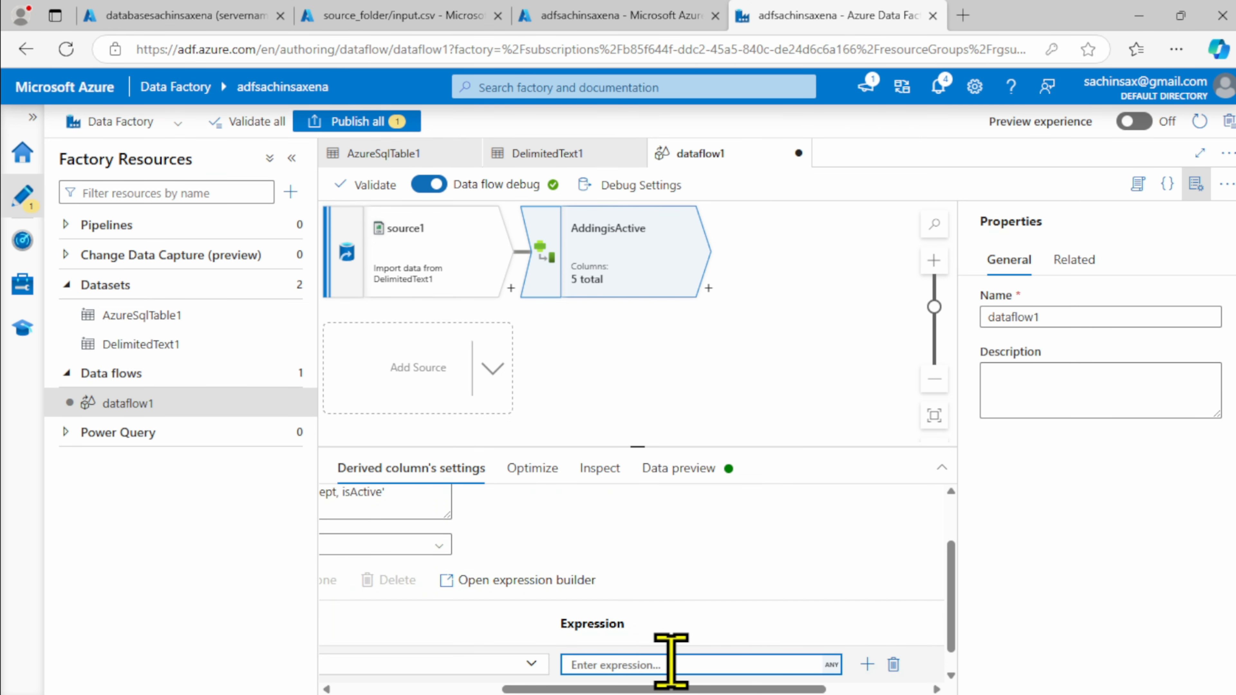
scroll(691, 618, "down", 1)
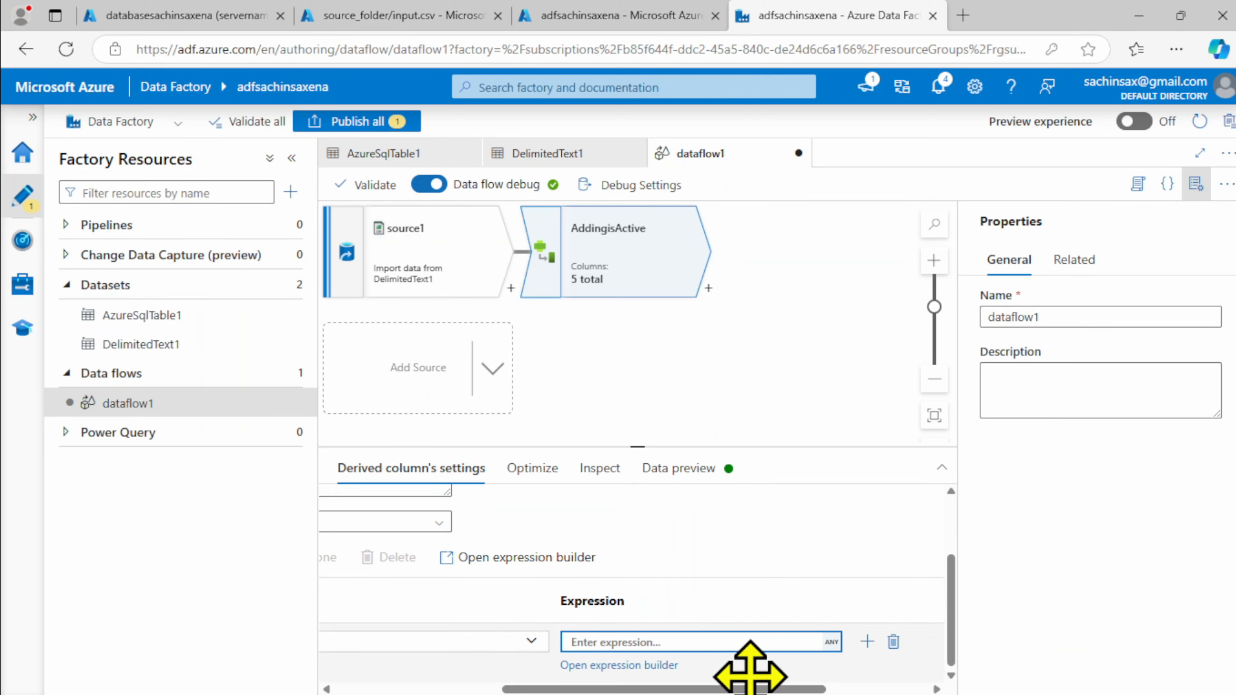
left_click(618, 665)
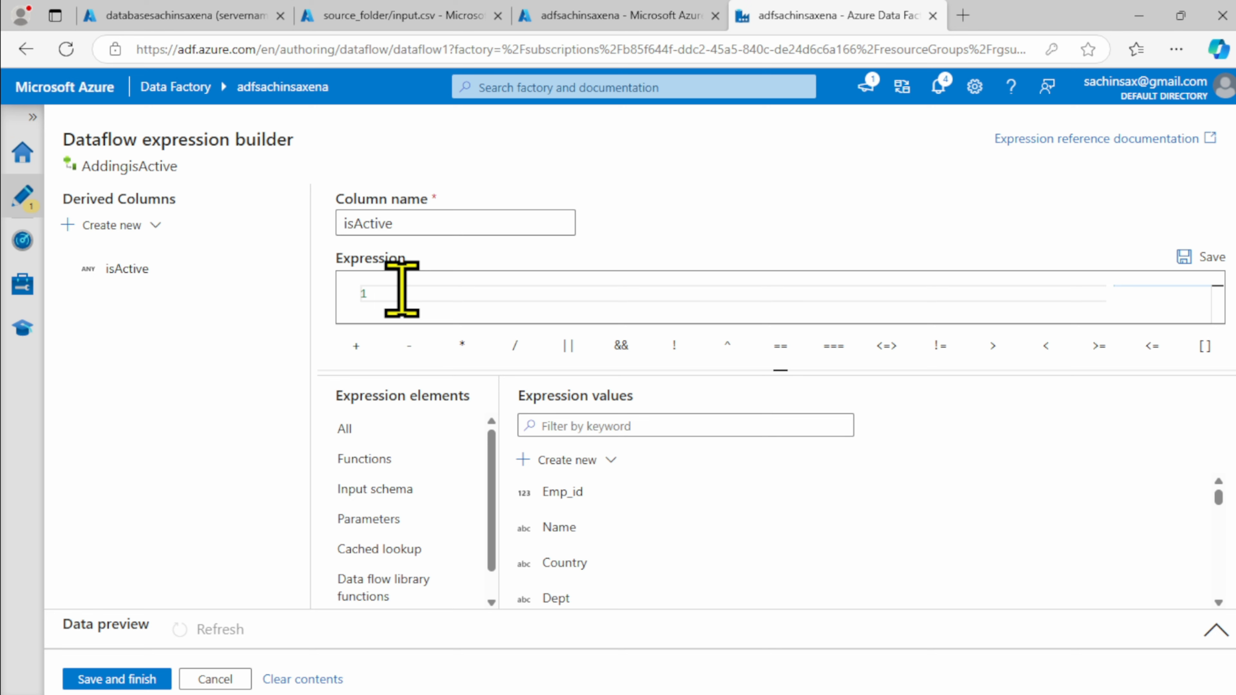
left_click(105, 681)
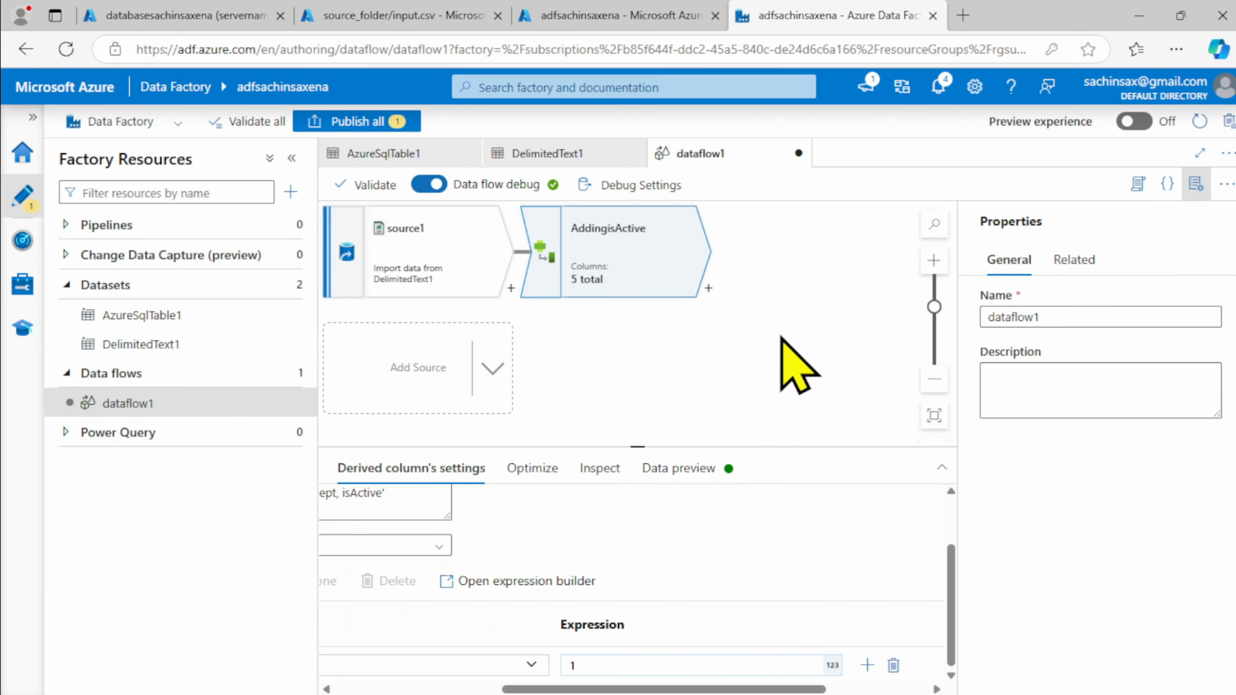
Step: Fetch the data preview of the AddingisActive transformation and enlarge the preview area
left_click(682, 468)
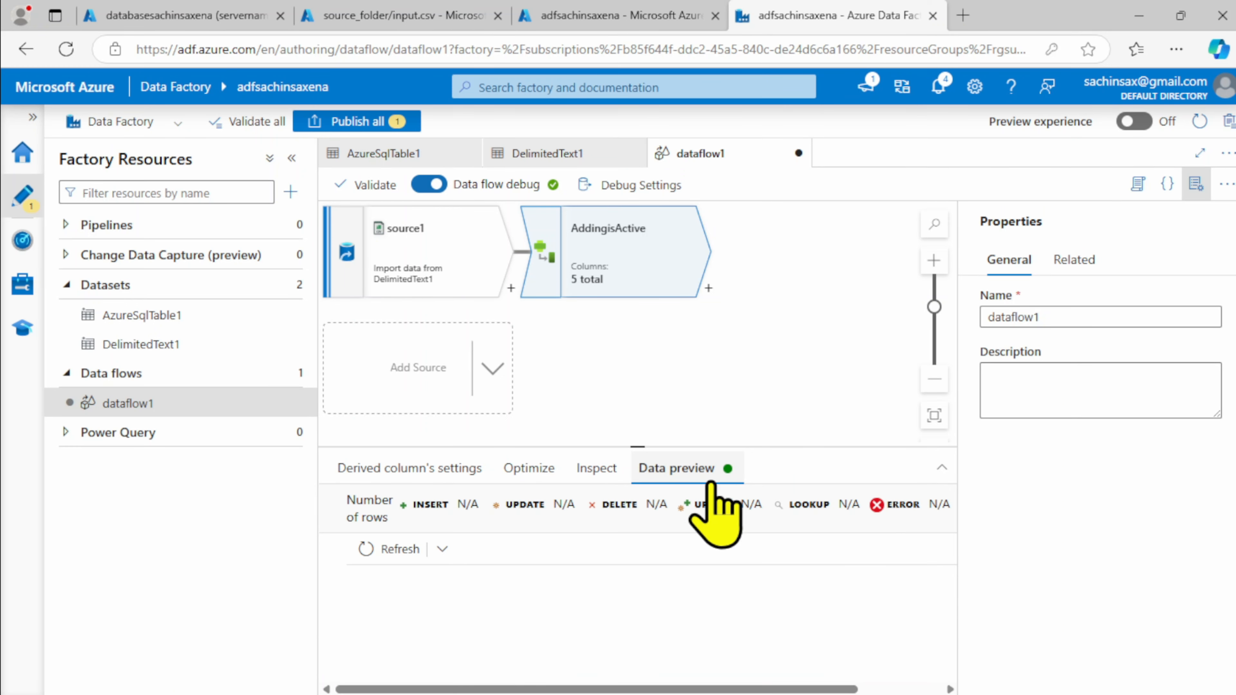
left_click(379, 551)
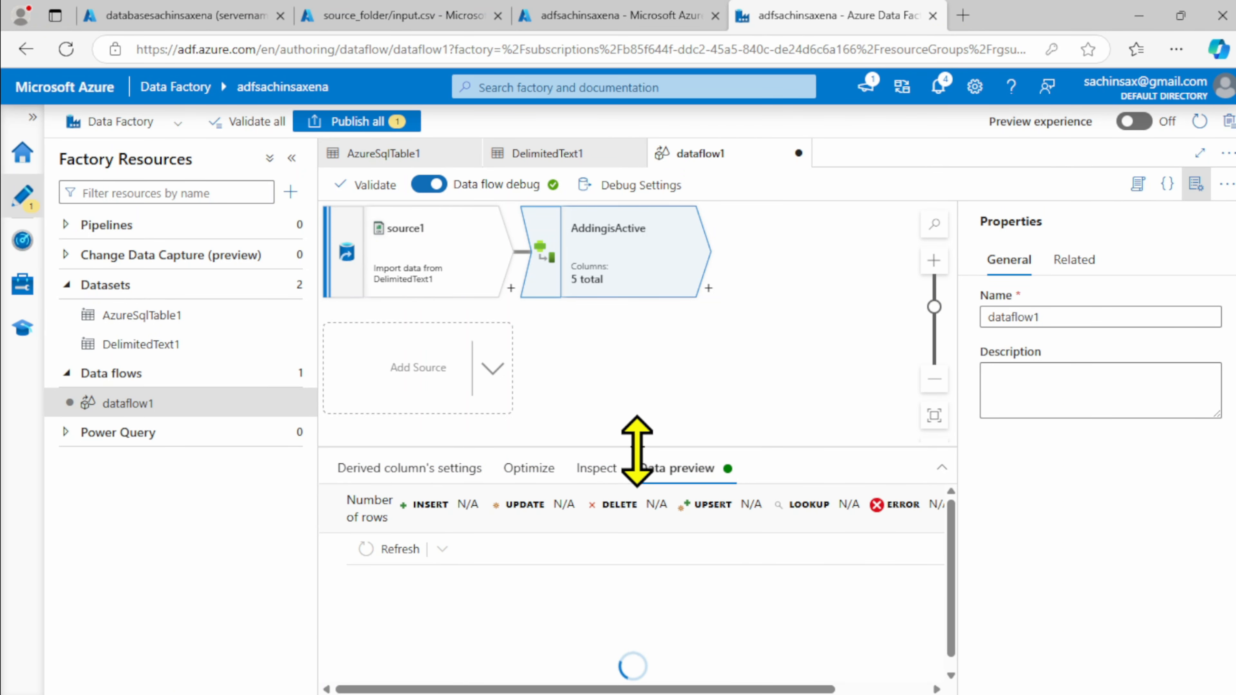
left_click_drag(636, 450, 650, 326)
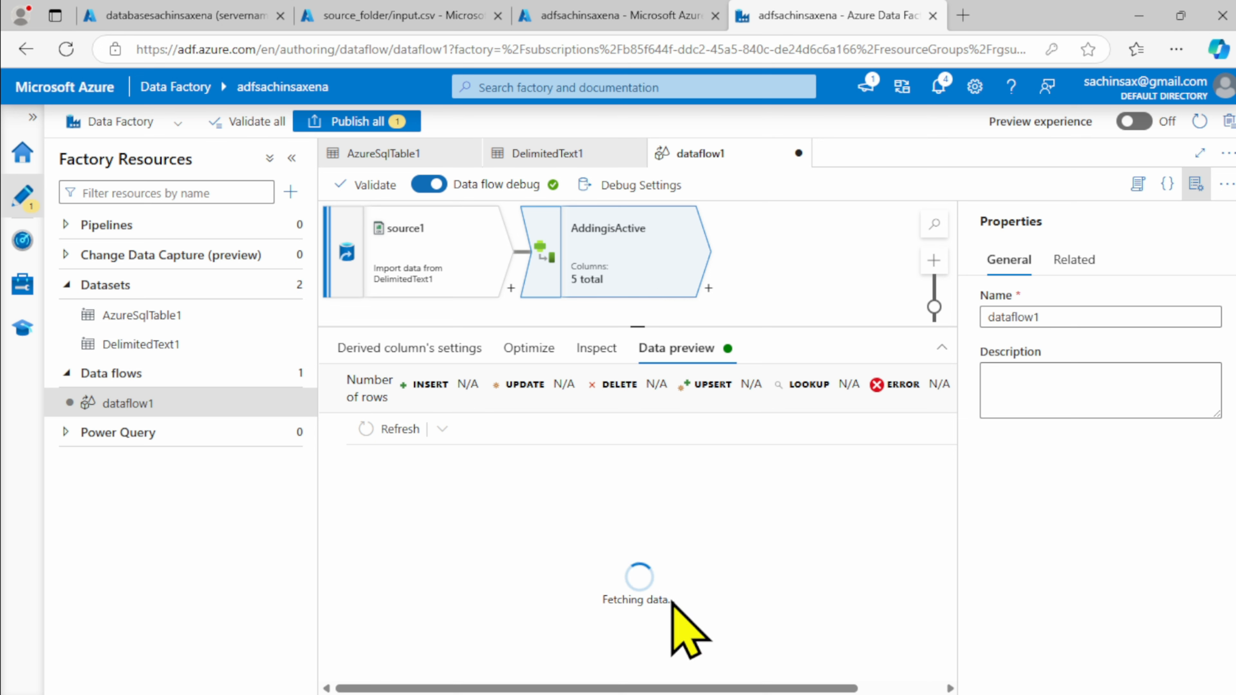
left_click_drag(700, 689, 794, 687)
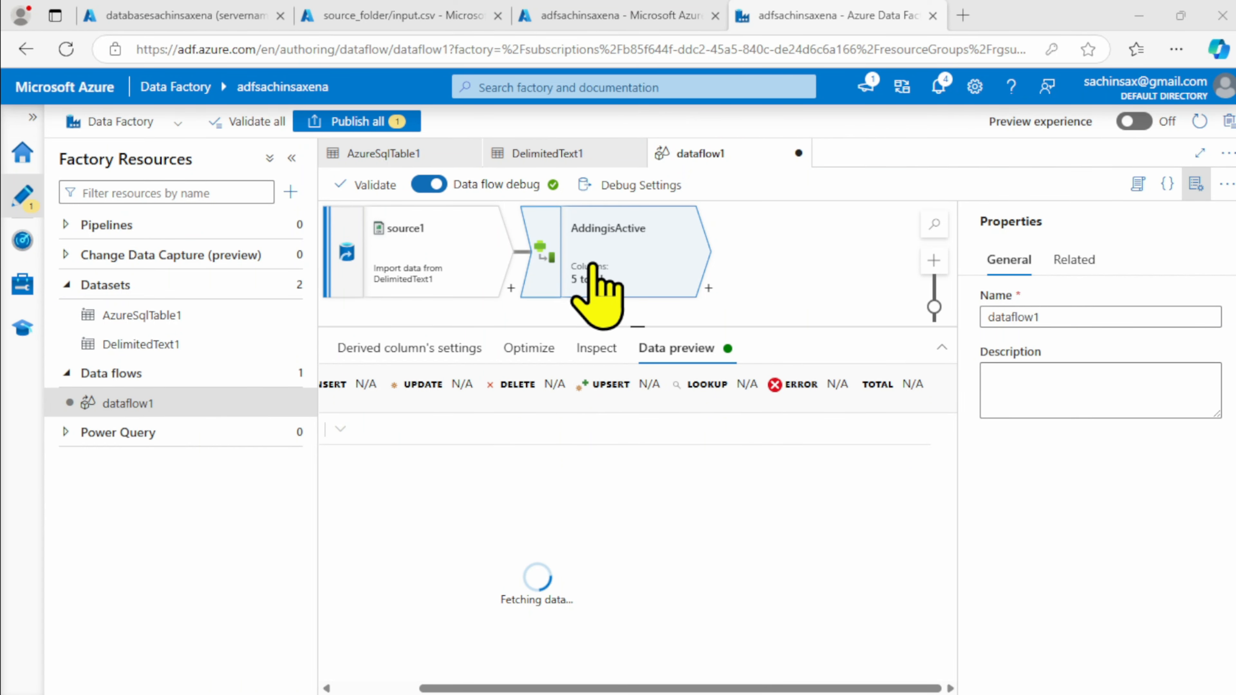
Step: Compare input.csv and the isActive column of the std table with the AddingisActive data preview
left_click(340, 17)
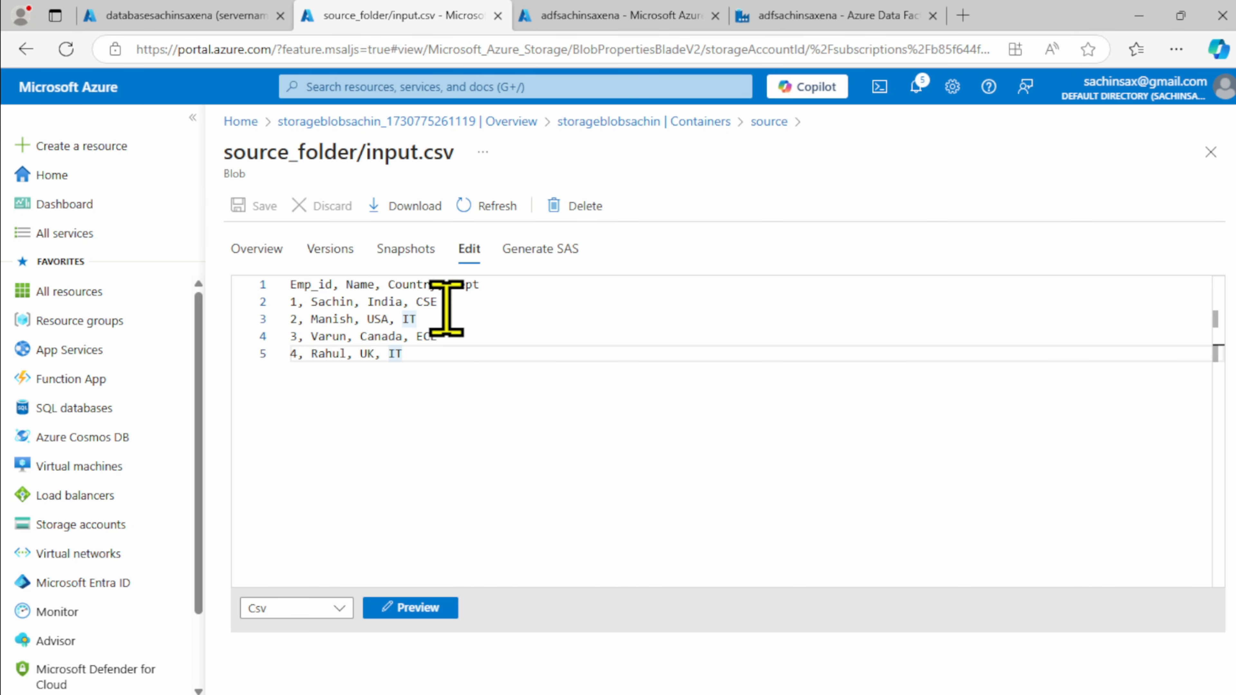
left_click(130, 14)
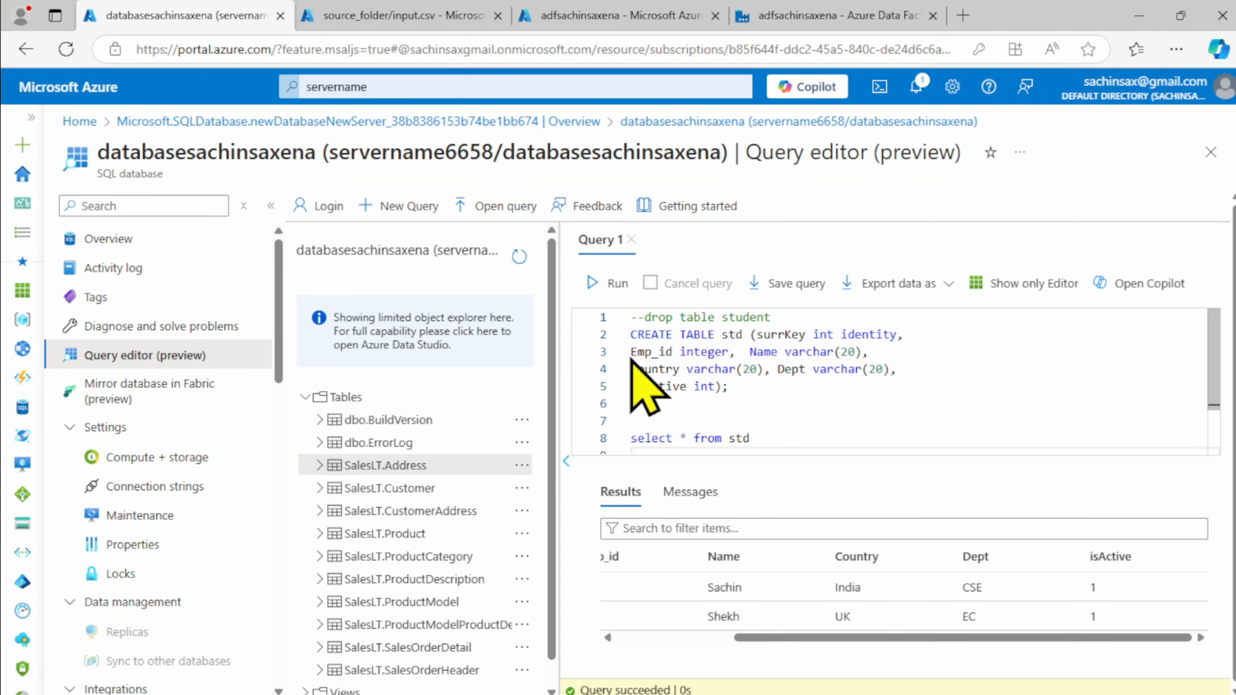
left_click_drag(631, 386, 780, 396)
left_click(781, 404)
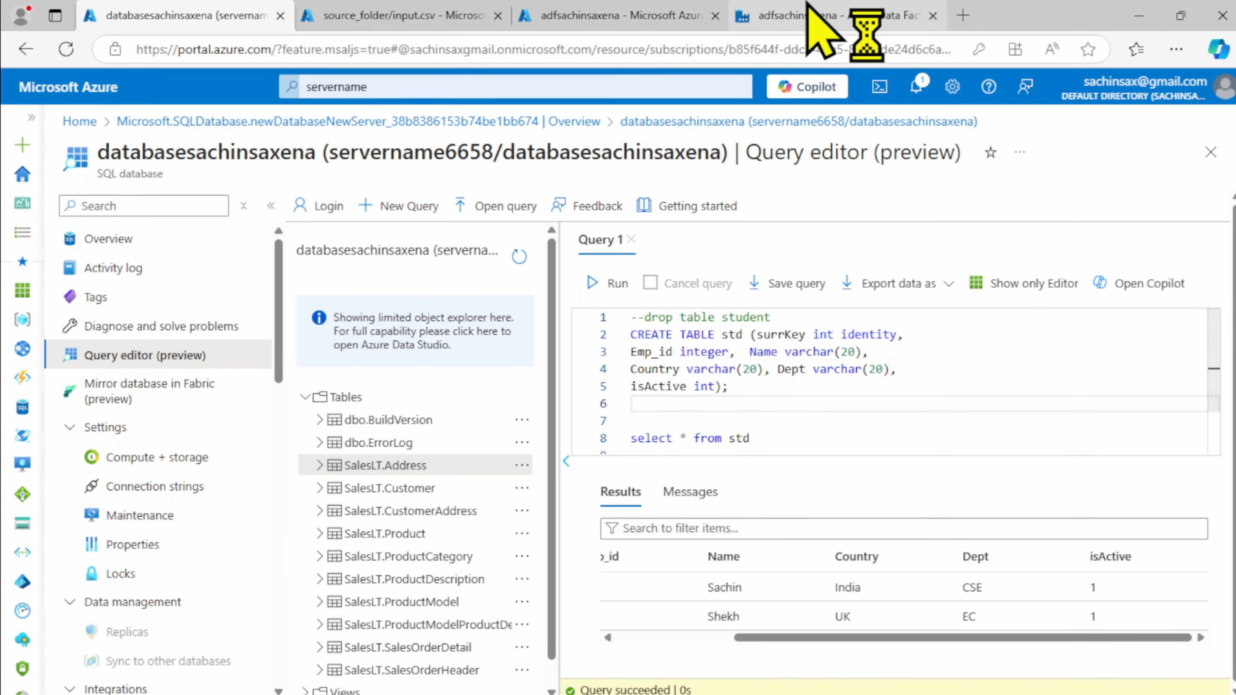
left_click(827, 15)
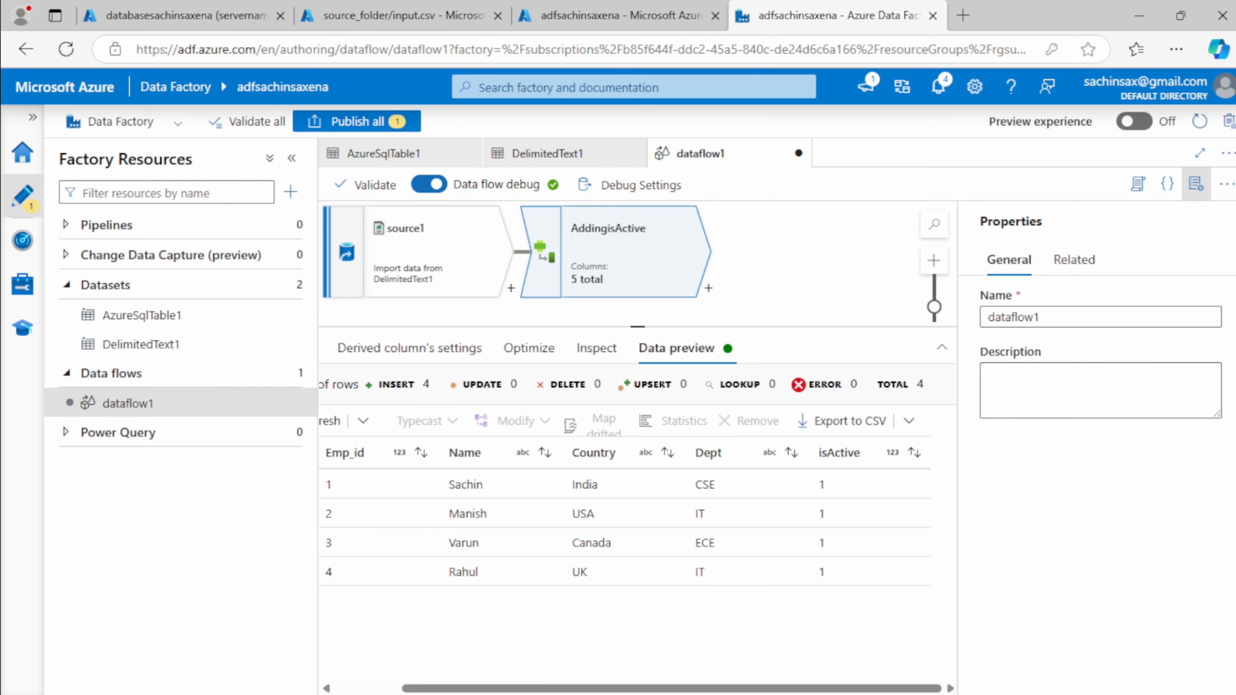
left_click_drag(788, 417, 865, 612)
mouse_move(510, 174)
left_mouse_down()
mouse_move(587, 337)
mouse_move(731, 312)
left_mouse_up()
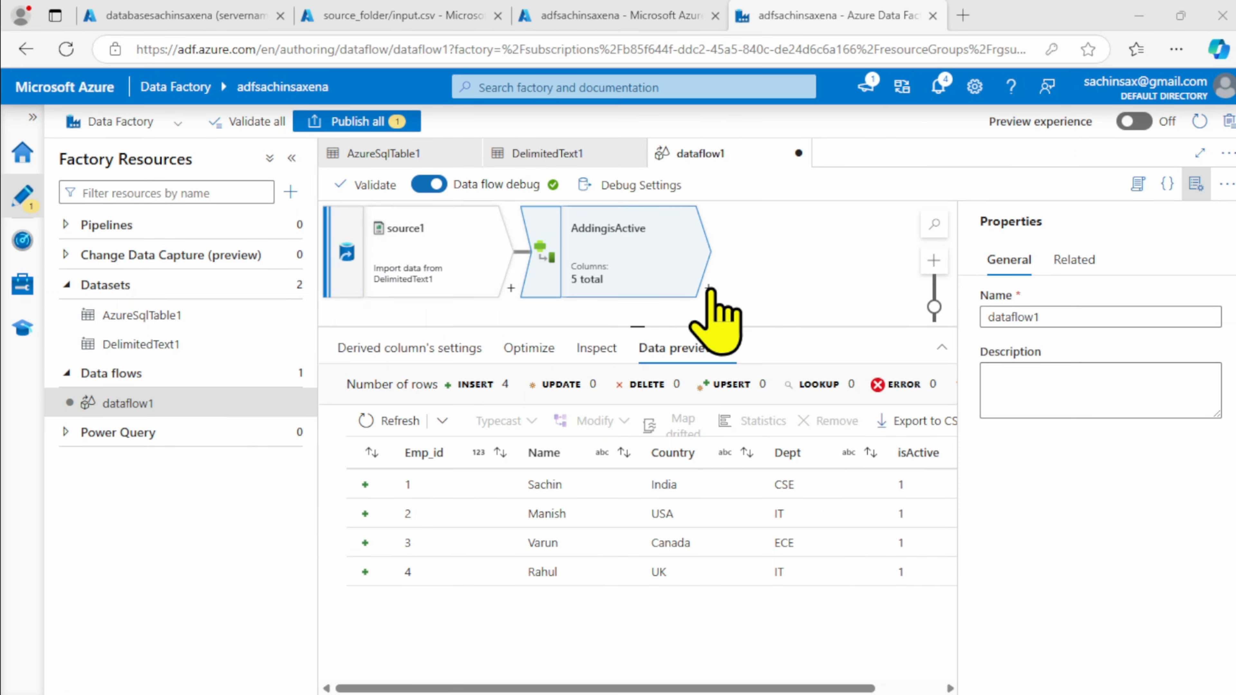
Step: Add a sink after AddingisActive and set its dataset to AzureSqlTable1
left_click(708, 288)
scroll(827, 482, "down", 2)
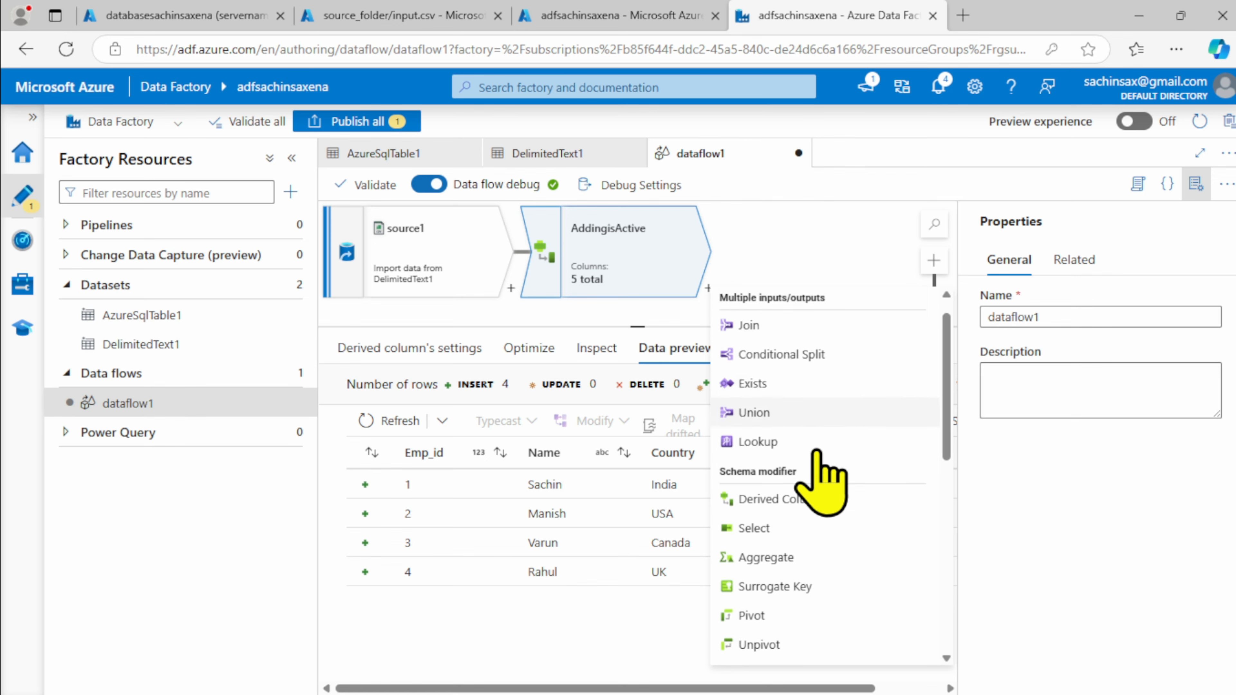
scroll(825, 487, "down", 5)
left_click(749, 651)
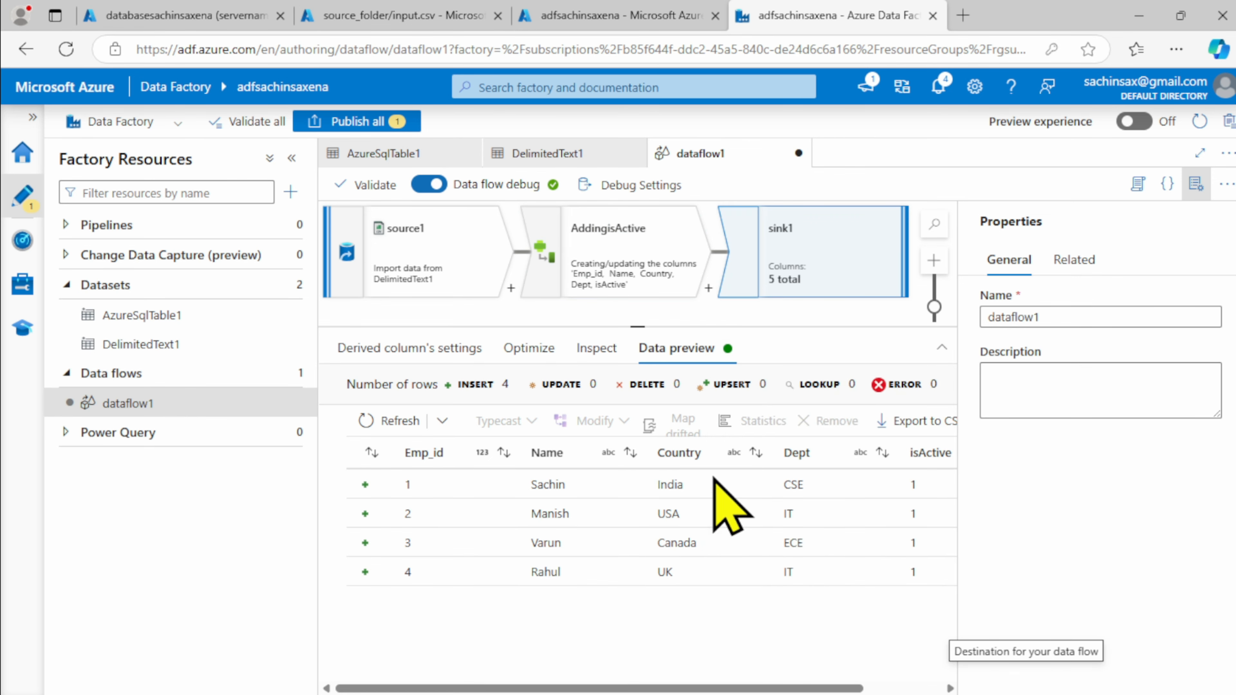
left_click(742, 596)
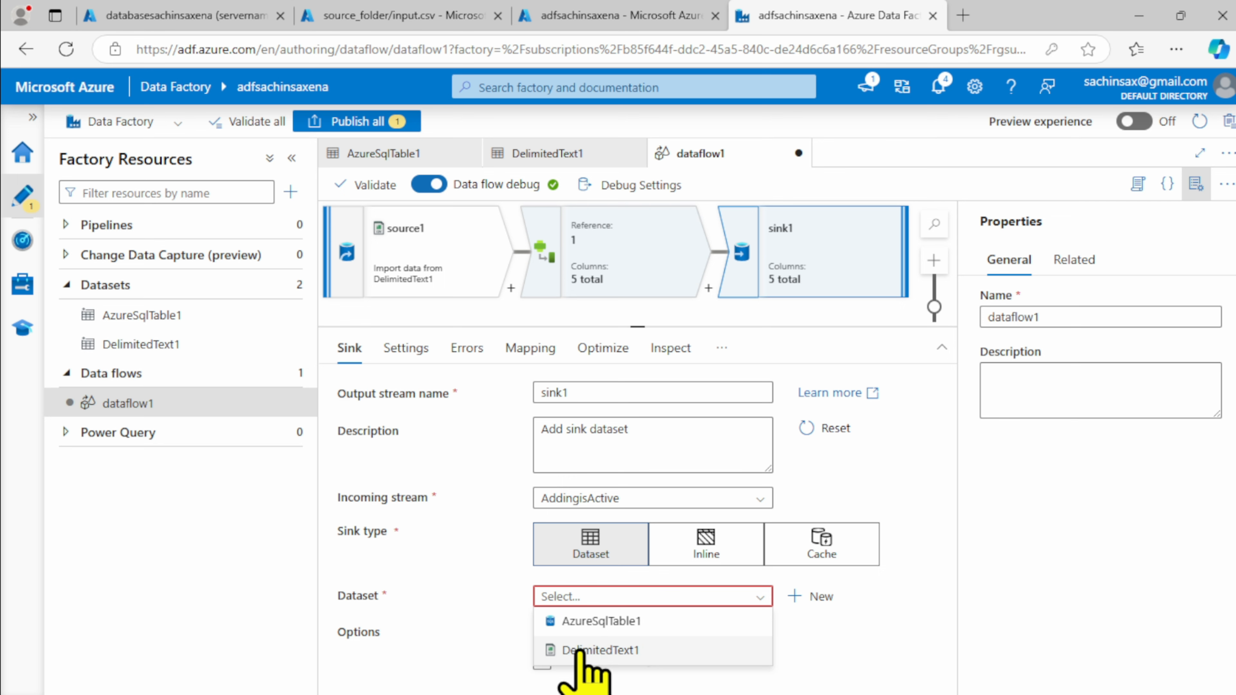
left_click(592, 620)
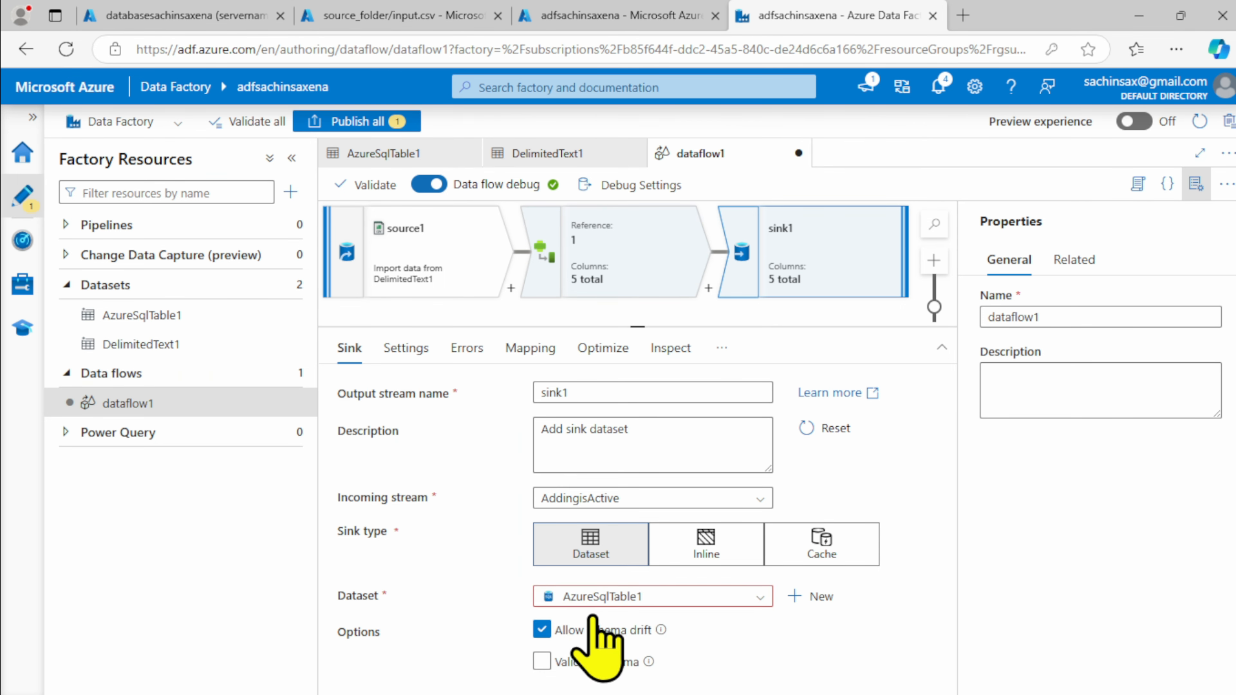
scroll(495, 474, "down", 1)
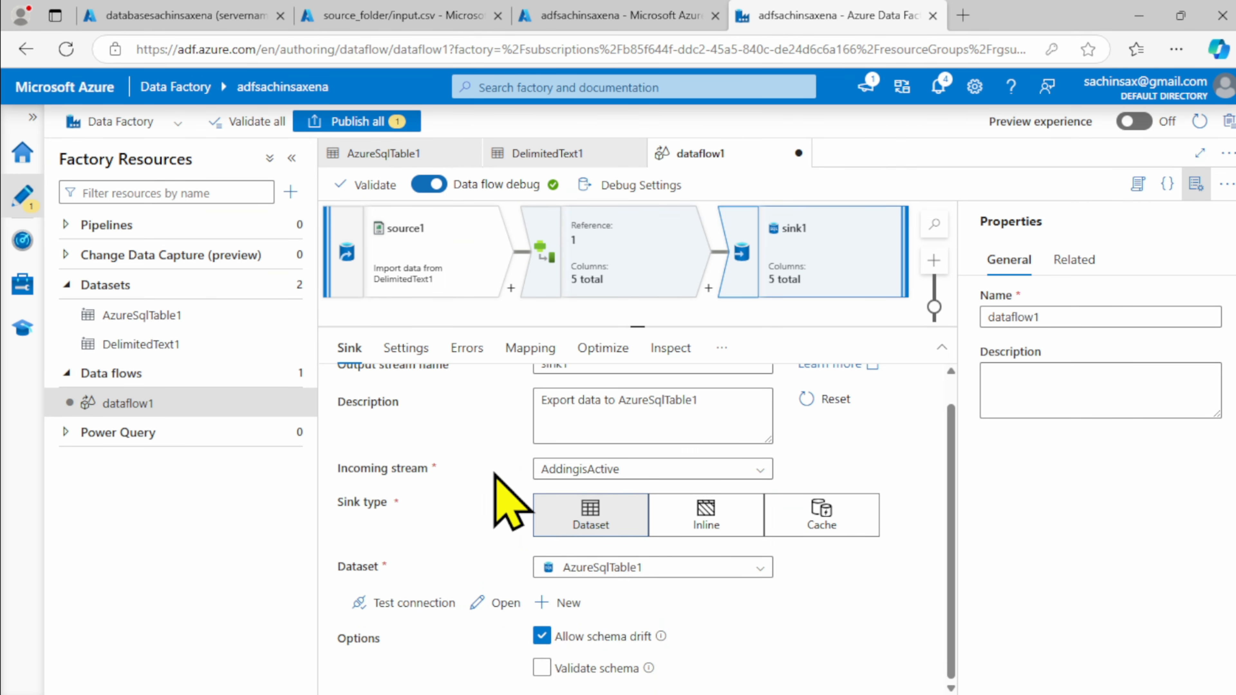
Step: Examine the sink's update method, table action and SQL script settings, and its error row handling options
left_click(427, 349)
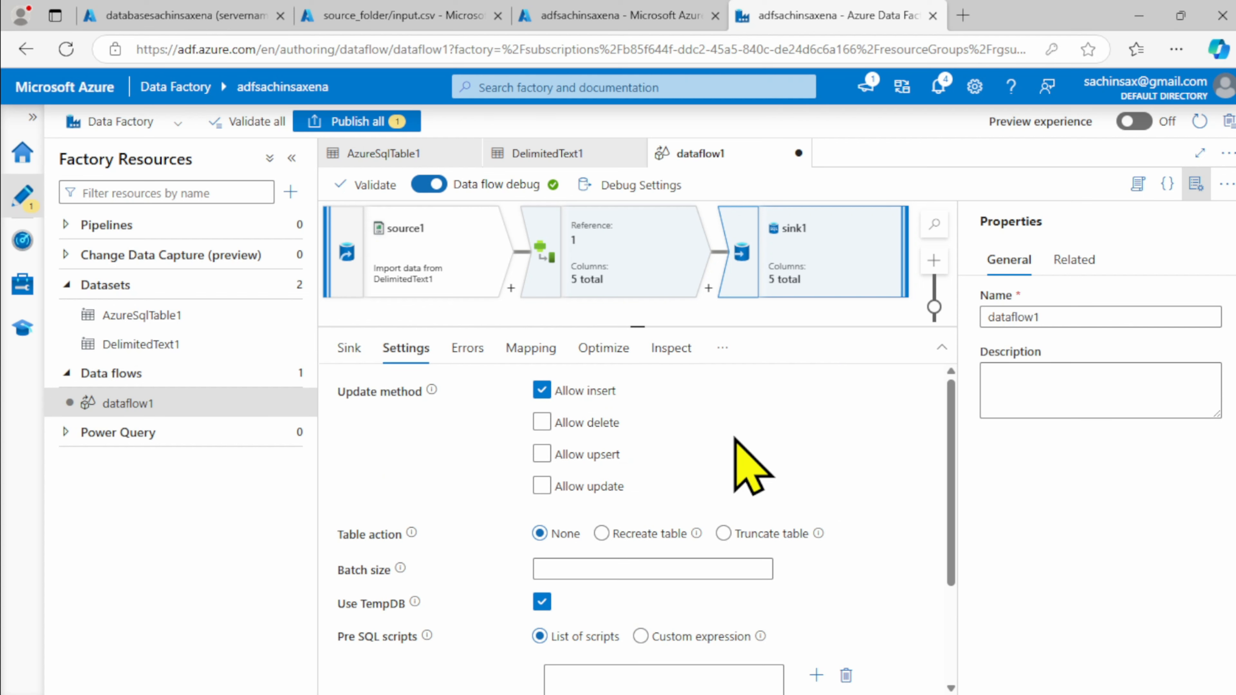
scroll(751, 491, "down", 3)
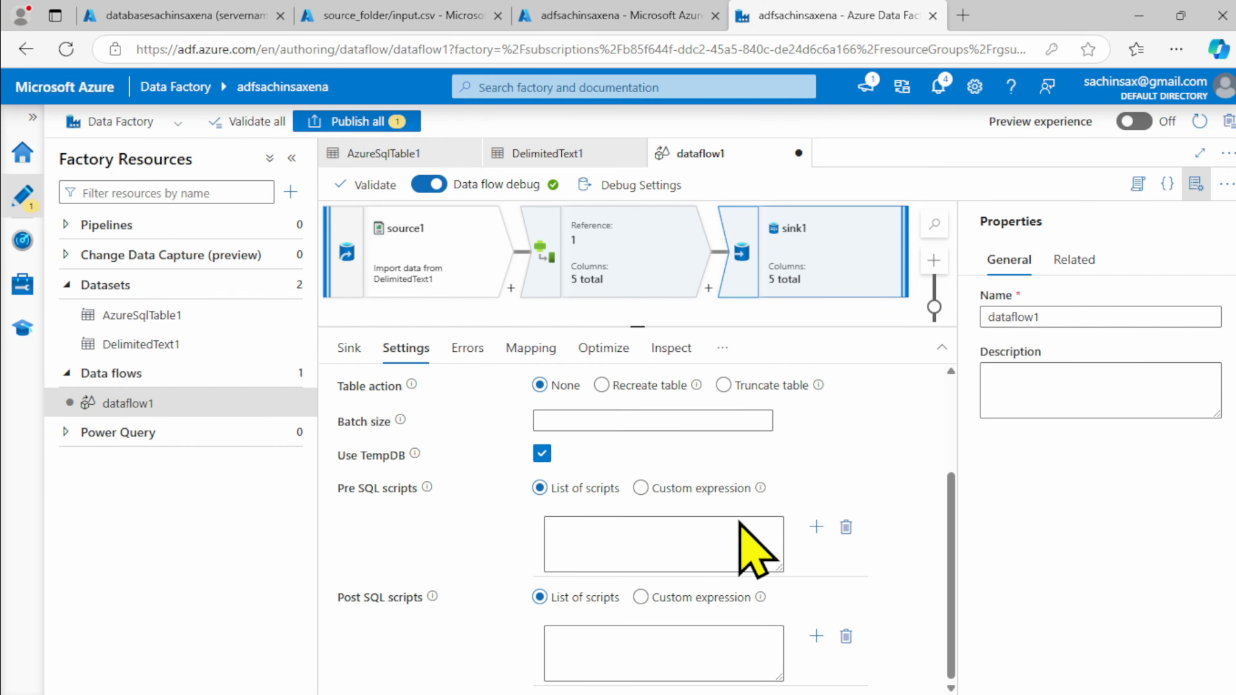
left_click(468, 351)
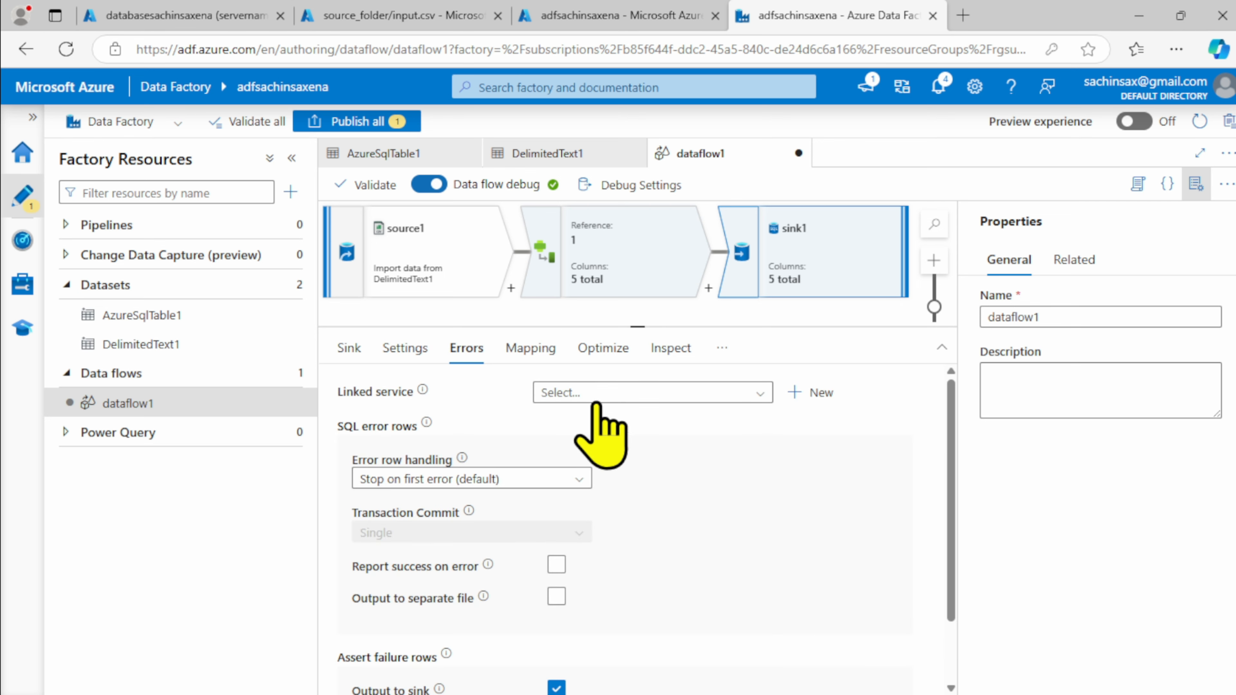
scroll(747, 545, "down", 2)
scroll(745, 538, "up", 2)
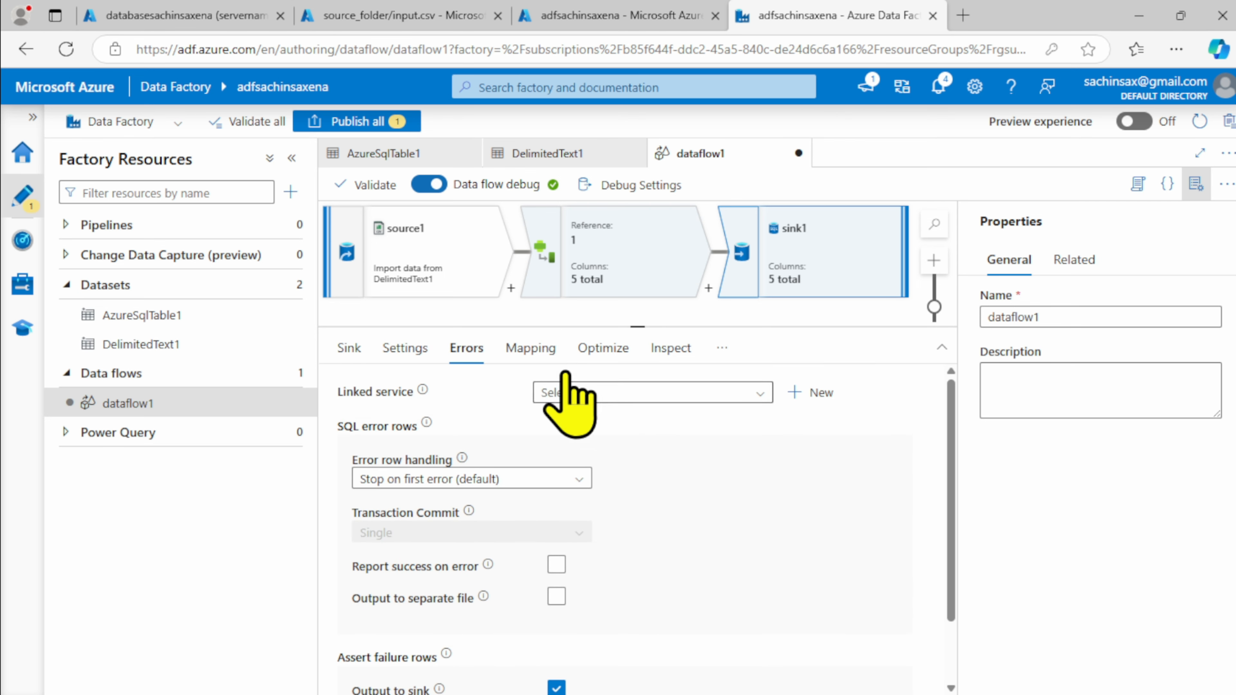
Step: Turn off auto mapping for sink1 and delete the mapping to the surrKey output column
left_click(530, 350)
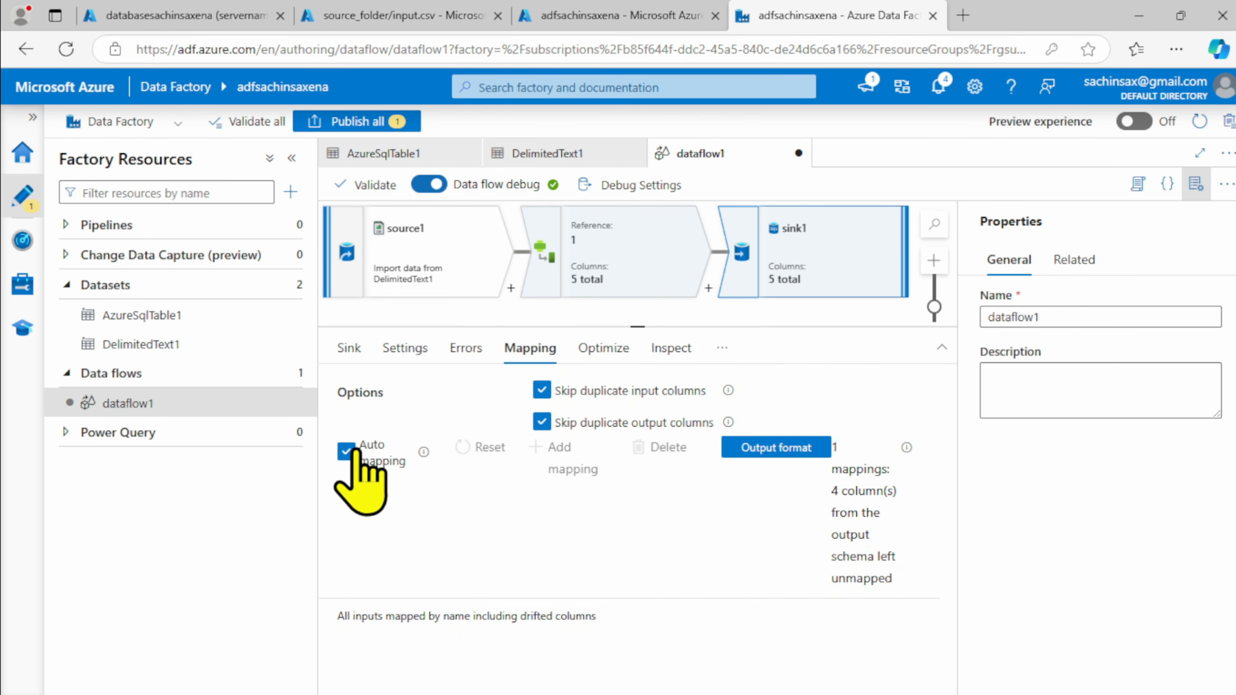
left_click(346, 451)
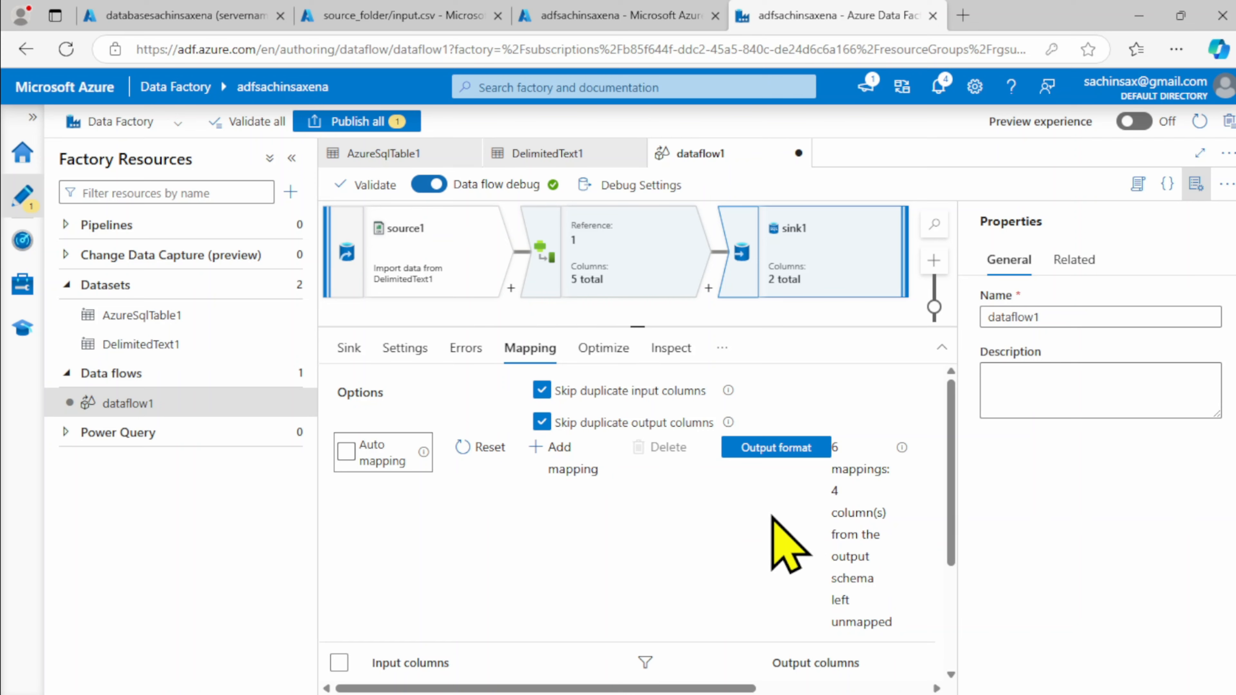
scroll(744, 511, "down", 3)
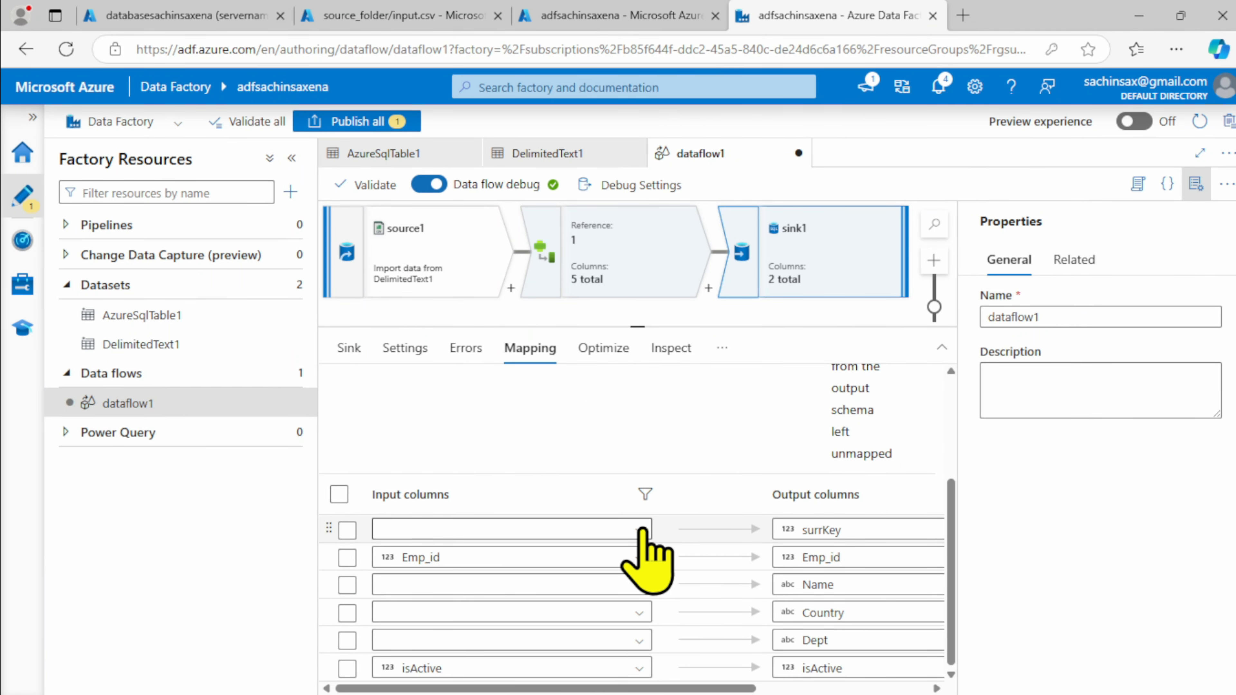
left_click_drag(756, 687, 927, 688)
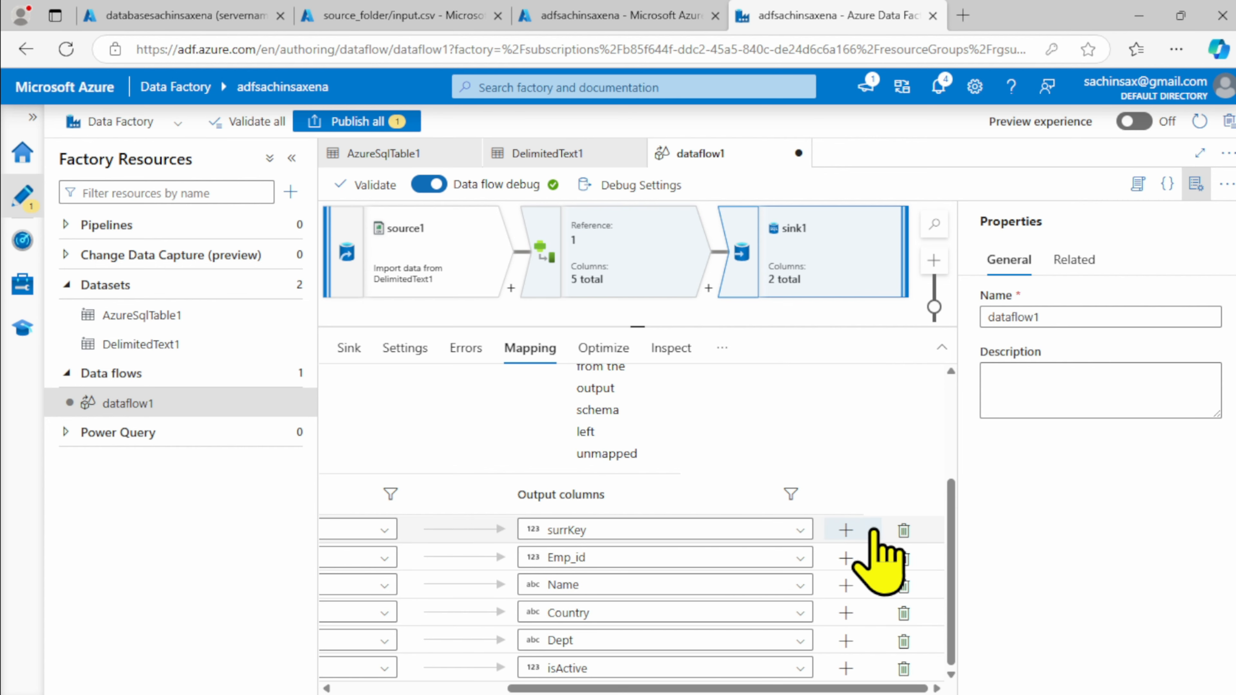
left_click(903, 530)
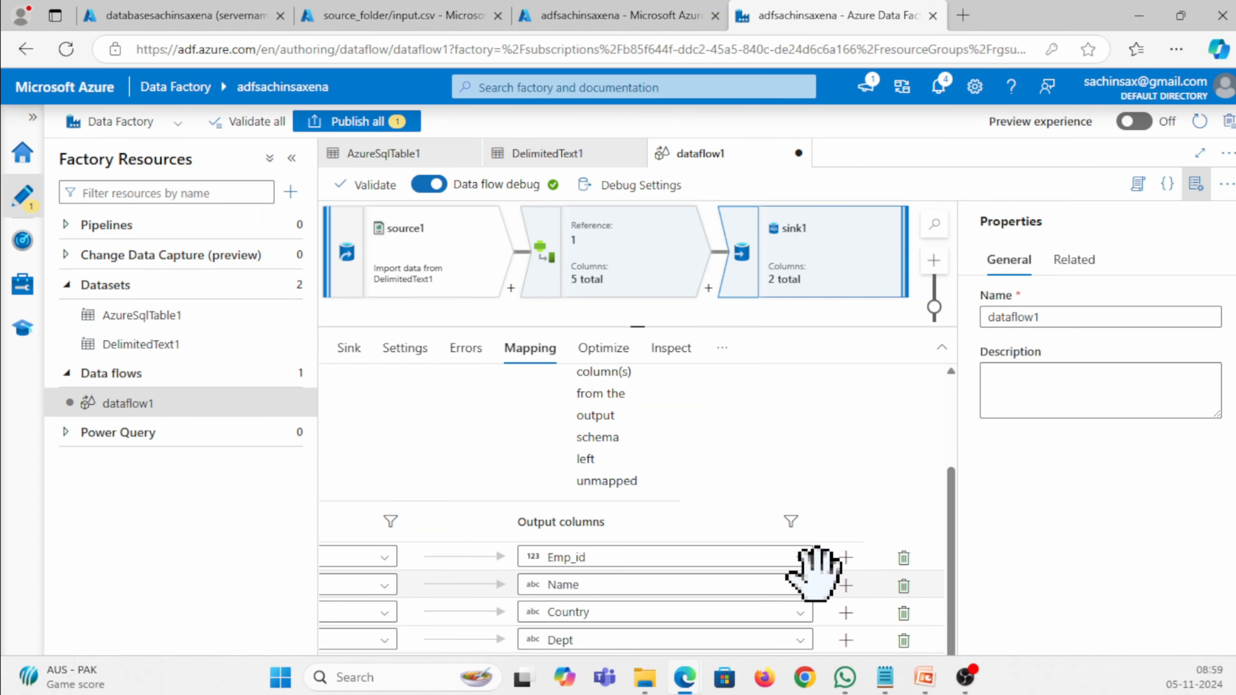
left_click_drag(826, 690, 639, 690)
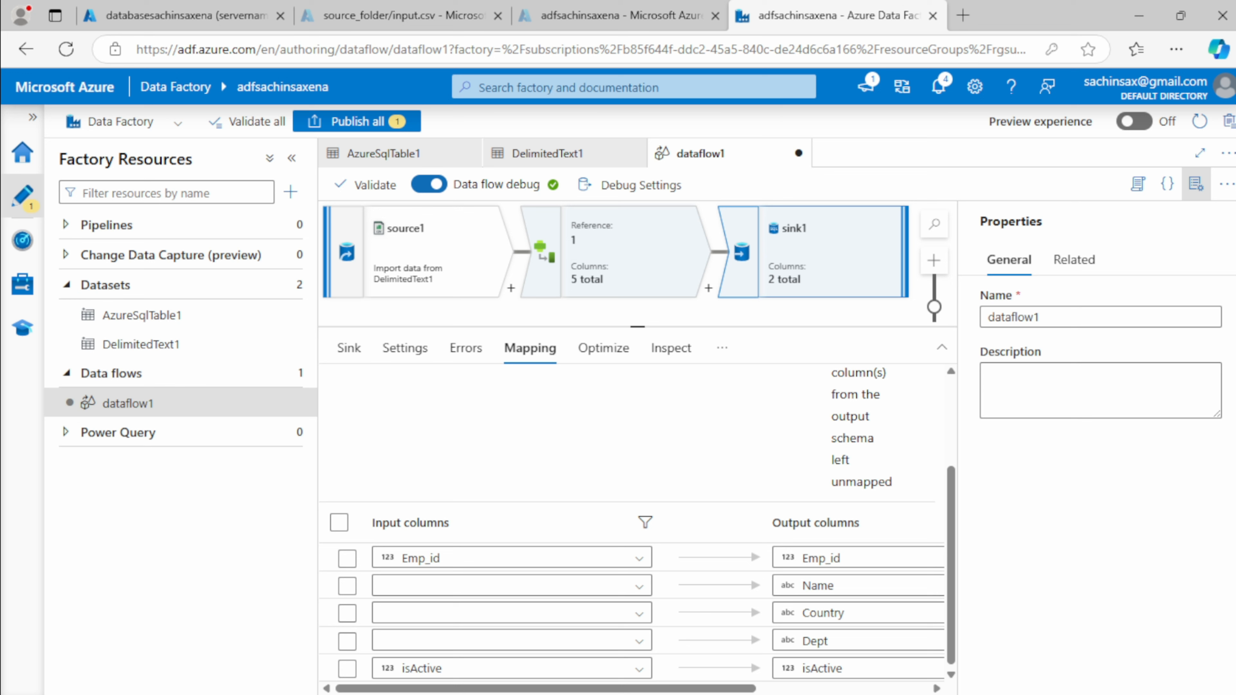
left_click_drag(757, 493, 930, 691)
mouse_move(328, 483)
left_mouse_down()
mouse_move(588, 663)
mouse_move(696, 691)
left_mouse_up()
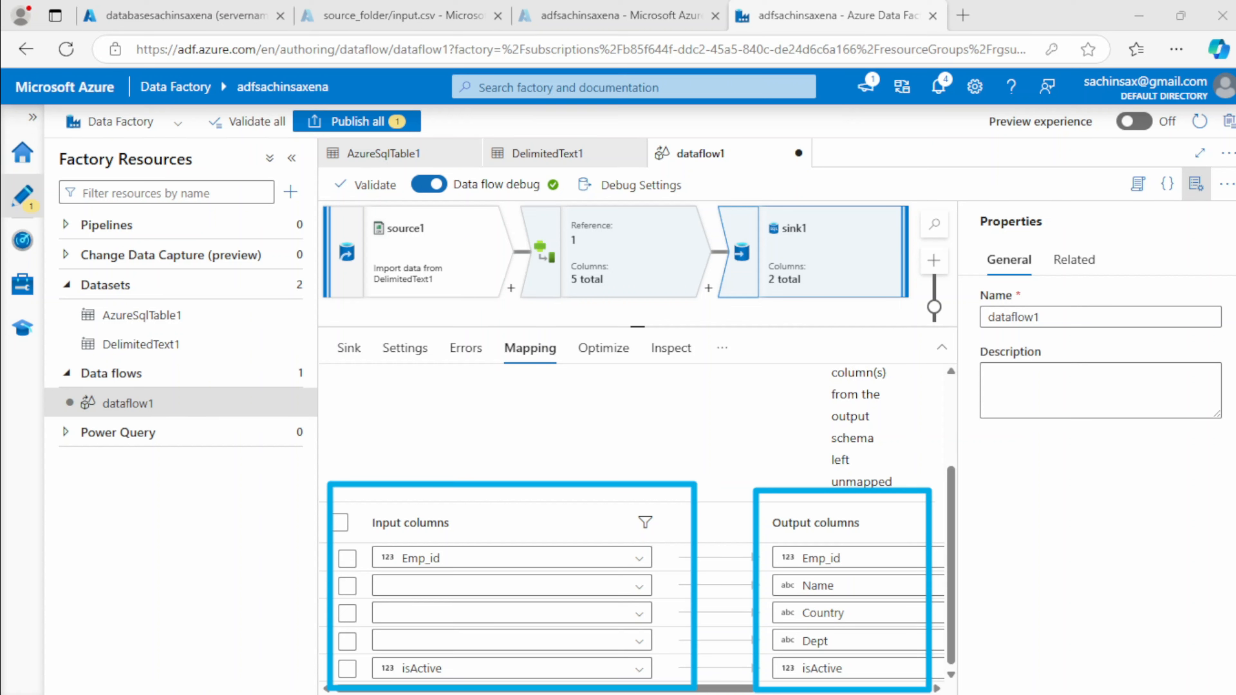
left_click(378, 443)
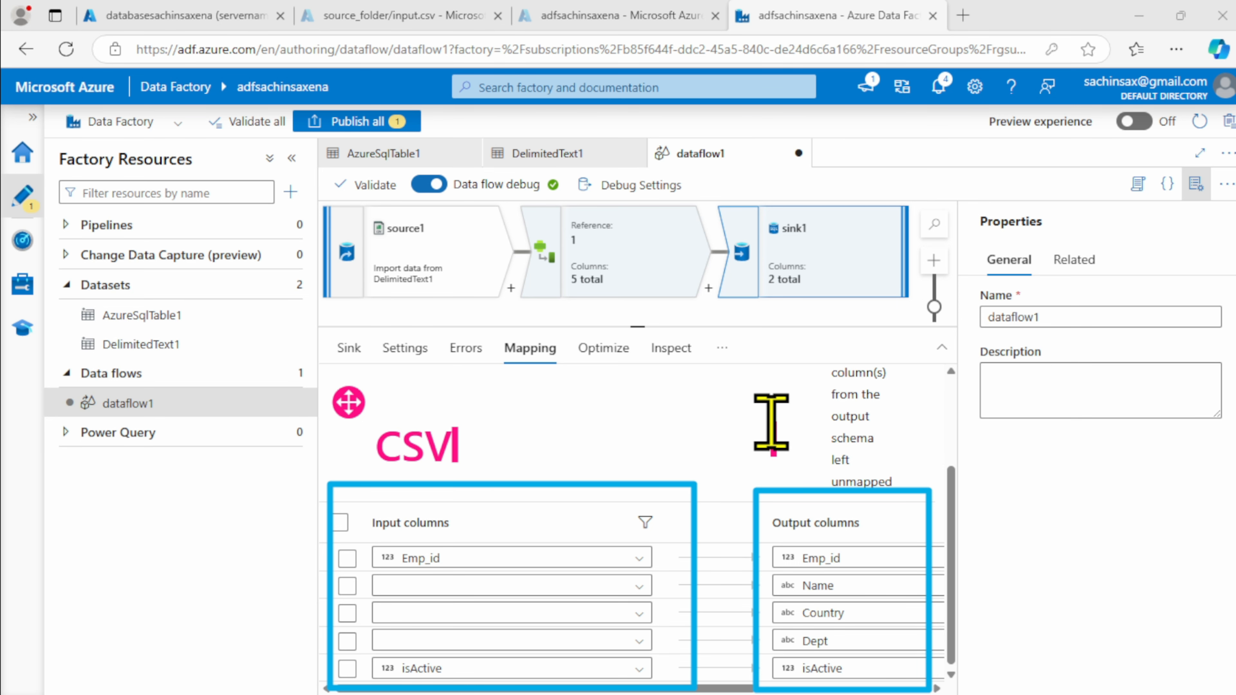
type("SQL")
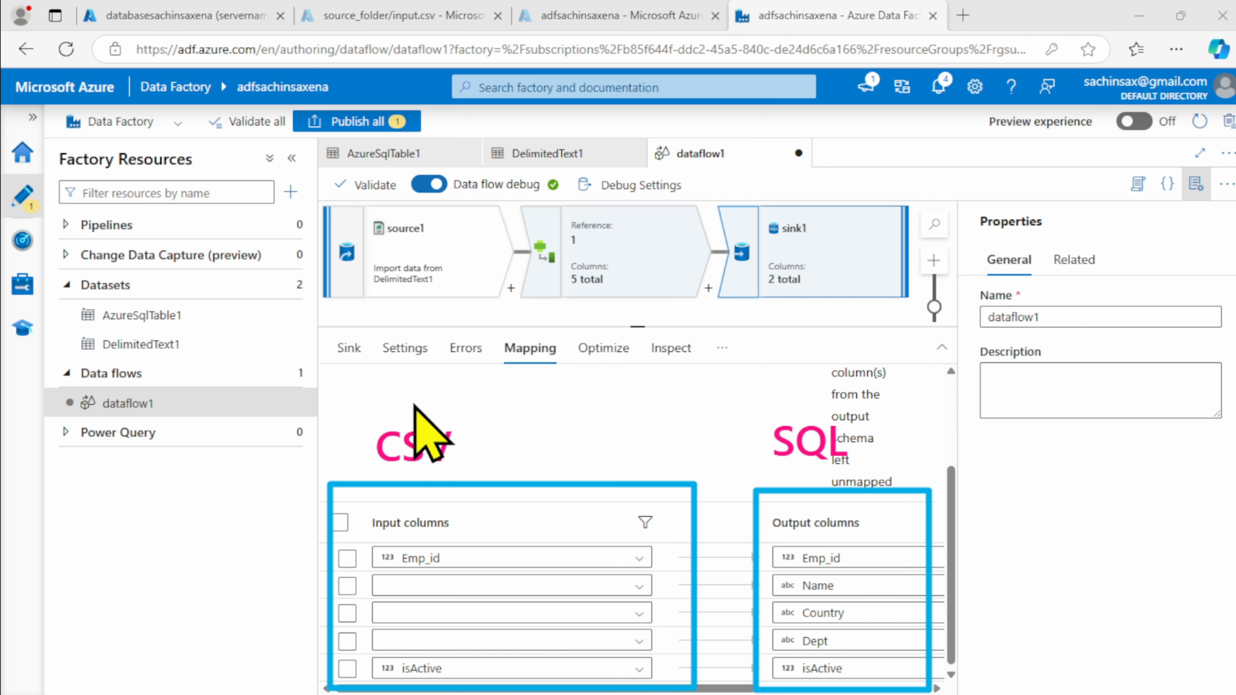
mouse_move(411, 402)
left_mouse_down()
mouse_move(431, 312)
mouse_move(426, 267)
left_mouse_up()
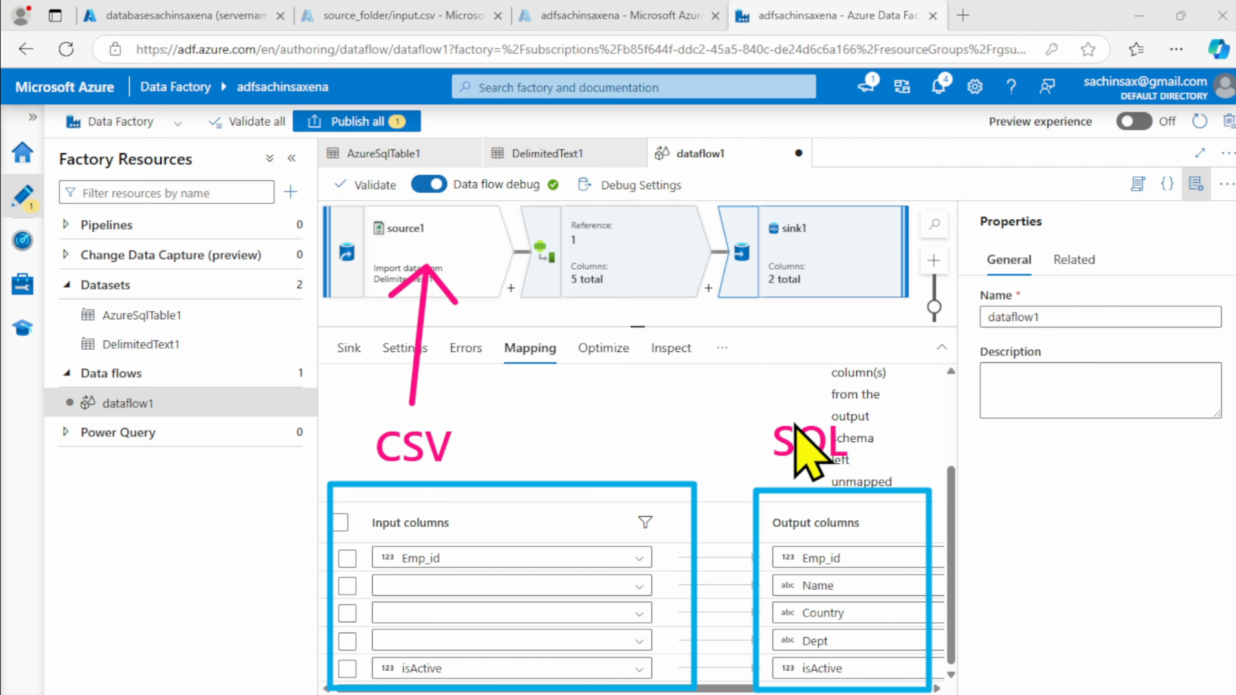
left_click_drag(788, 406, 800, 273)
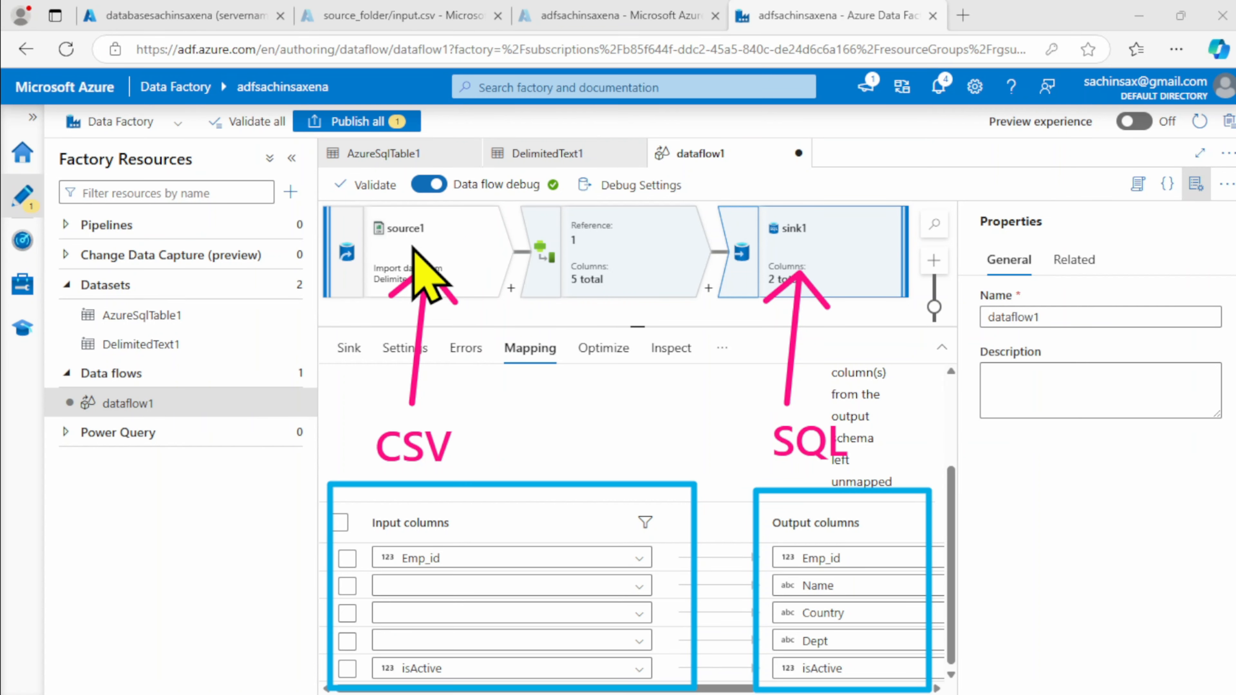
mouse_move(355, 301)
left_mouse_down()
mouse_move(399, 221)
mouse_move(391, 239)
left_mouse_up()
mouse_move(707, 366)
left_mouse_down()
mouse_move(767, 241)
mouse_move(723, 255)
left_mouse_up()
left_click_drag(767, 242, 781, 281)
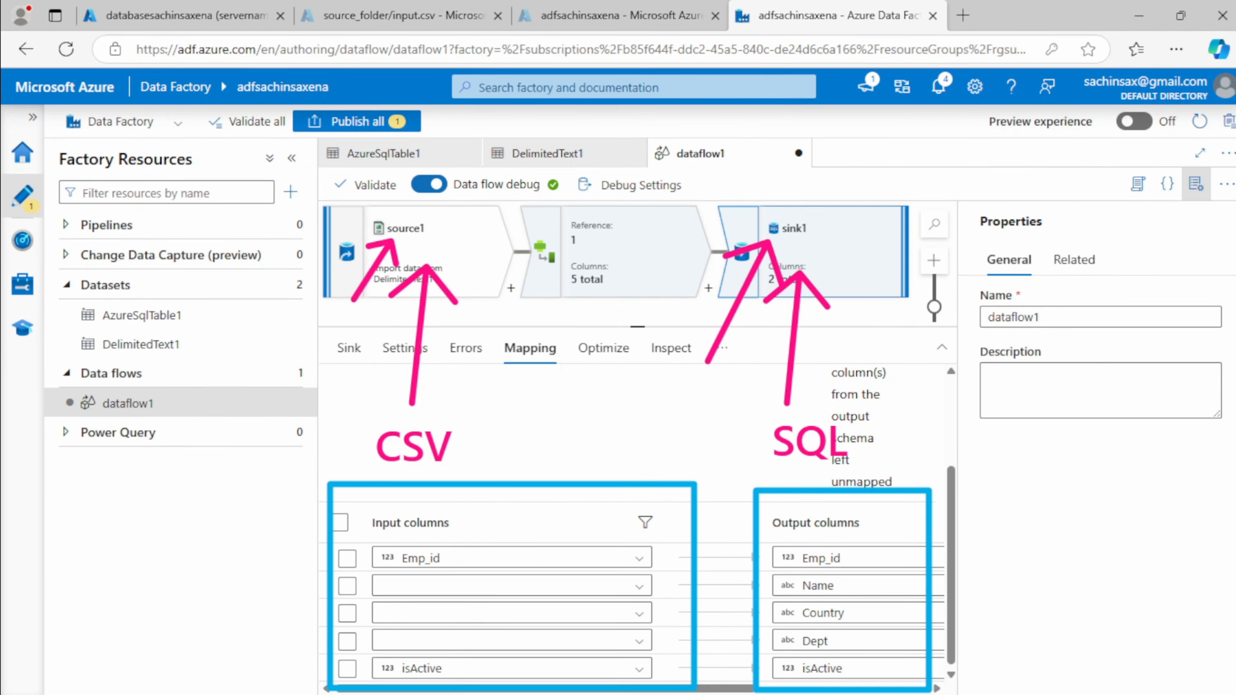
Step: Map the input columns Name, Country and Dept to the output columns of the same names in sink1
left_click(638, 614)
scroll(471, 633, "down", 1)
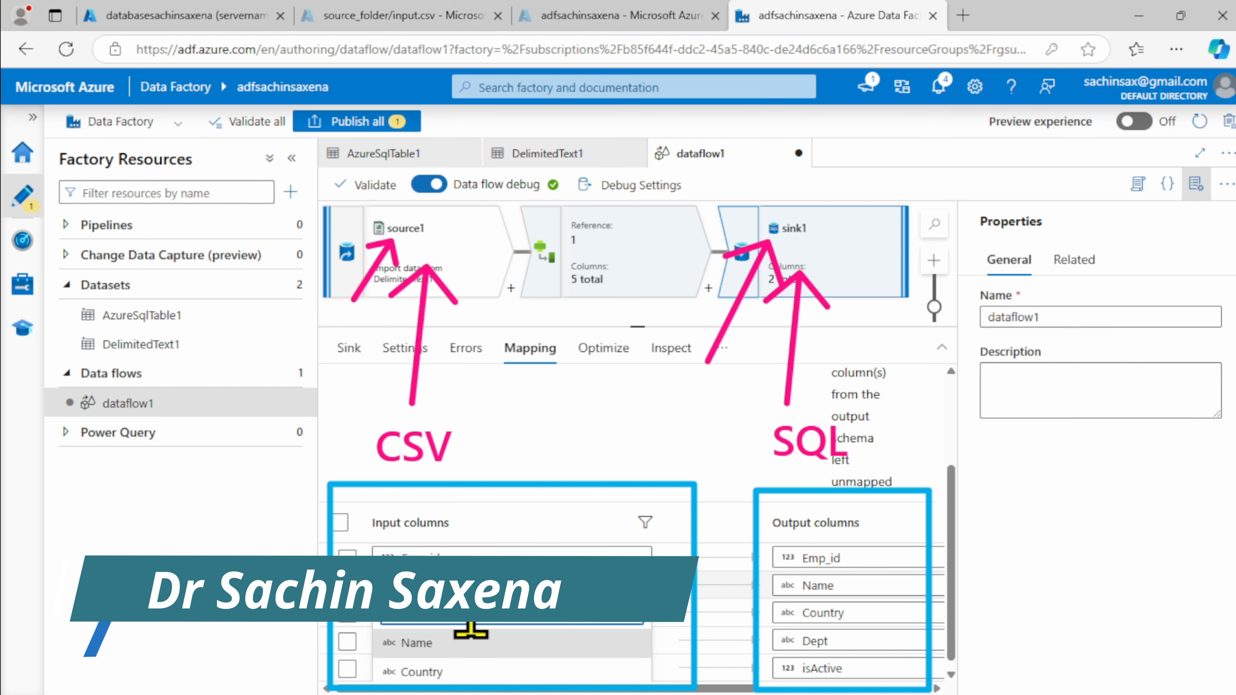
left_click(470, 640)
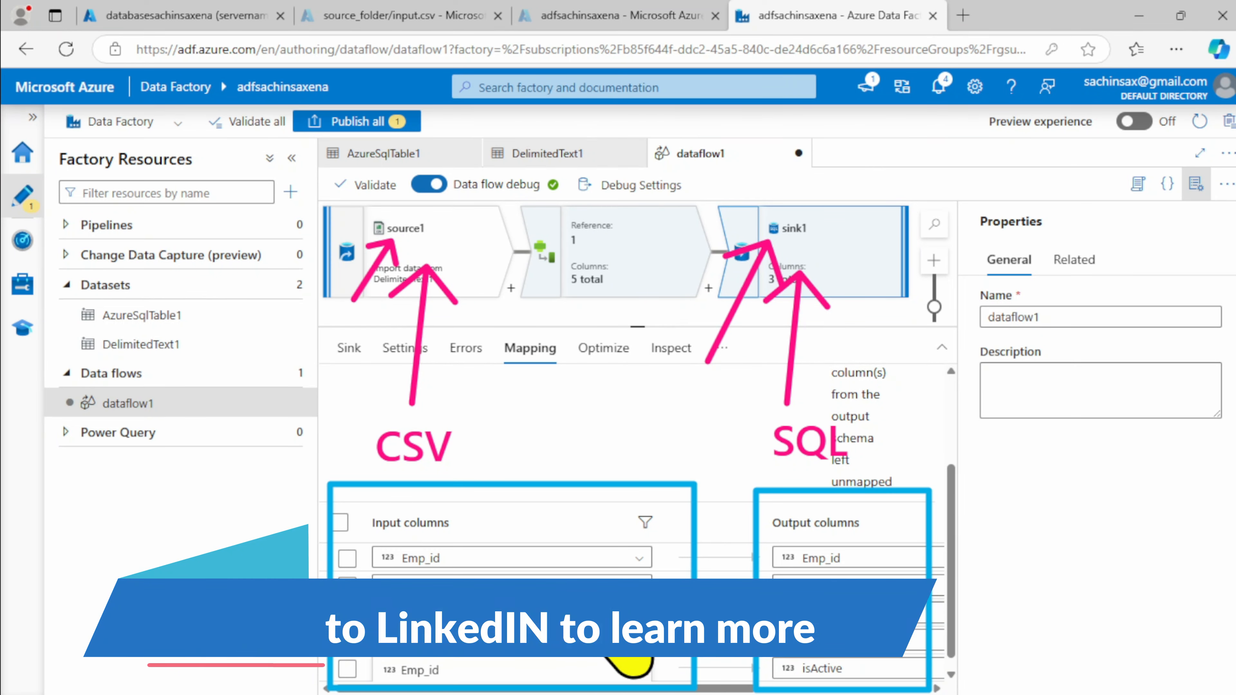
left_click(617, 614)
type("cou")
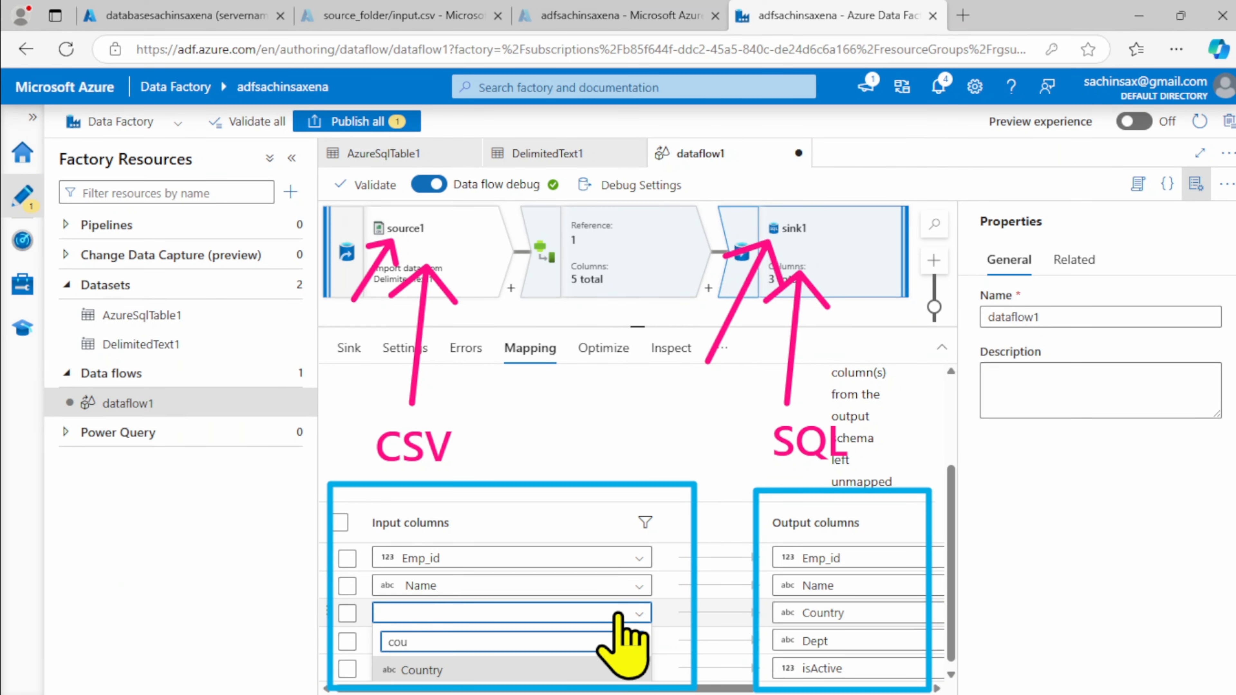
left_click(413, 669)
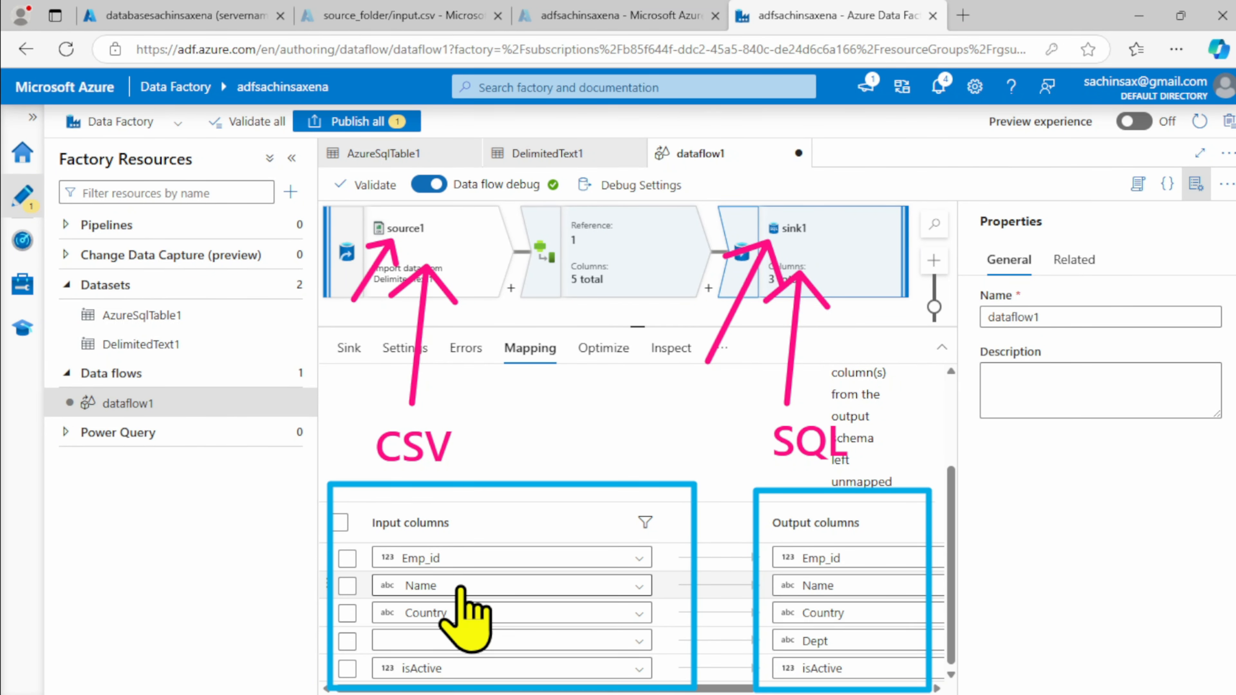
left_click(426, 642)
type("de")
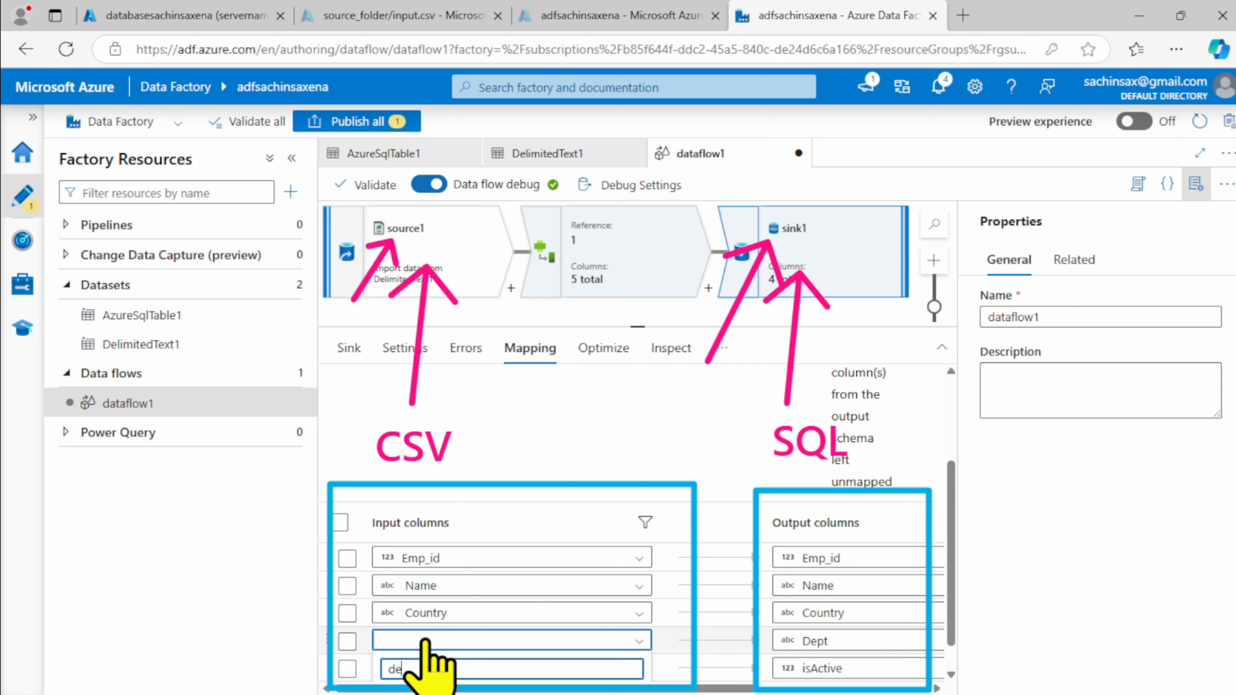
type("p")
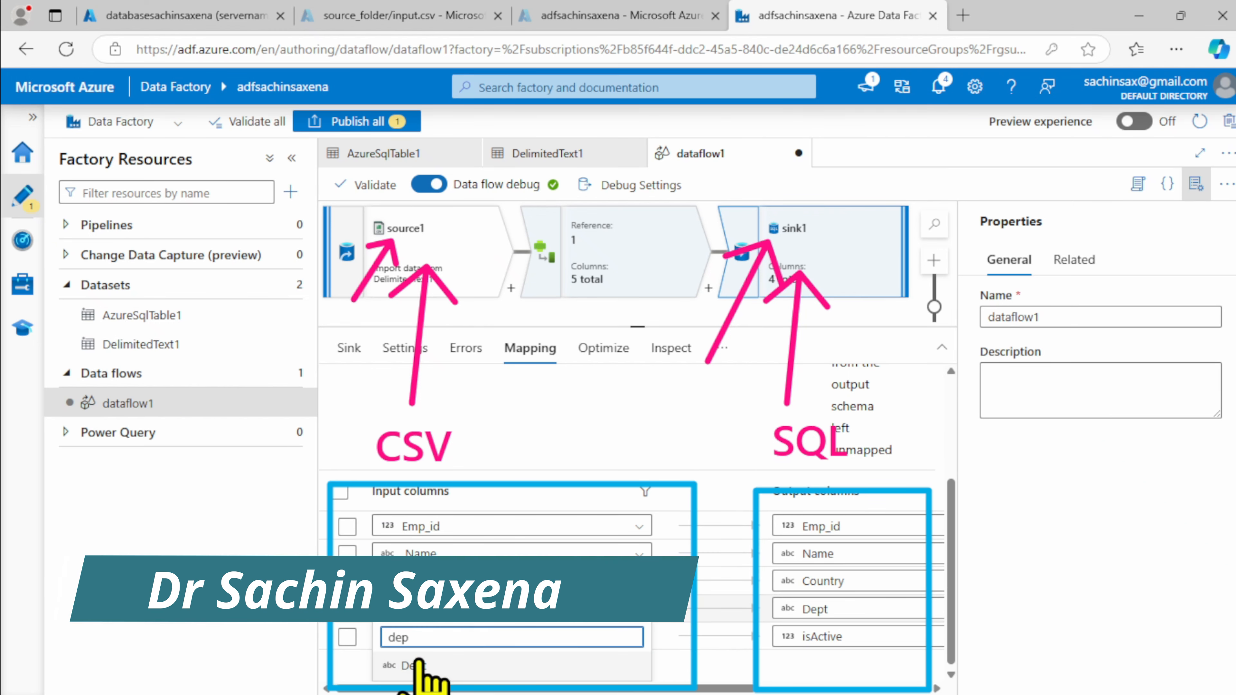
left_click(414, 665)
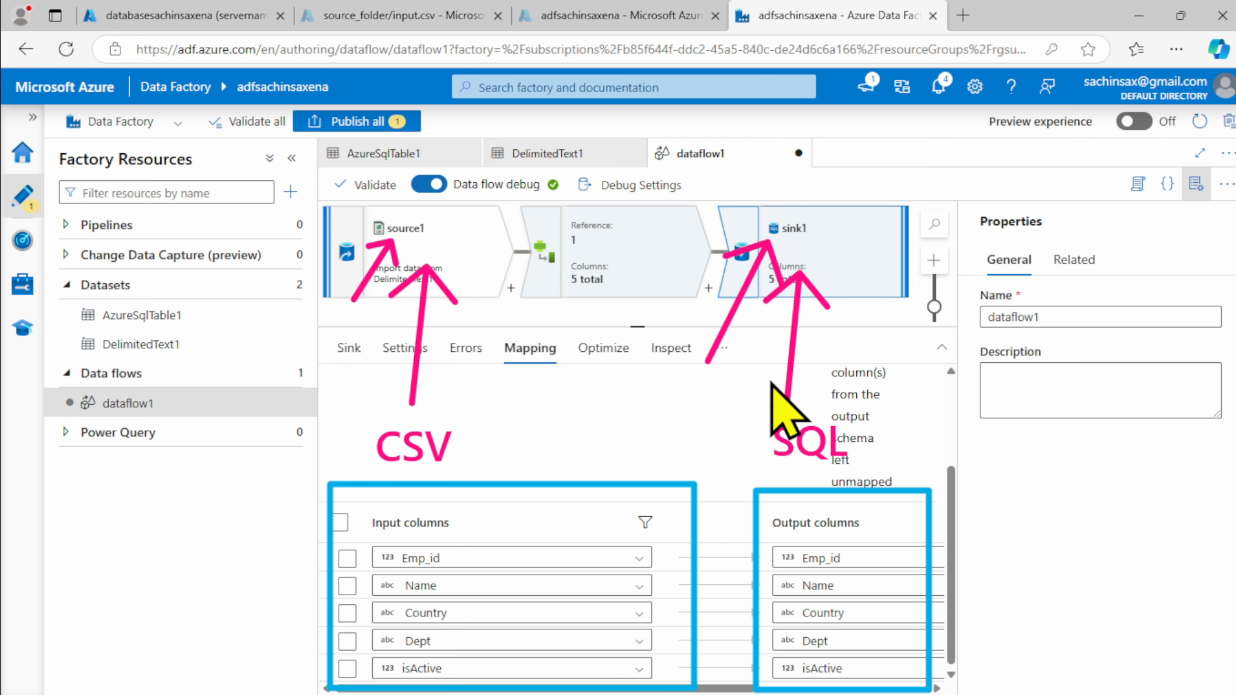
Step: Enlarge the data flow canvas and open the data preview of sink1
left_click_drag(637, 326, 645, 489)
left_click(625, 403)
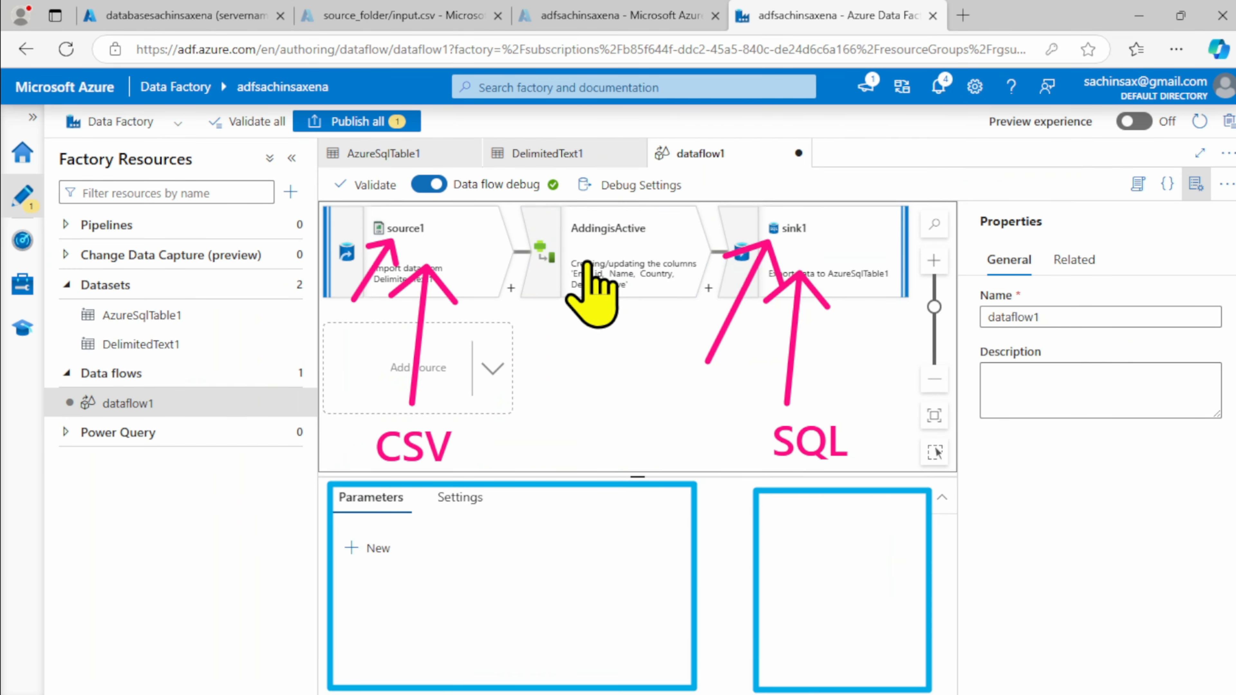
left_click(823, 241)
left_click(722, 497)
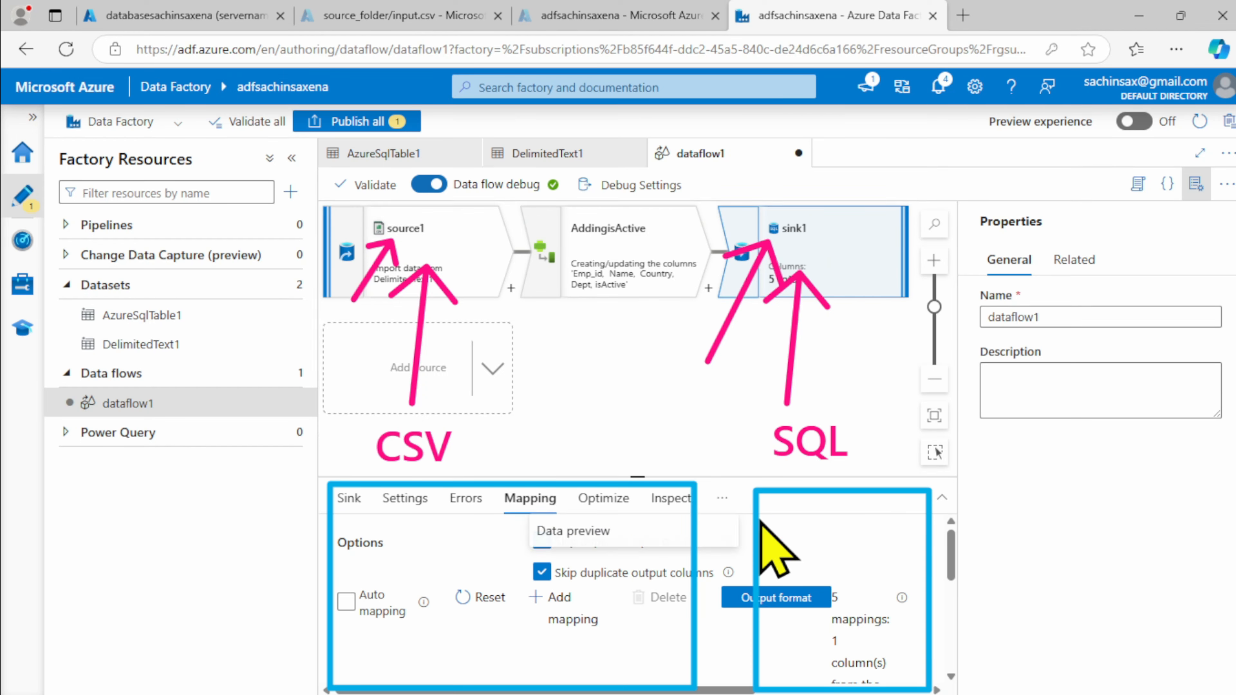
left_click(570, 531)
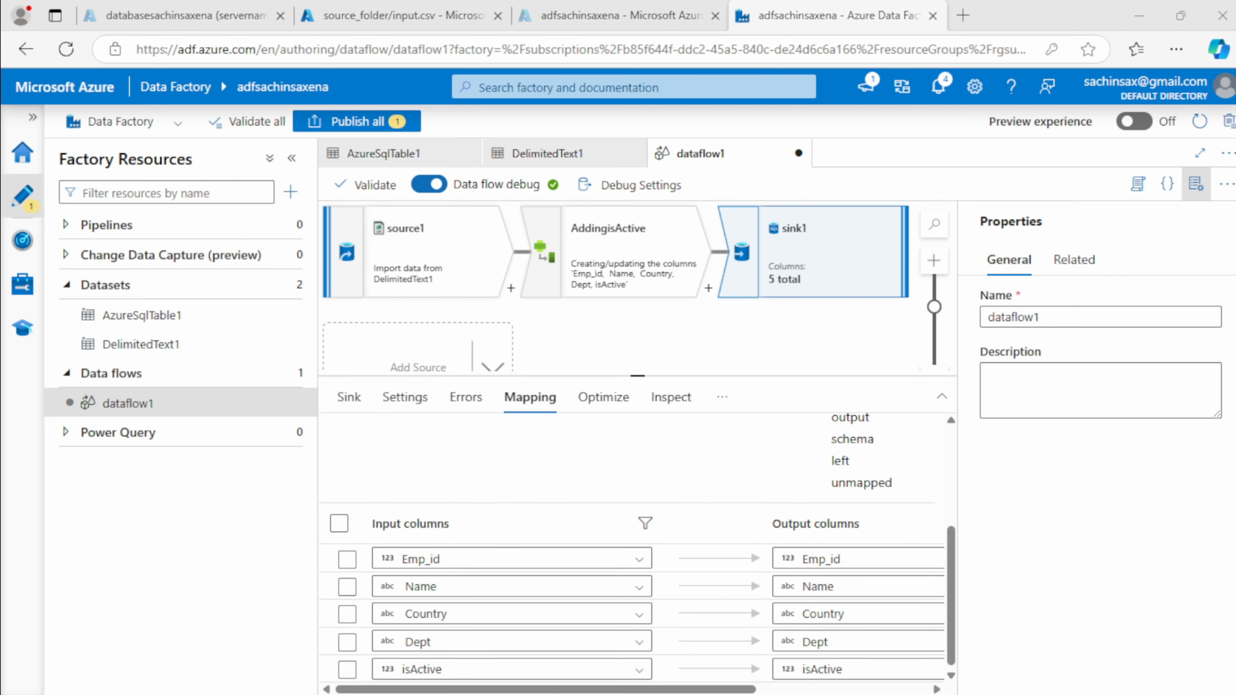
Step: Add a second source to the data flow below source1 and set its dataset to AzureSqlTable1
left_click_drag(643, 388, 565, 472)
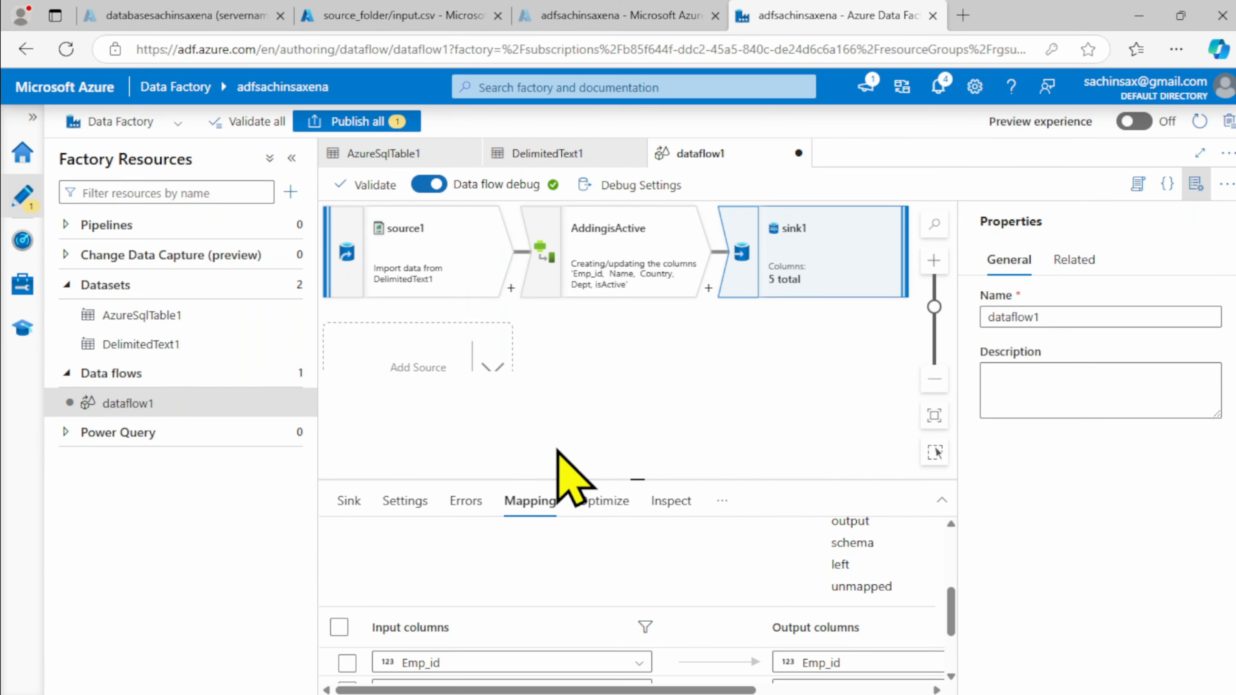
left_click(493, 366)
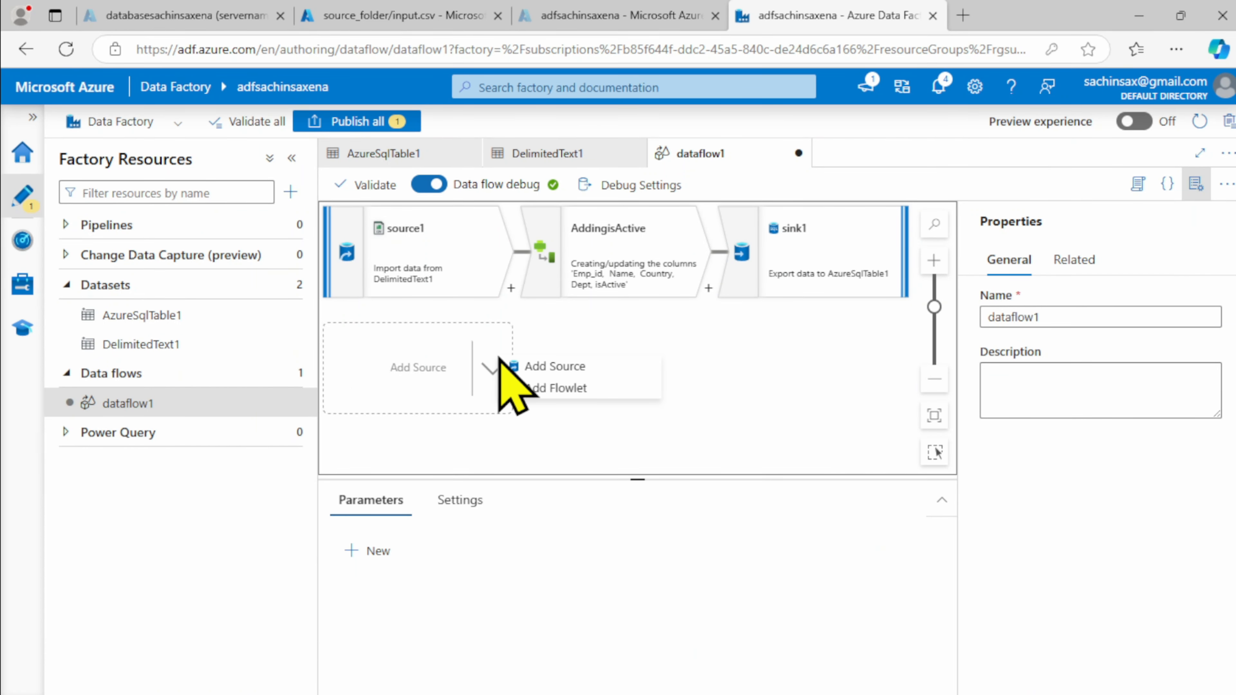
left_click(541, 369)
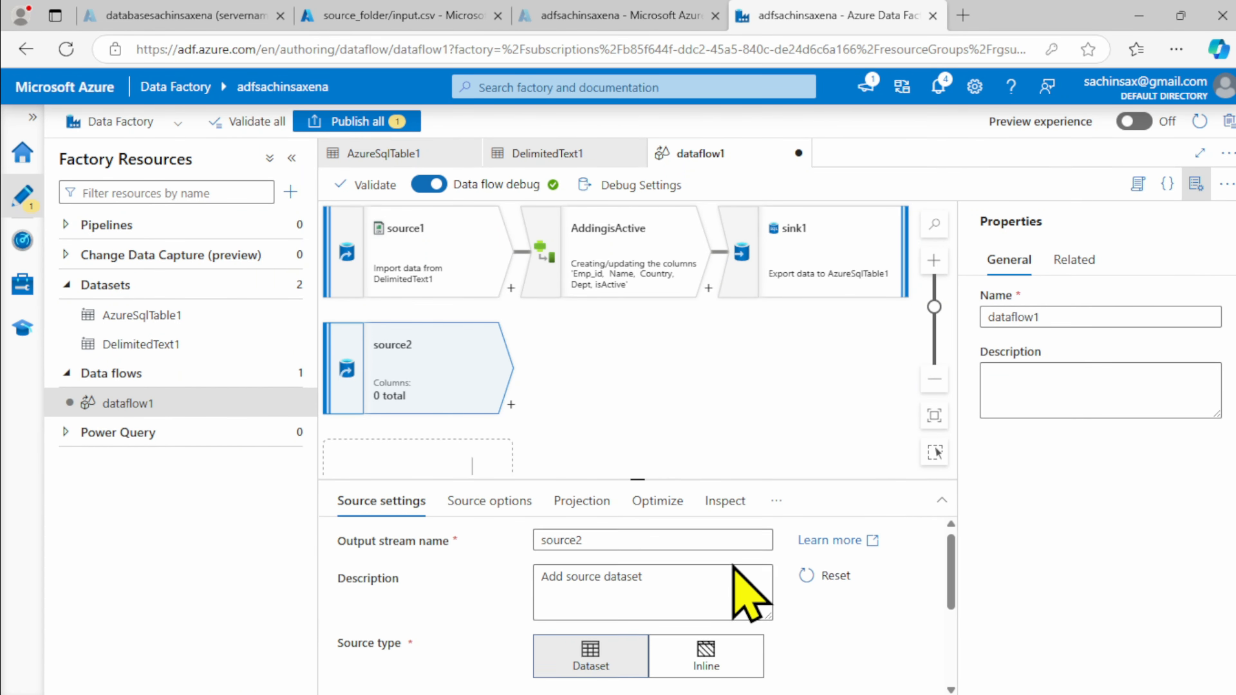
left_click(714, 535)
left_click(627, 566)
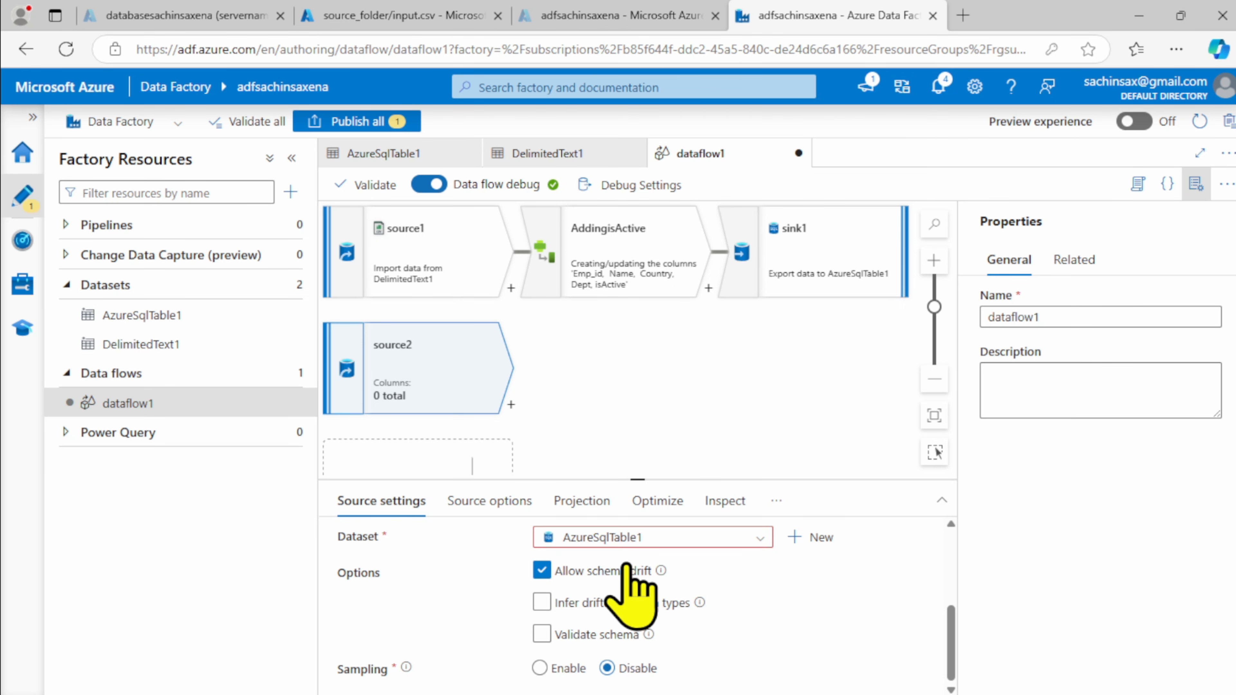
Step: Preview the data of source2 and compare it with the std table rows in the SQL query editor results
left_click(777, 501)
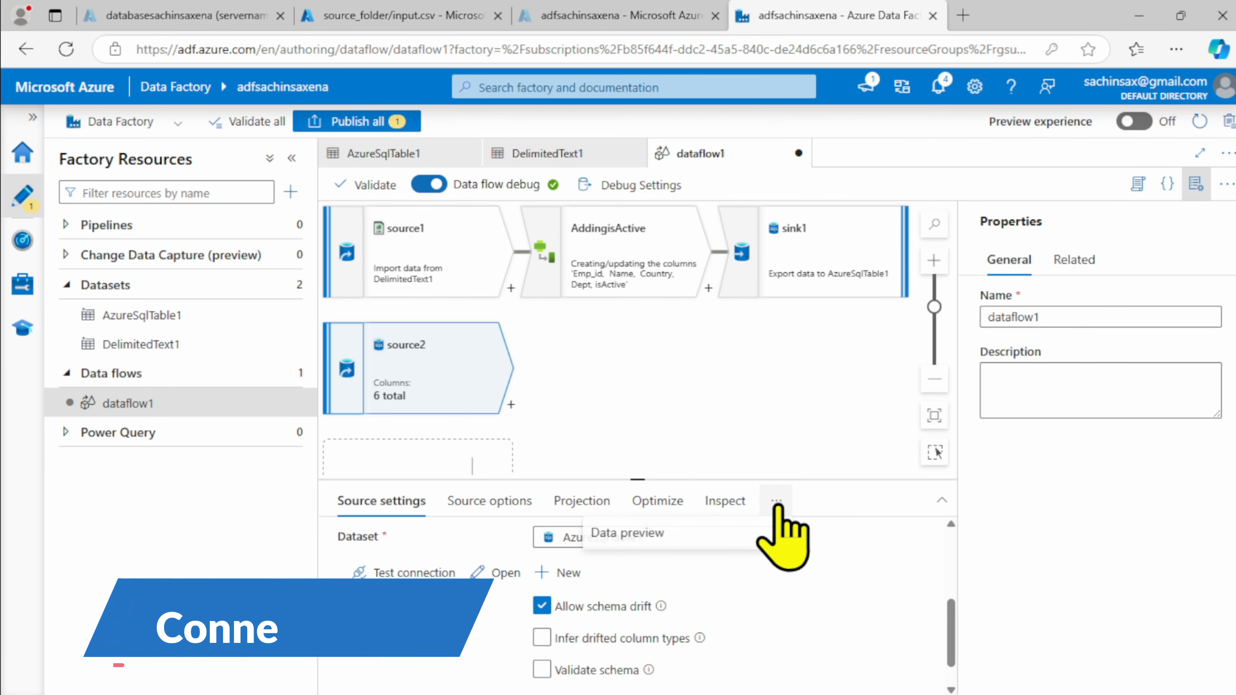
left_click(654, 535)
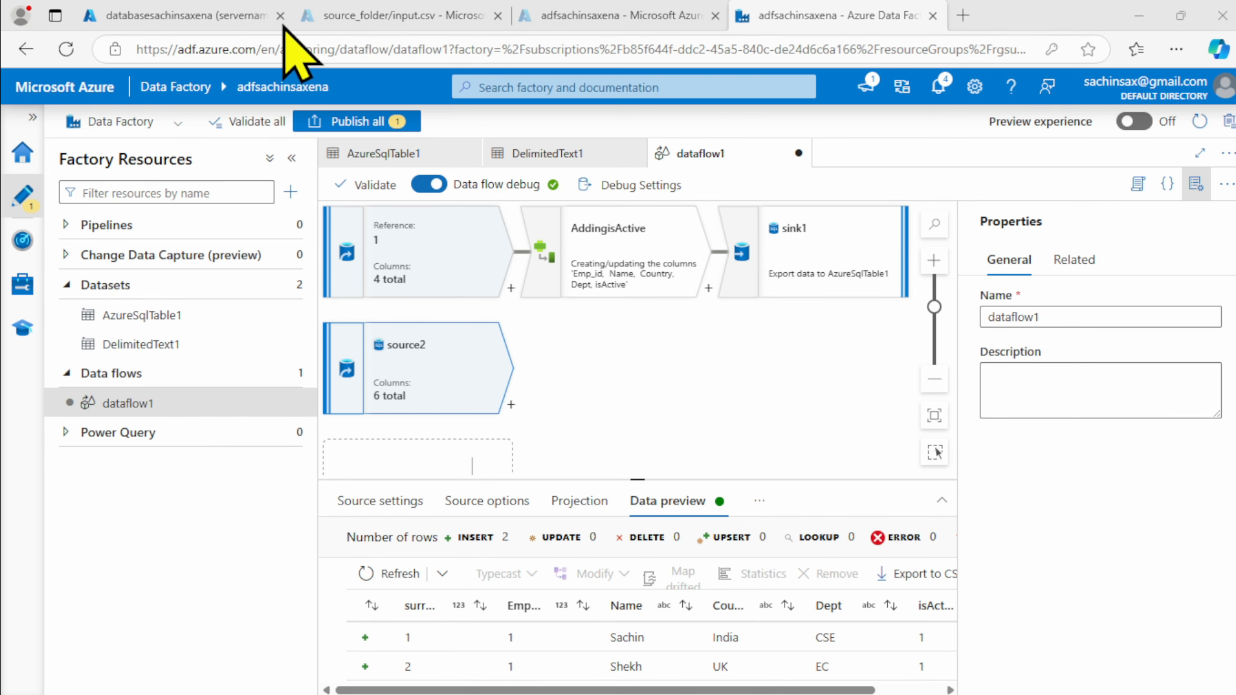
left_click(141, 8)
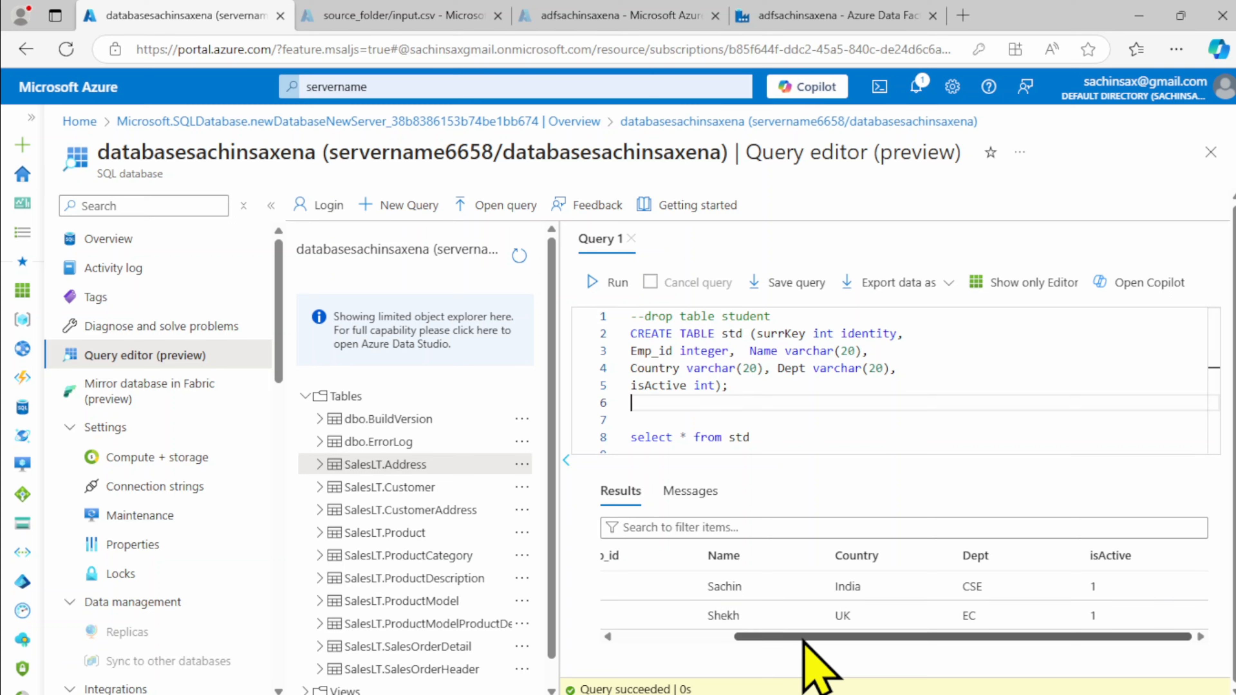
left_click_drag(808, 638, 688, 638)
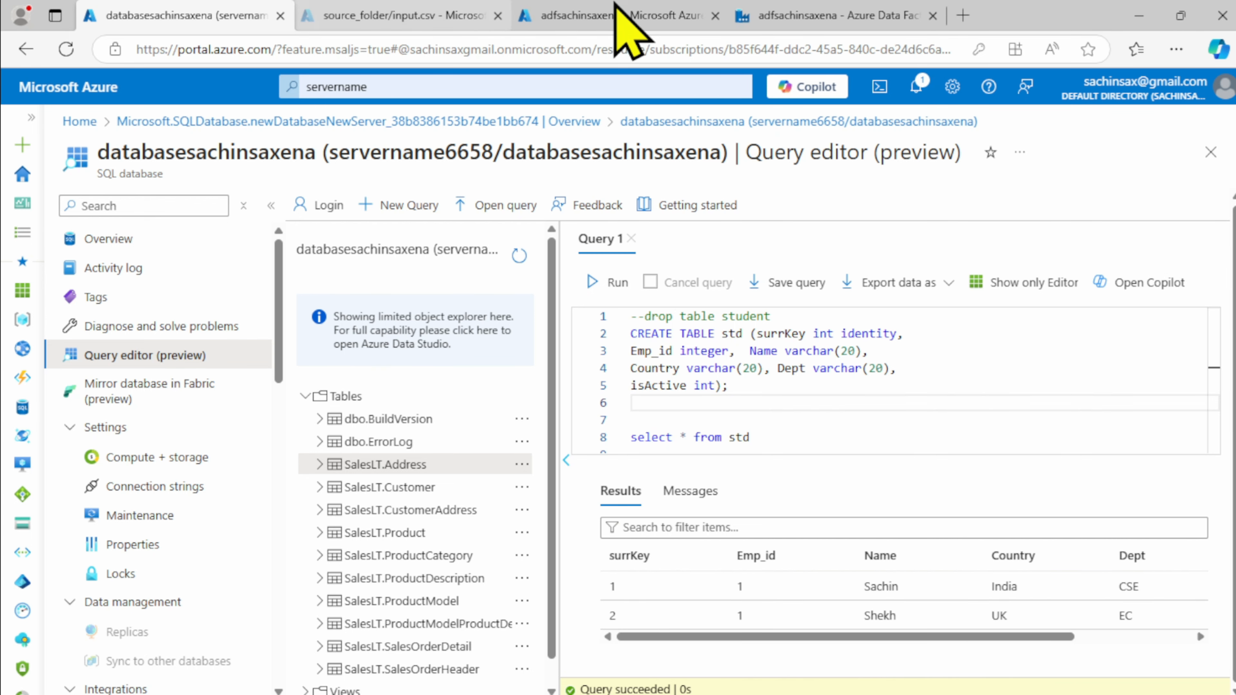
left_click(808, 17)
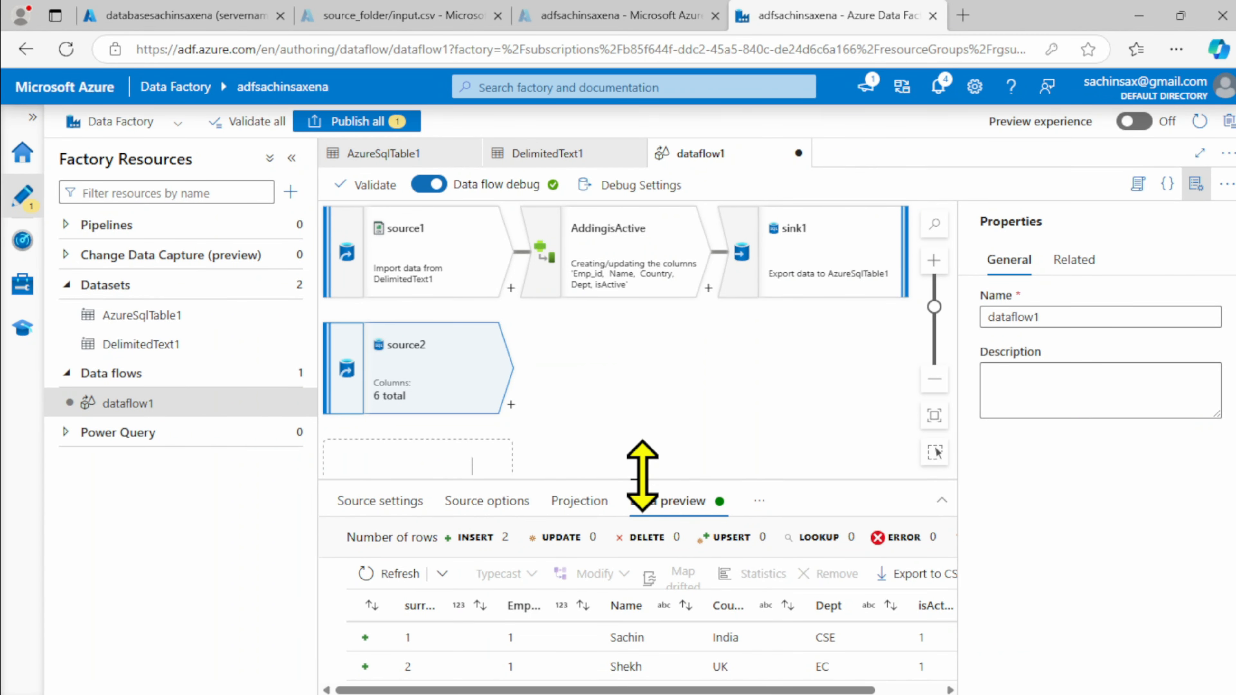
Step: Add a Select transformation after source2 and enlarge its settings area
left_click_drag(642, 476, 635, 517)
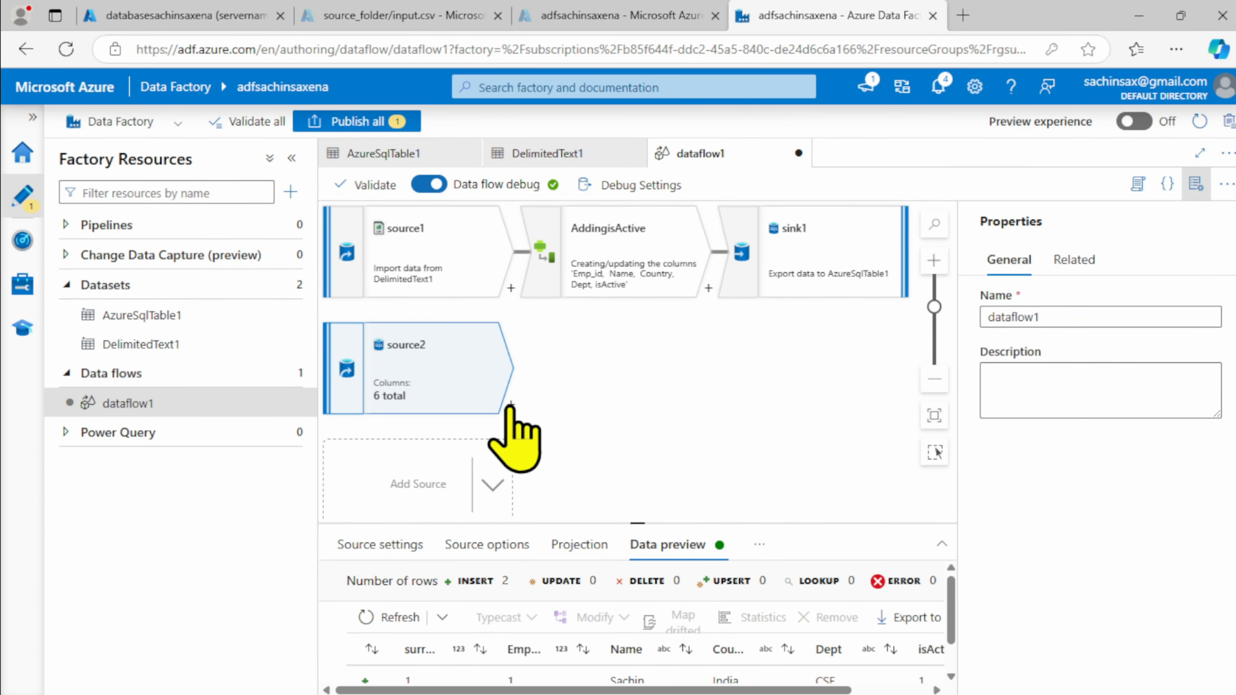
left_click(510, 404)
scroll(594, 404, "down", 2)
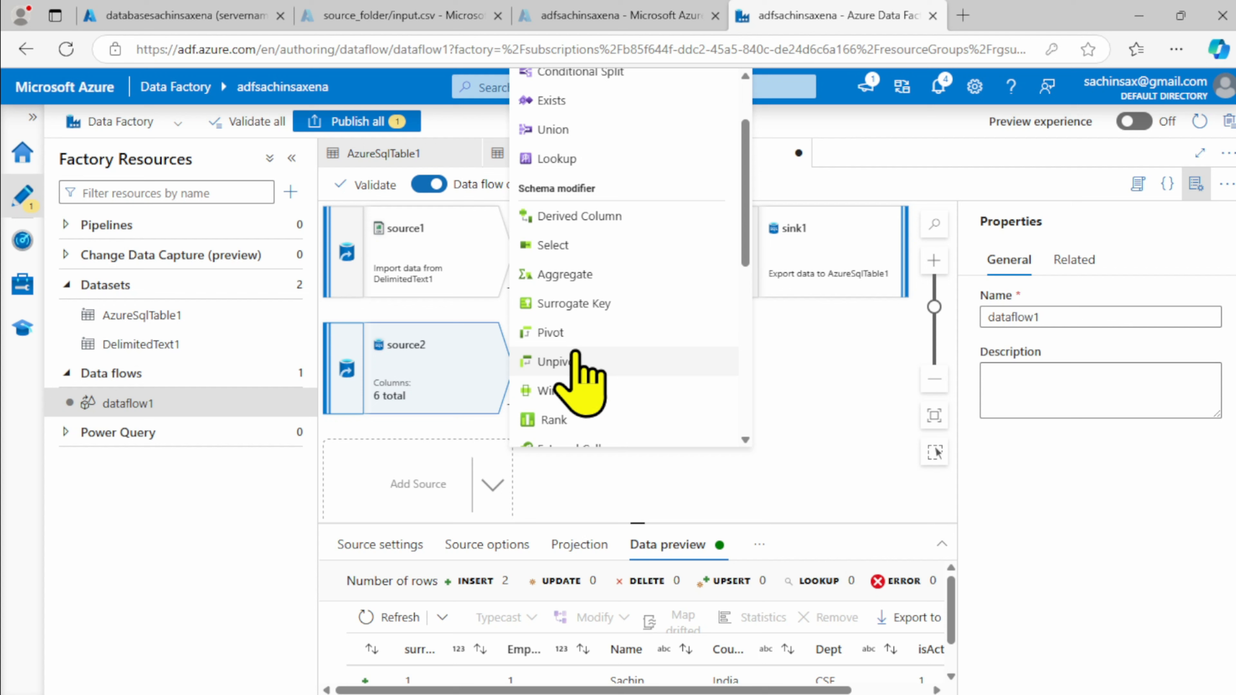
left_click(560, 246)
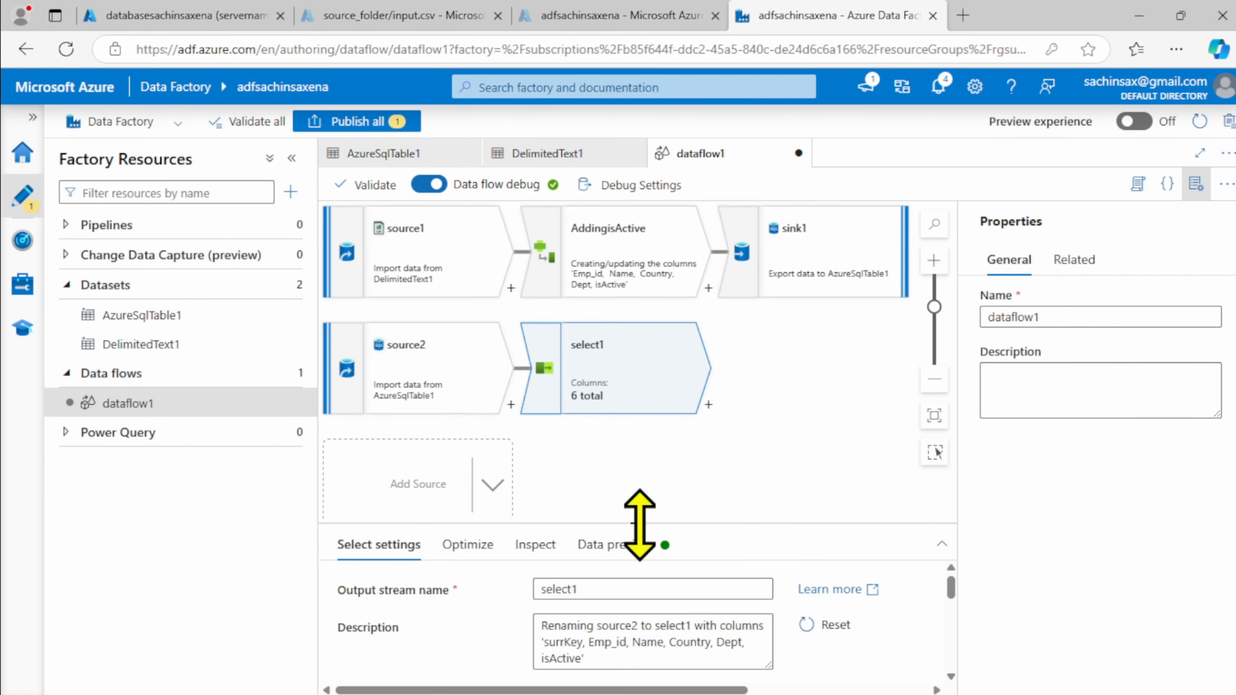
left_click_drag(640, 518, 684, 199)
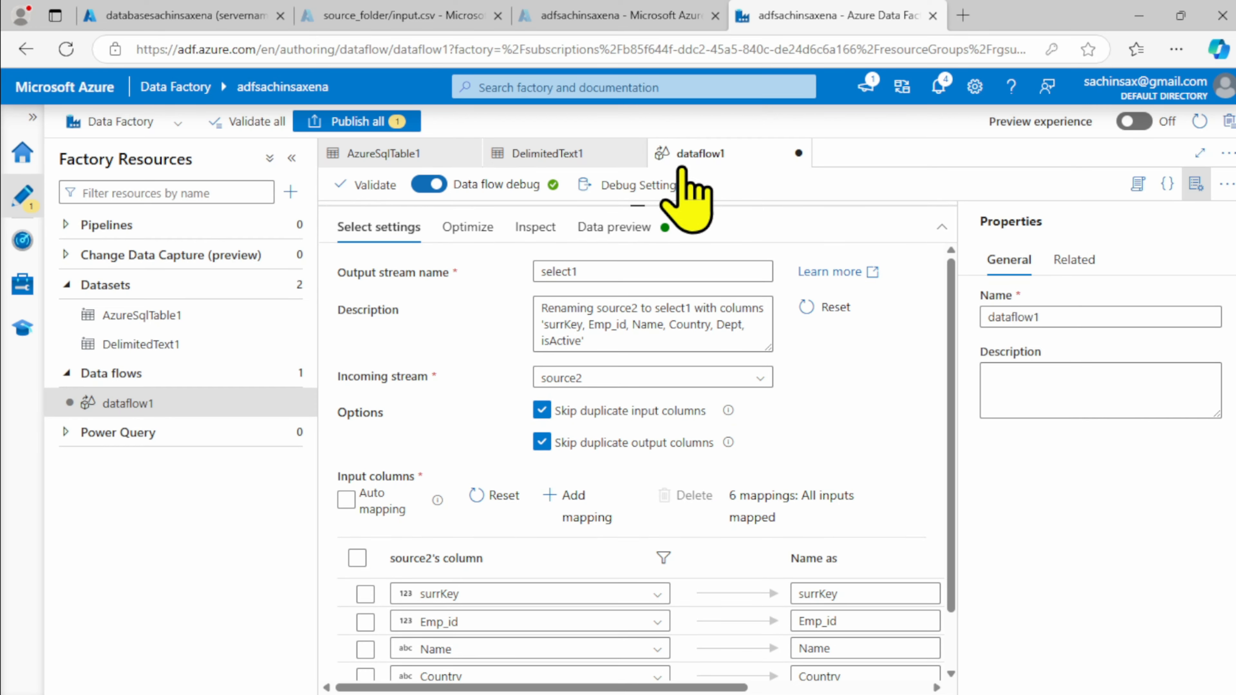
Step: Check select1's partitioning and output schema, and rename the surrKey output column in its mappings to SQL_surrKey
scroll(648, 593, "down", 1)
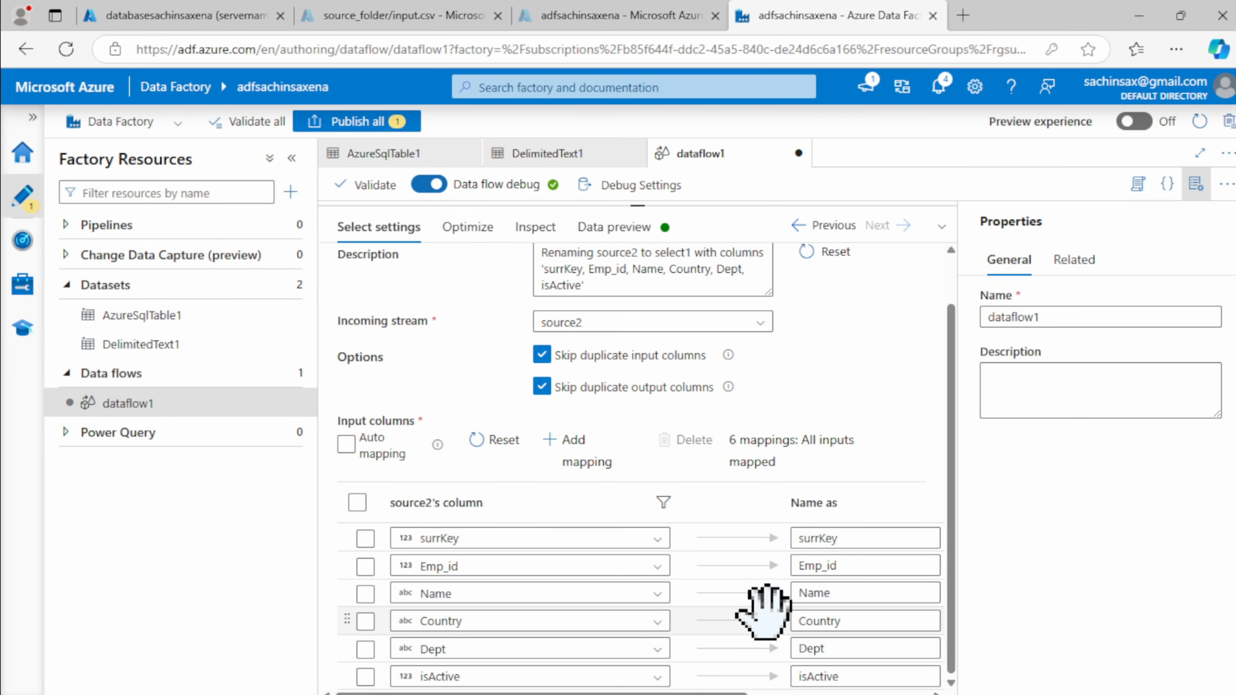
left_click(801, 538)
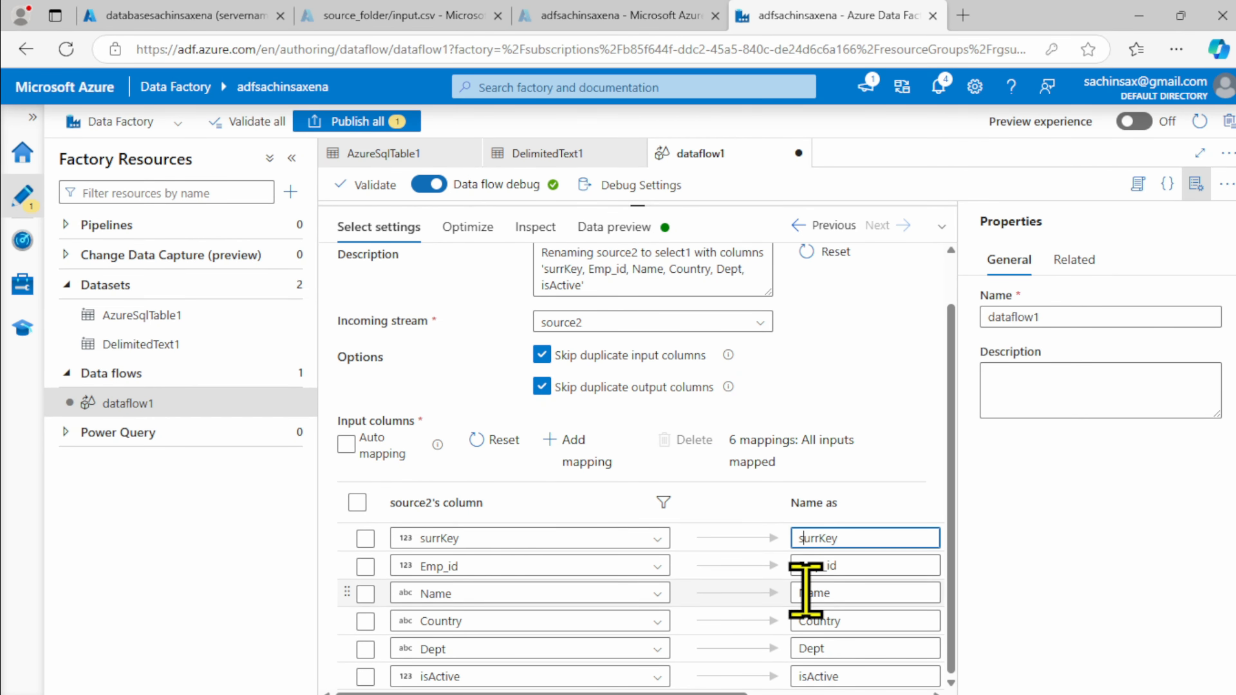
scroll(560, 370, "up", 1)
left_click(467, 228)
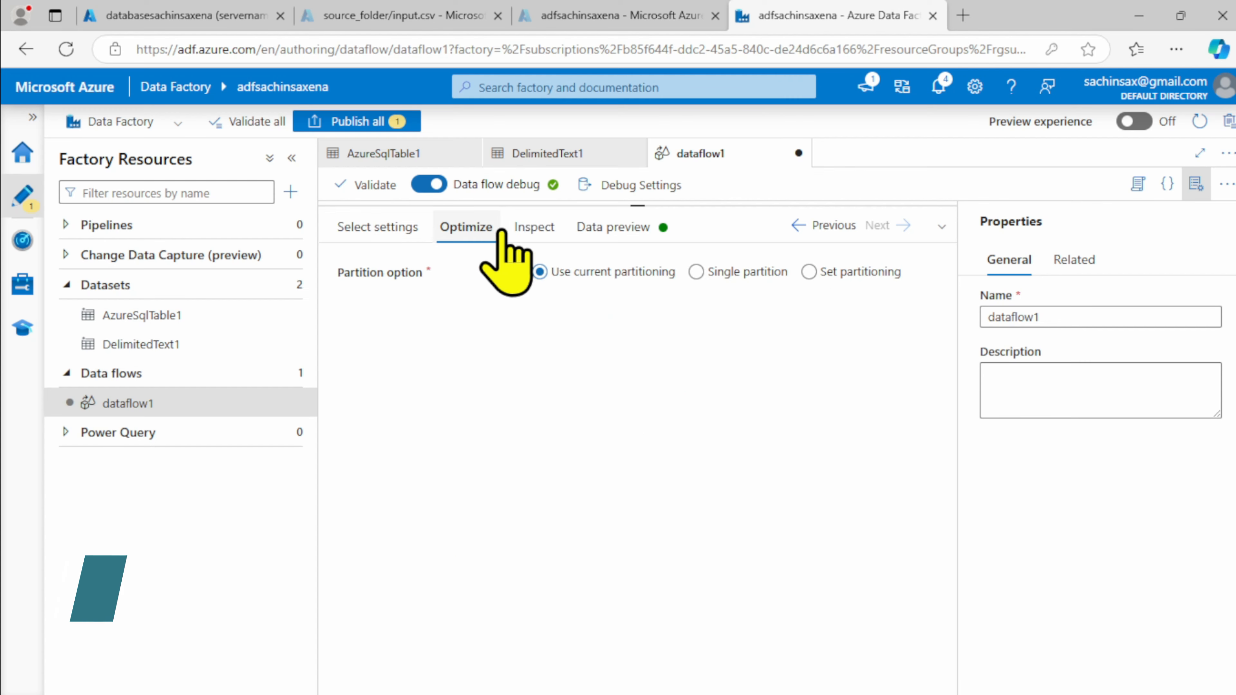
left_click(534, 228)
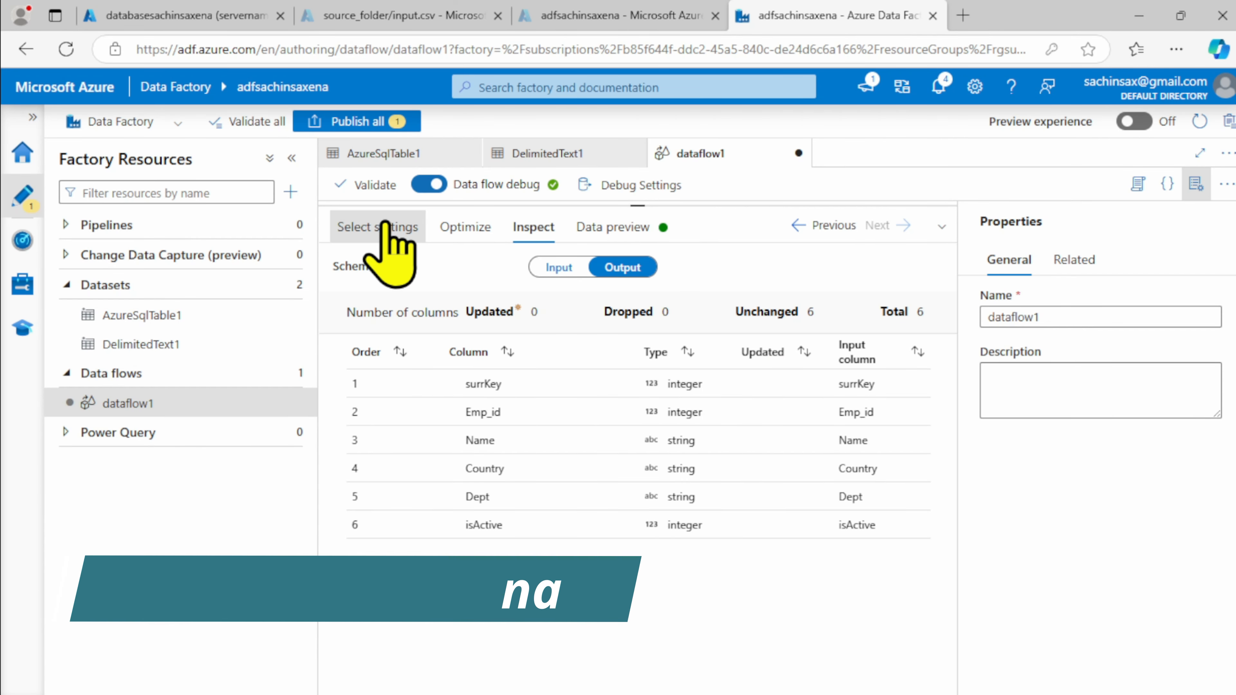
left_click(395, 226)
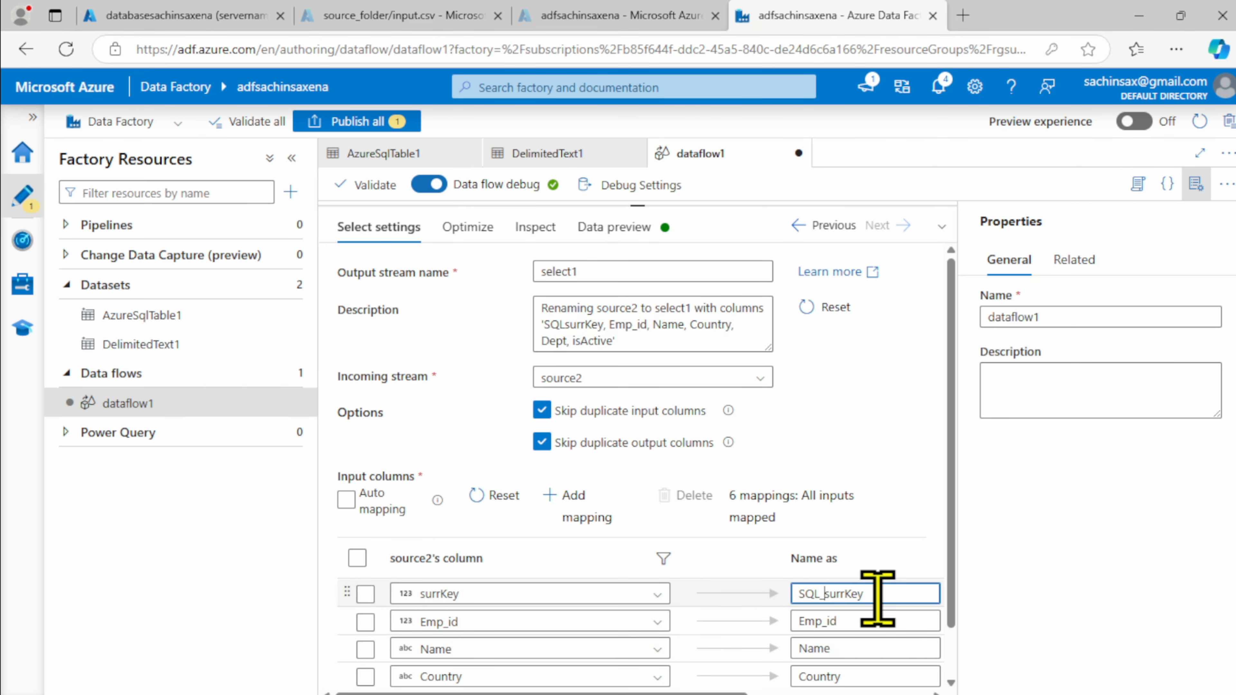
Step: Rename select1's remaining output columns to SQL_Emp_id, SQL_Name, SQL_Country, SQL_Dept and SQL_isActive
scroll(875, 596, "down", 1)
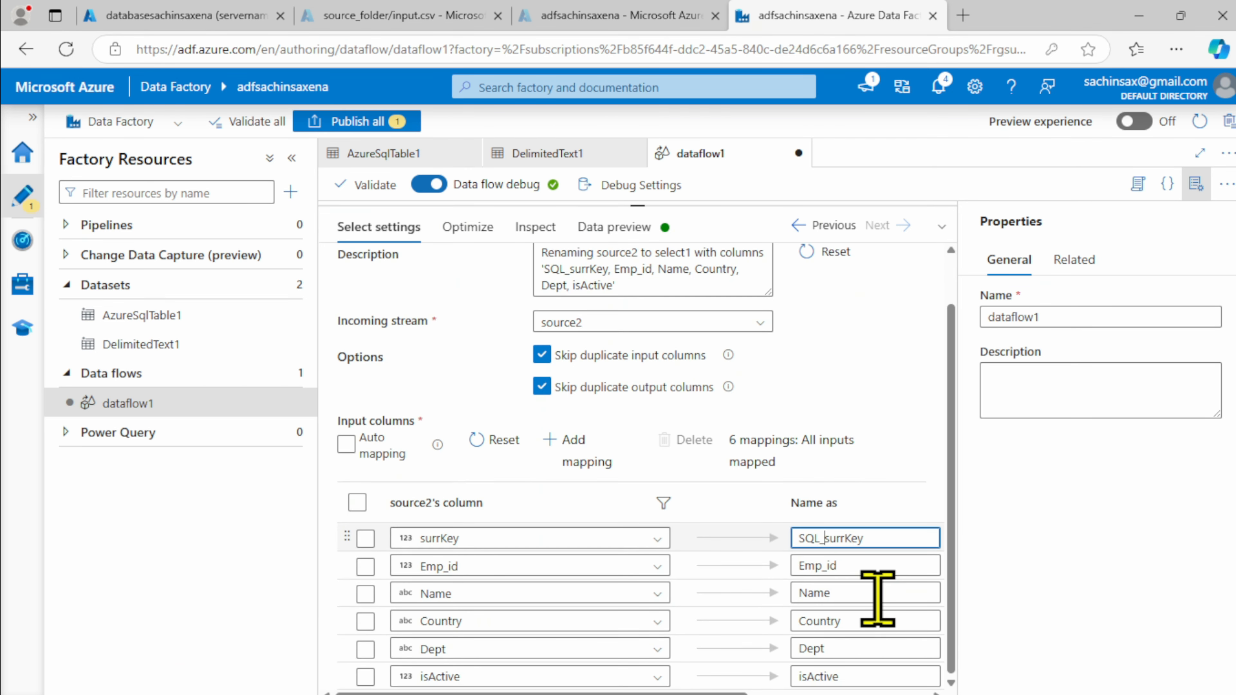
left_click(800, 565)
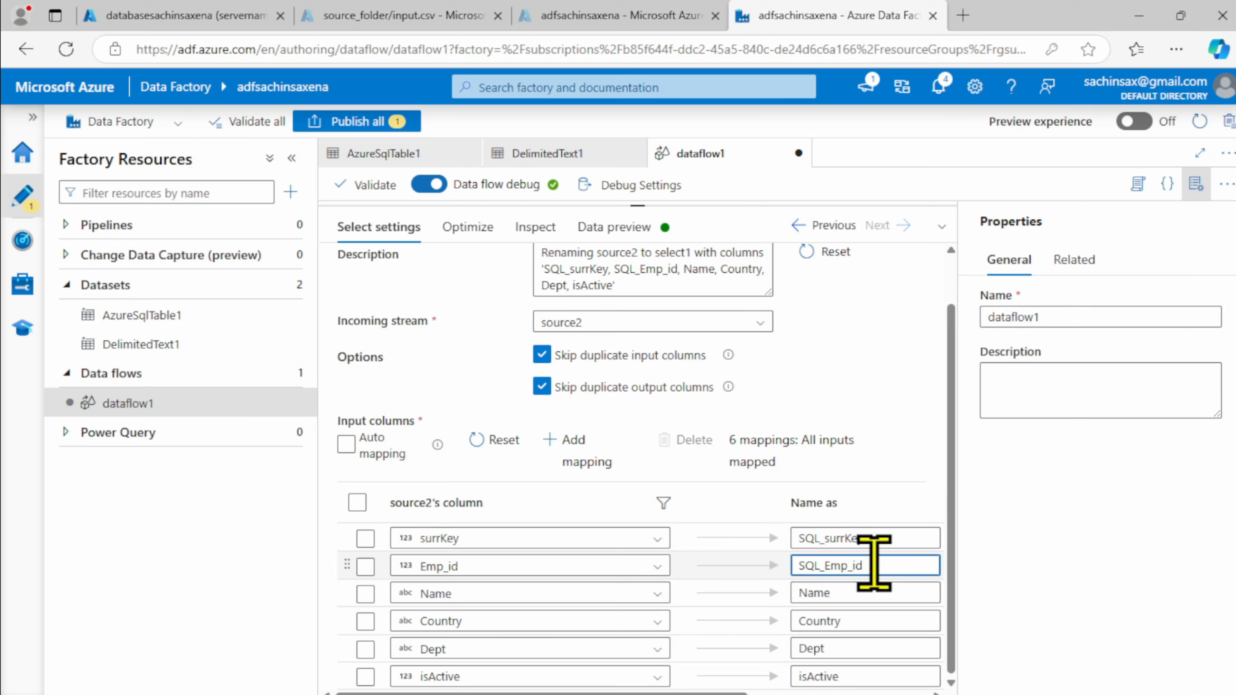
left_click(805, 589)
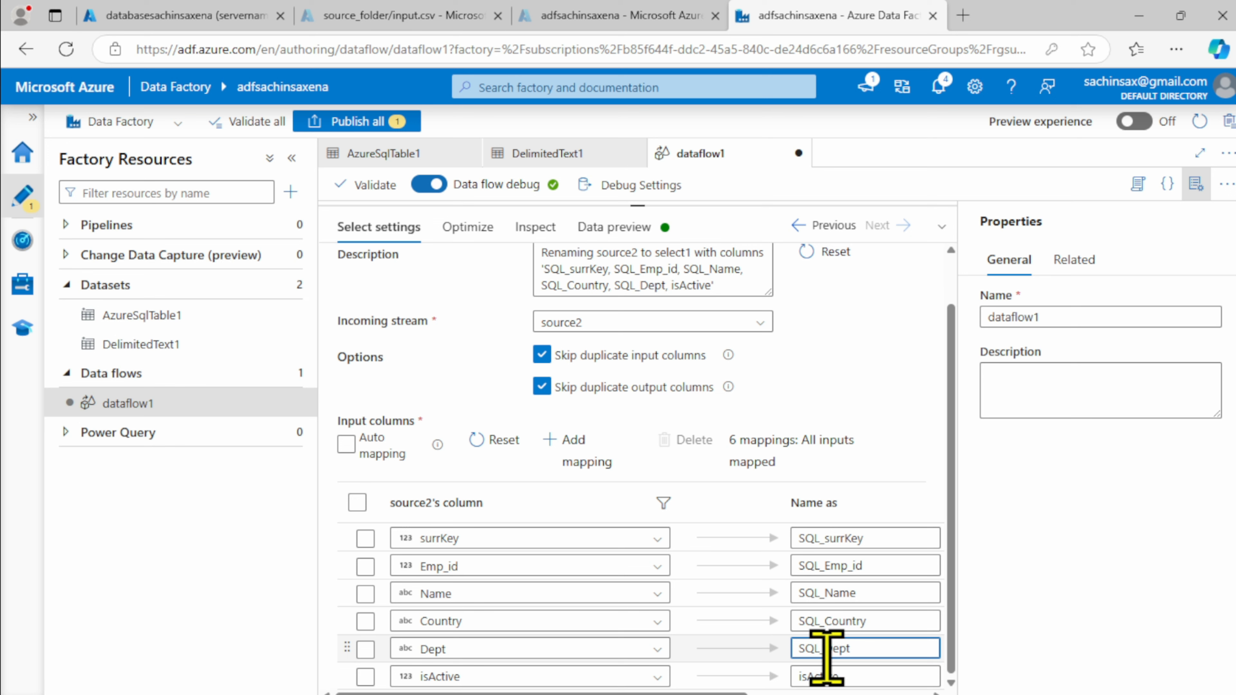
left_click(801, 674)
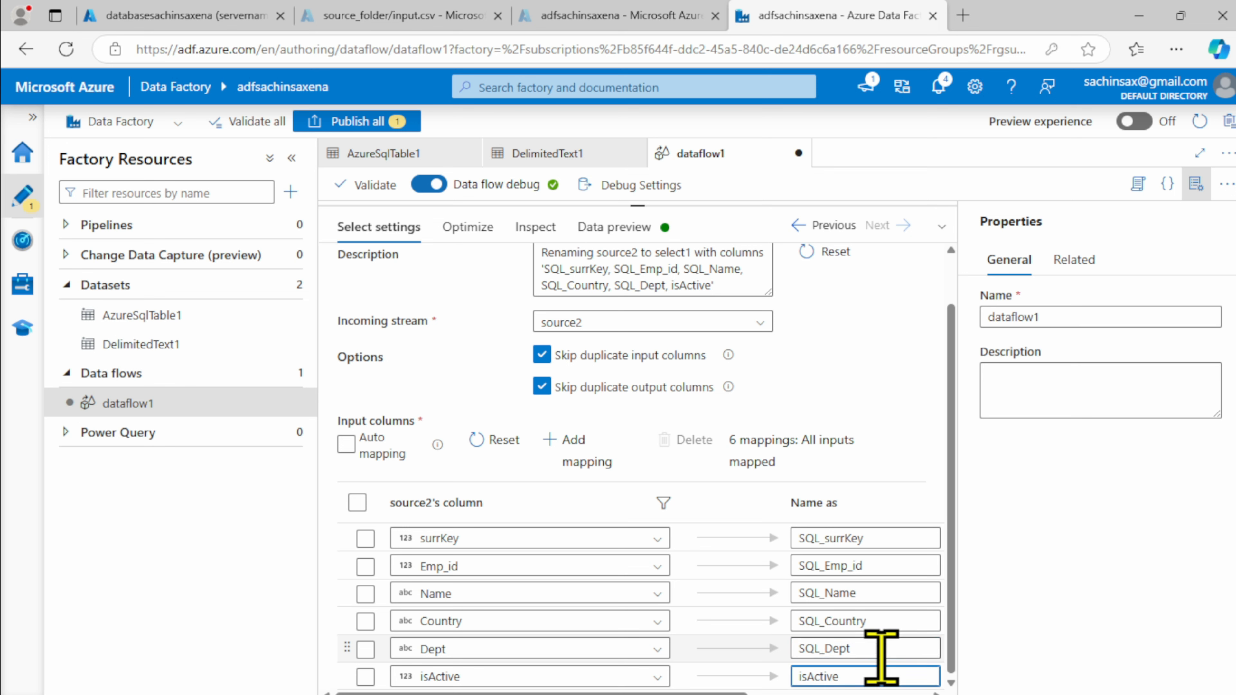
left_click(824, 676)
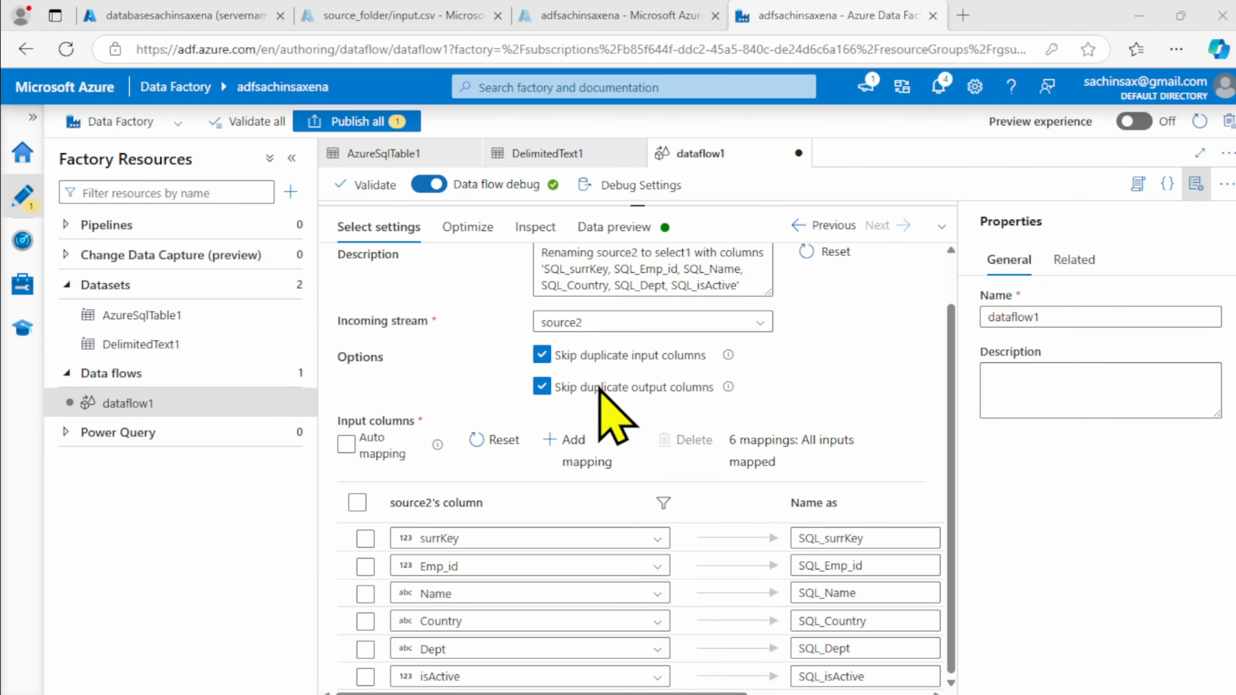
Step: Fetch select1's data preview and compare it with the std table results in the query editor and with input.csv
scroll(604, 412, "up", 1)
left_click(620, 230)
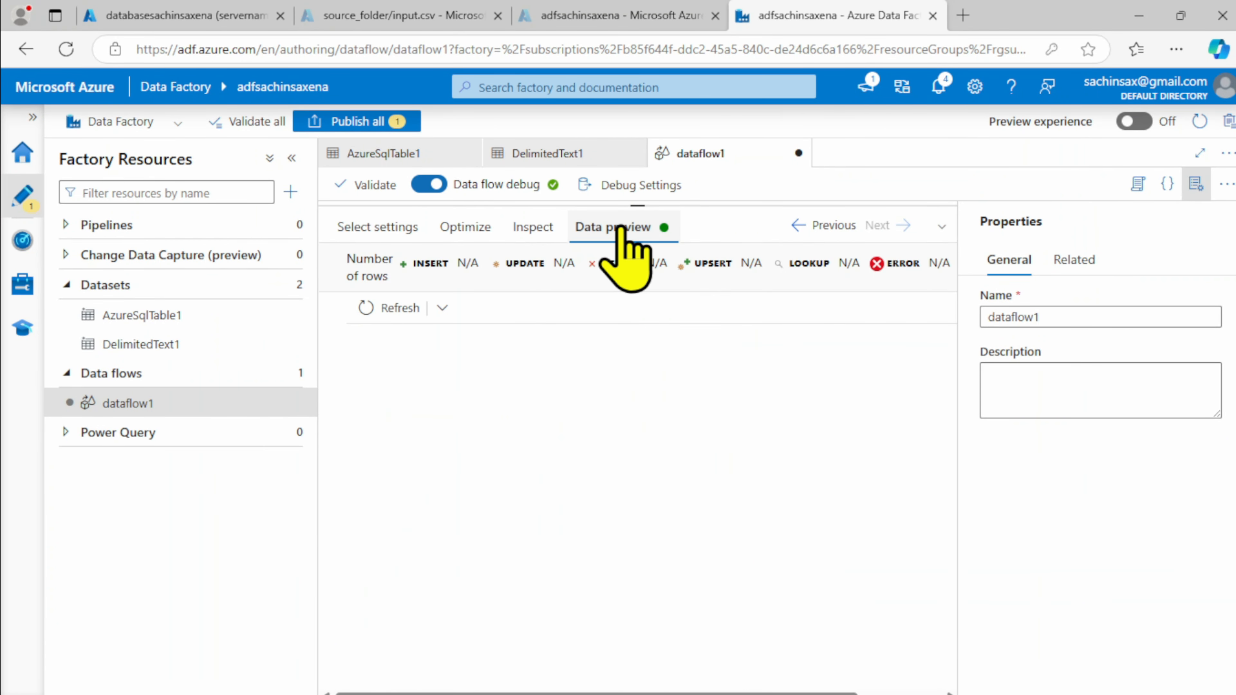
left_click(391, 308)
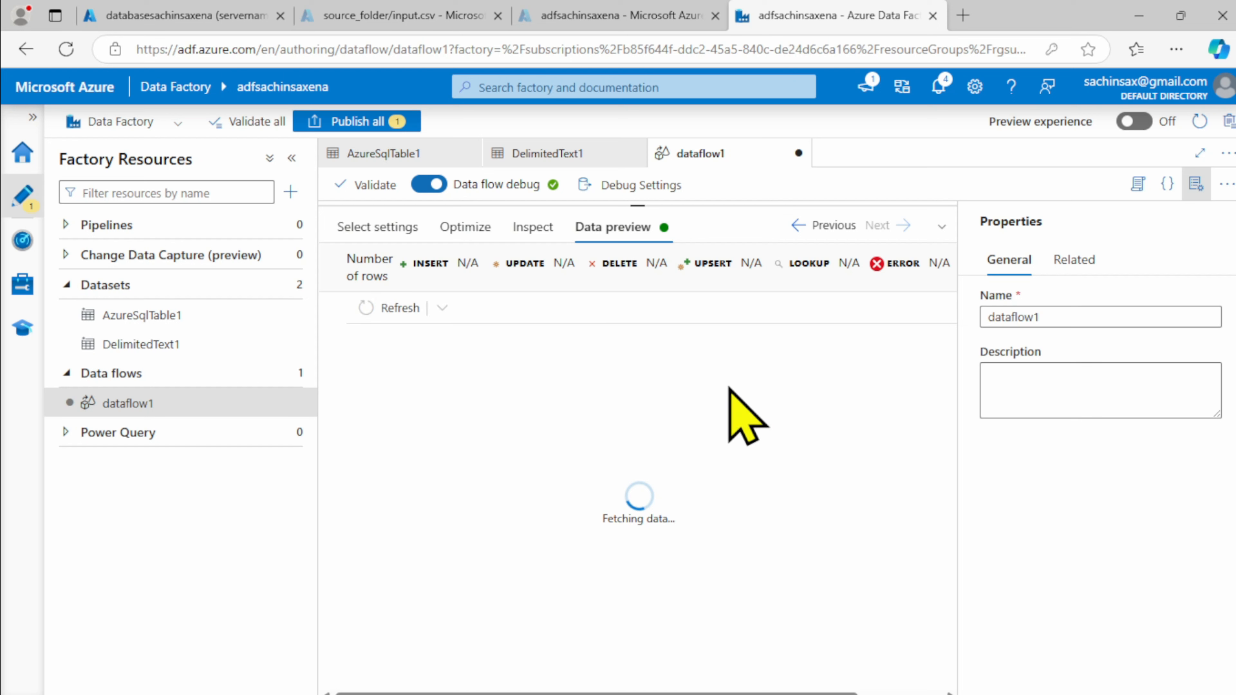
left_click(146, 15)
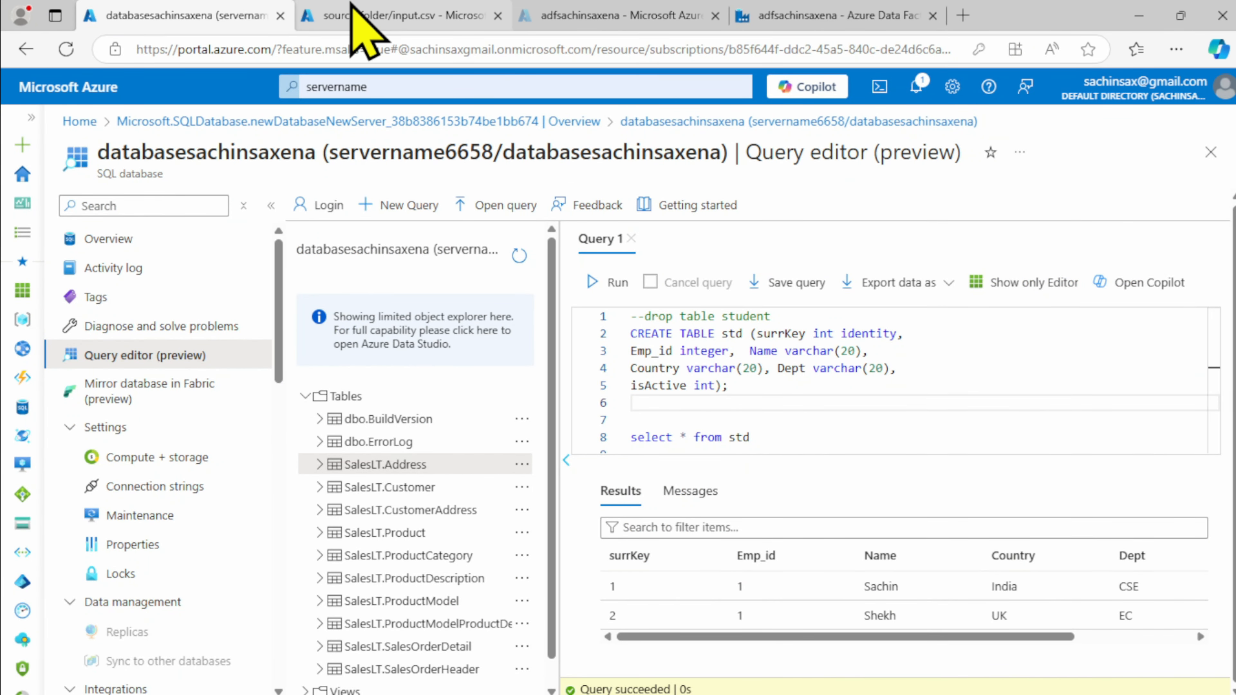
left_click(375, 19)
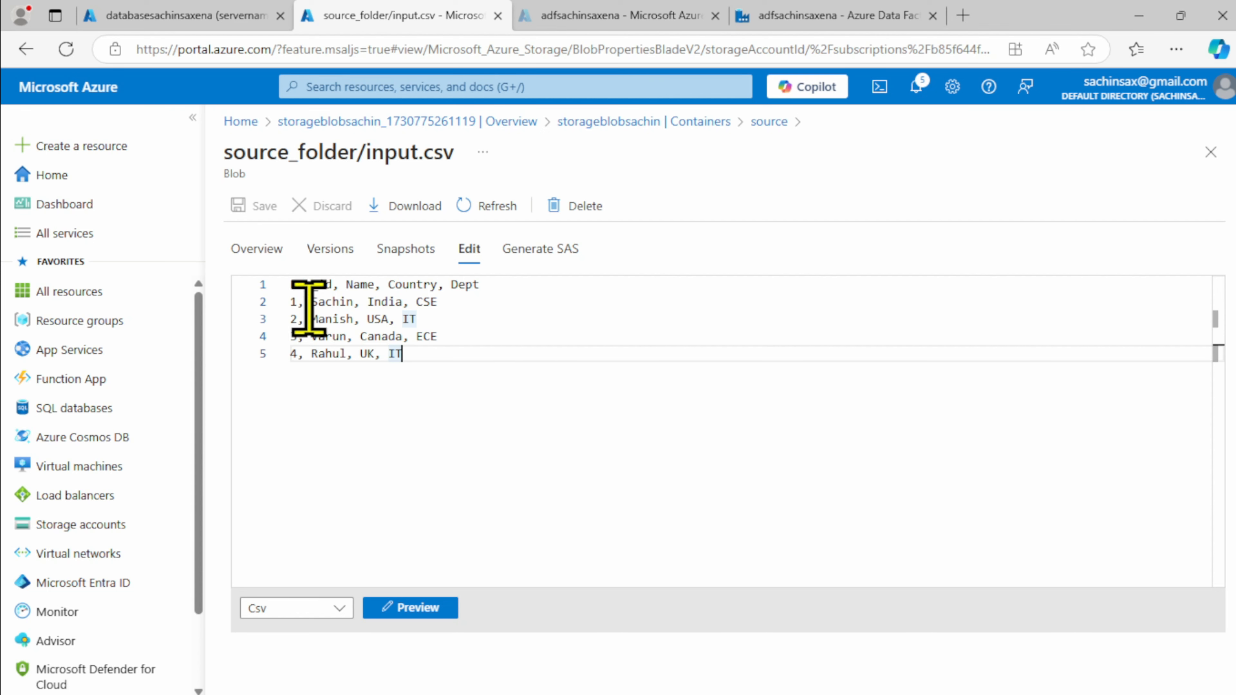
left_click(871, 19)
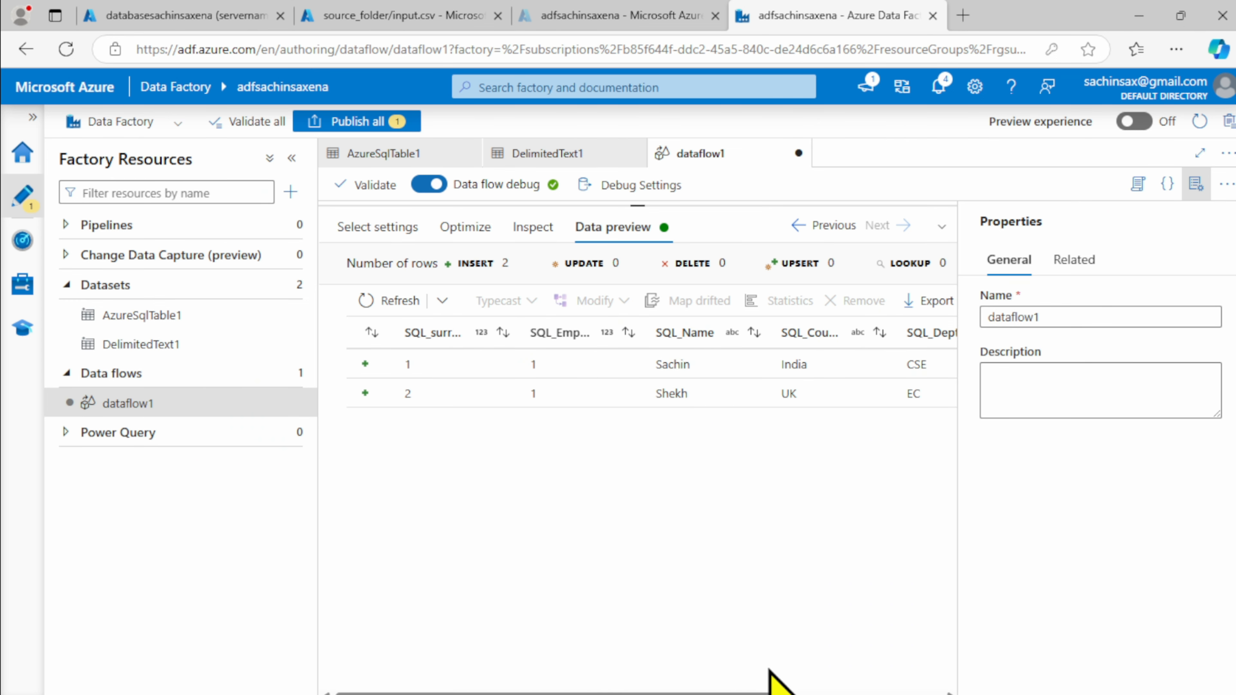
left_click(764, 683)
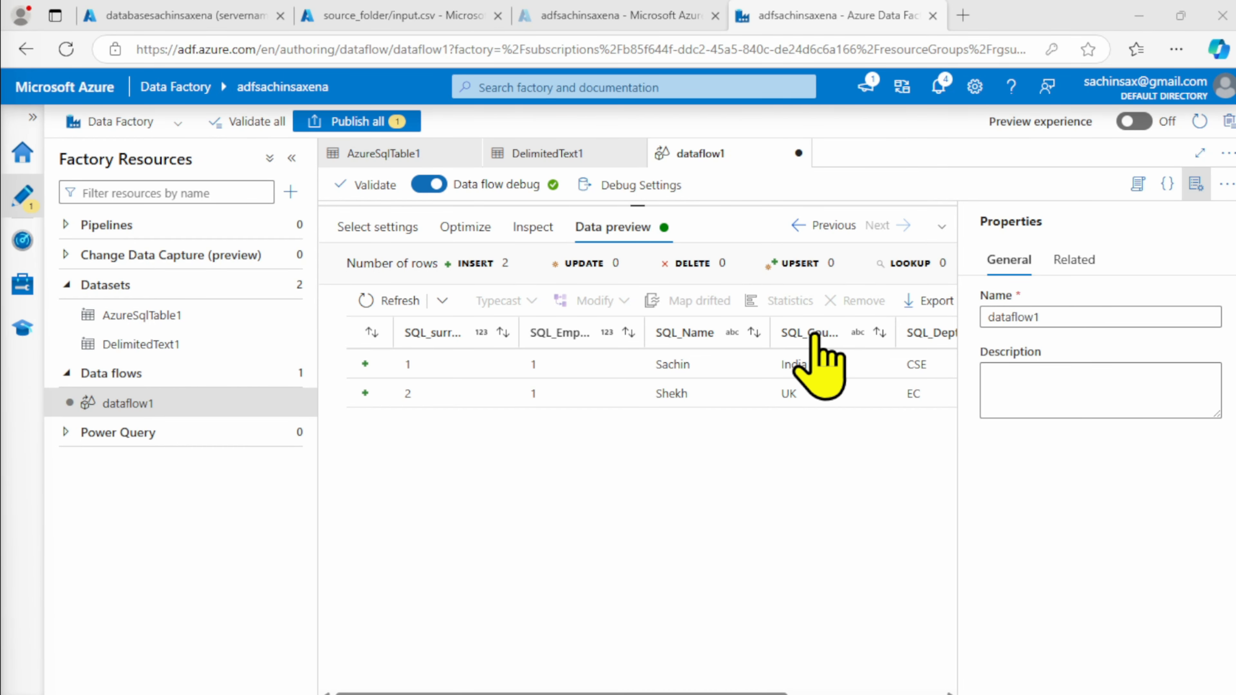
Step: Create a new branch from source1 and add a Lookup transformation to it
mouse_move(743, 694)
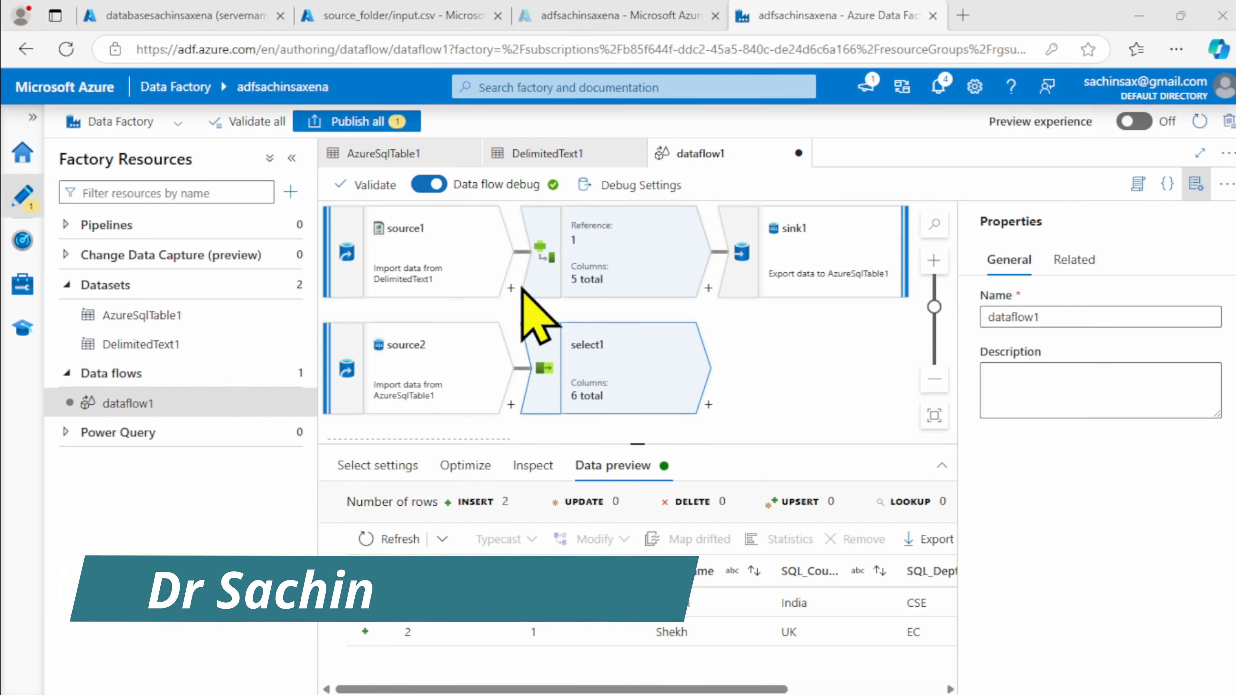
left_click(510, 288)
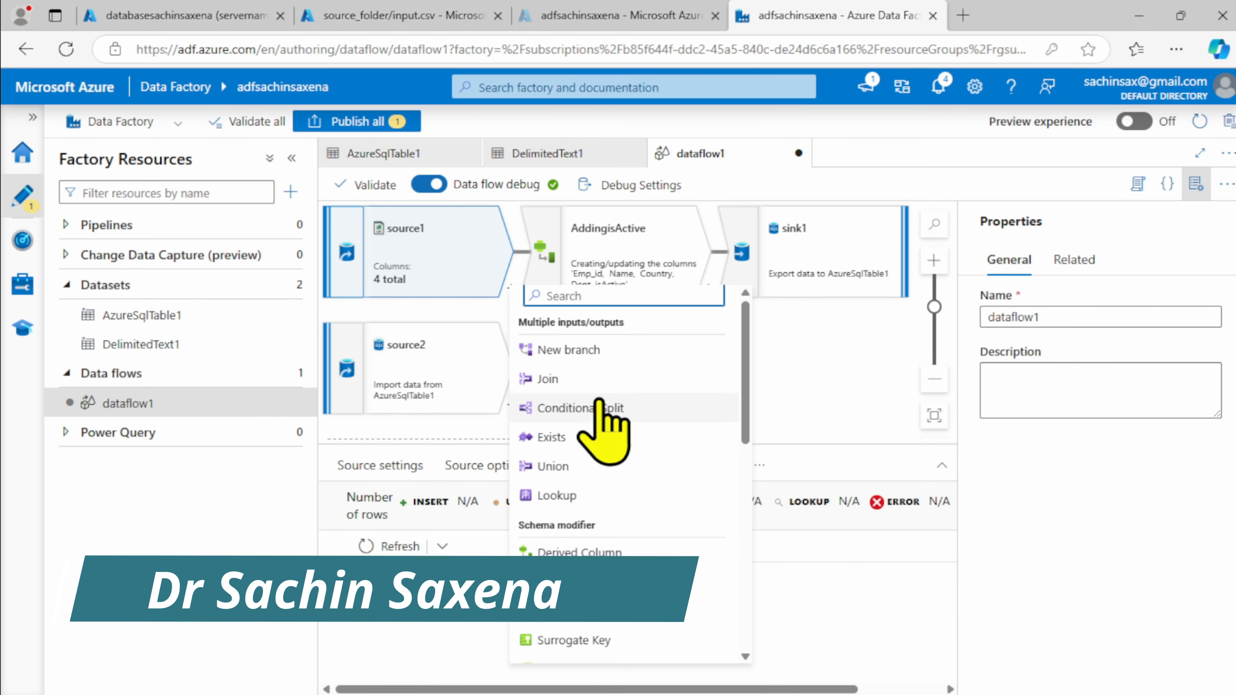
left_click(576, 349)
left_click(576, 348)
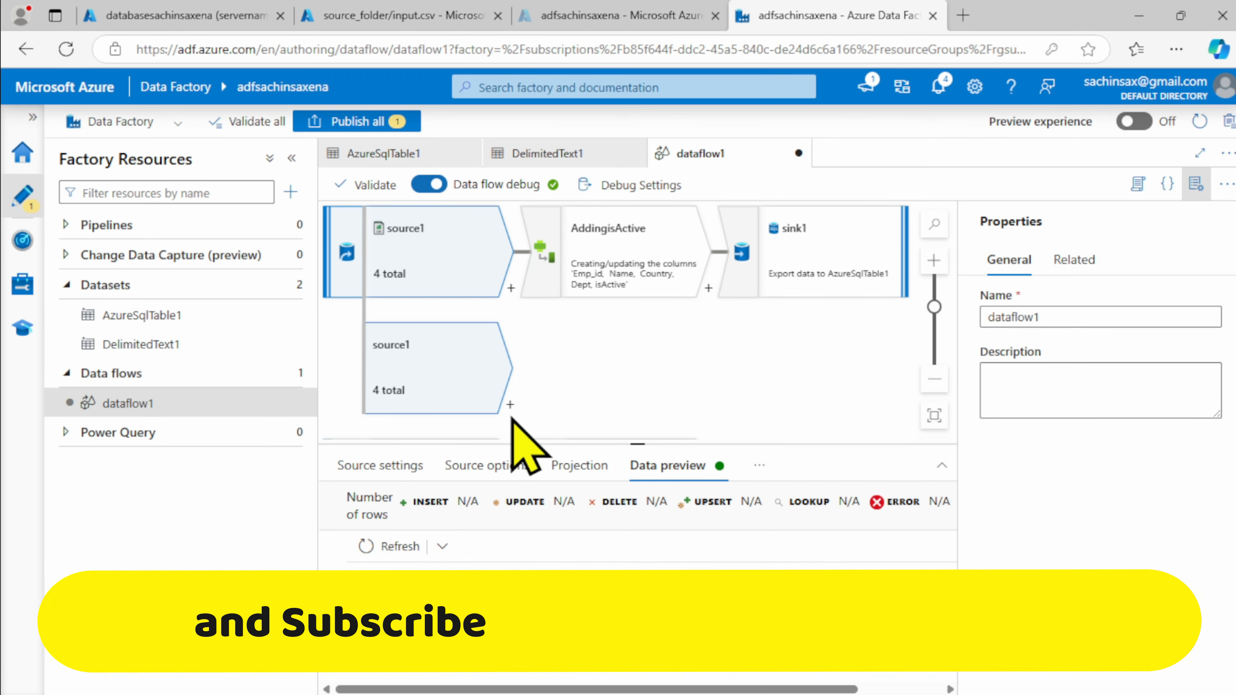
left_click(510, 404)
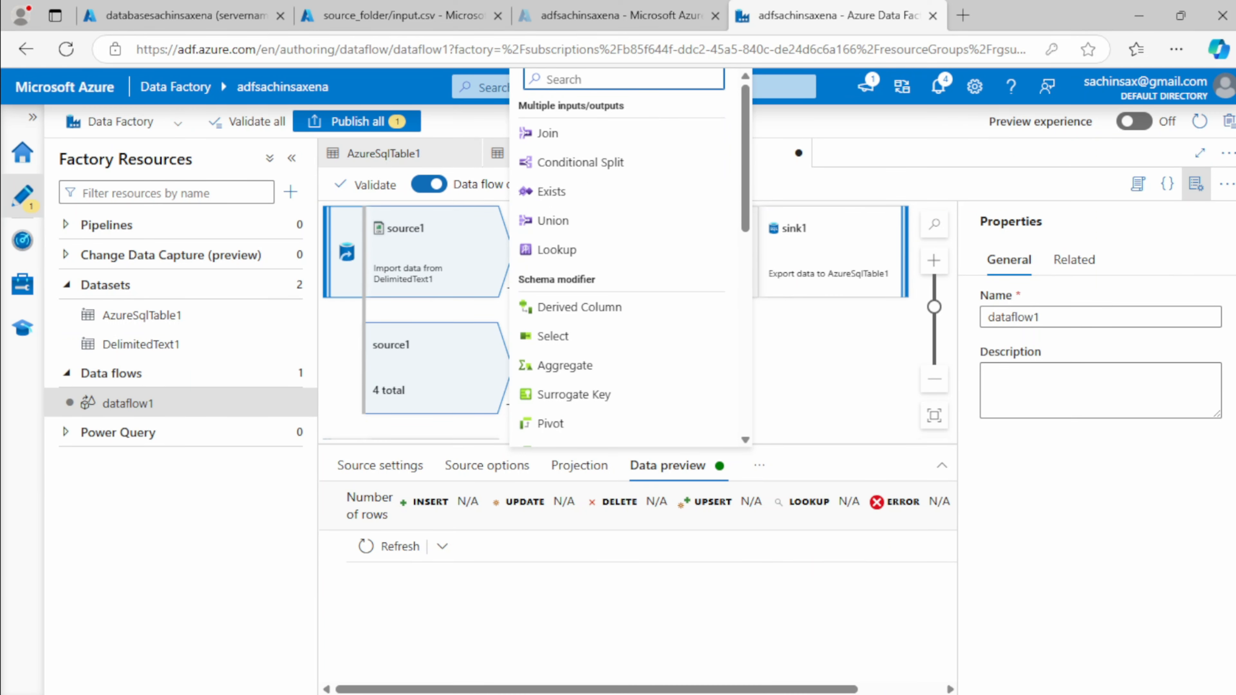
left_click(565, 253)
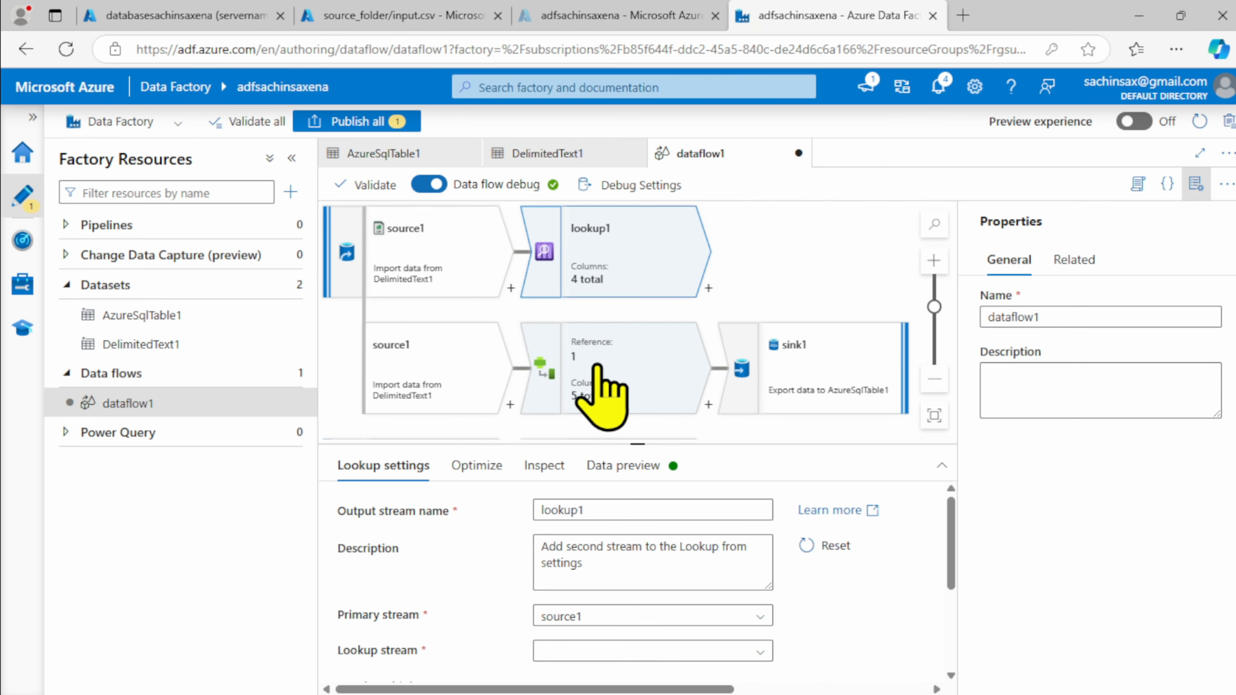
scroll(617, 337, "up", 3)
scroll(637, 296, "down", 4)
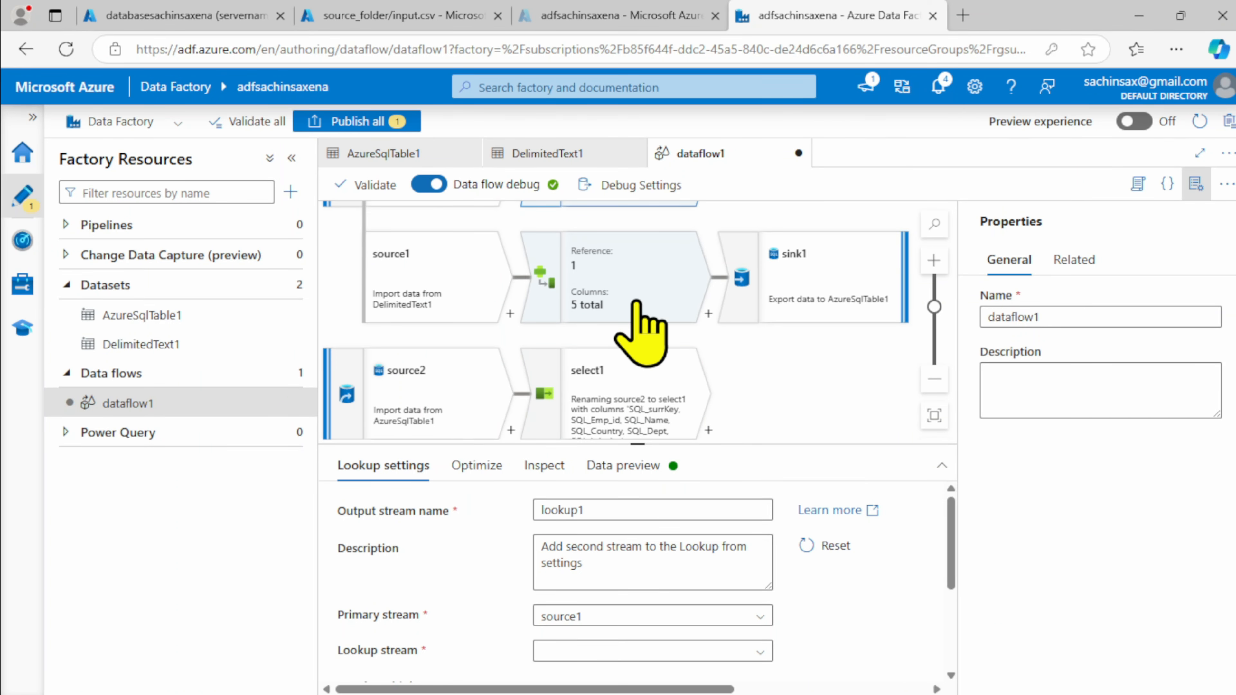
scroll(636, 300, "up", 1)
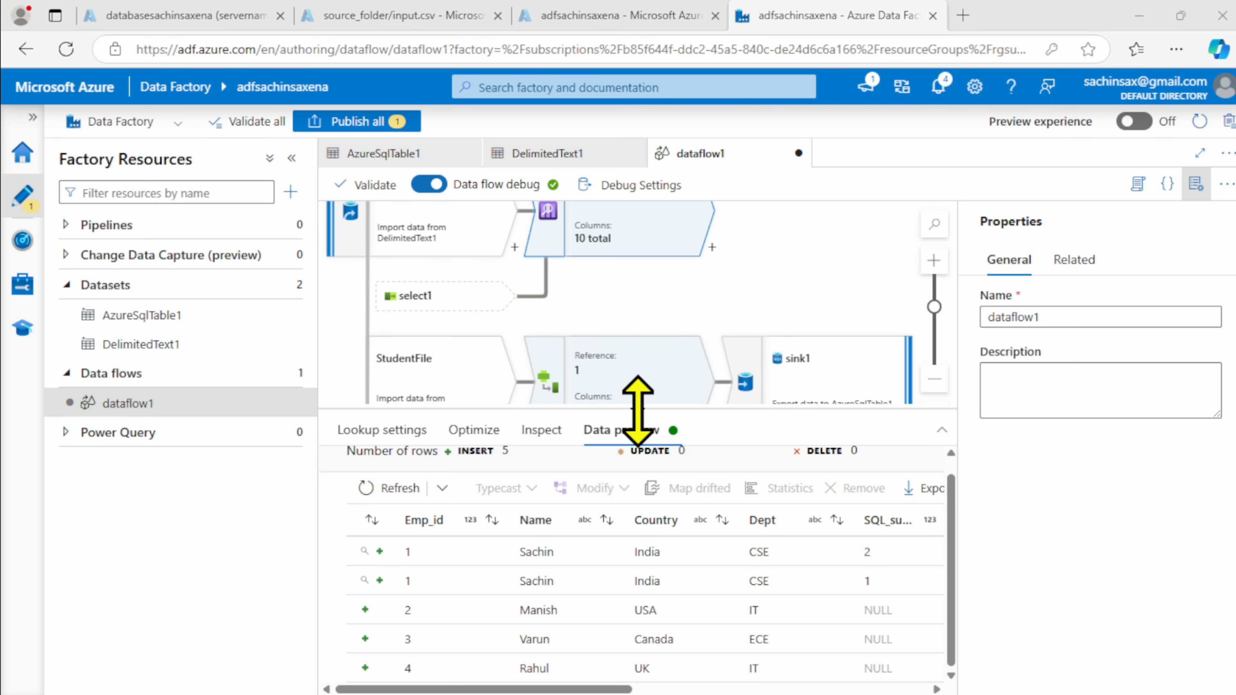
left_click_drag(637, 411, 636, 540)
scroll(637, 336, "up", 1)
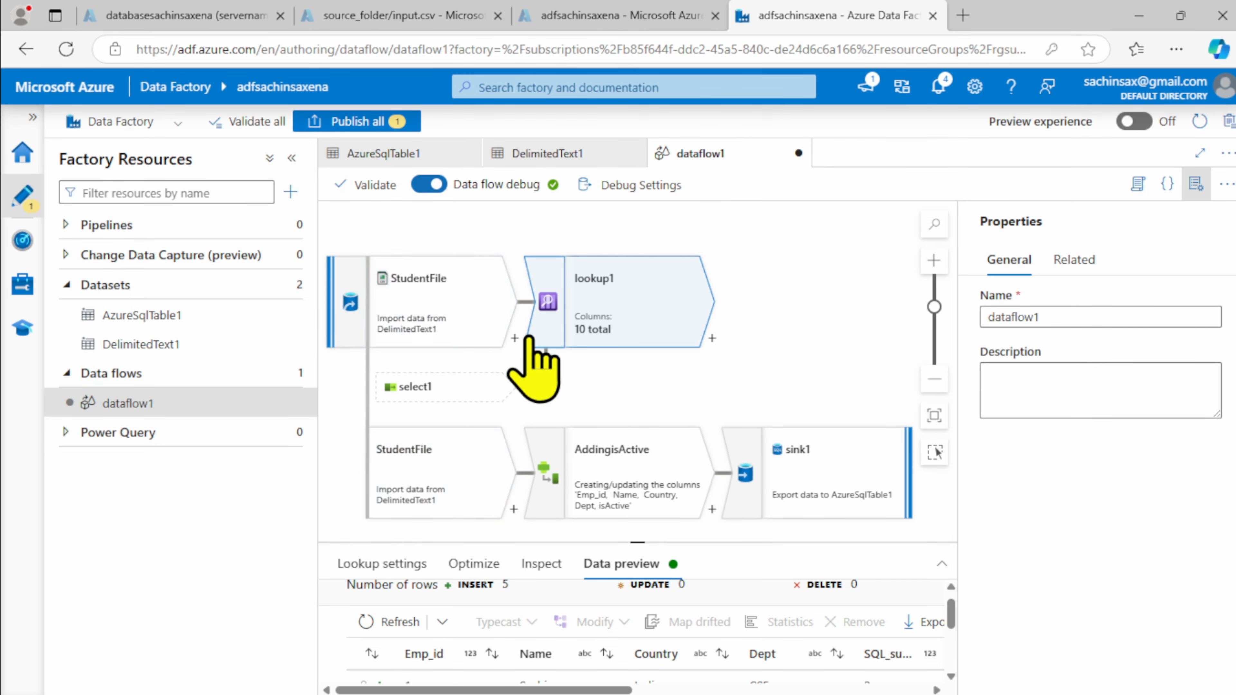
left_click(515, 338)
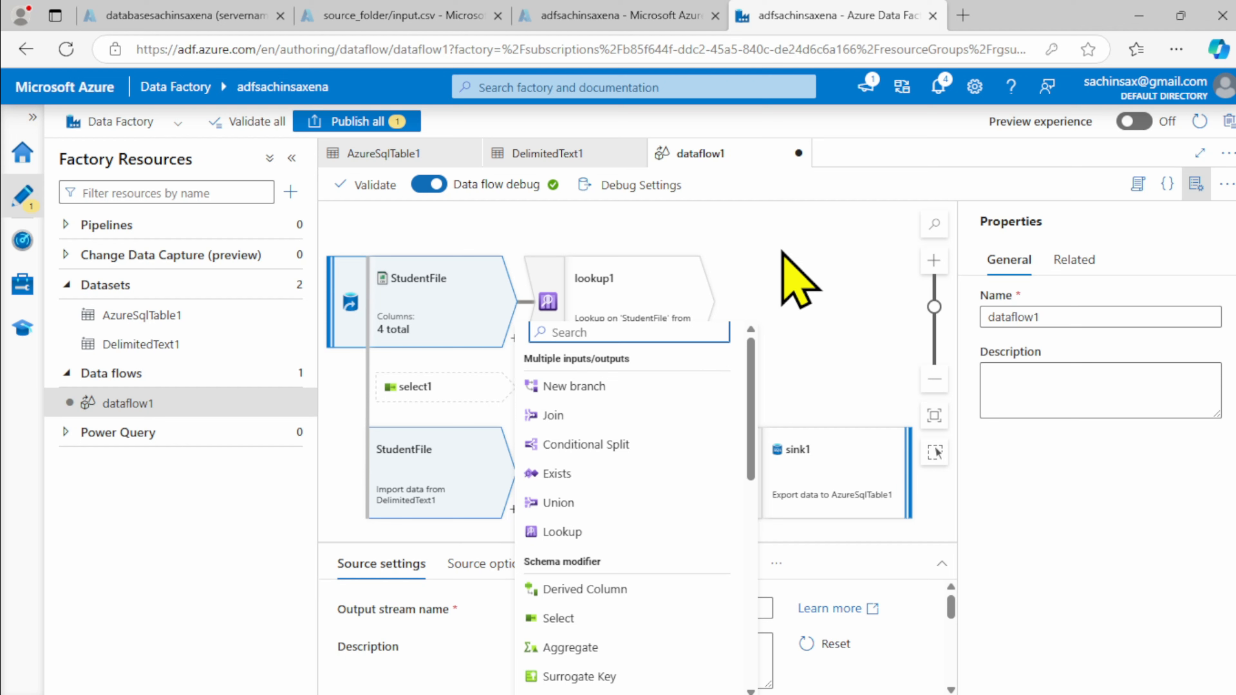
left_click(802, 224)
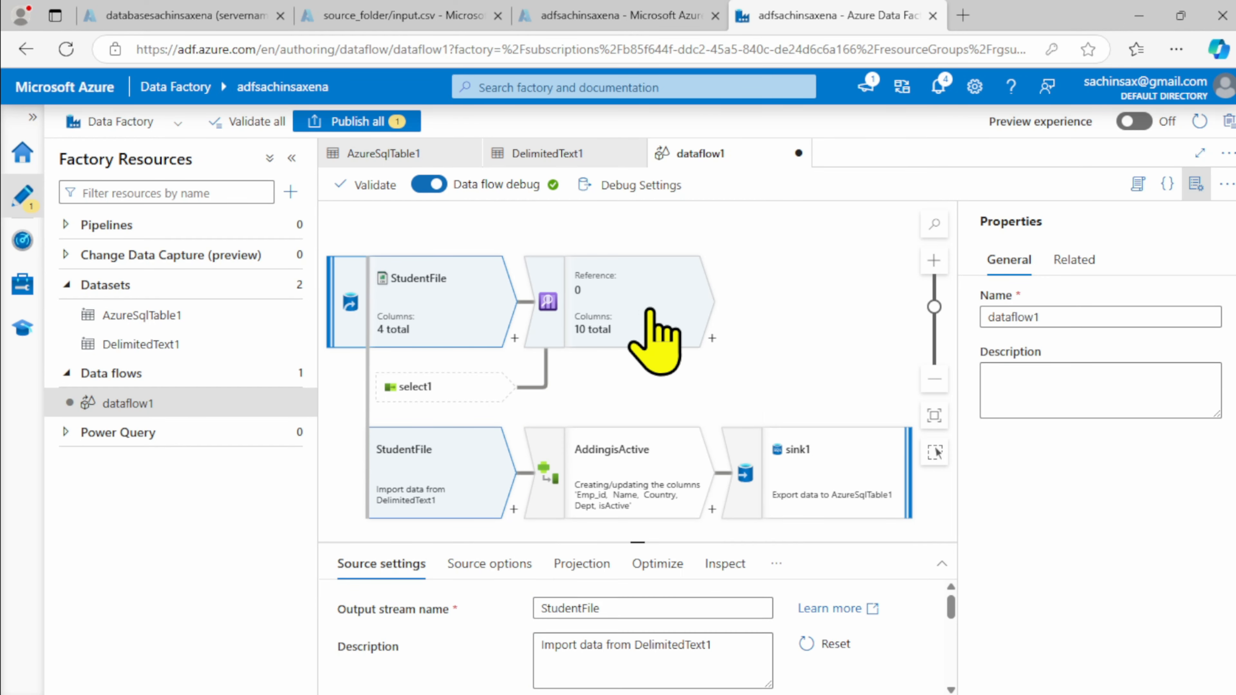
left_click(712, 337)
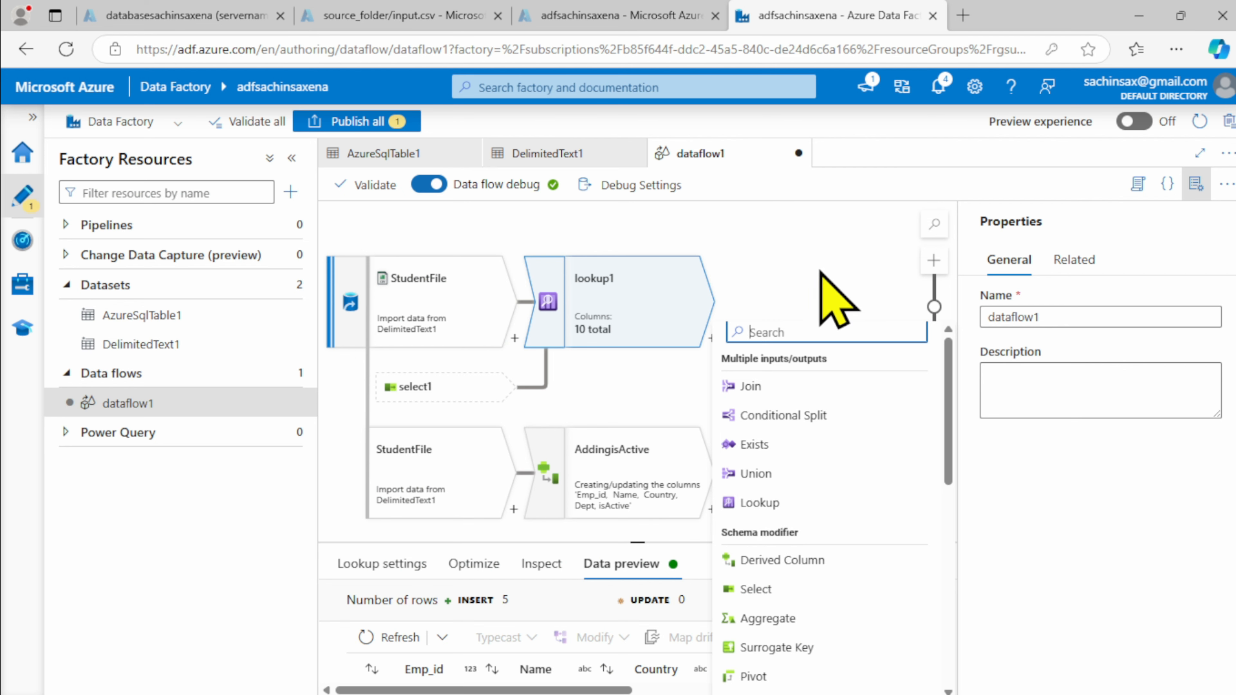
left_click(812, 255)
Step: Examine lookup1's data preview in an enlarged area and review its primary stream, lookup stream and lookup conditions
left_click(604, 279)
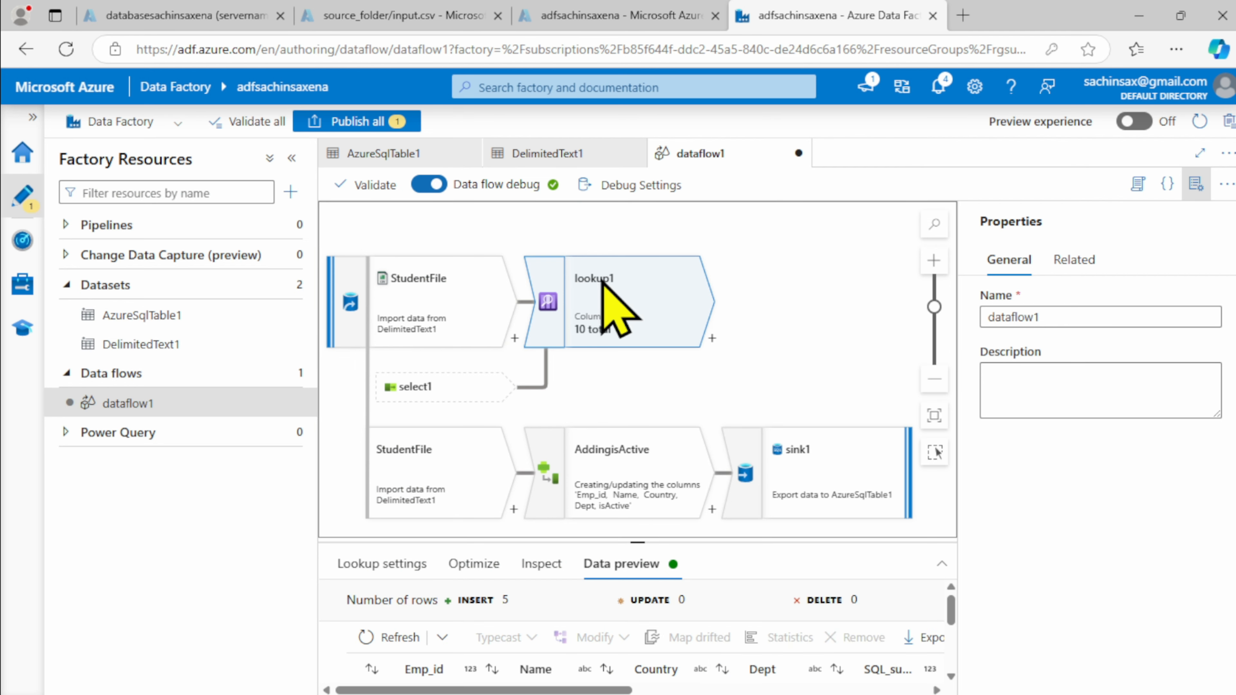
left_click_drag(636, 541, 637, 269)
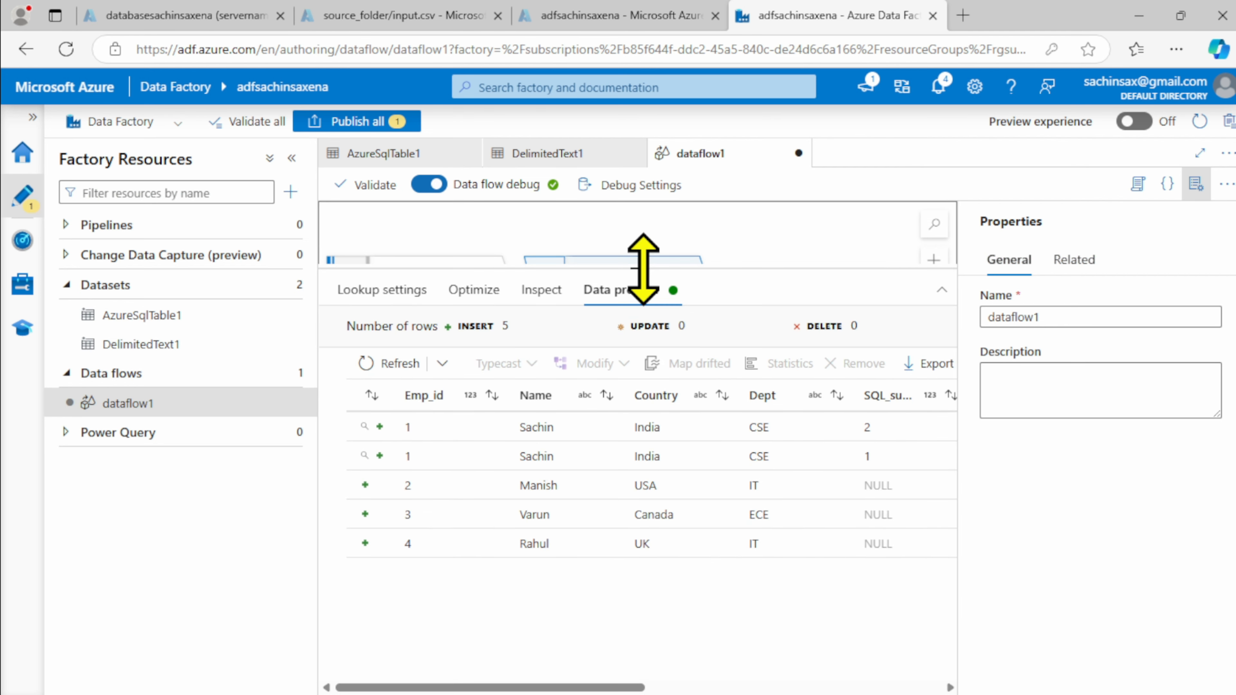
left_click(383, 291)
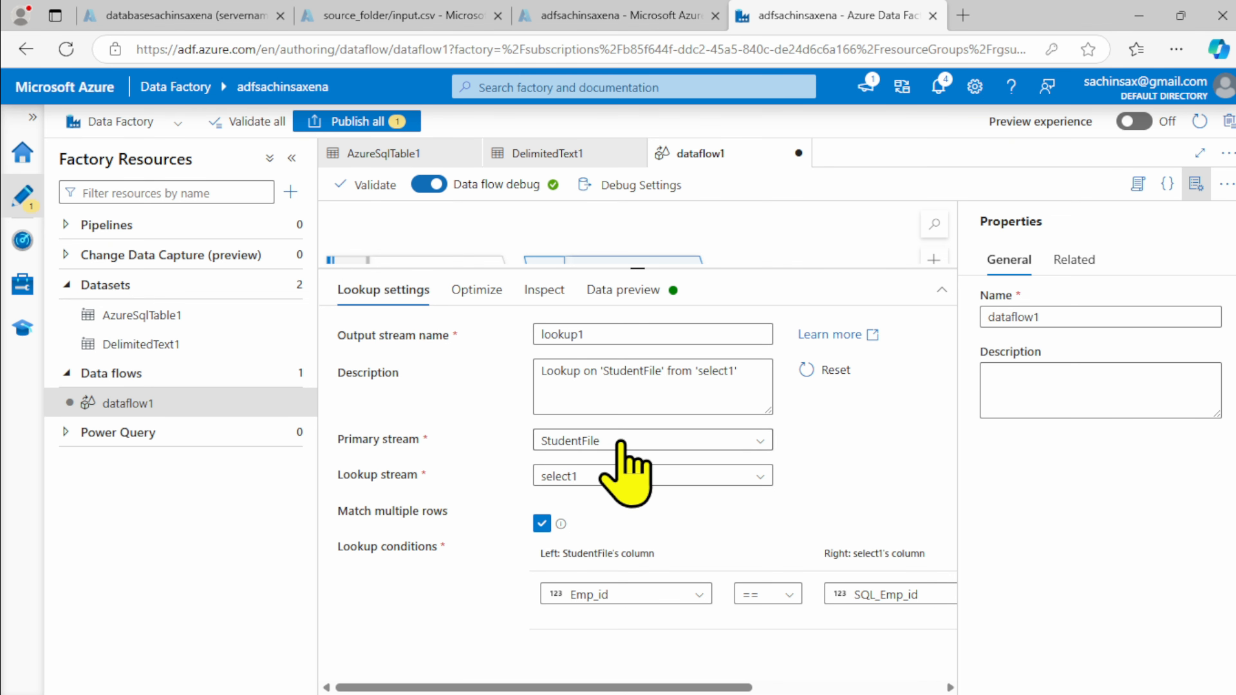
Step: Examine the StudentFile branches and the studentTable stream with its select1 transformation on the data flow canvas
left_click_drag(640, 269, 609, 476)
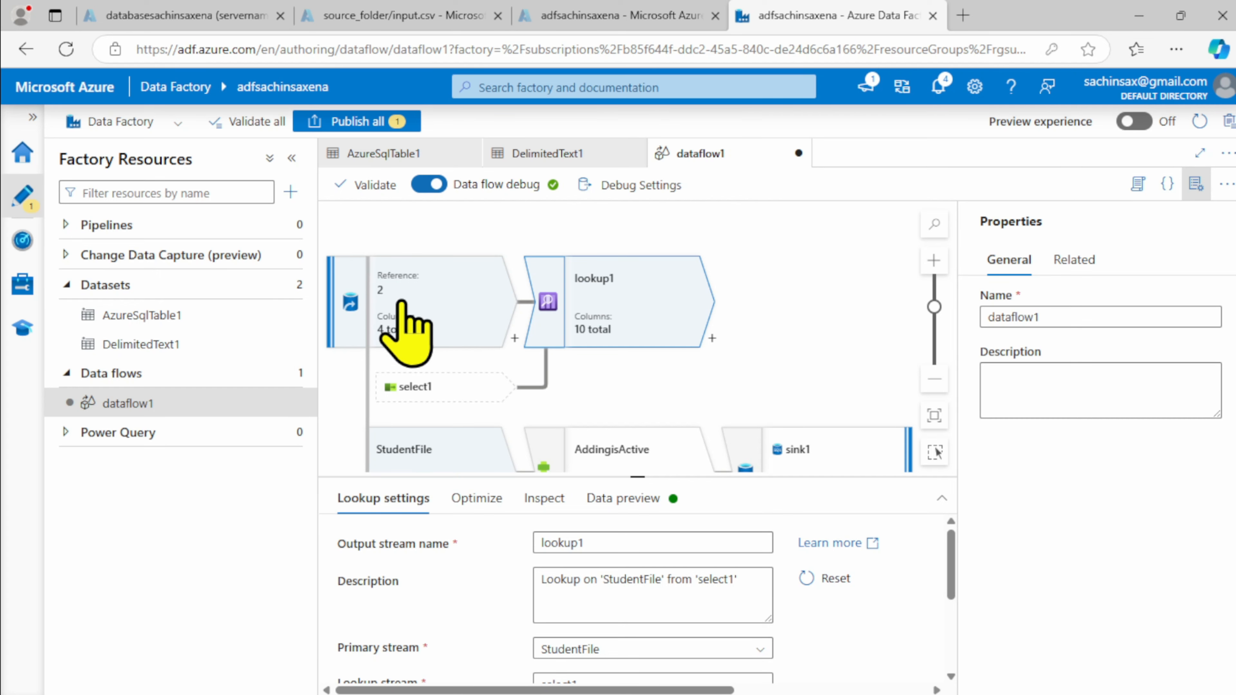
scroll(428, 359, "down", 2)
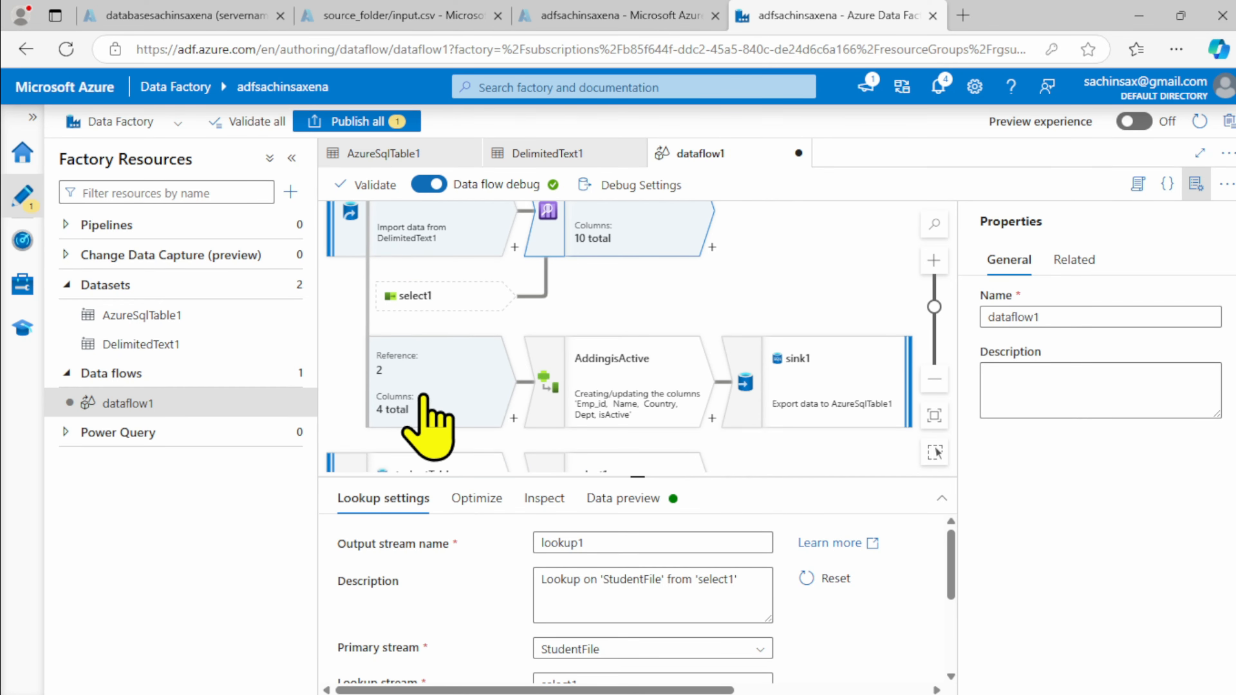
scroll(394, 380, "up", 2)
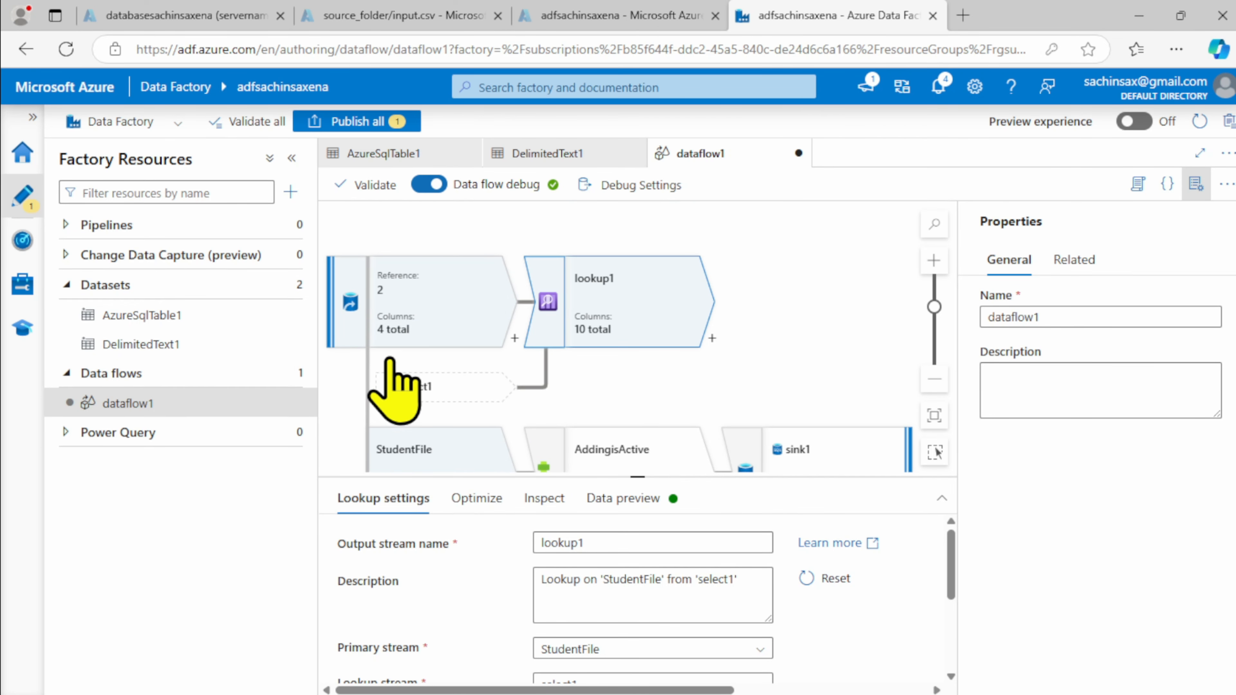
scroll(869, 311, "down", 6)
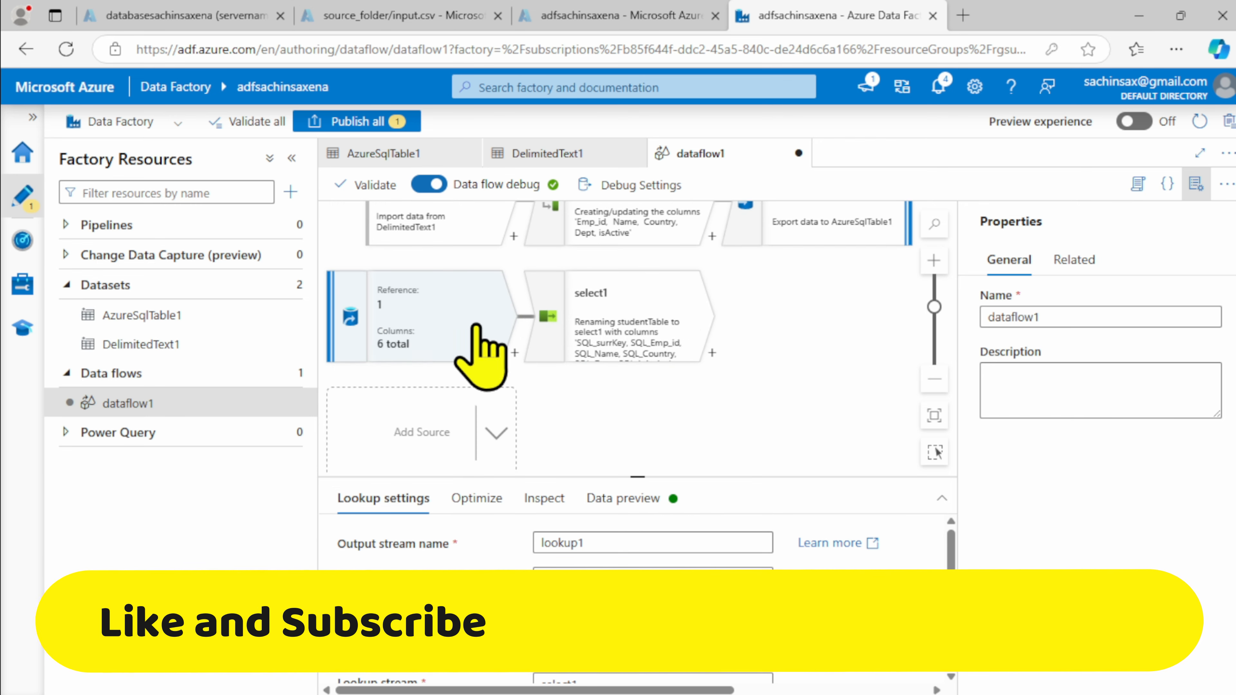
left_click_drag(635, 480, 634, 446)
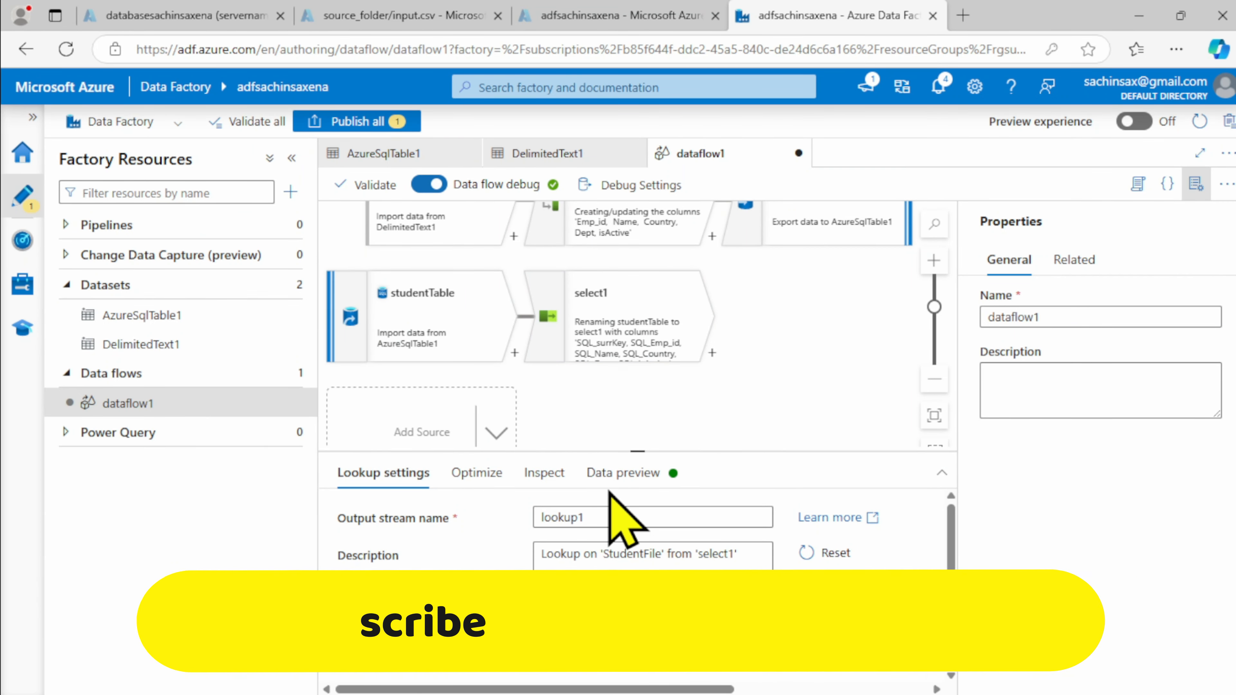
left_click(514, 352)
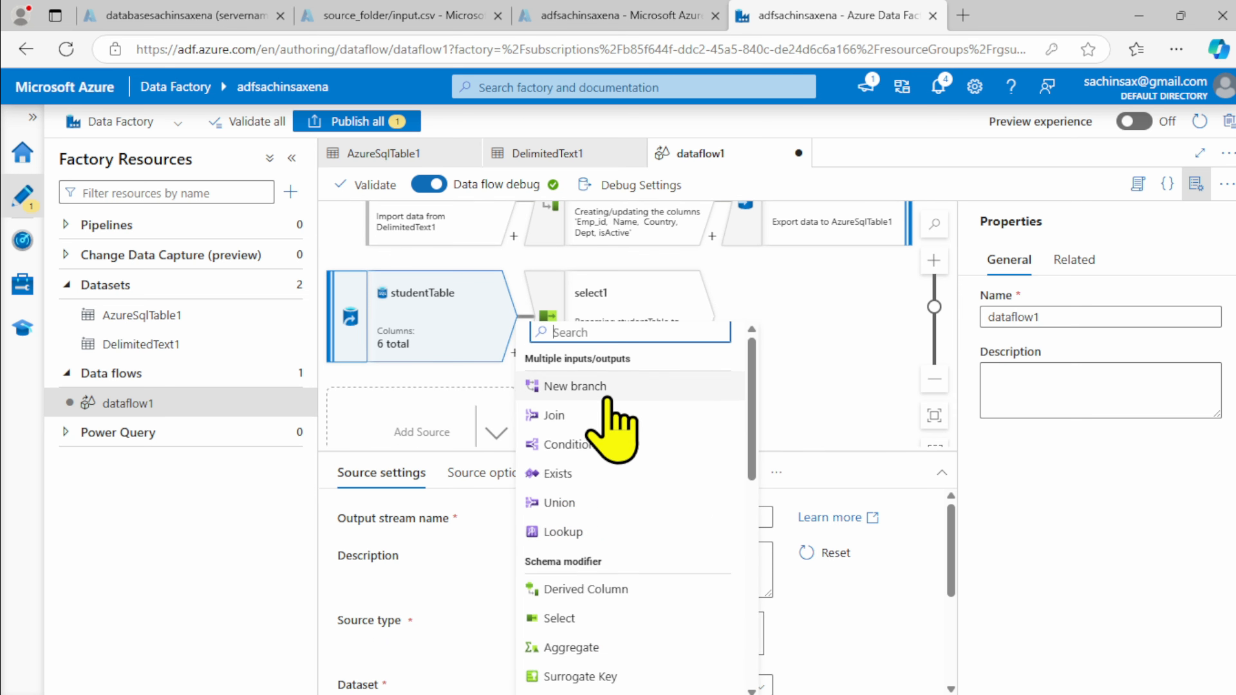
scroll(612, 428, "down", 3)
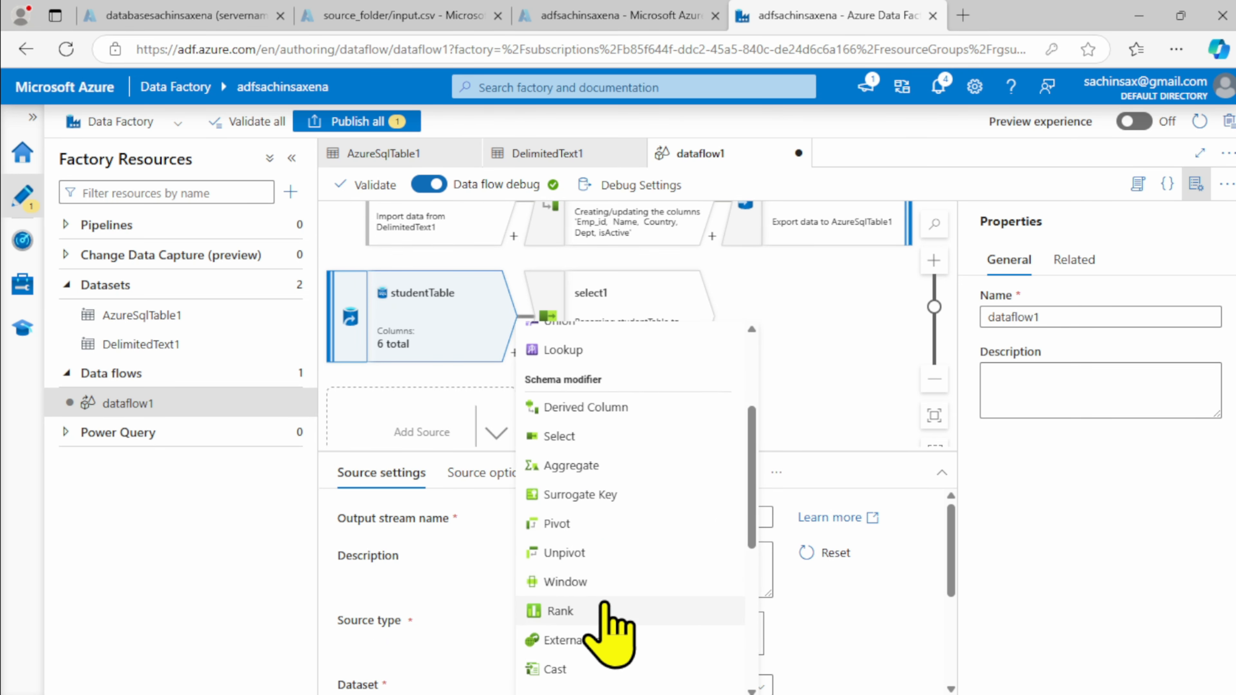
scroll(611, 613, "down", 2)
scroll(618, 560, "up", 2)
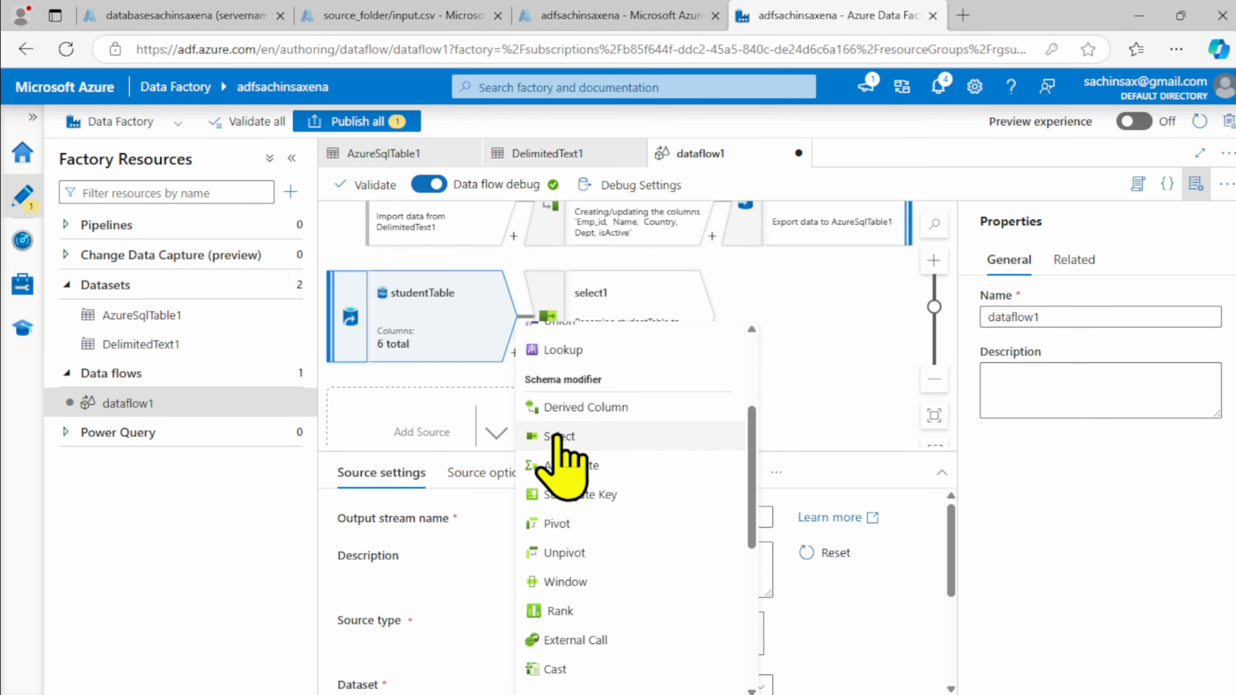
left_click(829, 343)
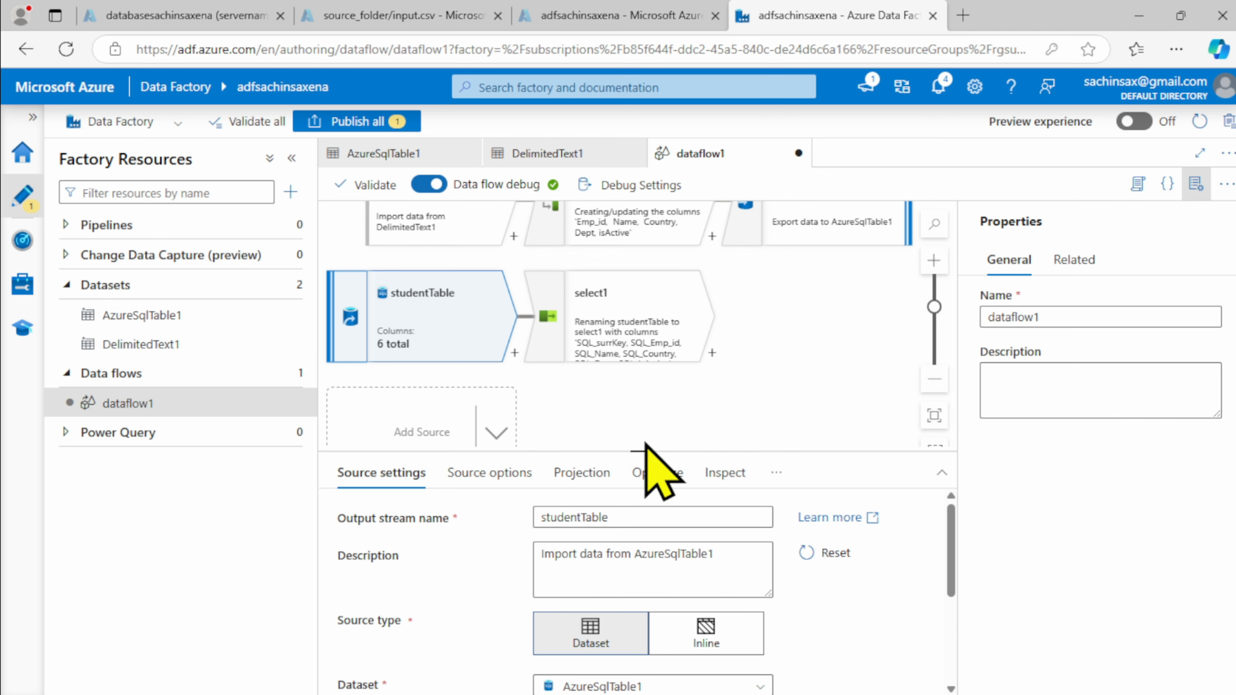
Step: Review lookup1's primary stream, lookup stream, match multiple rows option and Emp_id lookup condition in an enlarged settings area
left_click_drag(642, 450, 696, 263)
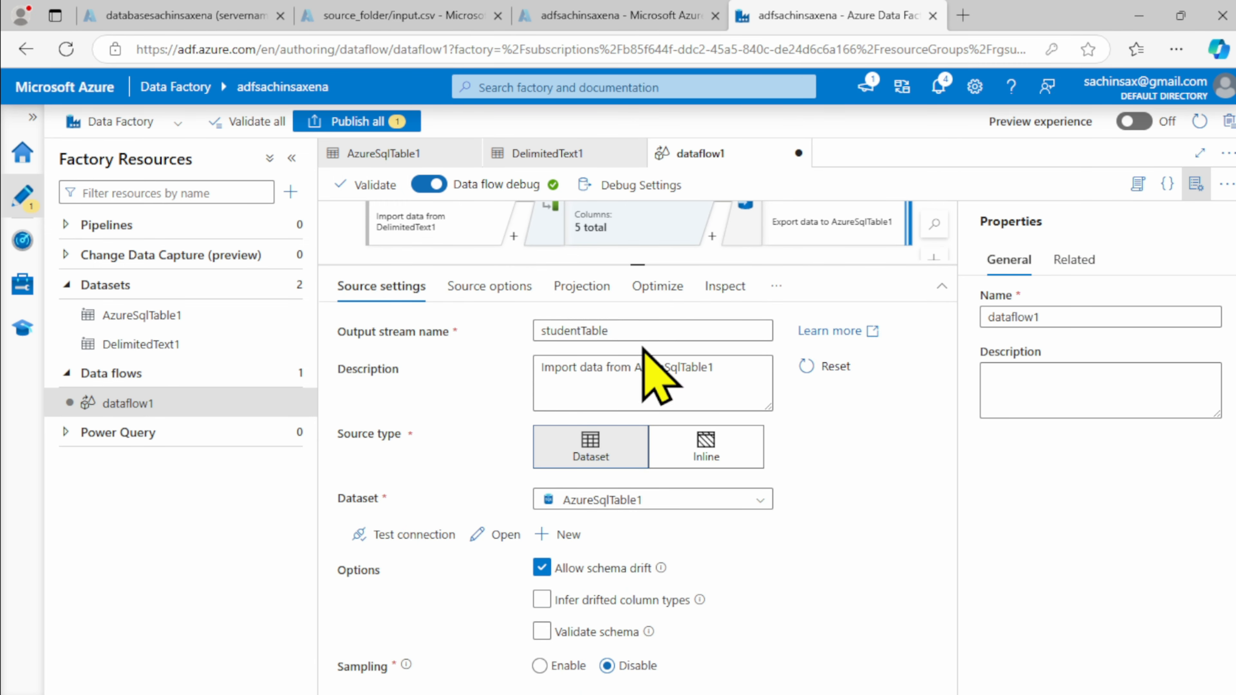
left_click_drag(642, 265, 627, 506)
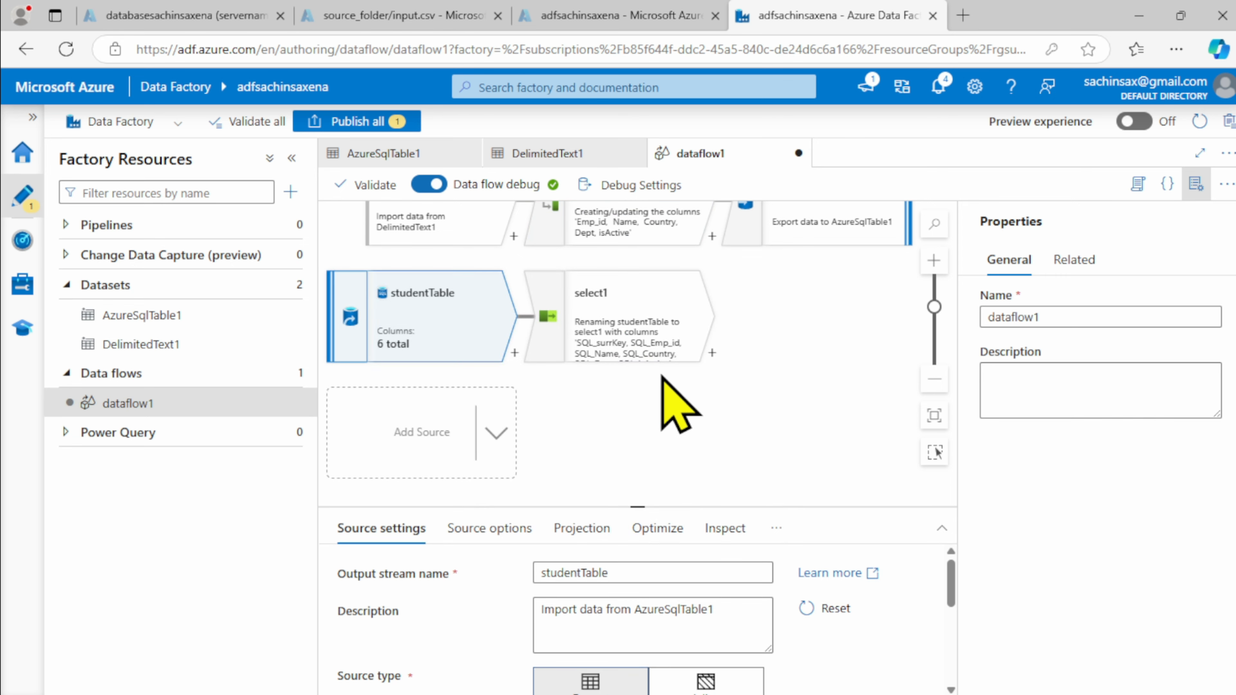
scroll(671, 389, "up", 3)
scroll(623, 292, "up", 2)
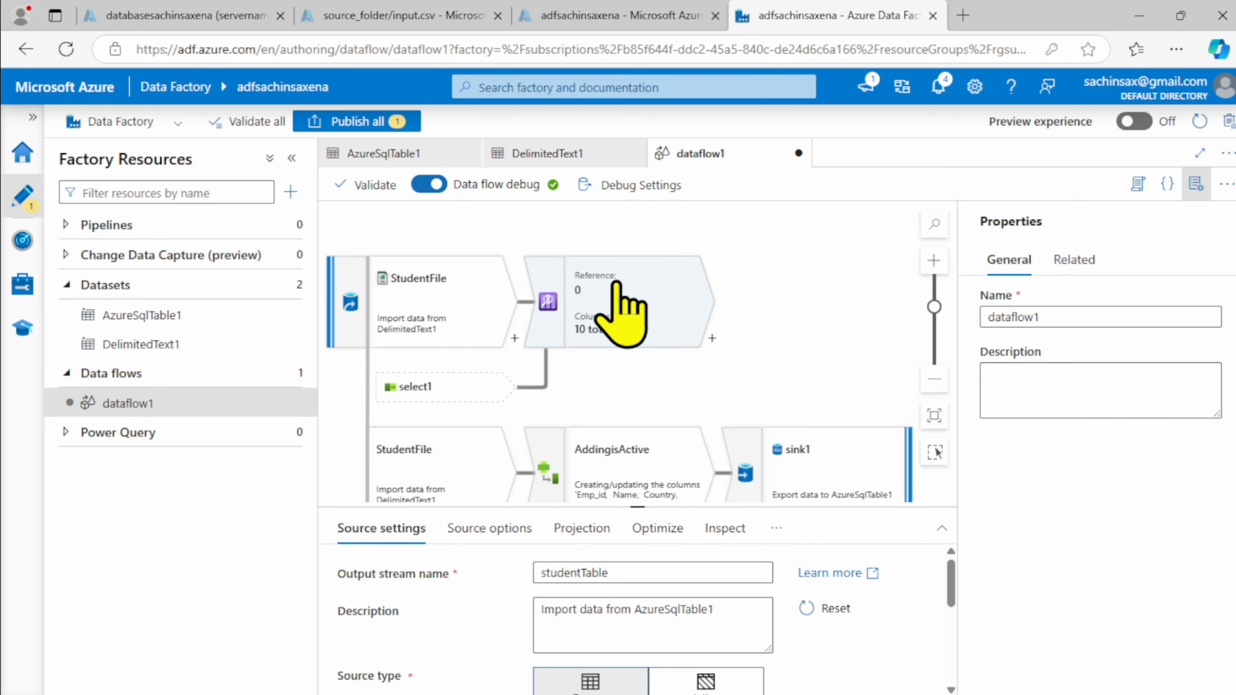
left_click(623, 316)
left_click_drag(640, 508, 643, 208)
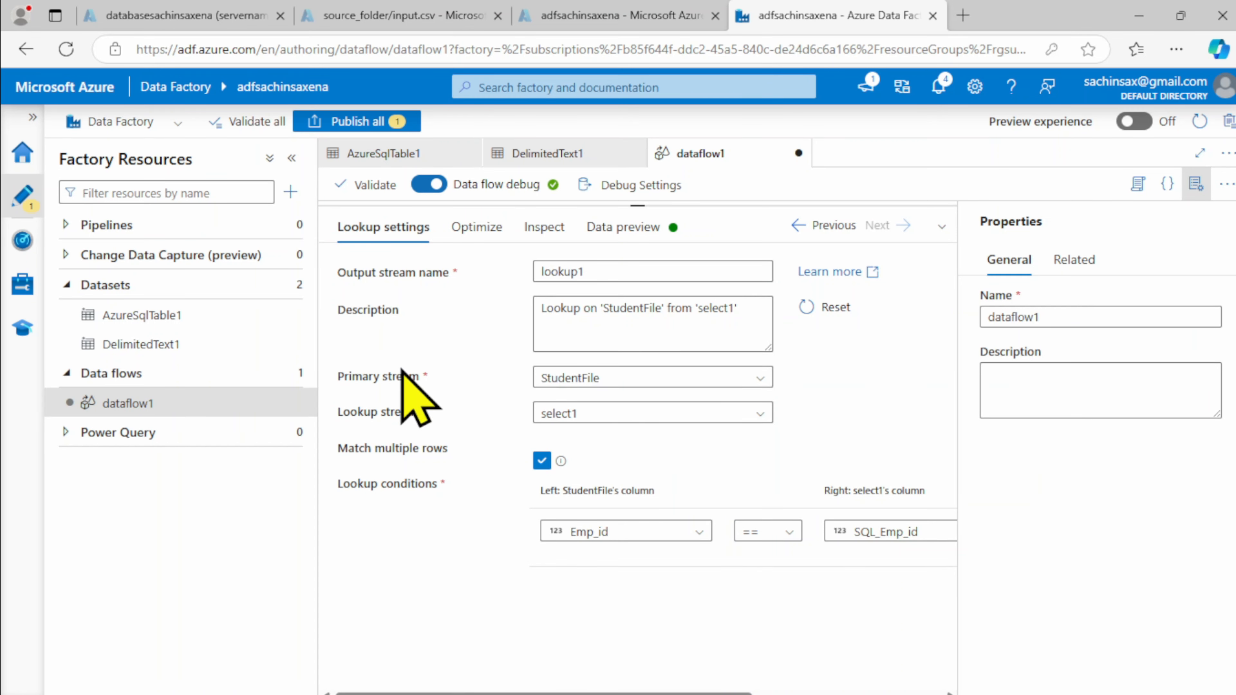
left_click(634, 418)
left_click(574, 433)
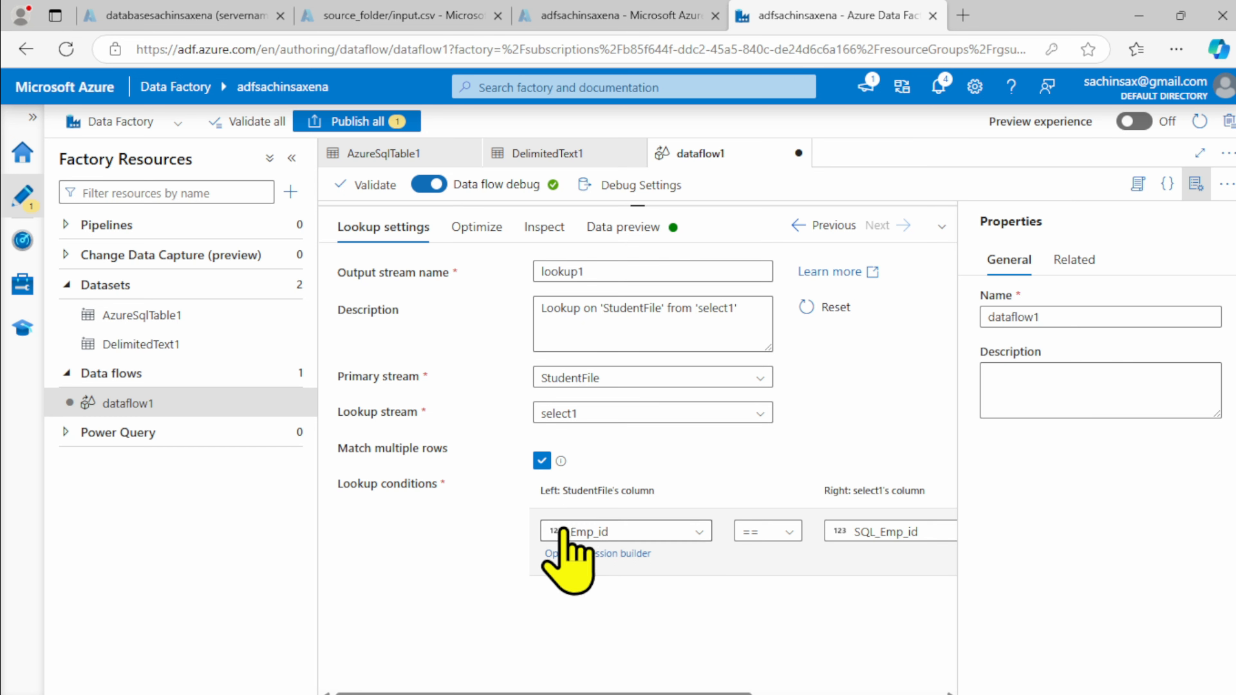
left_click(542, 461)
left_click(541, 460)
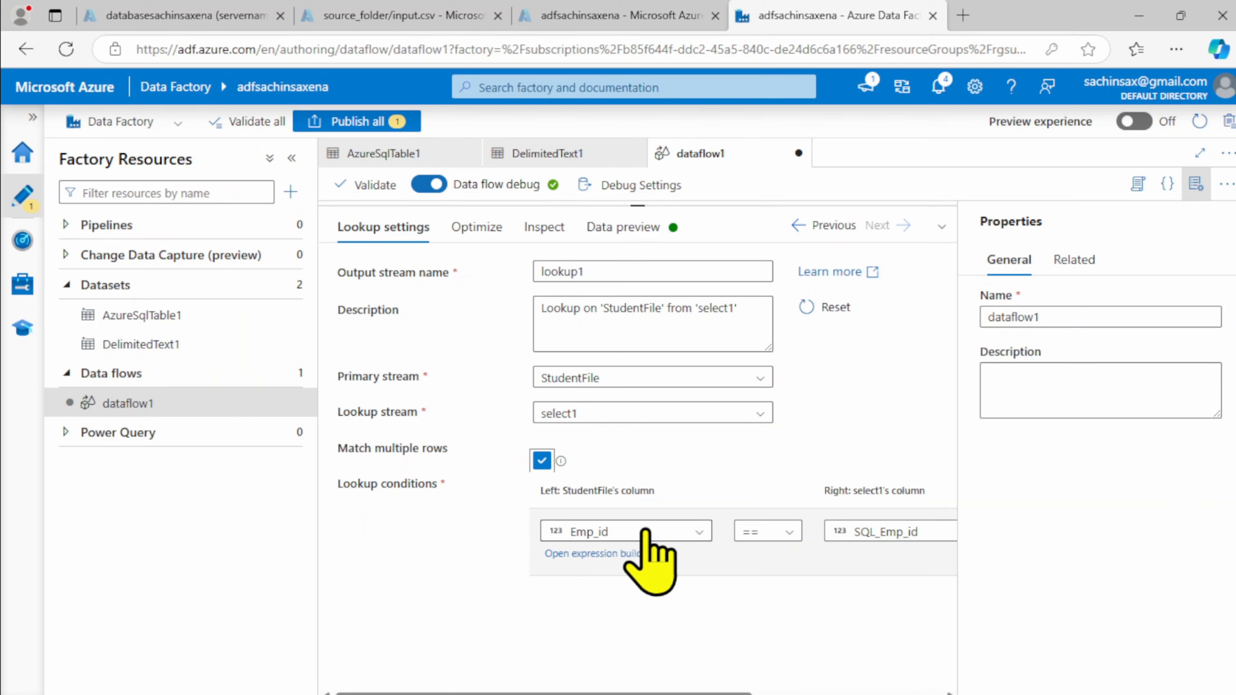
Step: Compare lookup1's data preview with the std table results in the query editor and the rows of input.csv
left_click(622, 229)
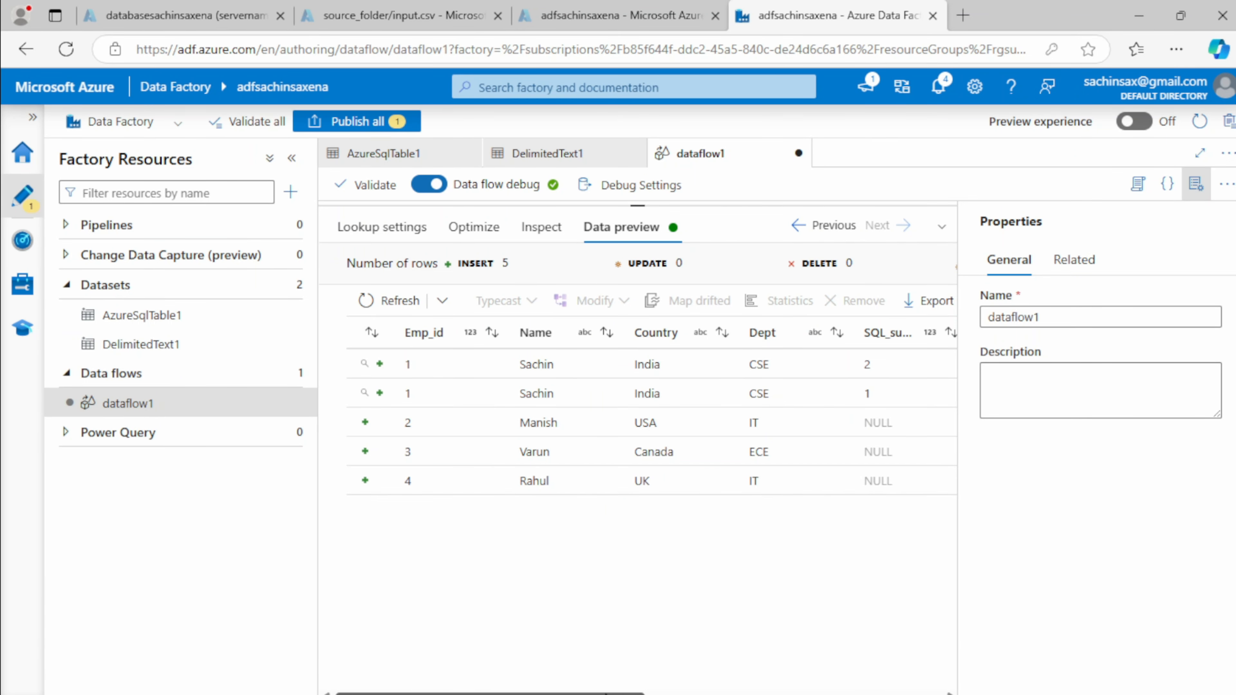
mouse_move(606, 693)
left_mouse_down()
mouse_move(902, 693)
mouse_move(596, 693)
left_mouse_up()
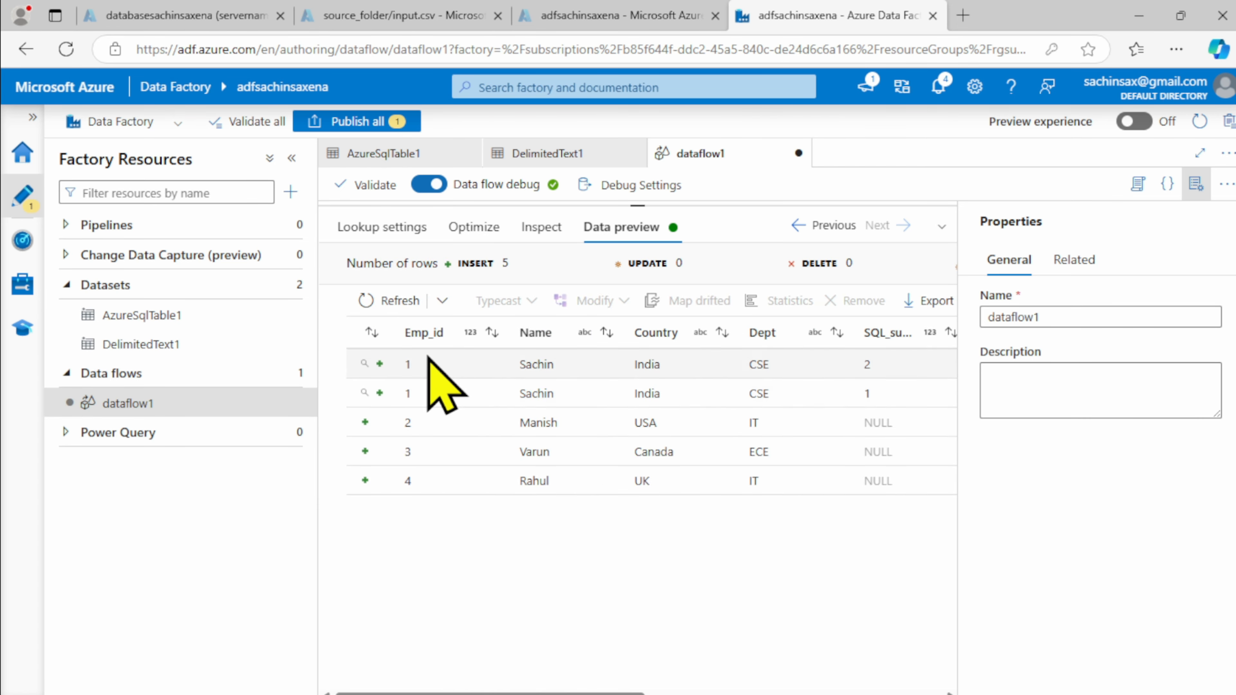
left_click(195, 15)
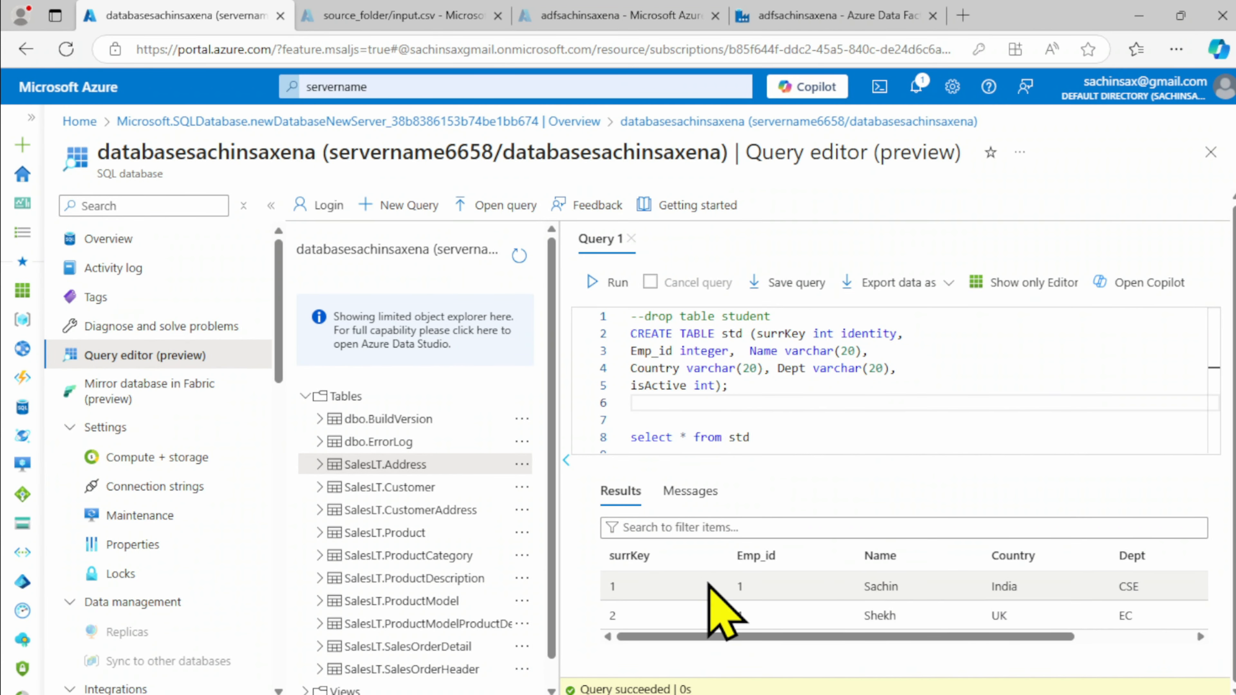
left_click(421, 15)
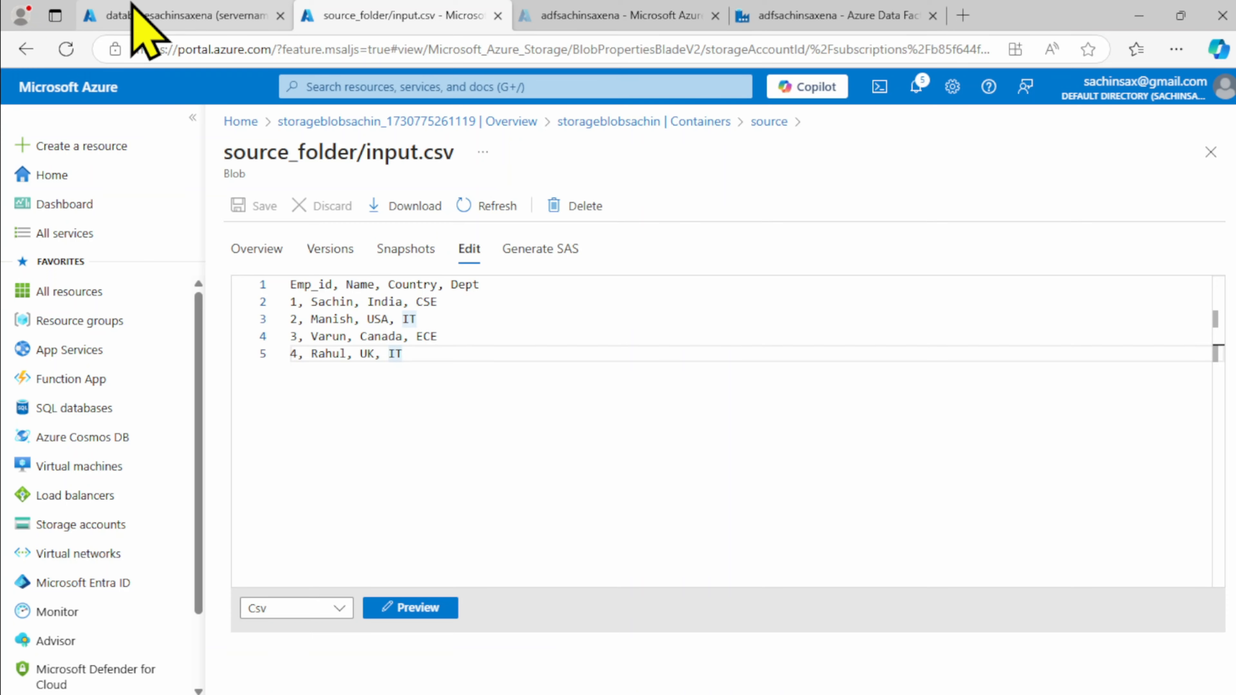
left_click(139, 14)
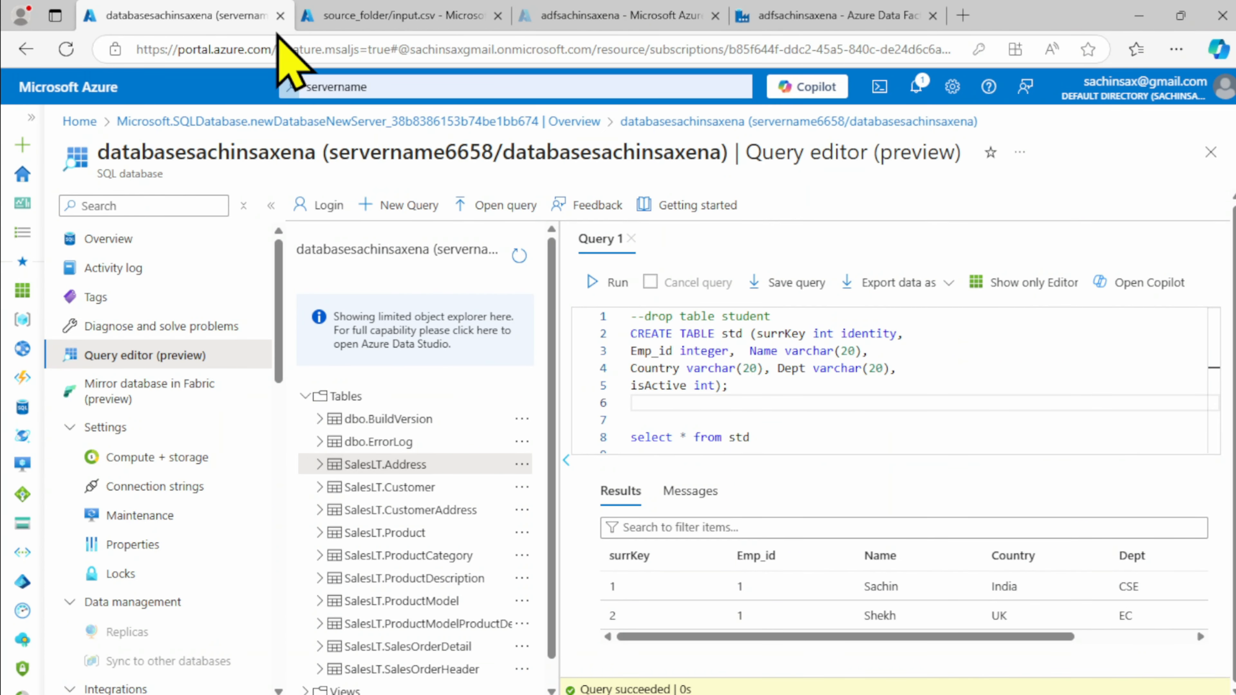
left_click(331, 8)
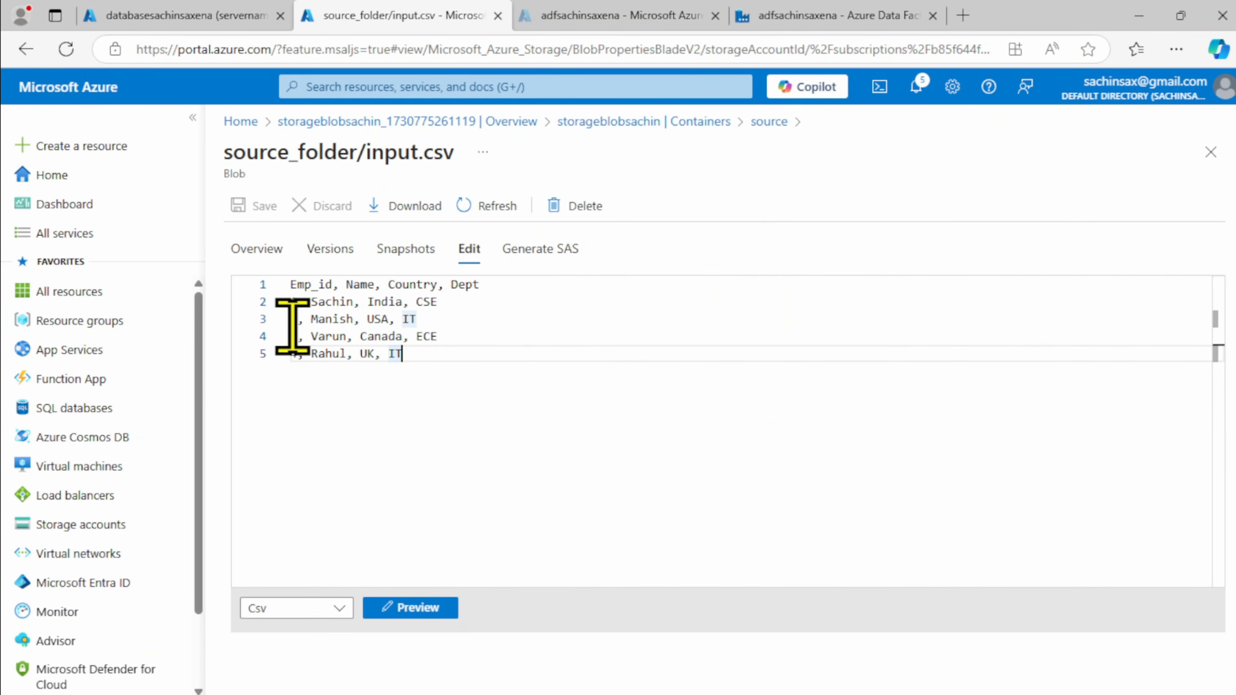
left_click(142, 16)
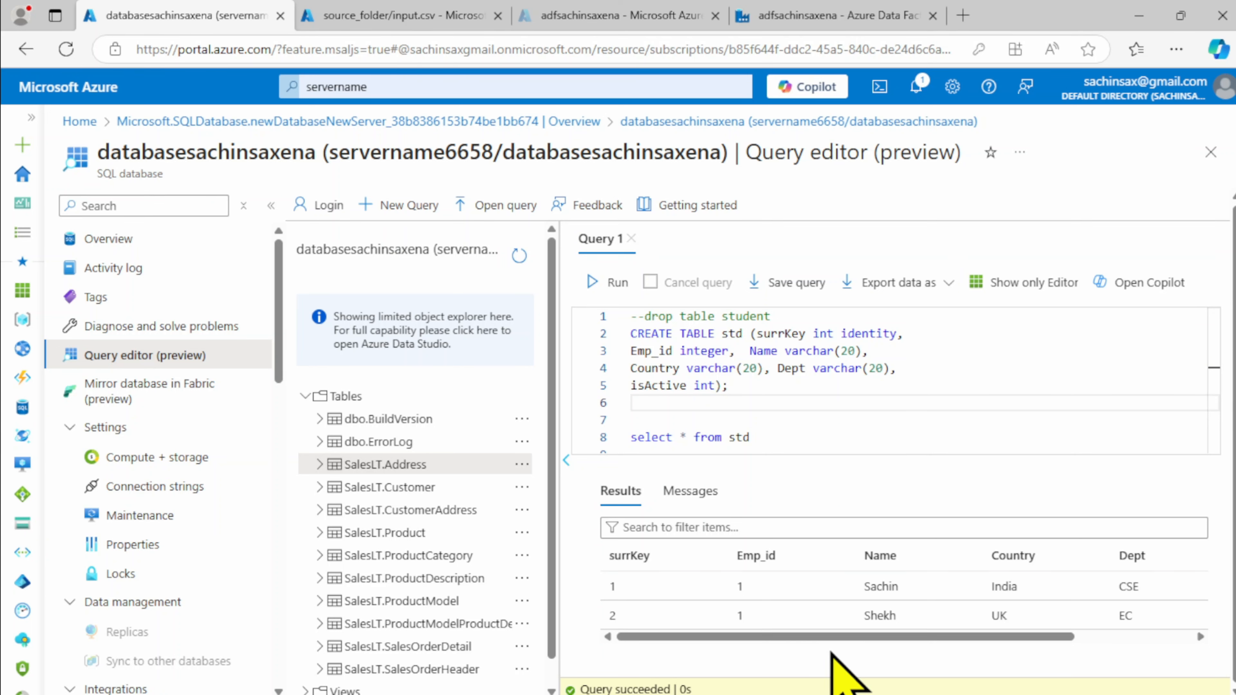
Step: Return to the data flow and examine the SQL_ columns beside the file columns in lookup1's data preview
left_click(790, 10)
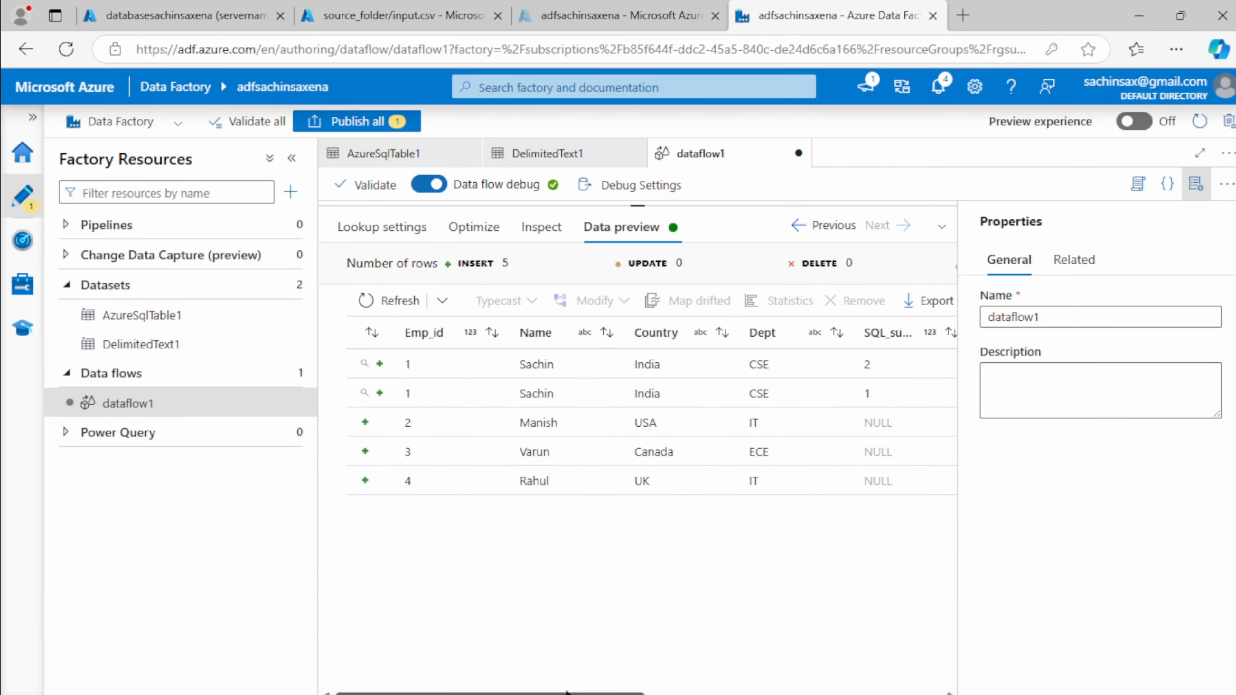
scroll(613, 360, "right", 10)
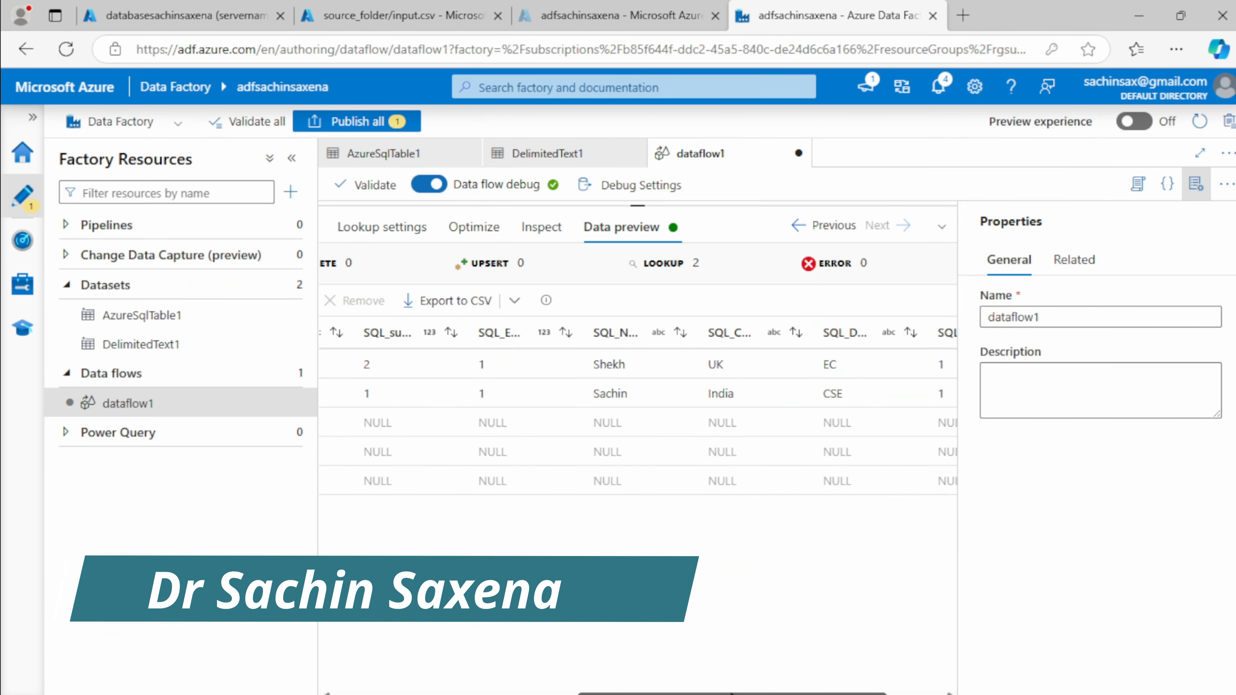
scroll(493, 655, "left", 10)
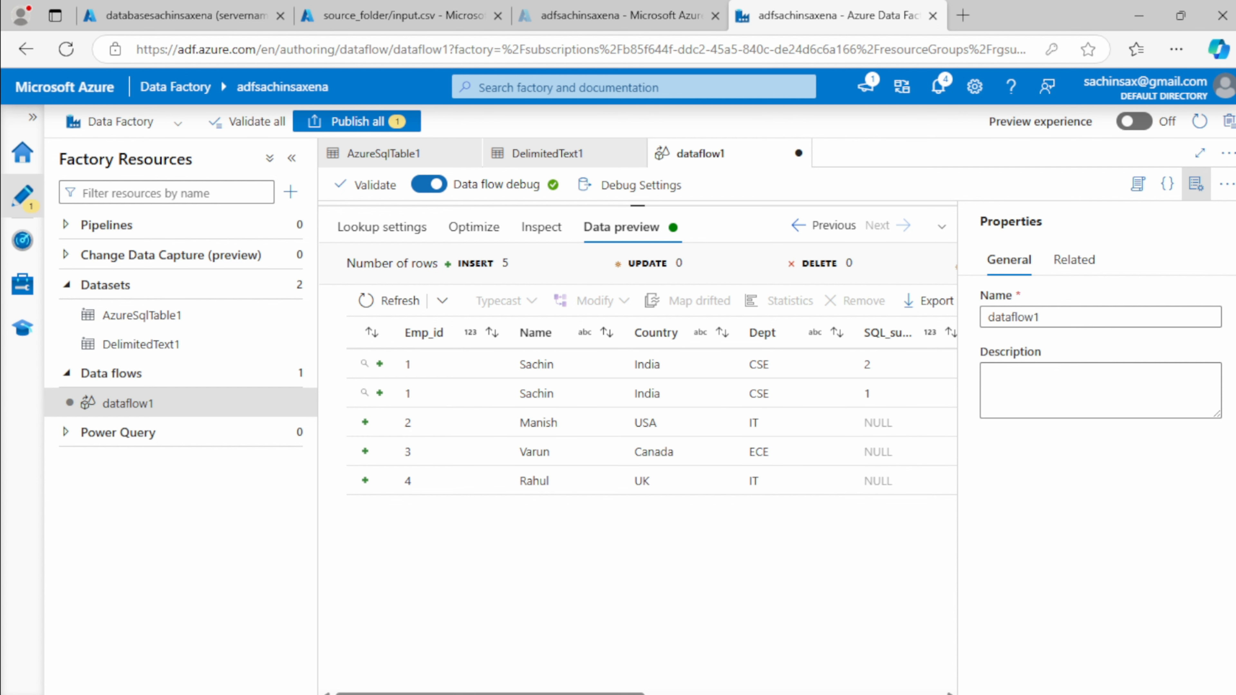
scroll(722, 381, "right", 10)
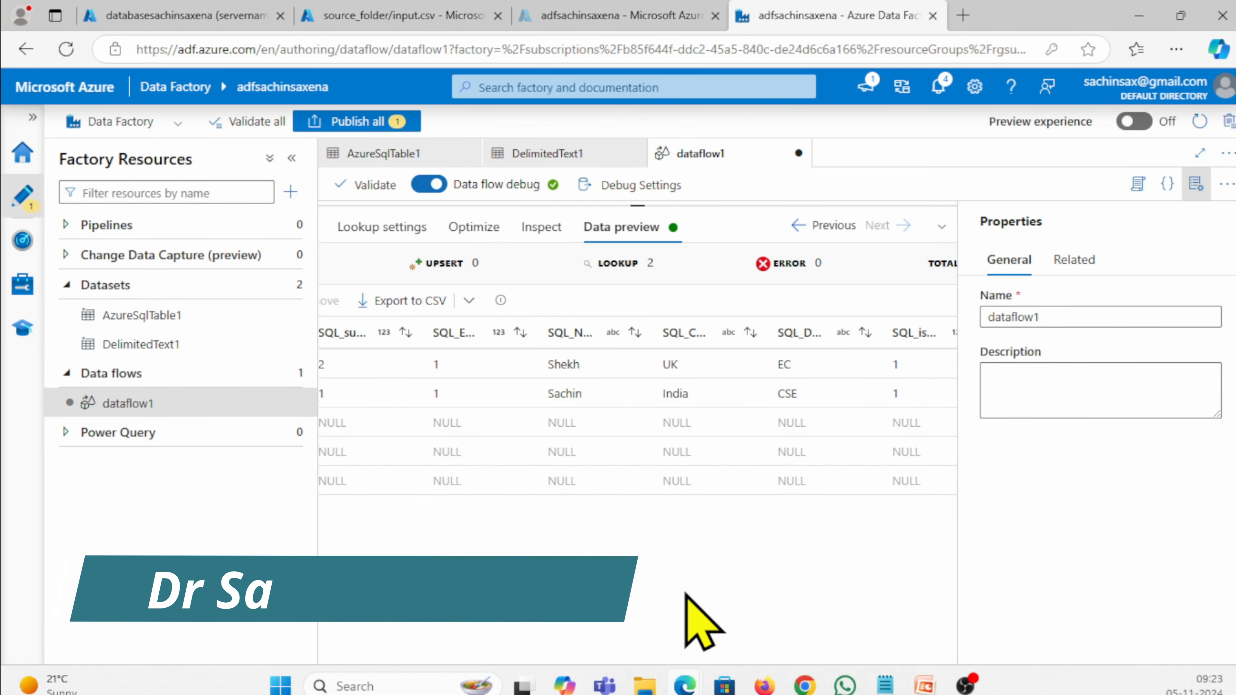
left_click_drag(700, 690, 336, 689)
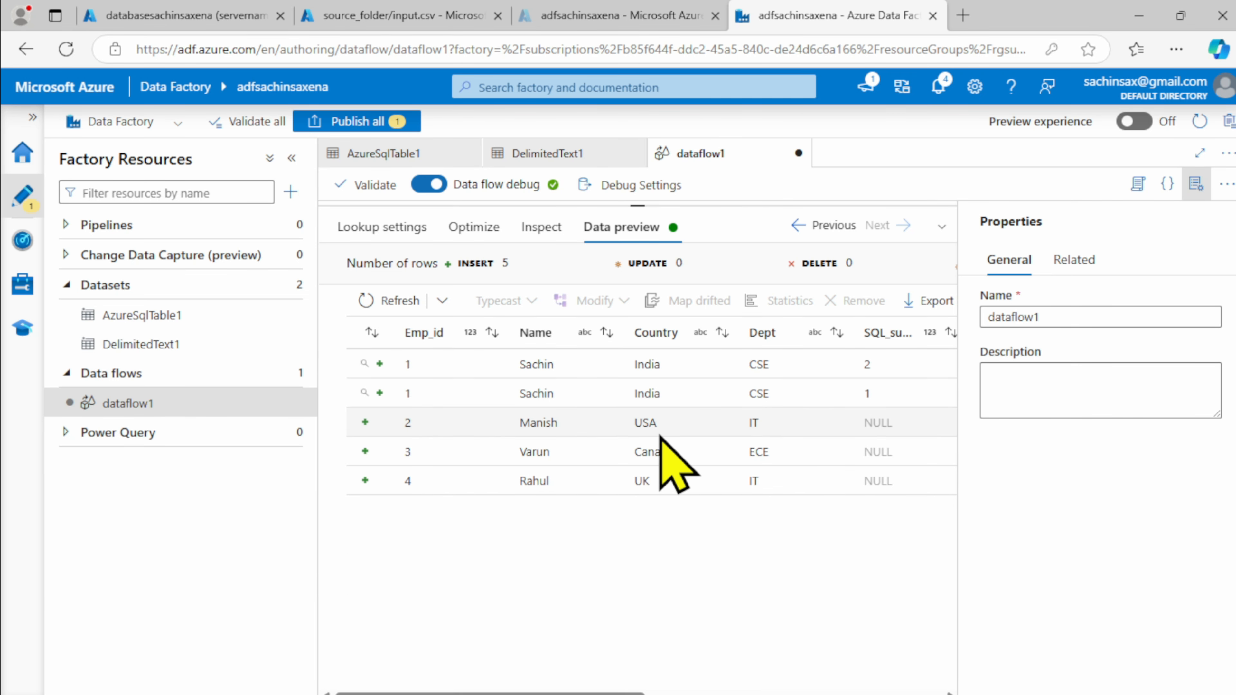
Step: Check the std table's columns through isActive and input.csv again, and match them with both ends of lookup1's preview
left_click(163, 15)
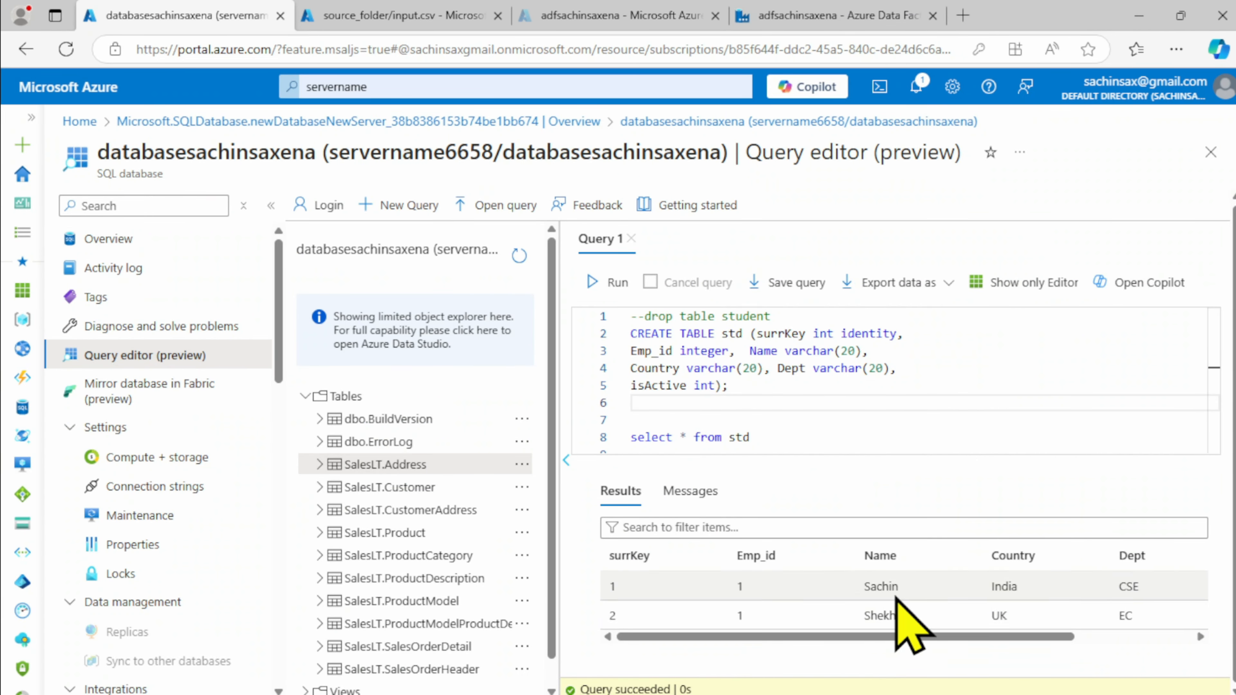
left_click_drag(898, 631, 992, 635)
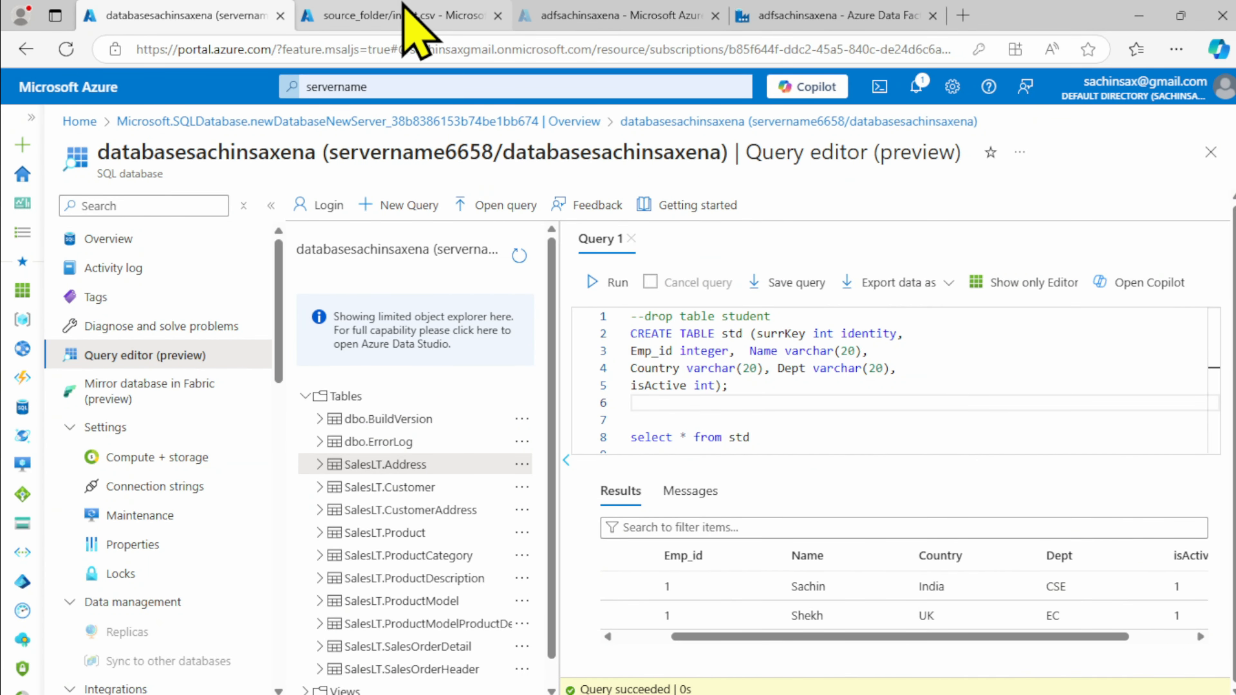
left_click(409, 15)
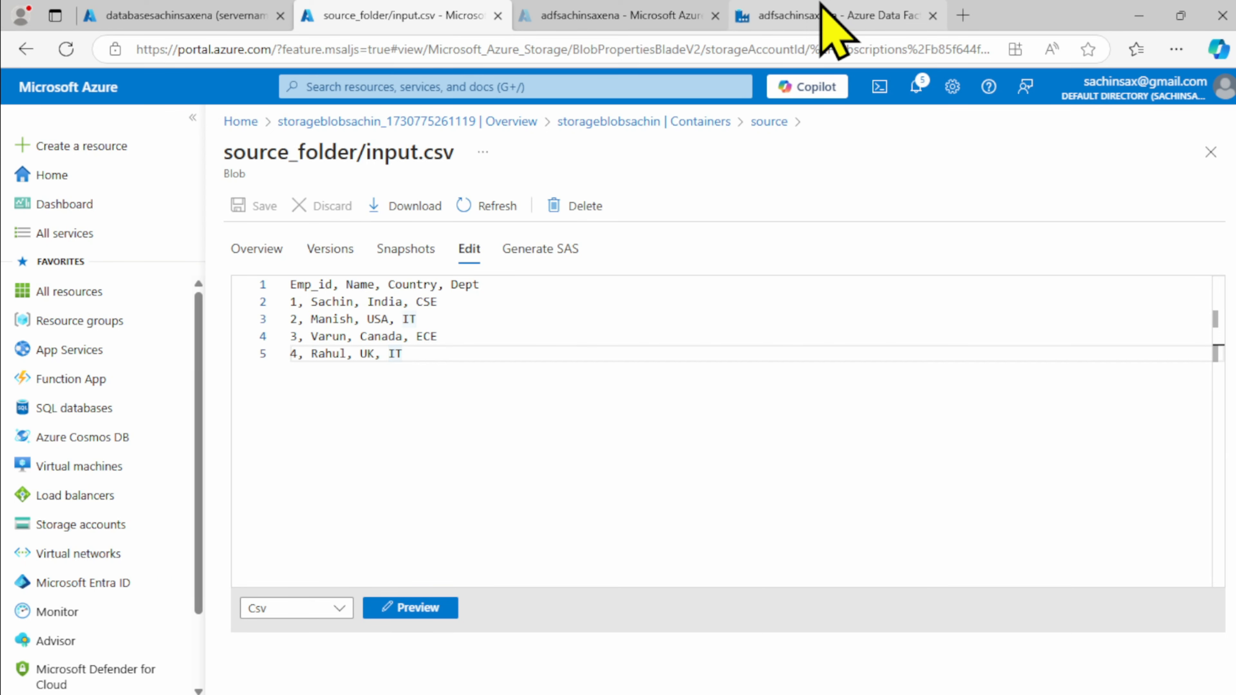
left_click(835, 20)
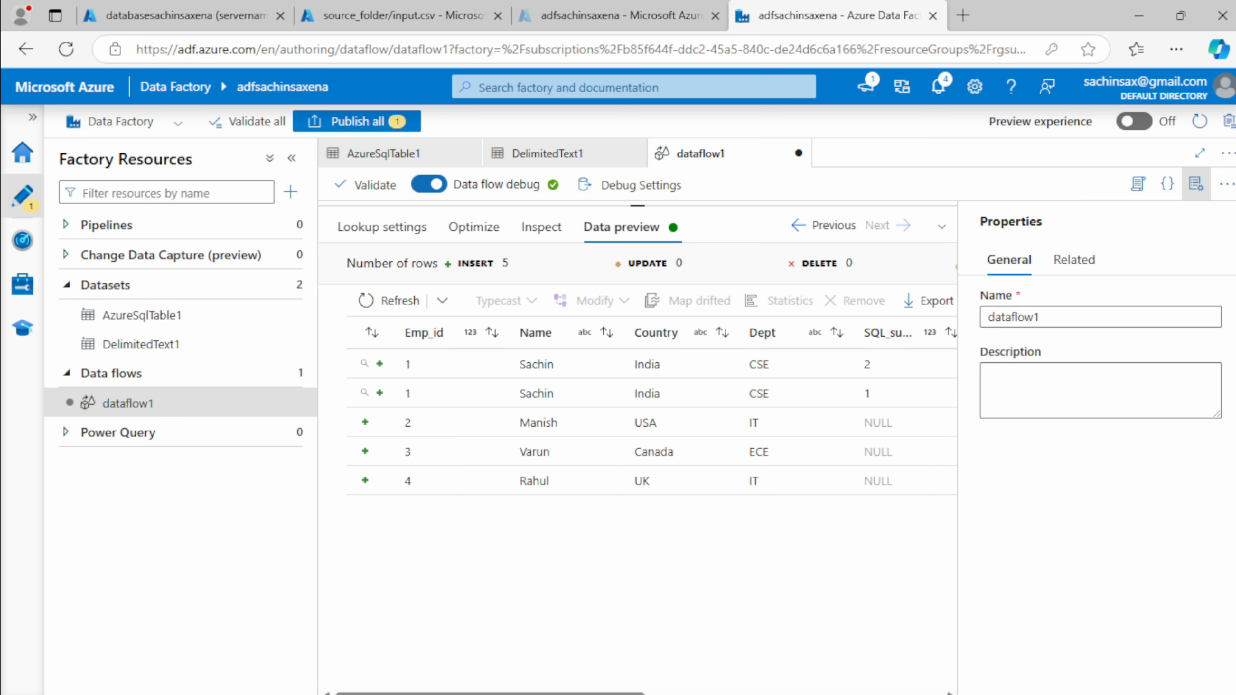
scroll(730, 518, "right", 5)
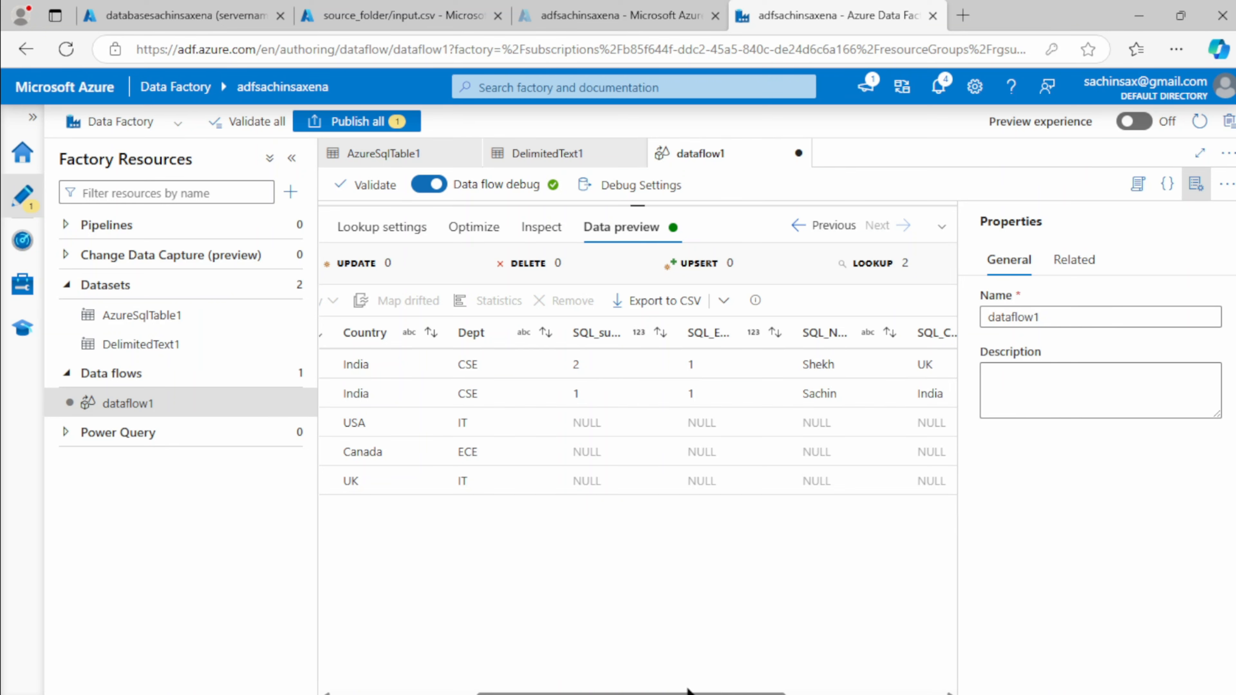
scroll(438, 549, "left", 5)
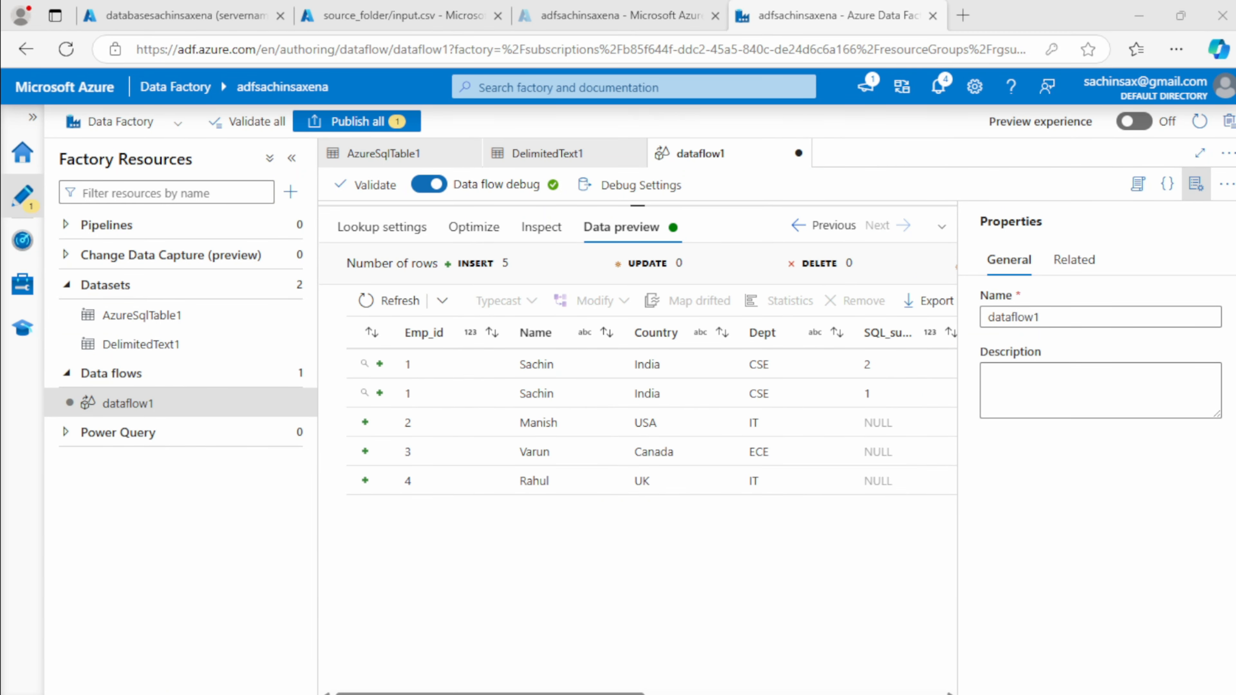
Step: Bring the data flow canvas back into view and add a Filter transformation after lookup1
left_click_drag(642, 204, 599, 528)
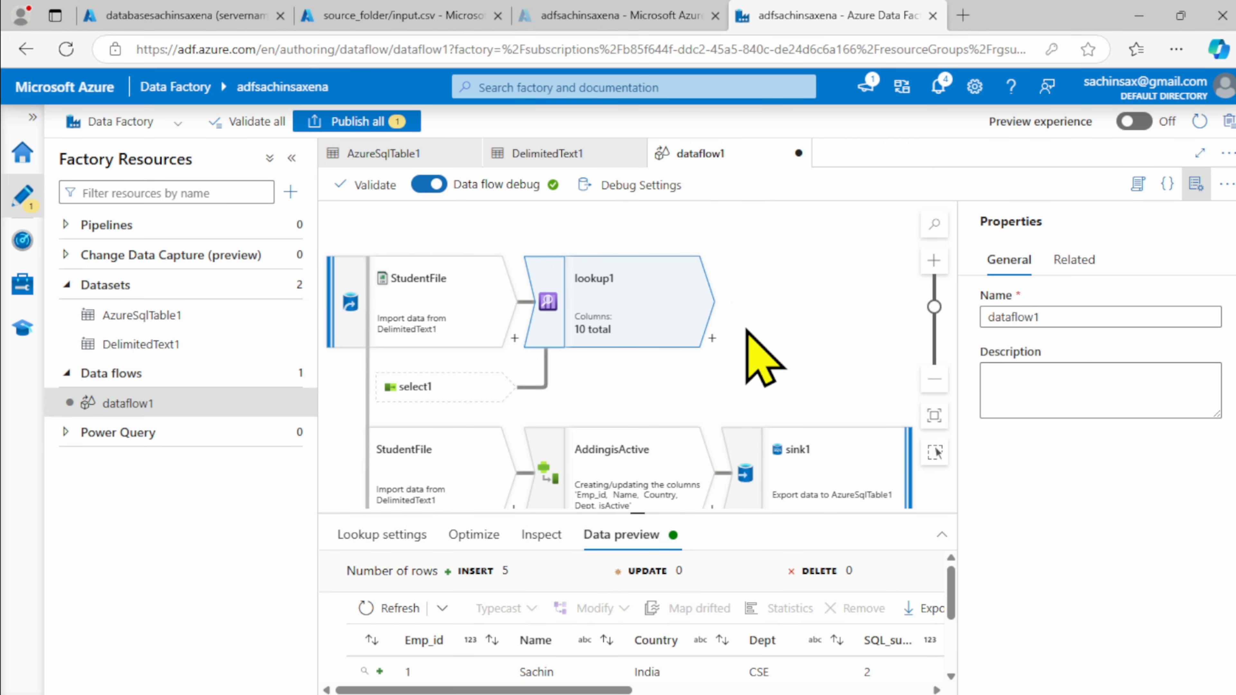
left_click(730, 365)
left_click(705, 347)
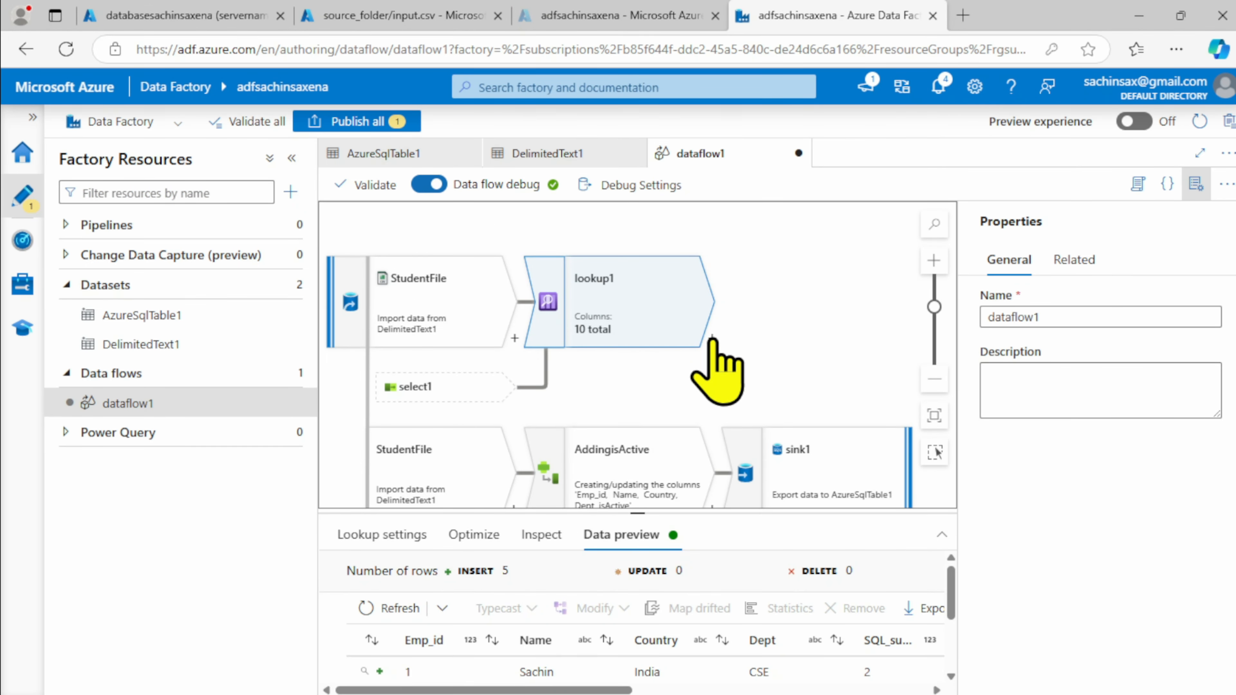
left_click(711, 338)
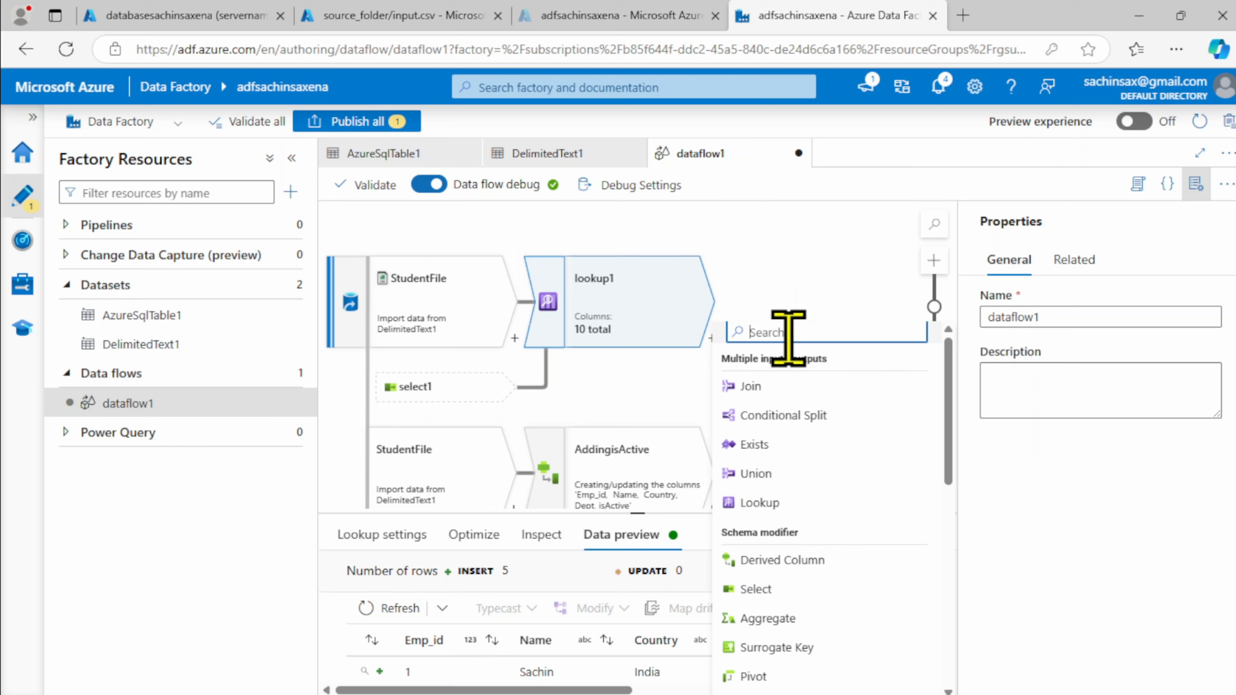
type("fil")
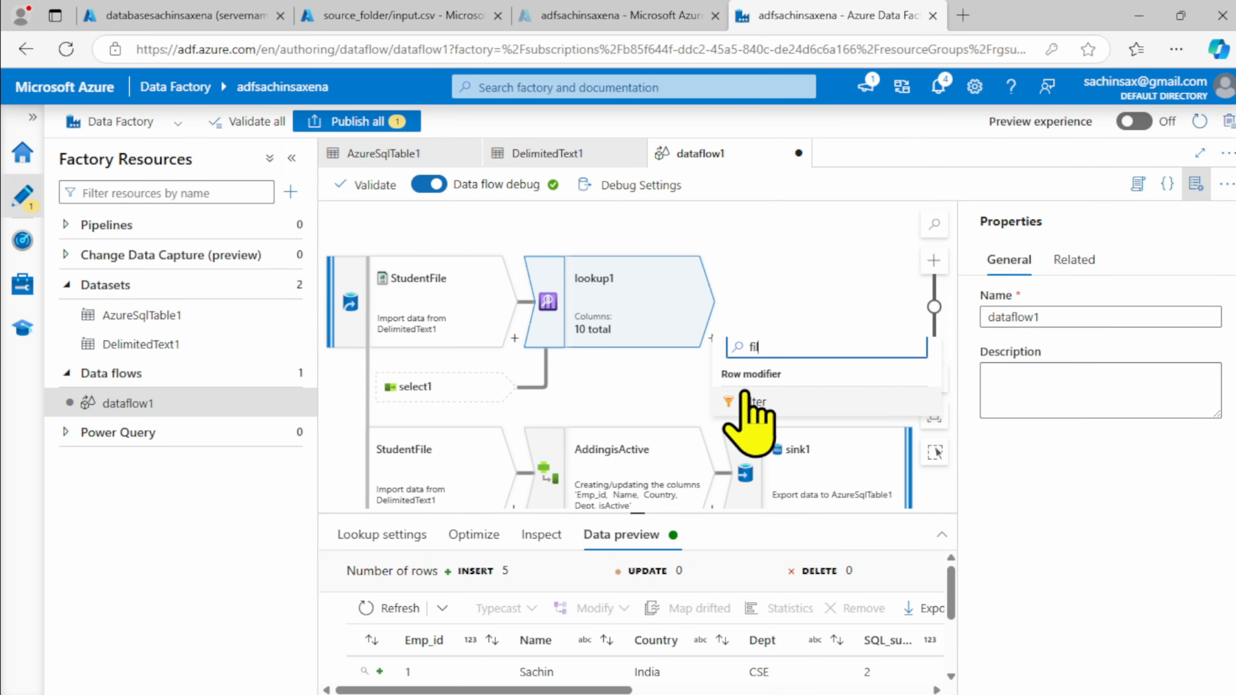
left_click(737, 401)
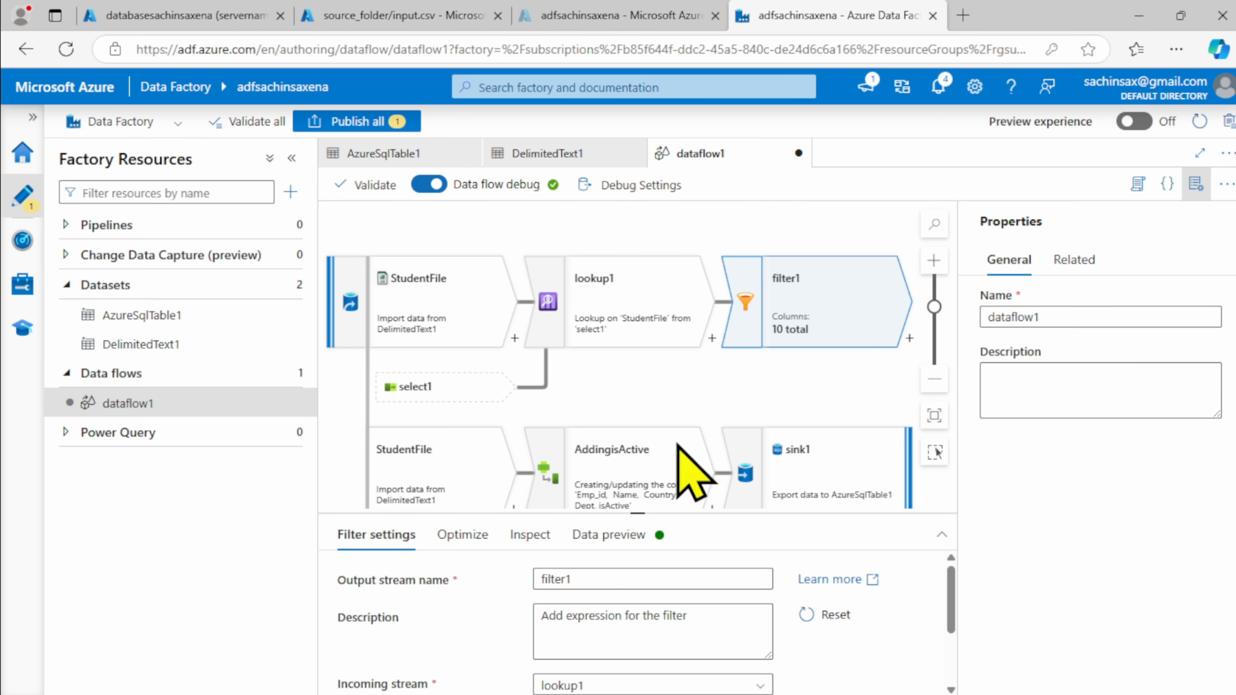
Step: Rename the new filter's output stream as MatchingRows
scroll(567, 627, "down", 2)
scroll(565, 609, "up", 2)
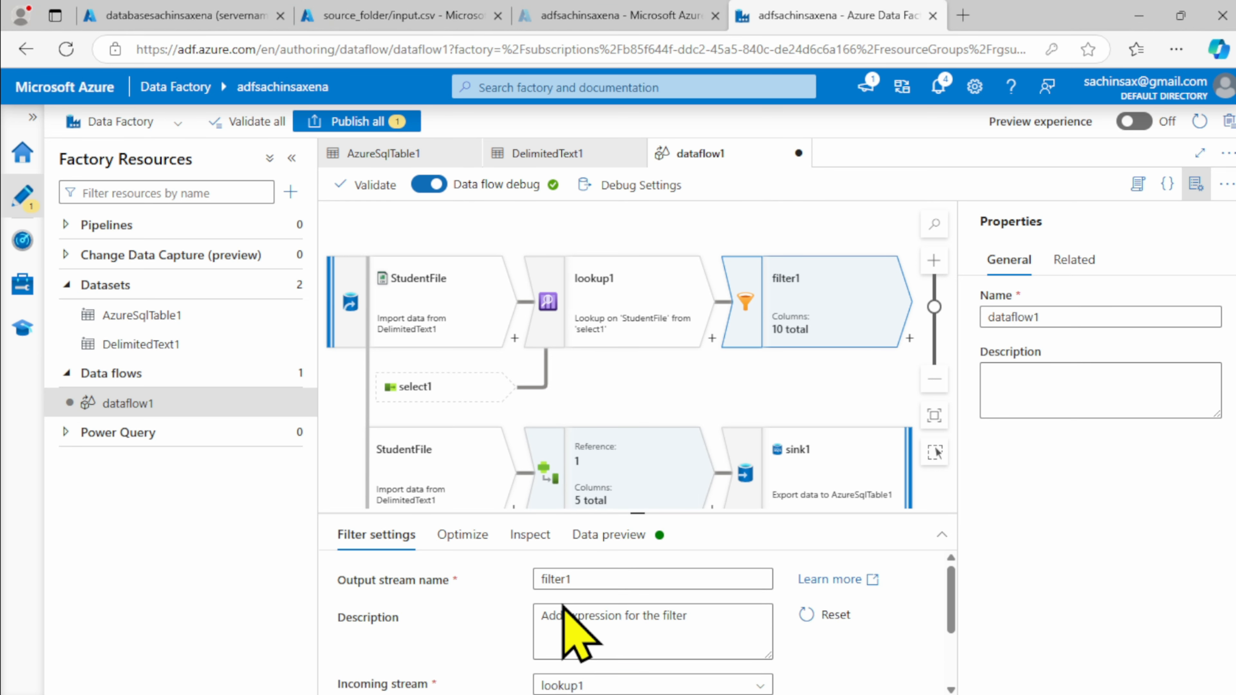
double_click(593, 579)
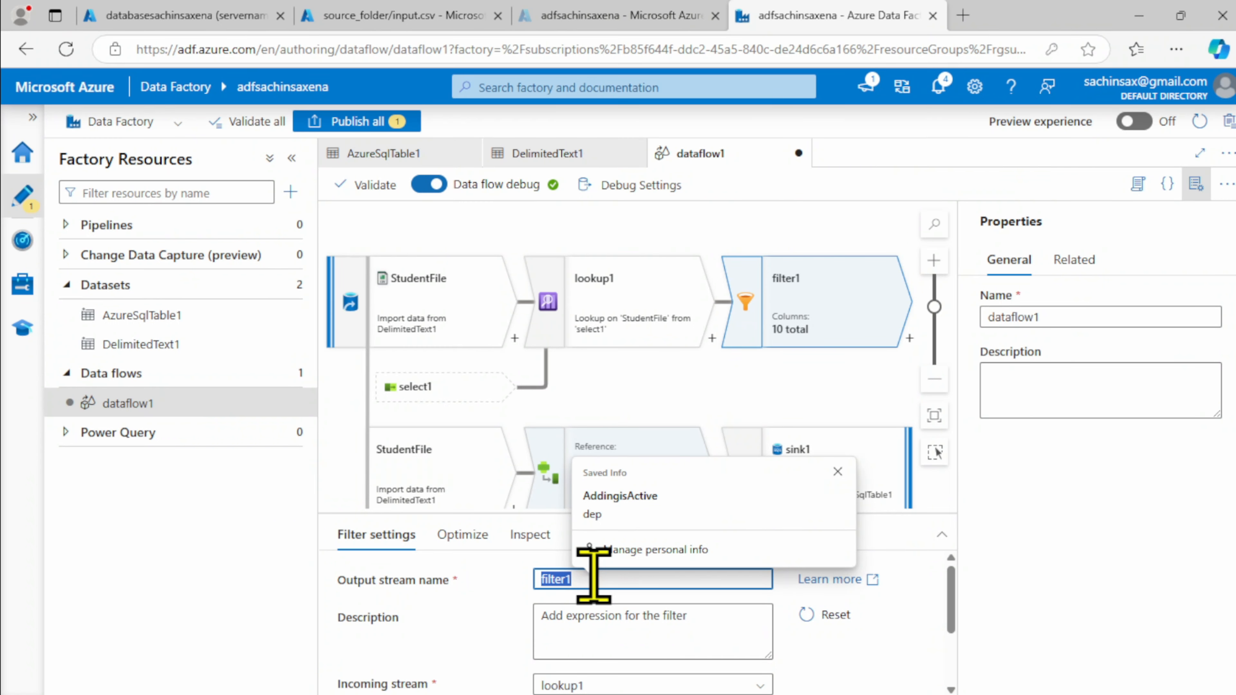
type("M")
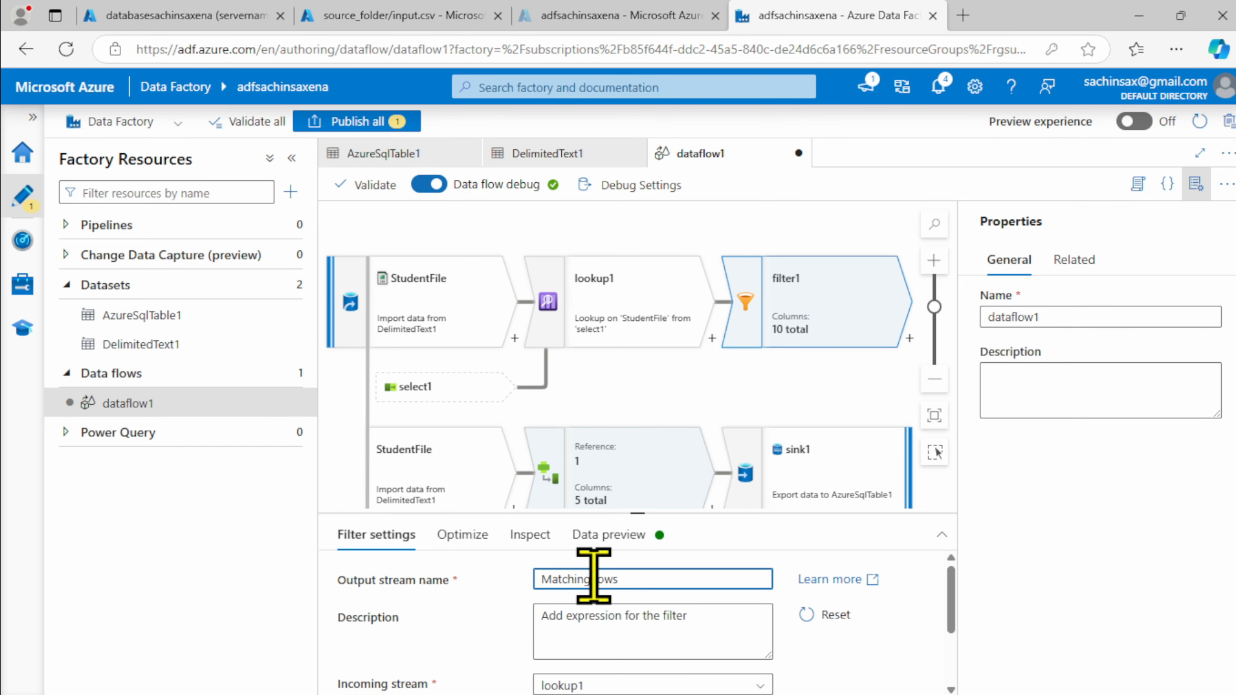
type("atchingRows")
left_click(564, 621)
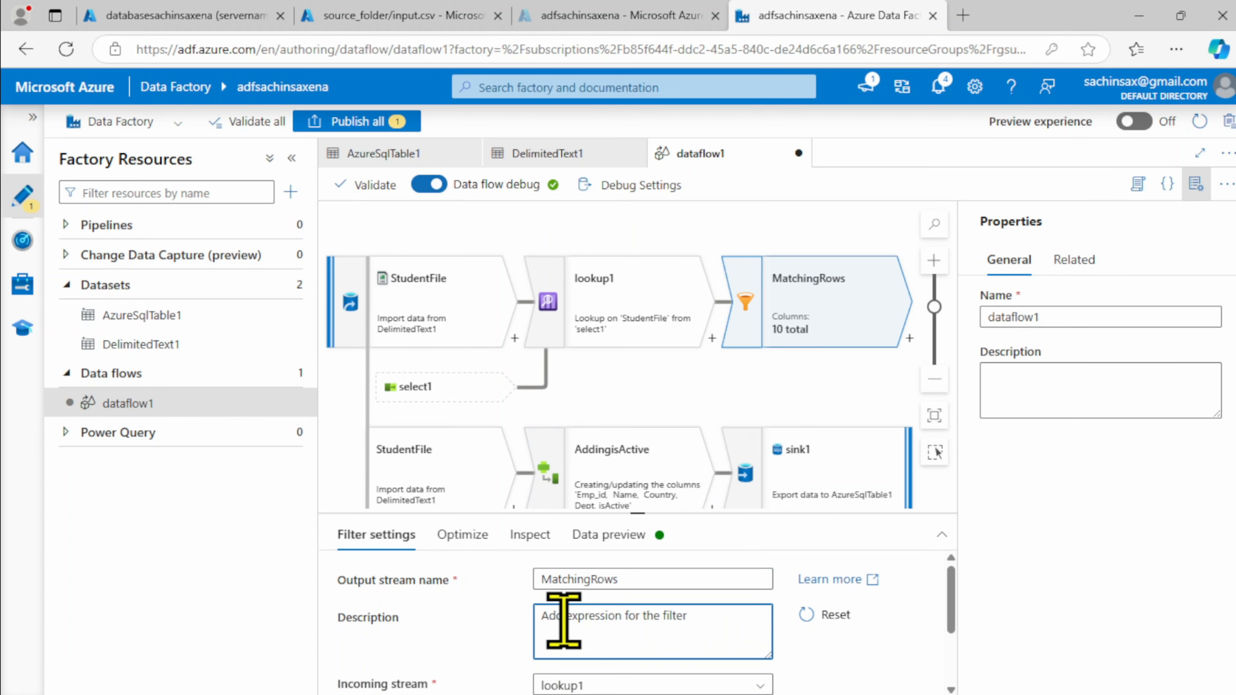
Step: Open the expression builder for the MatchingRows filter condition and insert a negated isNull function
scroll(564, 621, "down", 3)
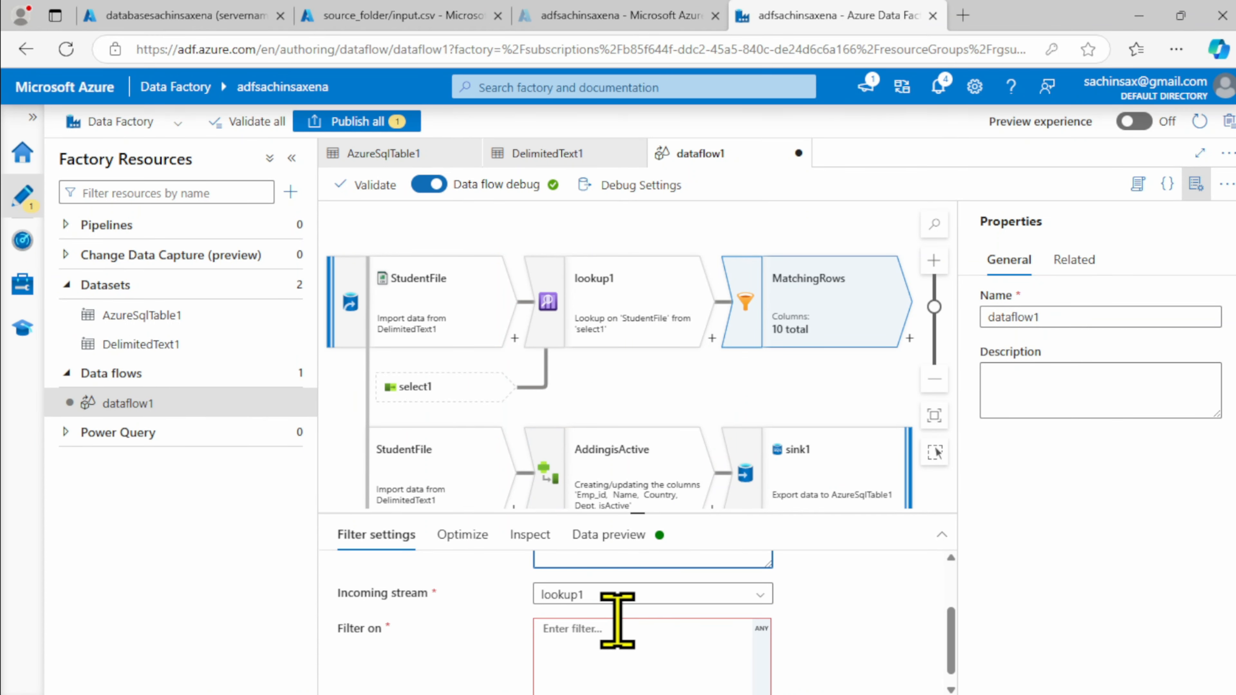
left_click(565, 623)
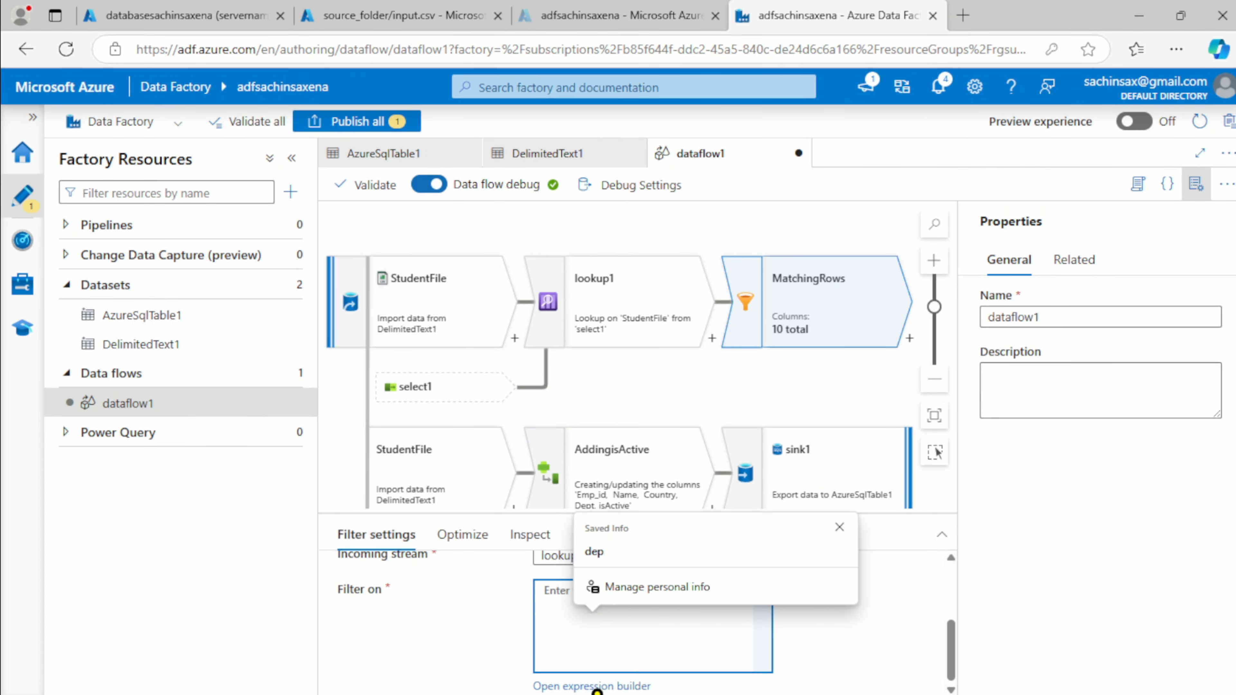
left_click(597, 686)
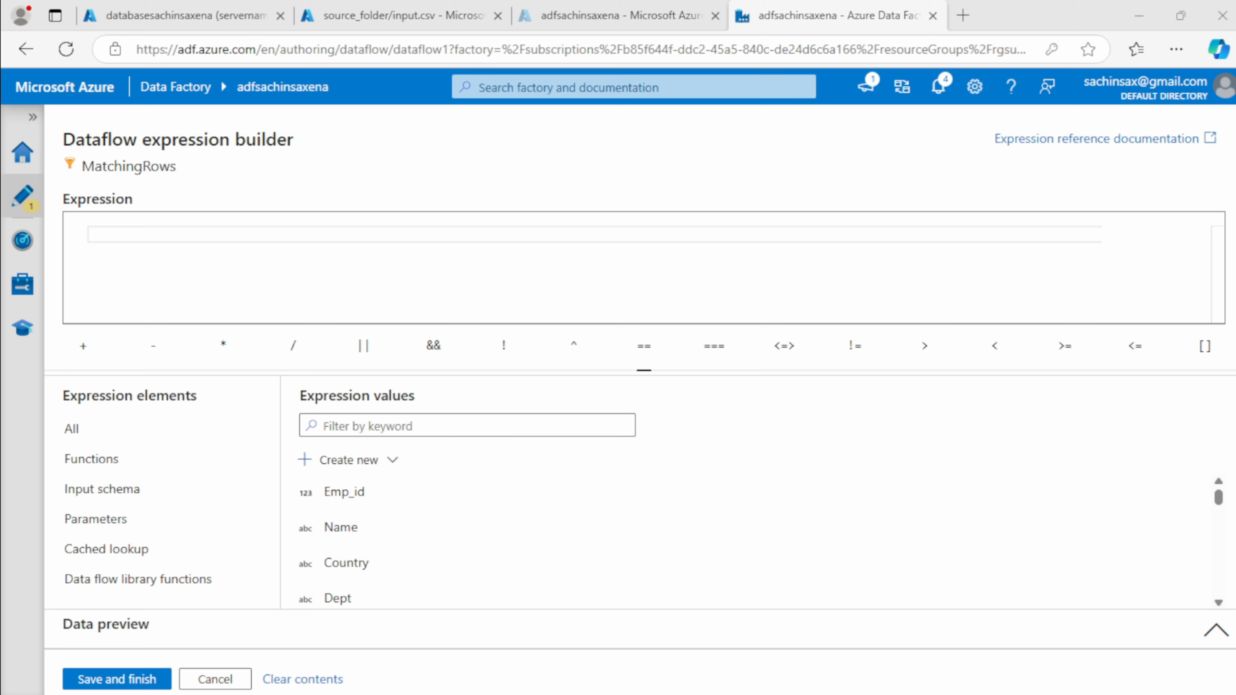
left_click(125, 231)
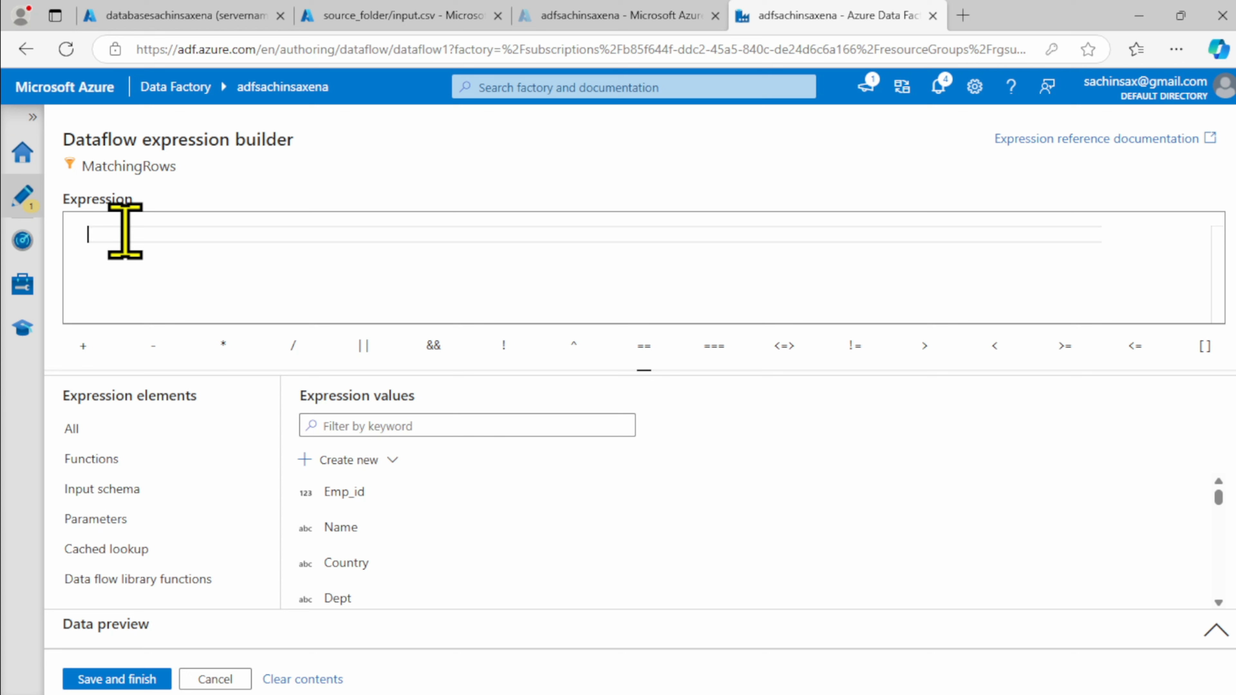
type("!is")
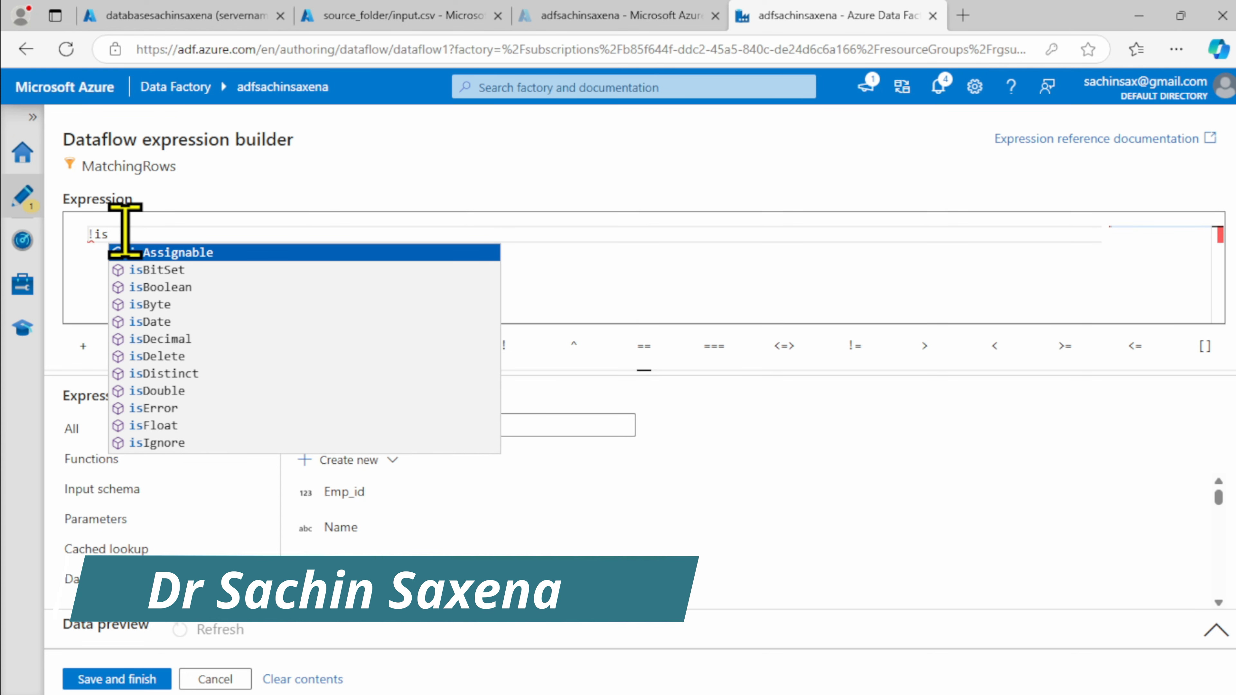
type("Null")
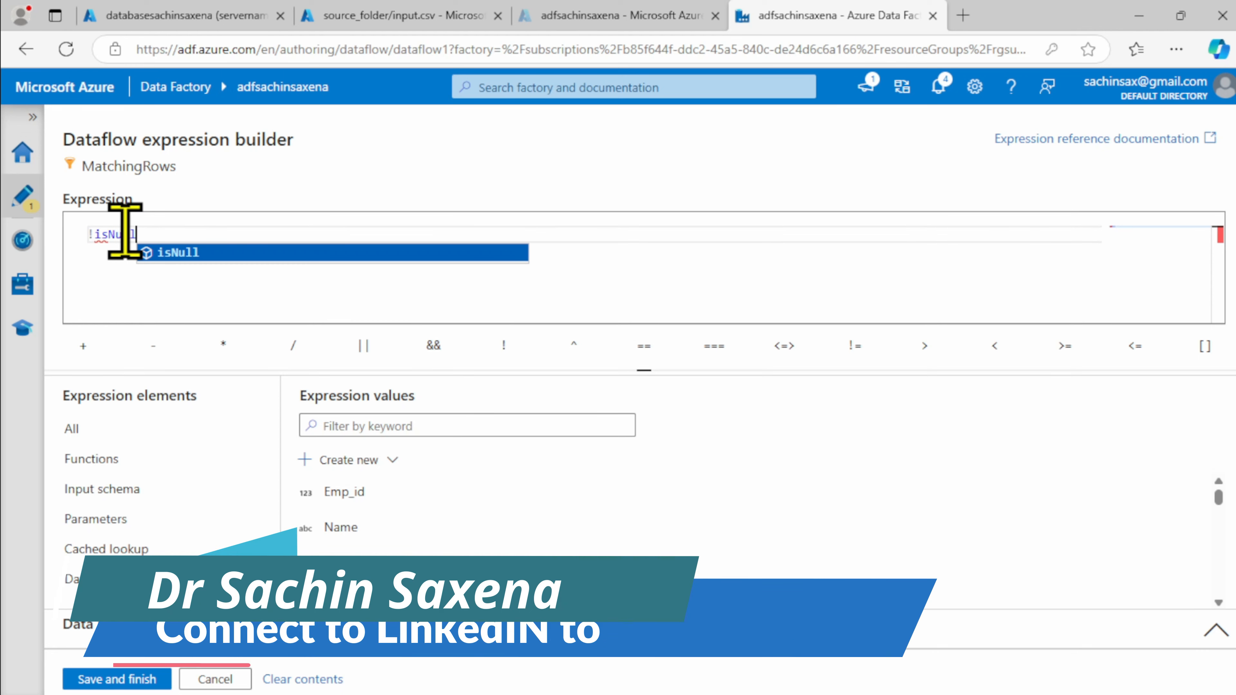
key("Return")
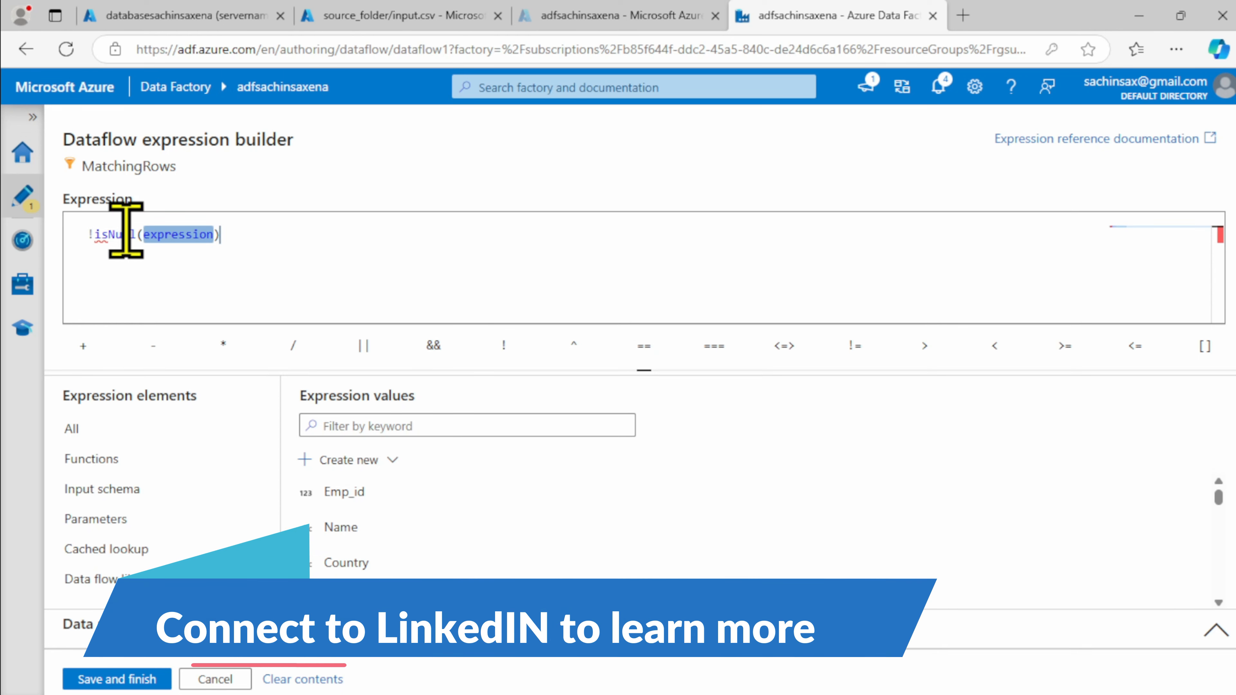
Step: Replace the isNull placeholder with SQL_Emp_id so the condition reads !isNull(SQL_Emp_id), and save the expression
key("BackSpace")
key("BackSpace")
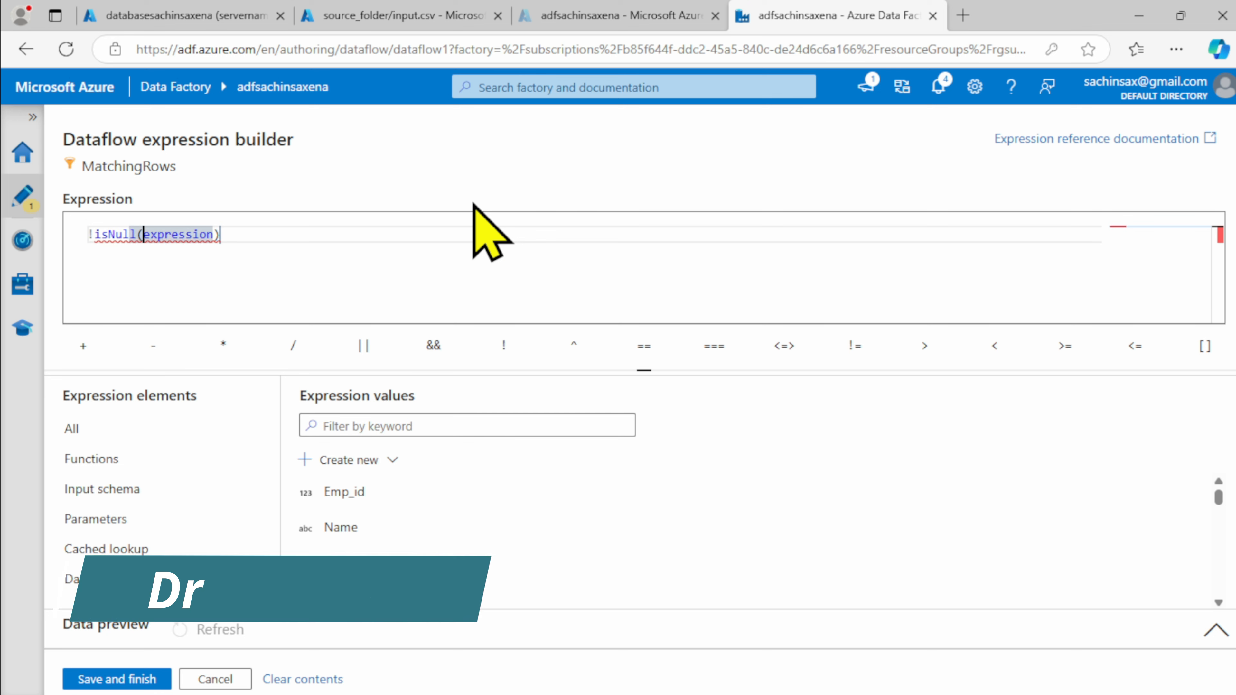
key("Delete")
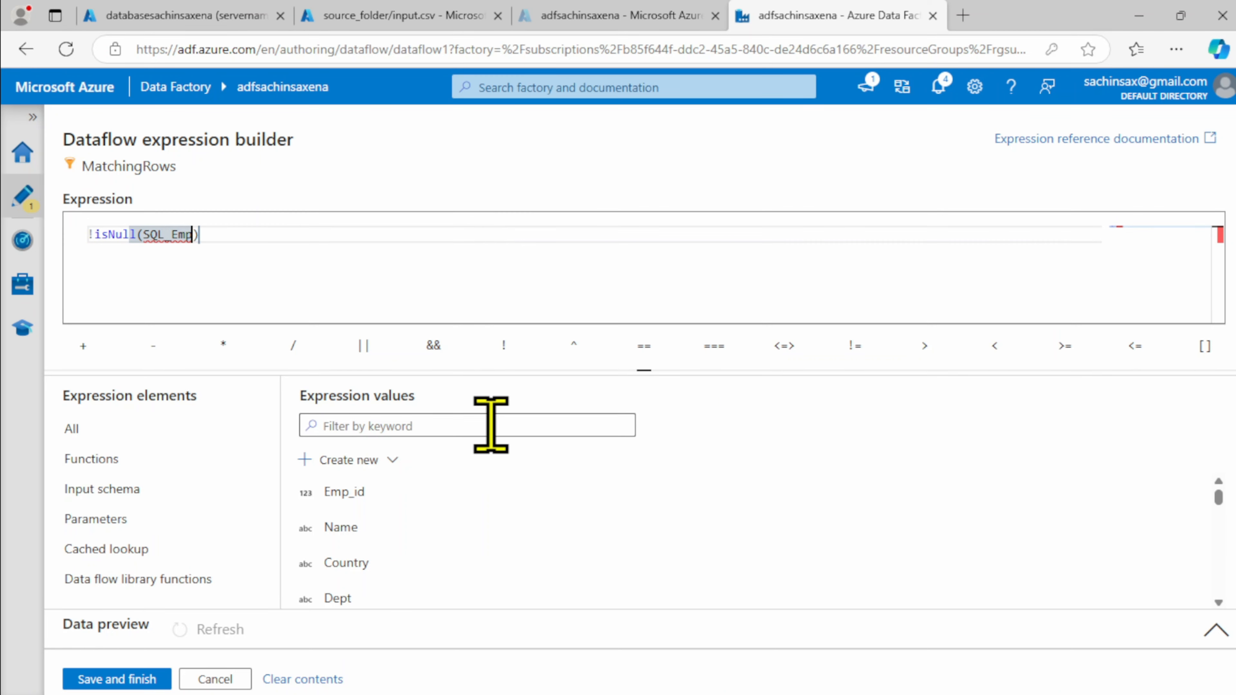
scroll(430, 502, "down", 2)
scroll(430, 506, "down", 2)
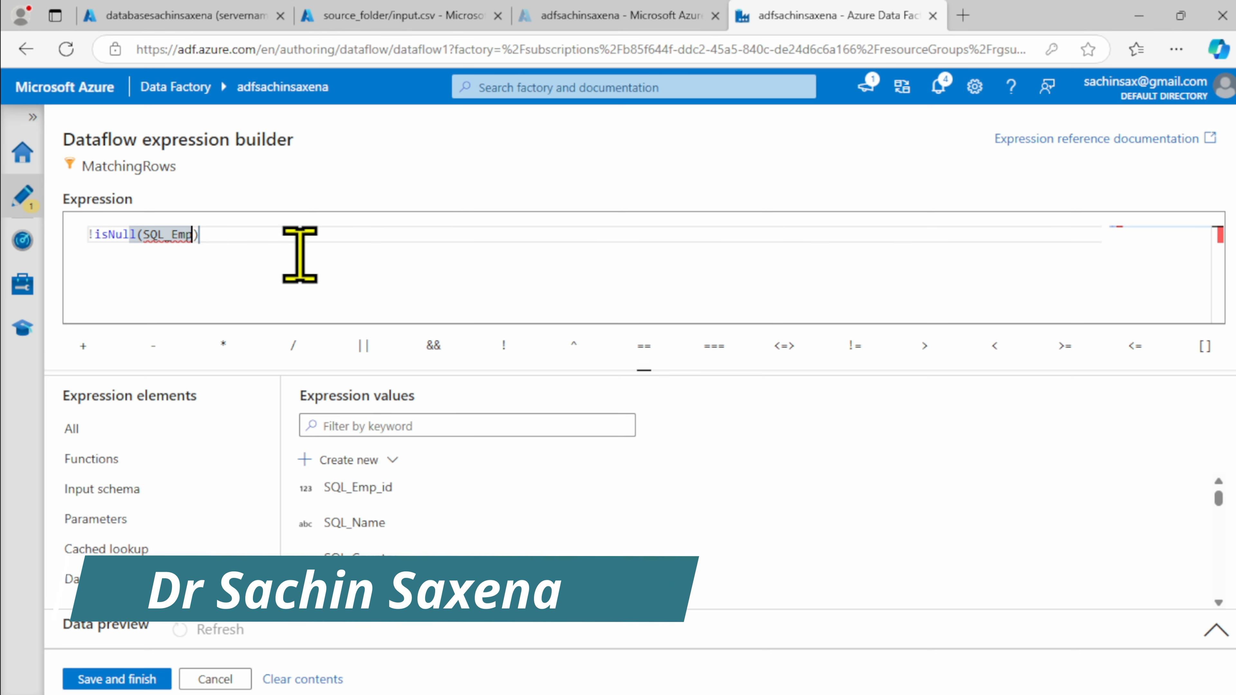
type("_id")
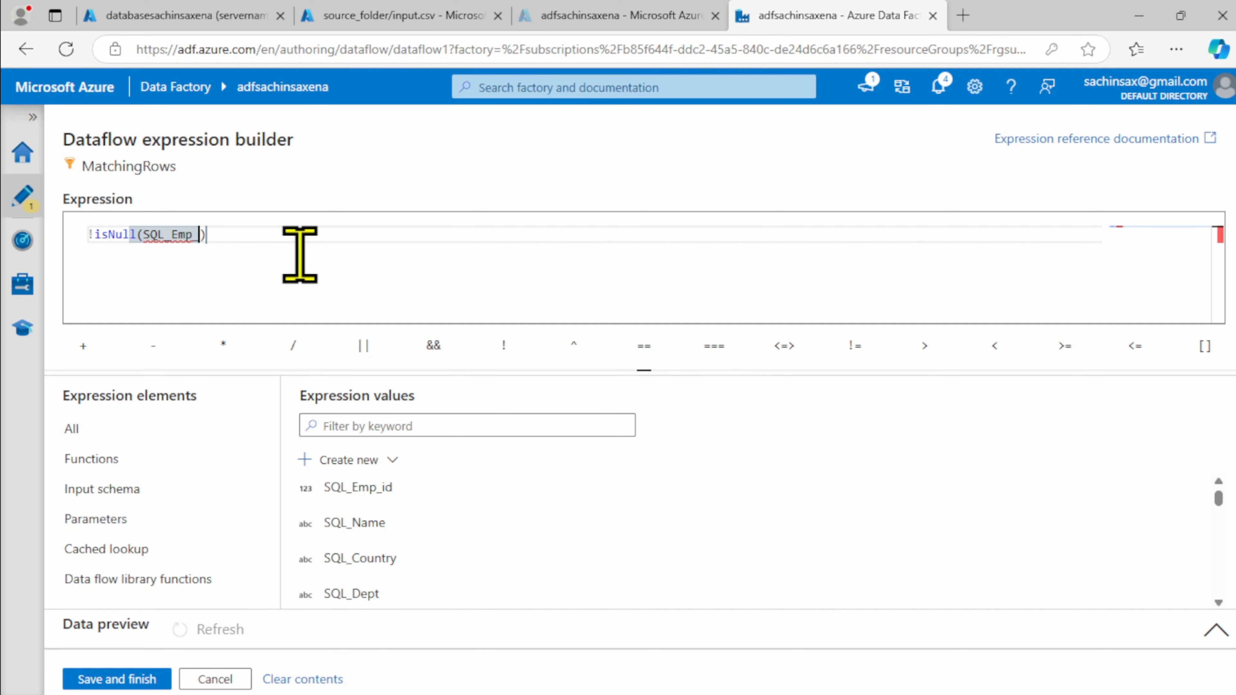
left_click(115, 679)
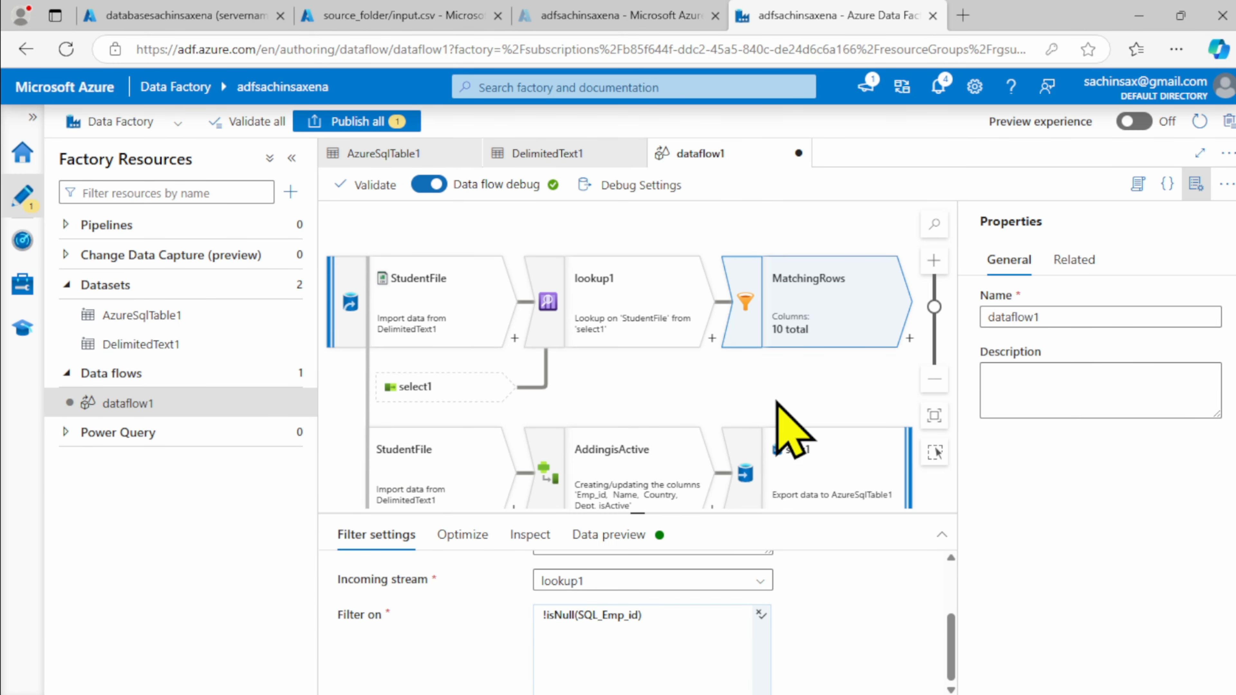
Step: Refresh the MatchingRows data preview and compare the file columns with the SQL_ columns in the filtered rows
left_click(626, 535)
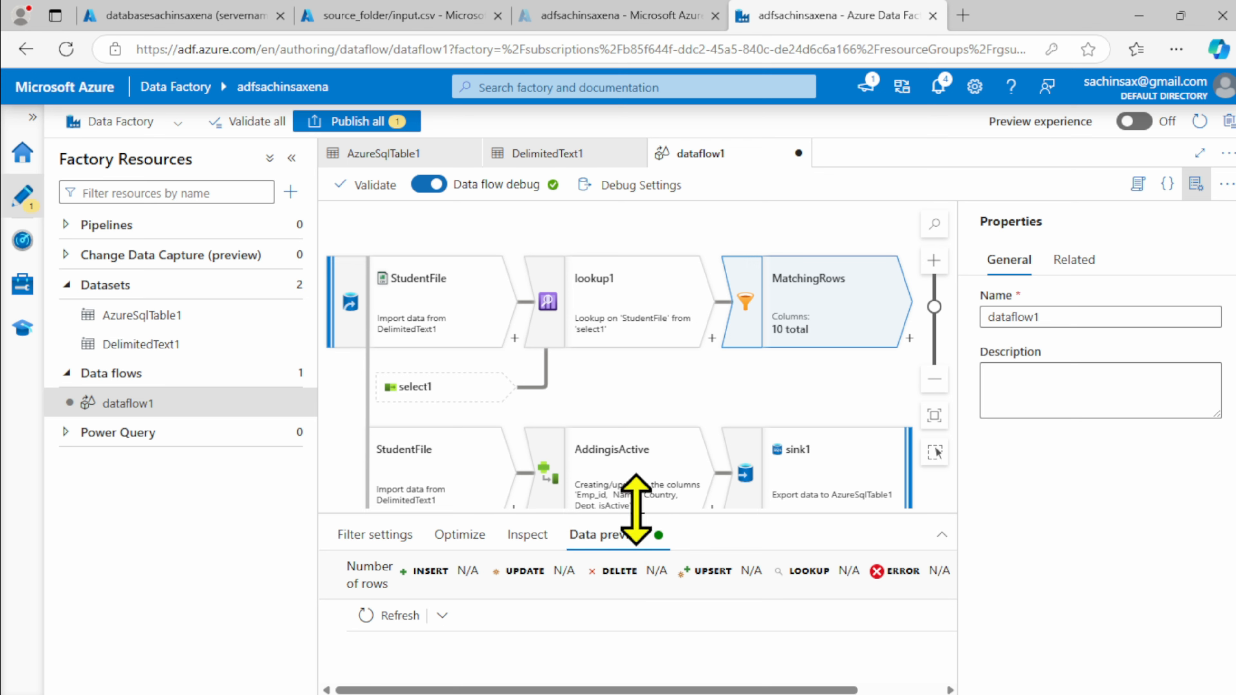
left_click_drag(637, 509, 637, 327)
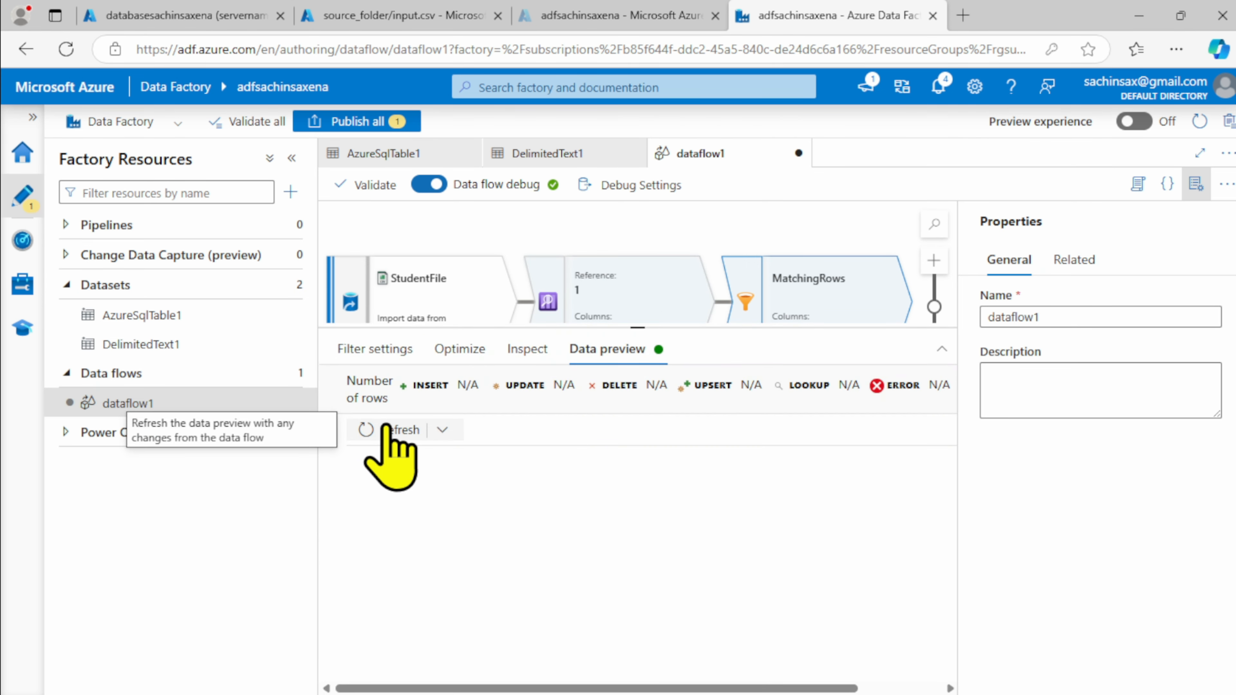
left_click(394, 431)
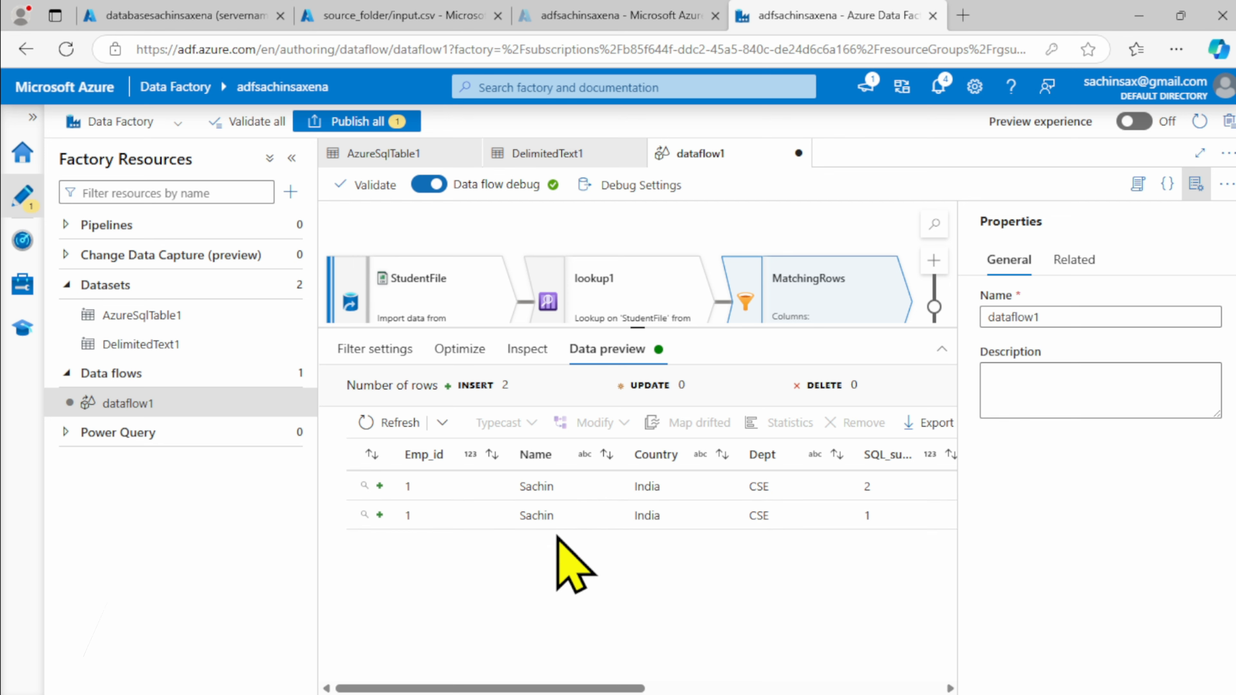
left_click_drag(556, 686, 875, 689)
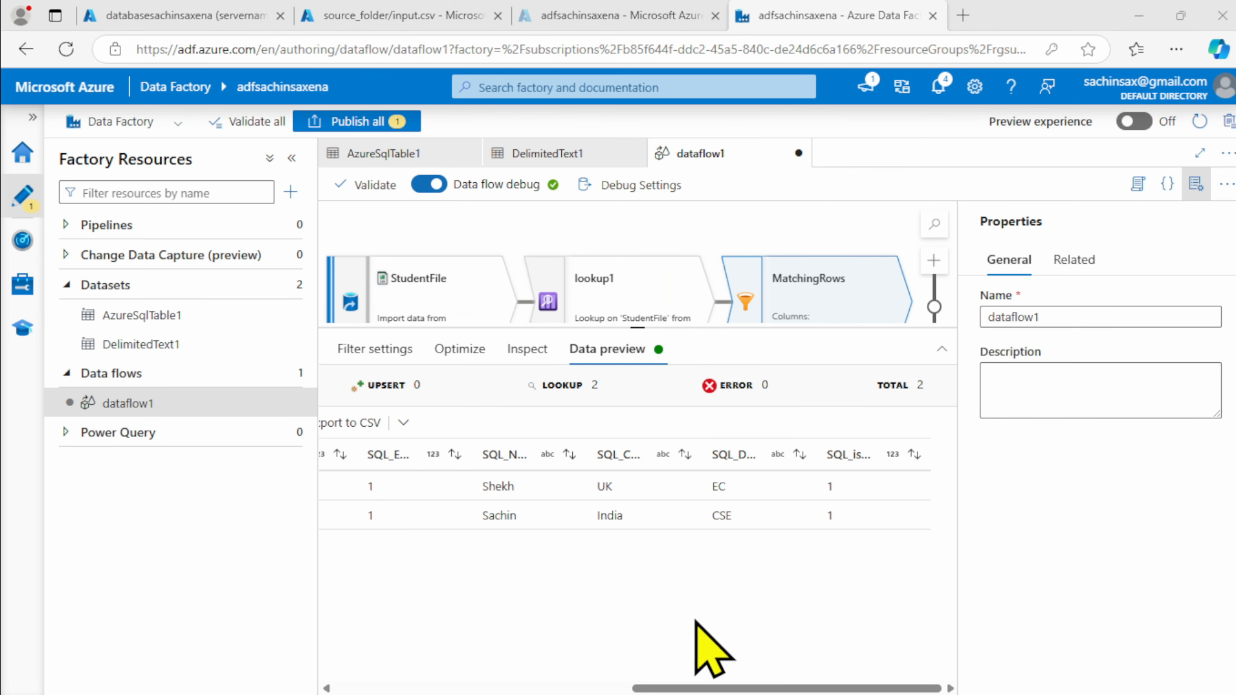
left_click_drag(712, 689, 361, 689)
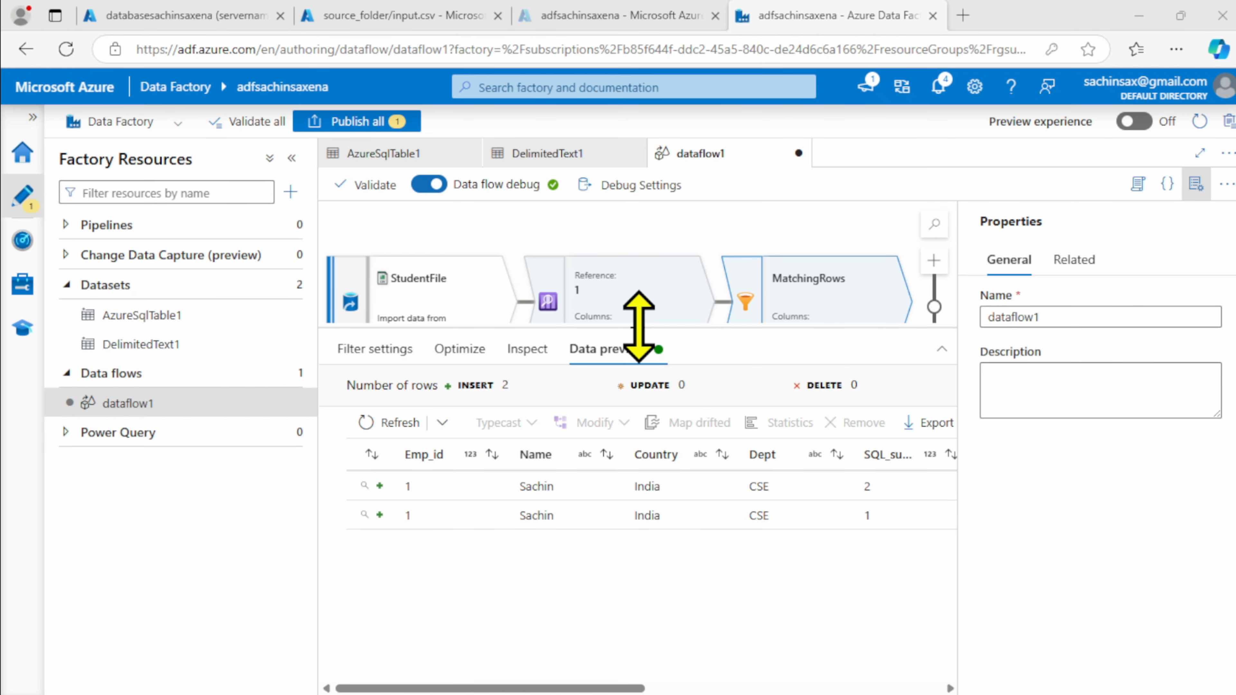
left_click_drag(638, 327, 637, 513)
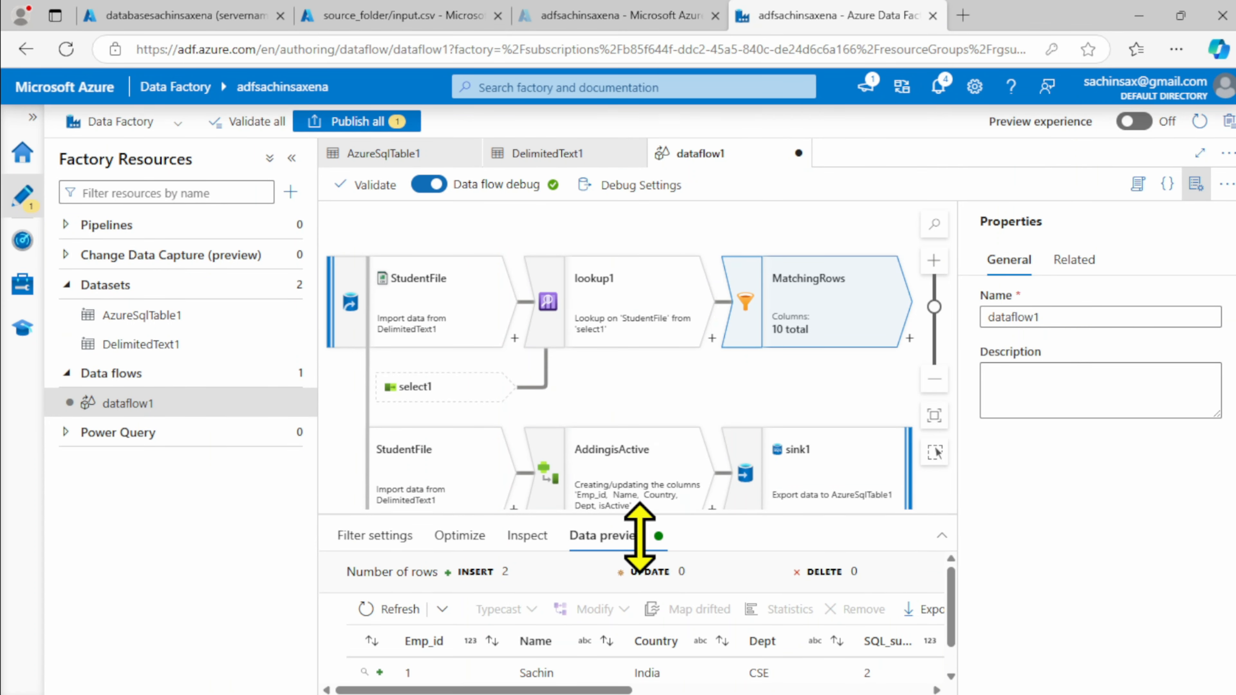
left_click_drag(643, 515, 644, 570)
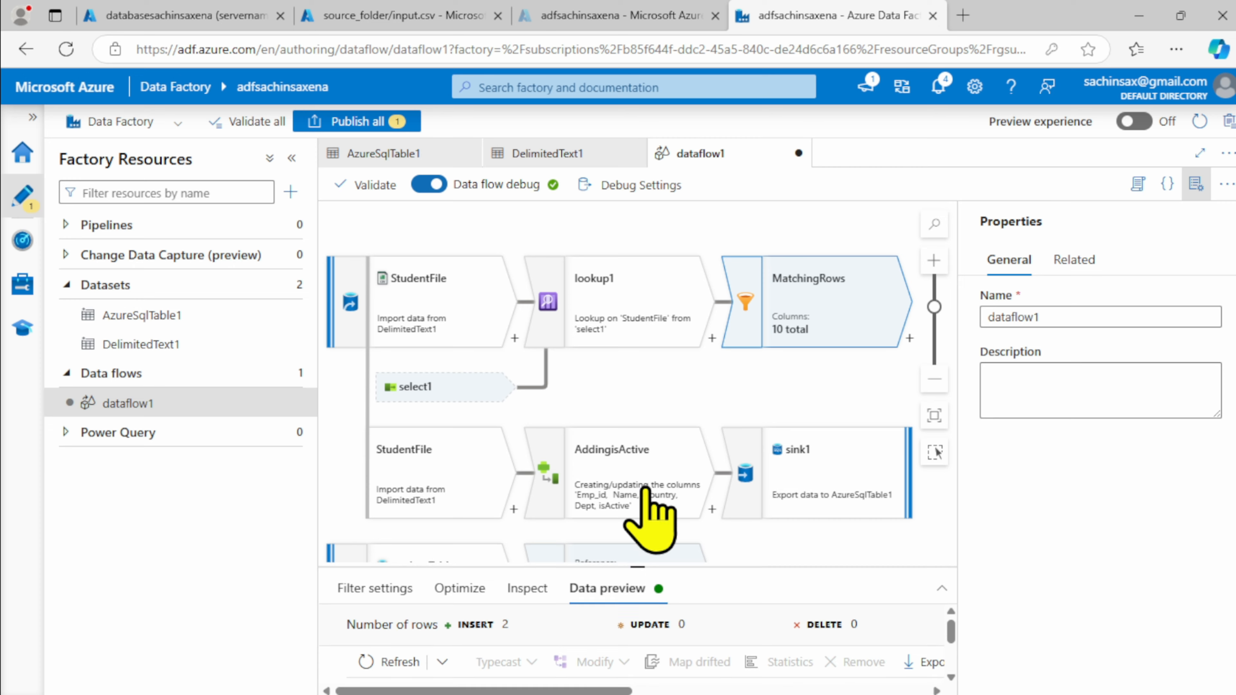
left_click_drag(640, 570, 643, 334)
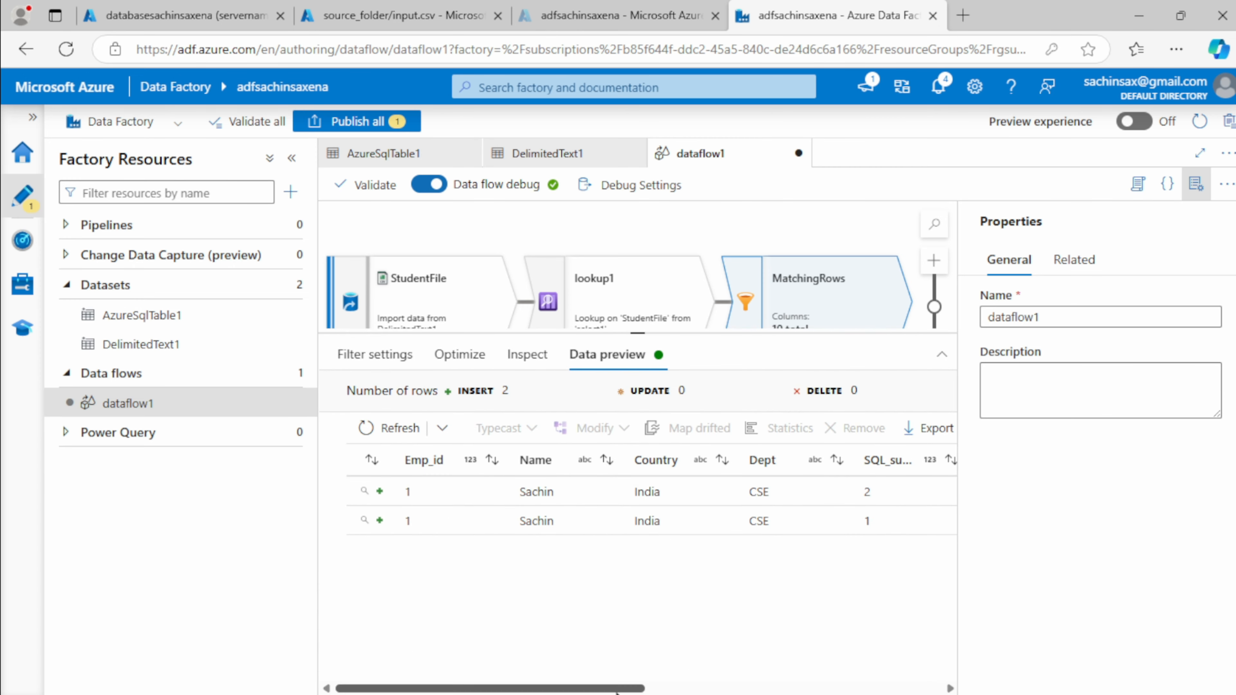
left_click_drag(620, 689, 864, 691)
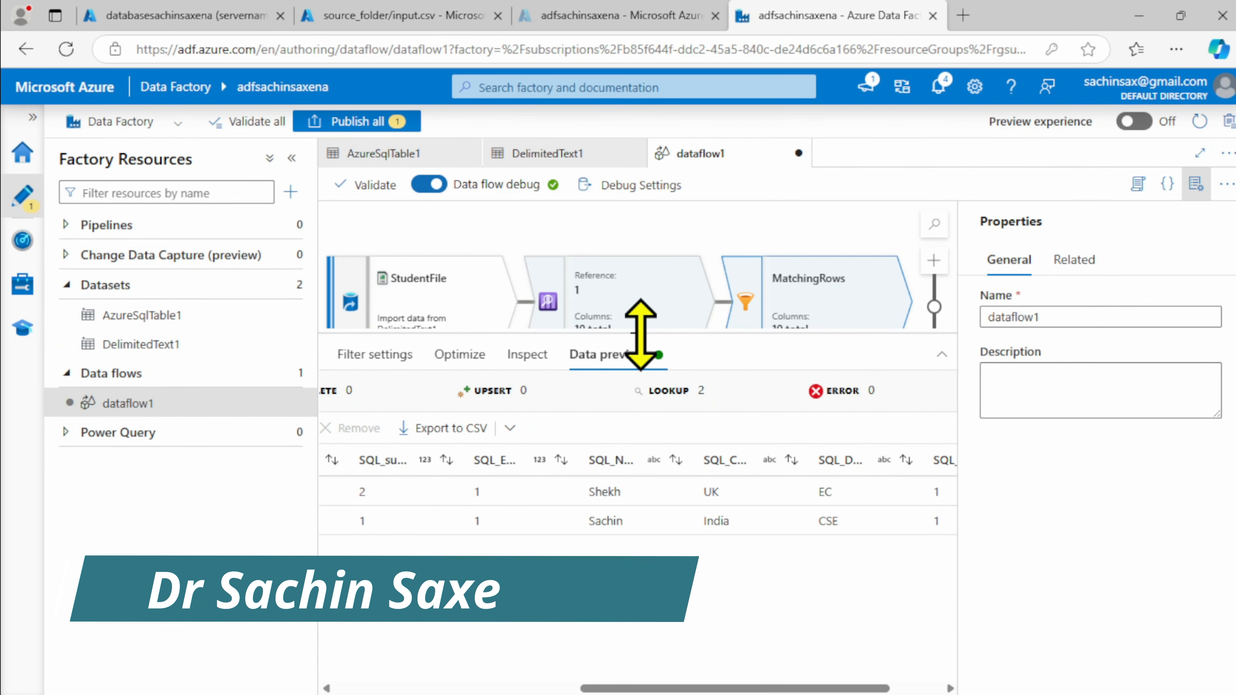
Step: Collapse the Factory Resources pane, enlarge the canvas area and add a Select transformation after MatchingRows
left_click(292, 158)
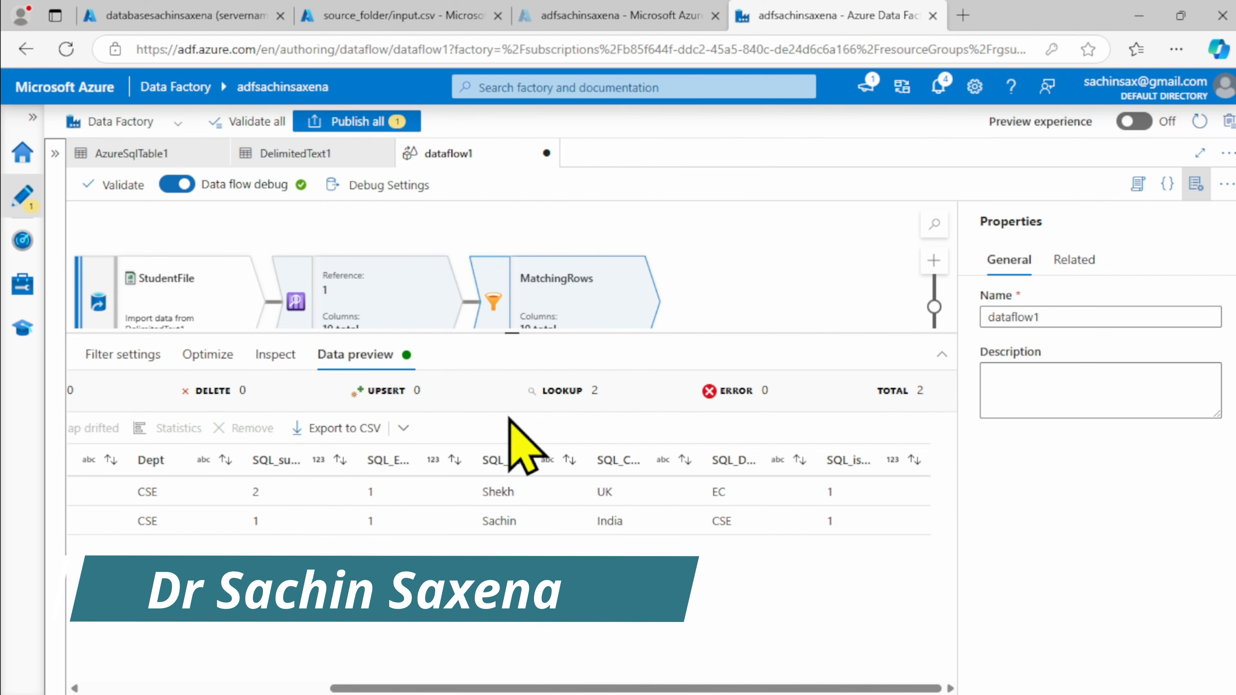
left_click_drag(510, 332, 506, 479)
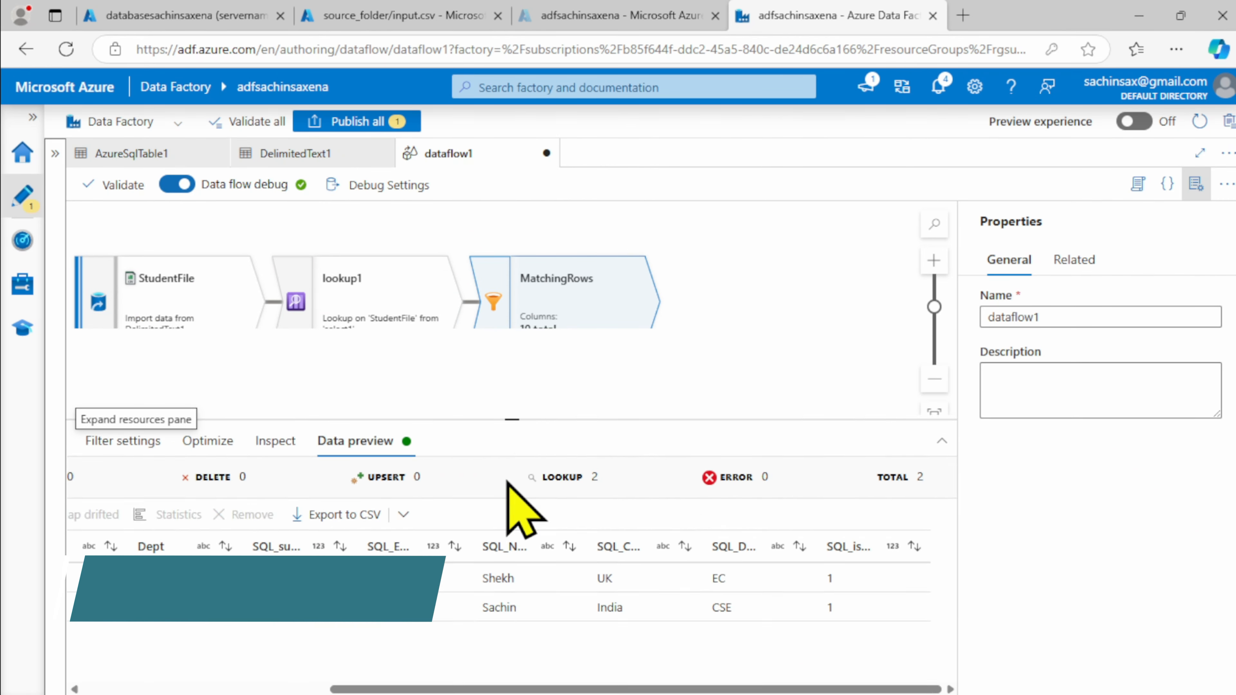
left_click(657, 338)
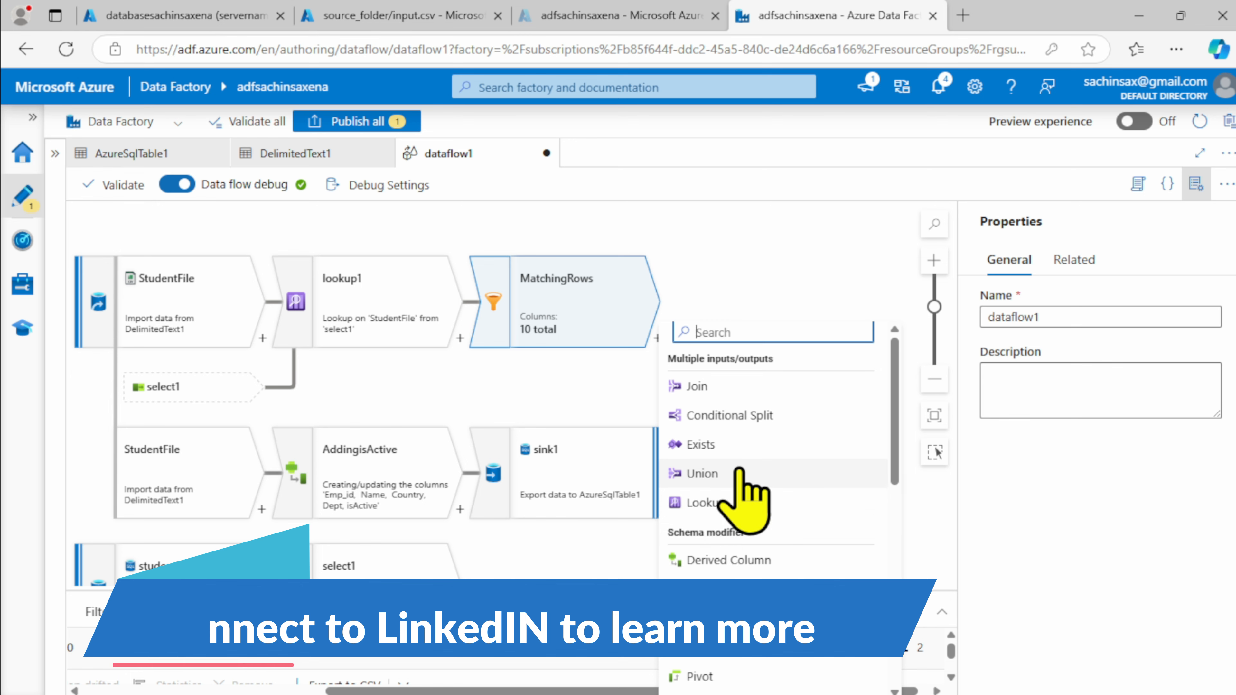
scroll(734, 506, "down", 2)
left_click(705, 504)
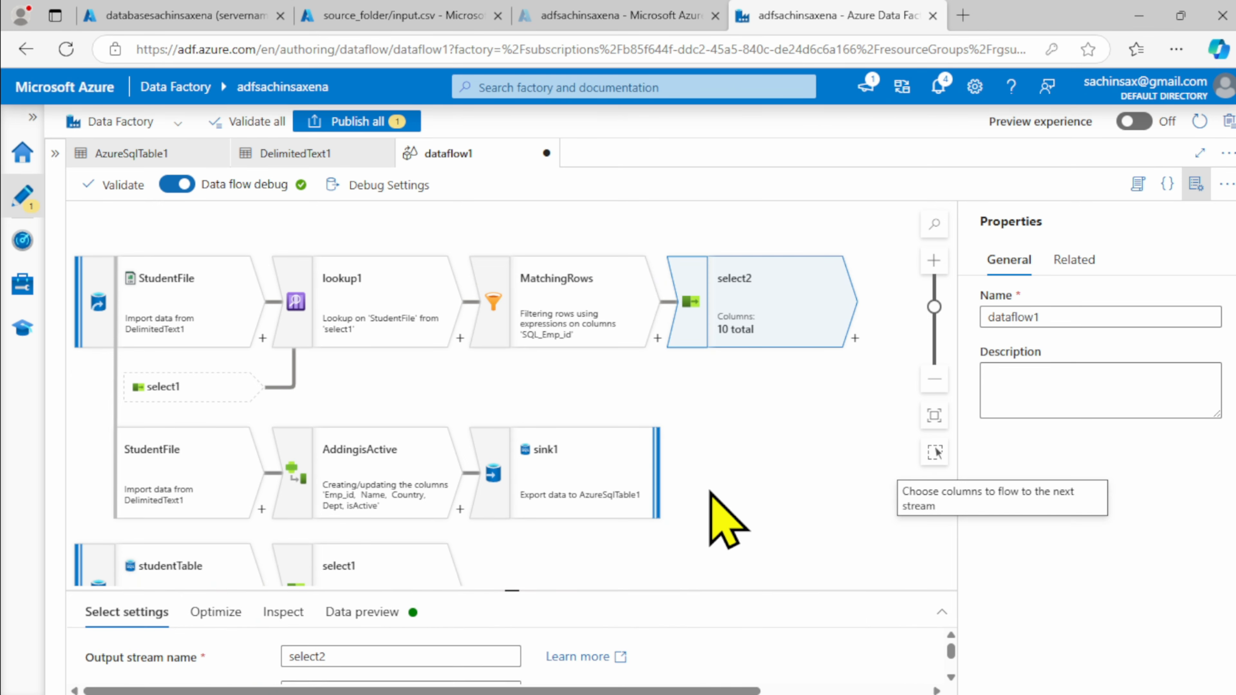
Step: Rename the new Select transformation's output stream as SQLColumns
left_click_drag(505, 589, 567, 314)
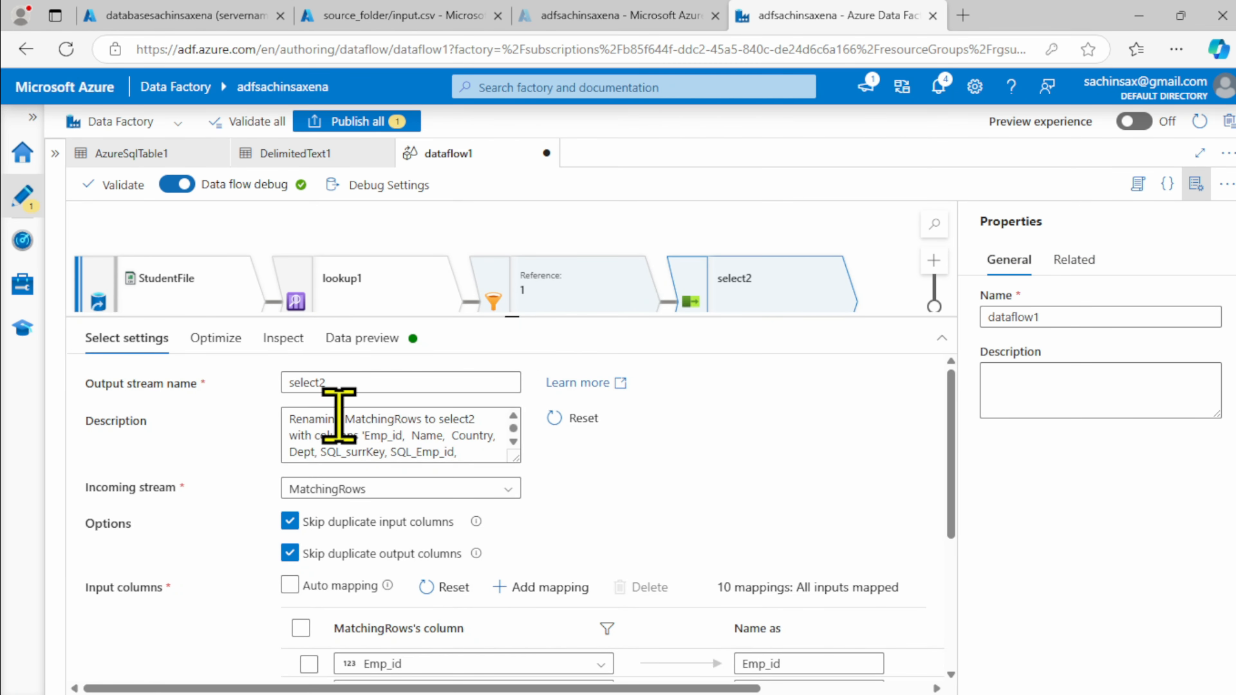
left_click_drag(345, 383, 285, 383)
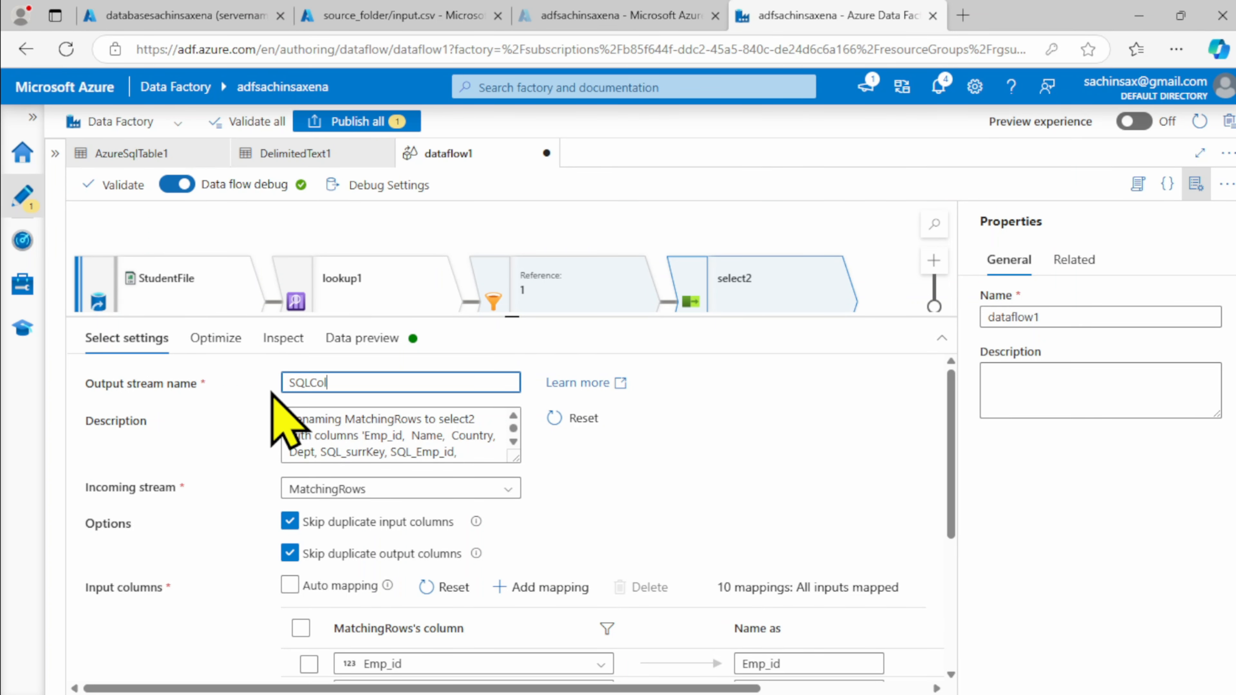
scroll(593, 458, "down", 4)
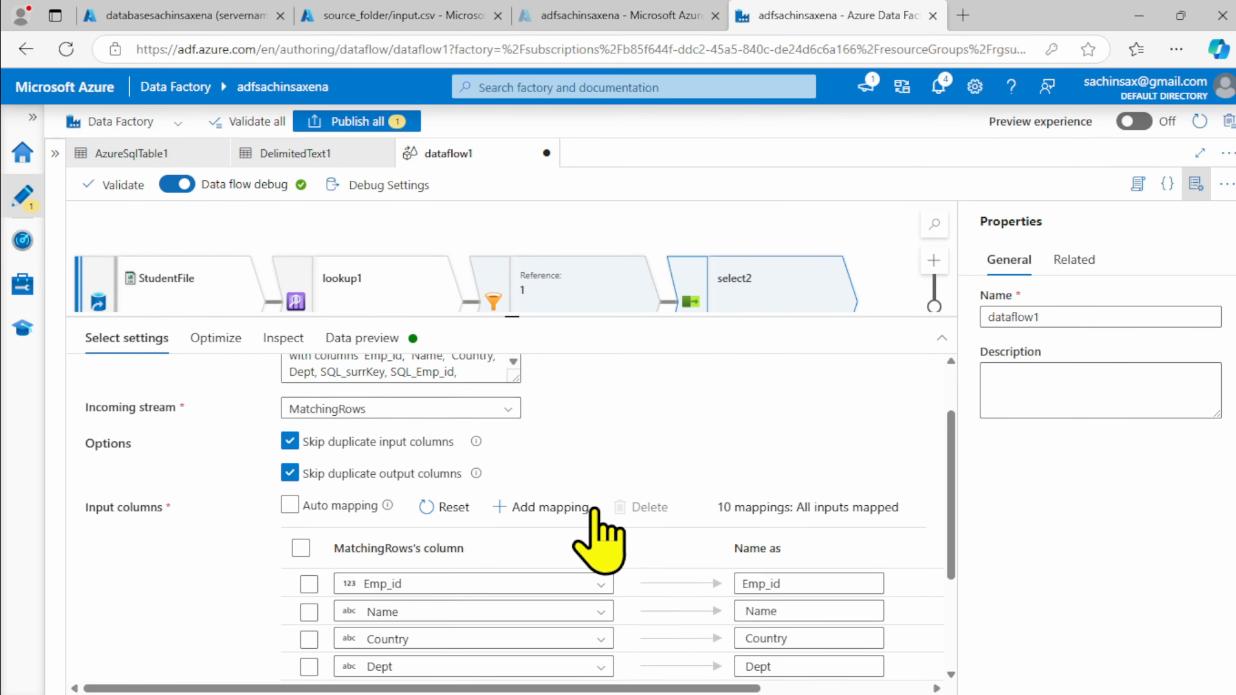
Step: Remove the Emp_id, Name, Country and Dept mappings from the SQLColumns select, keeping only the SQL_ columns
scroll(700, 511, "down", 2)
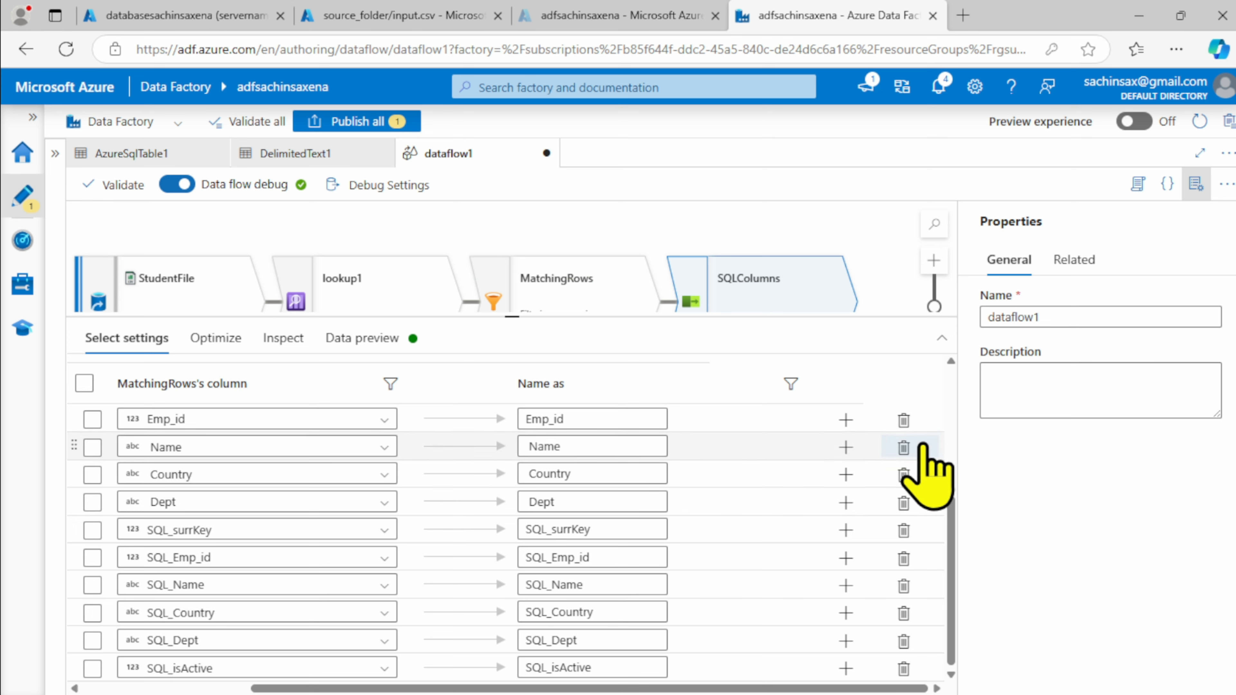
left_click(903, 420)
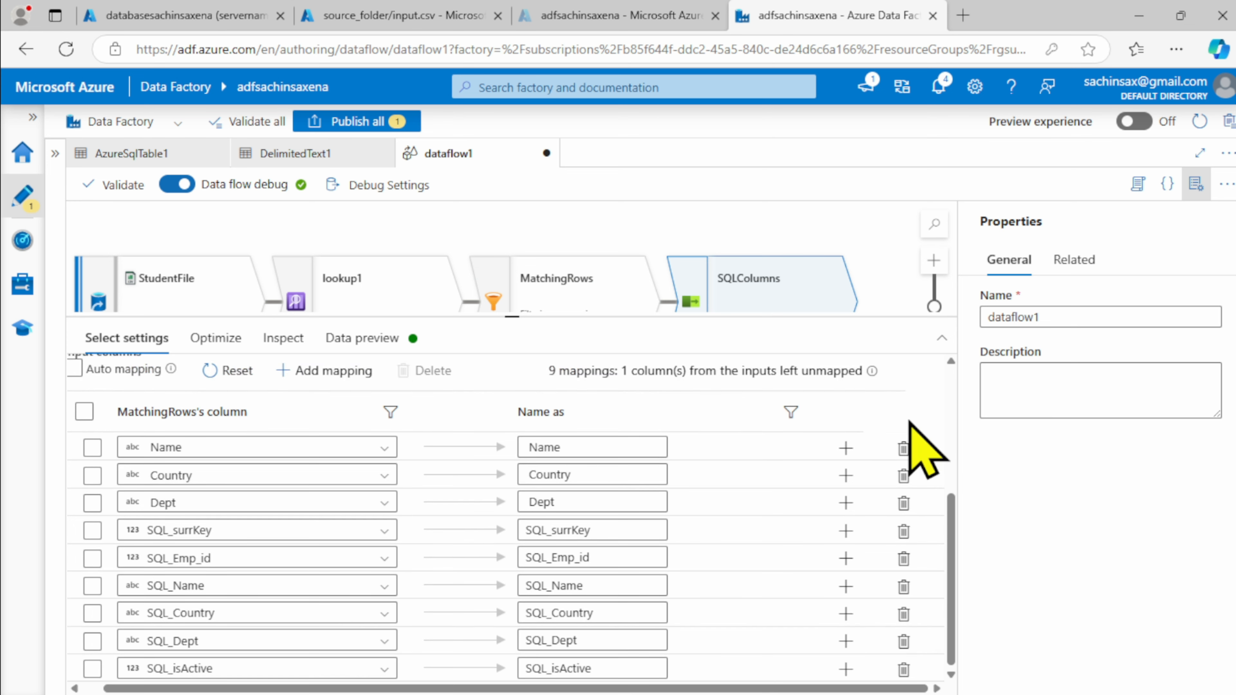
left_click(904, 448)
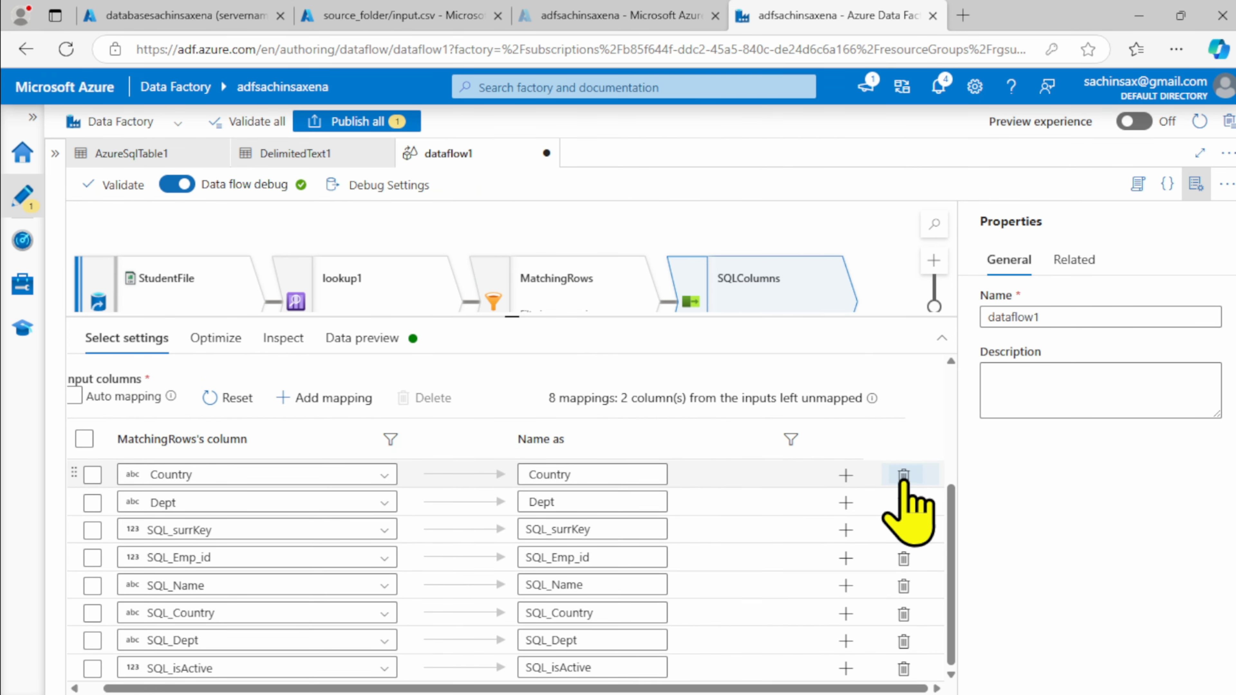
left_click(903, 475)
left_click(903, 502)
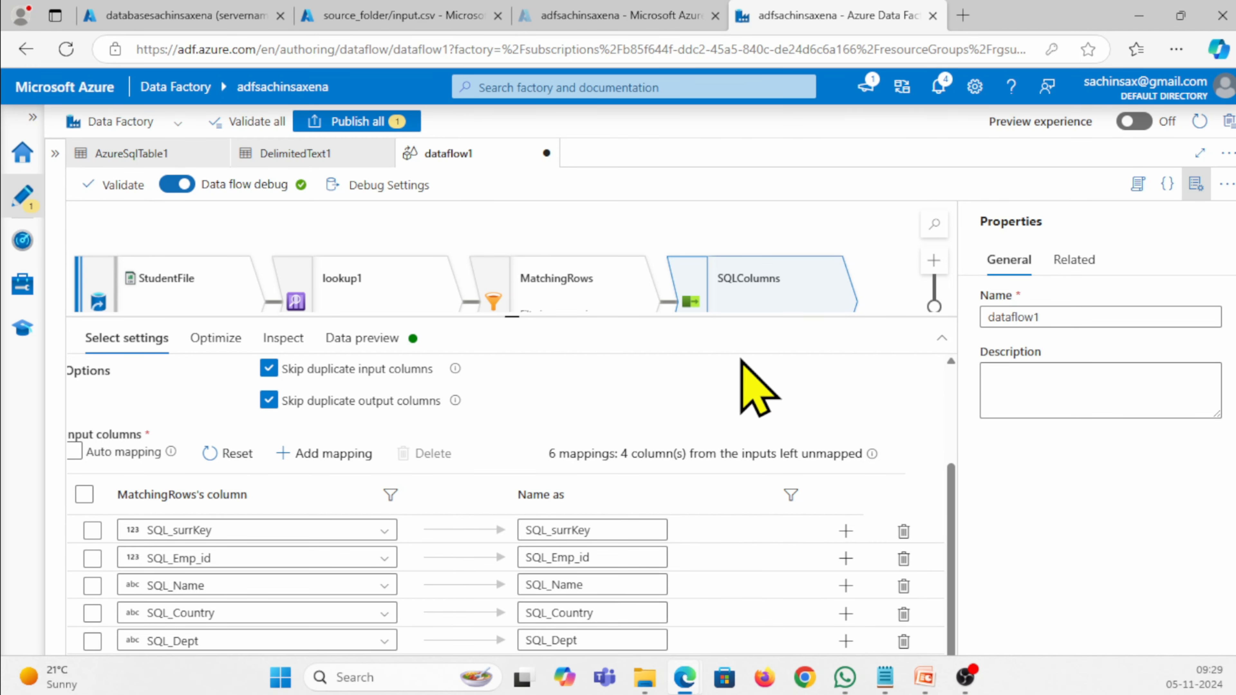
Step: Refresh the SQLColumns data preview to check the remaining columns
left_click_drag(508, 317, 508, 544)
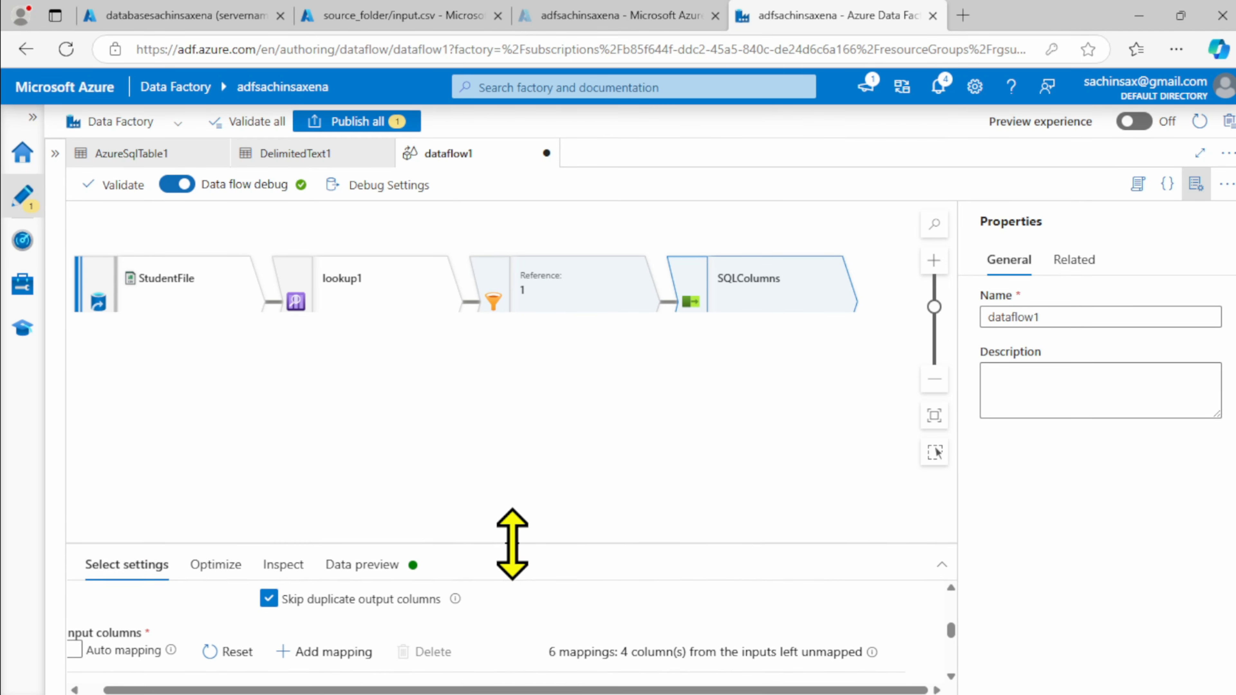
left_click(361, 566)
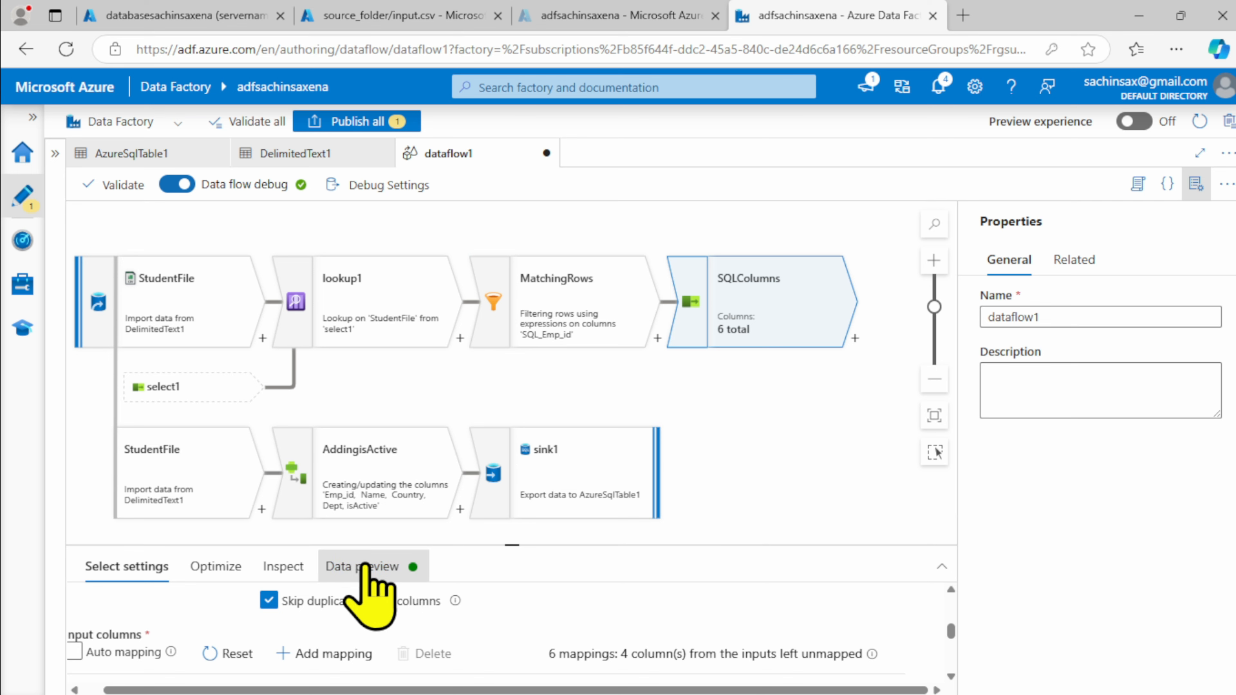
left_click_drag(513, 545, 511, 261)
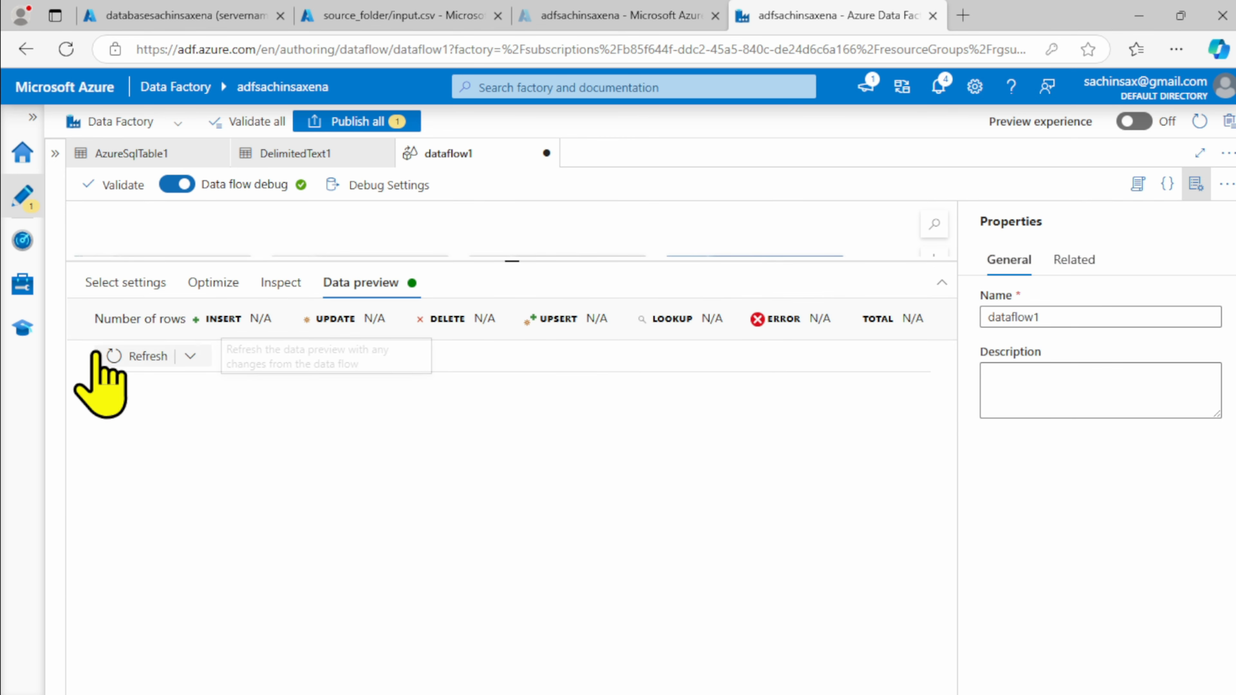
left_click(122, 355)
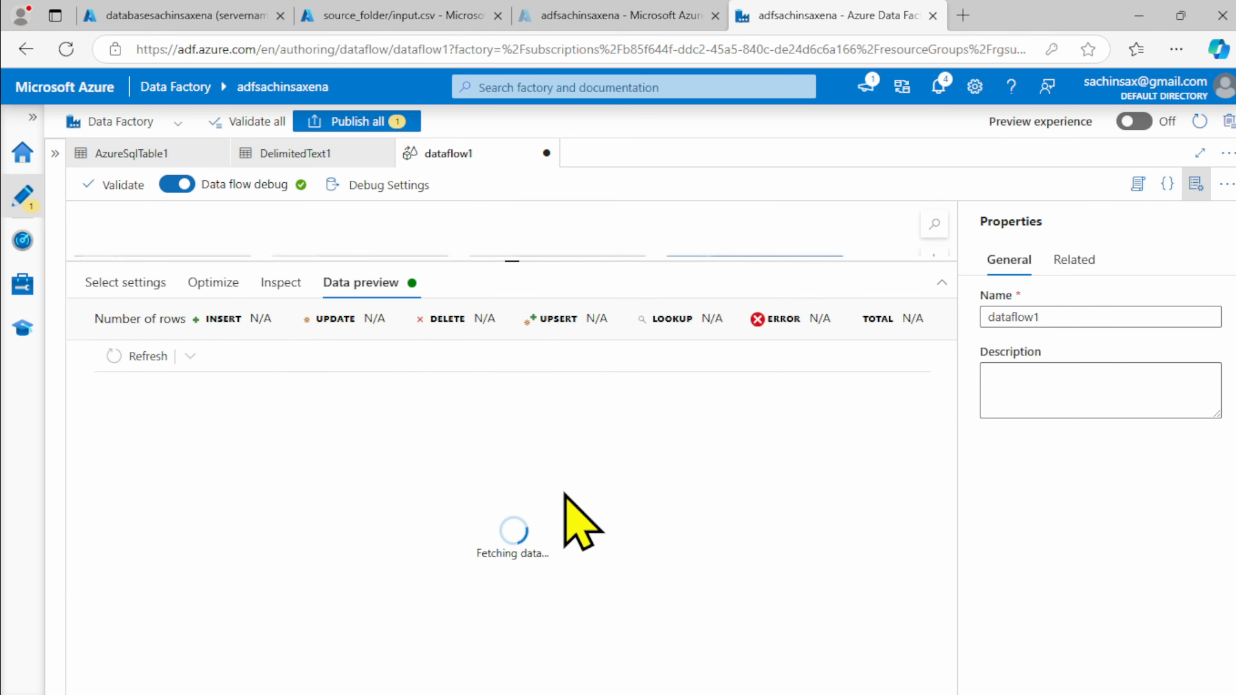
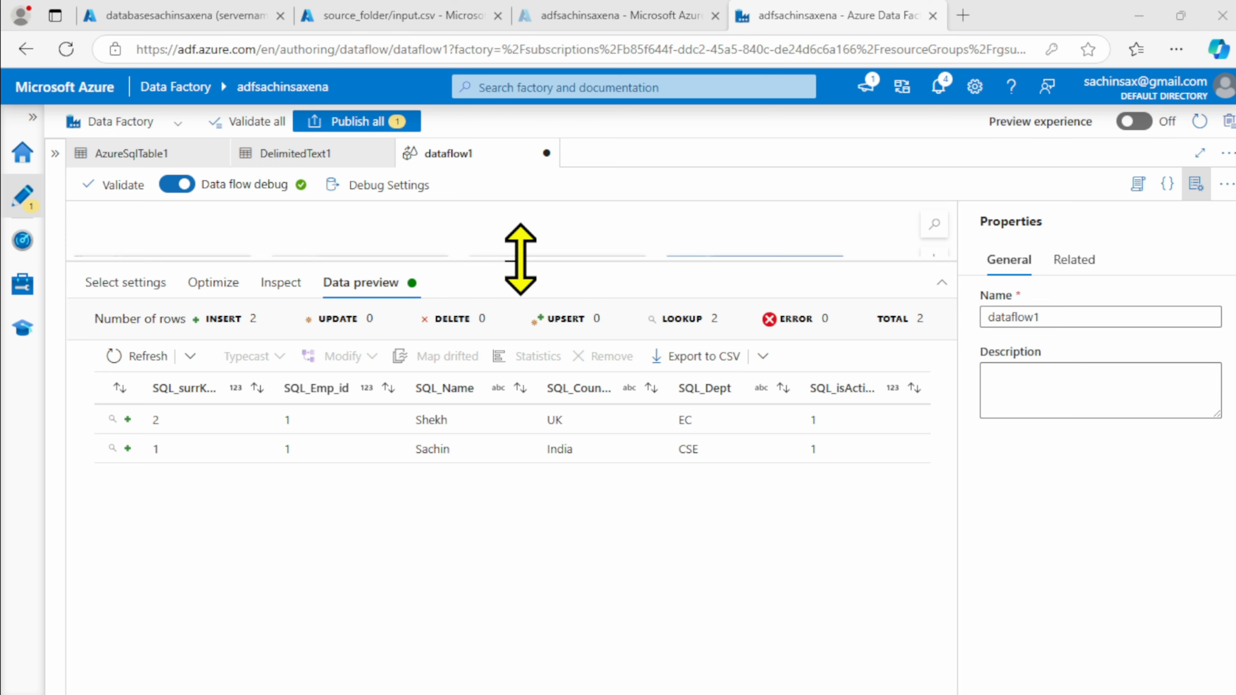
Step: Add a Derived Column transformation after SQLColumns
left_click_drag(520, 260, 564, 491)
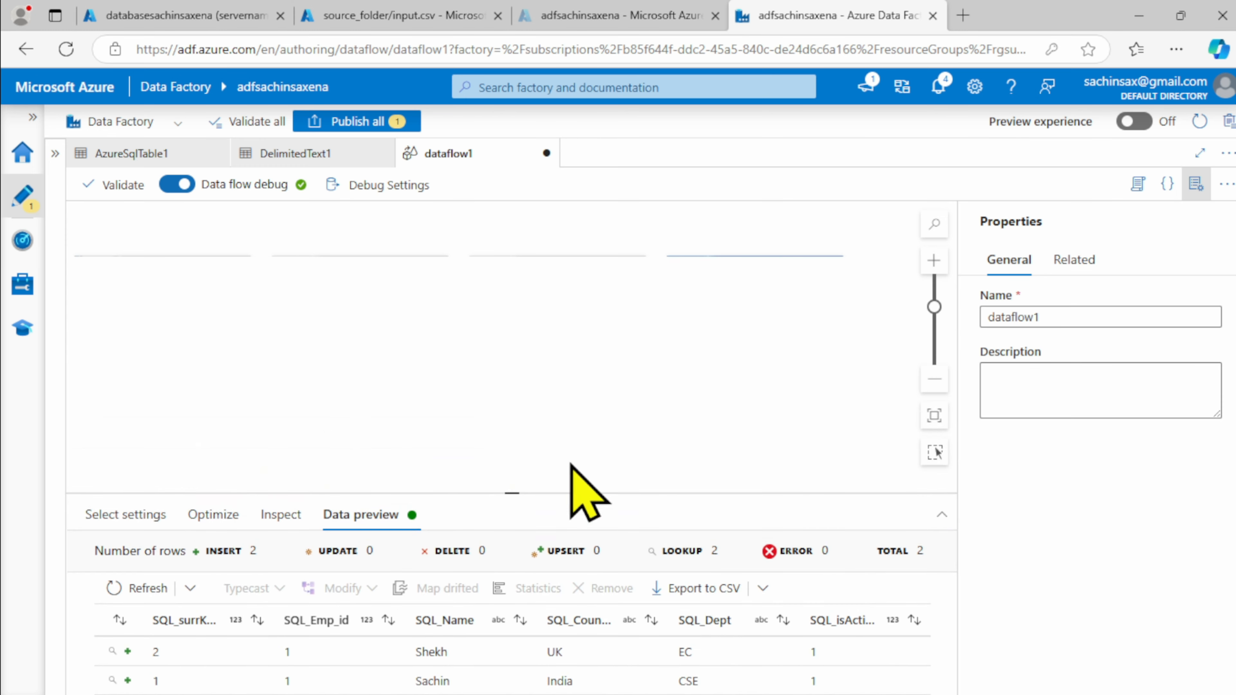
left_click(854, 338)
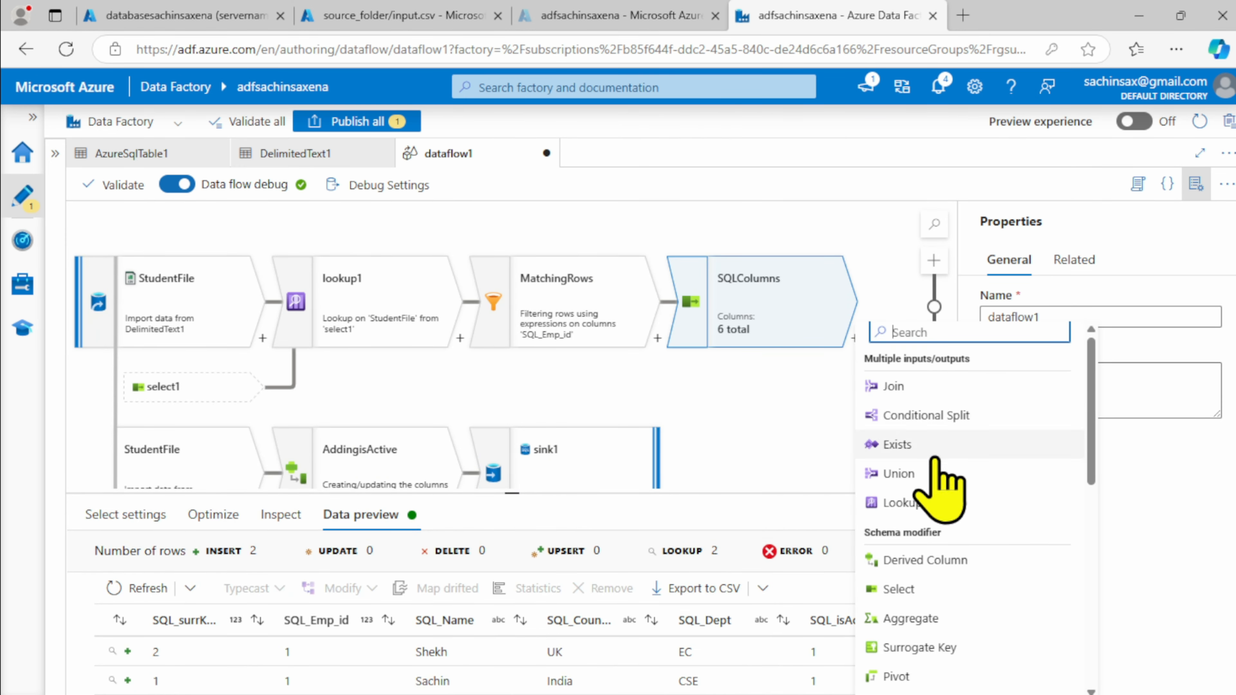
left_click(921, 561)
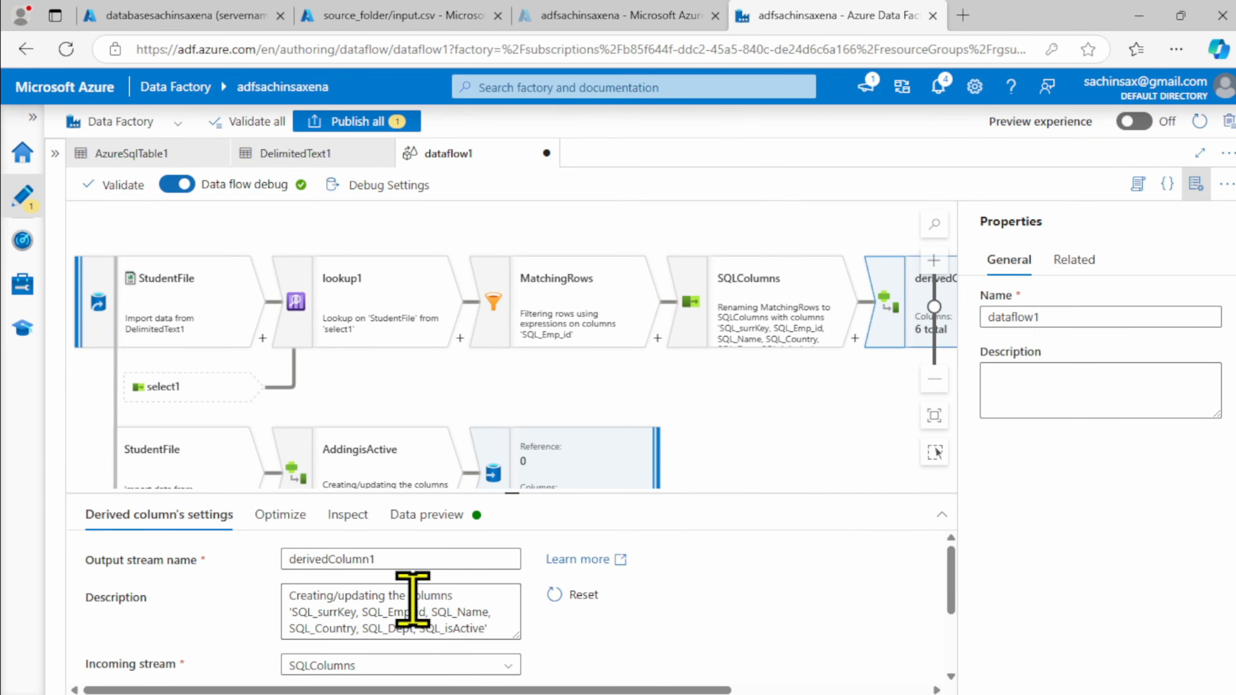
Step: Choose SQL_isActive as the column to update in the derived column settings and open its expression for editing
scroll(413, 591, "down", 3)
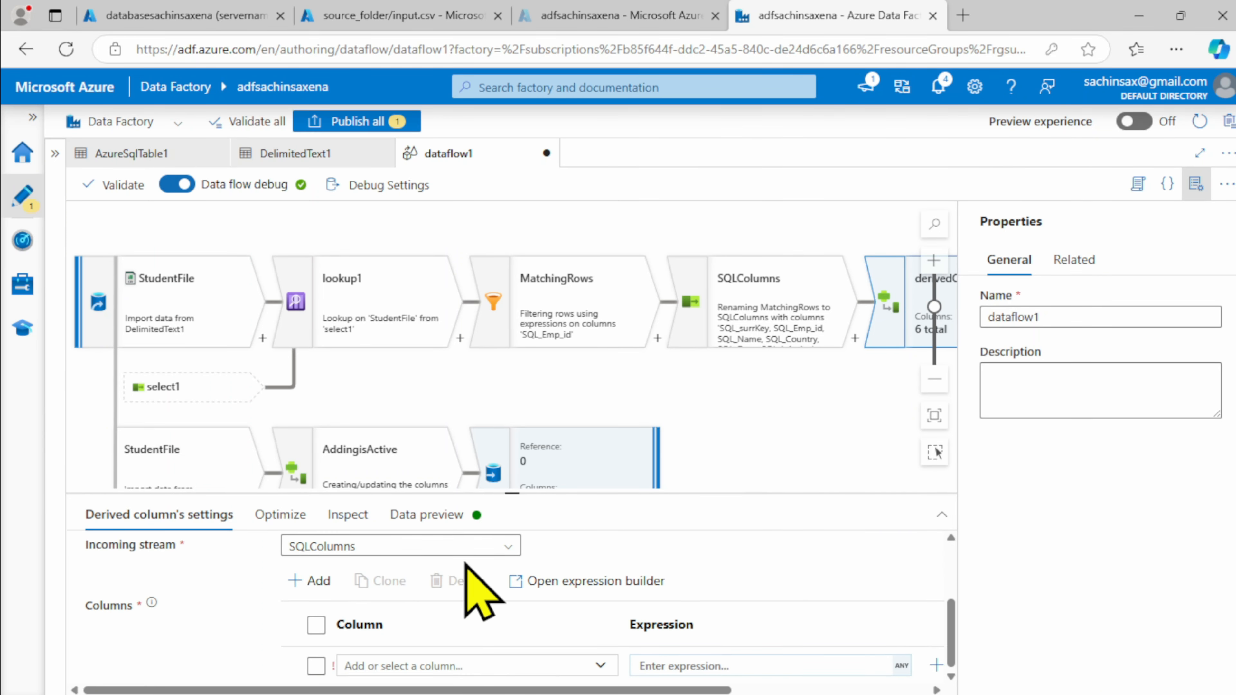
left_click_drag(521, 492, 569, 344)
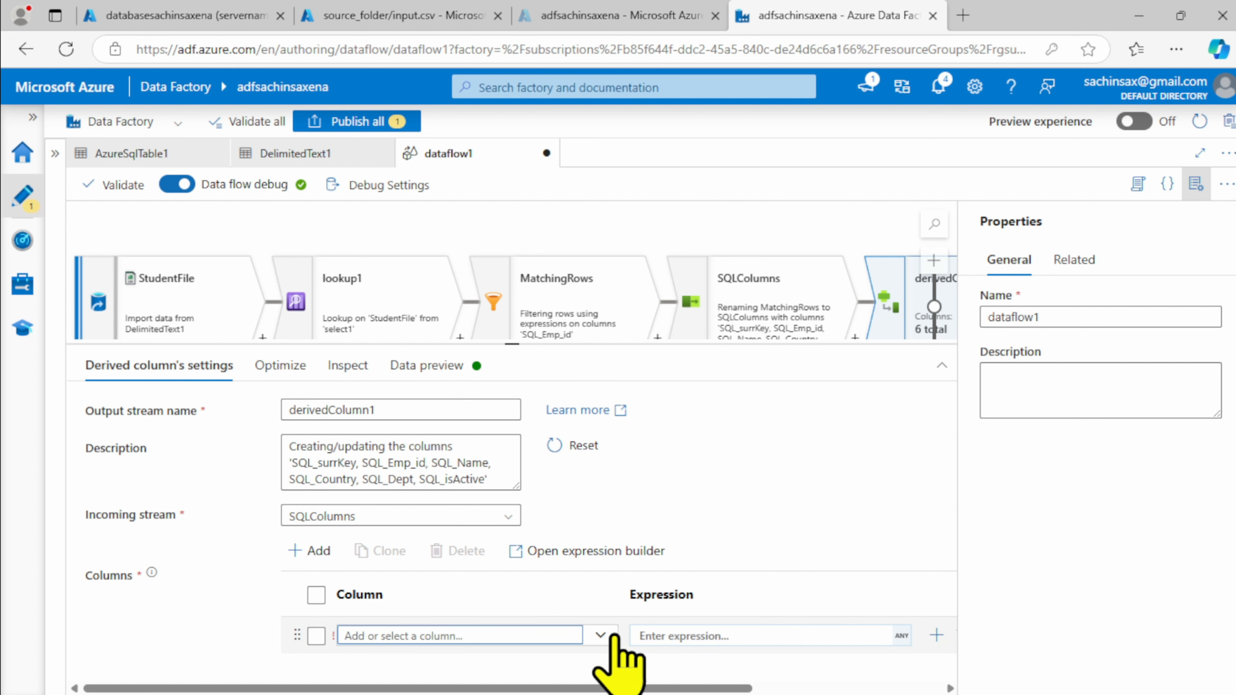
left_click(600, 636)
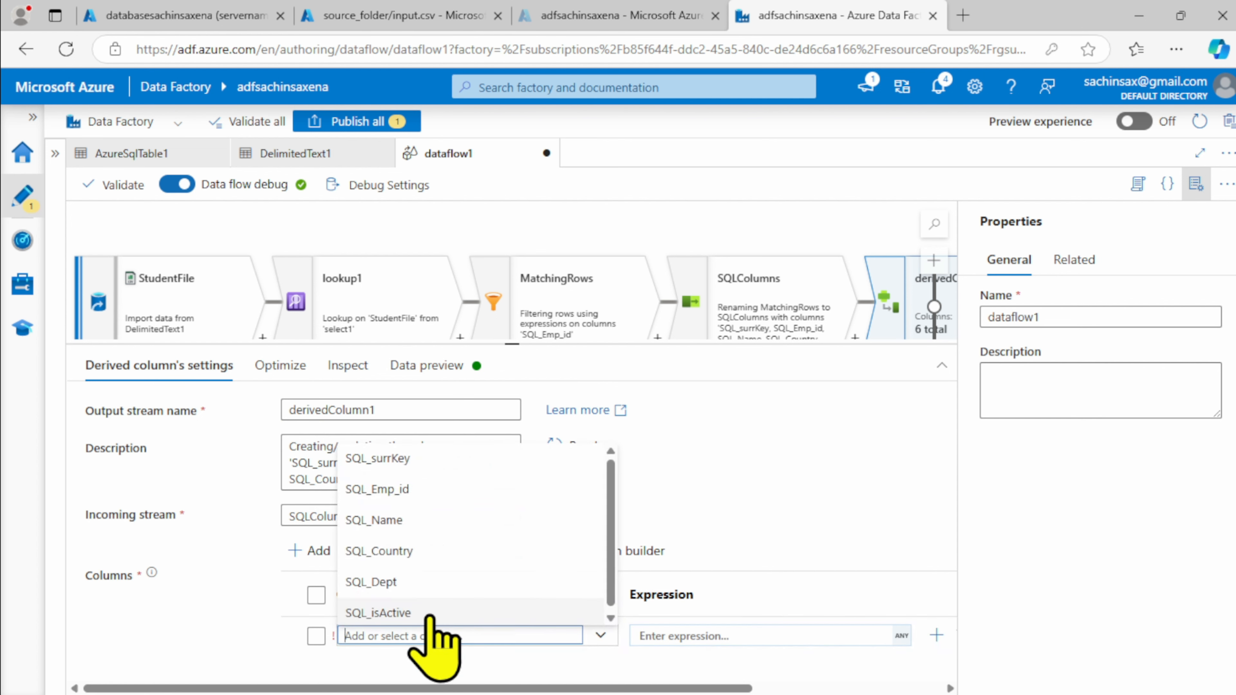
left_click(375, 609)
left_click(681, 635)
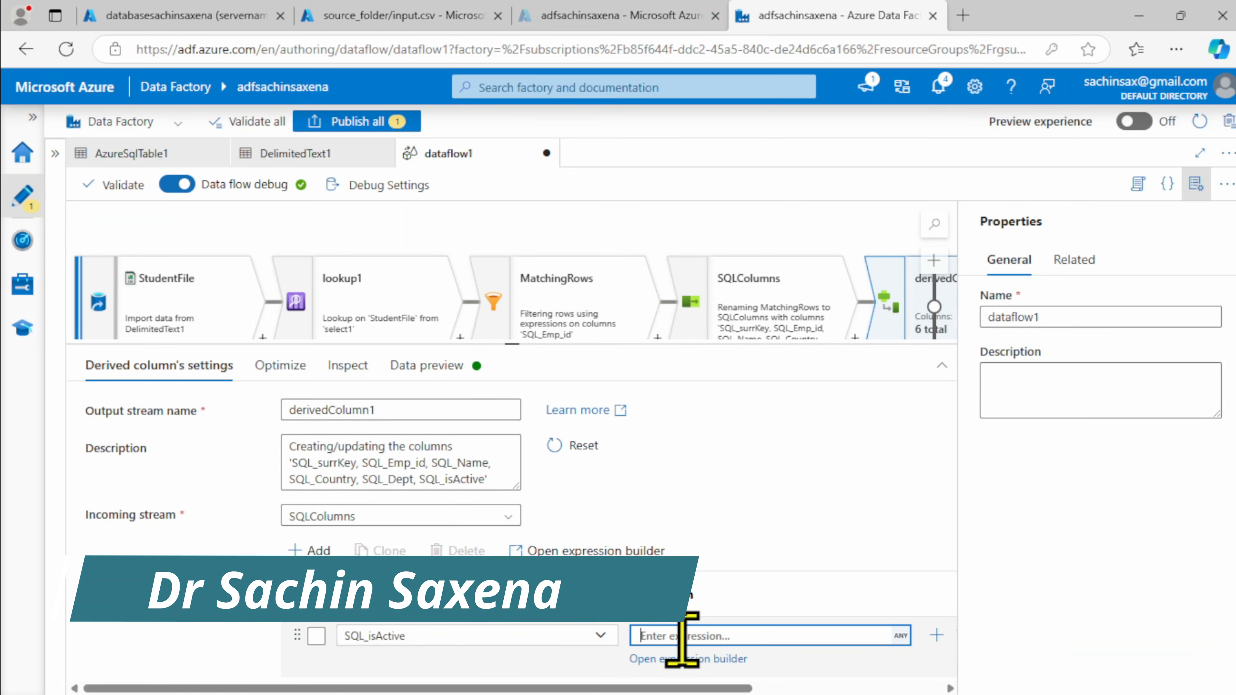
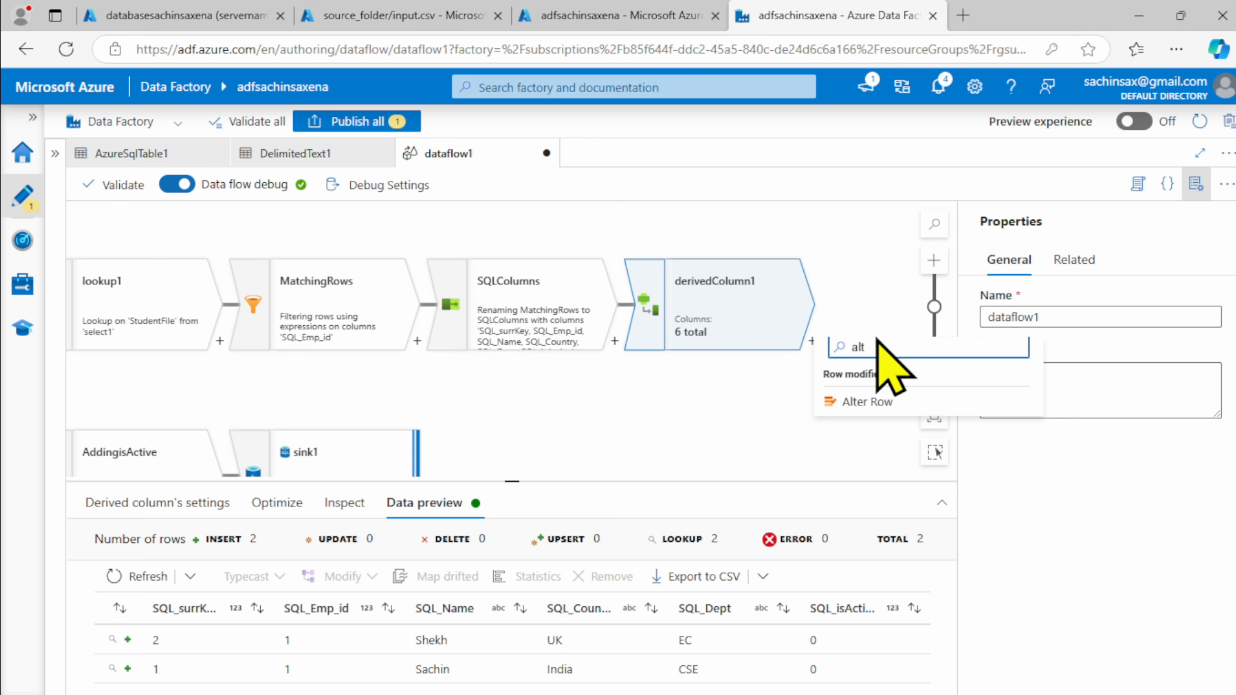
Step: Add an Alter Row transformation after derivedColumn1 and set its condition type to Update if
left_click(874, 399)
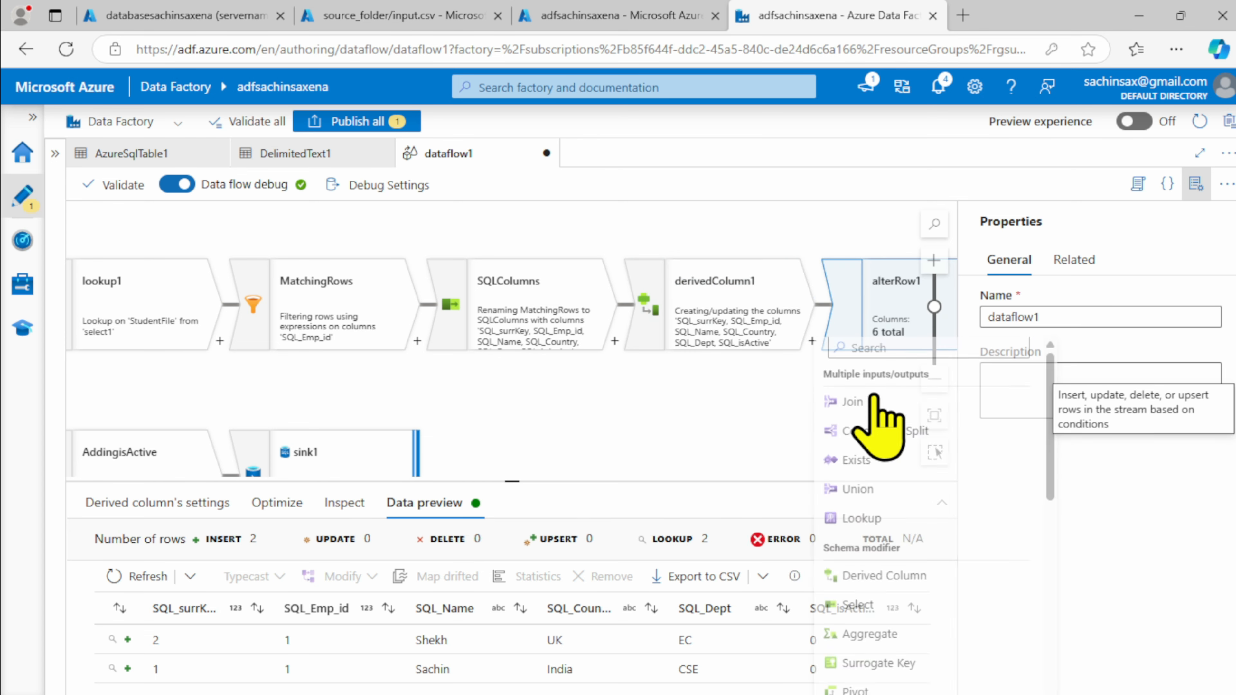
scroll(273, 613, "down", 1)
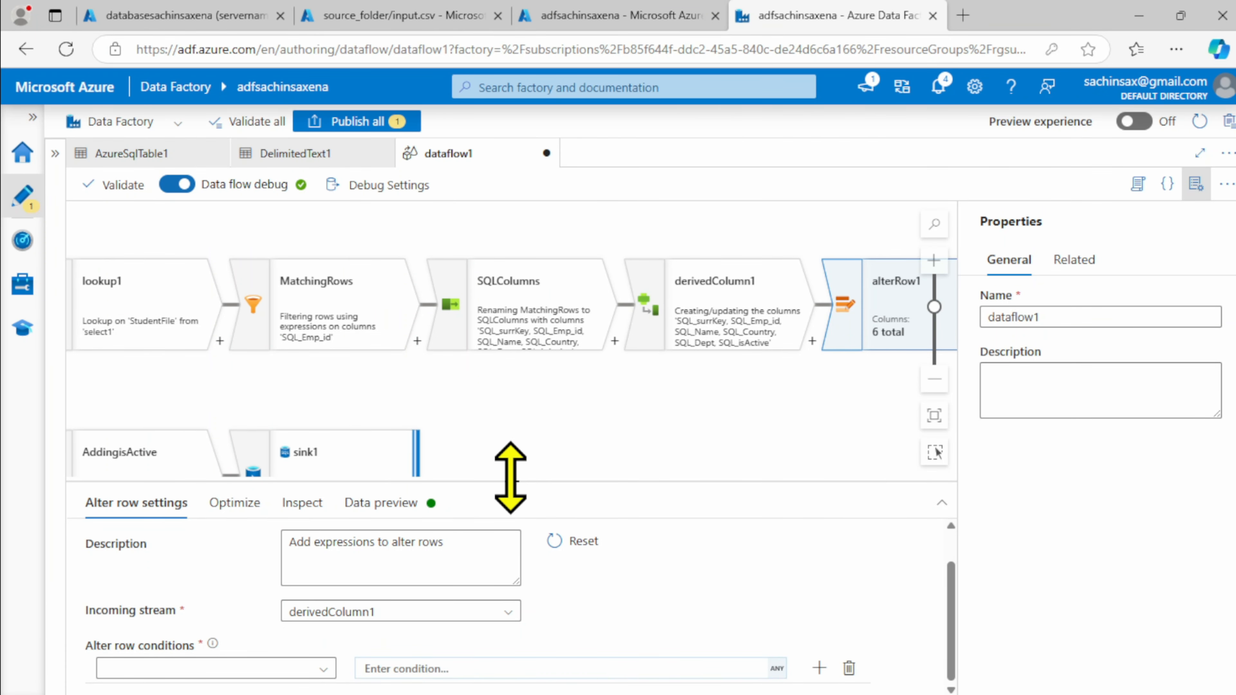
left_click_drag(508, 480, 549, 333)
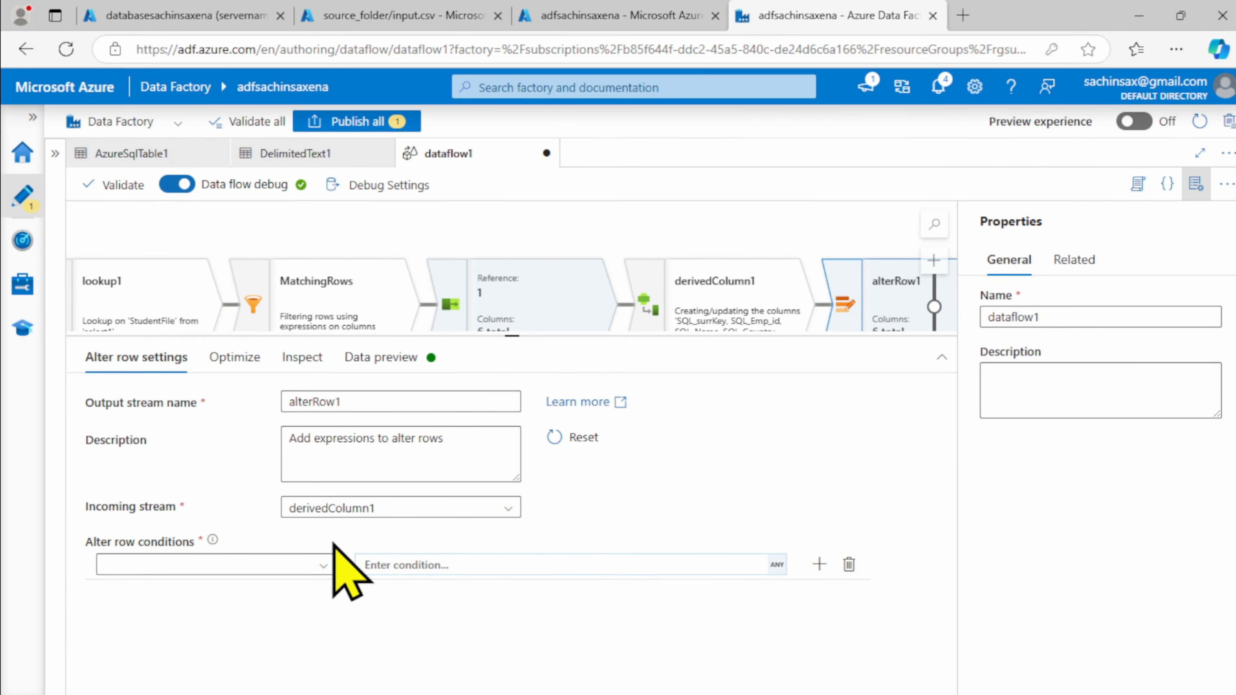
left_click(306, 566)
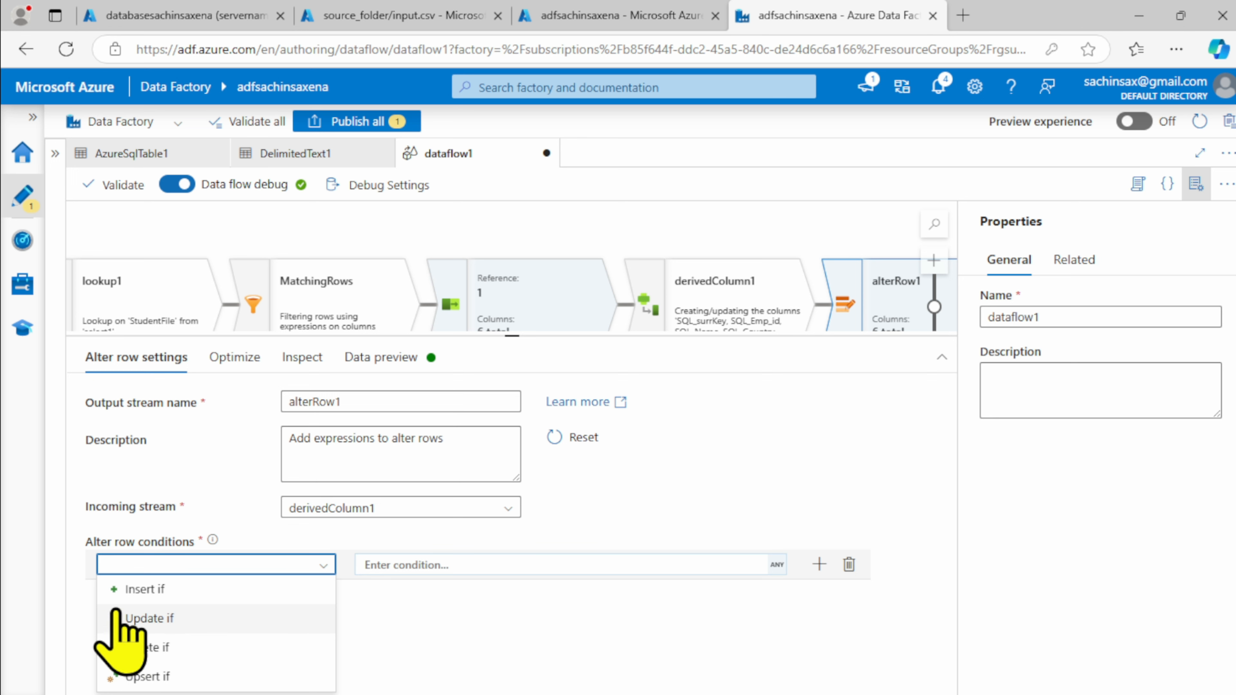
left_click(139, 618)
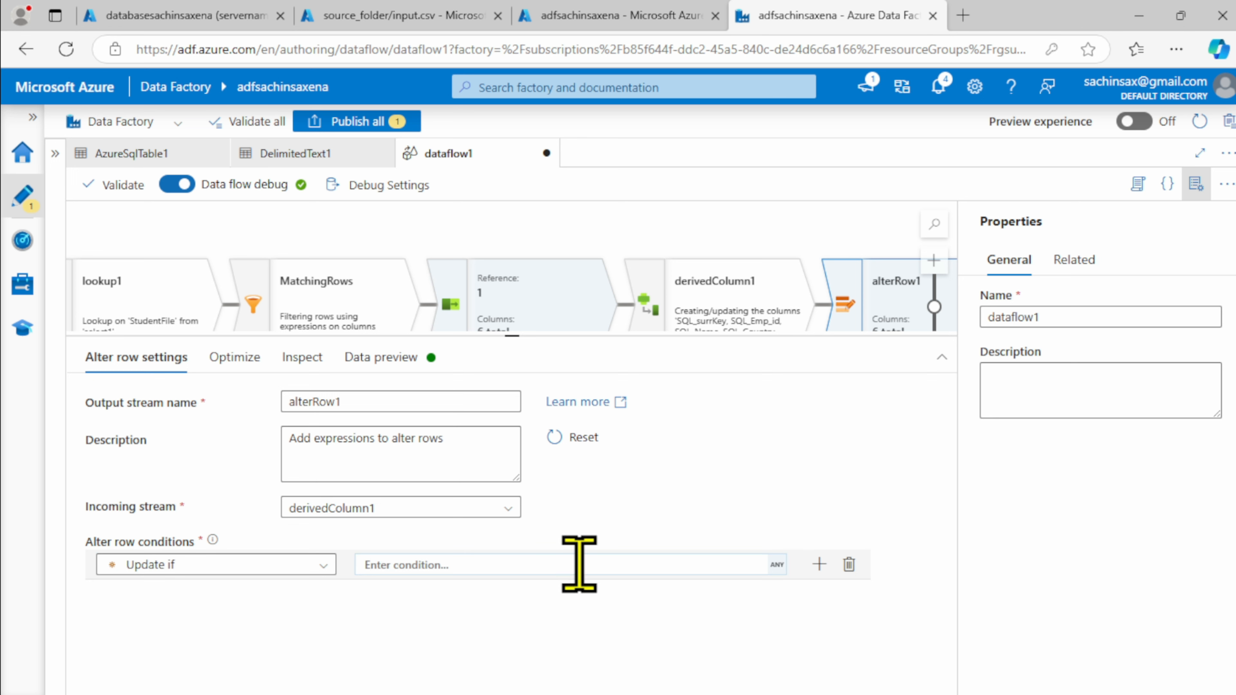
Step: Enter 1==1 as the Update if condition in the expression builder and save it
left_click(615, 560)
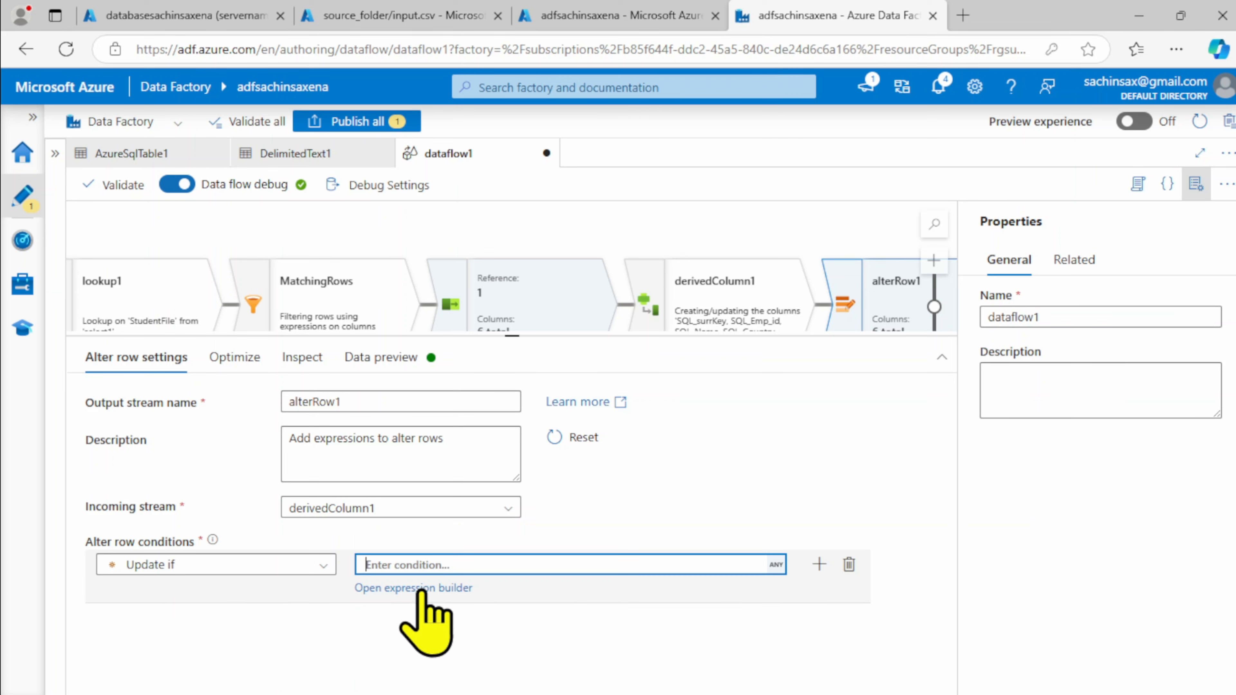
left_click(404, 588)
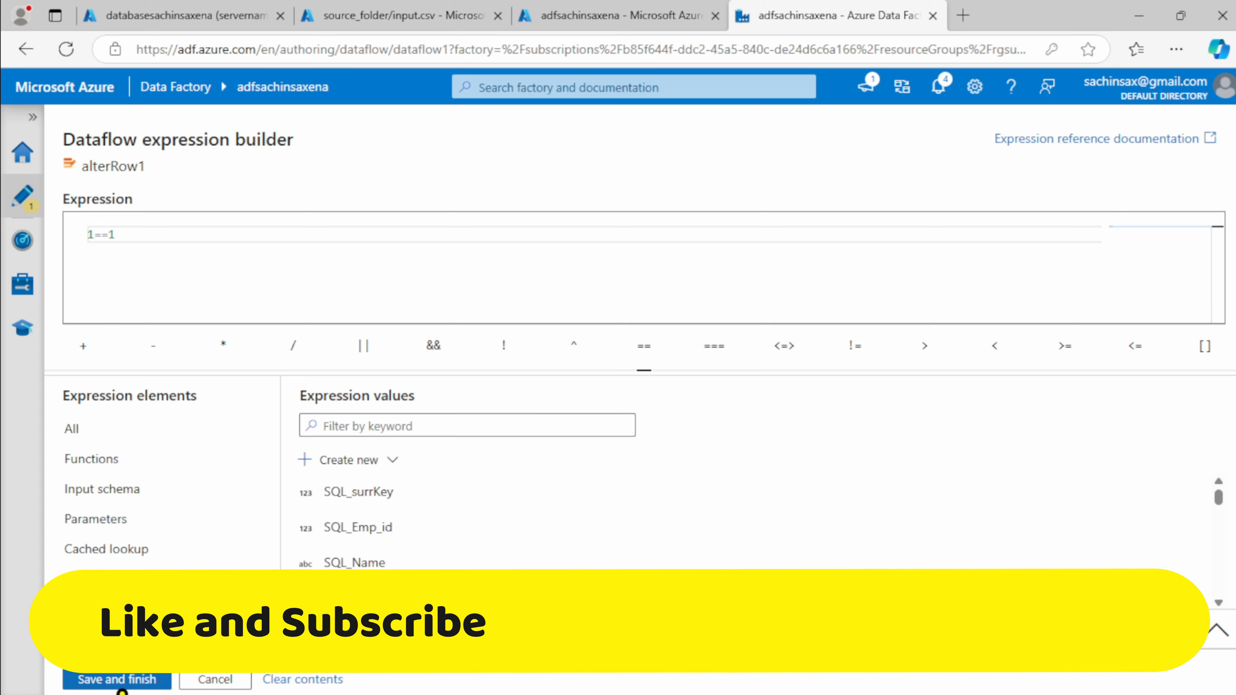
left_click(122, 685)
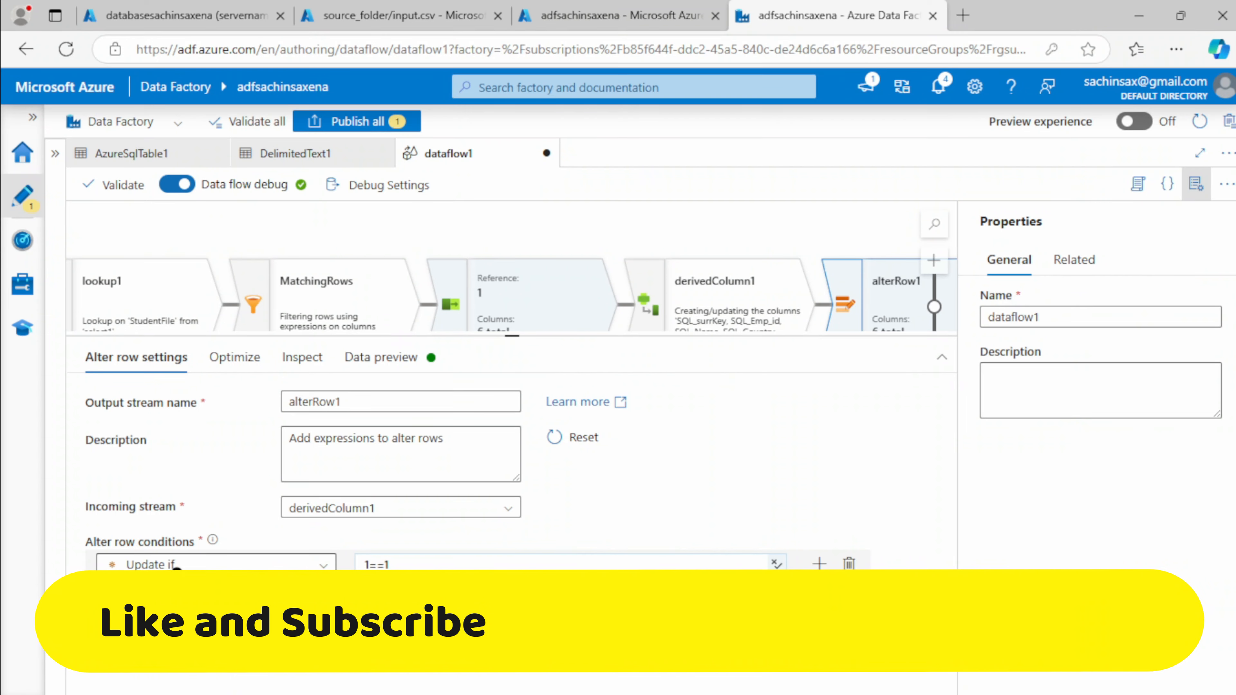
Step: Refresh the alterRow1 data preview to check how the rows are marked
left_click_drag(511, 335, 511, 395)
left_click(382, 419)
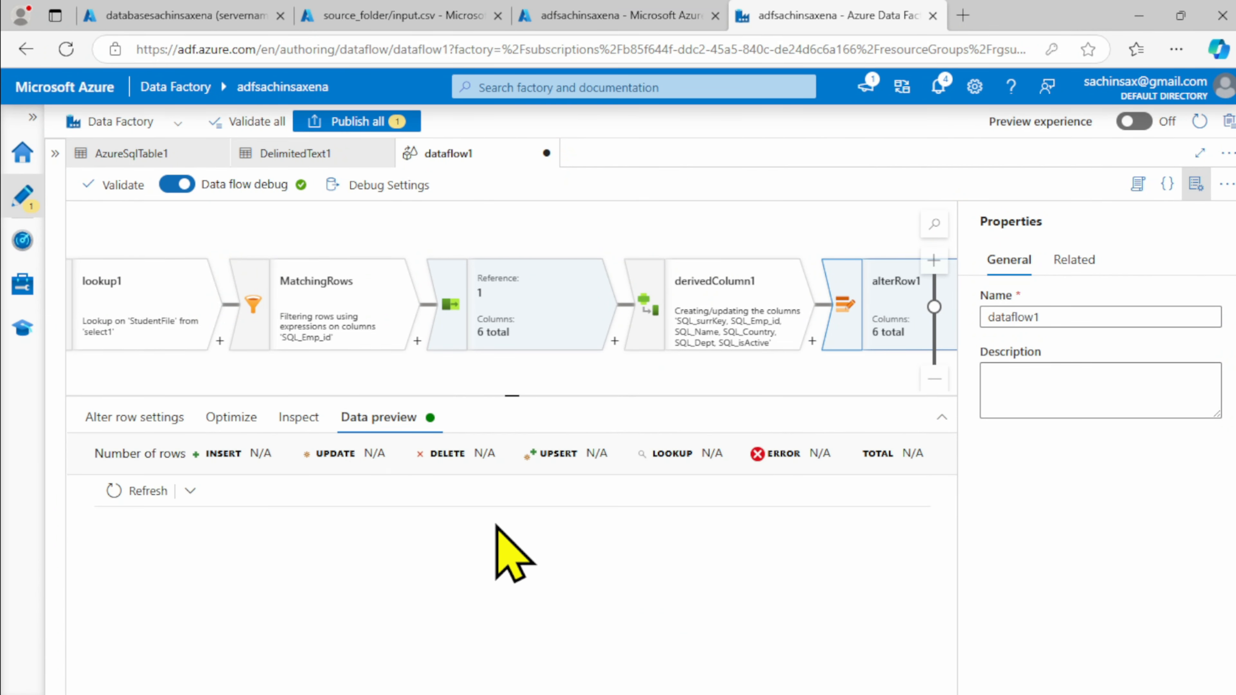
left_click(114, 490)
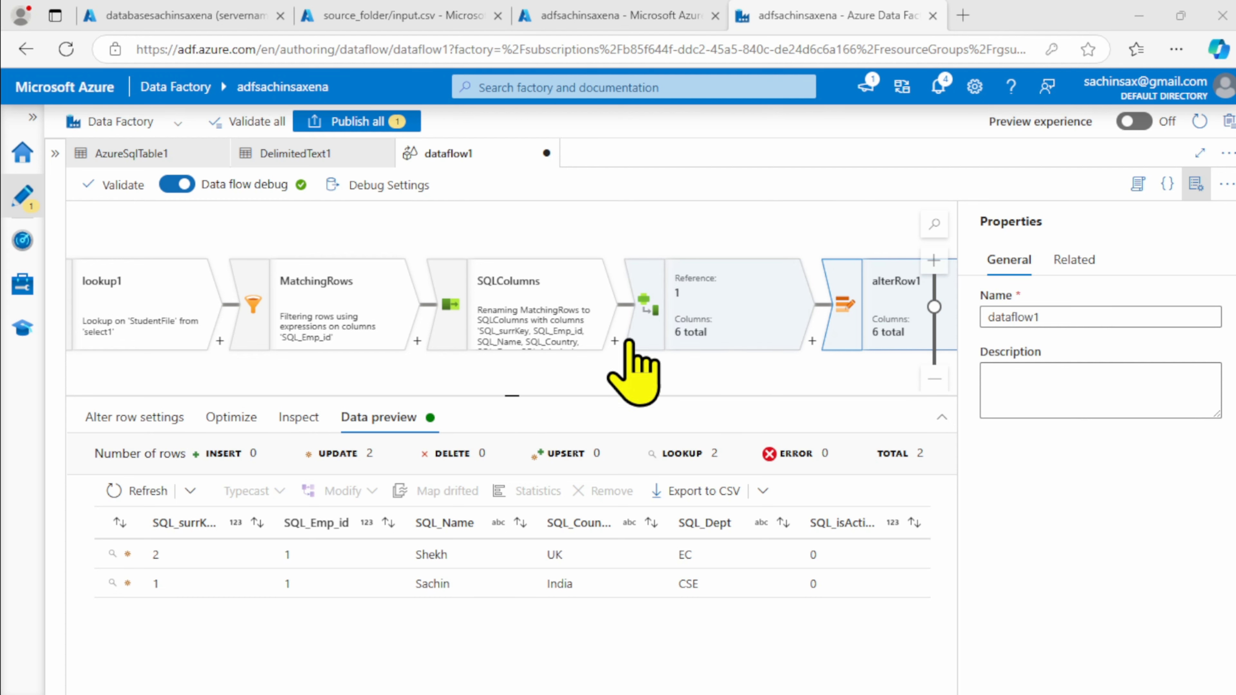
Step: Add a Sink destination after the alterRow1 transformation
left_click_drag(510, 396, 512, 506)
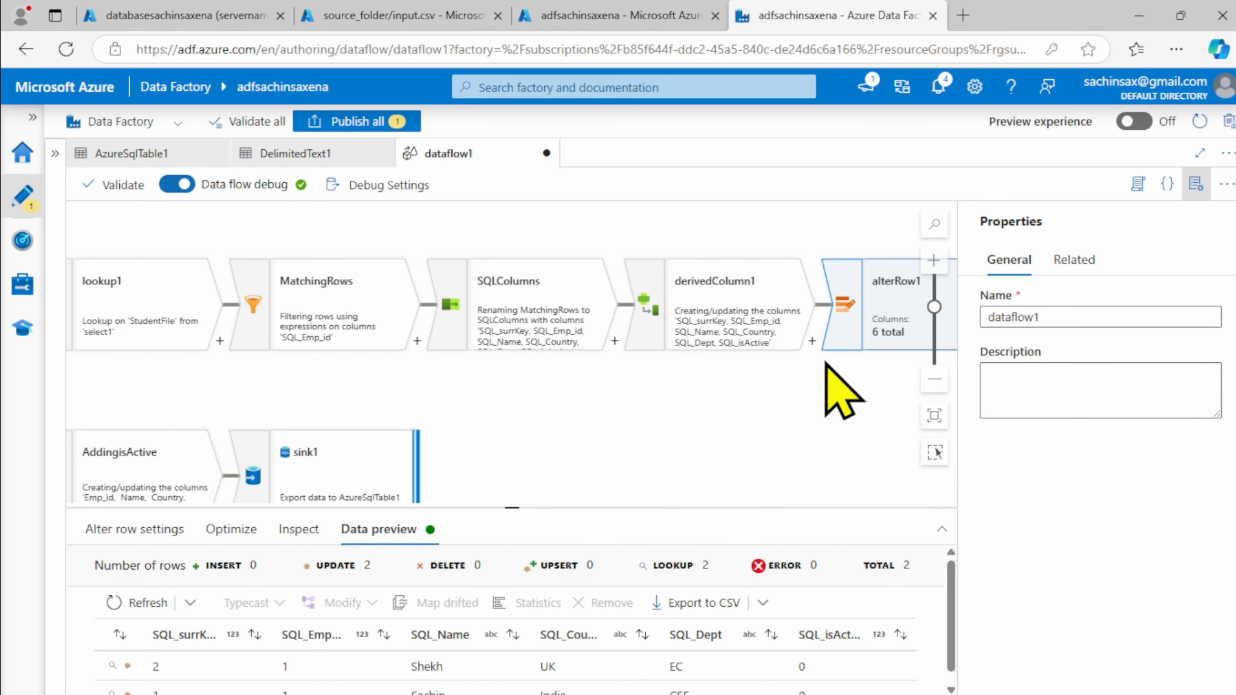
left_click_drag(882, 353, 634, 323)
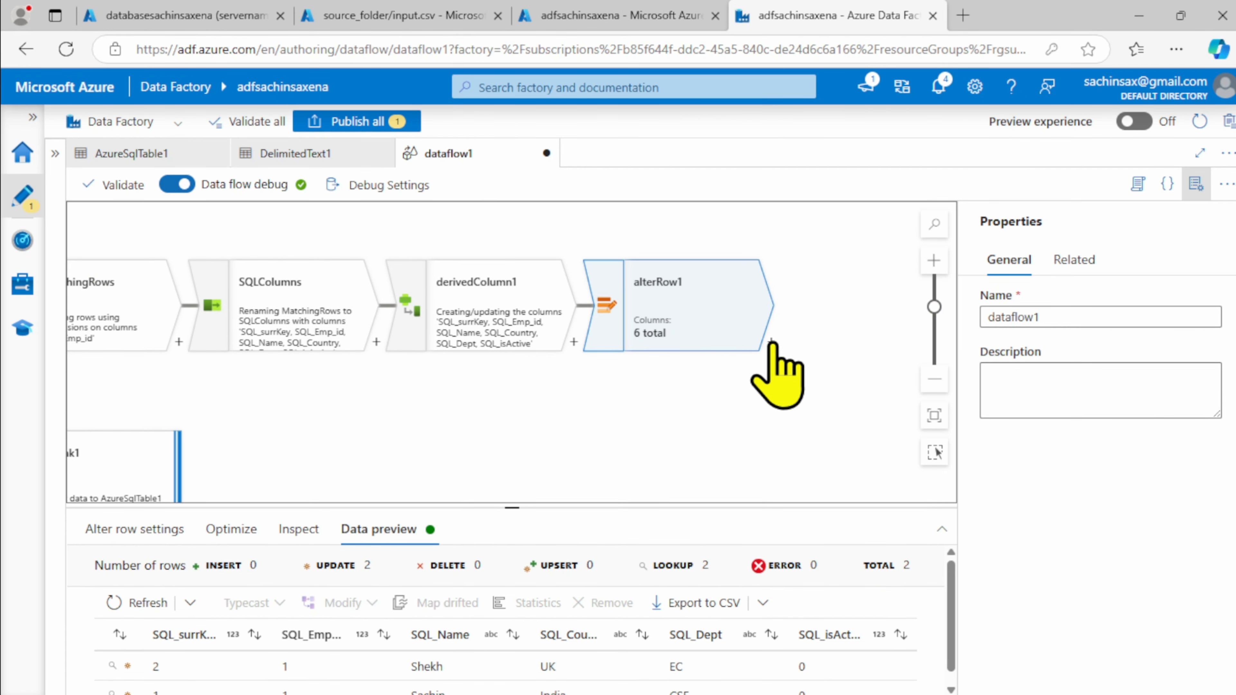
left_click(770, 341)
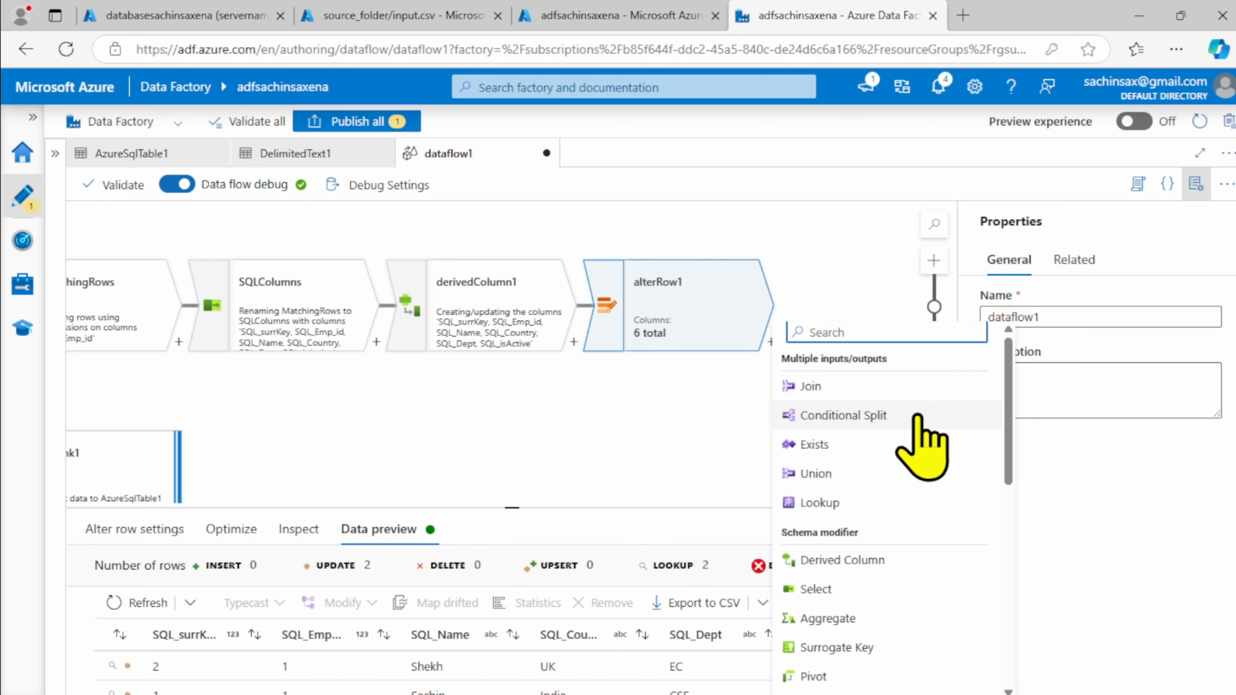
scroll(876, 428, "down", 5)
scroll(869, 458, "down", 1)
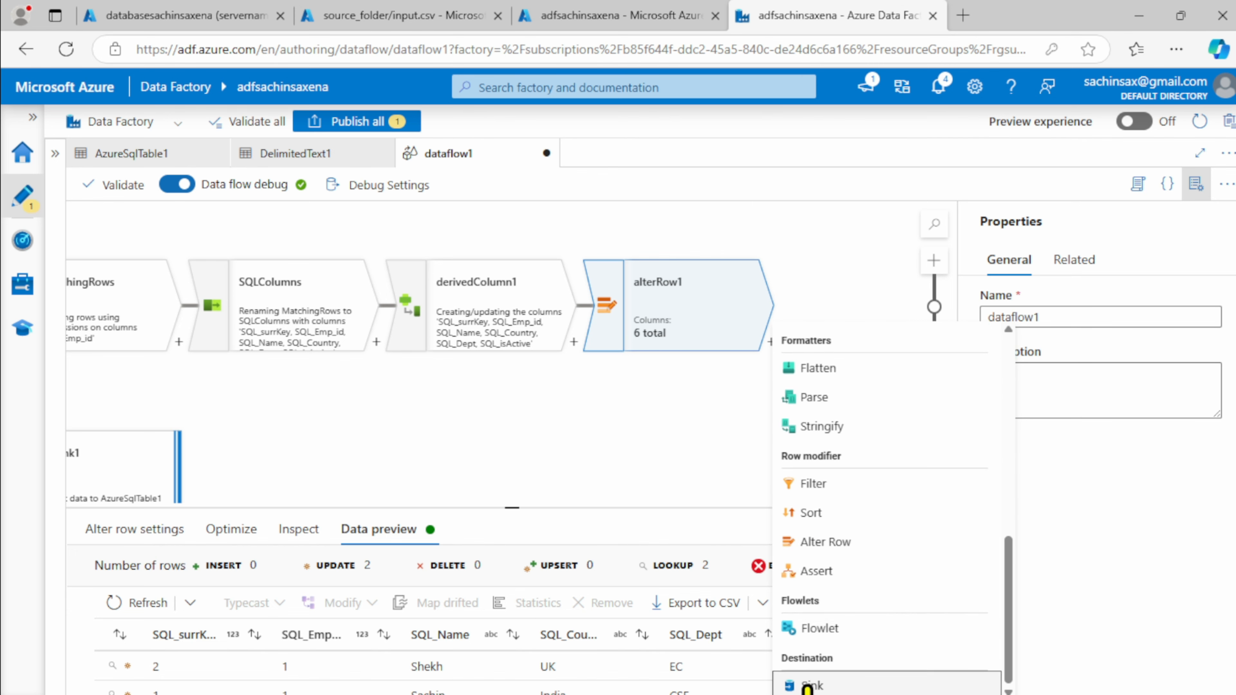
left_click(808, 685)
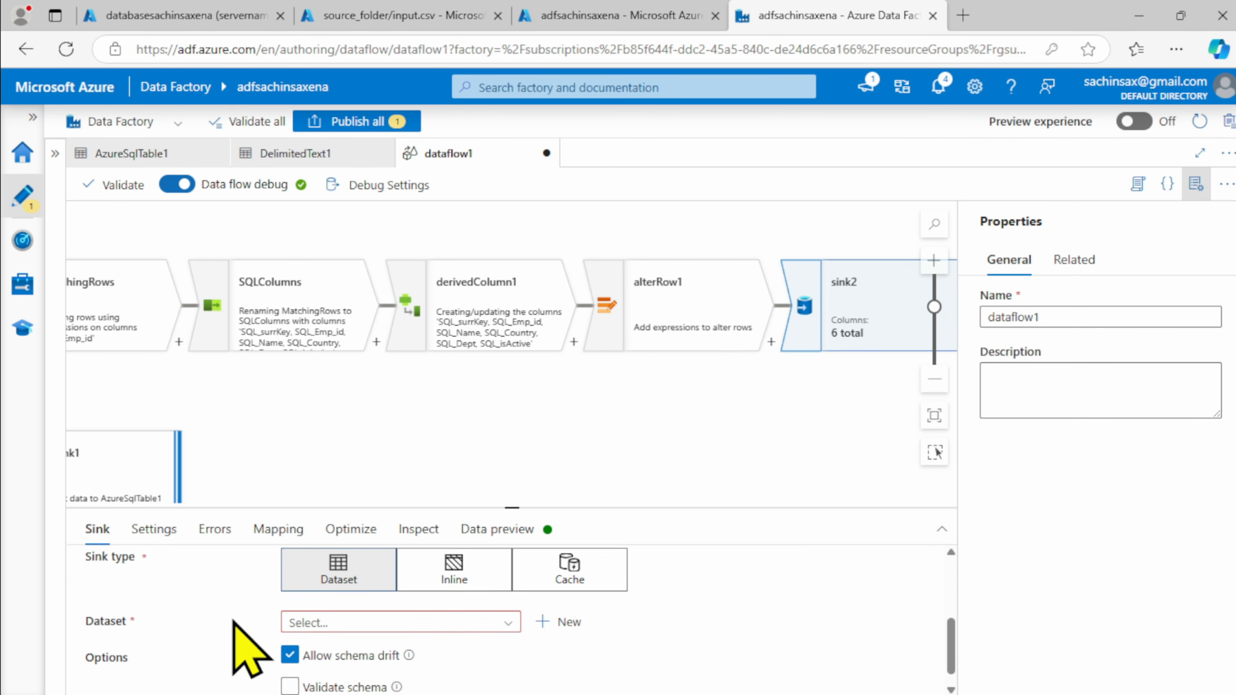
Step: Set the new sink's dataset to AzureSqlTable1 and open its data preview
scroll(248, 647, "down", 1)
left_click(379, 606)
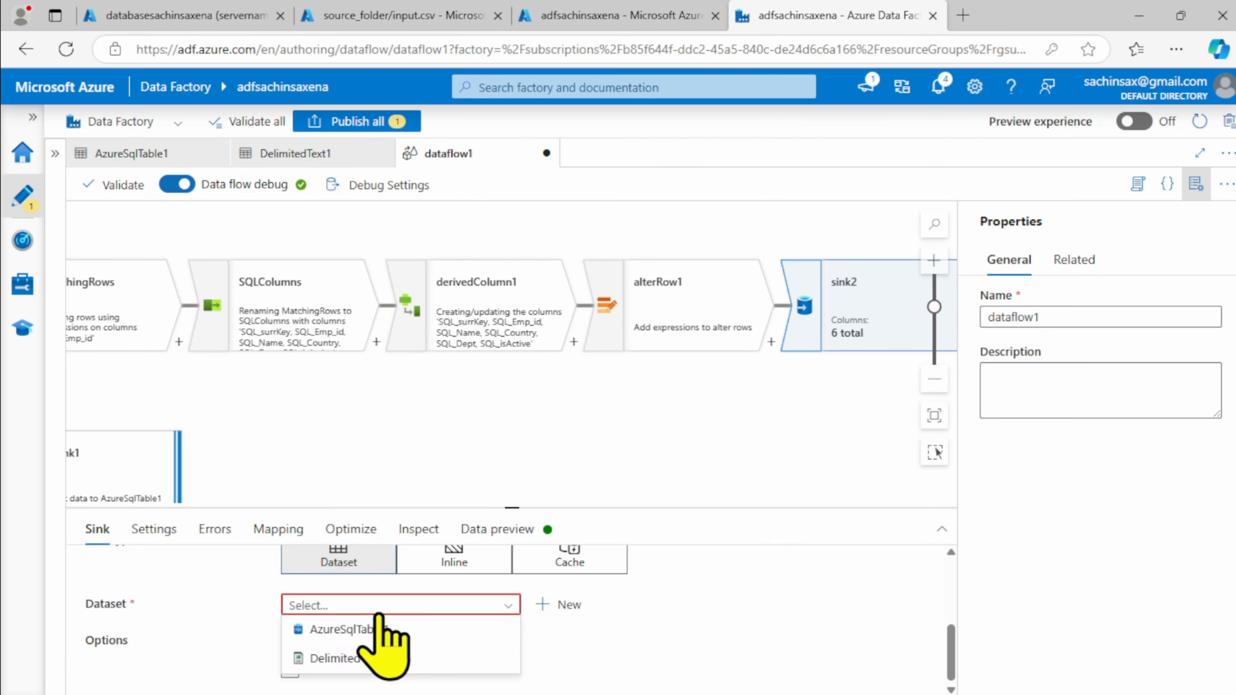
left_click(351, 630)
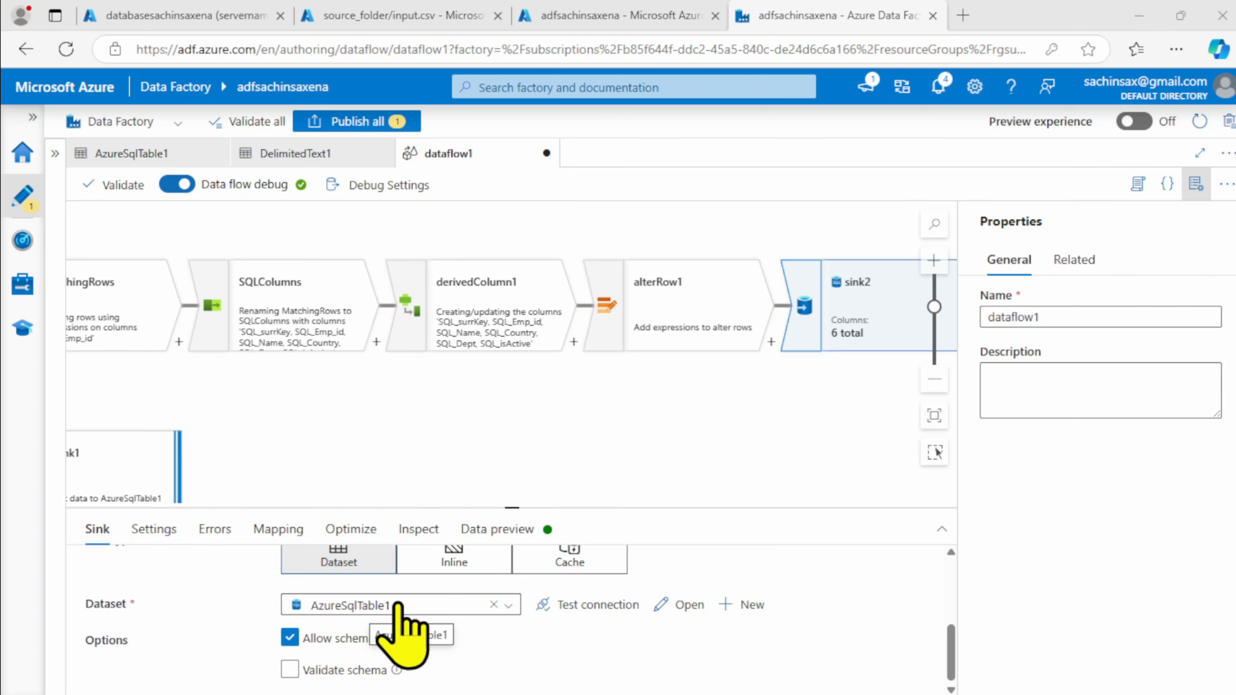
left_click(525, 529)
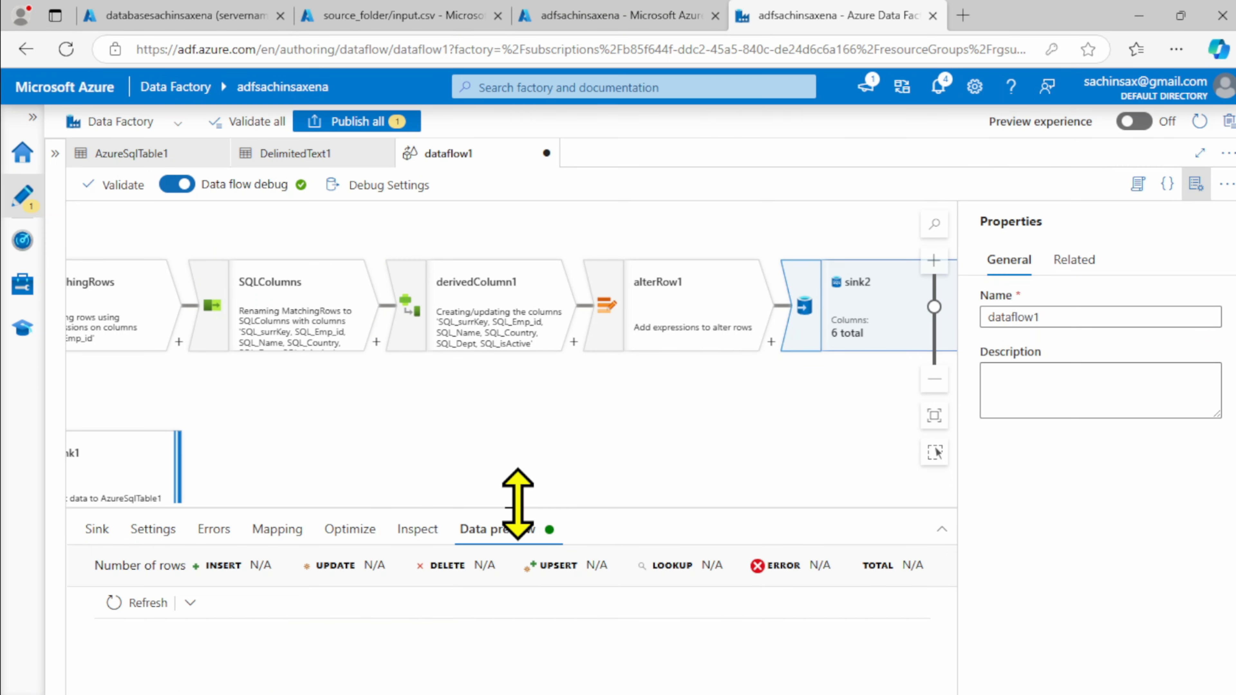
Step: Refresh sink2's data preview and limit its update method to Allow update only, with Allow insert turned off
left_click_drag(519, 508, 487, 348)
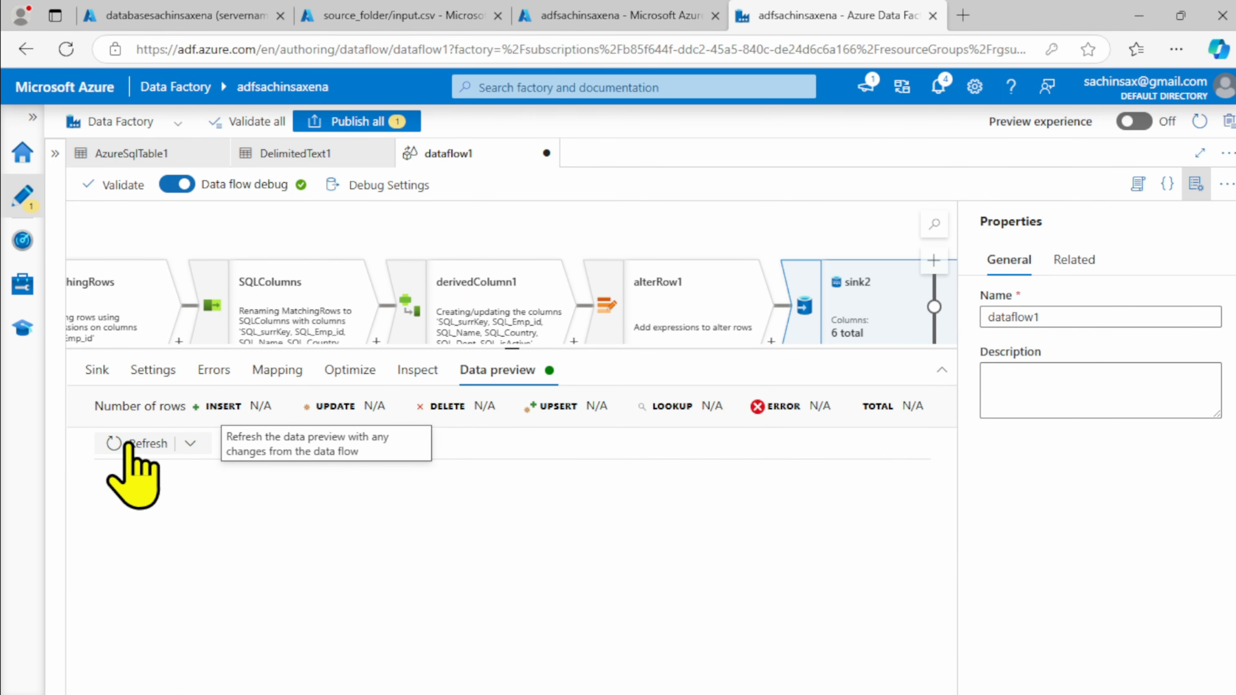
left_click(141, 443)
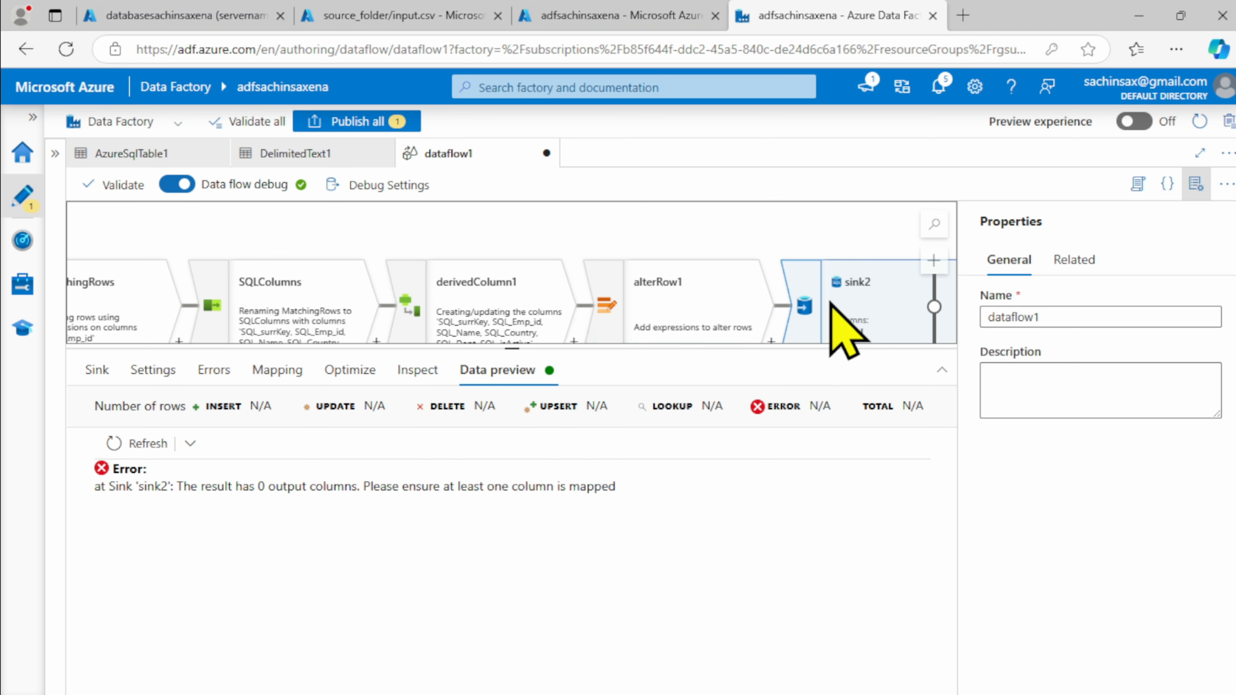
left_click(155, 371)
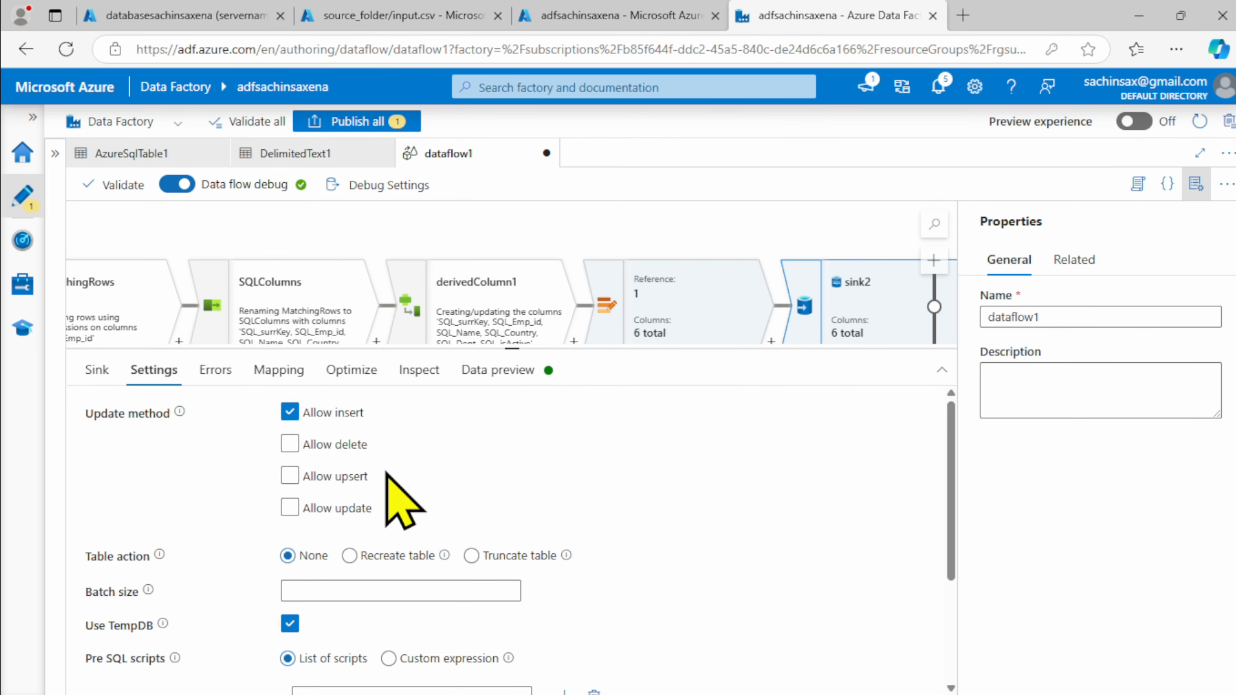
left_click(289, 412)
left_click(290, 536)
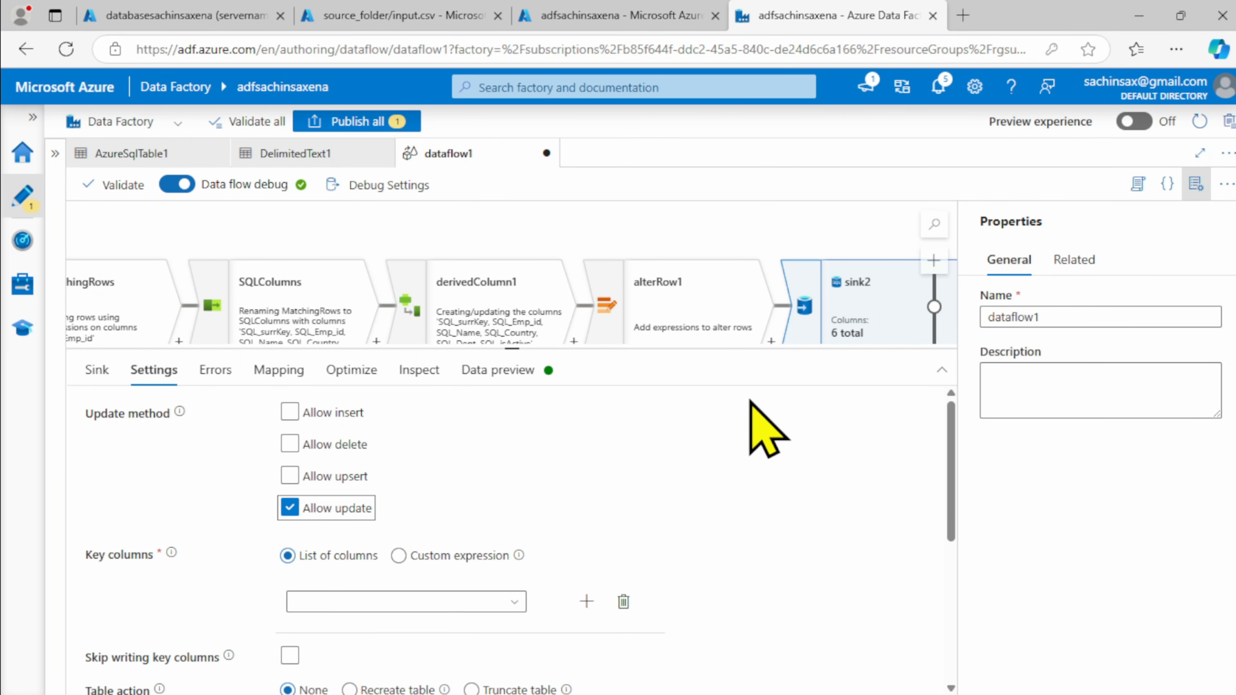
left_click(505, 371)
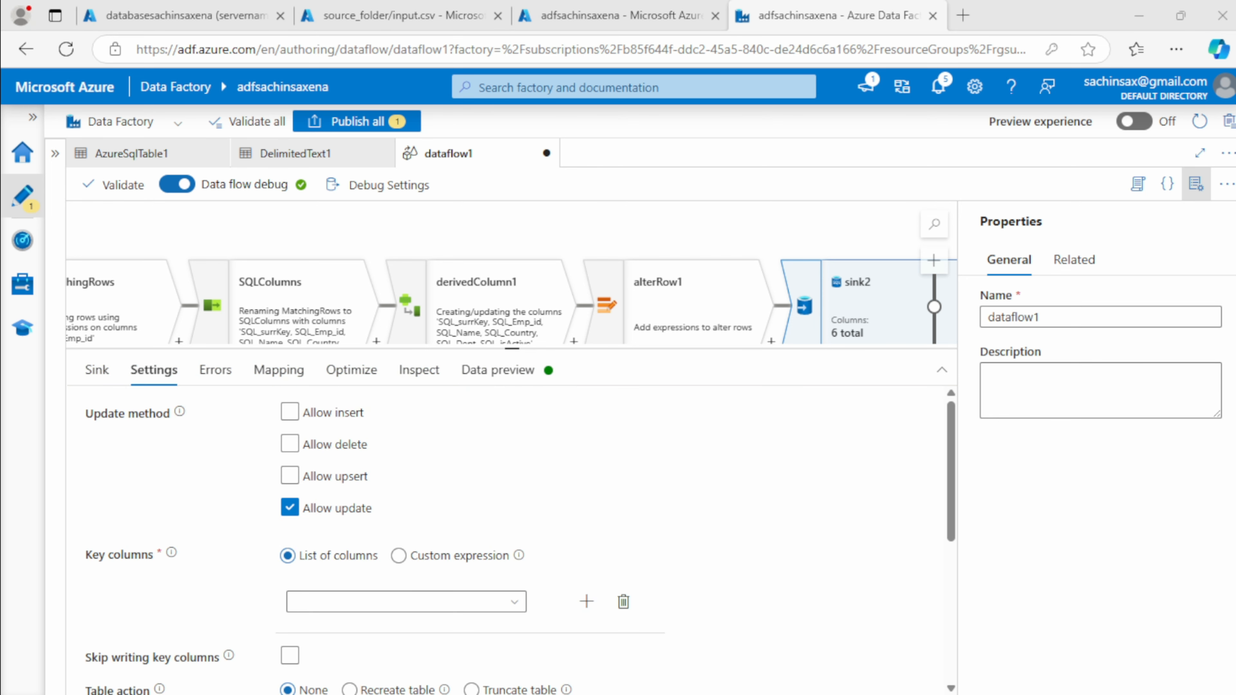
left_click(313, 413)
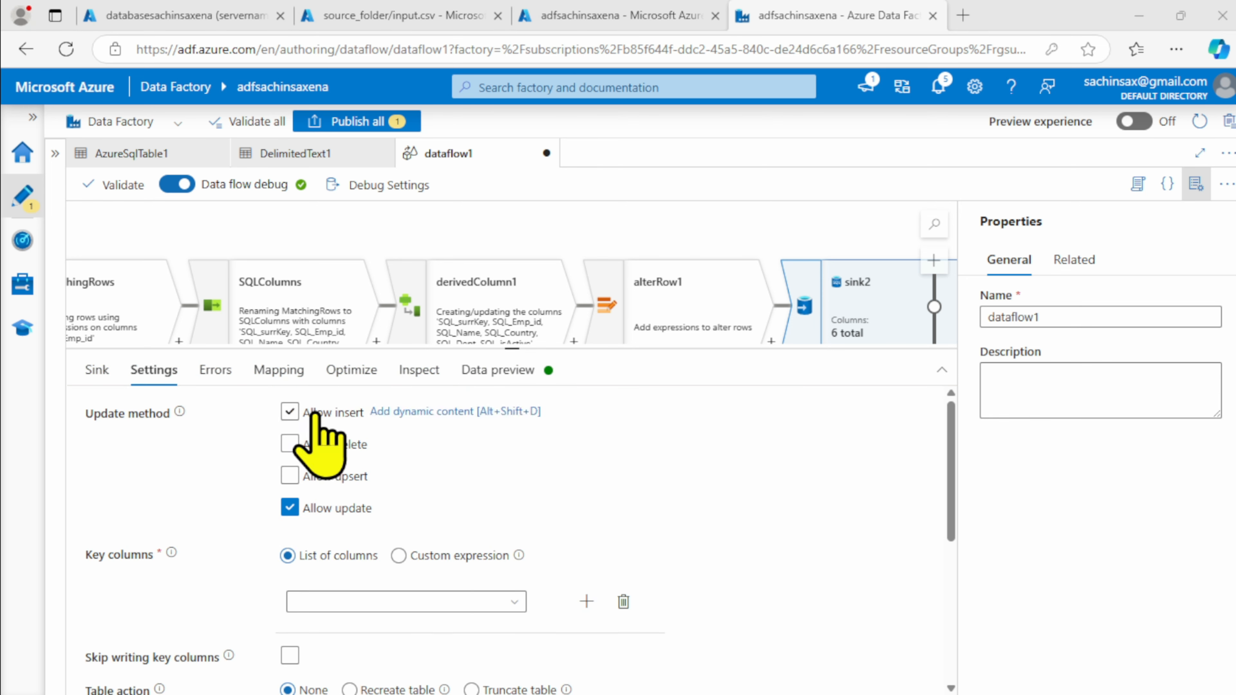
left_click(322, 413)
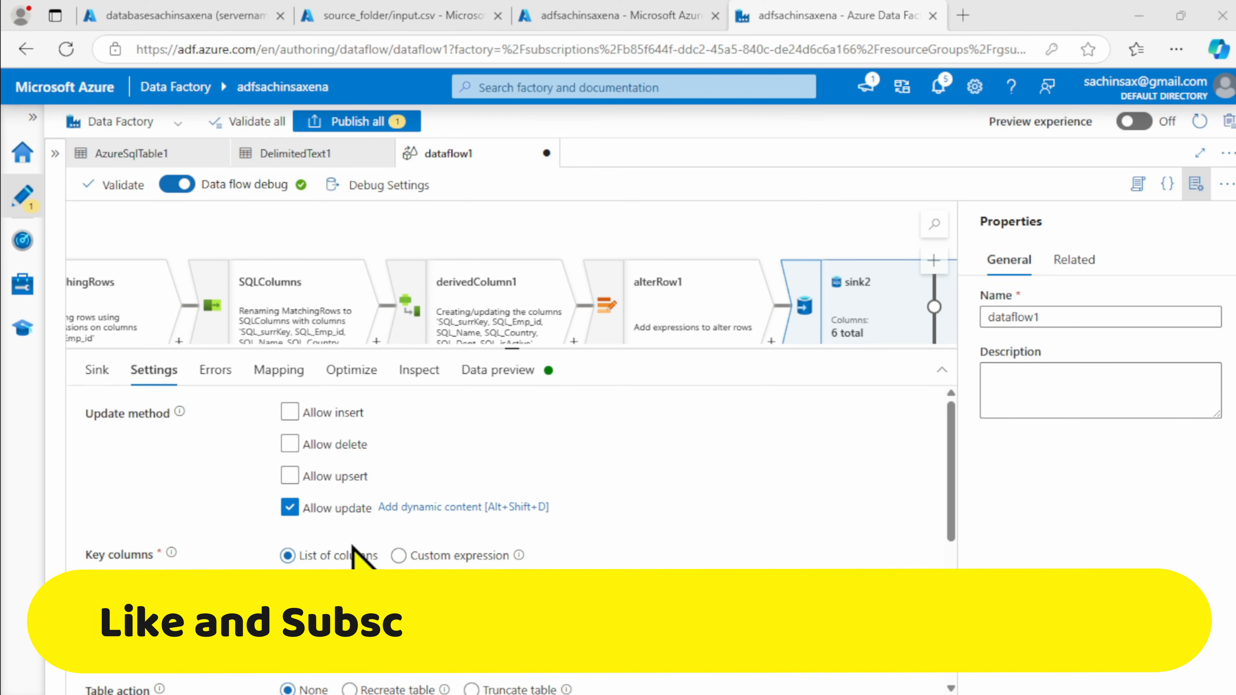
Step: Set sink2's key column for updates to SQL_surrKey
left_click(506, 371)
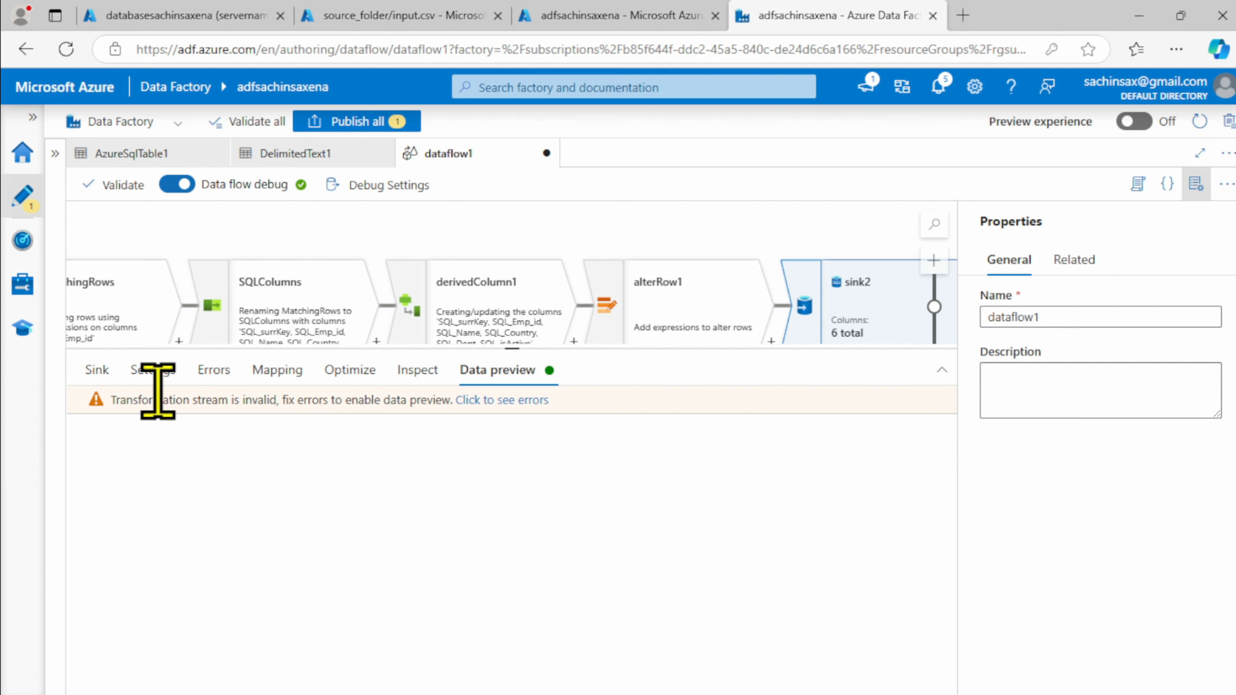
left_click(97, 371)
left_click(161, 372)
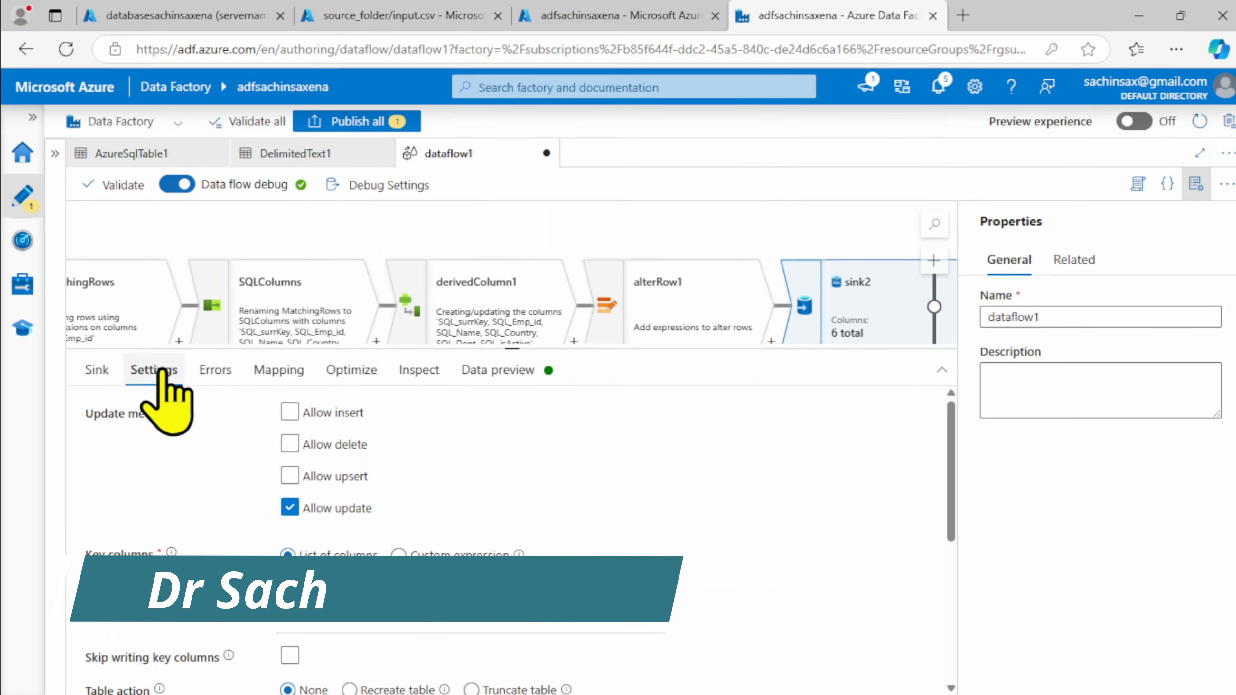
scroll(438, 511, "down", 2)
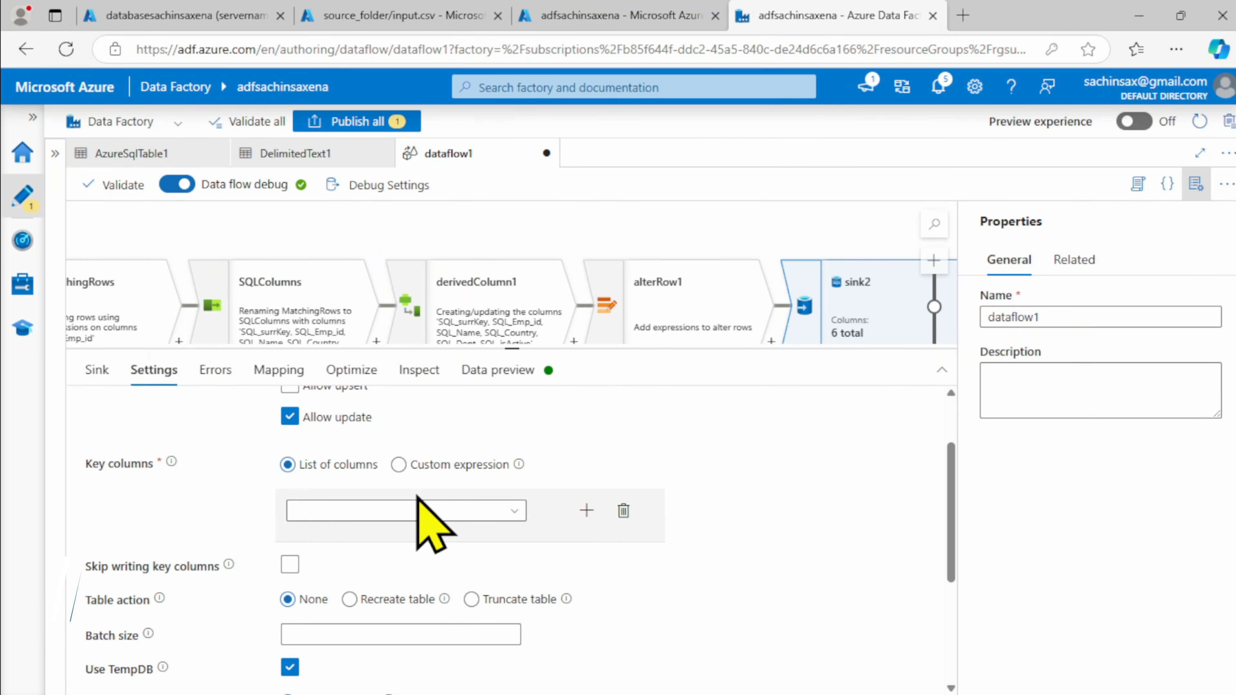
mouse_move(492, 510)
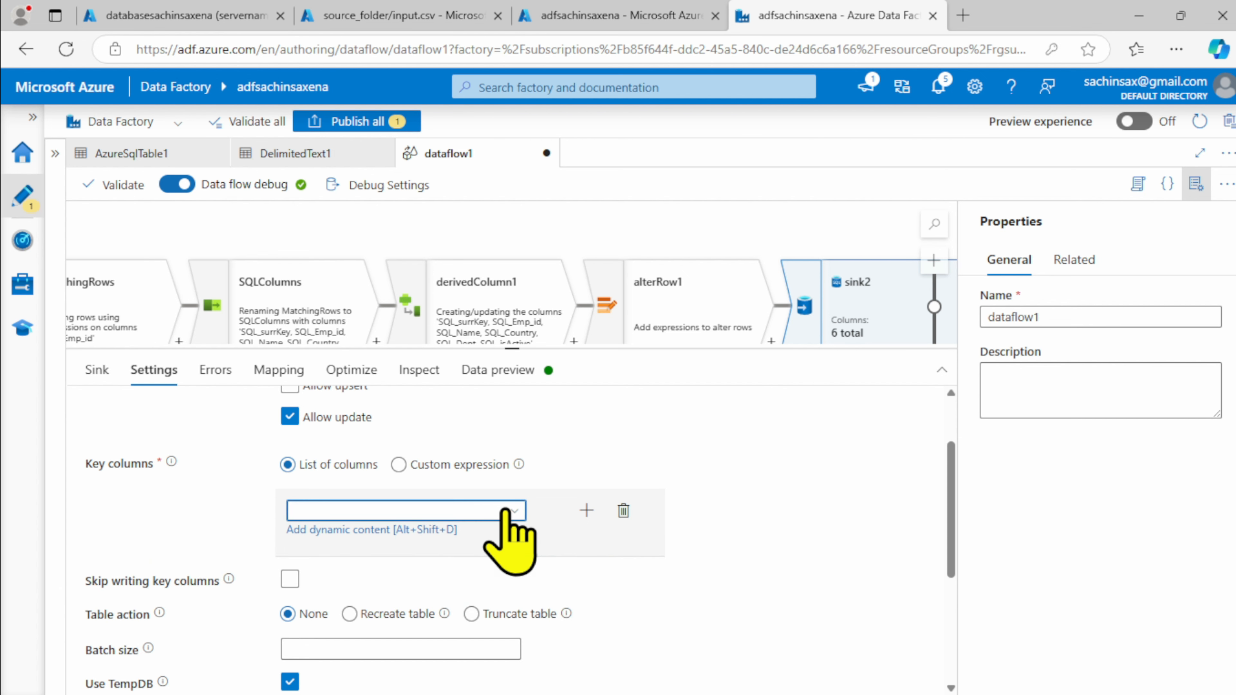
left_click(503, 510)
scroll(370, 555, "down", 2)
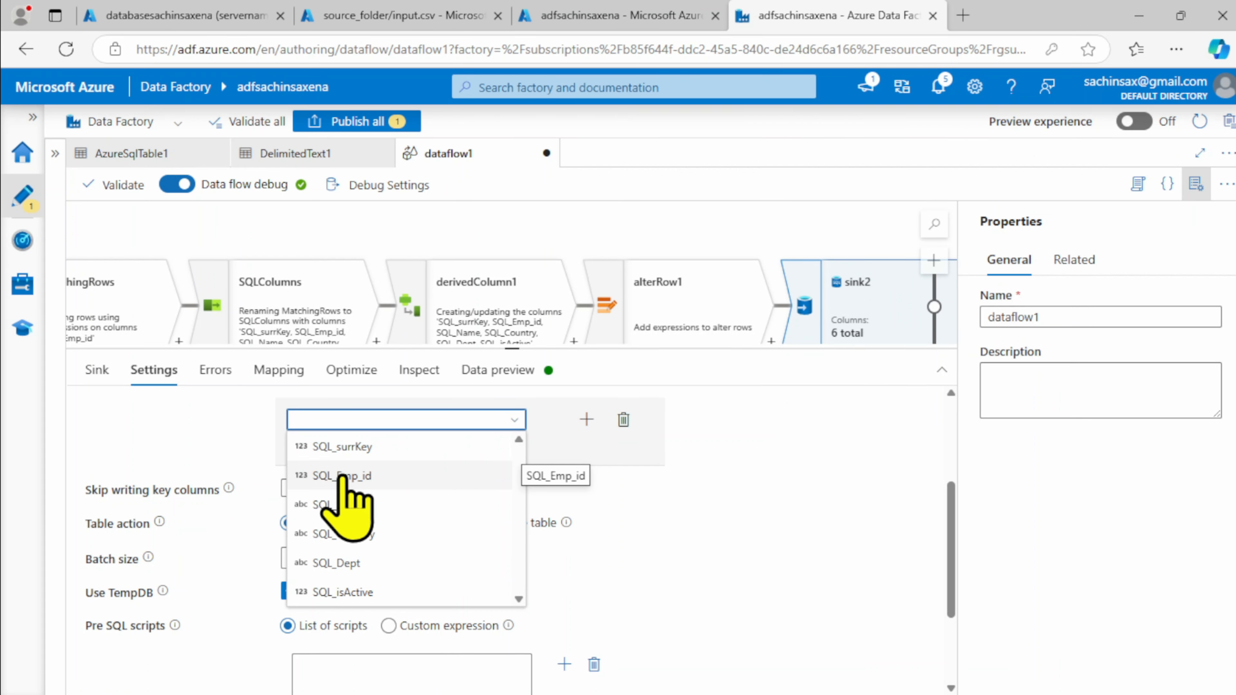
left_click(351, 446)
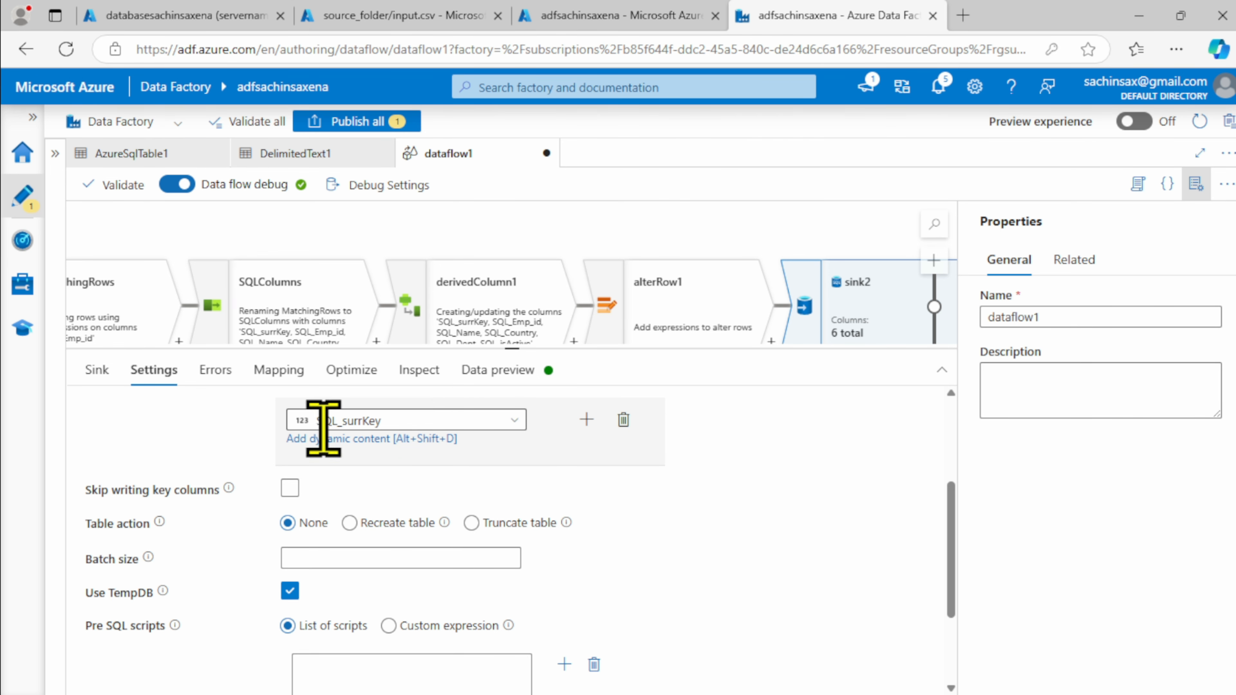
Step: Turn off auto mapping for sink2 and map SQL_surrKey to surrKey and SQL_Emp_id to Emp_id
left_click(214, 372)
left_click(279, 374)
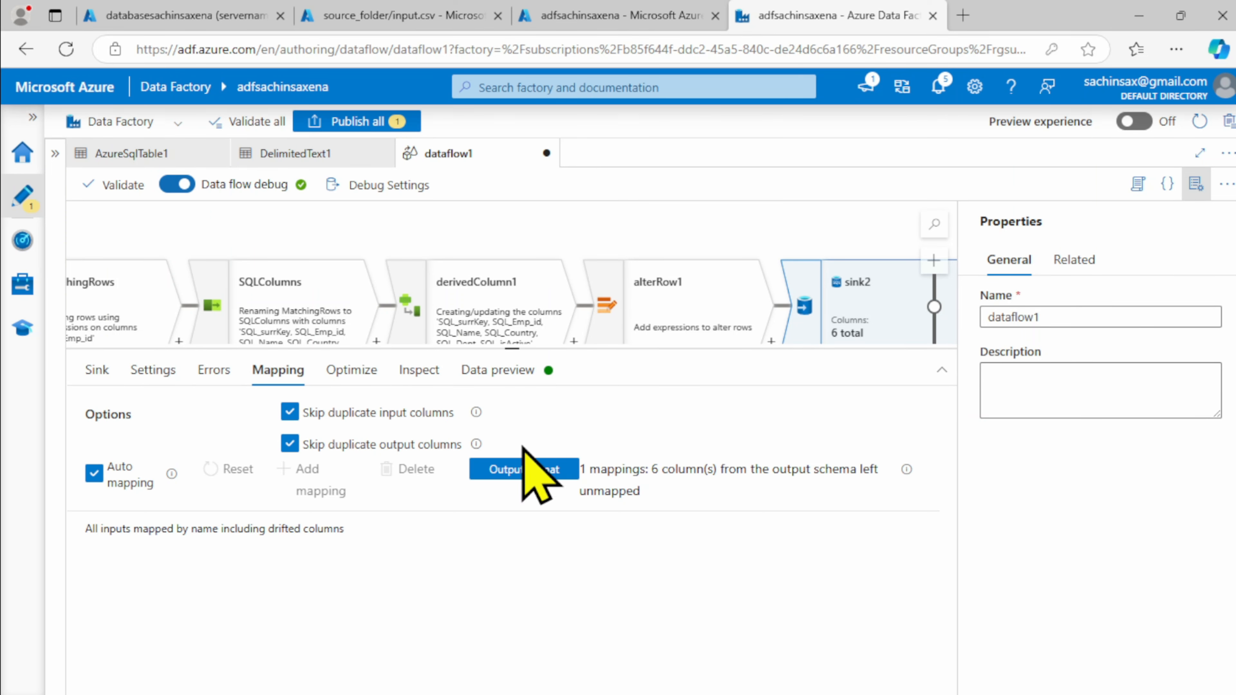
left_click(94, 472)
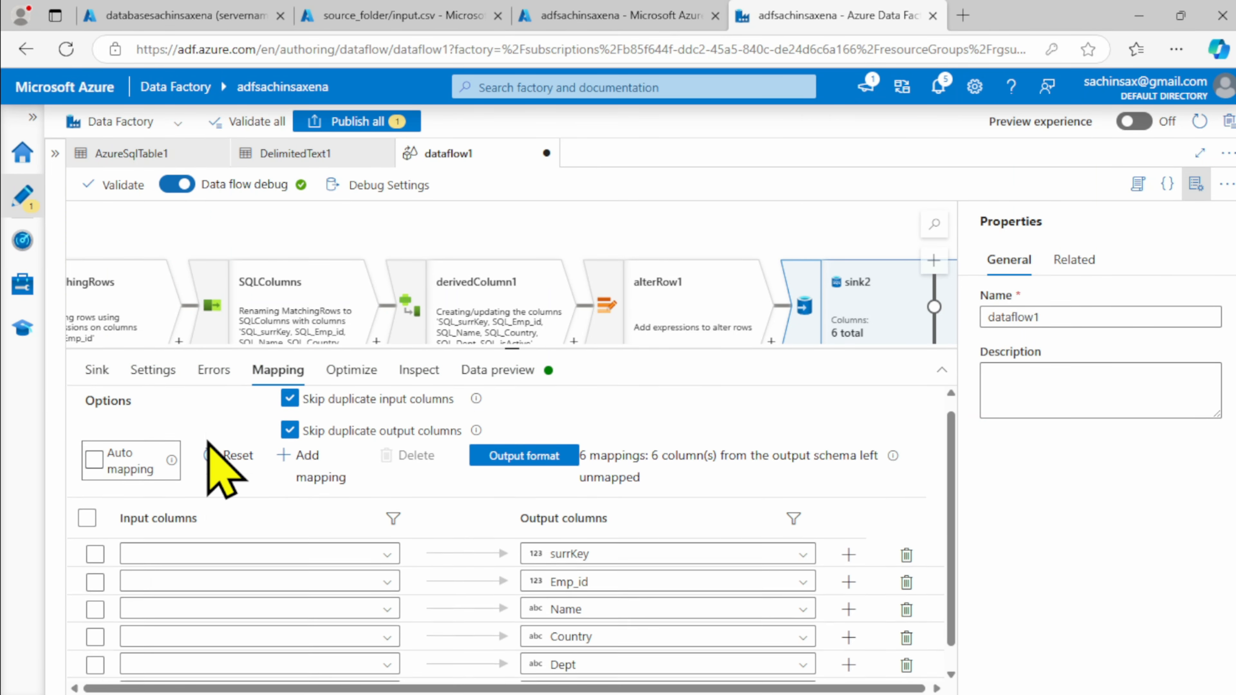
scroll(223, 467, "down", 1)
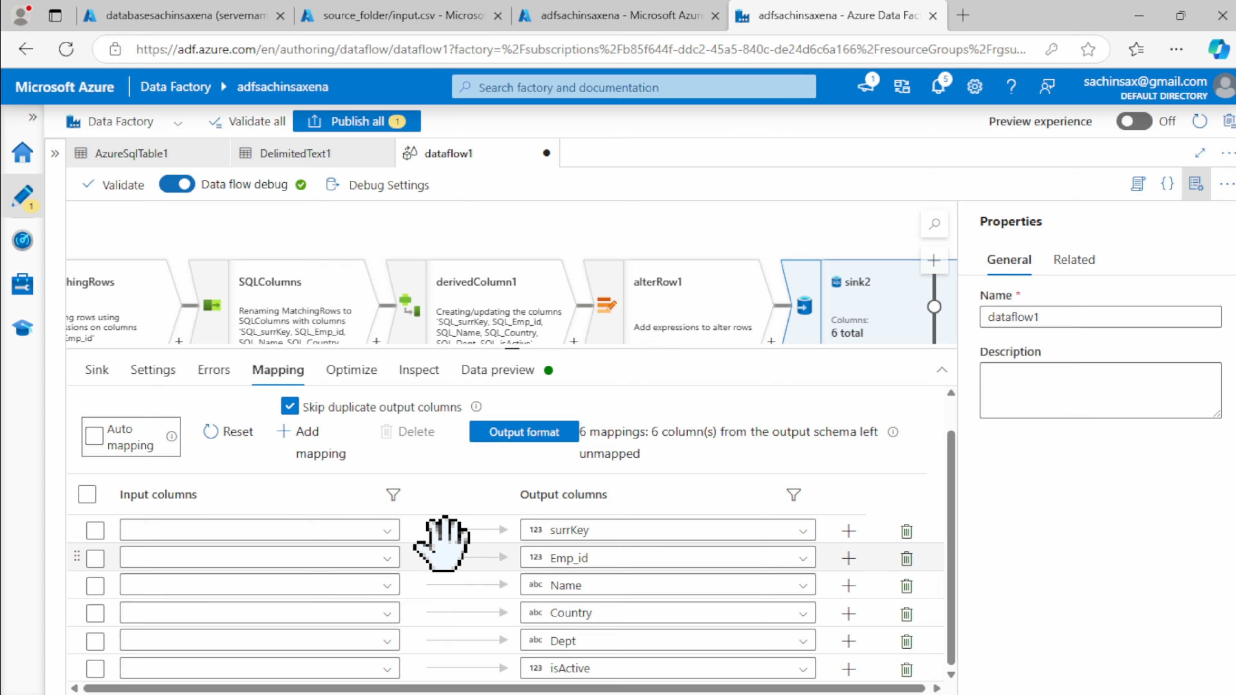
left_click(388, 531)
left_click(187, 587)
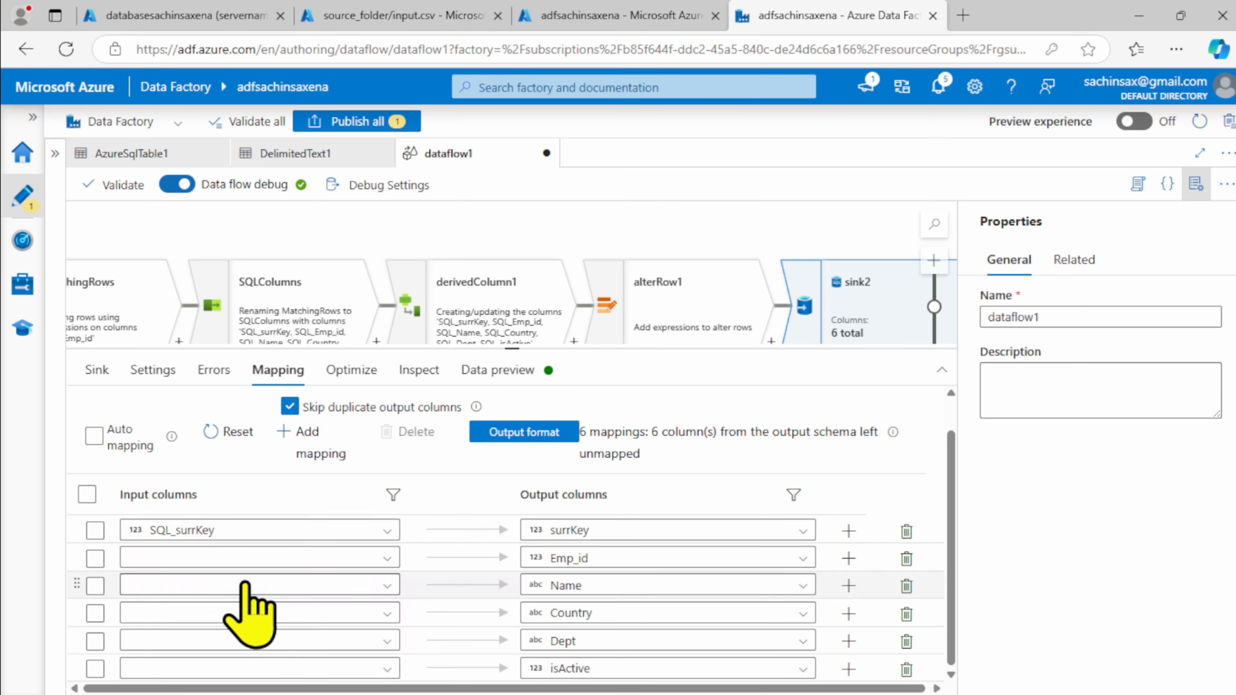
left_click(386, 558)
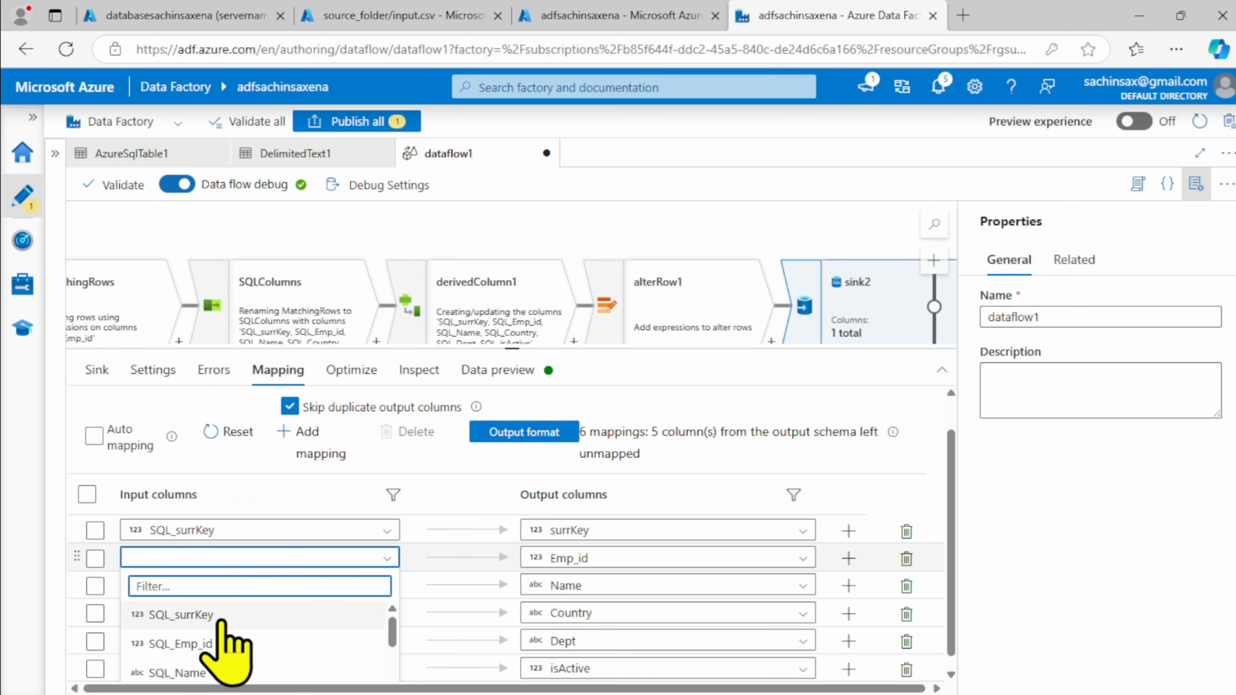
left_click(168, 640)
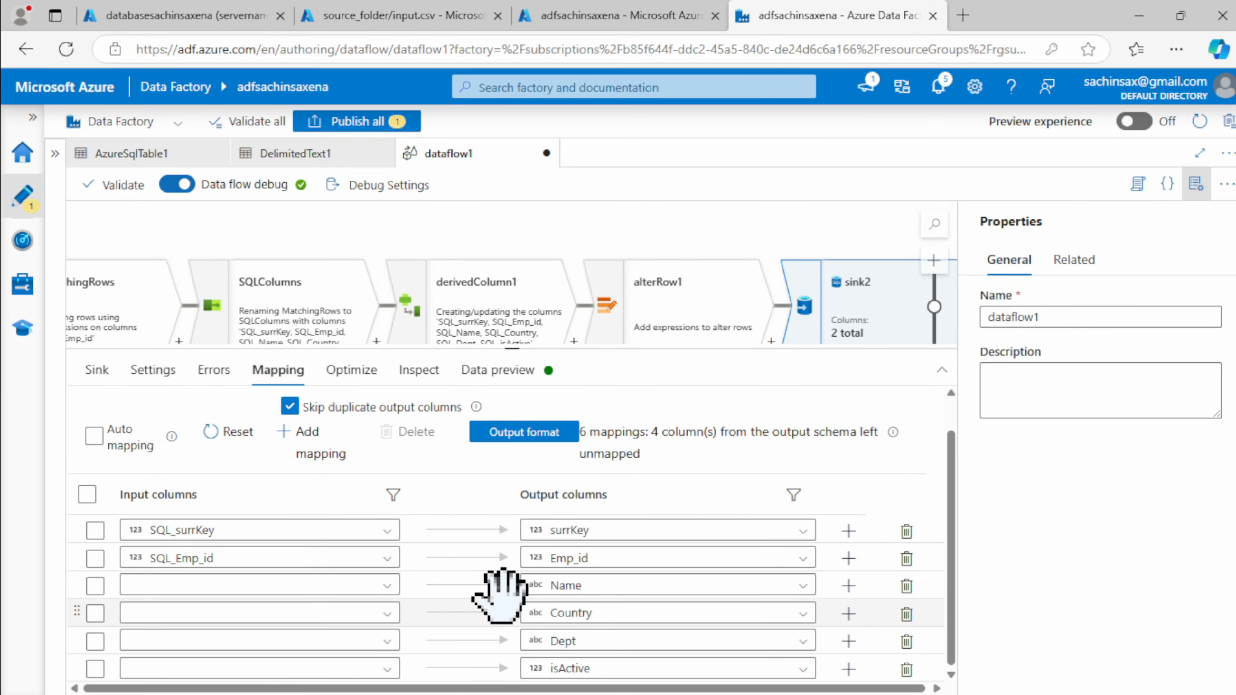
Step: Map the input columns SQL_Name to Name and SQL_Country to Country in sink2
left_click(388, 587)
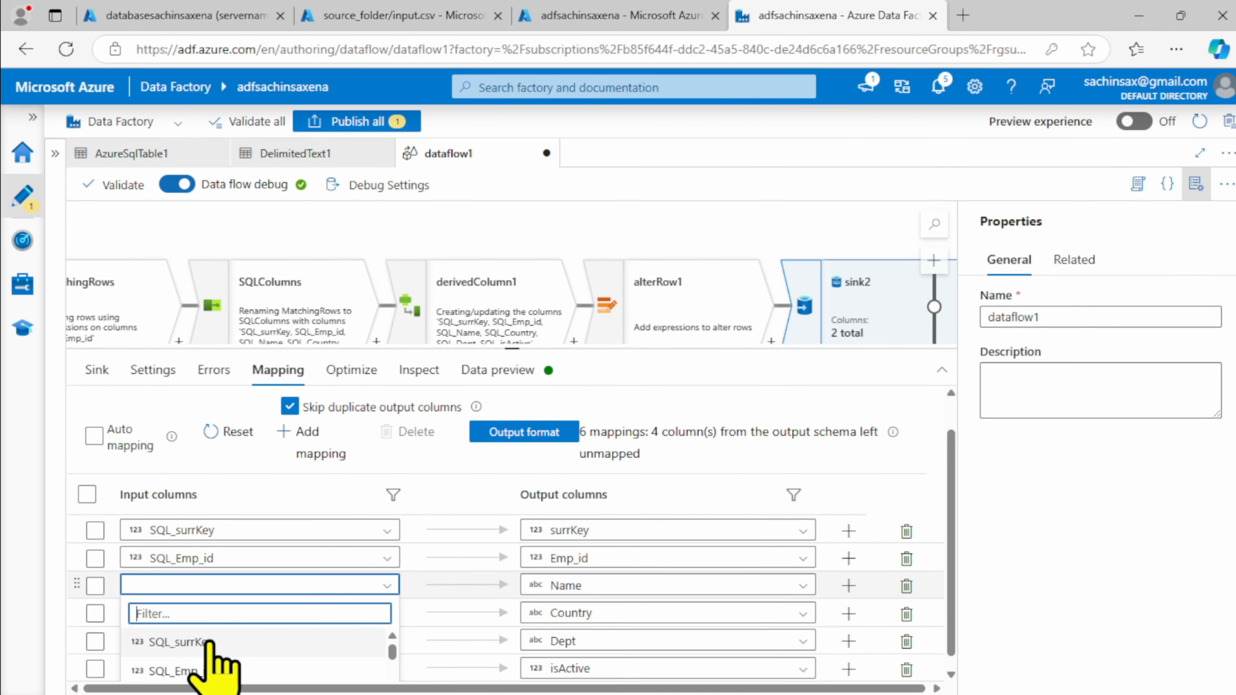
scroll(215, 664, "down", 3)
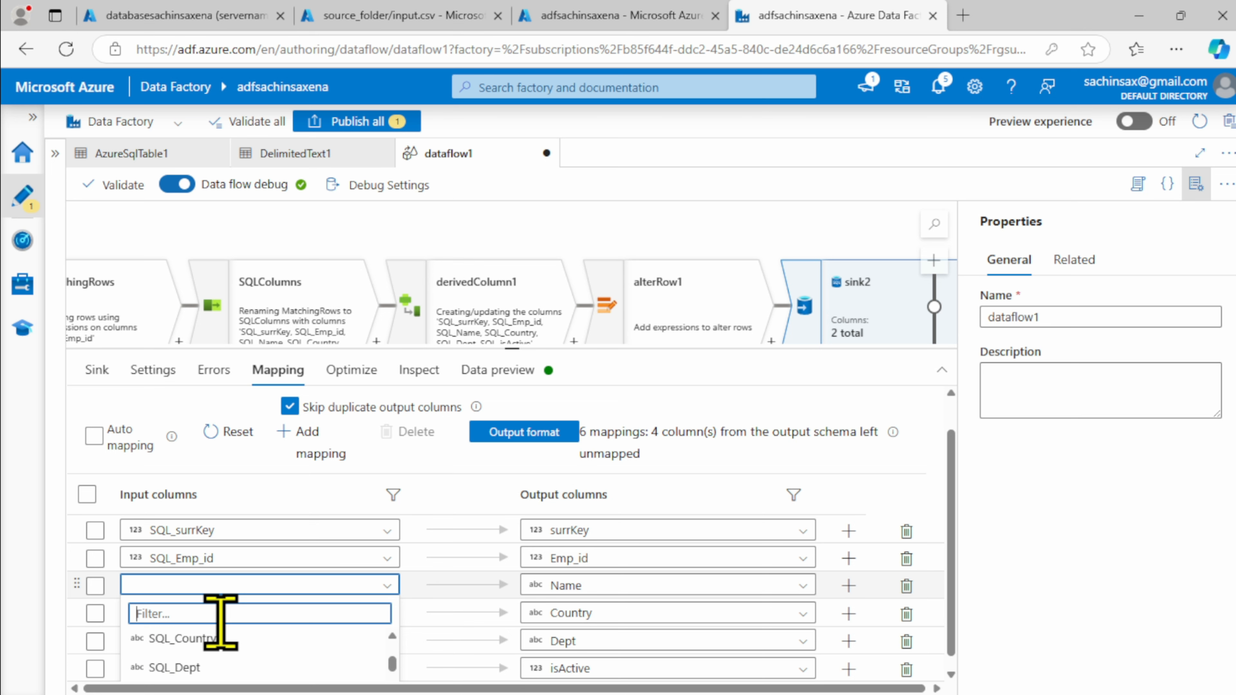
type("name")
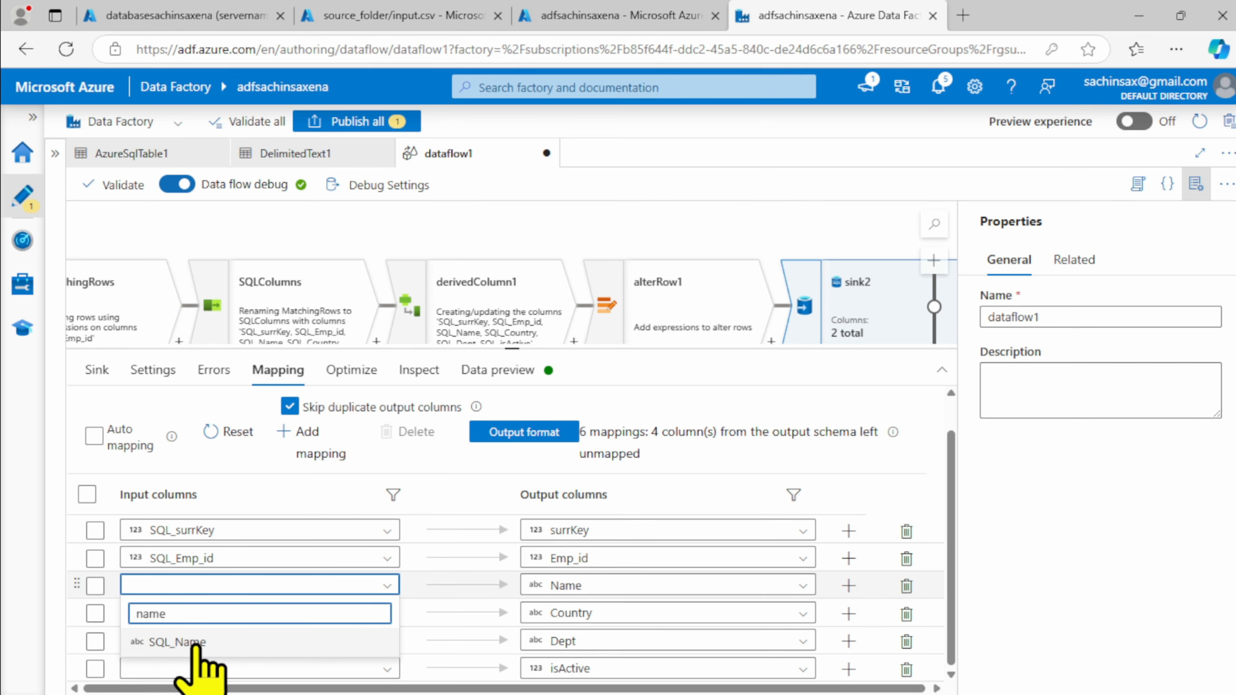
left_click(176, 642)
left_click(387, 613)
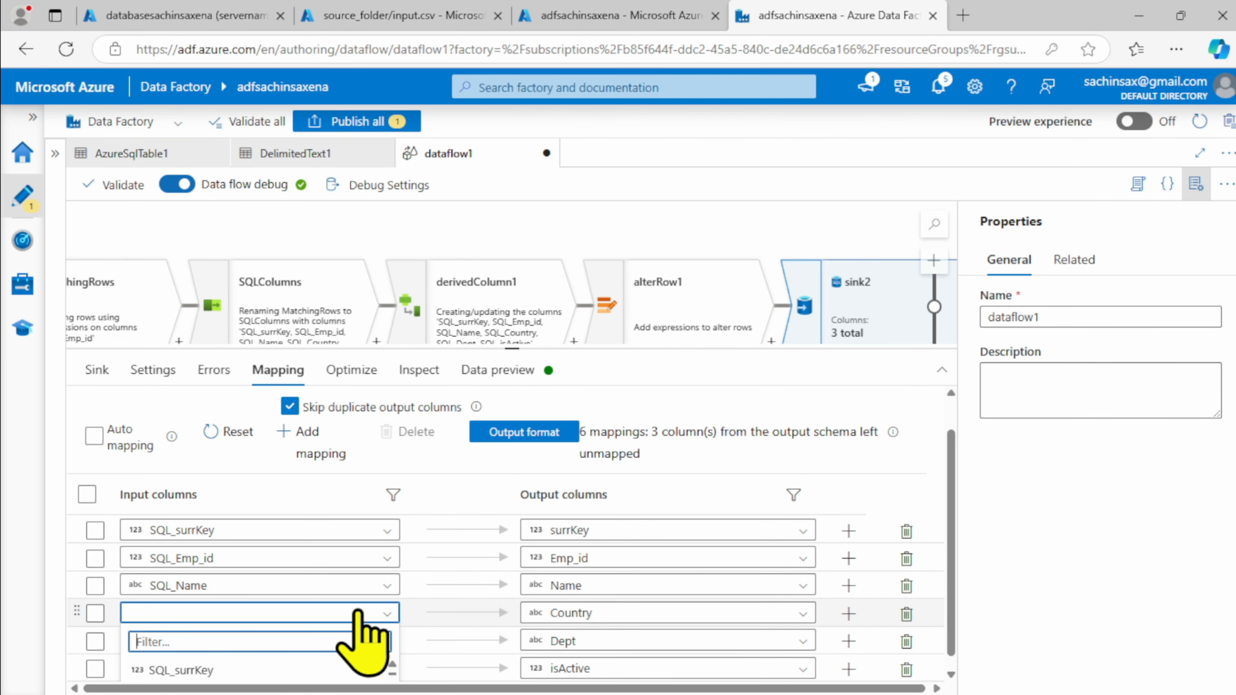
type("cou")
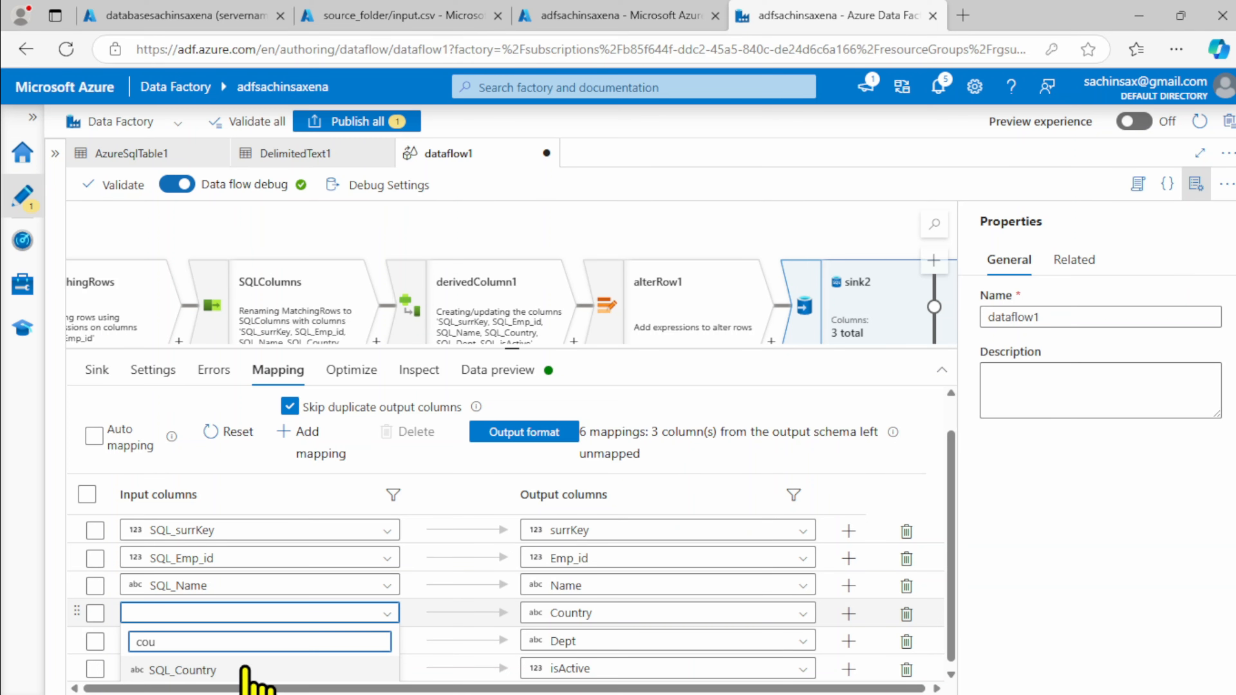
left_click(221, 669)
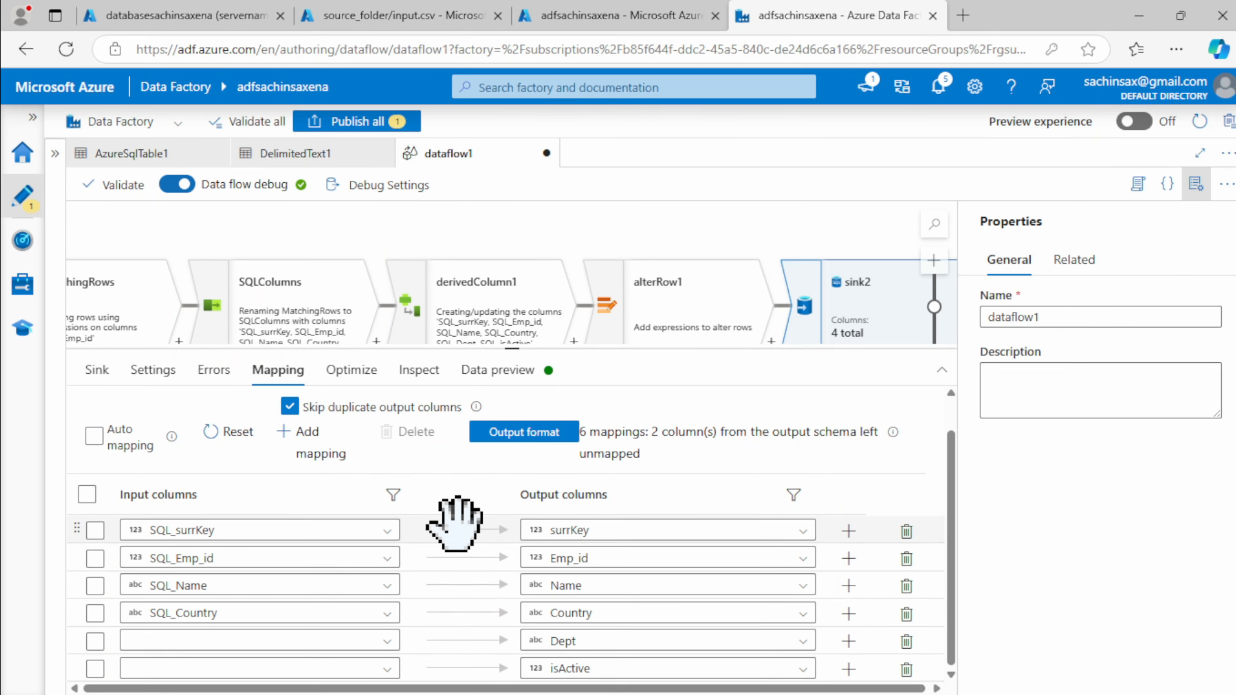
Step: Map the input columns SQL_Dept to Dept and SQL_isActive to isActive in sink2
left_click_drag(515, 348, 518, 209)
left_click(389, 535)
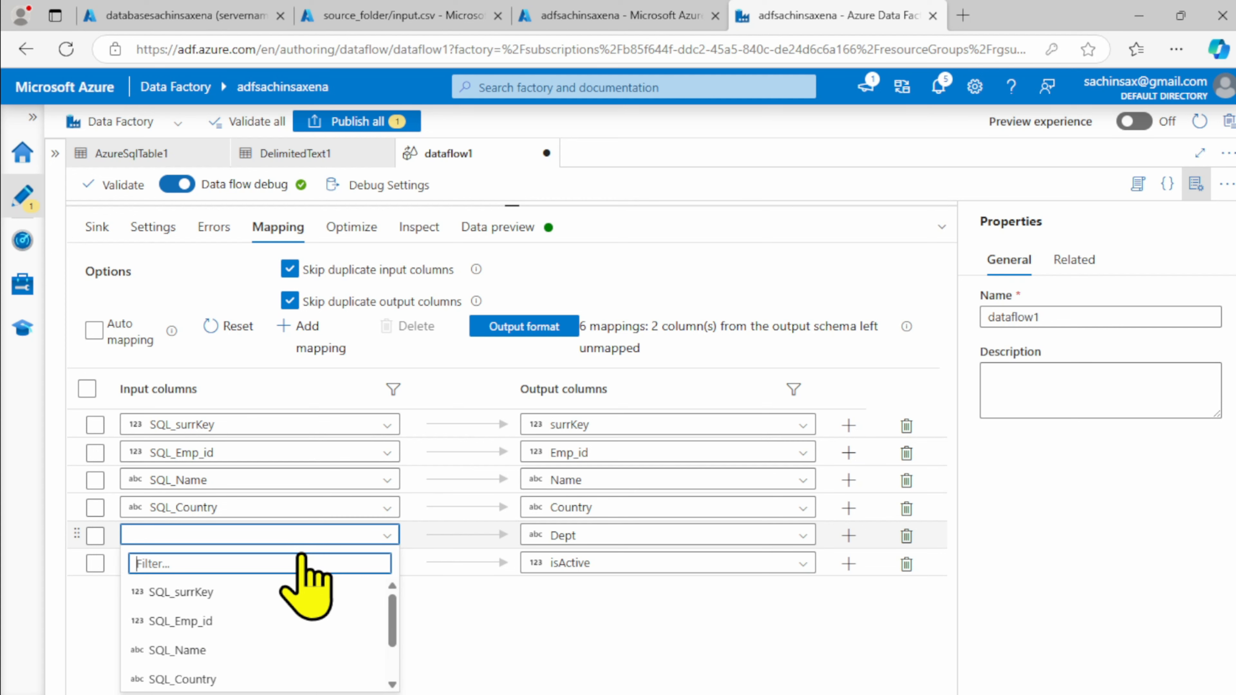
type("dep")
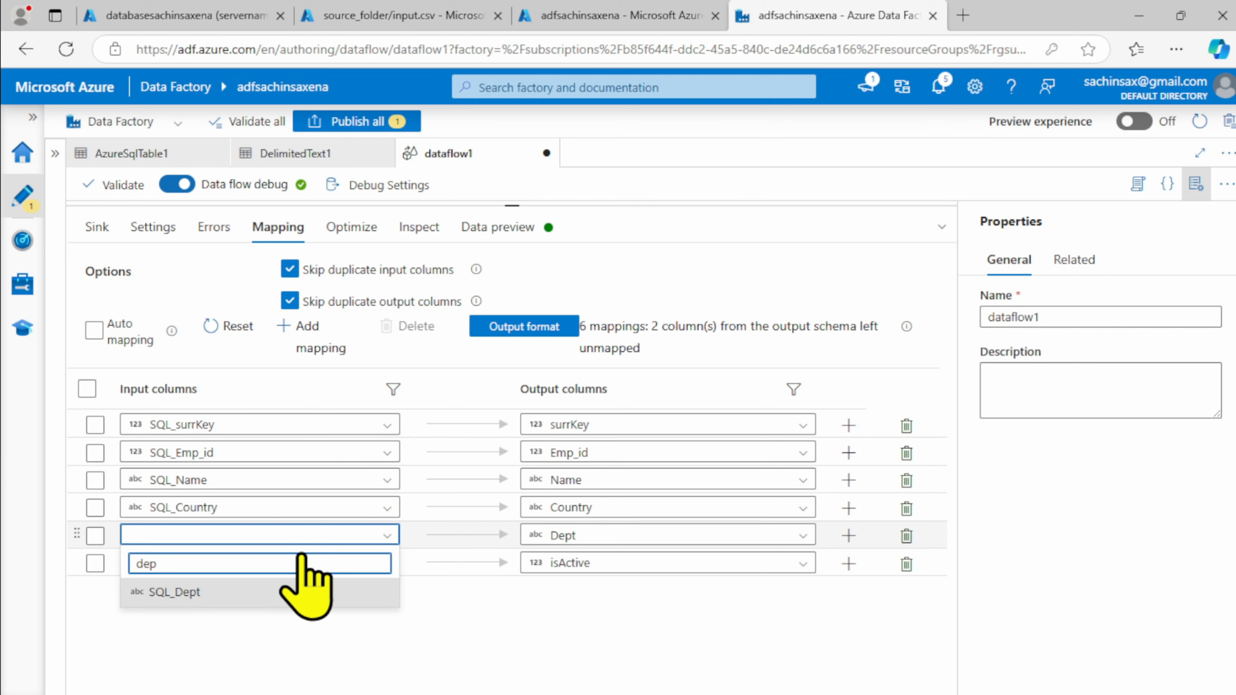
left_click(195, 592)
left_click(312, 564)
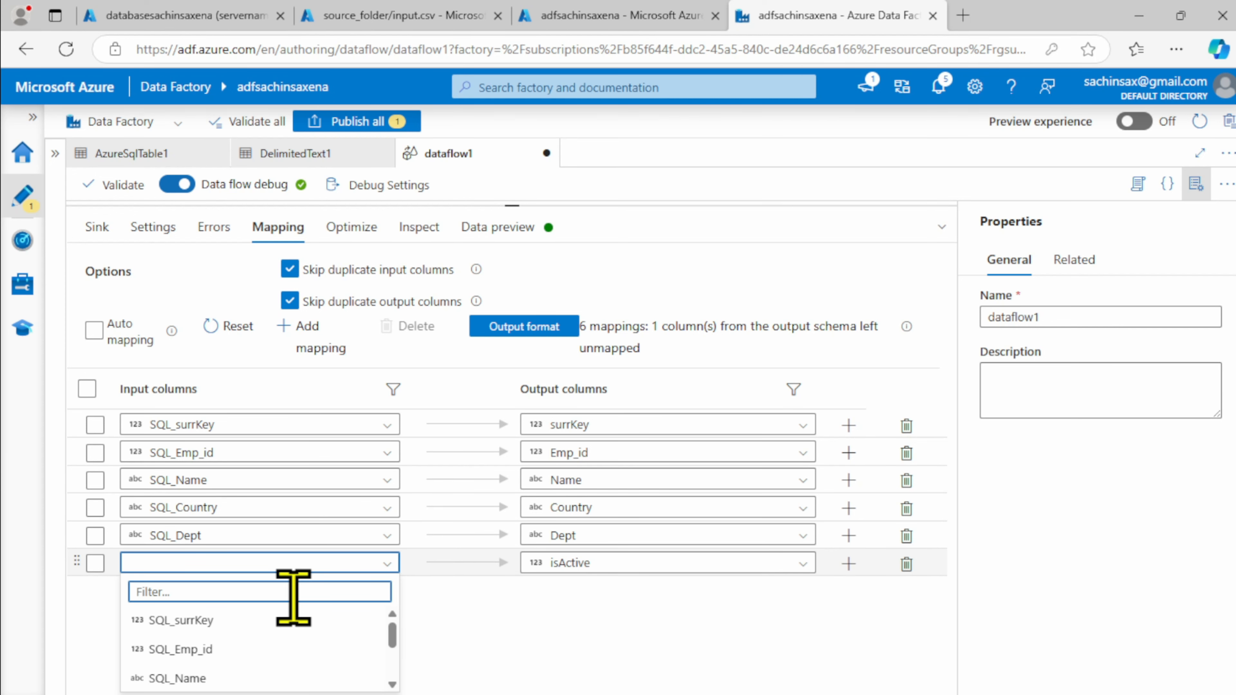
type("is")
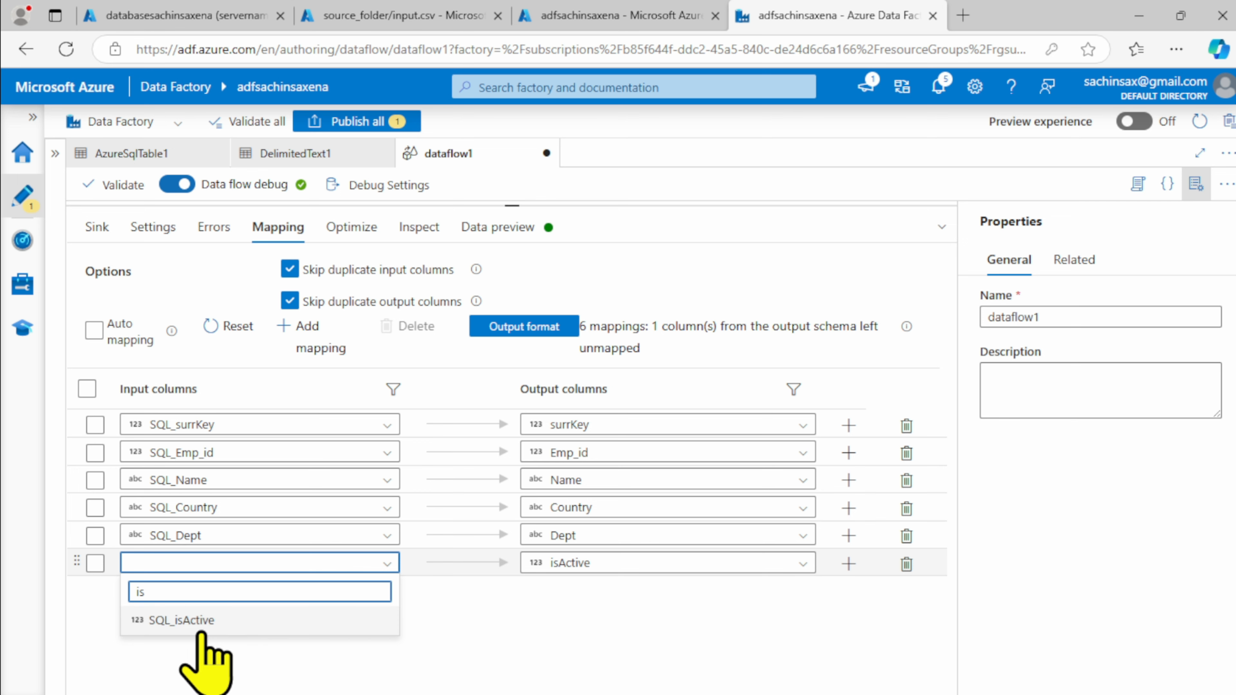
left_click(195, 621)
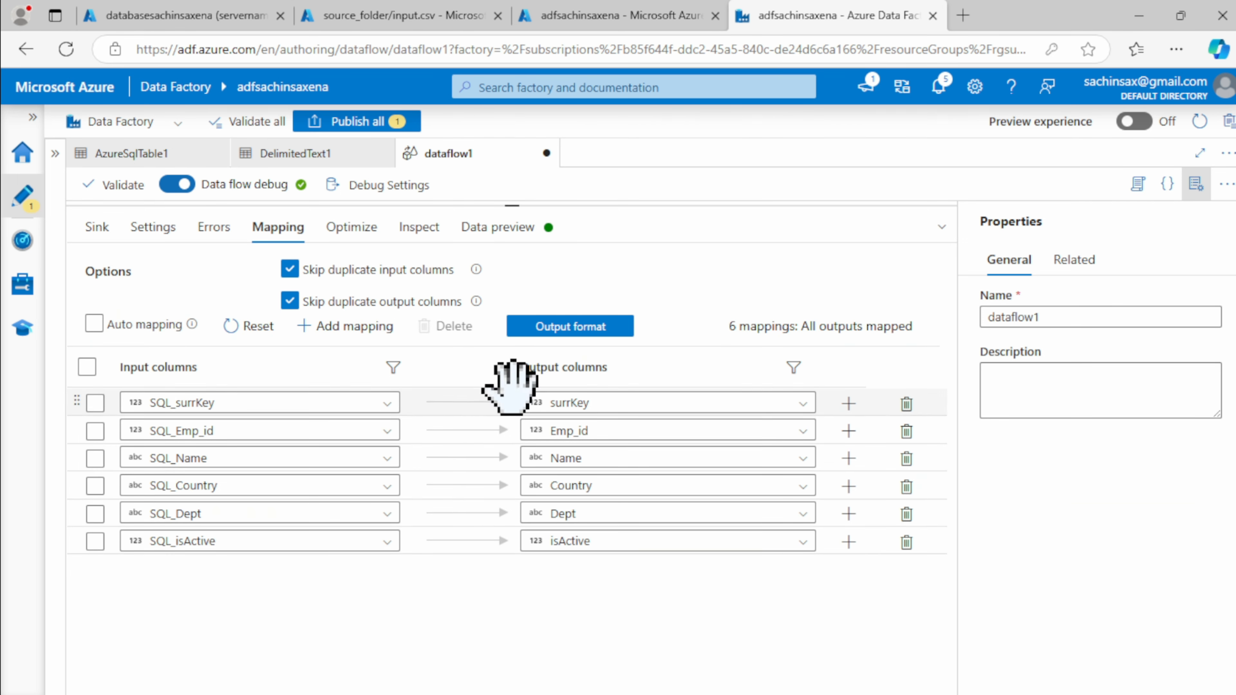
left_click(113, 326)
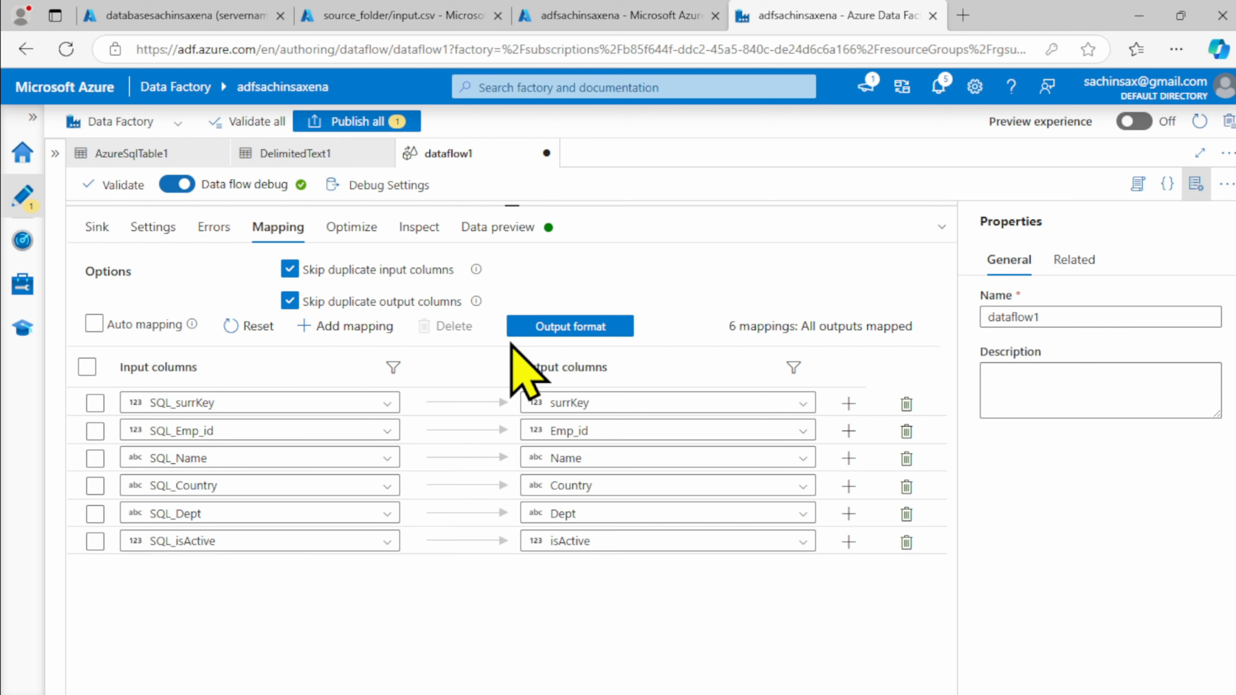
Step: Preview sink2's data and set sink1's write order to 2 in the data flow's custom sink ordering
left_click(499, 229)
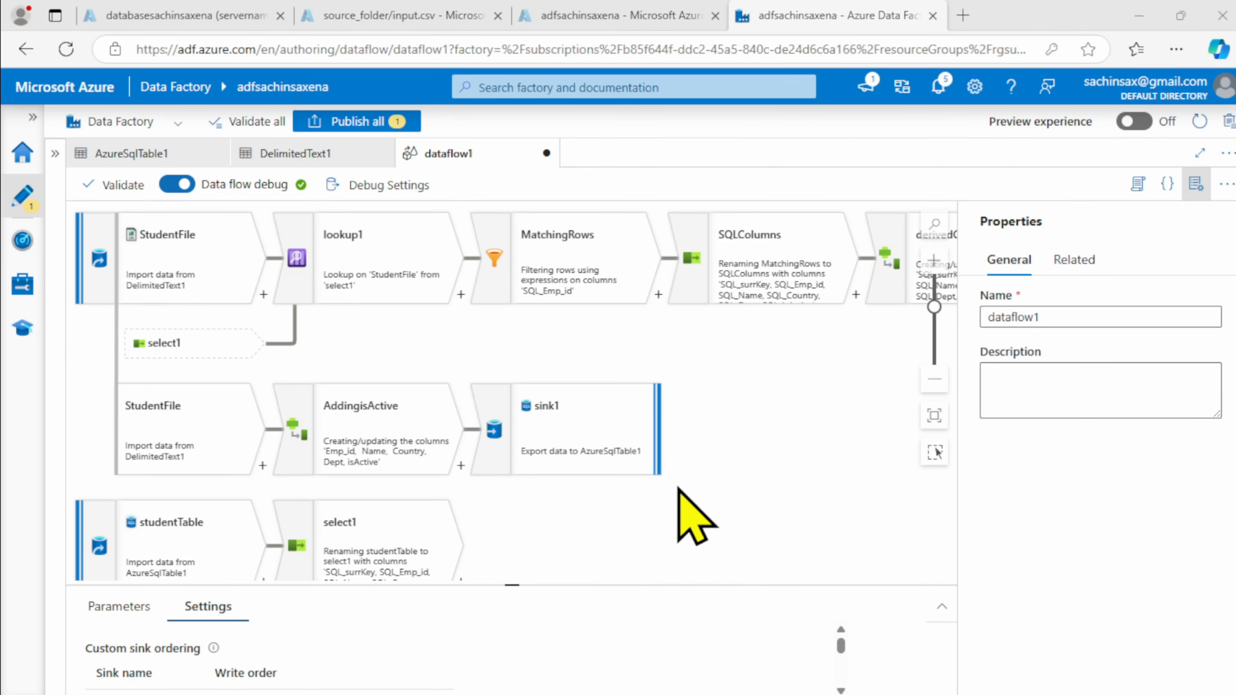
left_click(771, 466)
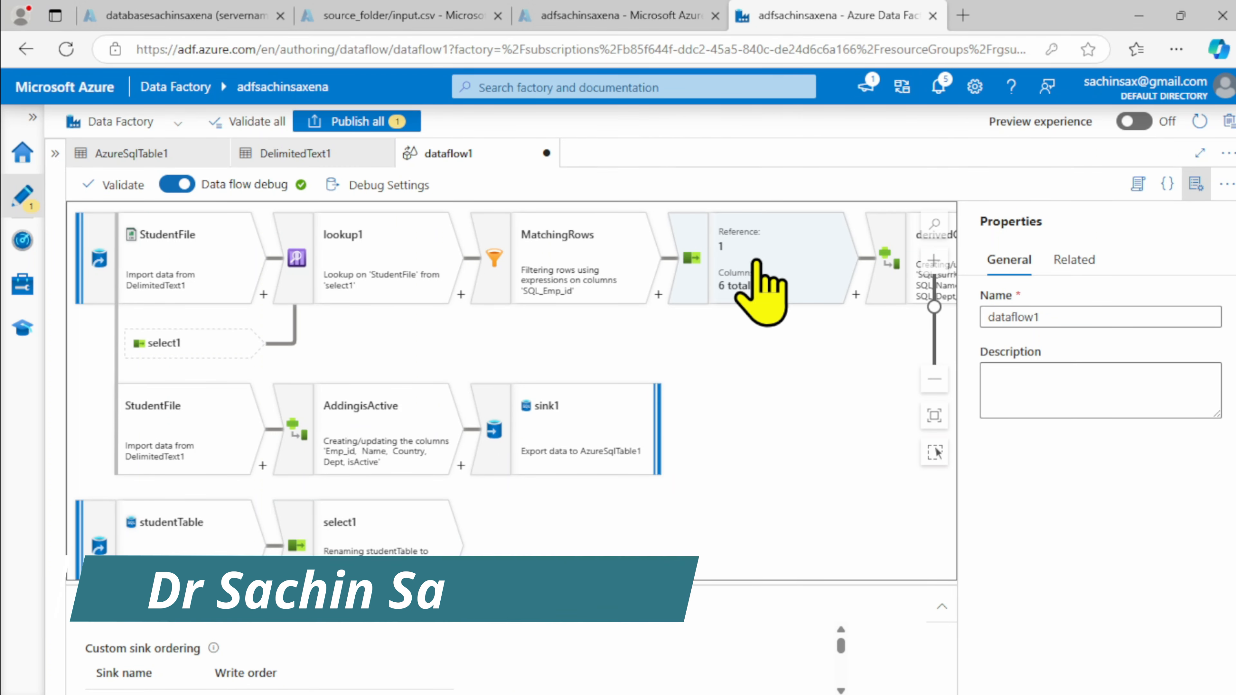
left_click_drag(718, 257, 749, 268)
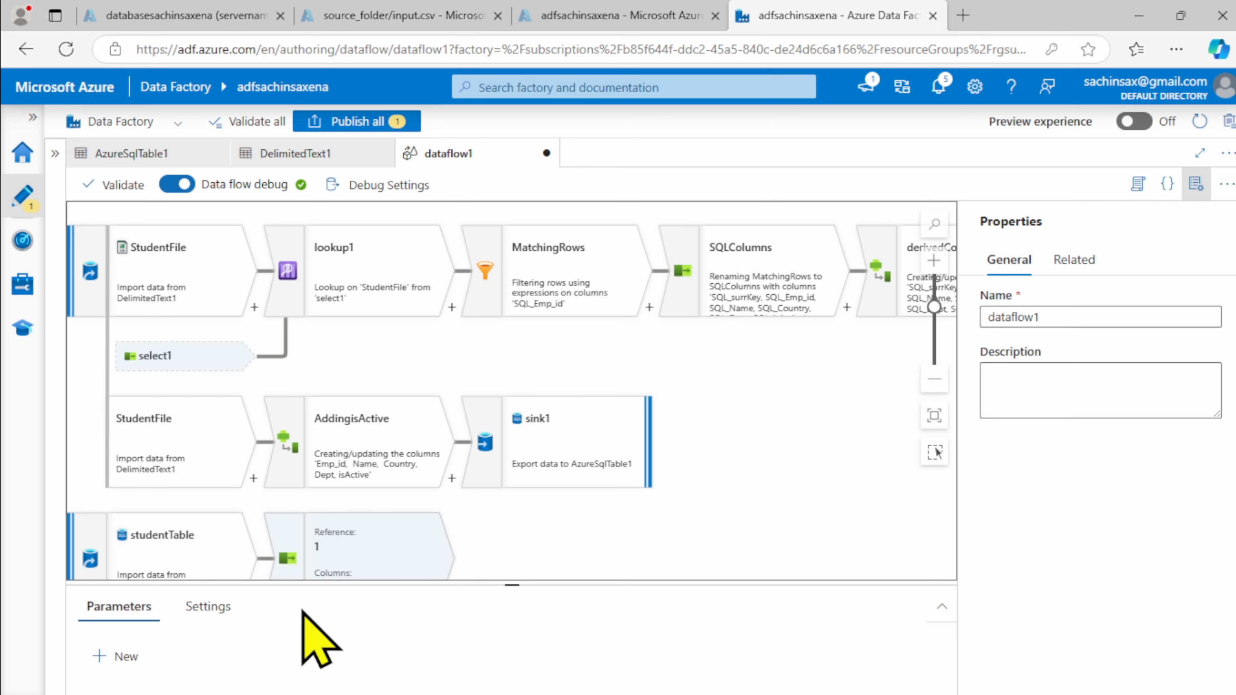
left_click(203, 609)
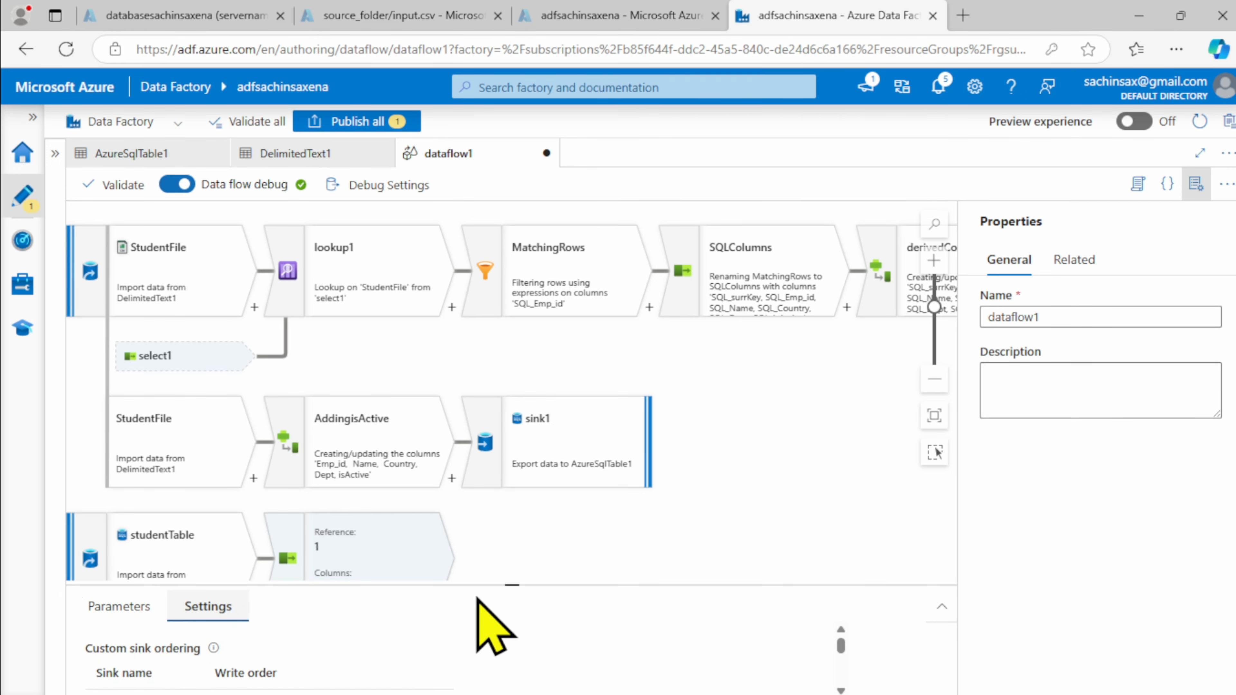
left_click_drag(517, 565, 564, 398)
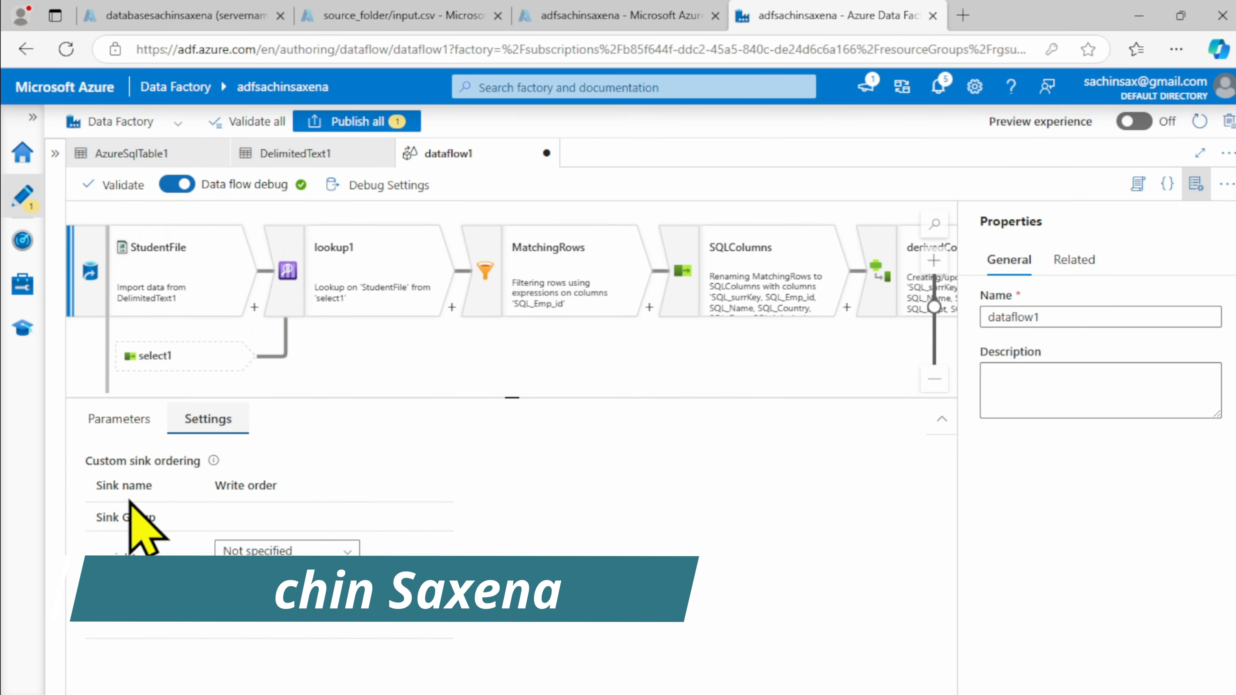
left_click(296, 551)
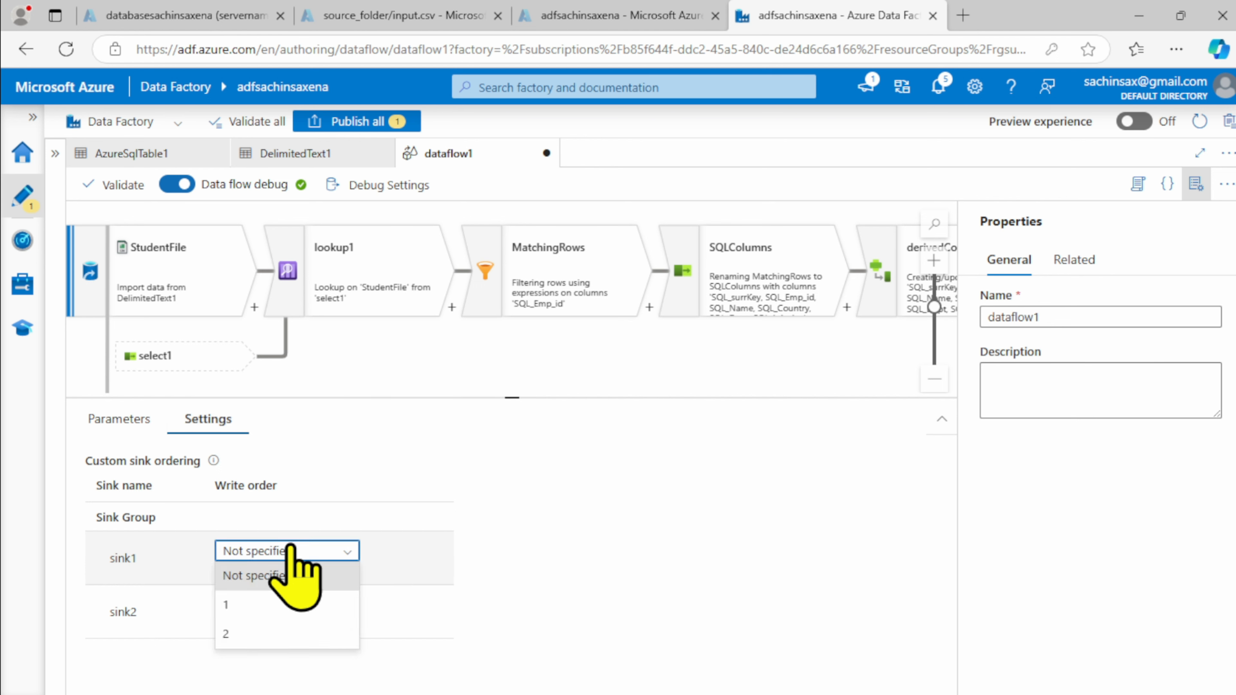
left_click(323, 575)
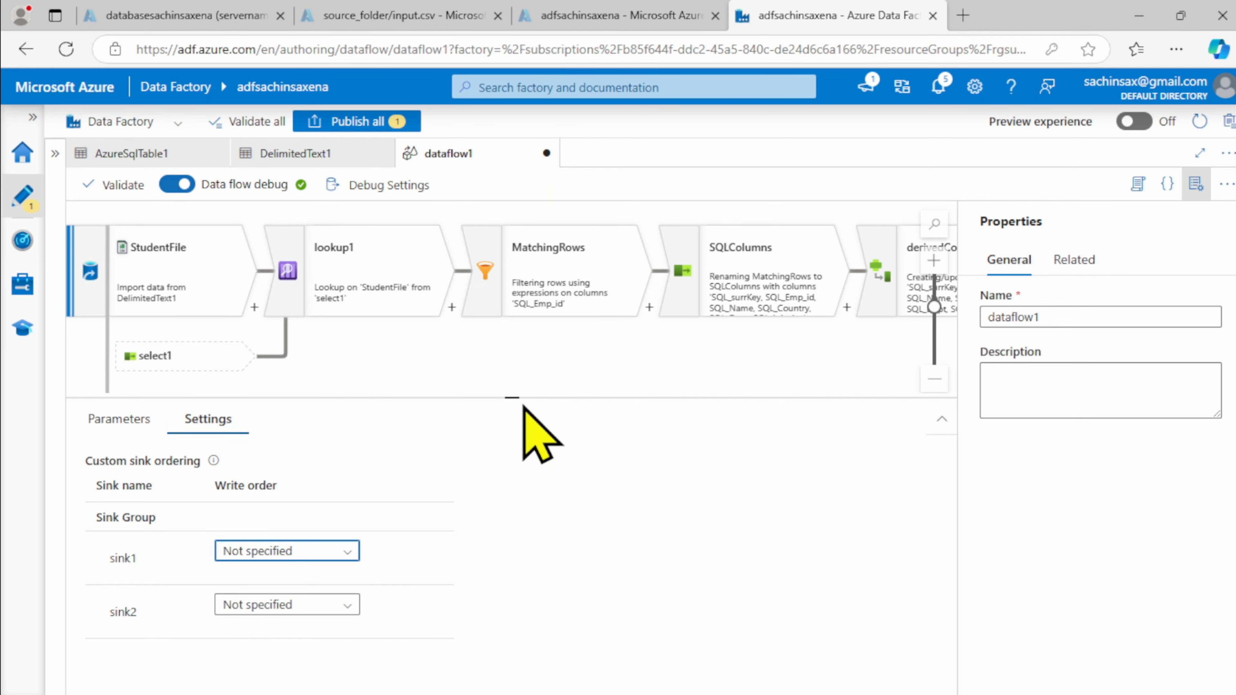
left_click(298, 551)
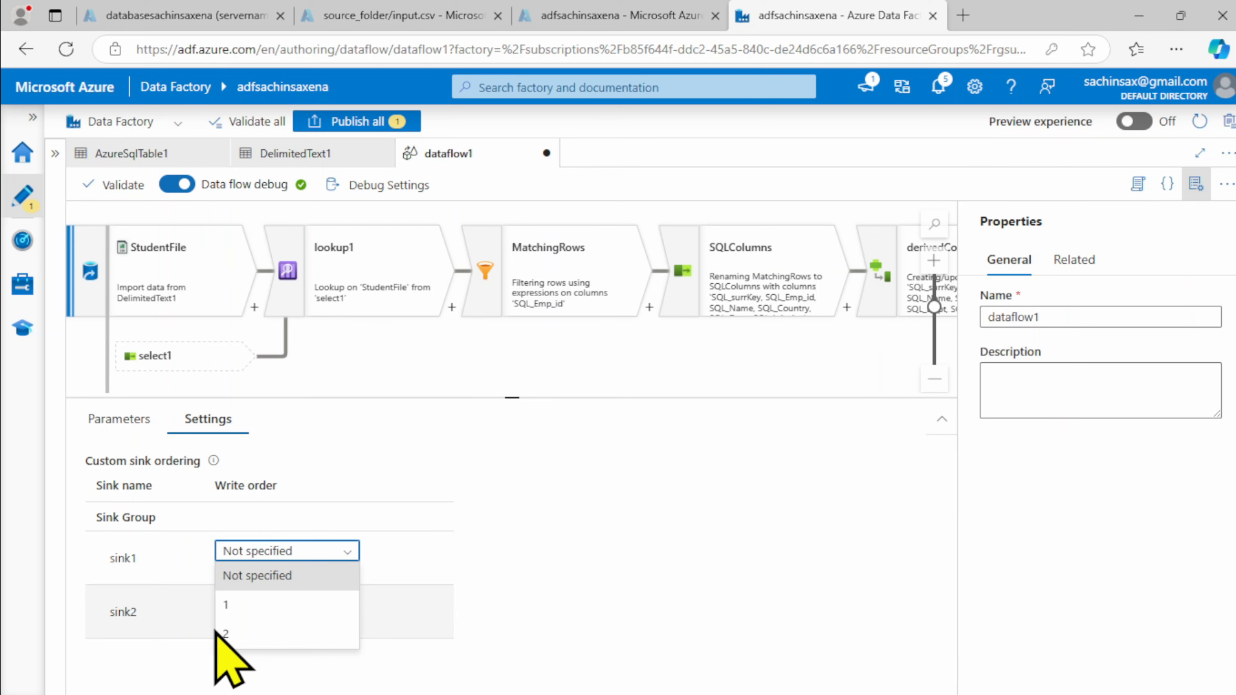
left_click(229, 633)
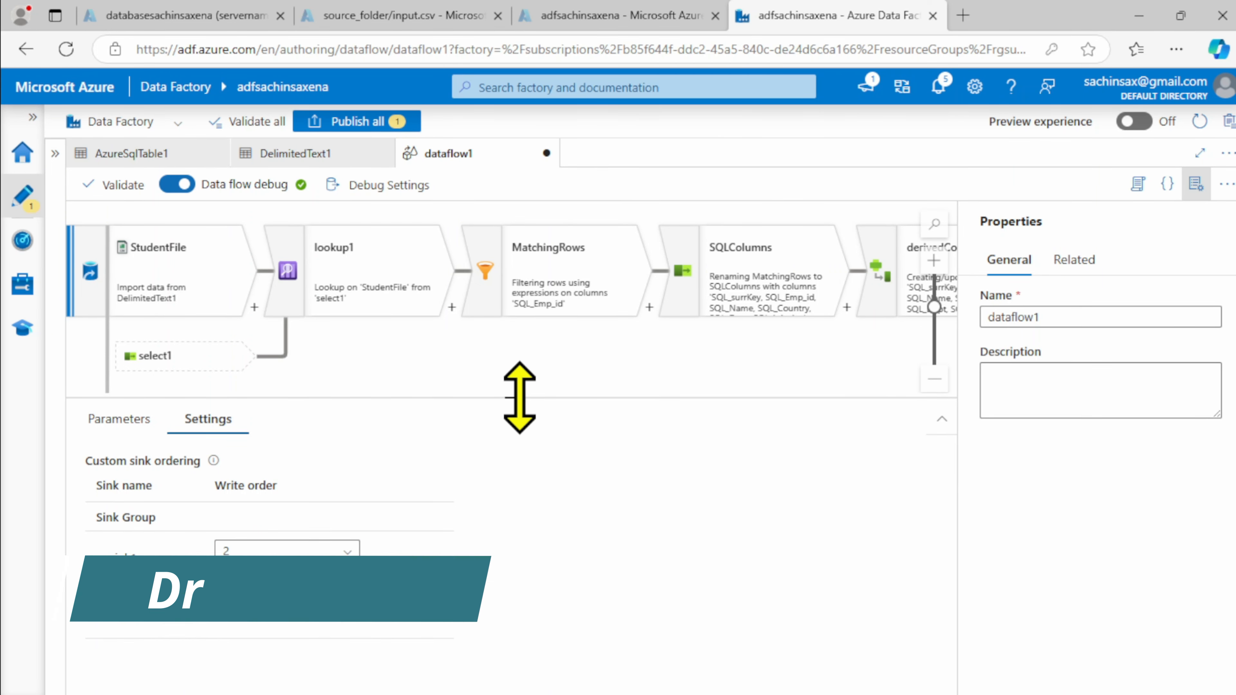
Step: Review the previewed rows along the update branch, from lookup1 through MatchingRows, SQLColumns, derivedColumn1 and alterRow1 to sink2
left_click_drag(516, 399, 499, 548)
left_click(357, 267)
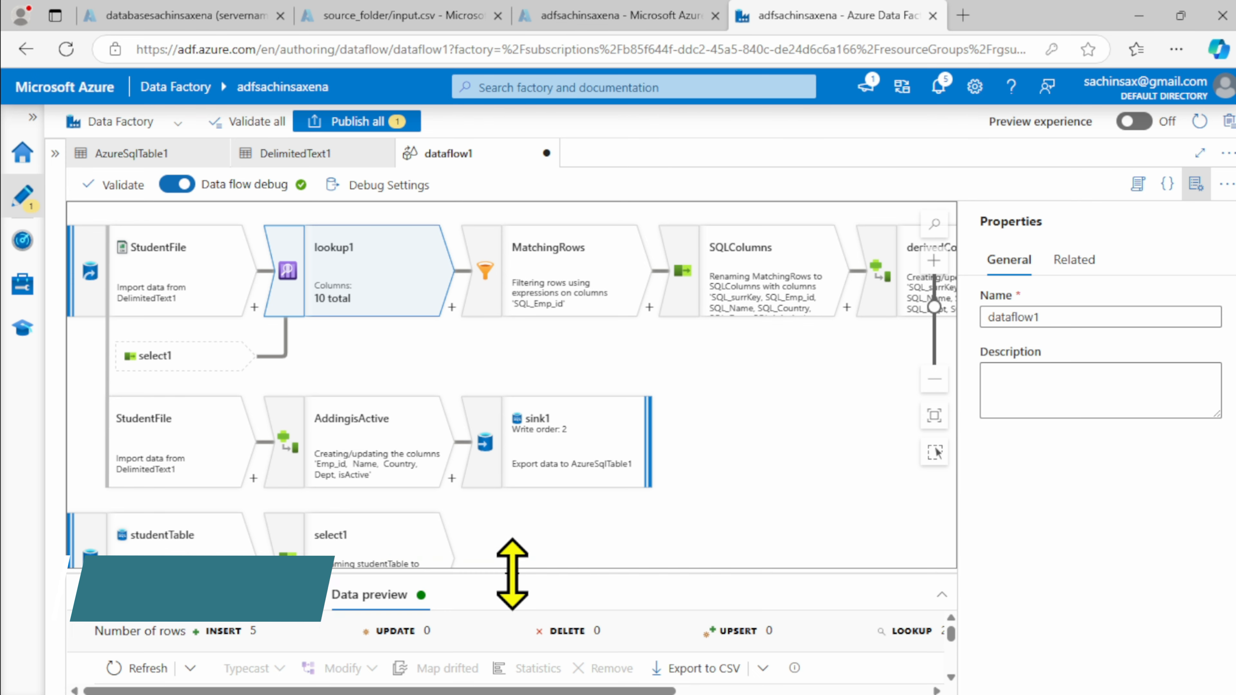
left_click_drag(507, 576, 524, 555)
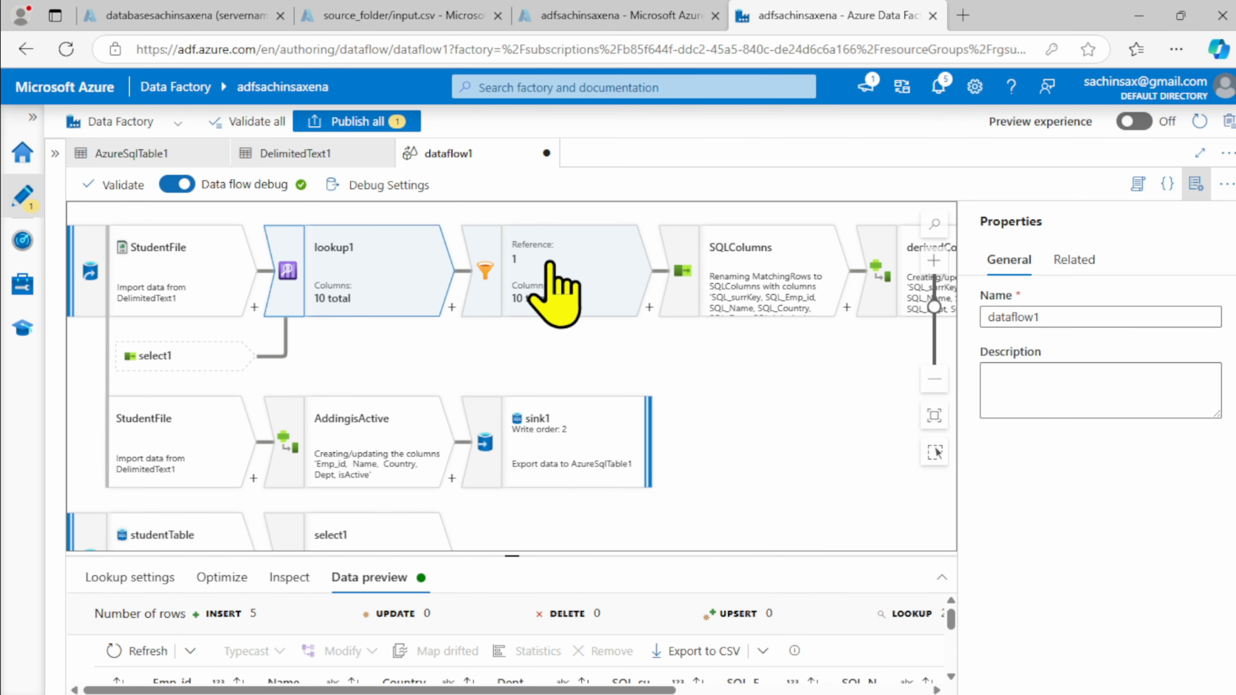
left_click(549, 266)
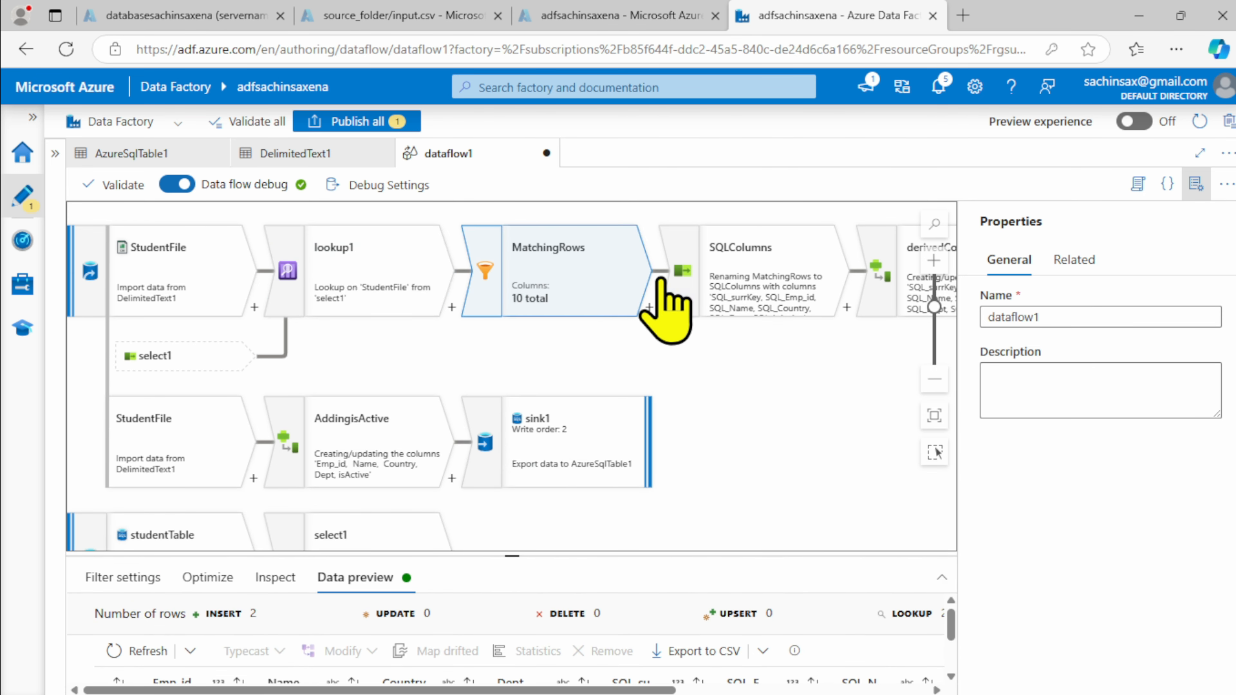
left_click(772, 281)
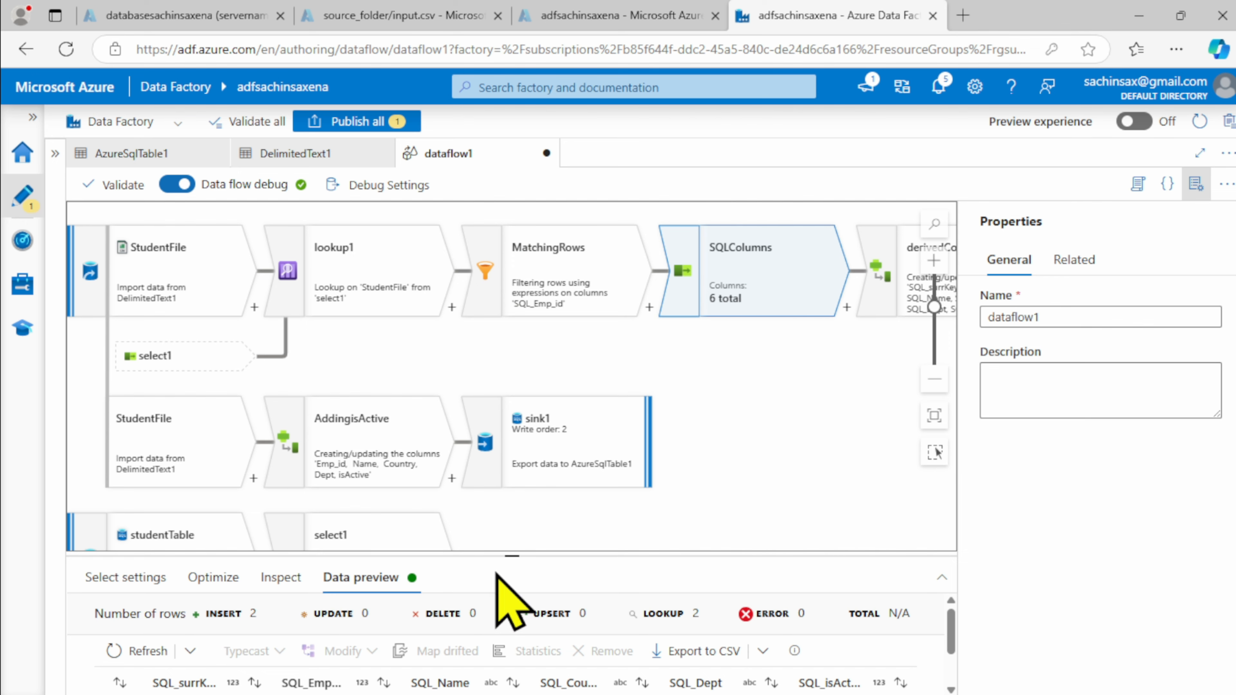
mouse_move(509, 555)
left_mouse_down()
mouse_move(560, 359)
mouse_move(512, 534)
left_mouse_up()
left_click(888, 272)
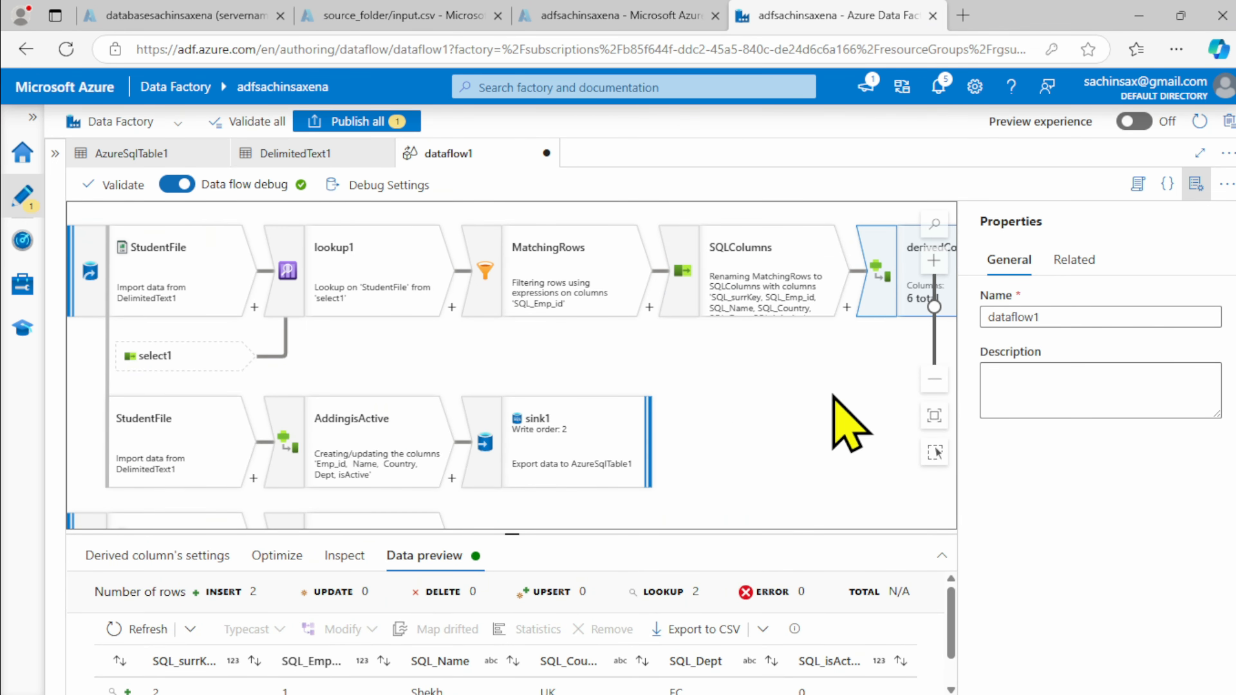
left_click_drag(777, 305, 362, 284)
left_click(758, 273)
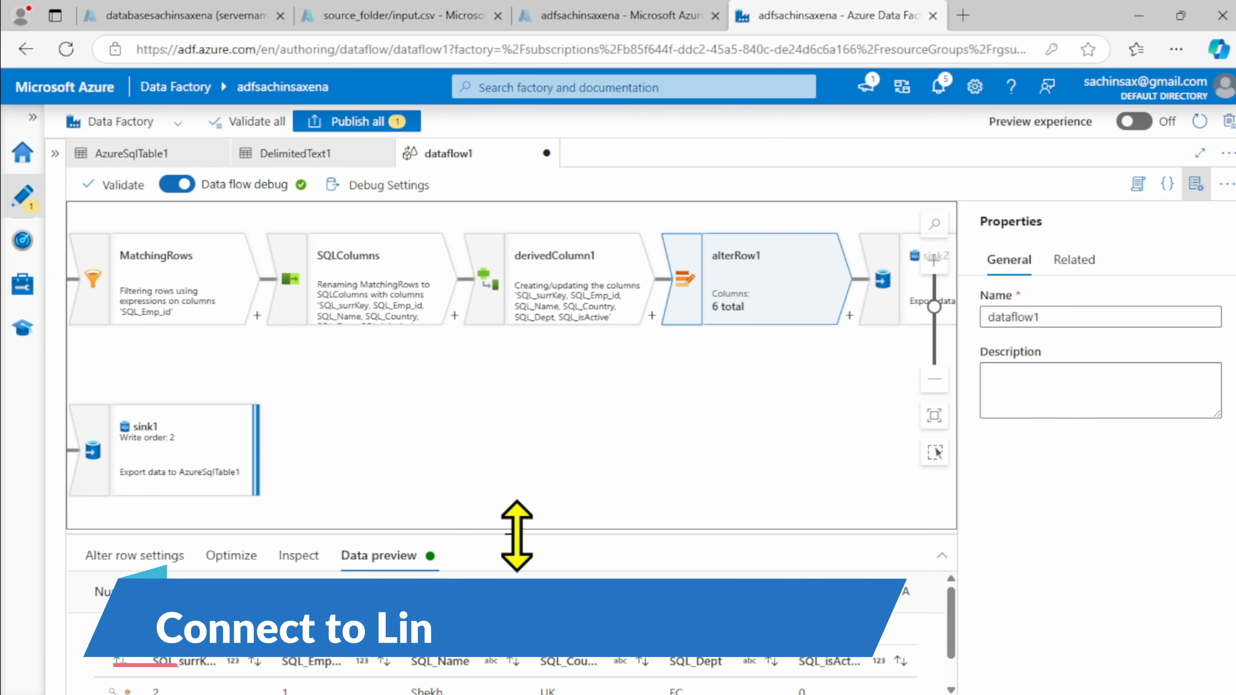
mouse_move(513, 535)
left_mouse_down()
mouse_move(579, 408)
mouse_move(572, 365)
mouse_move(516, 538)
left_mouse_up()
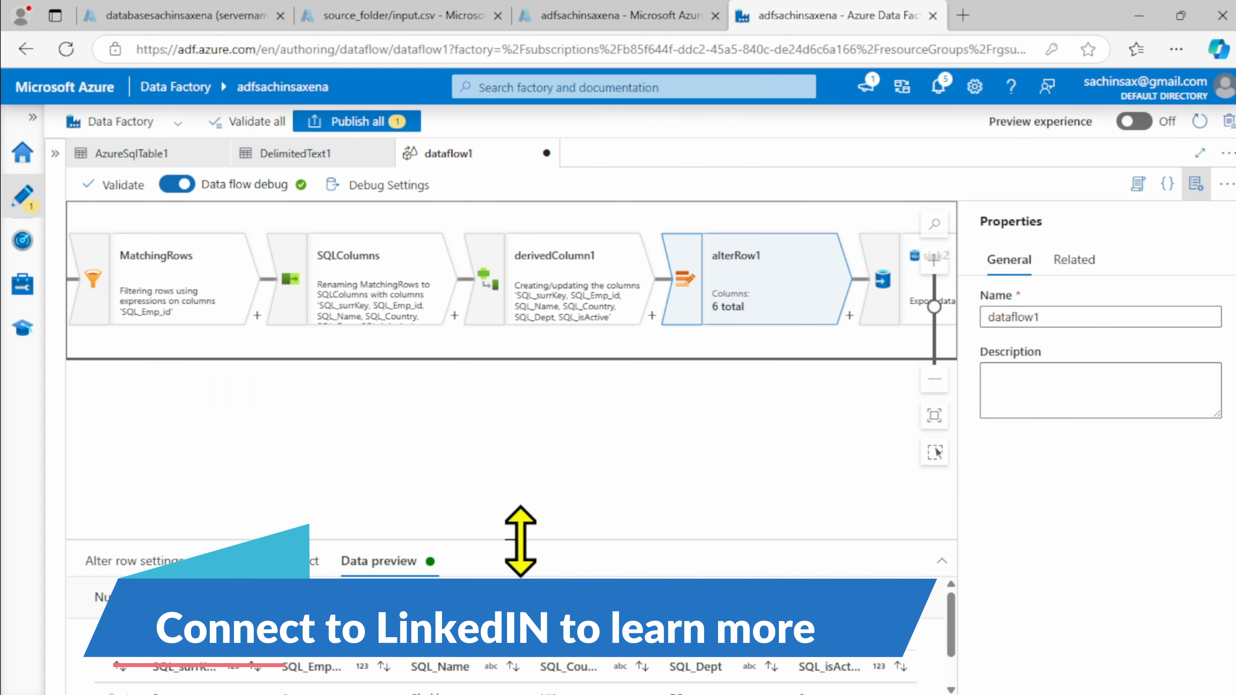
left_click_drag(794, 336, 667, 325)
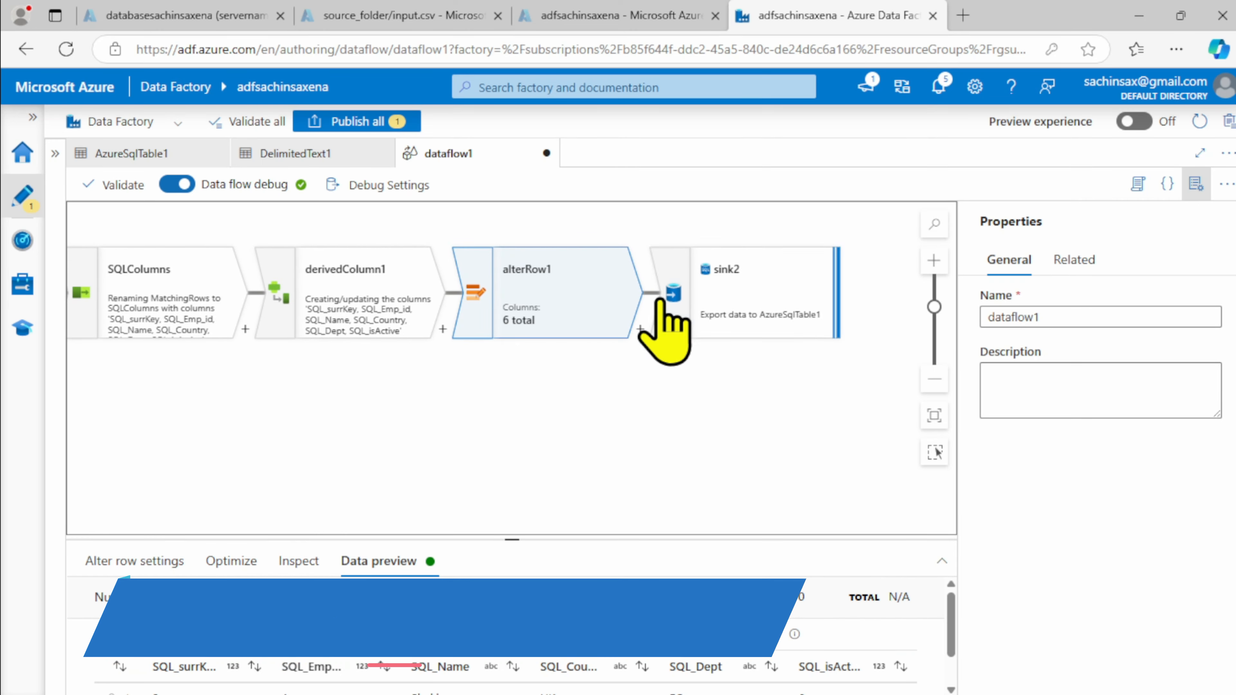
left_click(759, 314)
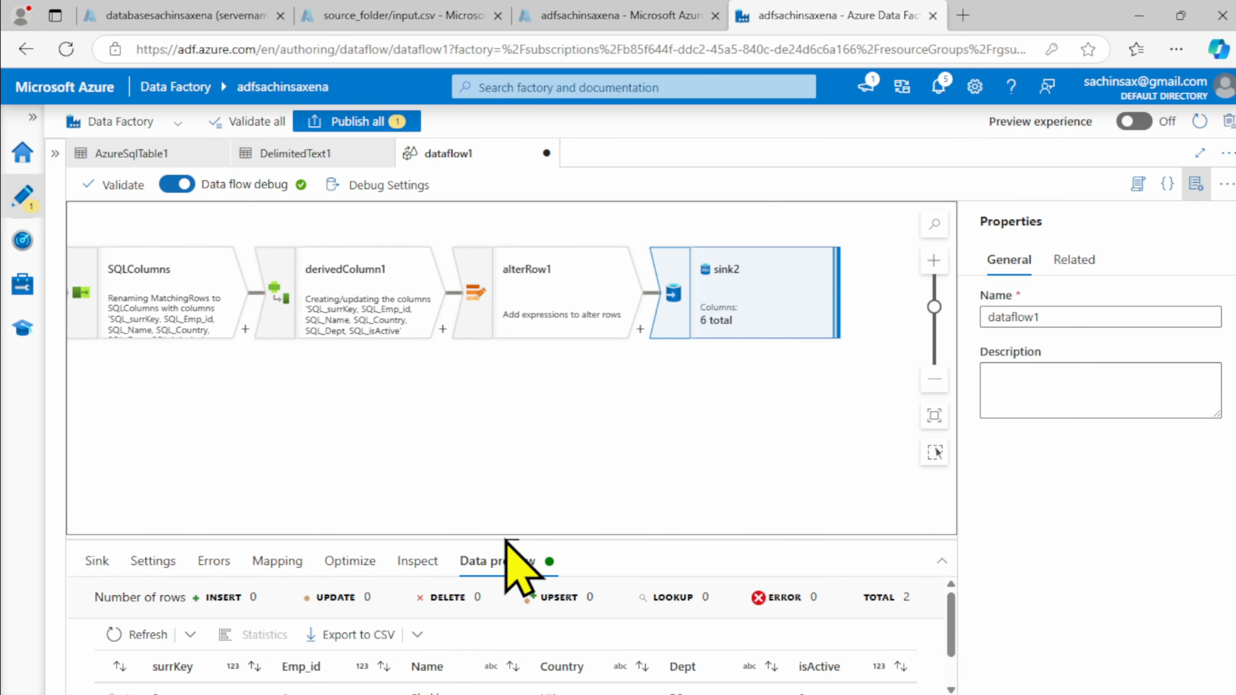
Step: Examine the AddingisActive data preview, sink1's mapping and sink configuration, and the derivedColumn1 data preview
left_click_drag(339, 304, 759, 255)
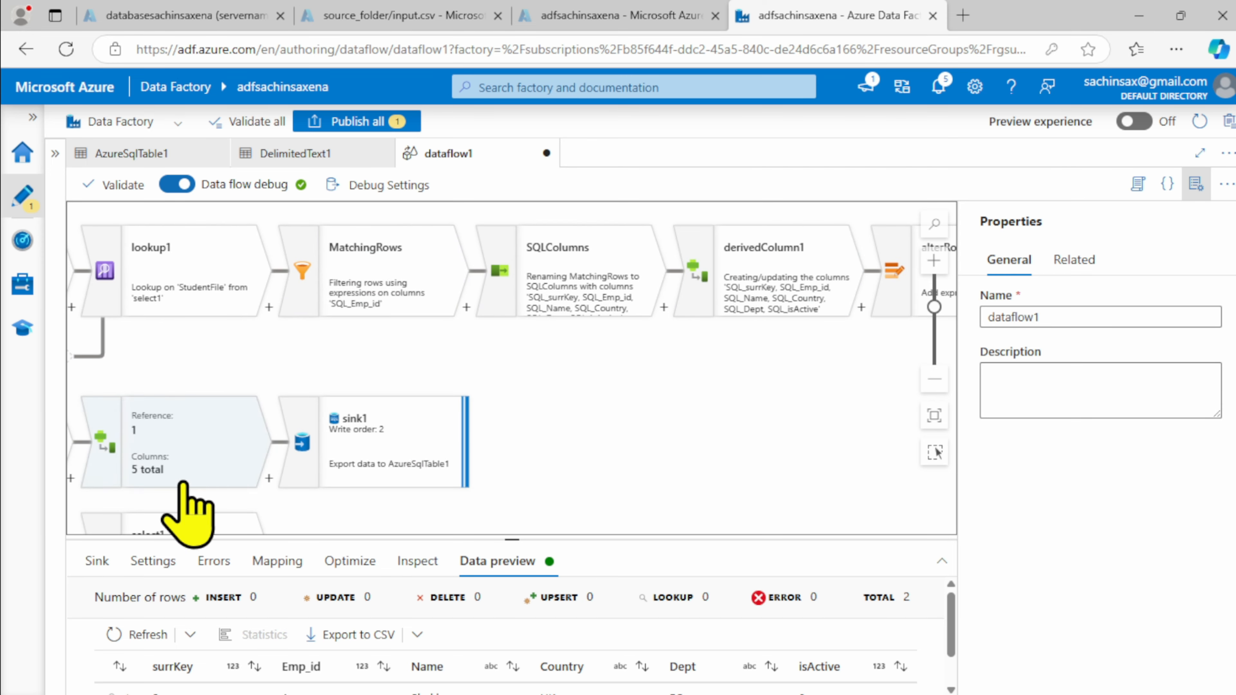
left_click(176, 454)
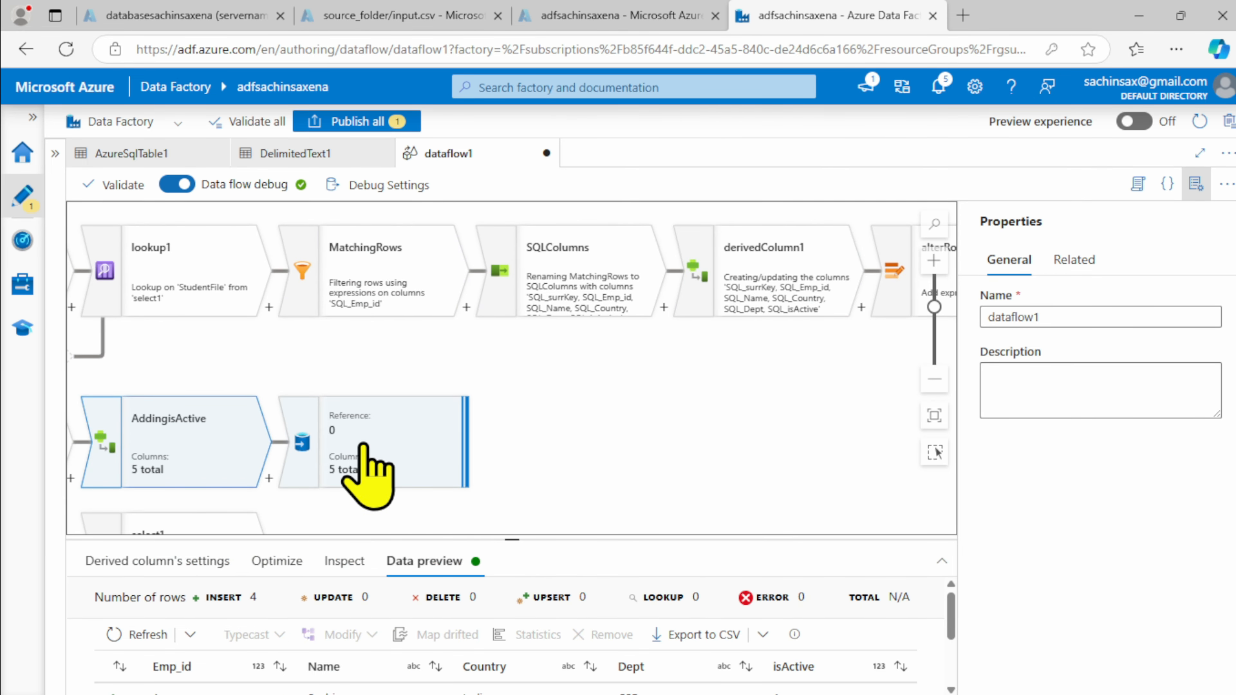
left_click(364, 447)
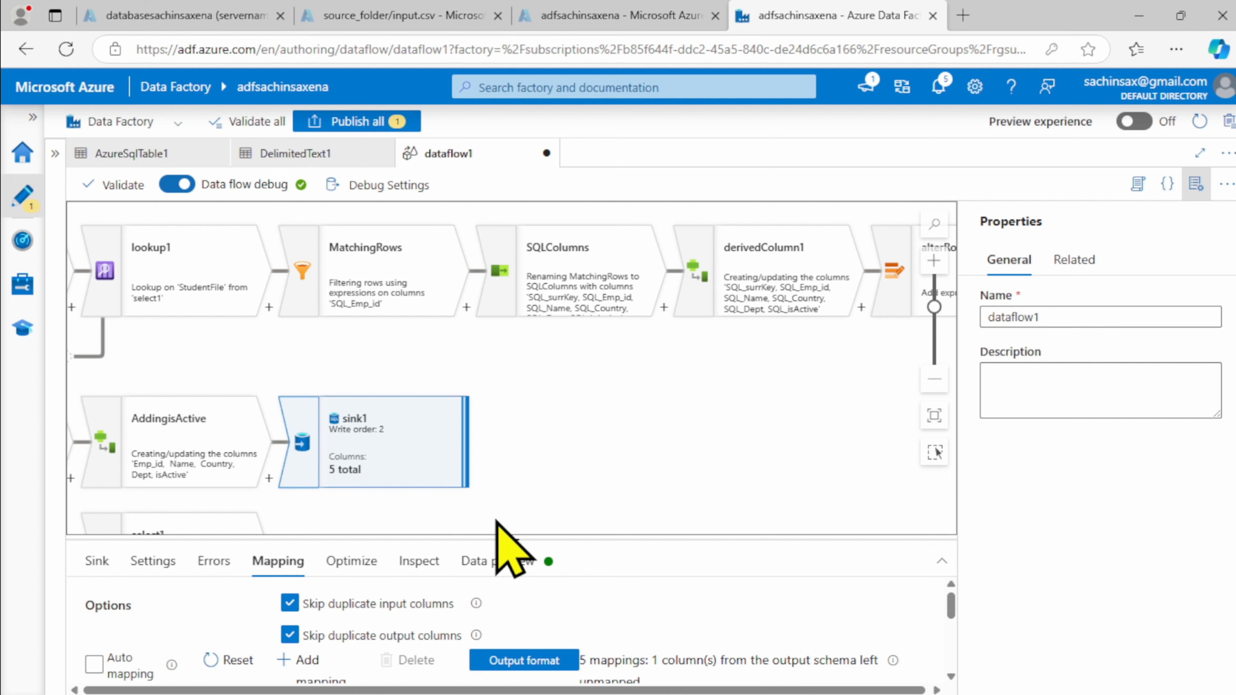
left_click_drag(513, 538, 552, 411)
left_click(95, 436)
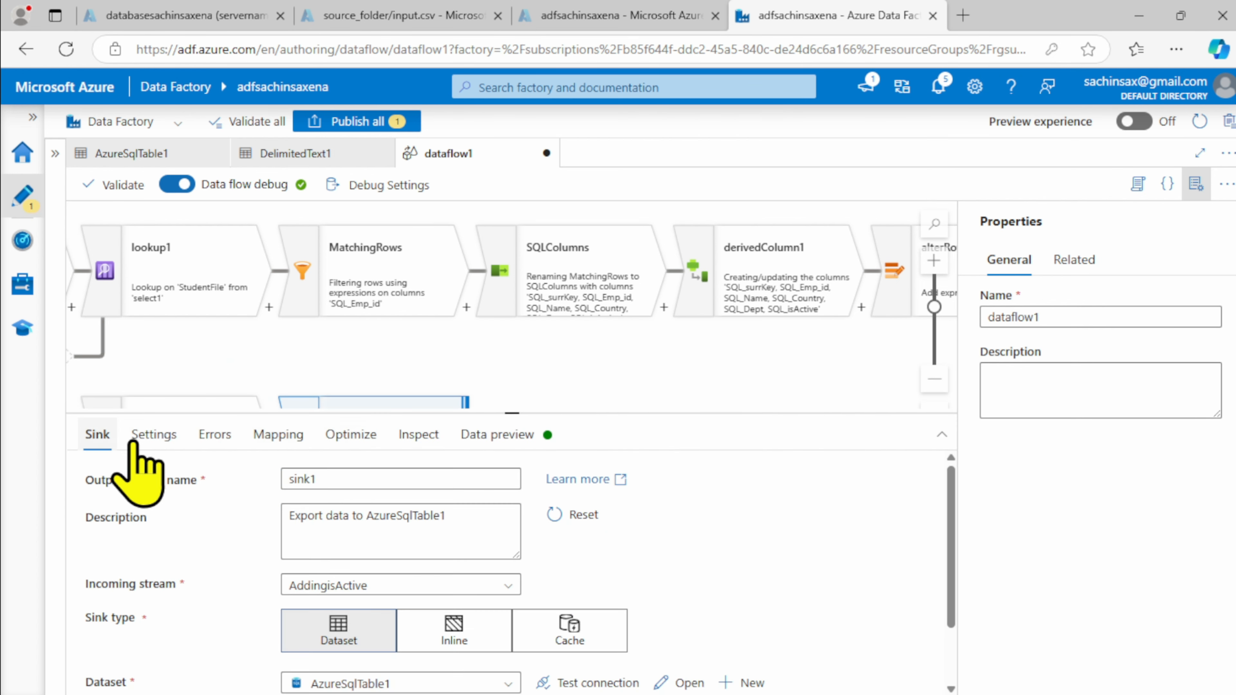
left_click_drag(513, 411, 512, 466)
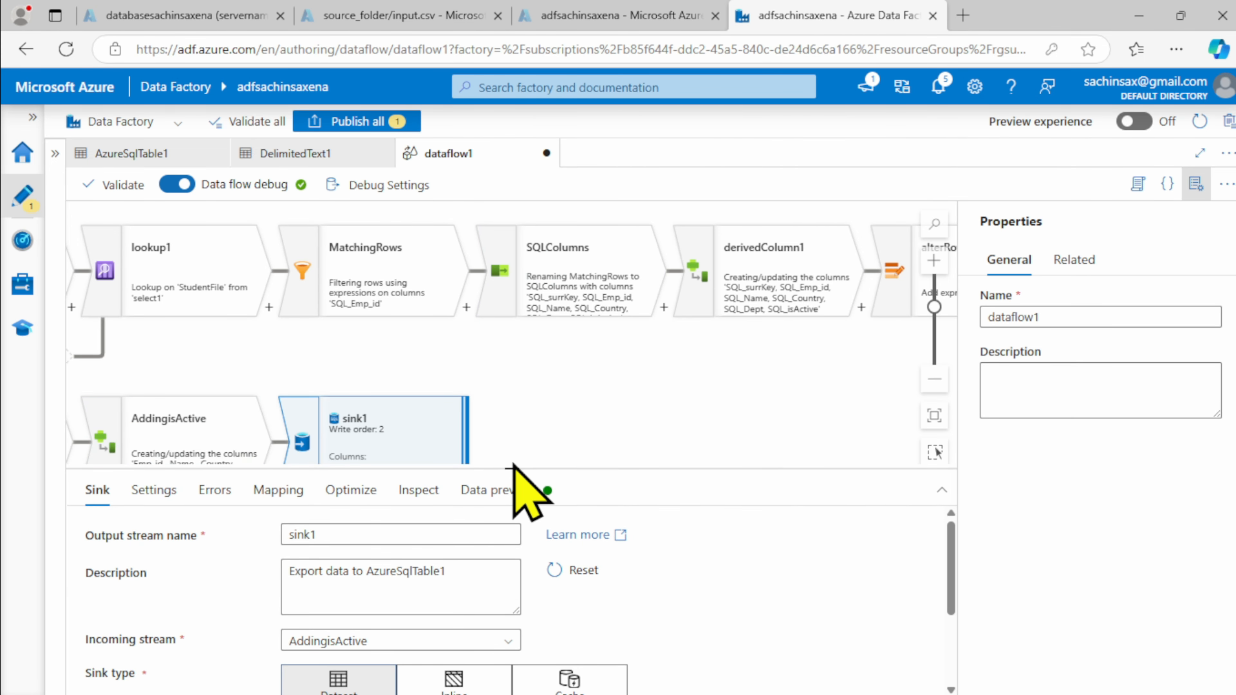
left_click_drag(512, 470, 506, 512)
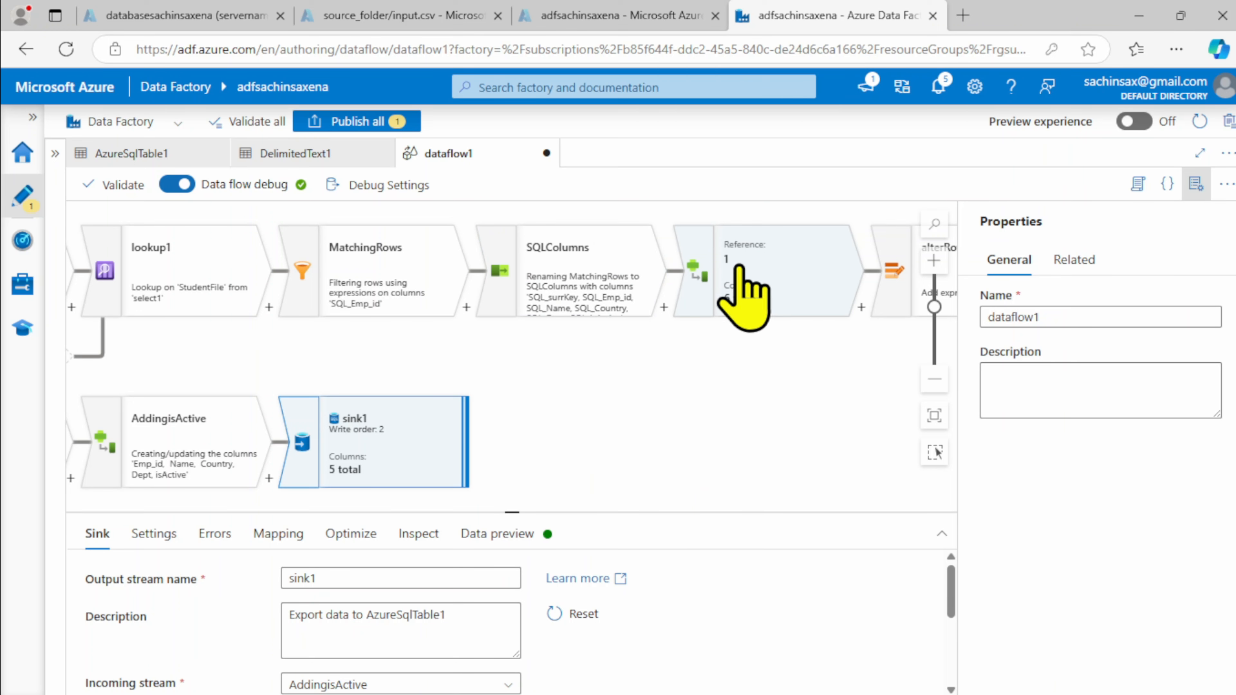
left_click(758, 269)
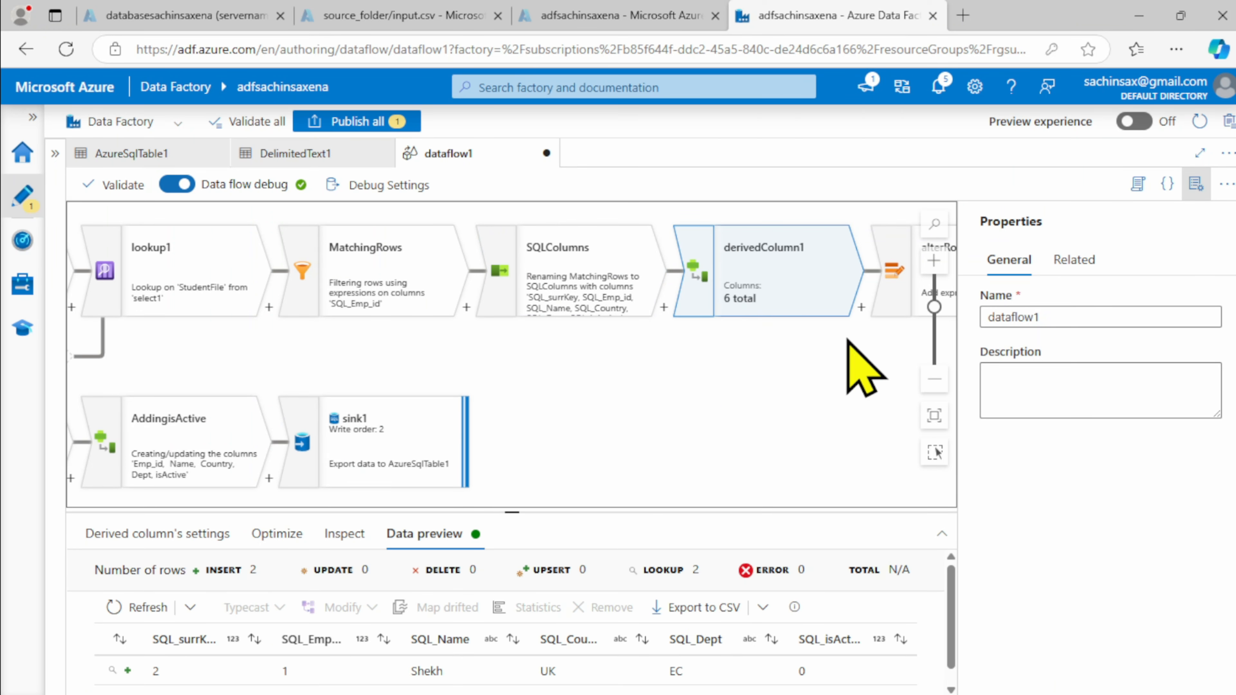
Step: Set sink2's write order to 1 in the custom sink ordering and publish all changes
left_click(602, 419)
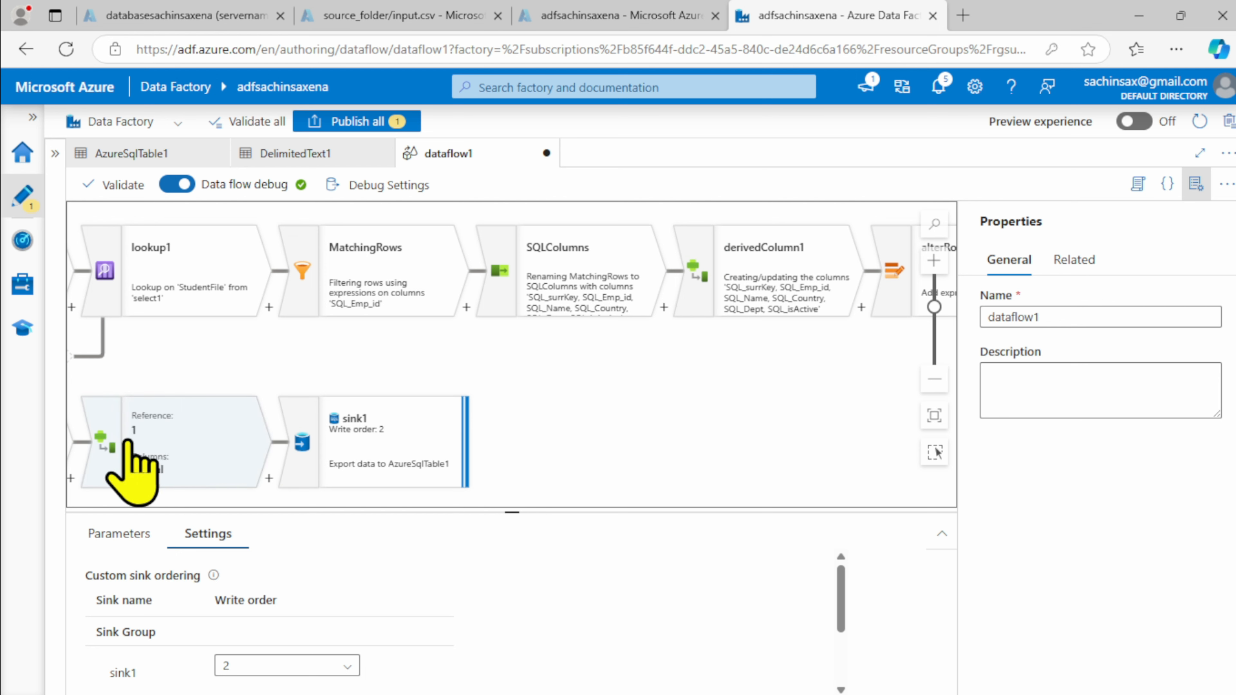
scroll(272, 632, "down", 2)
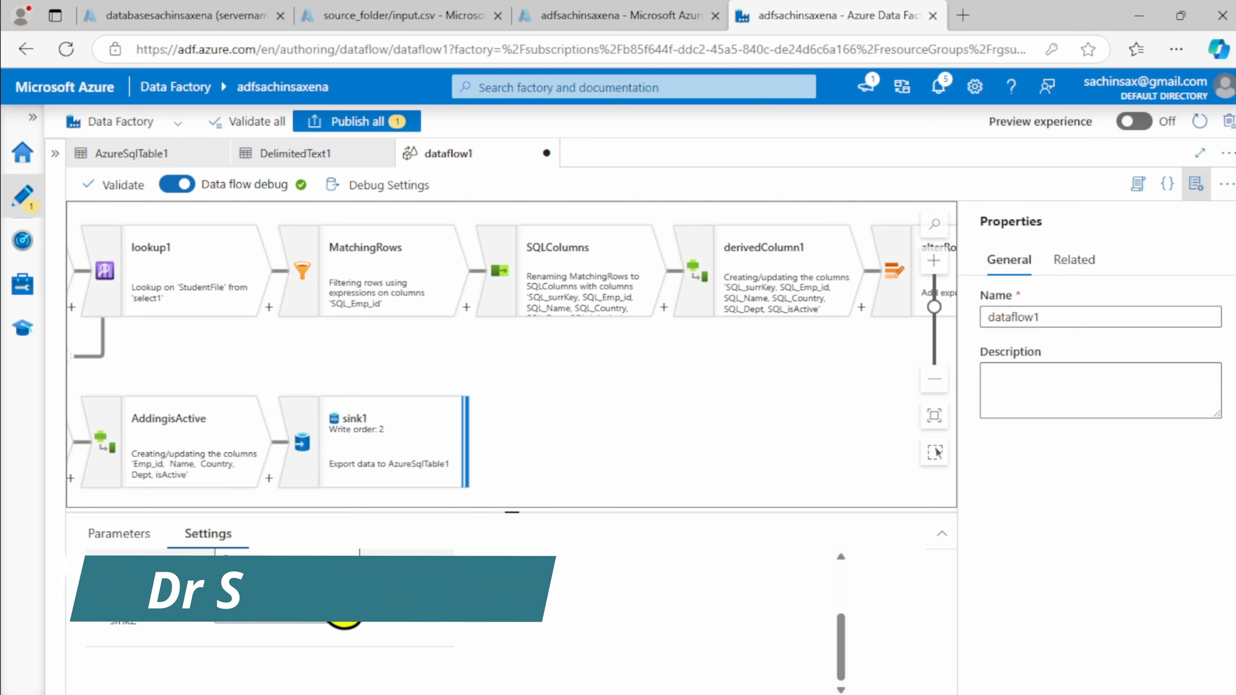
left_click(266, 611)
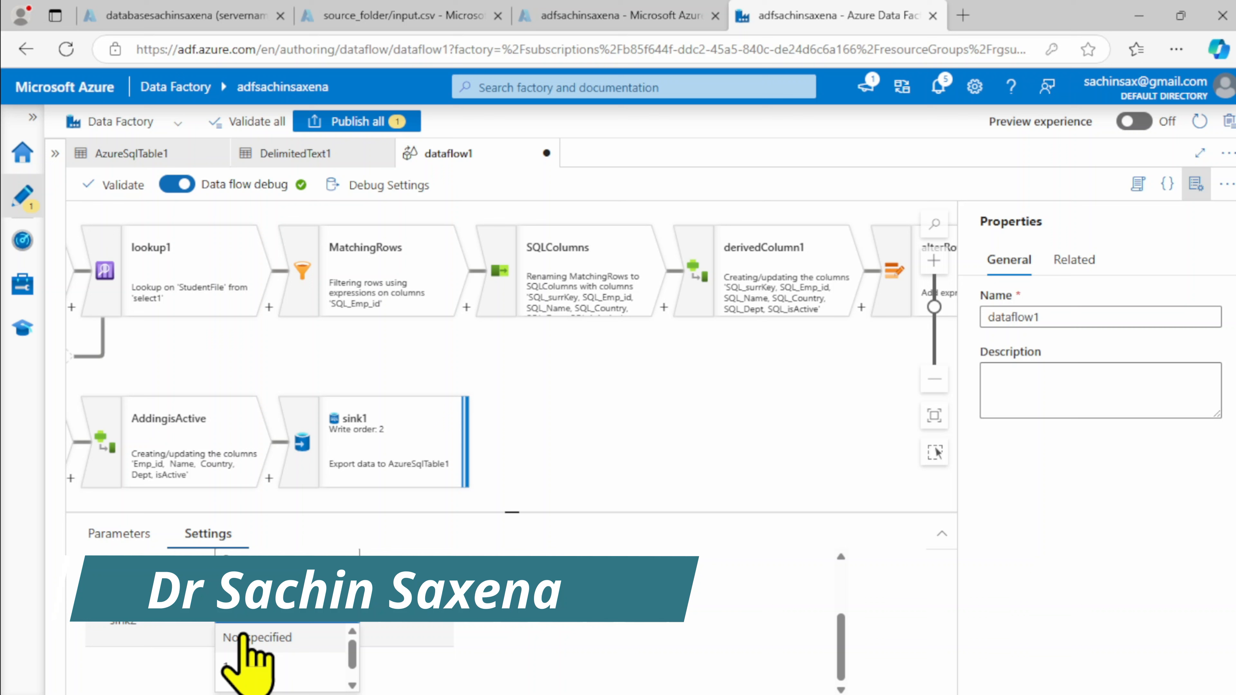
left_click(239, 666)
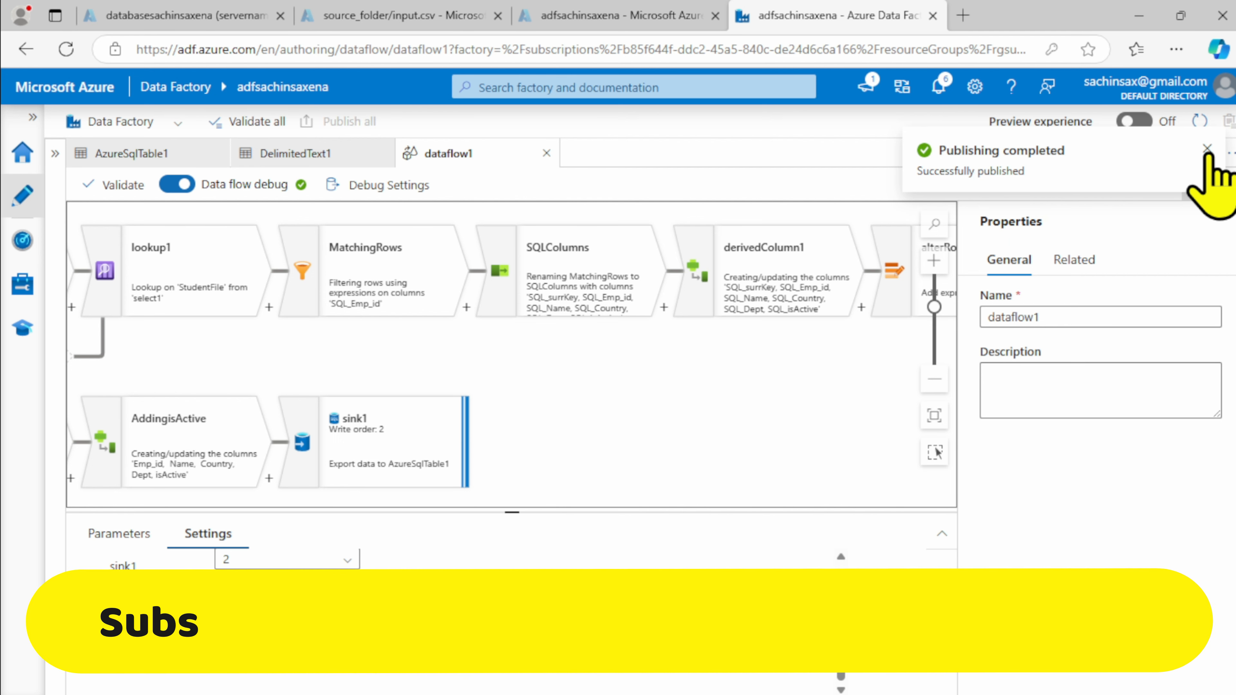
left_click(1207, 149)
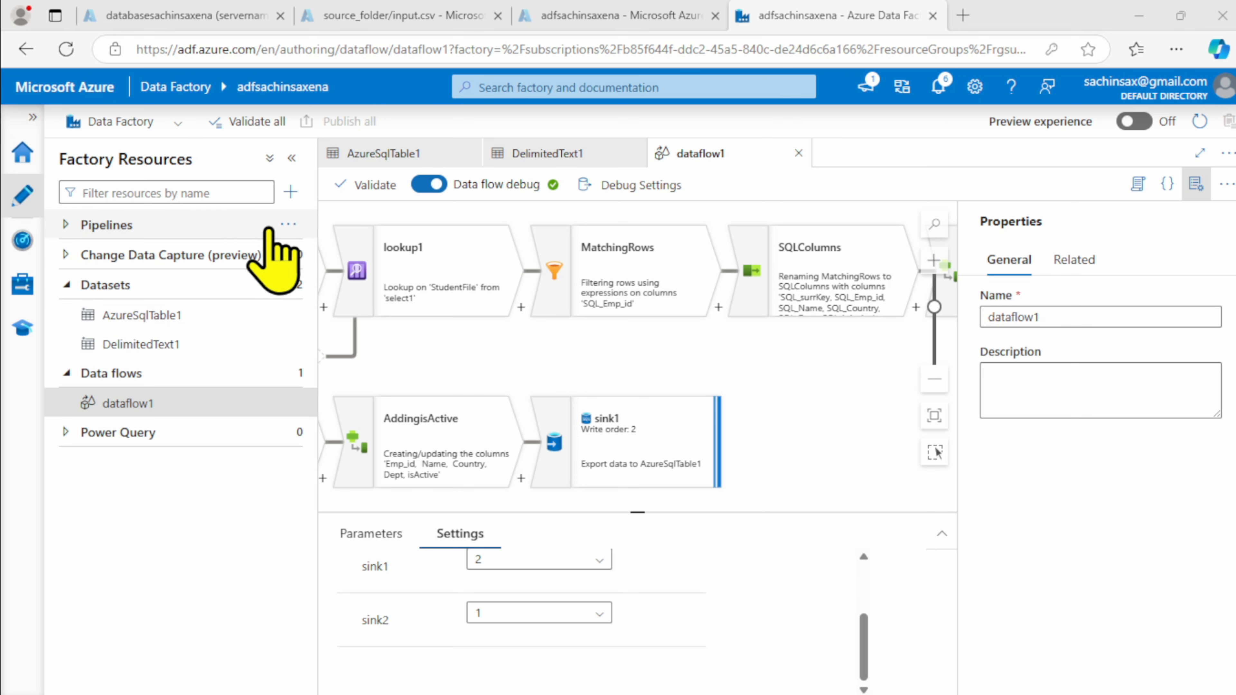
Step: Create a new pipeline and add dataflow1 to it as a Data flow activity
left_click(280, 227)
left_click(362, 262)
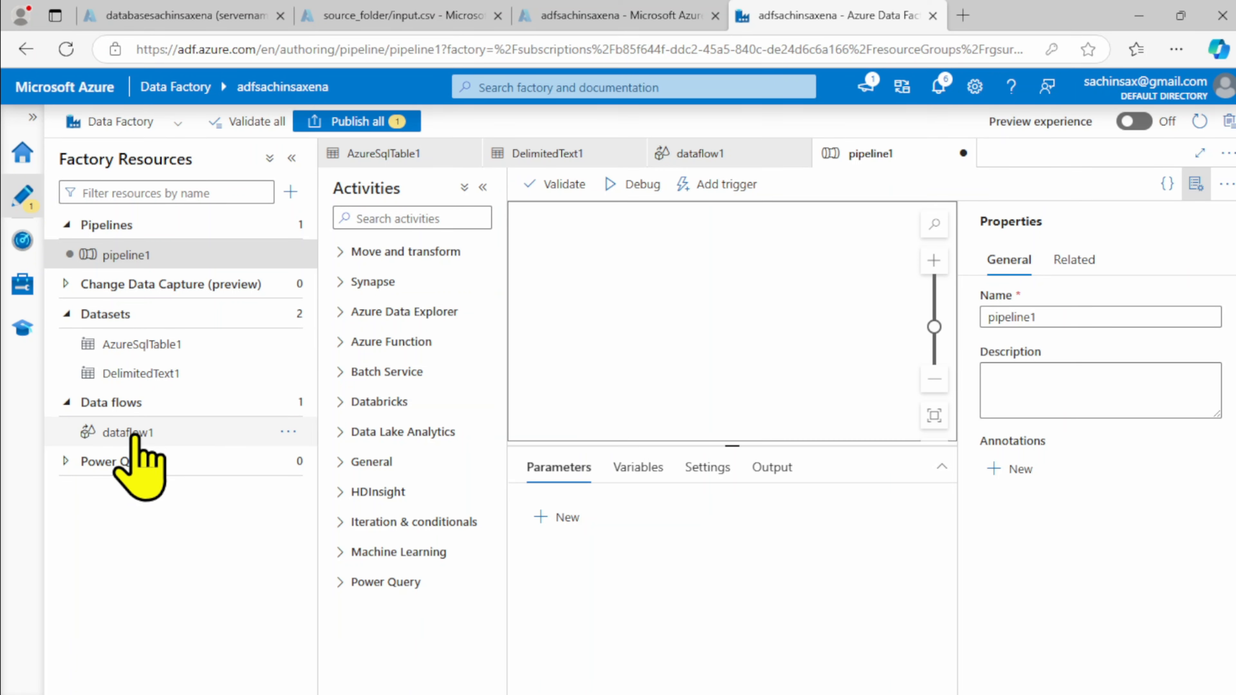
left_click_drag(127, 432, 632, 365)
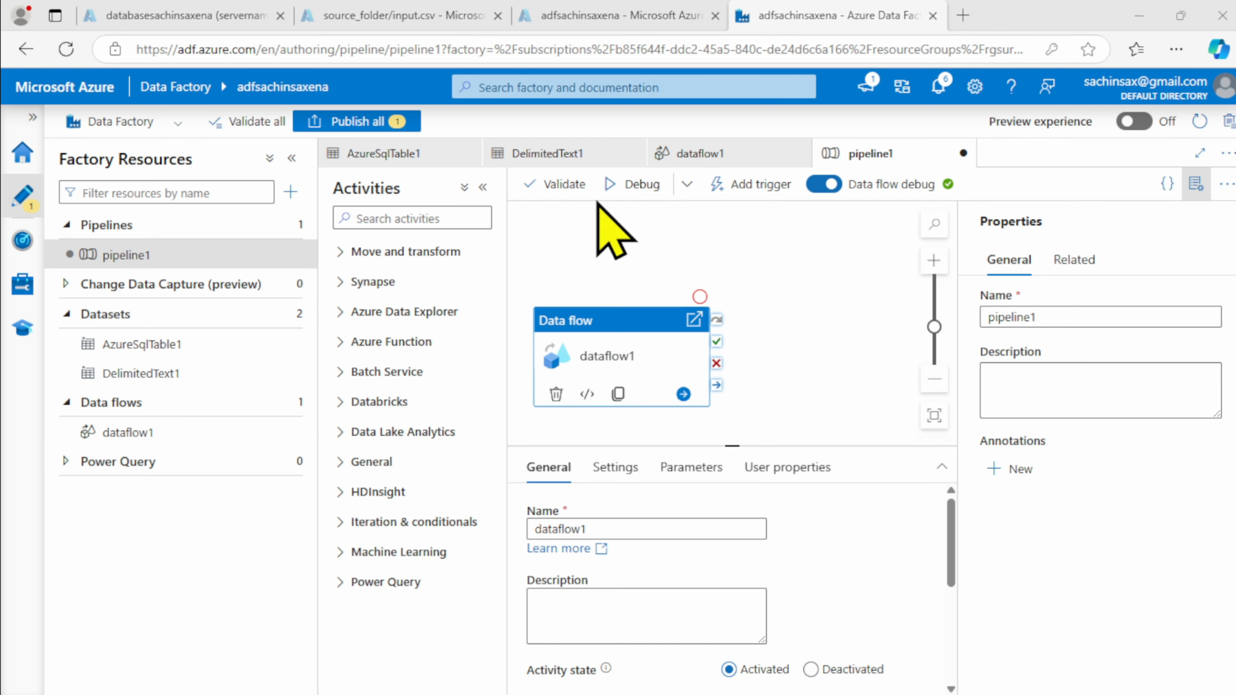
Step: Start a debug run of pipeline1 and make more room for its run output
left_click(637, 184)
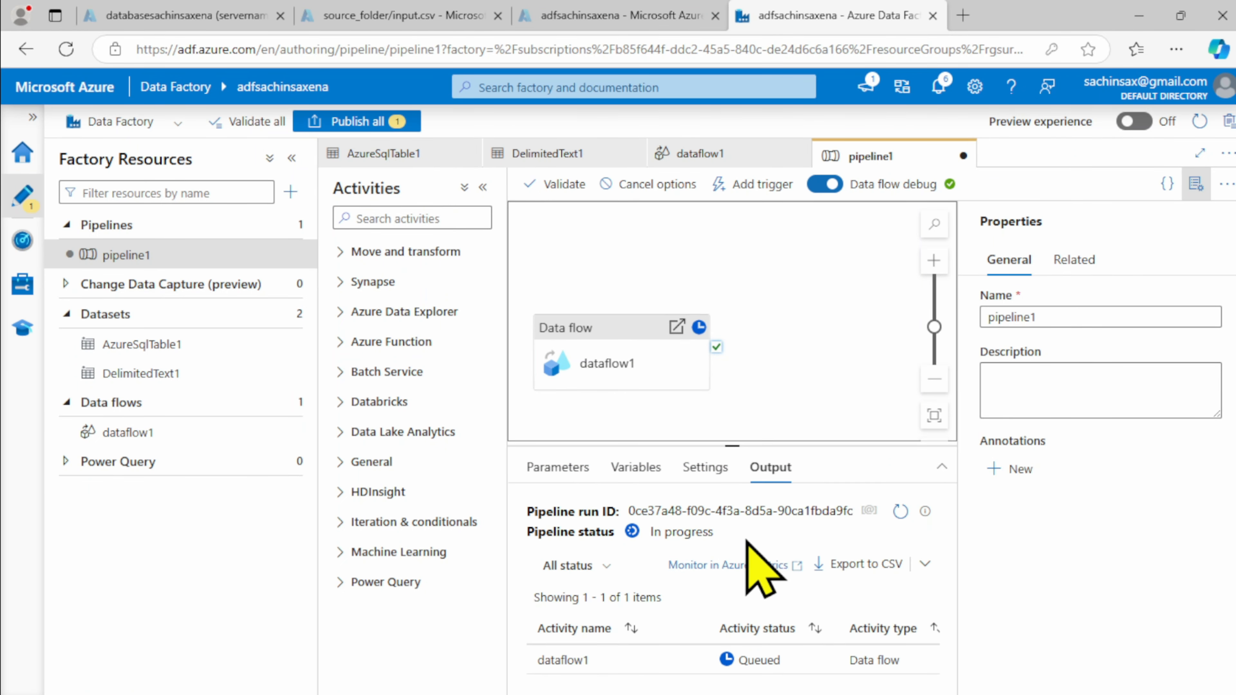
left_click_drag(734, 447, 740, 304)
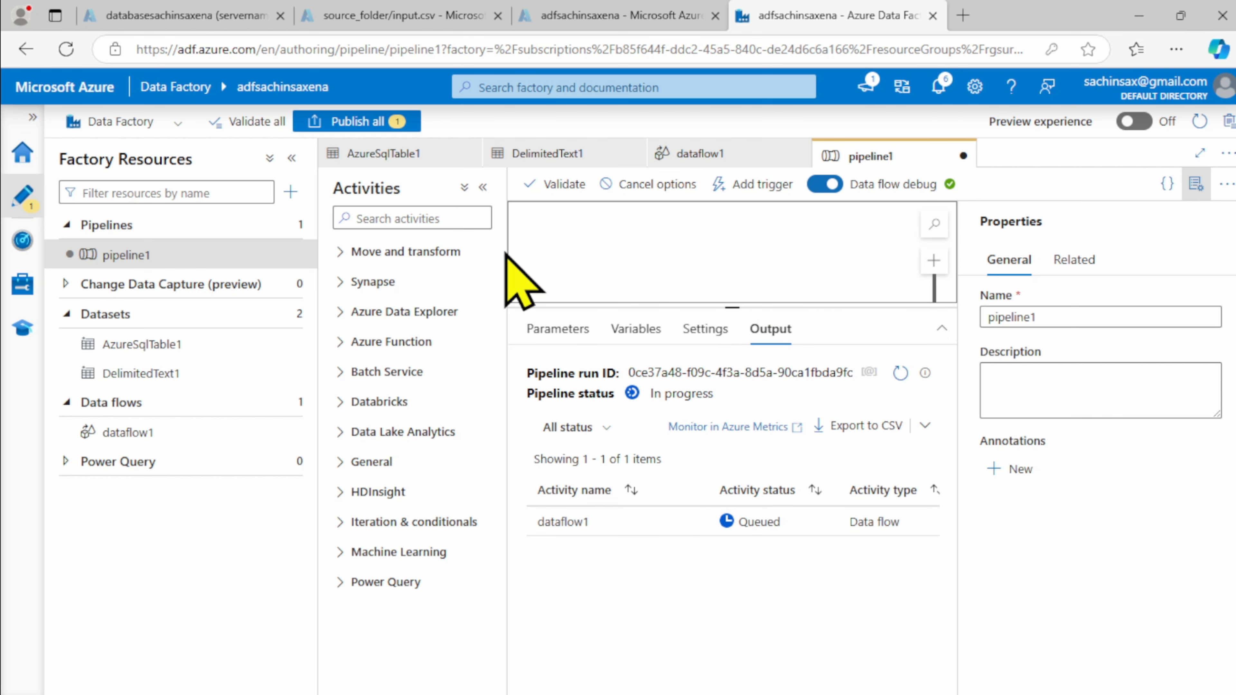
left_click(291, 160)
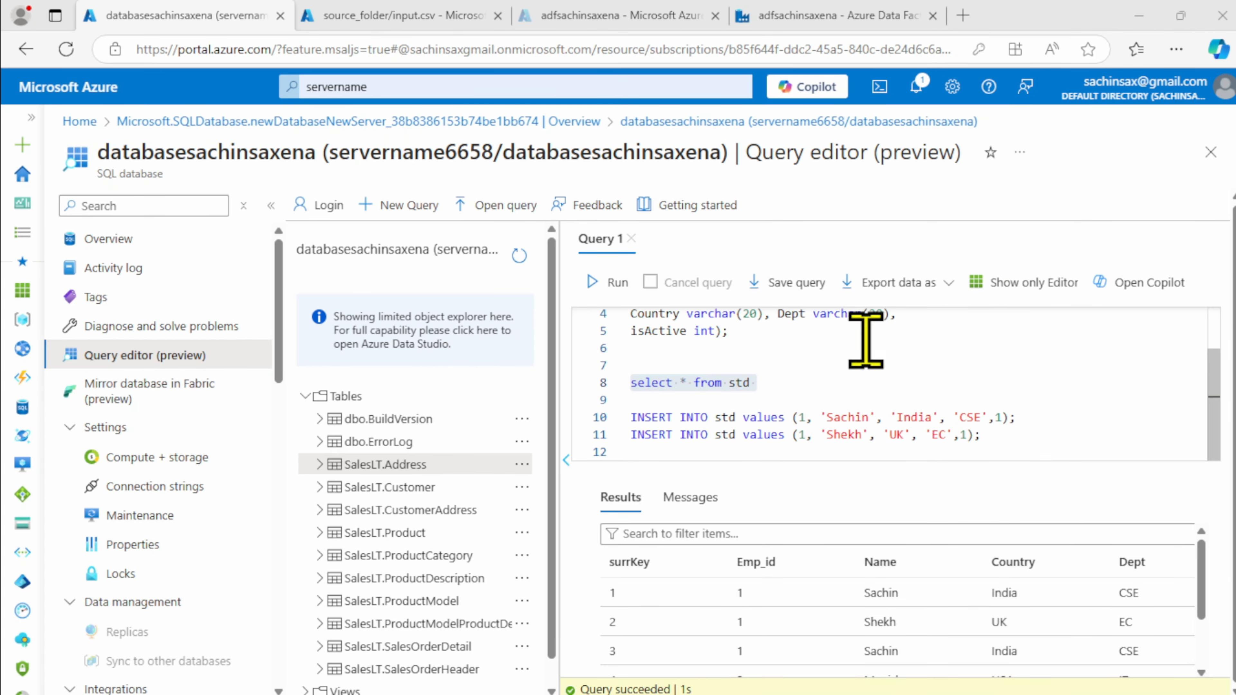
Step: Switch to Data Factory Studio to check the pipeline1 debug run's activity status, and view the input.csv source file
left_click(600, 17)
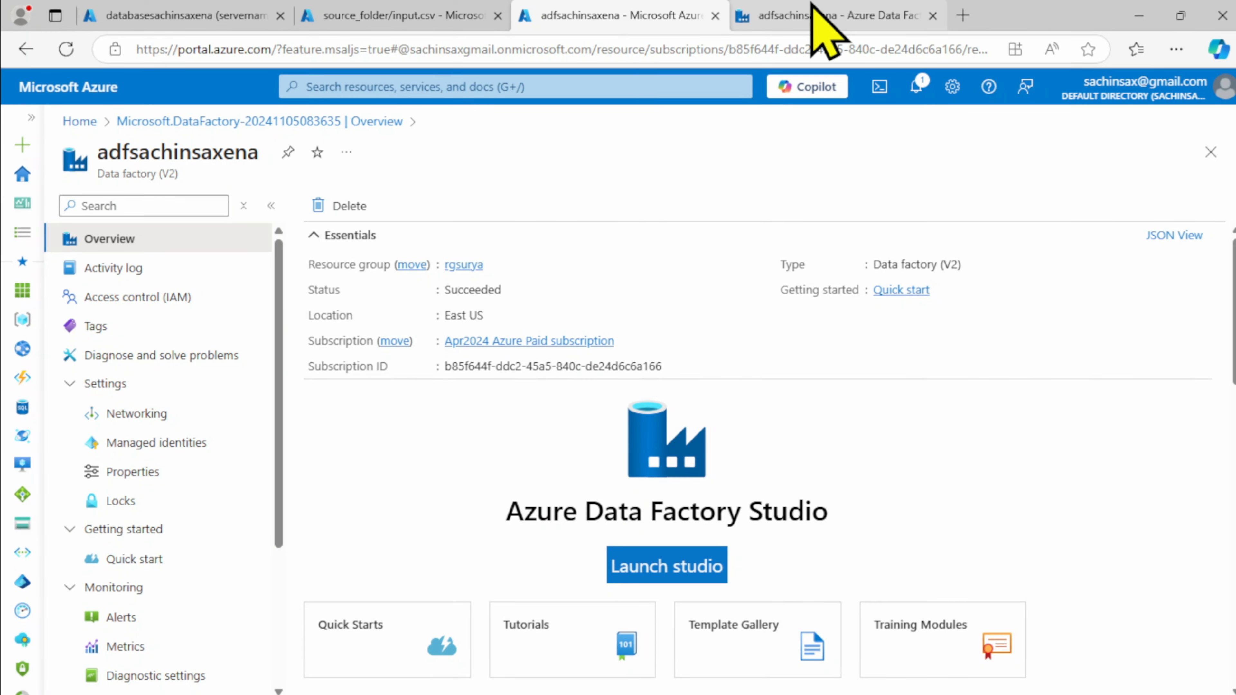
left_click(812, 5)
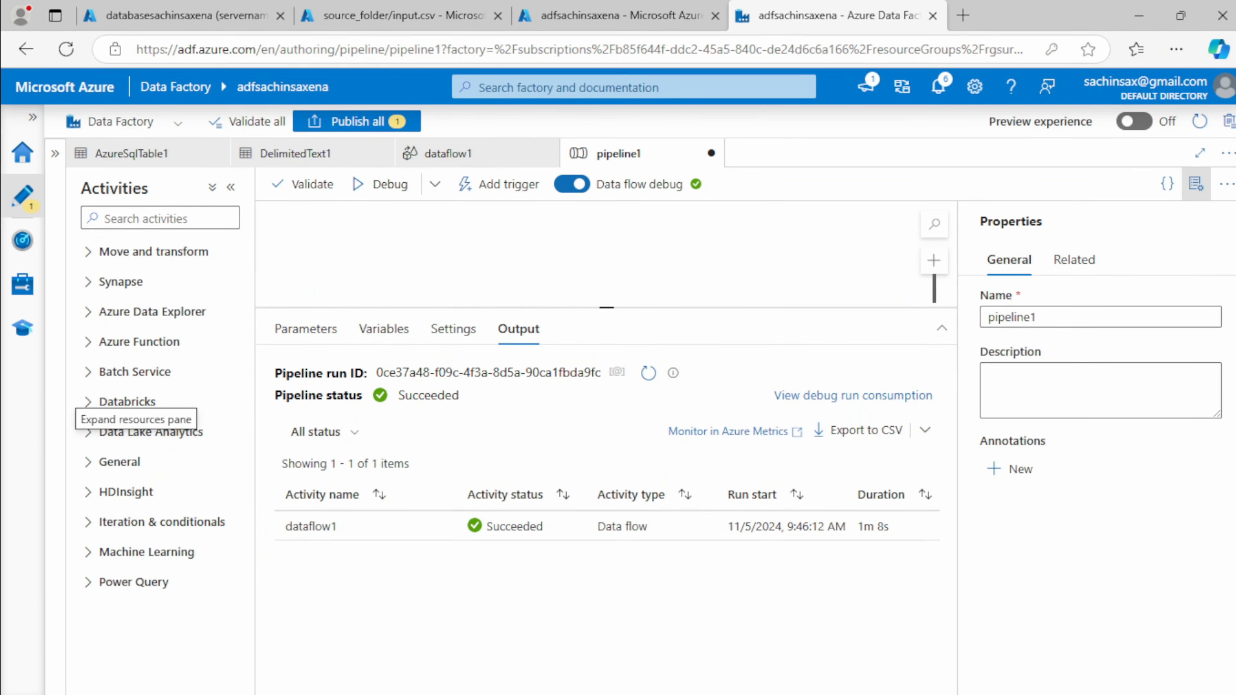
left_click_drag(298, 521, 924, 555)
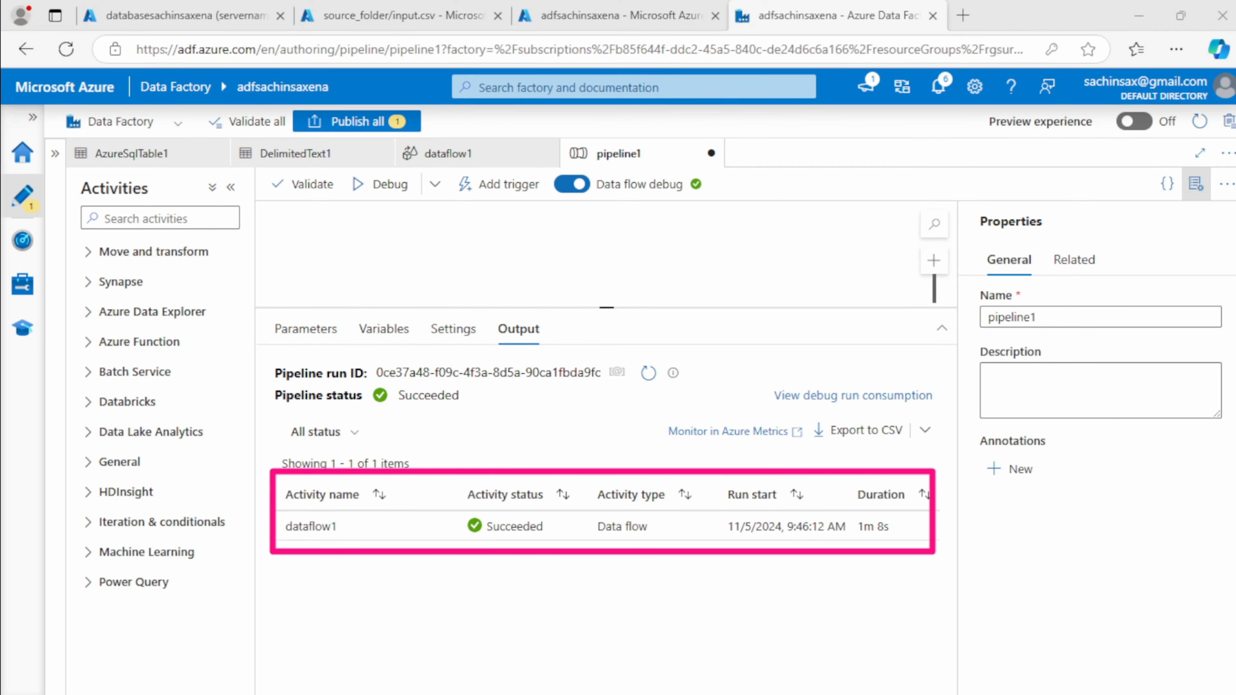
left_click(323, 14)
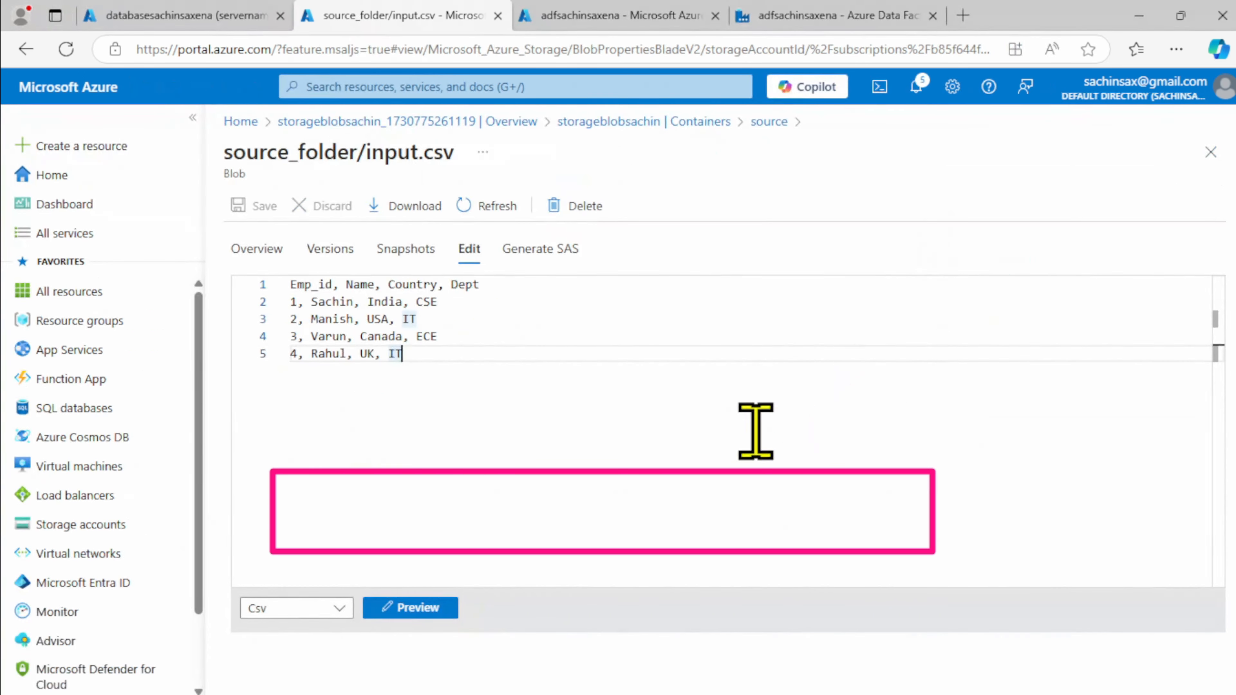
Step: Switch to the SQL query editor and examine the Emp_id and isActive values of every row in the std query results
left_click(152, 11)
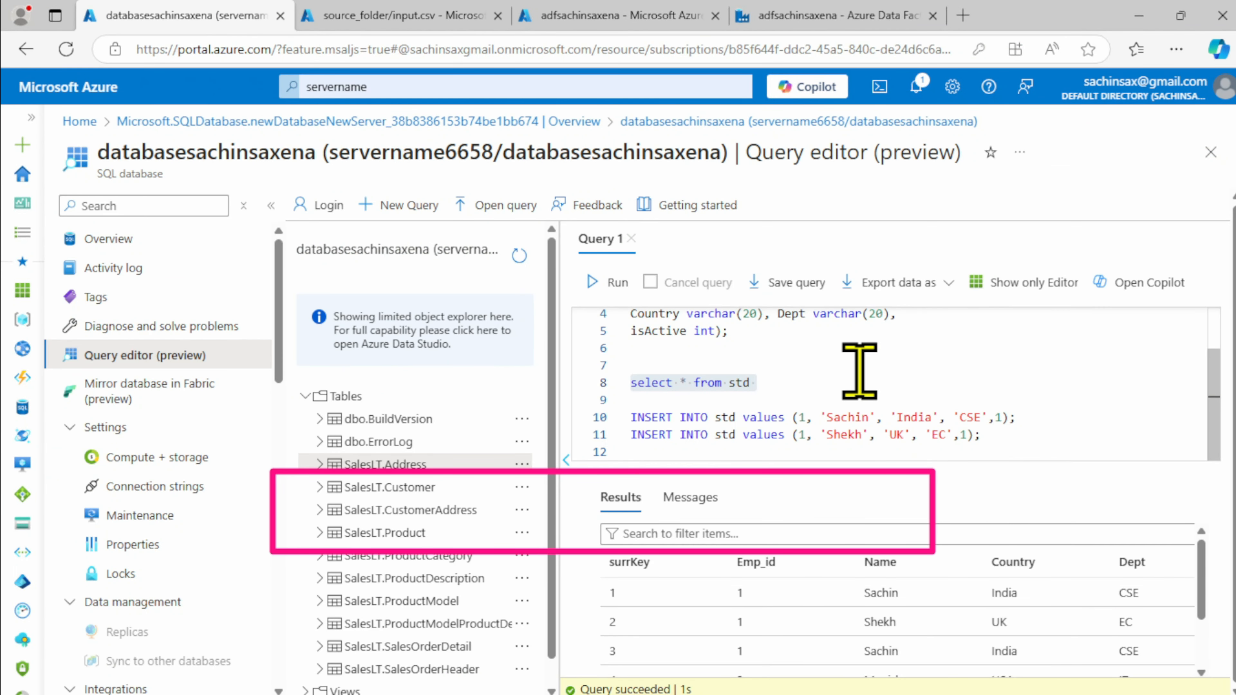
scroll(968, 632, "down", 2)
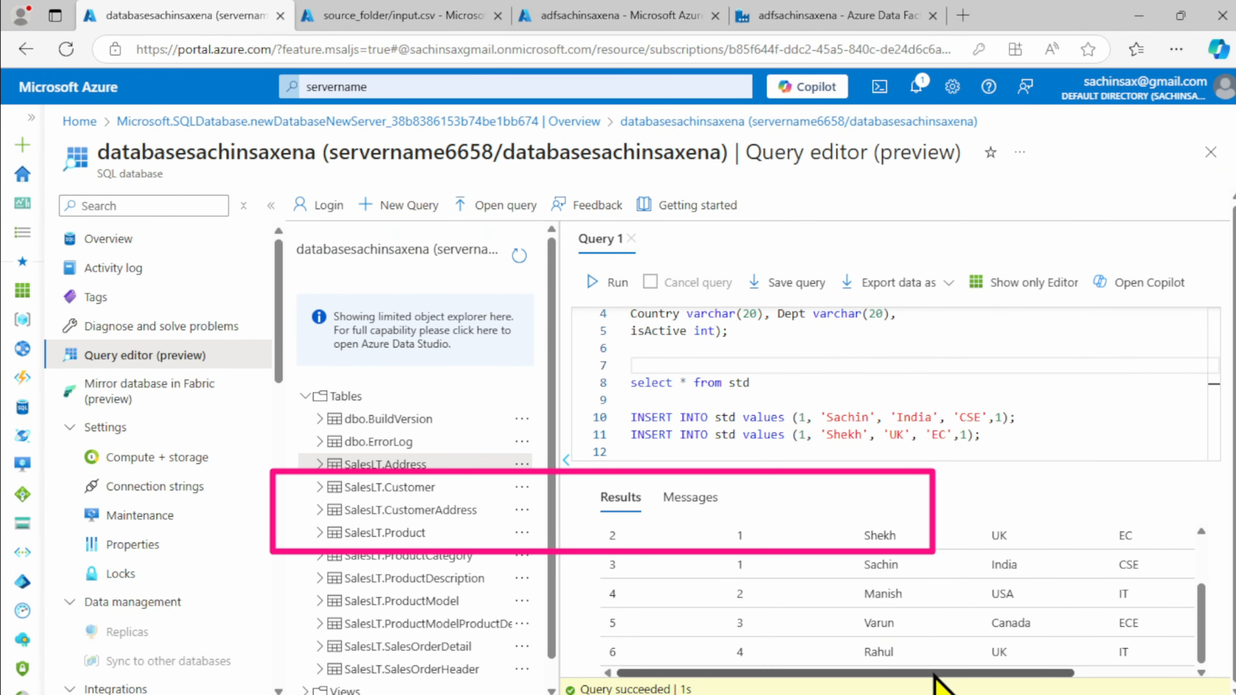
left_click_drag(930, 675, 905, 678)
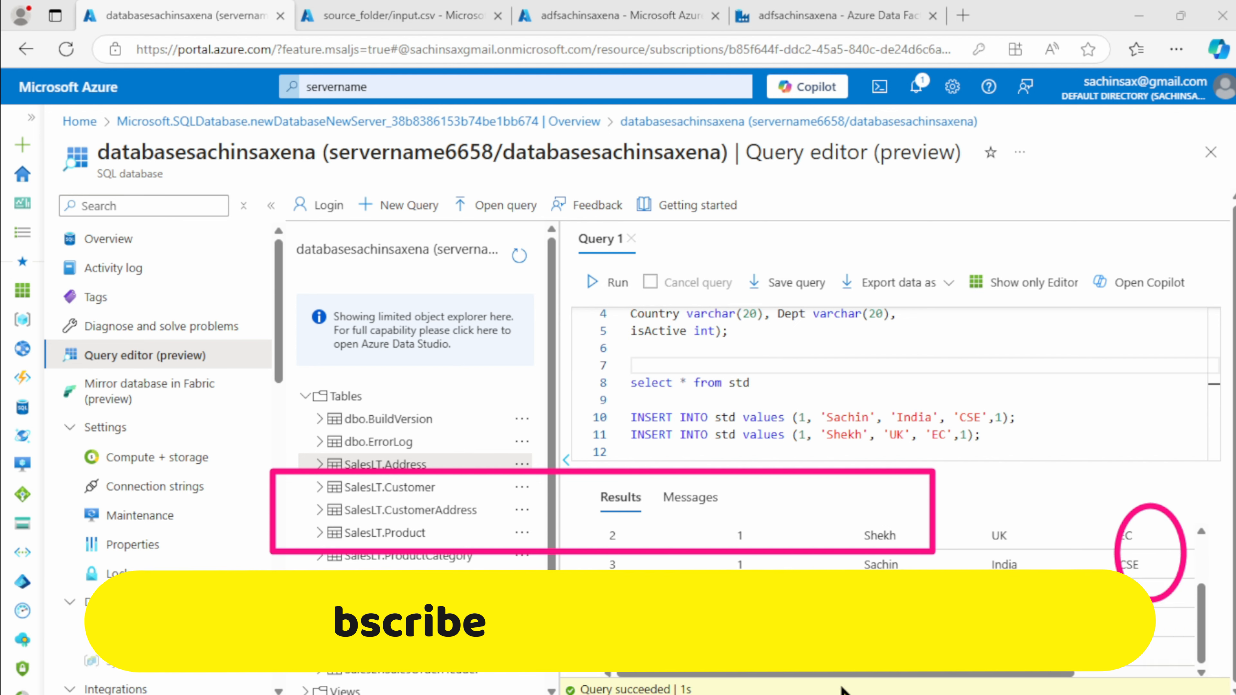
left_click_drag(852, 673, 954, 681)
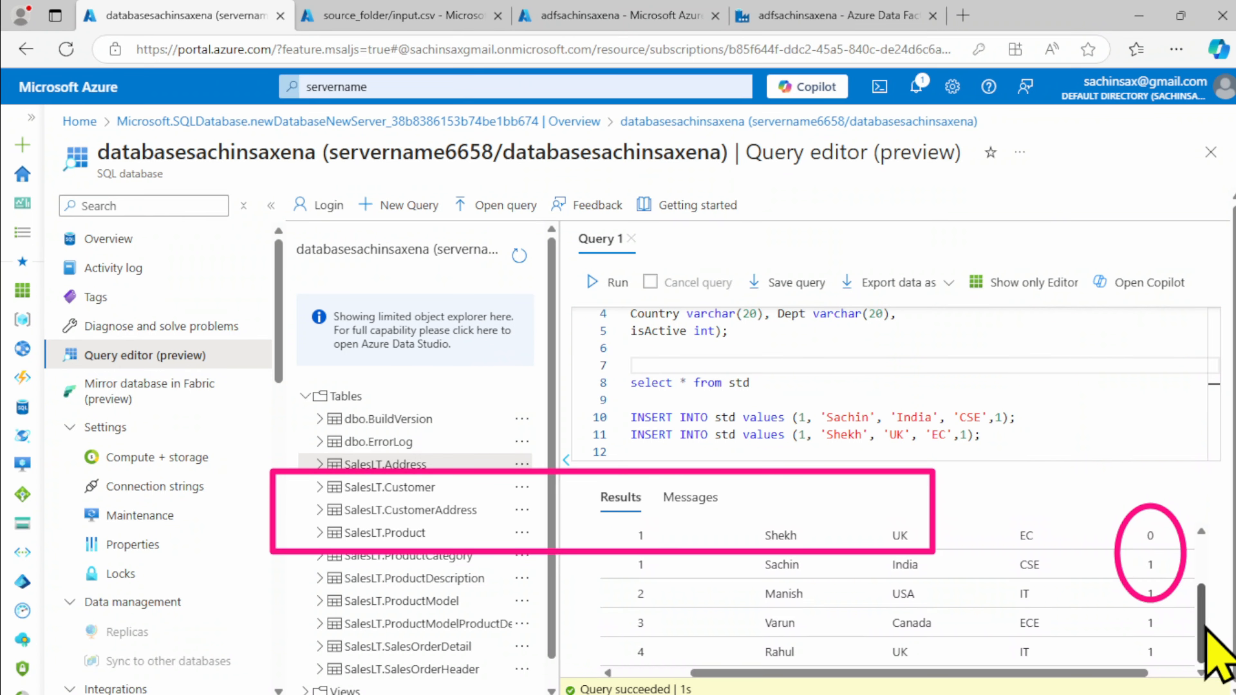
left_click_drag(1206, 628, 1211, 587)
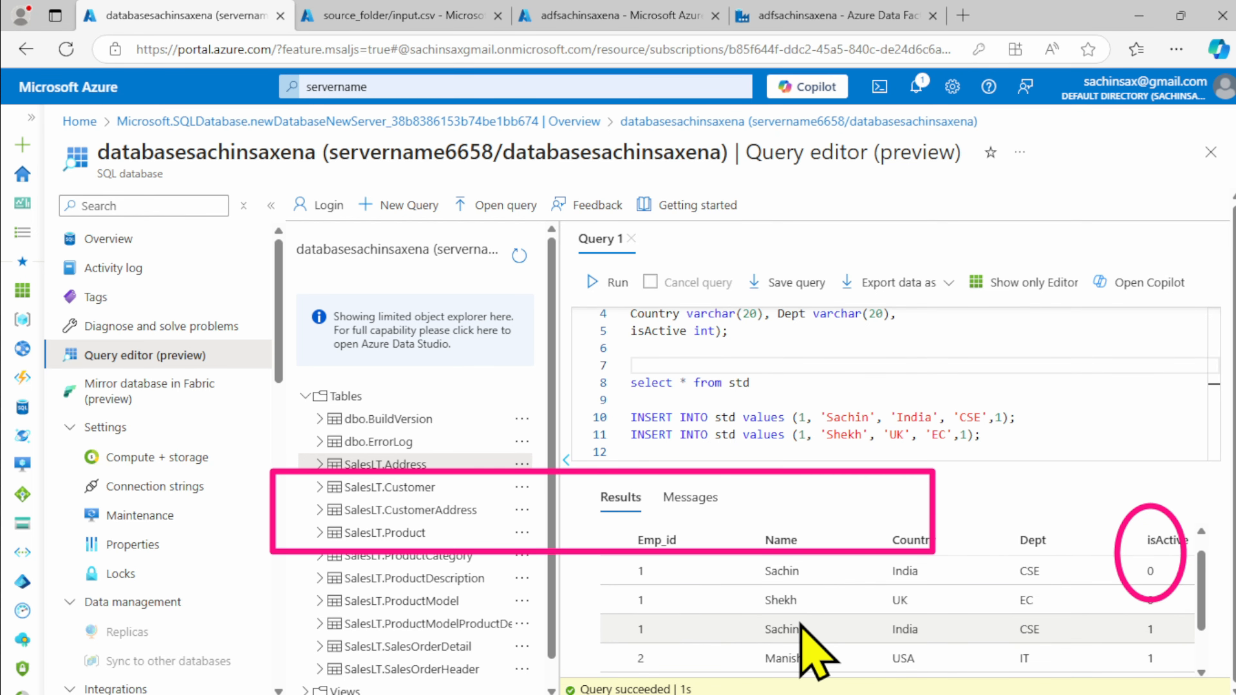
scroll(802, 628, "down", 2)
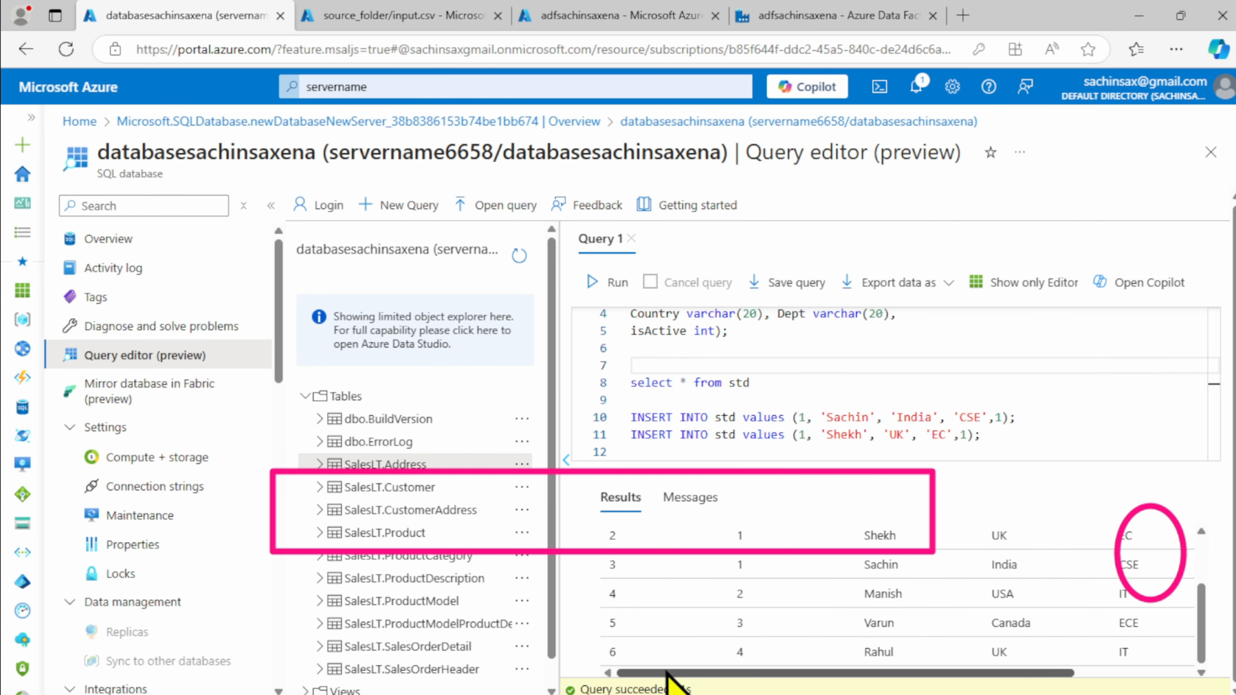
scroll(662, 584, "up", 2)
scroll(676, 567, "down", 2)
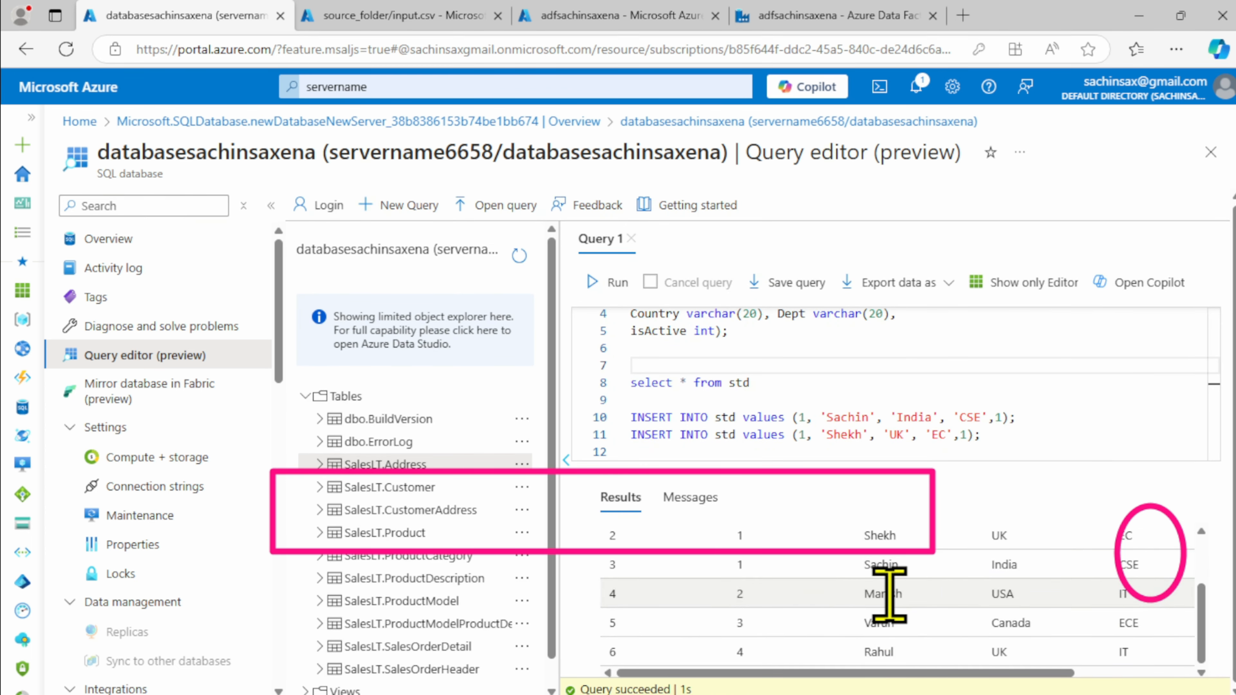
scroll(888, 594, "up", 2)
scroll(910, 618, "down", 2)
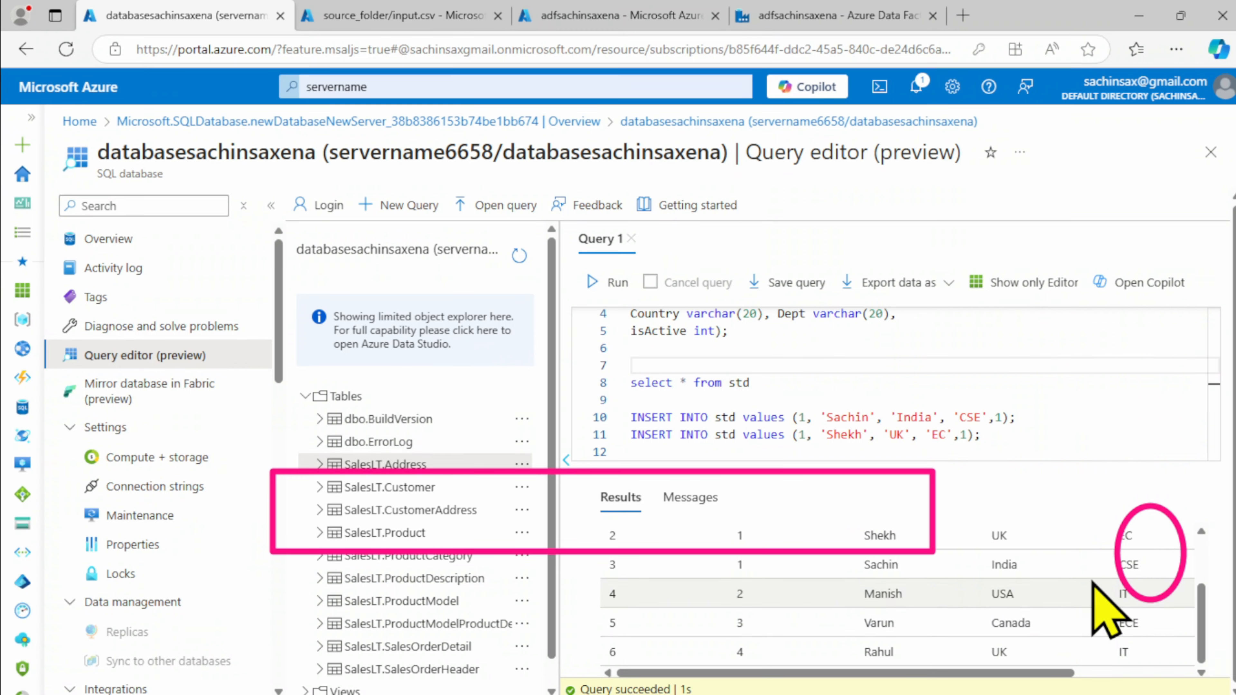
scroll(1192, 661, "up", 2)
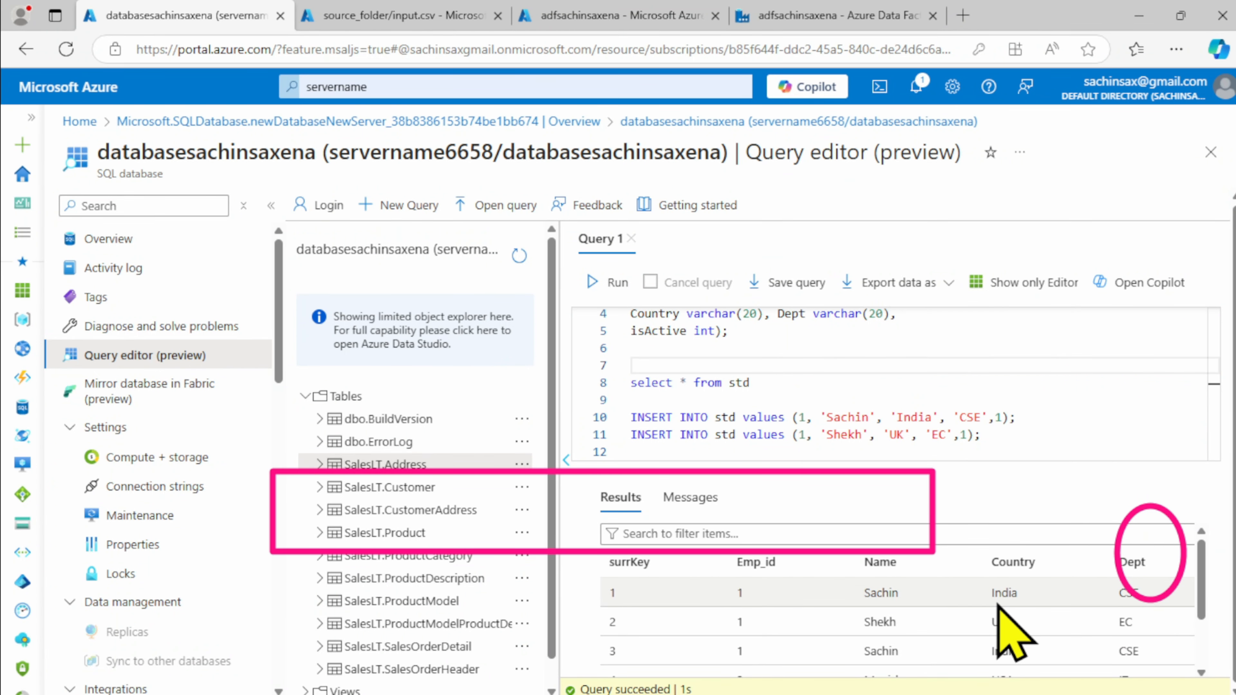
scroll(997, 605, "down", 2)
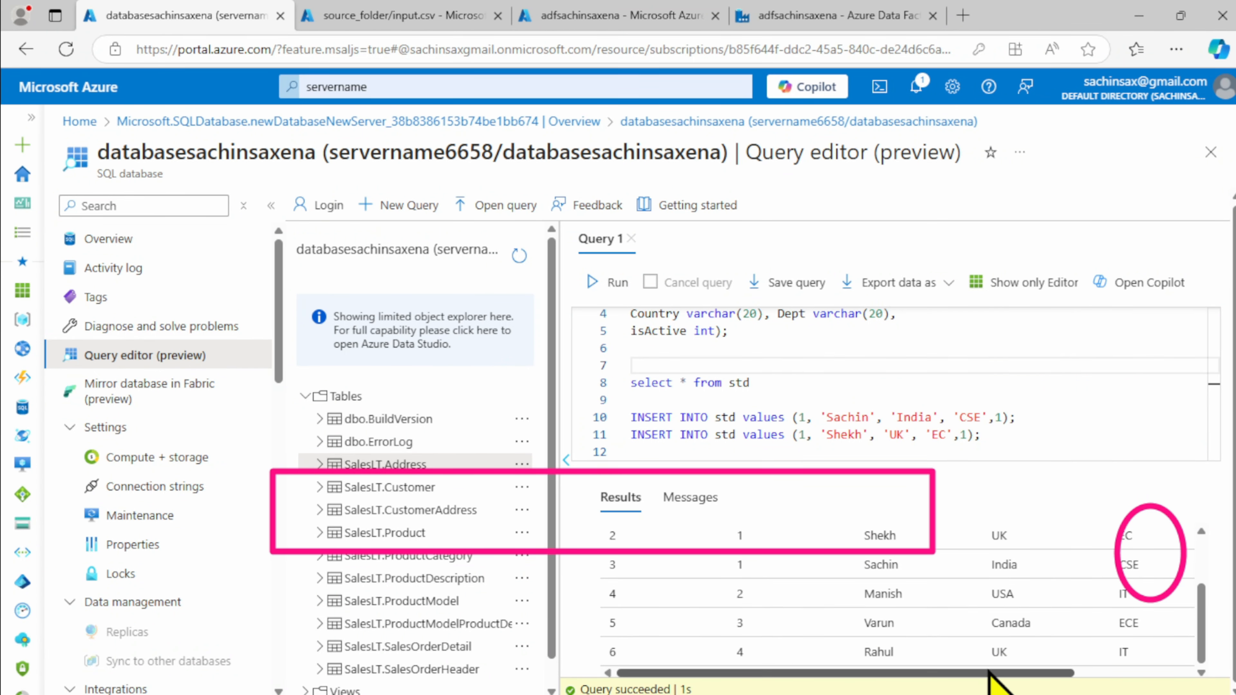
left_click_drag(987, 679, 1201, 584)
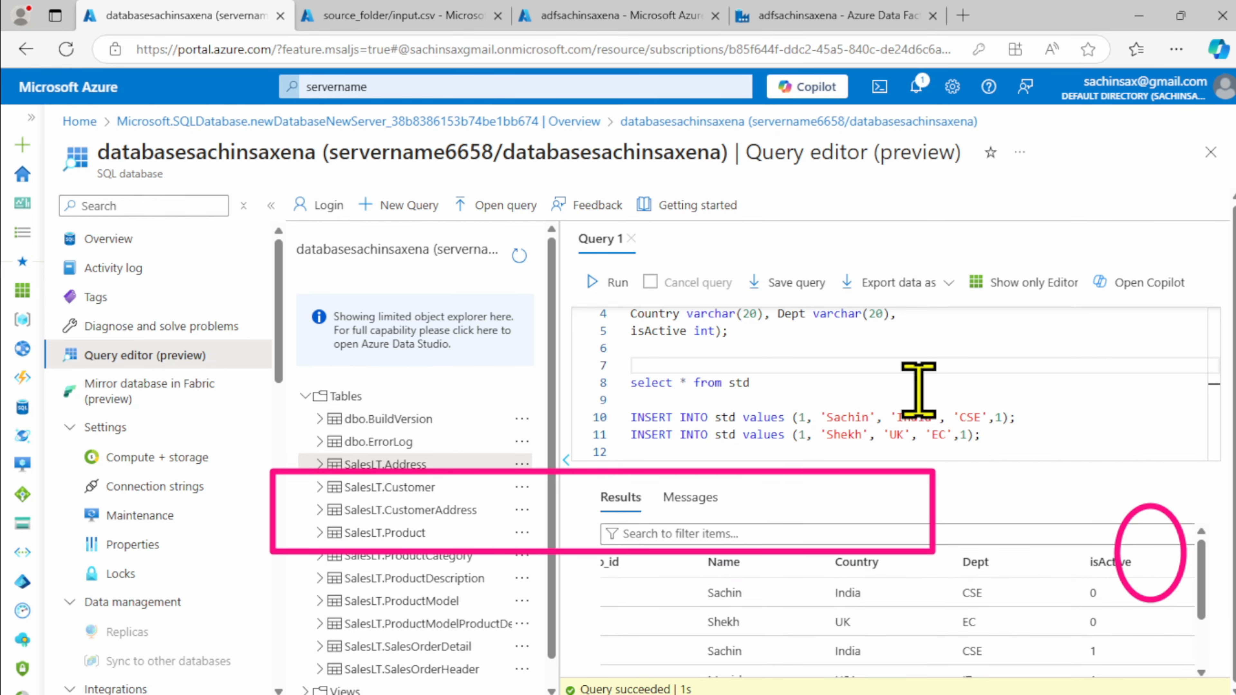
Step: Compare the records in input.csv with the std query results, checking Emp_id and isActive for existing and newly loaded rows
left_click(369, 16)
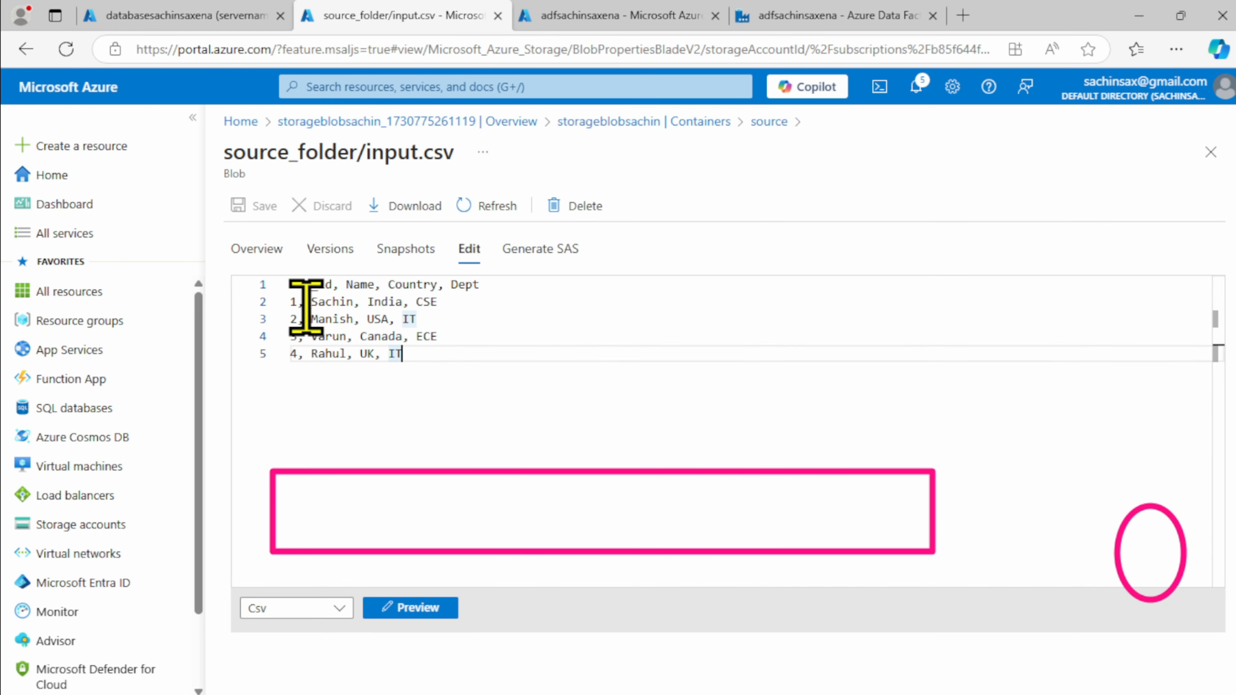
left_click(123, 6)
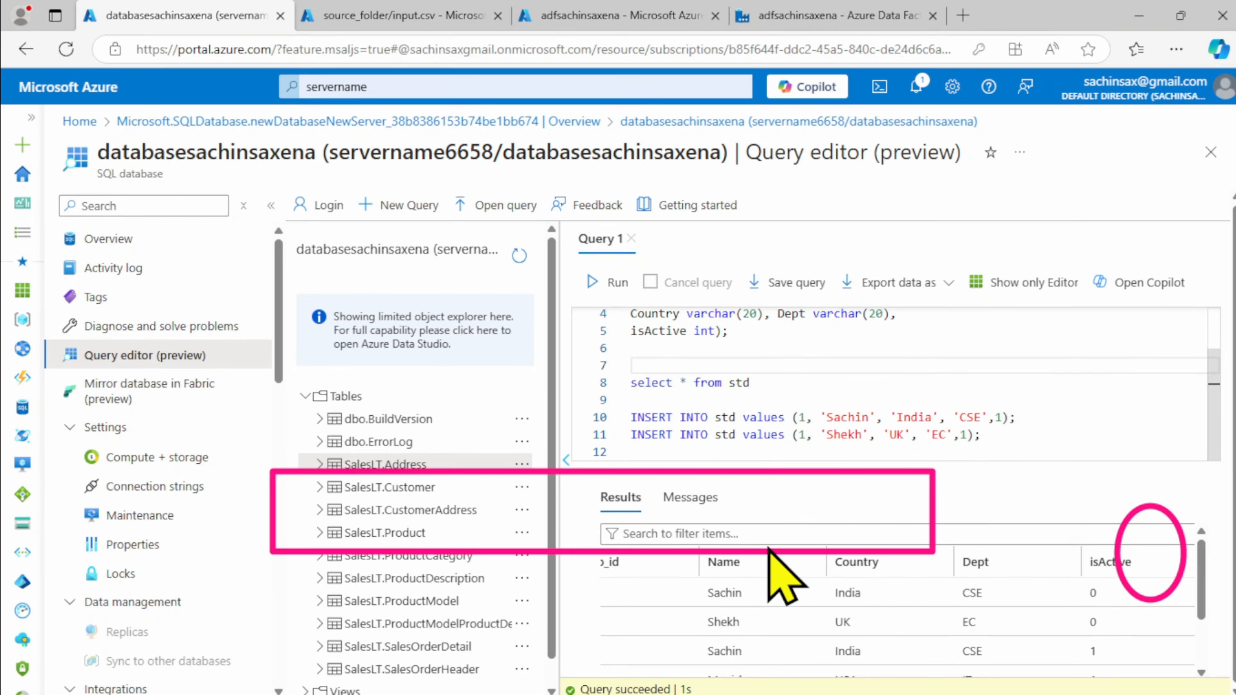
scroll(803, 628, "down", 2)
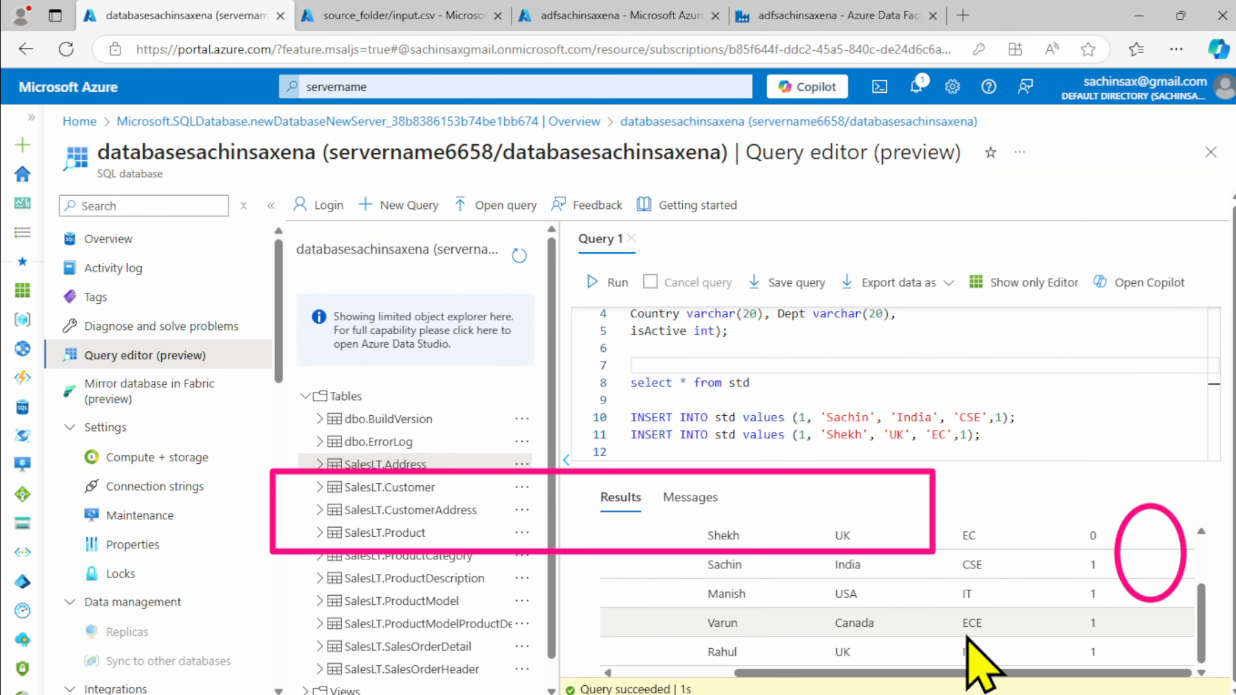
scroll(1022, 657, "up", 3)
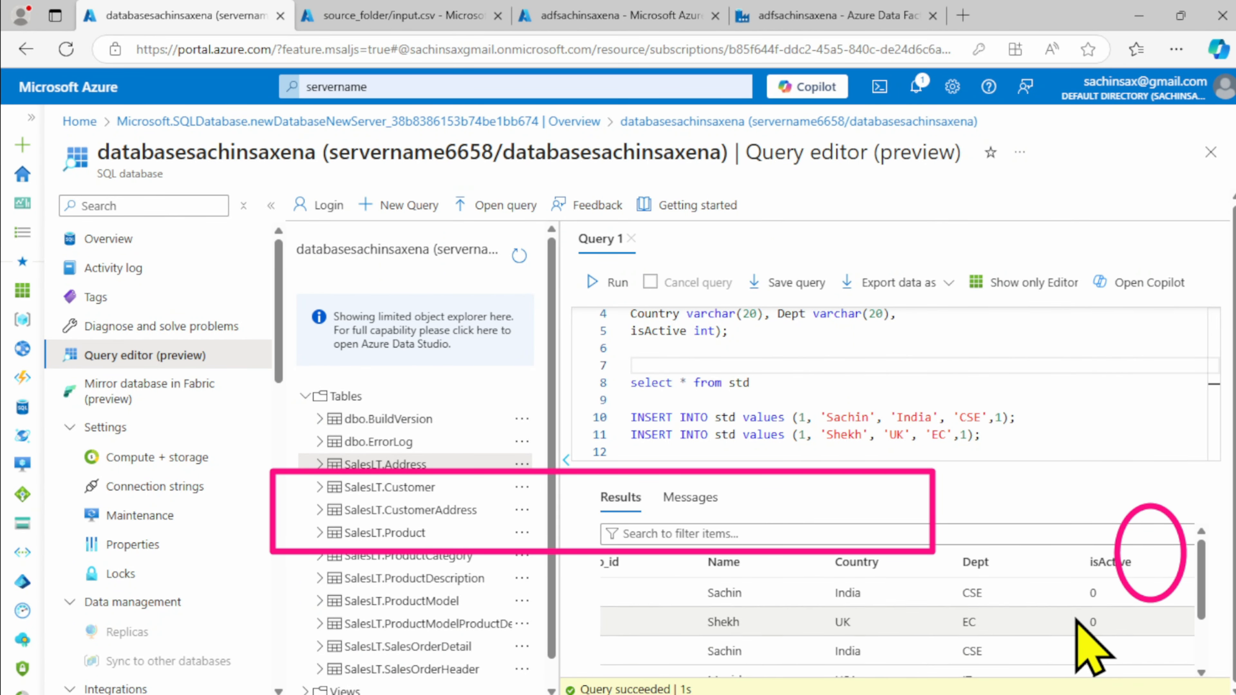
scroll(1046, 650, "down", 3)
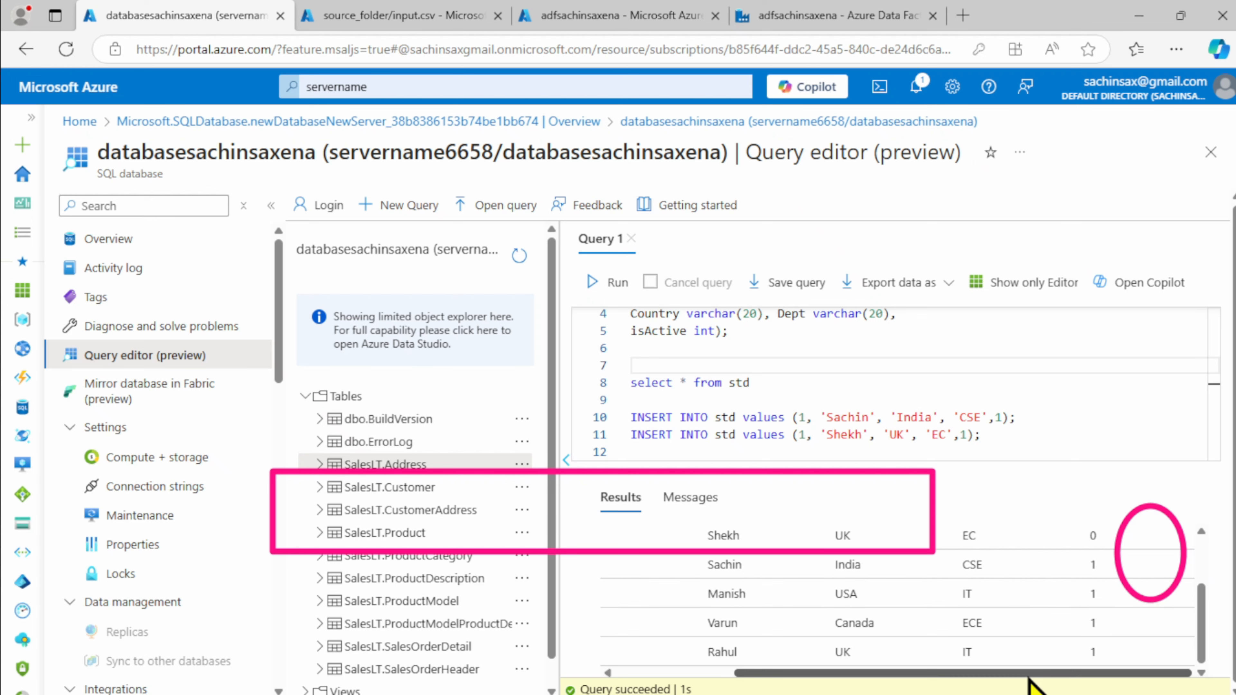
left_click_drag(1051, 674, 877, 675)
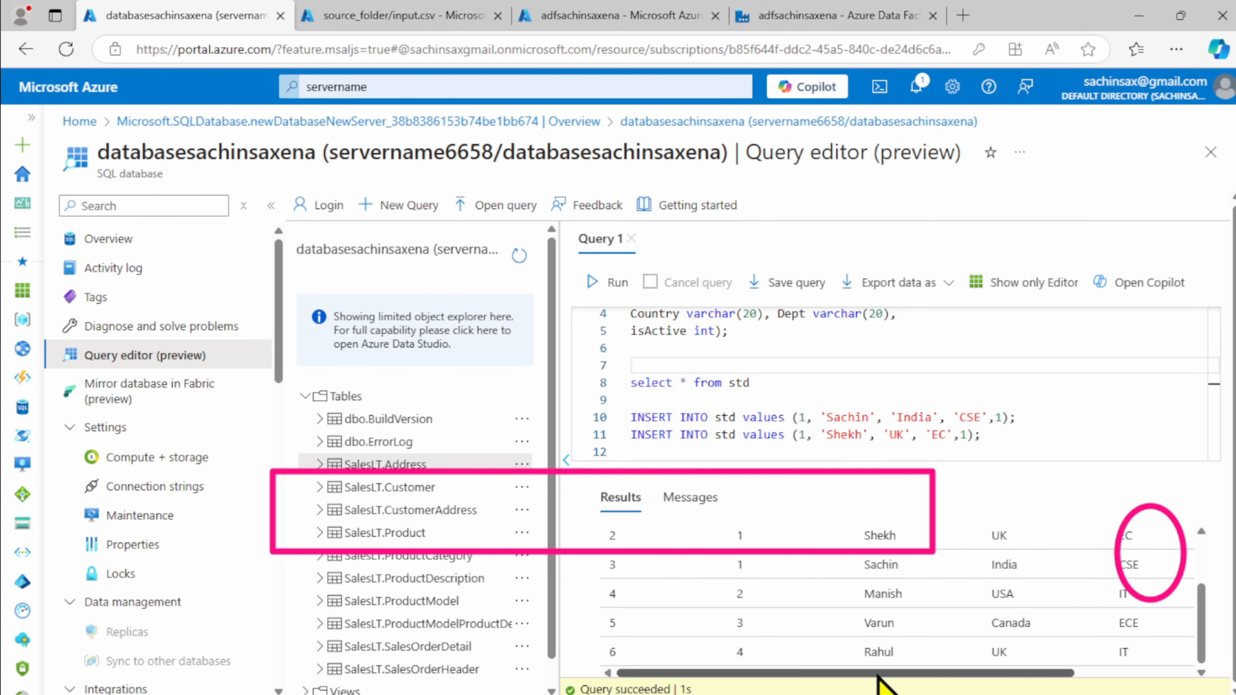
scroll(745, 621, "up", 2)
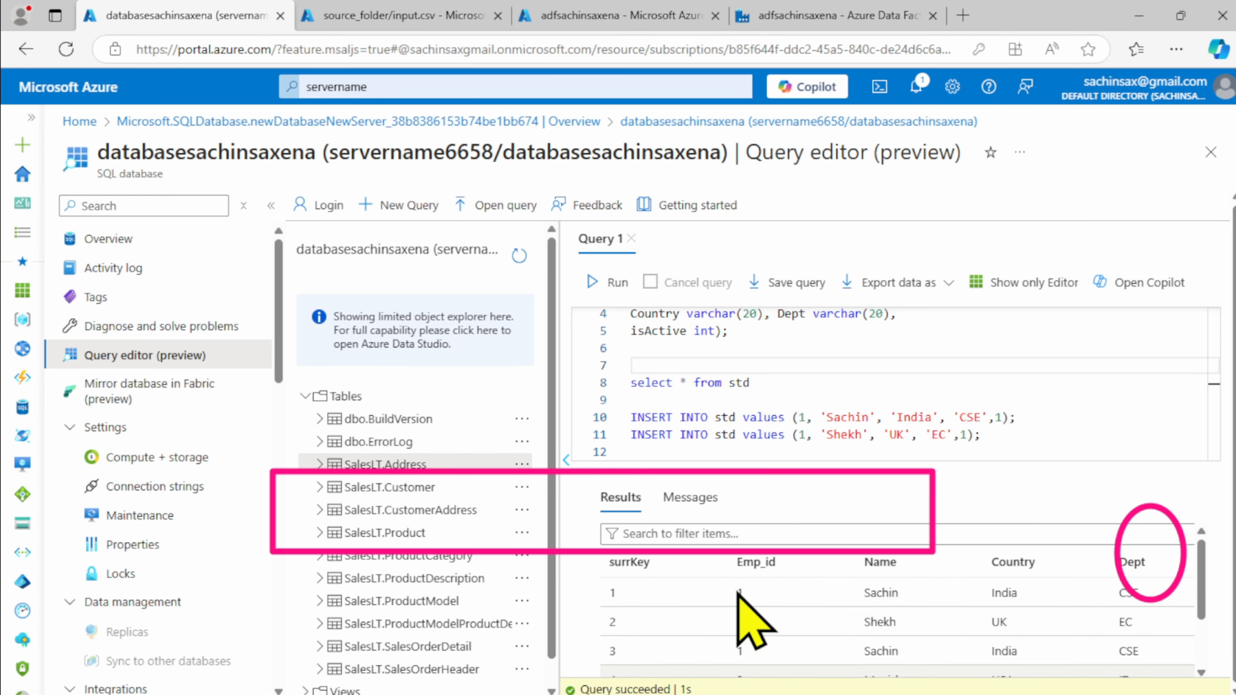
scroll(869, 623, "down", 2)
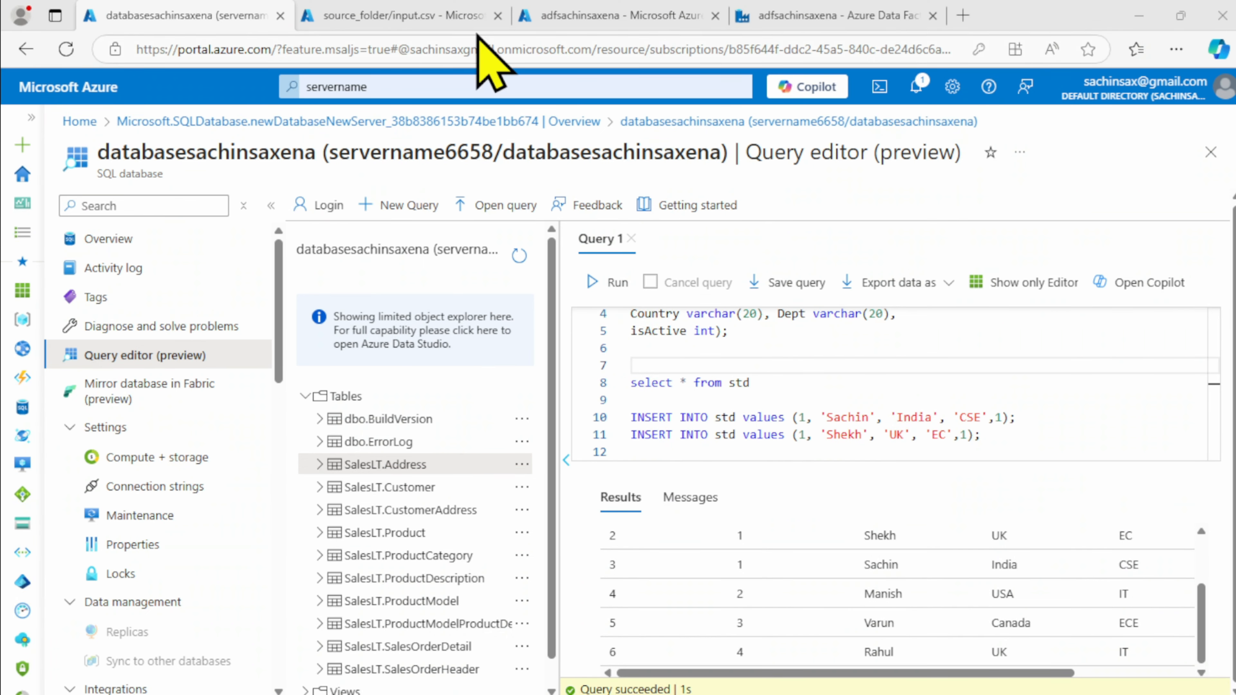
Step: Return to Data Factory Studio and view dataflow1's transformations and sinks with the Properties pane hidden
left_click(857, 15)
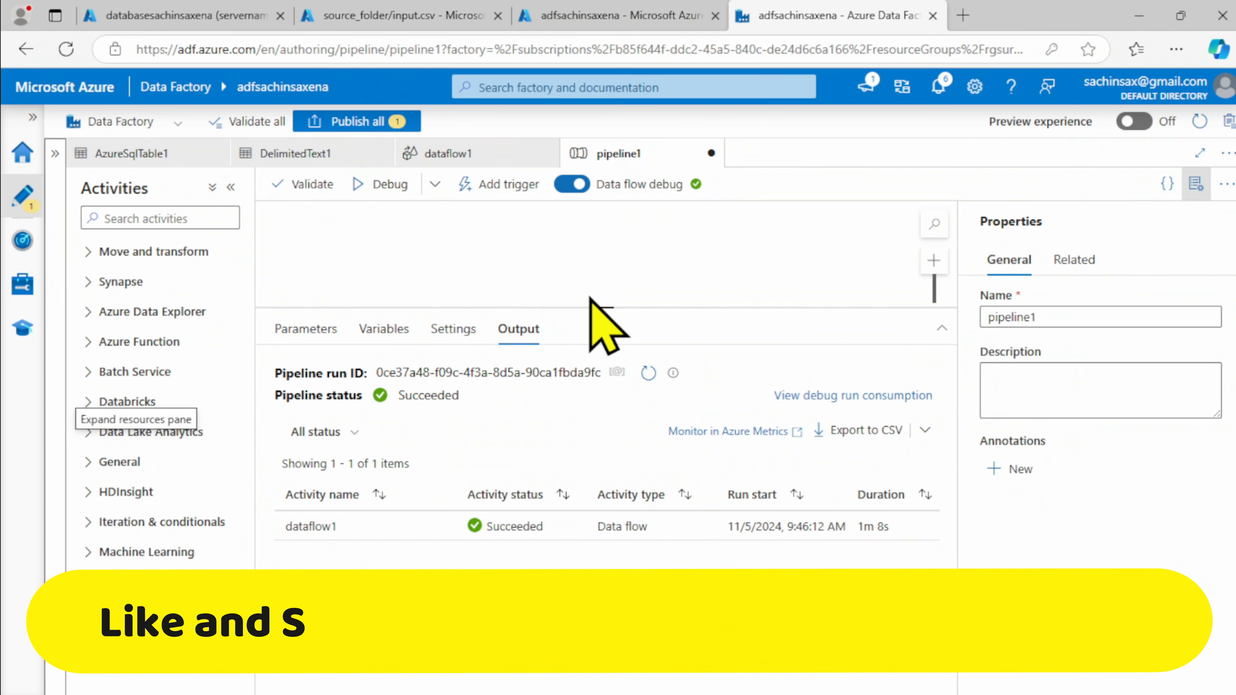
left_click_drag(601, 307, 582, 433)
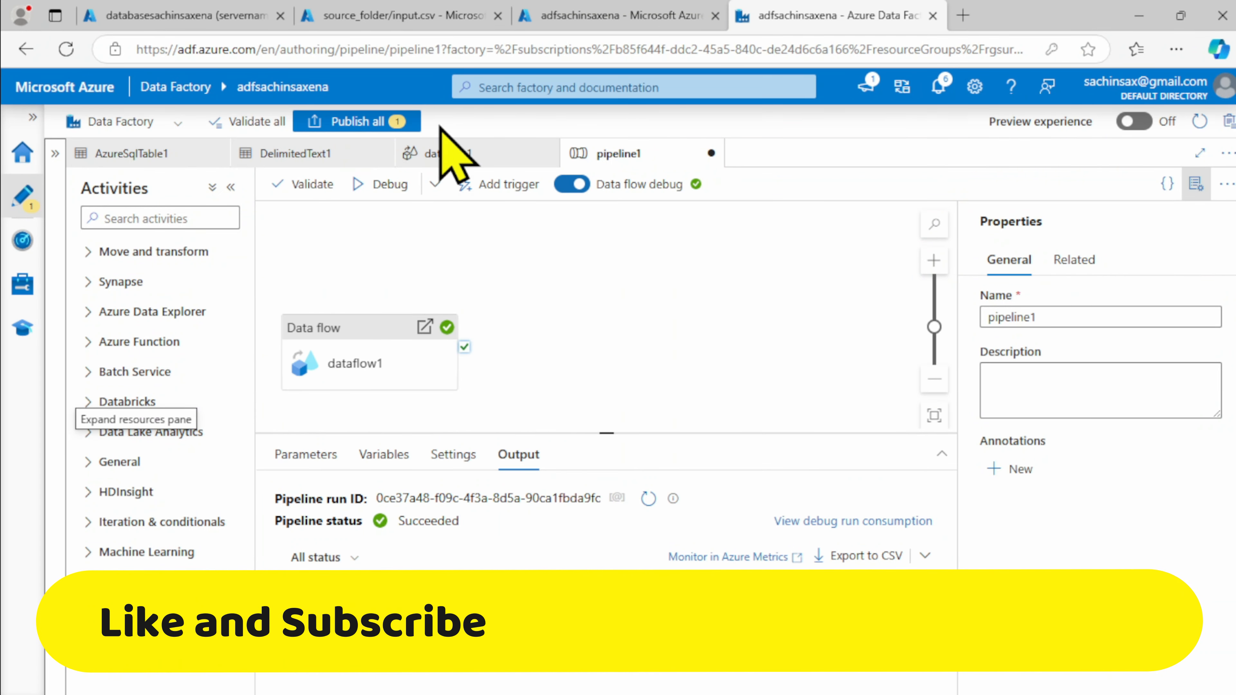
left_click(441, 155)
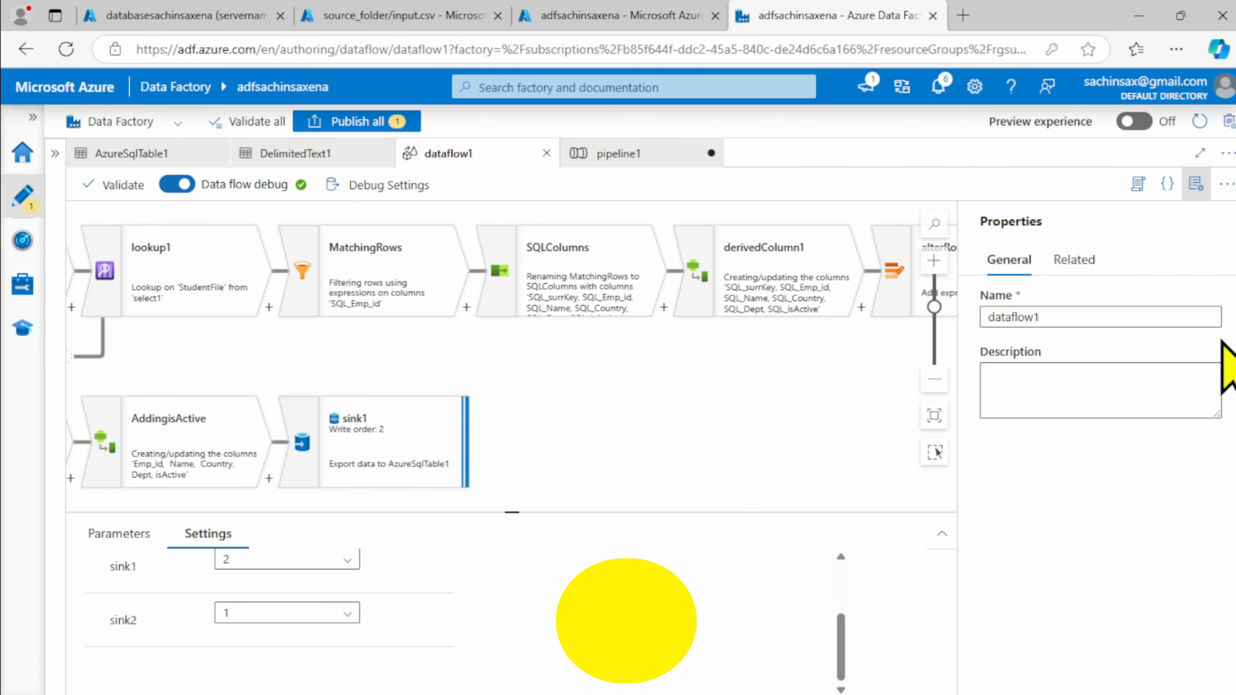
left_click(1196, 185)
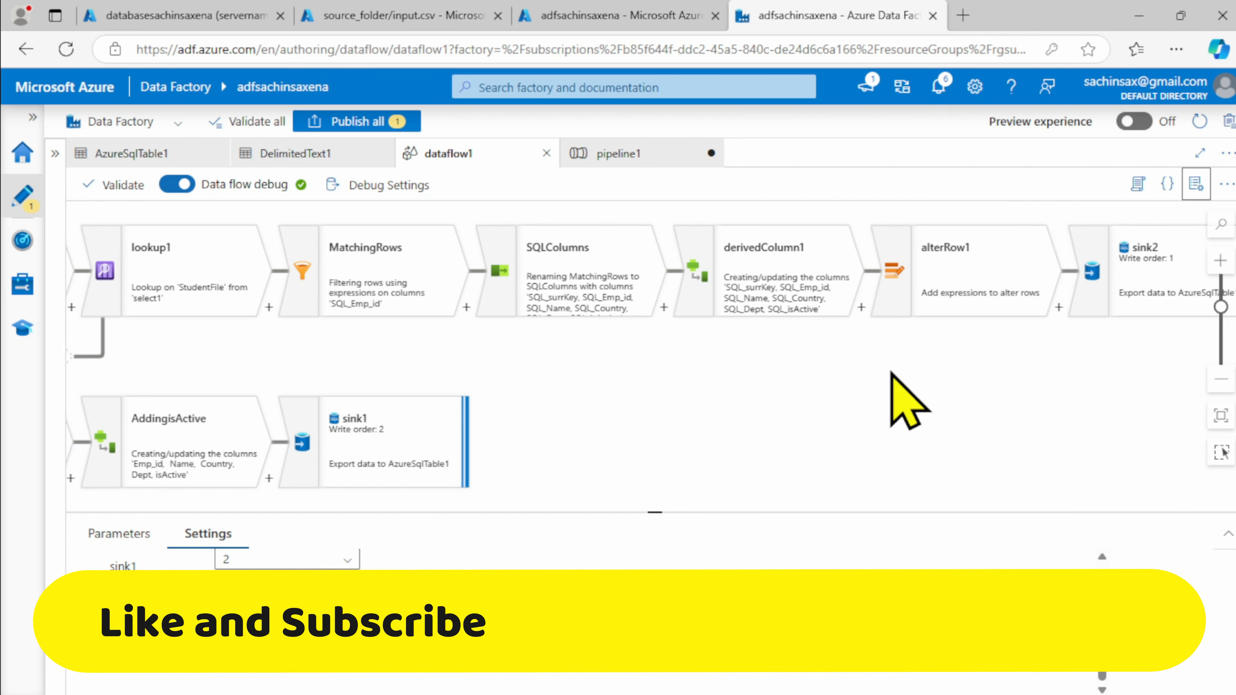